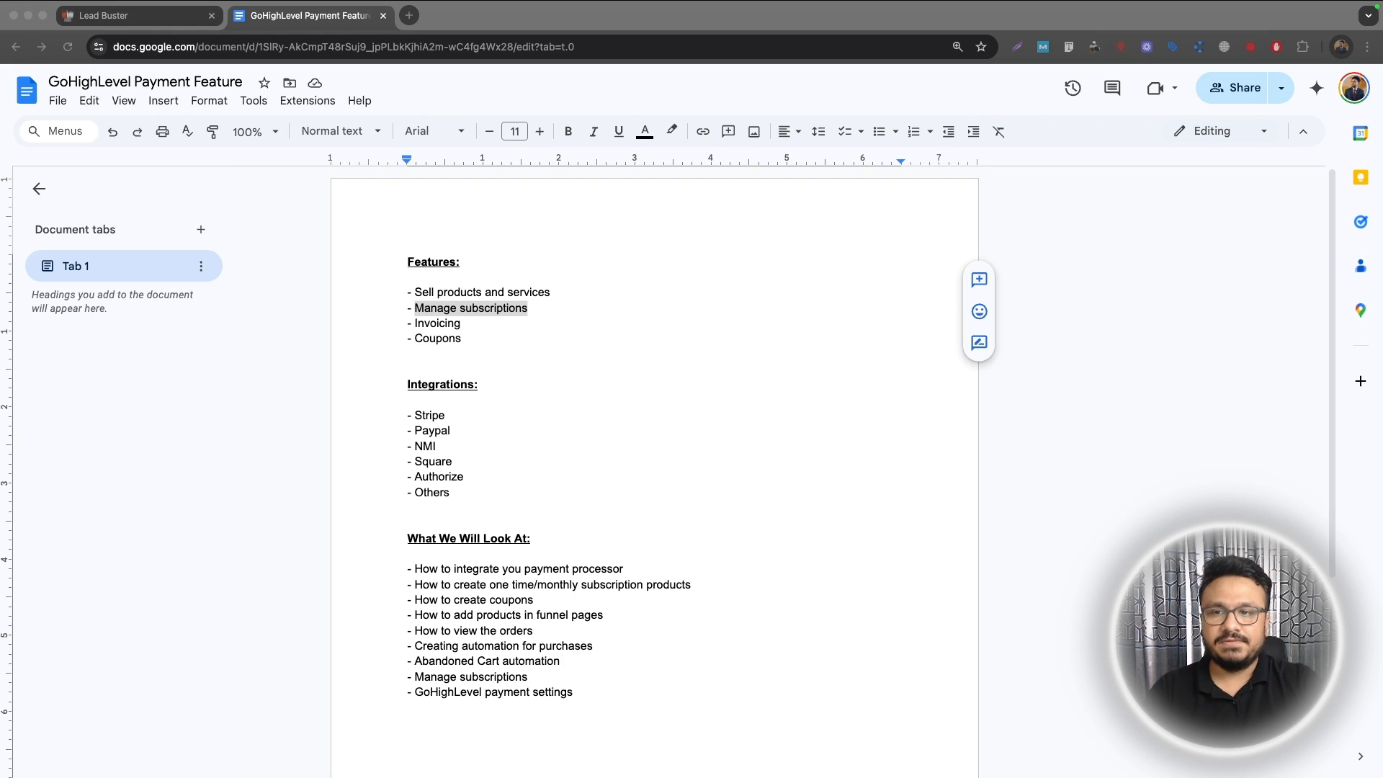
Step: Highlight the Sell products and services, Invoicing, Coupons, Integrations and Stripe lines in the outline
left_click_drag(552, 293, 409, 296)
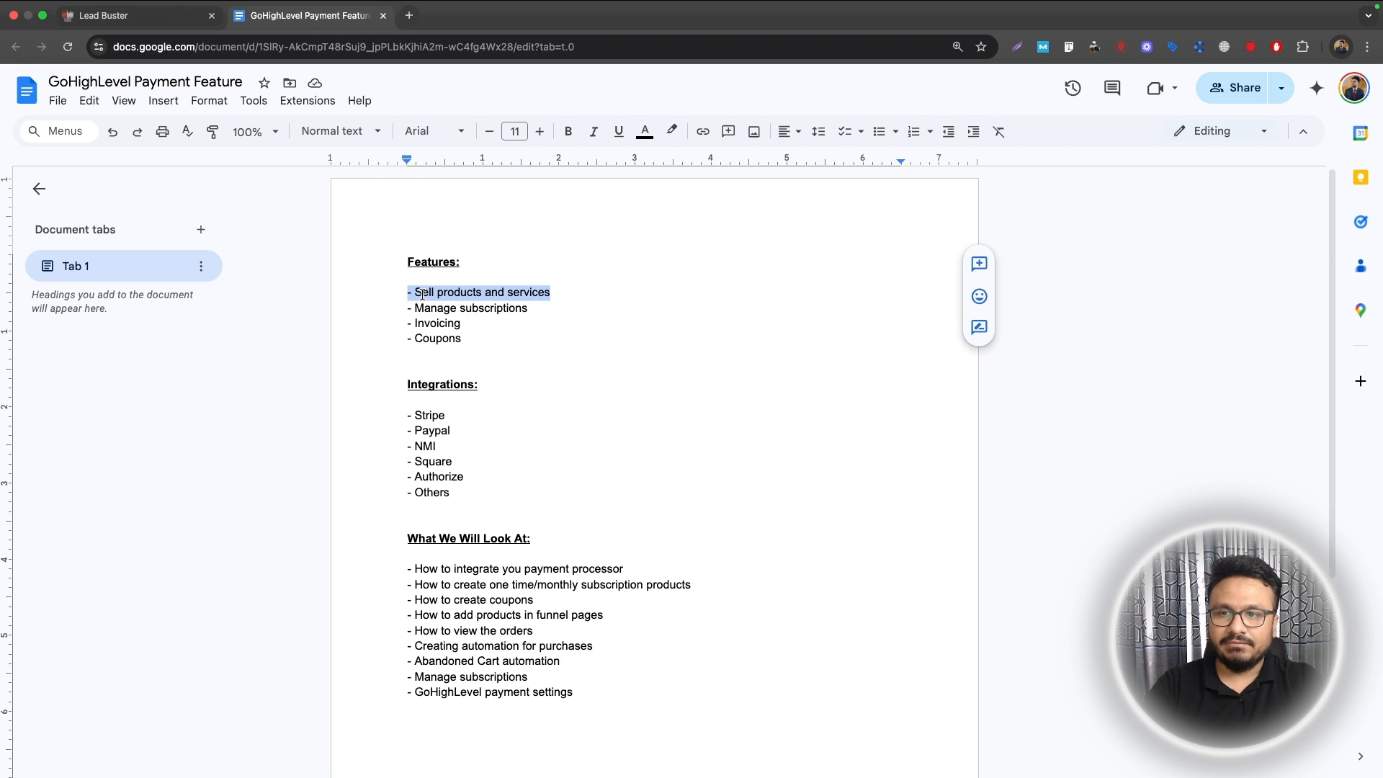
left_click(423, 293)
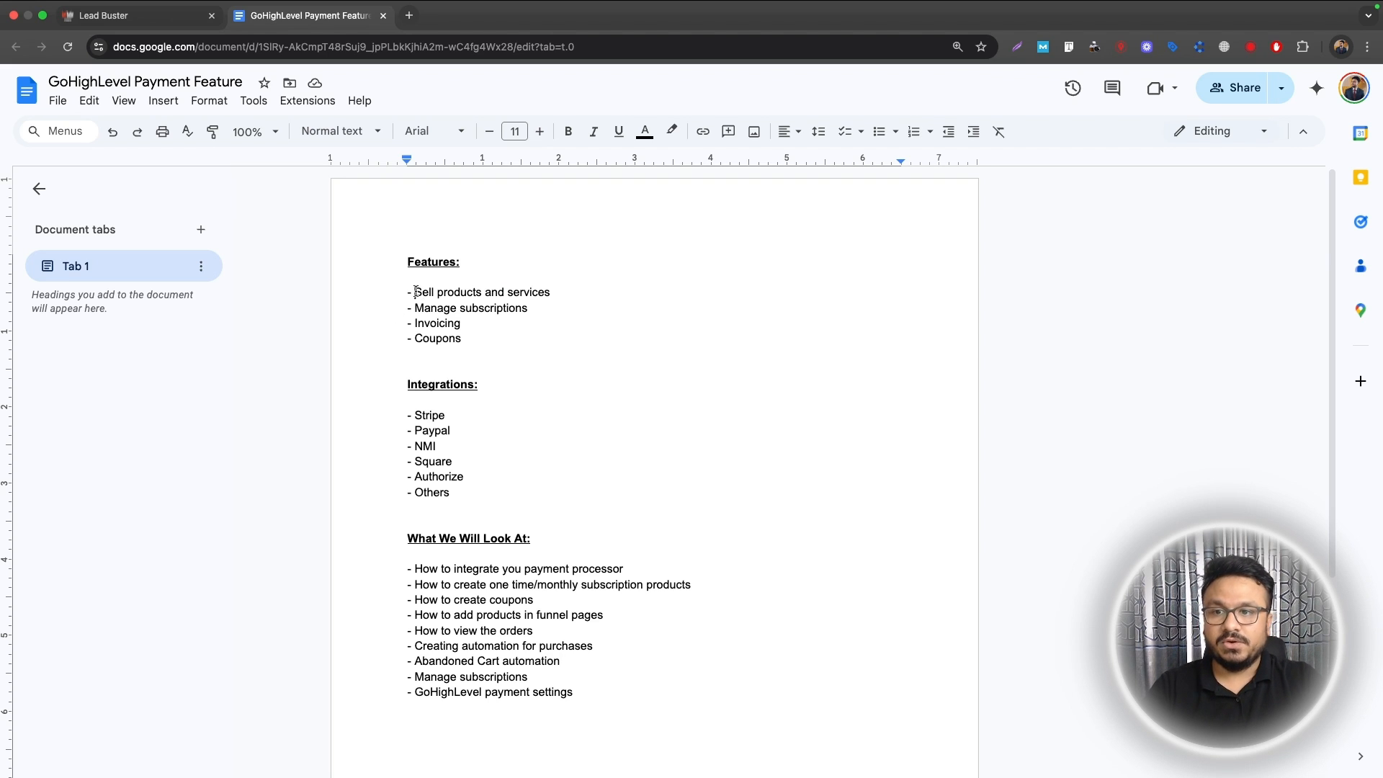
left_click_drag(414, 292, 551, 298)
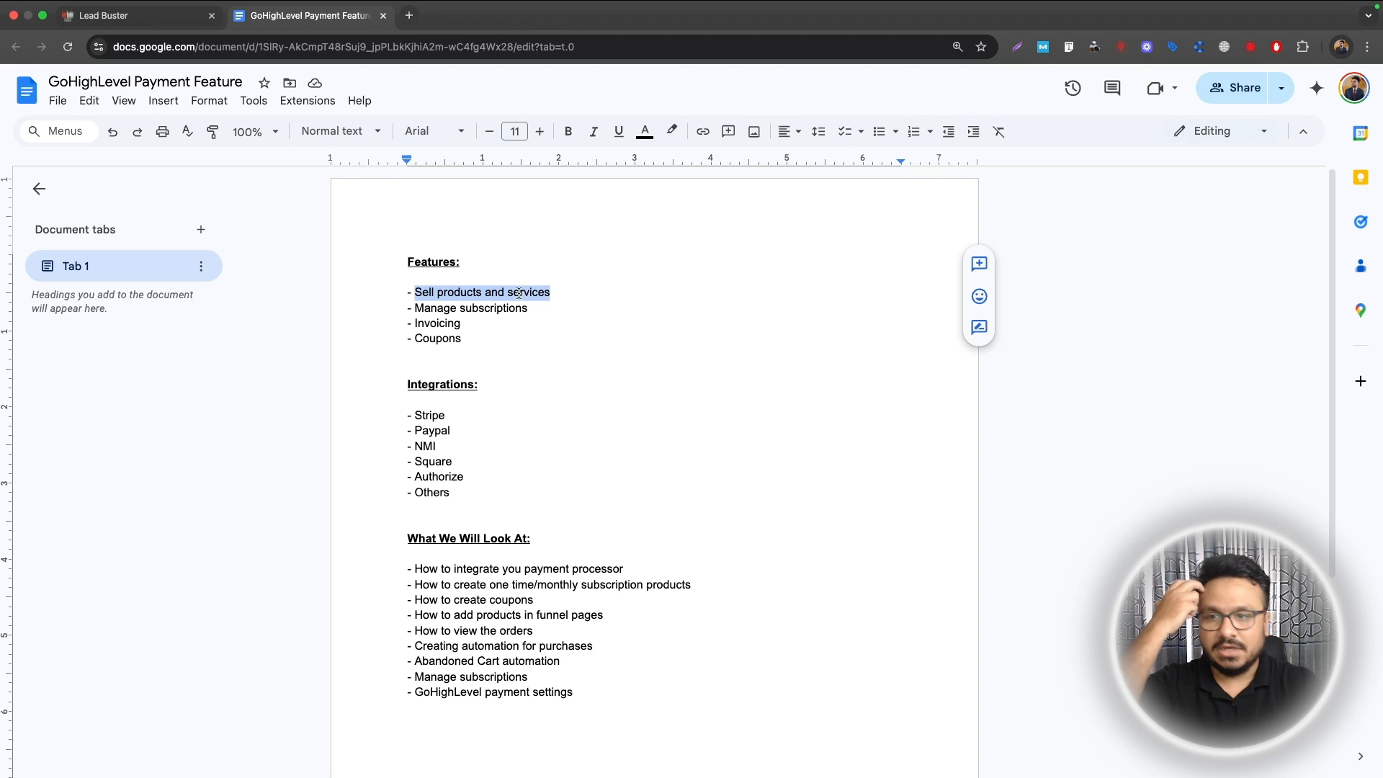
double_click(438, 325)
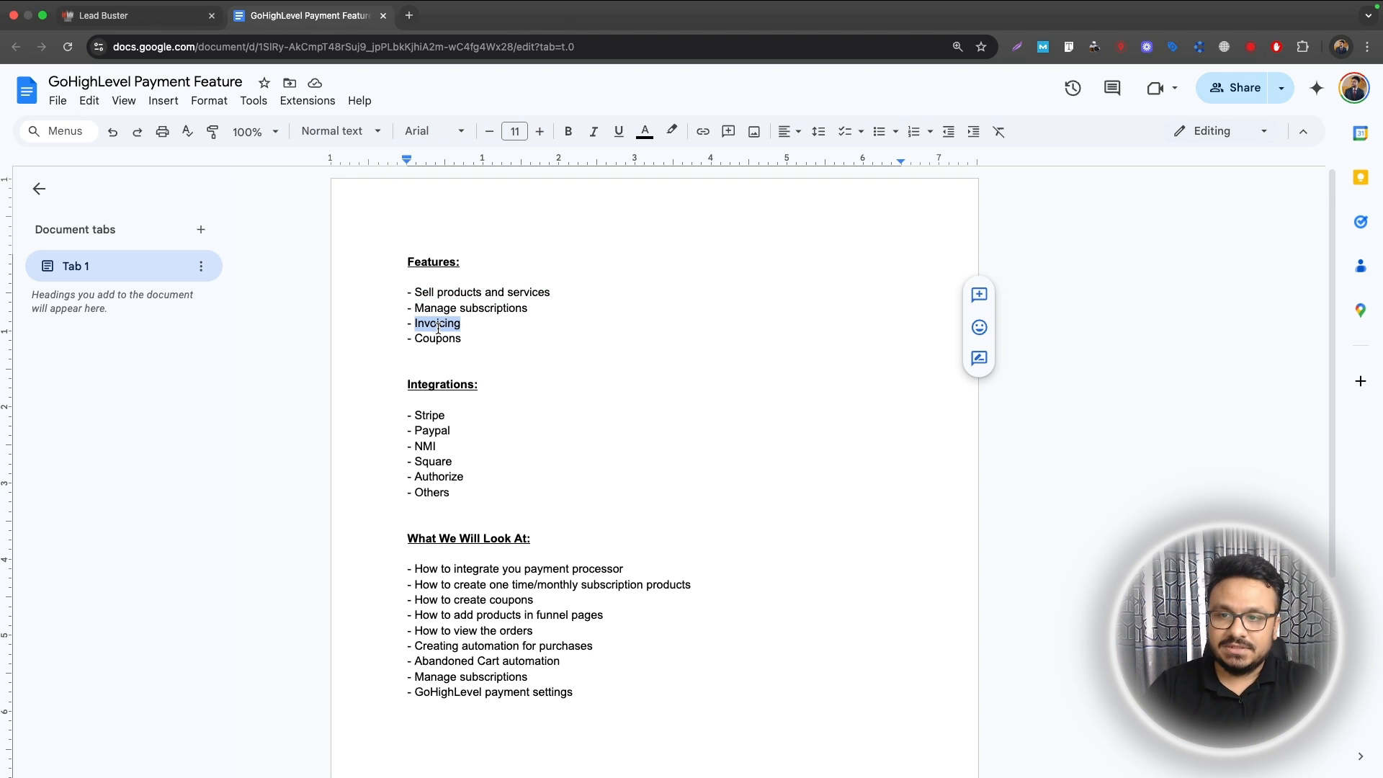
double_click(445, 342)
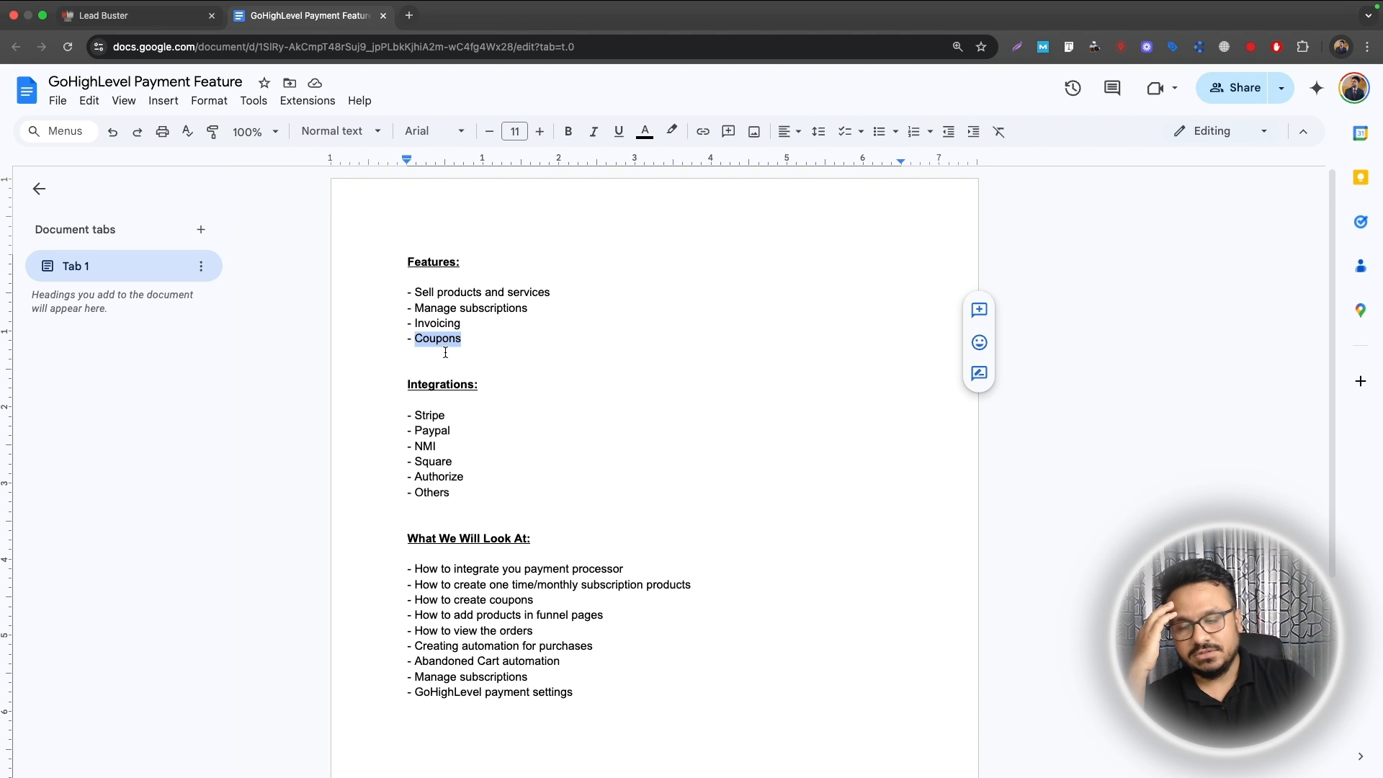
left_click_drag(502, 387, 375, 388)
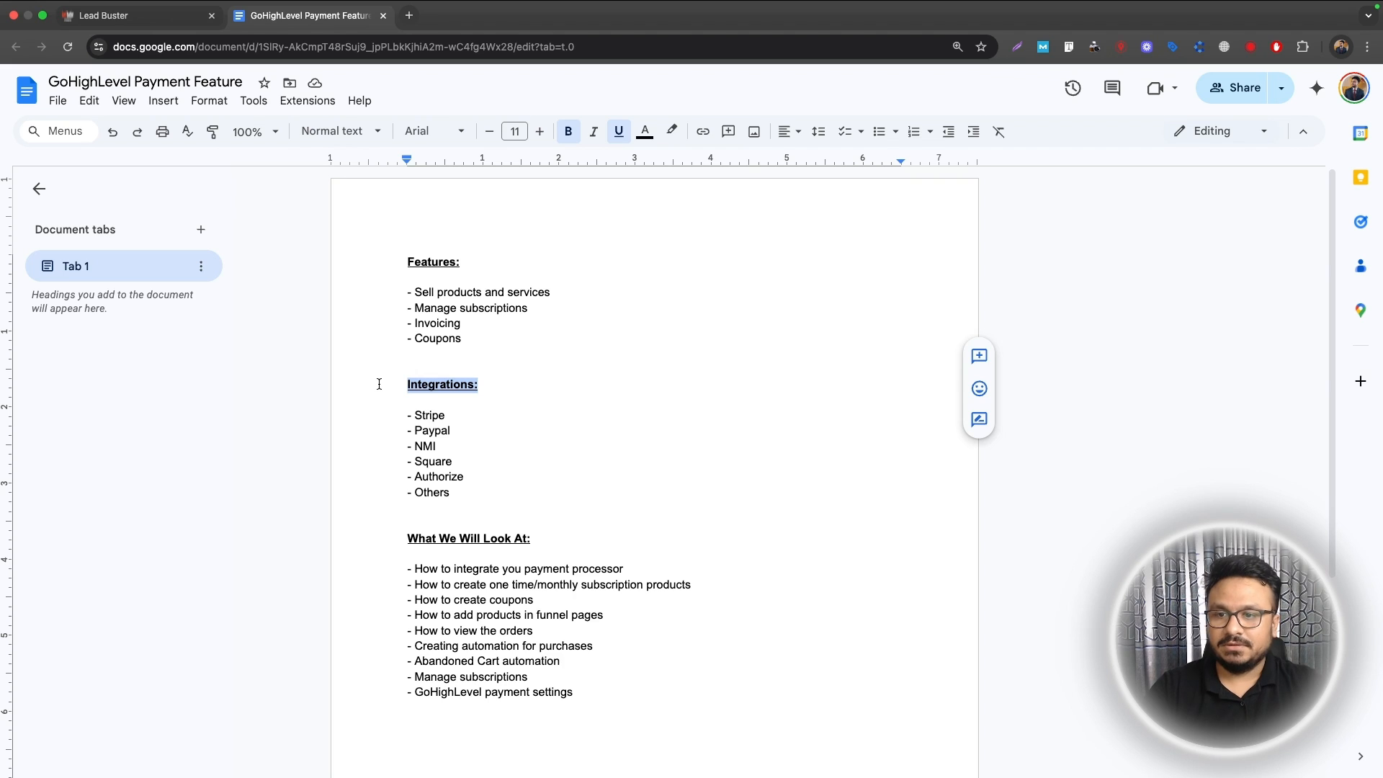
left_click_drag(468, 418, 327, 416)
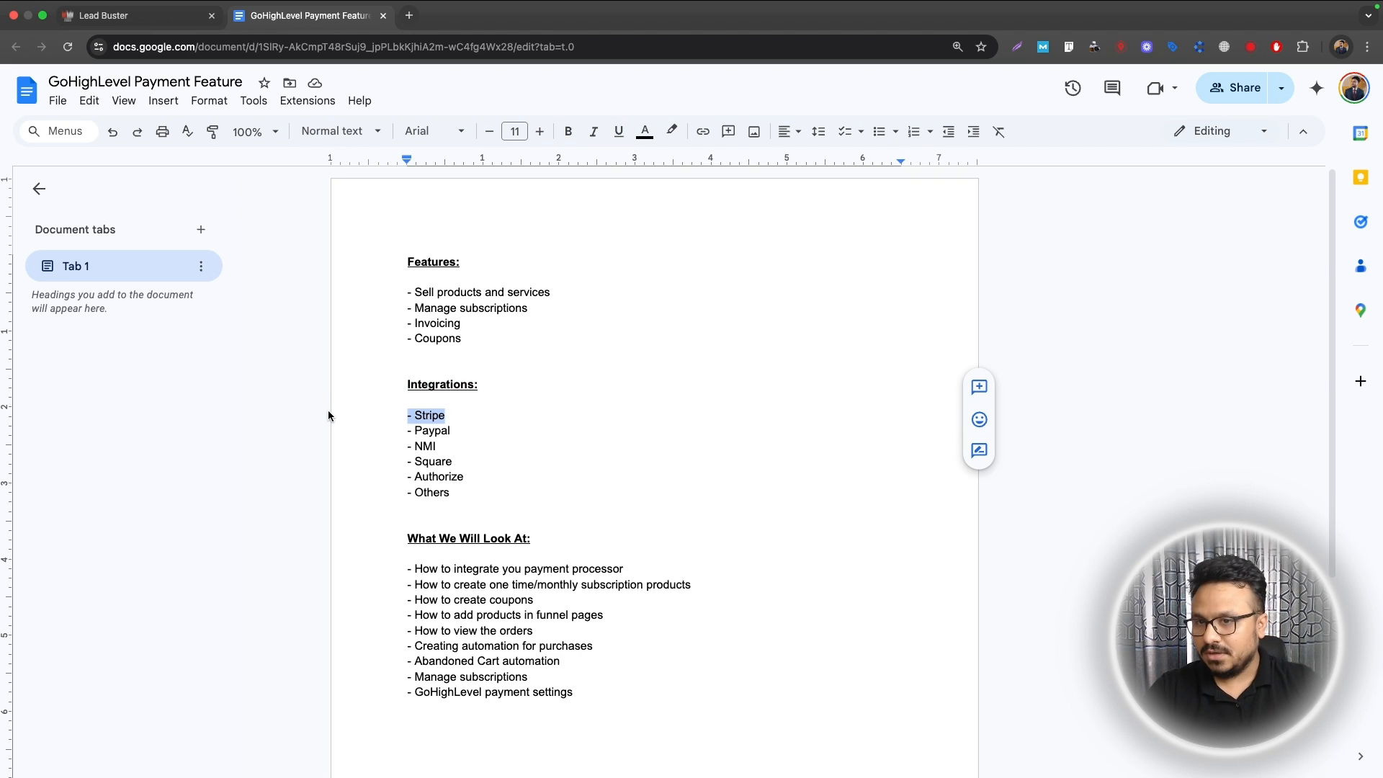
left_click(438, 431)
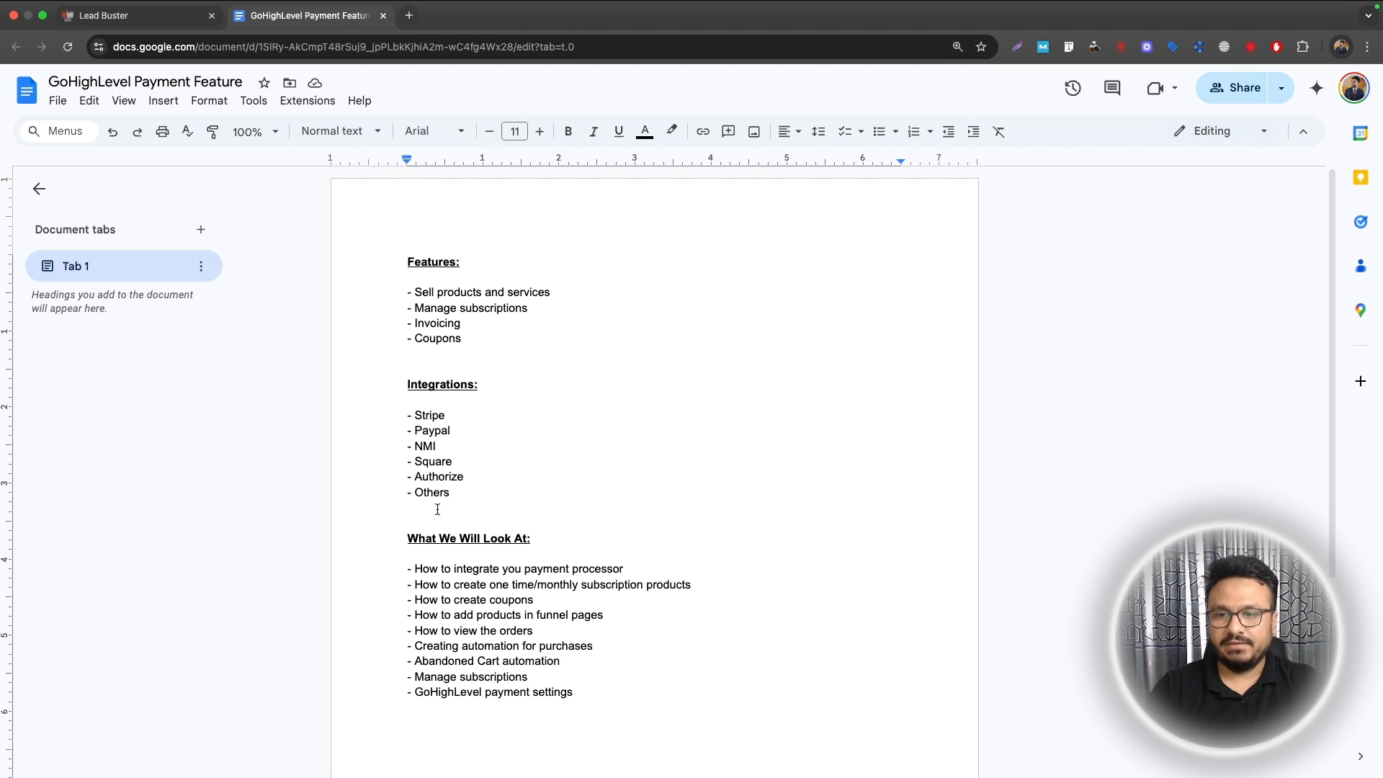
Step: Go through the payment, subscription, coupon, funnel, orders and payment-settings topics, then switch to Lead Buster
scroll(438, 510, "down", 3)
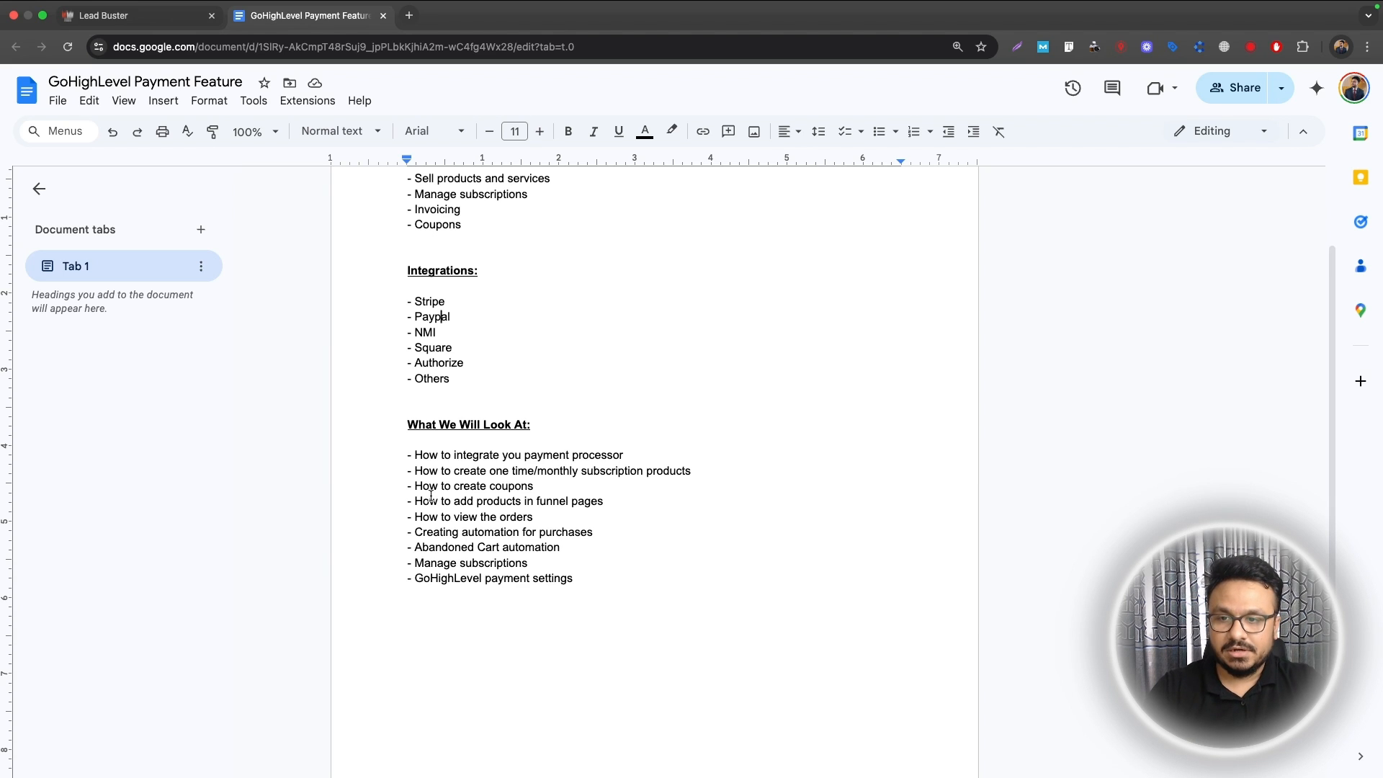
left_click_drag(416, 456, 625, 452)
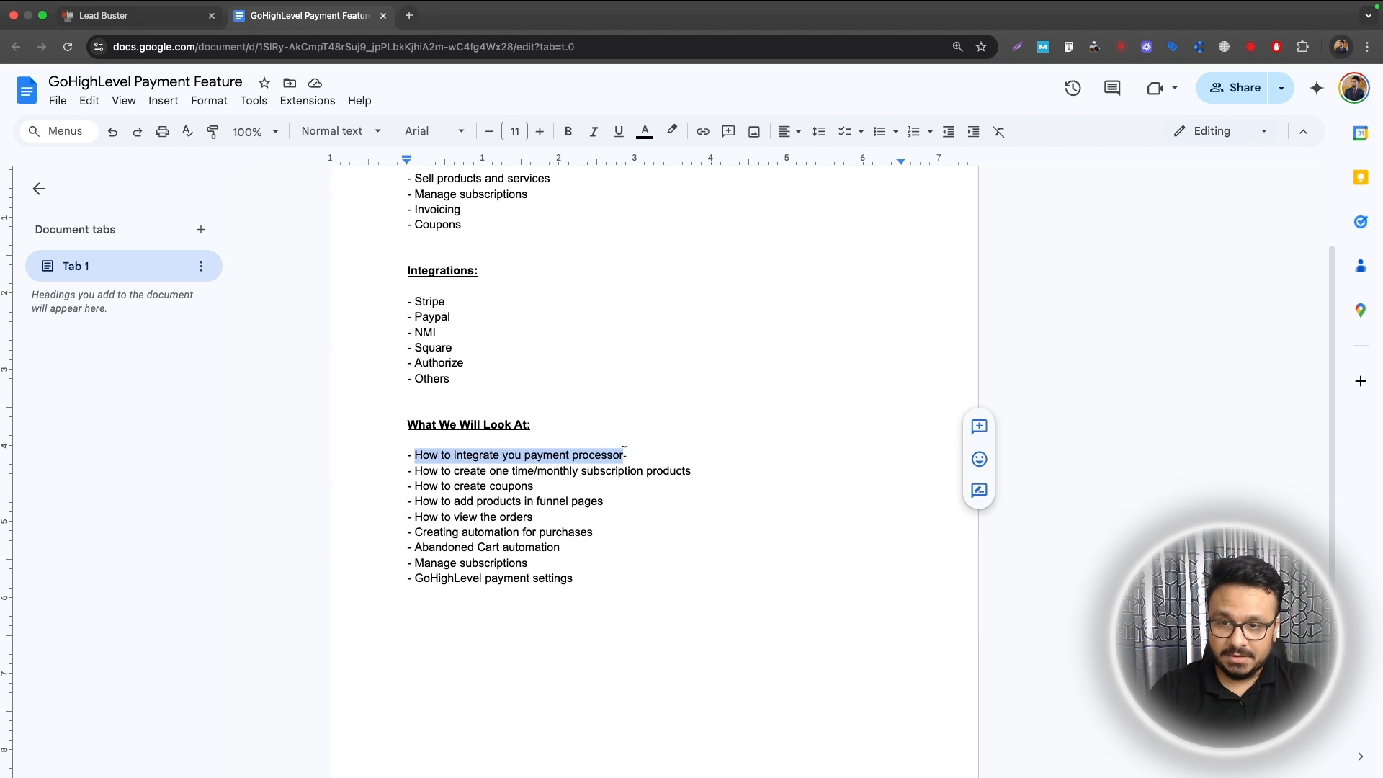
left_click(412, 471)
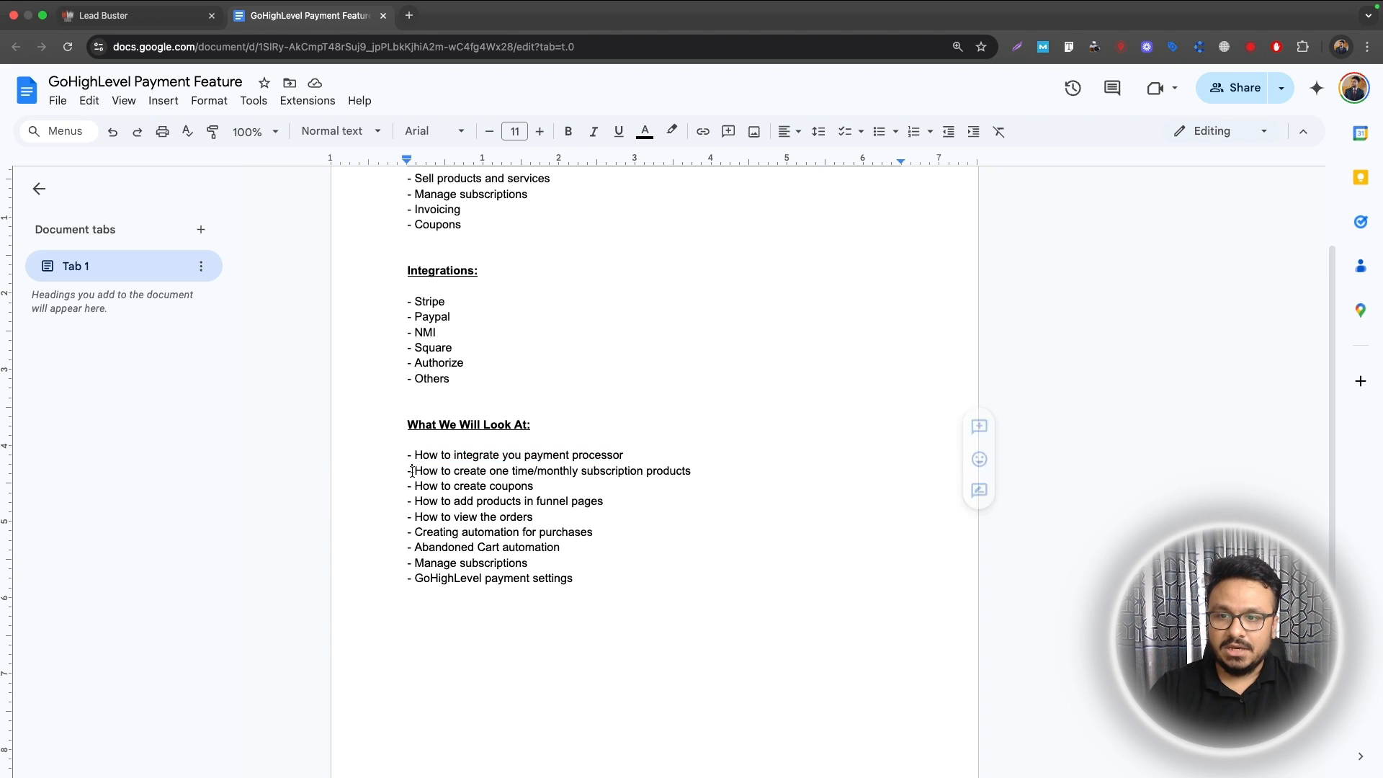
left_click_drag(412, 471, 702, 472)
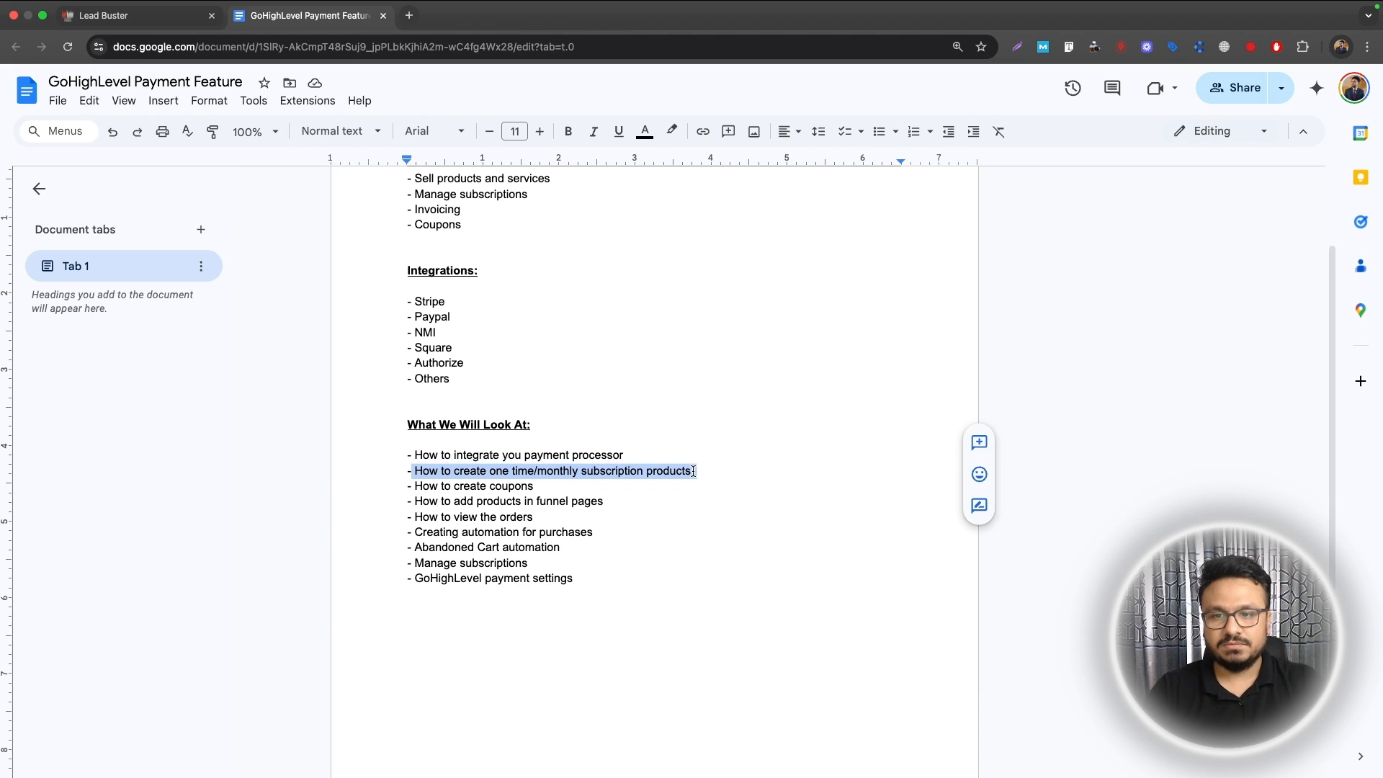
double_click(686, 472)
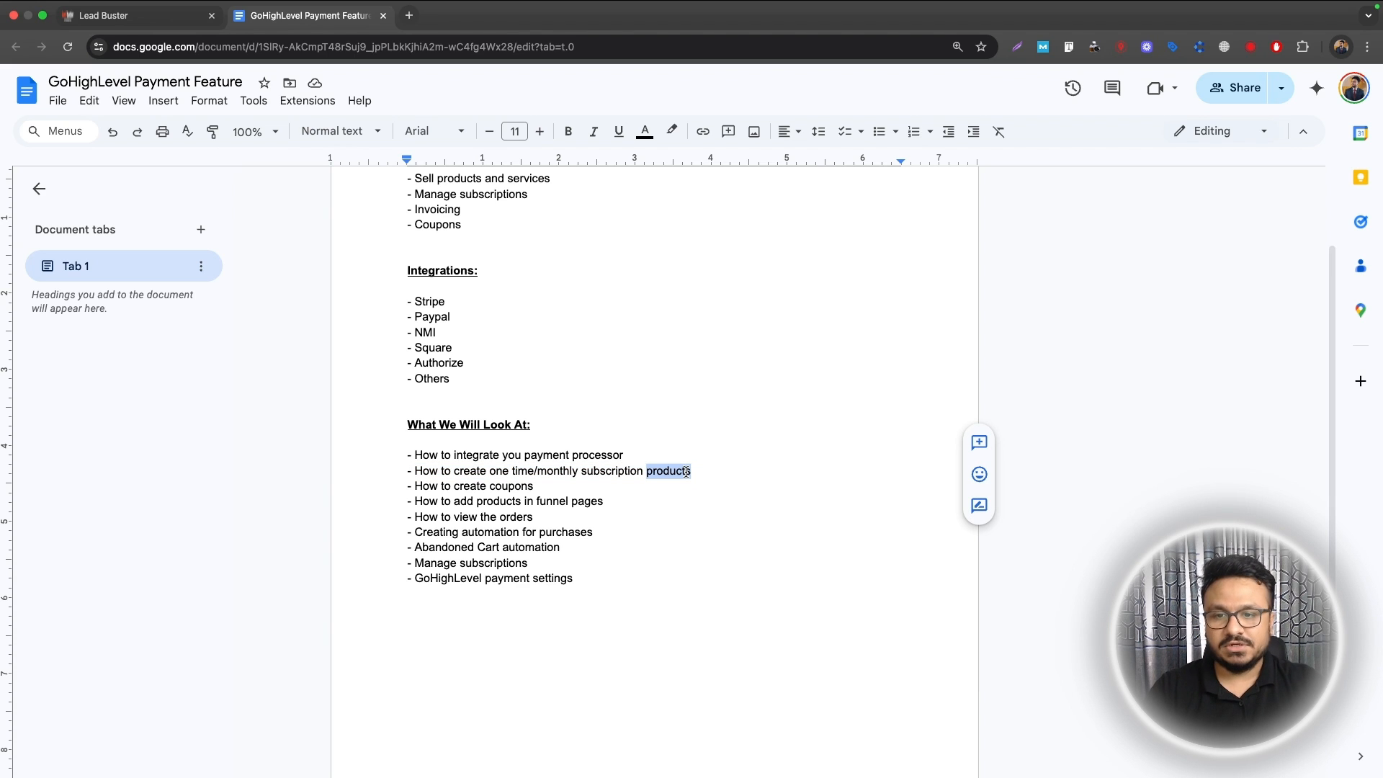
left_click_drag(536, 487, 417, 490)
left_click_drag(610, 501, 393, 501)
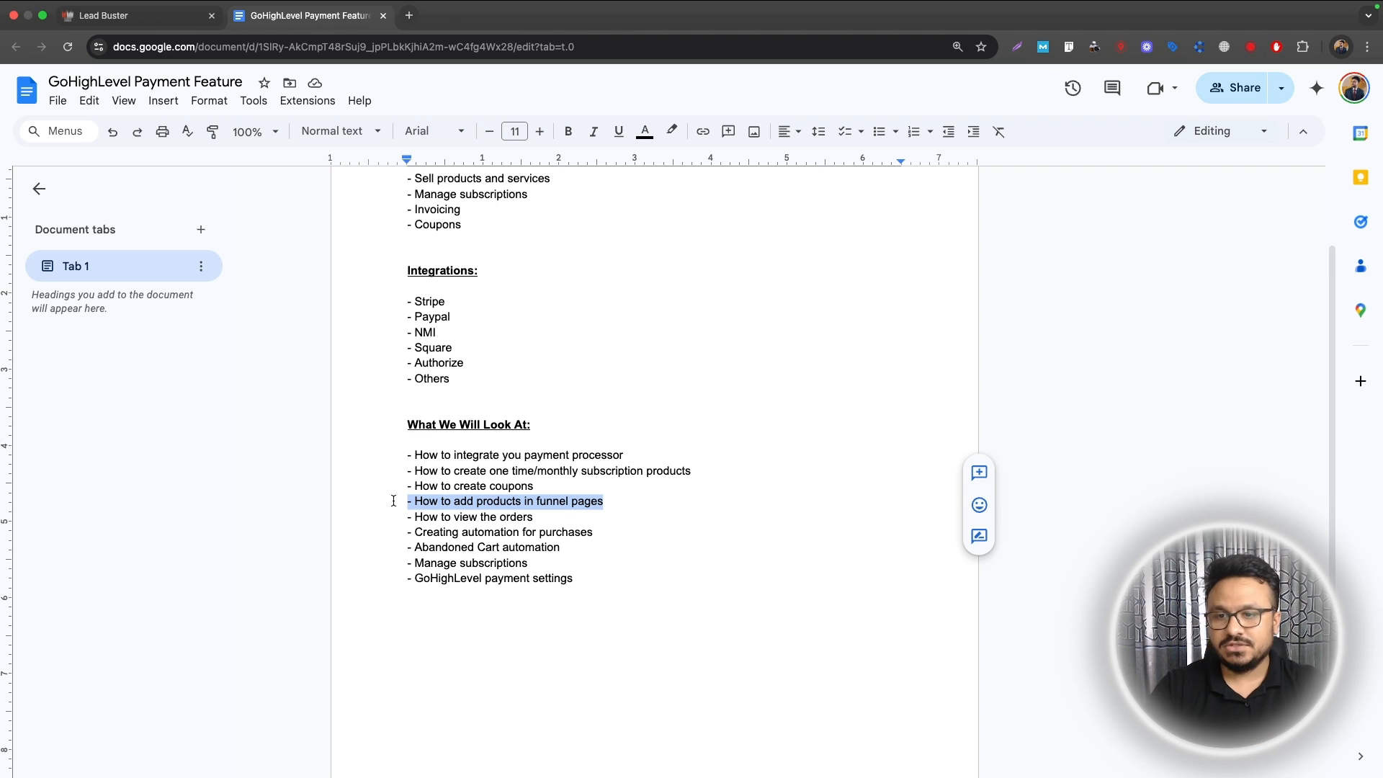
left_click_drag(539, 517, 401, 519)
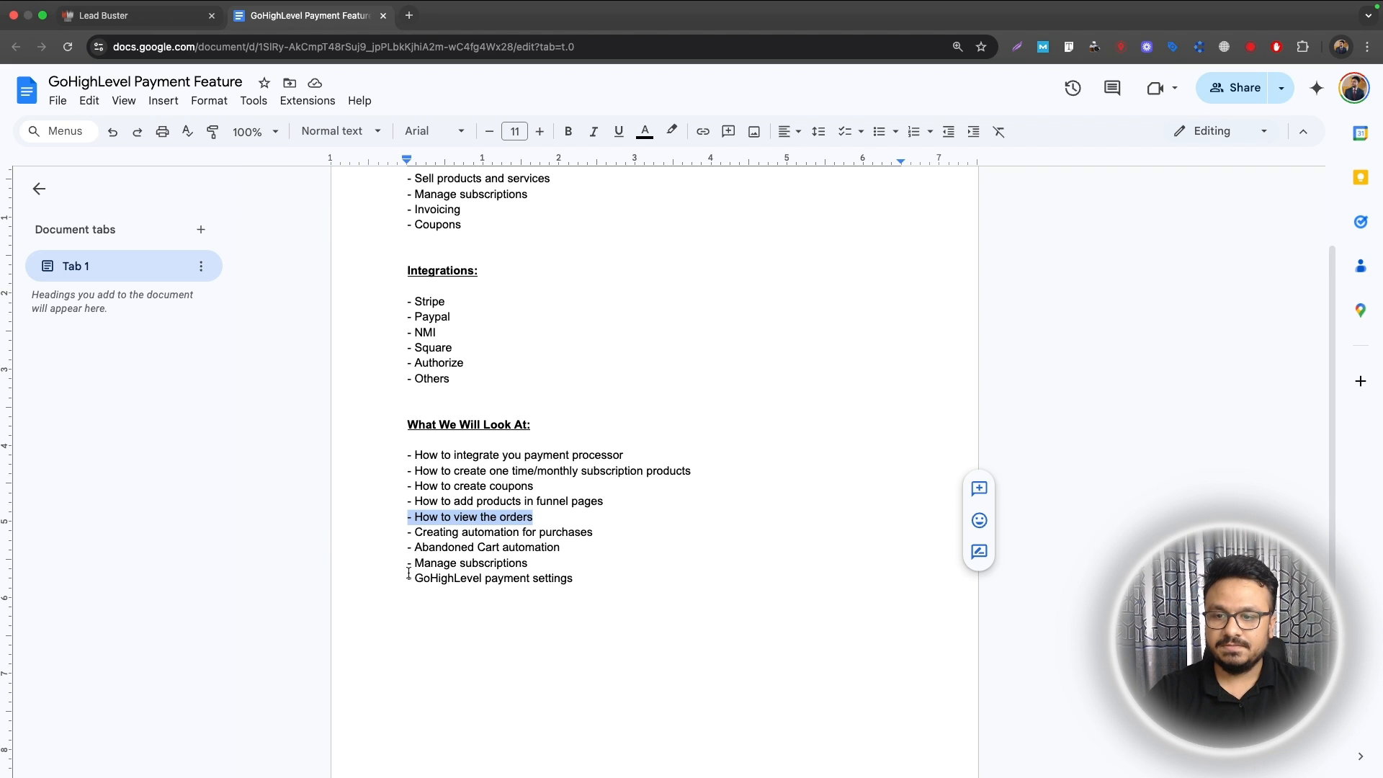
mouse_move(409, 563)
left_mouse_down()
mouse_move(550, 562)
mouse_move(402, 588)
left_mouse_up()
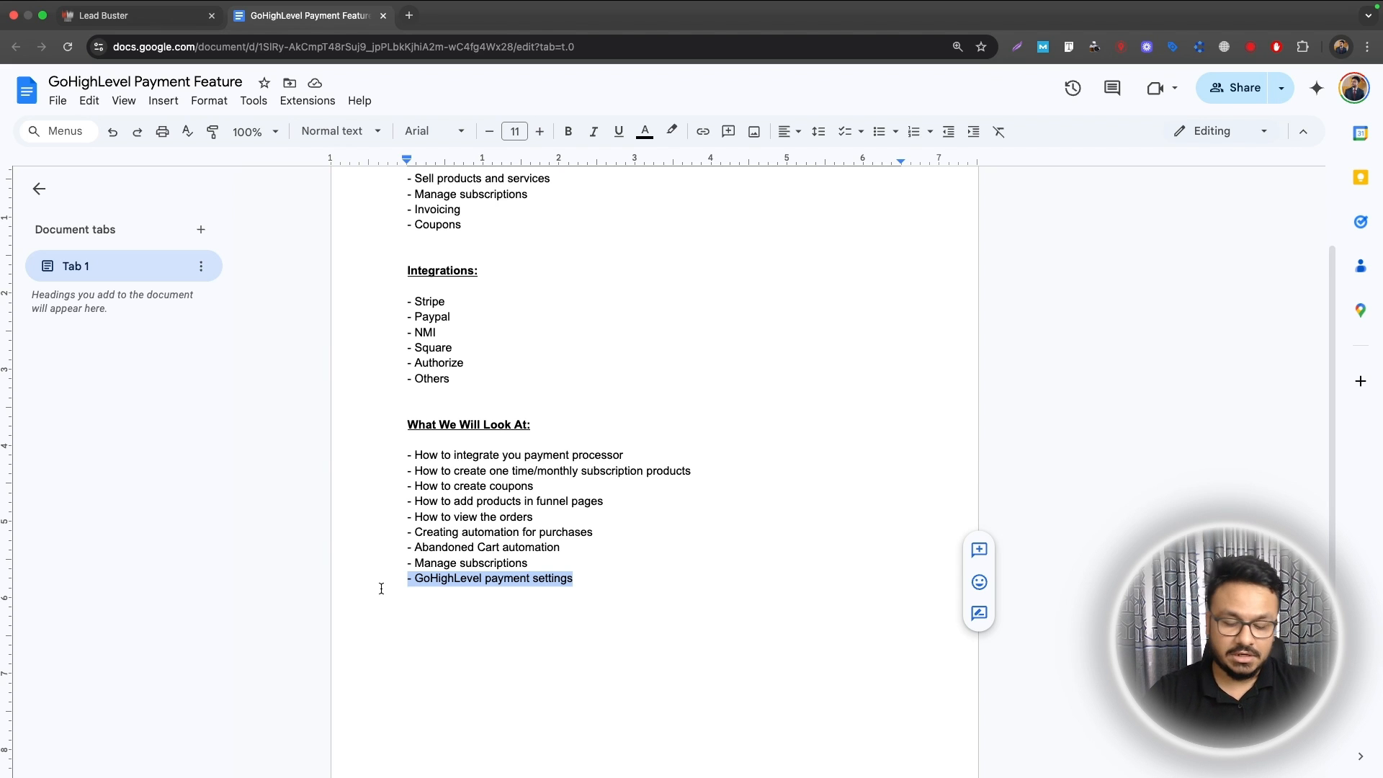
scroll(482, 650, "up", 2)
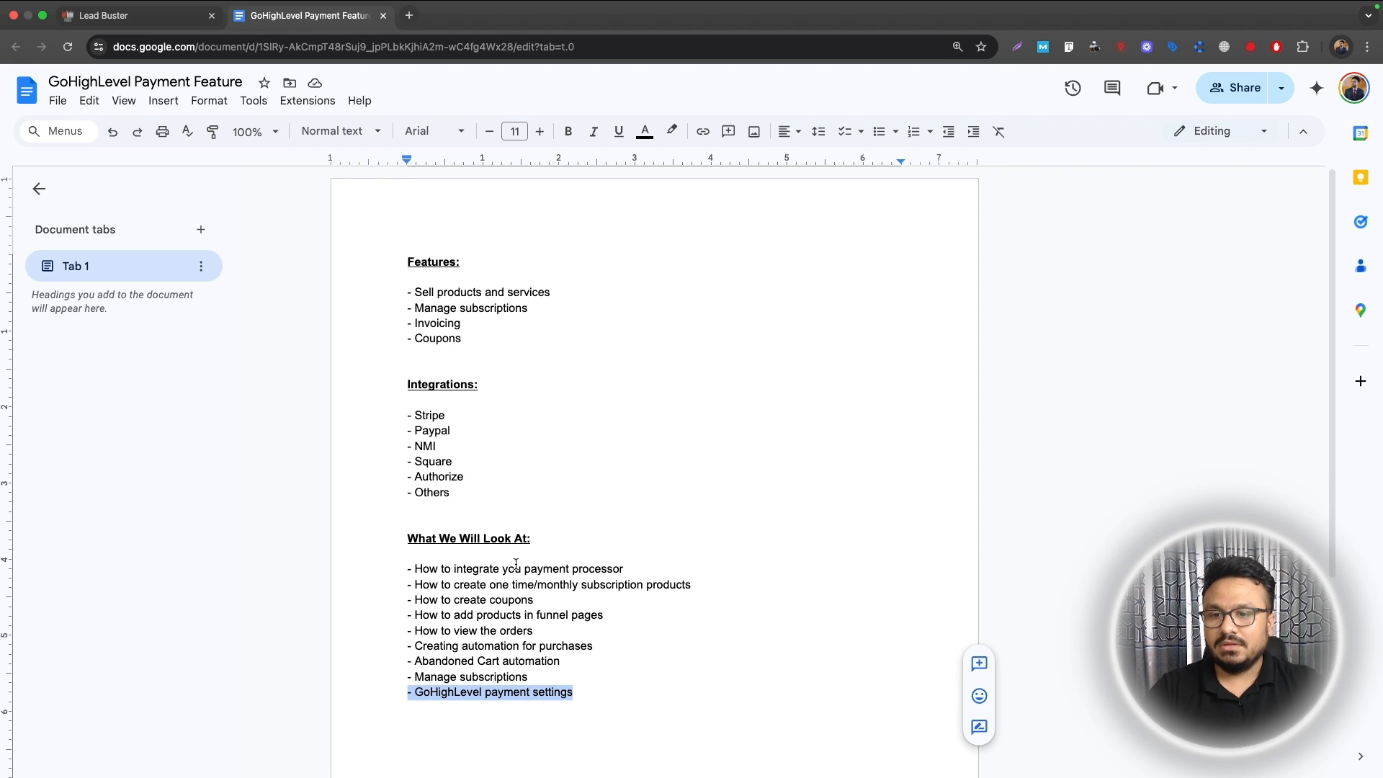
left_click_drag(414, 569, 627, 567)
left_click(627, 567)
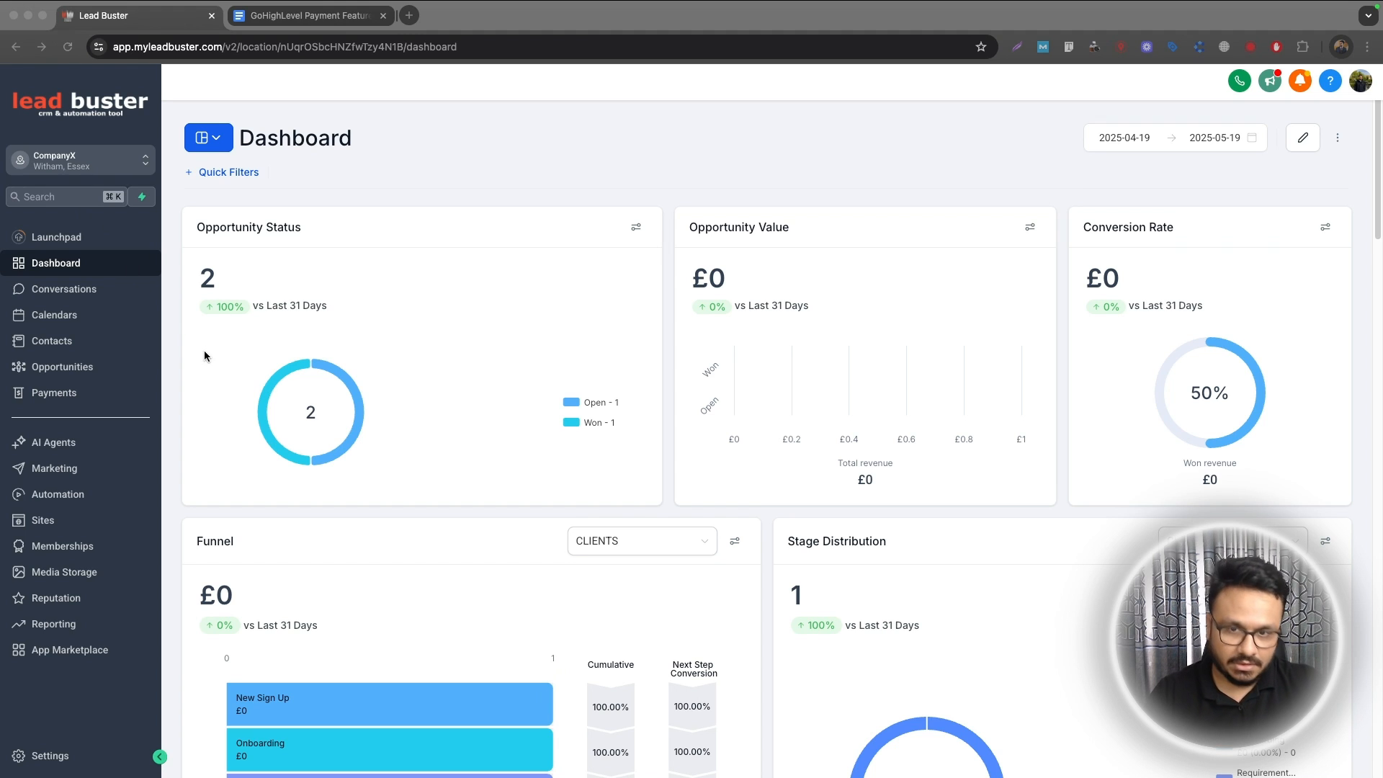
Step: From Payments integrations, browse all payment providers and launch the Stripe connection
left_click(63, 401)
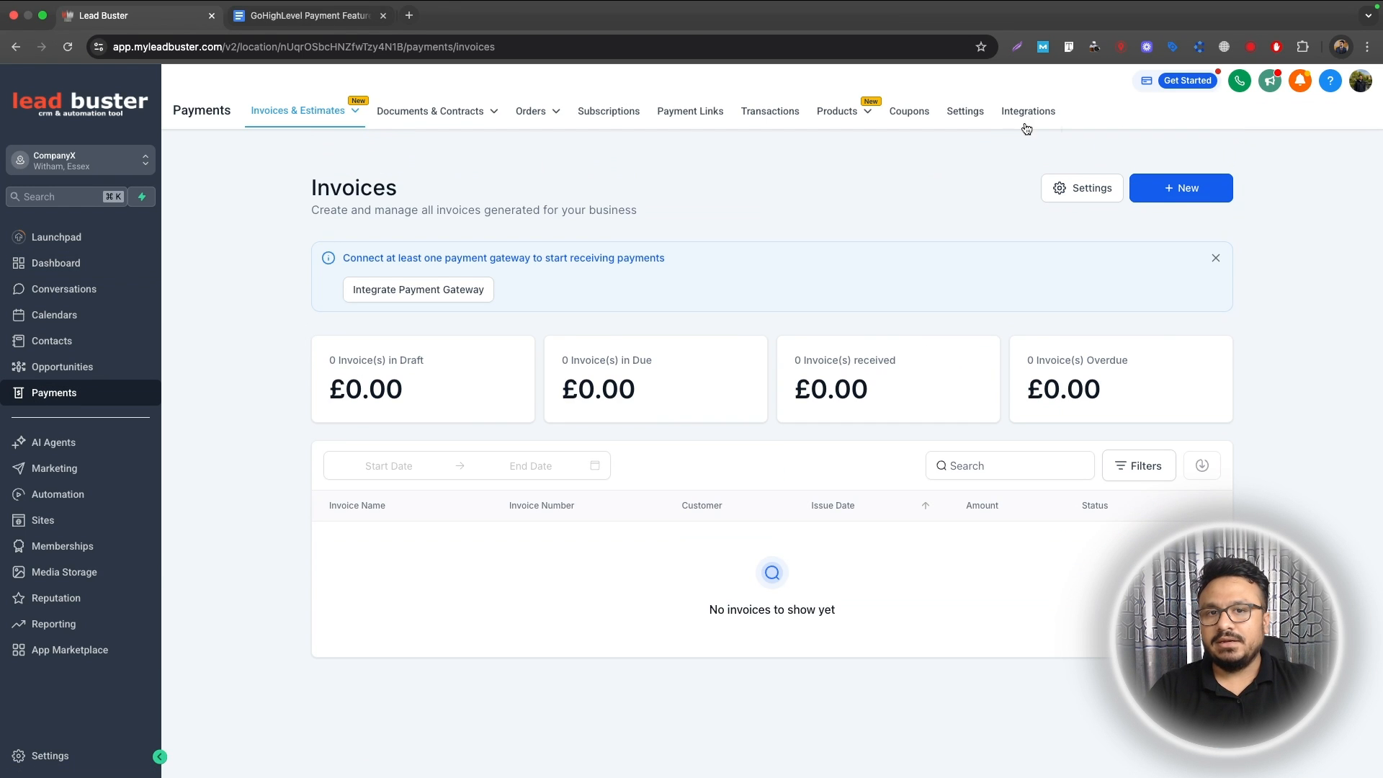
left_click(1009, 117)
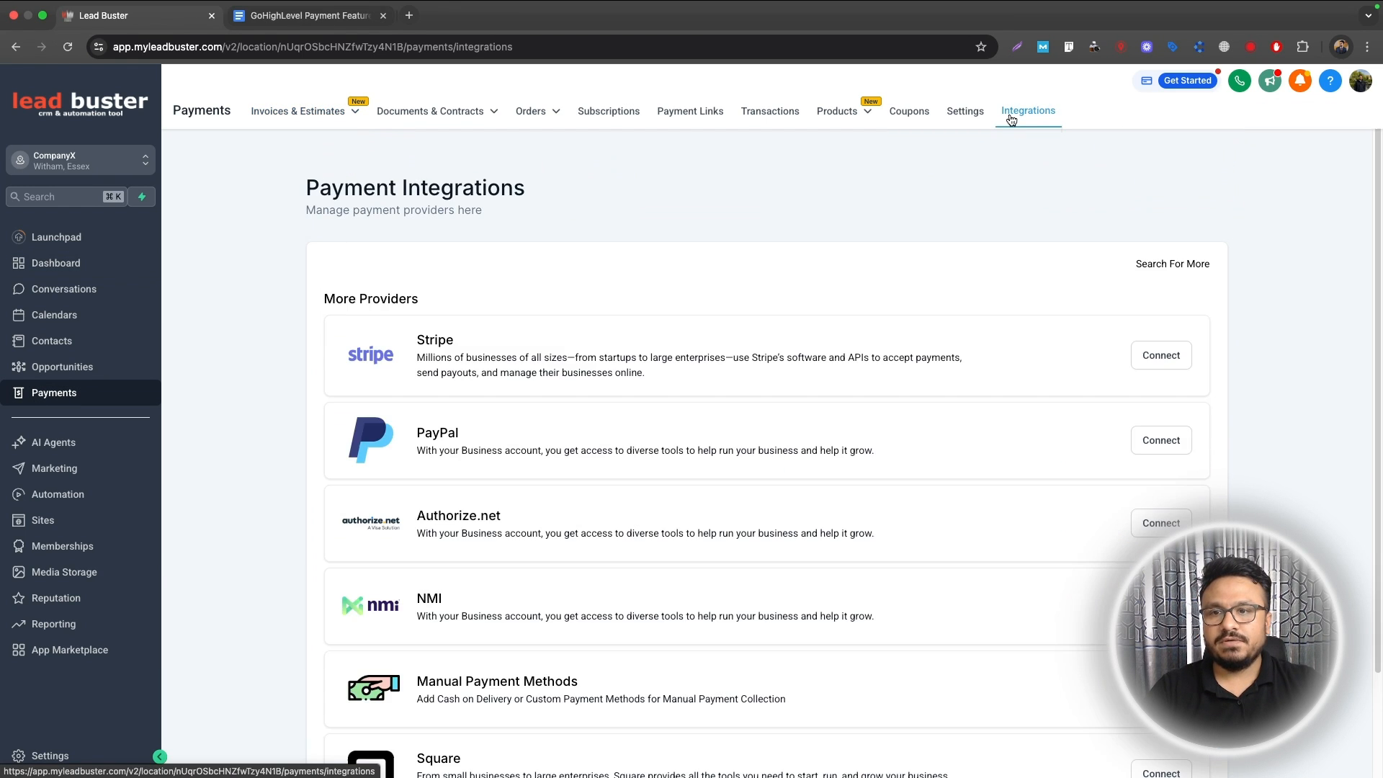
scroll(494, 711, "down", 2)
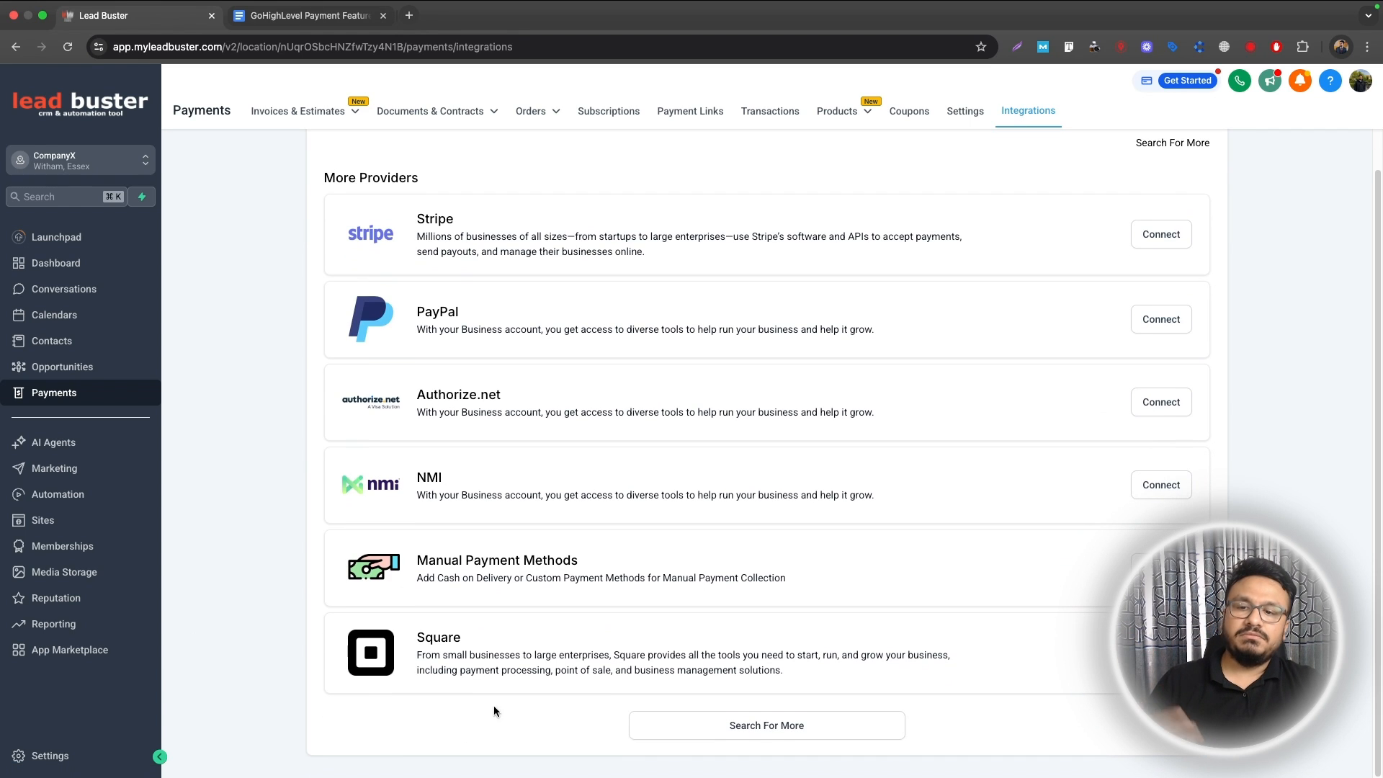
left_click(656, 721)
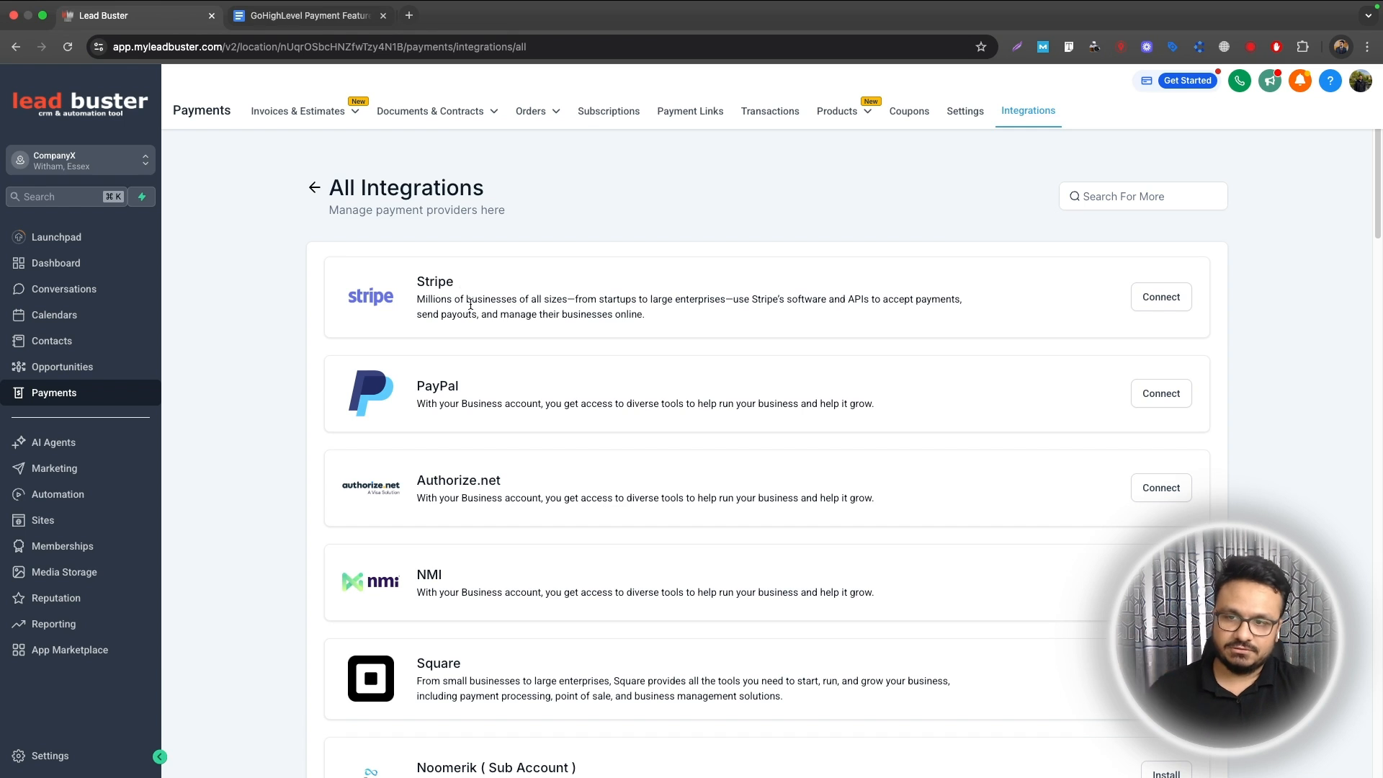
scroll(482, 432, "down", 5)
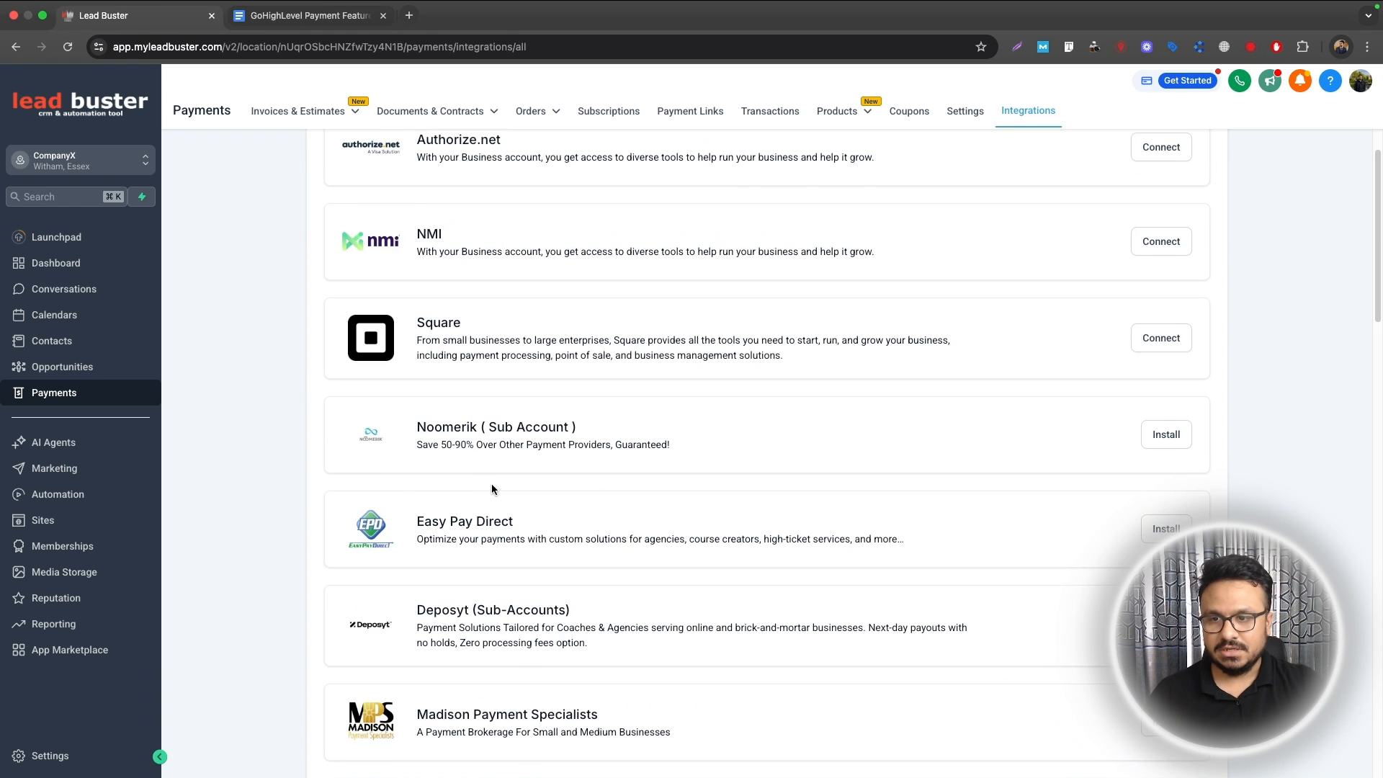
scroll(492, 482, "up", 5)
scroll(494, 483, "down", 5)
scroll(497, 479, "up", 5)
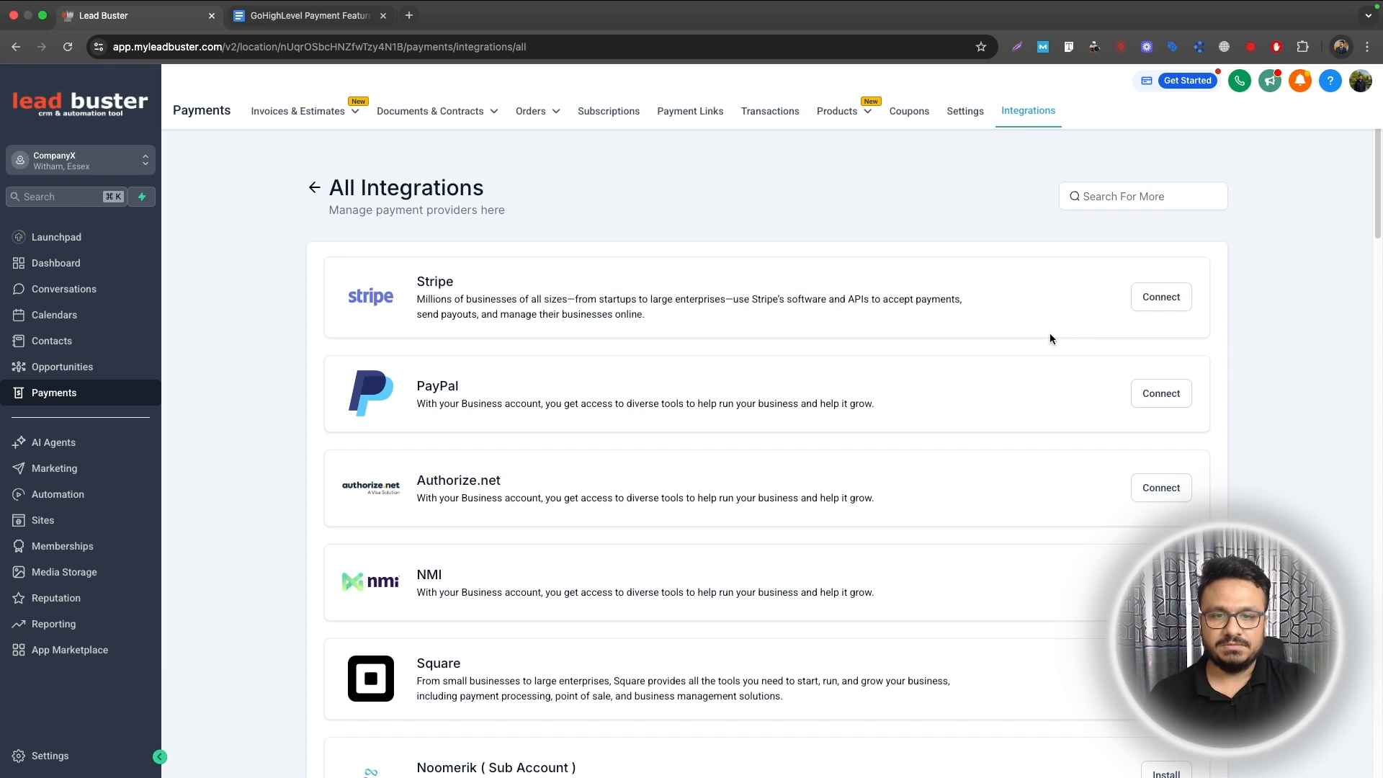
scroll(1040, 347, "down", 12)
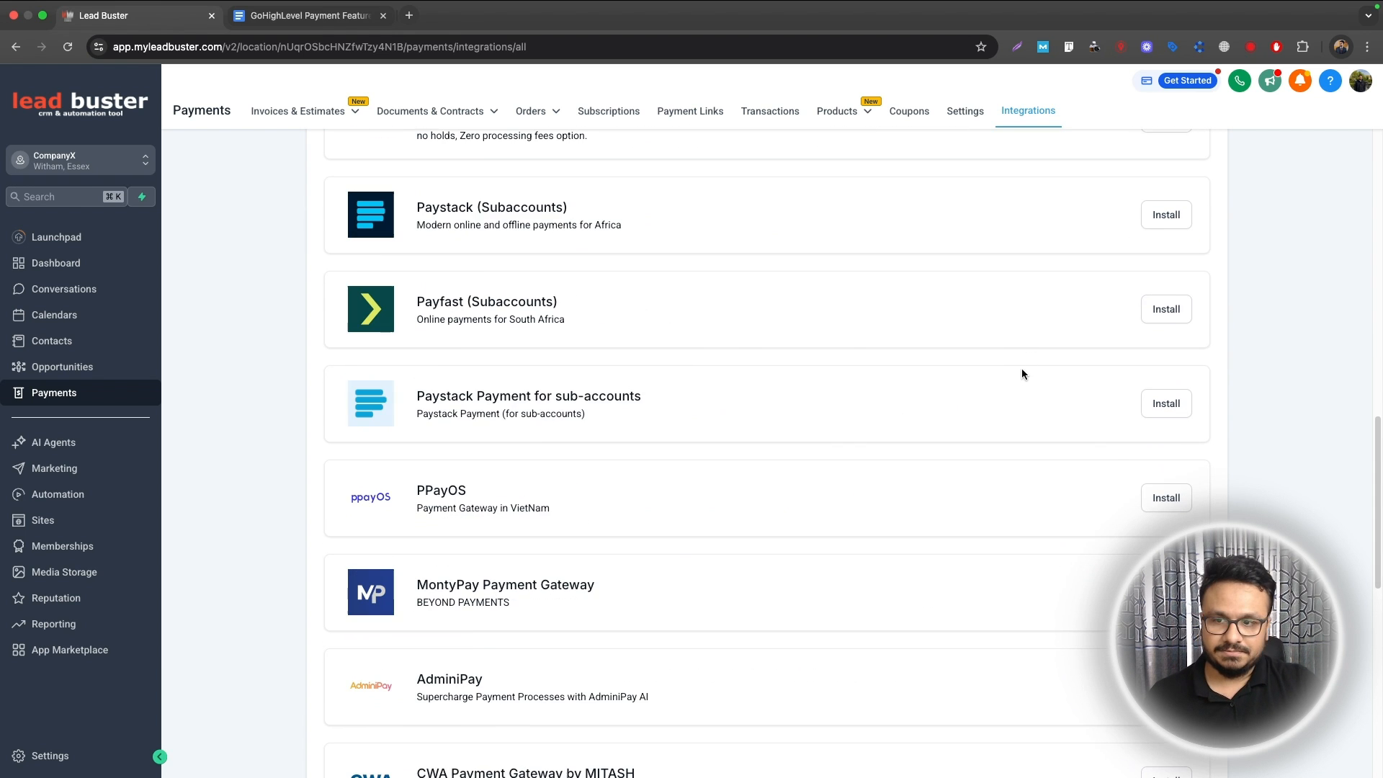
scroll(1021, 369, "up", 12)
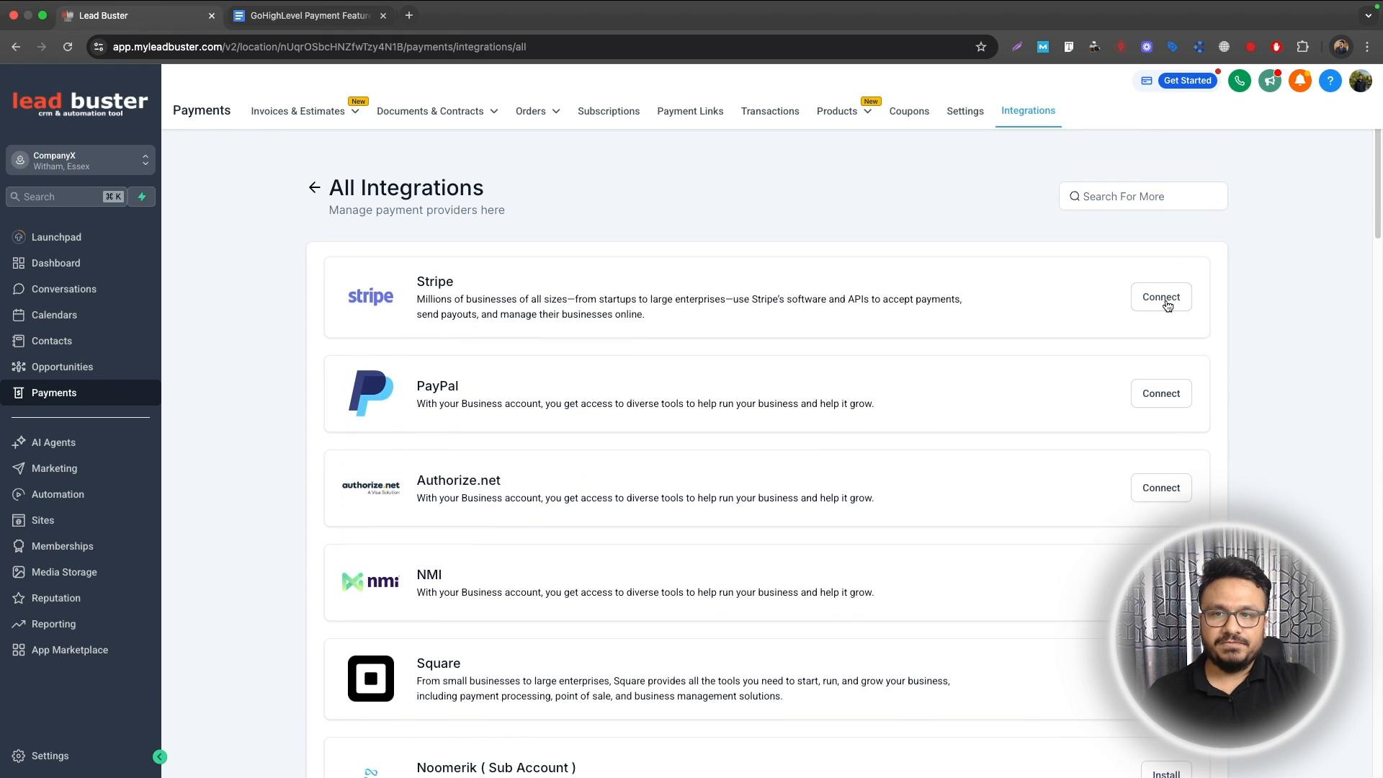
left_click(1162, 297)
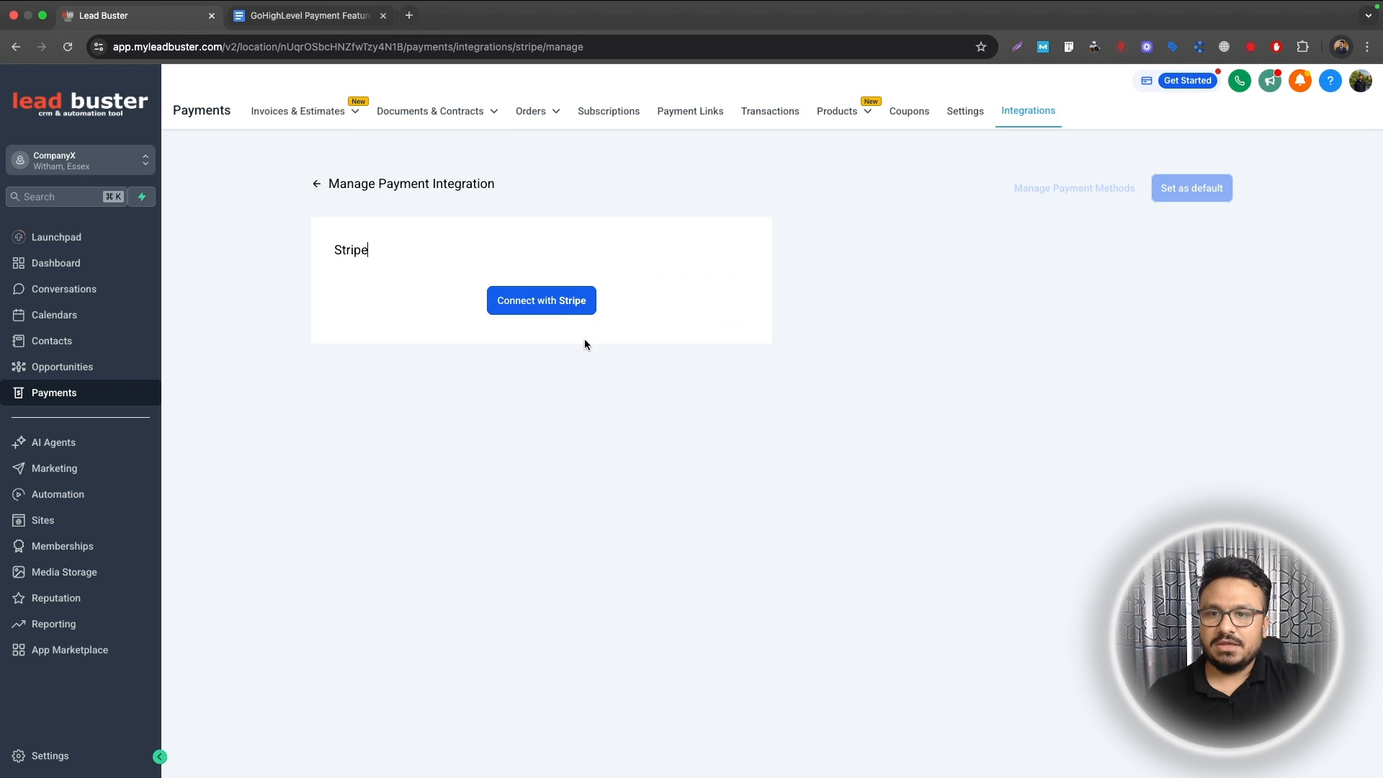
left_click(562, 303)
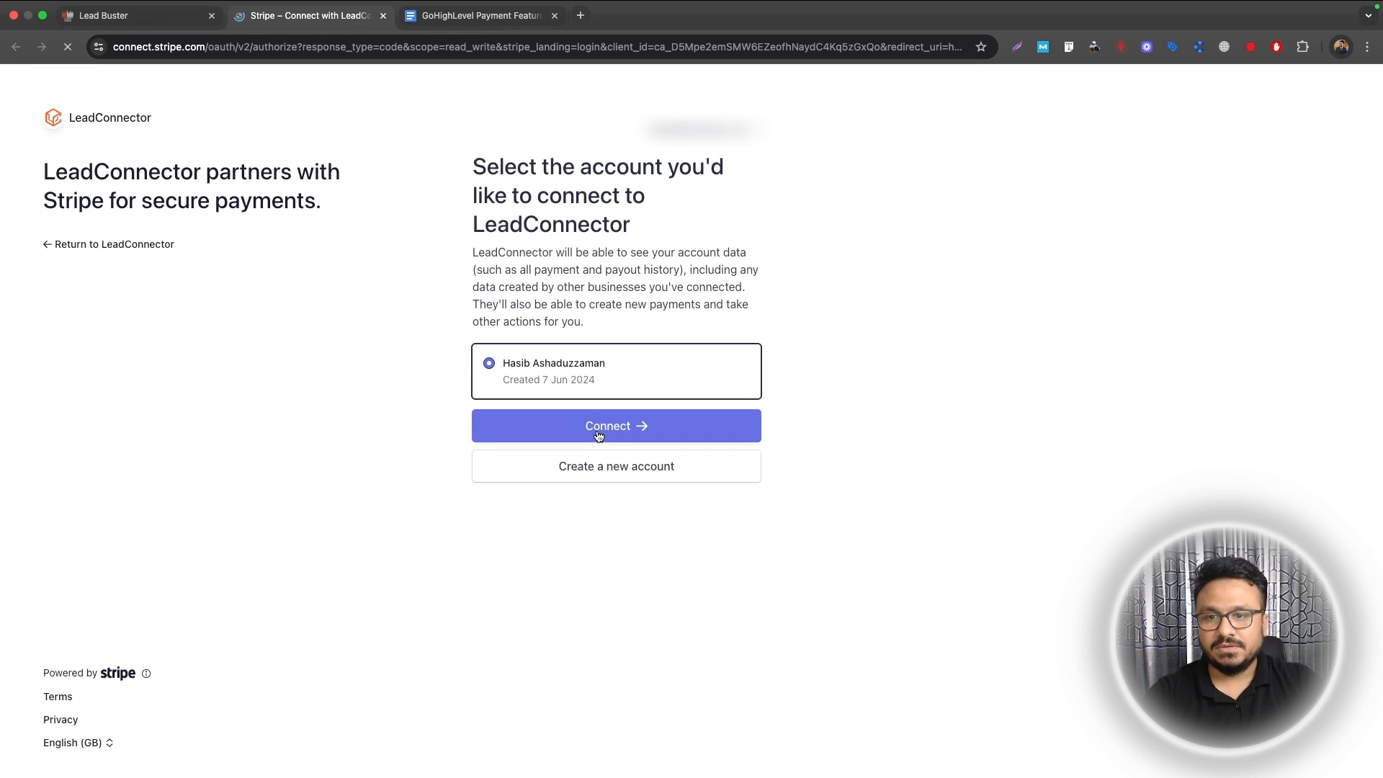
Step: Authorise the existing Stripe account to connect with LeadConnector
left_click(598, 434)
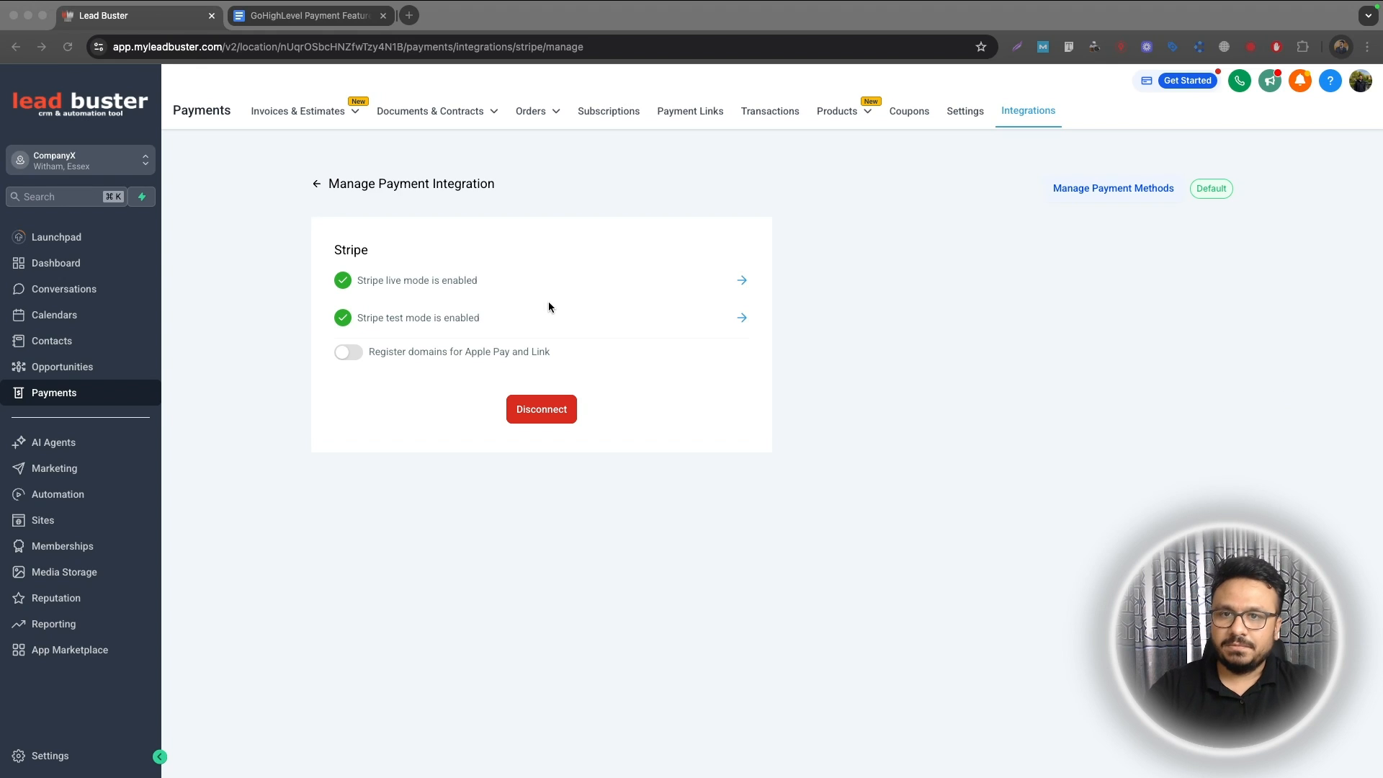
Step: Open the Products list and bulk-delete all eight existing products
left_click(840, 113)
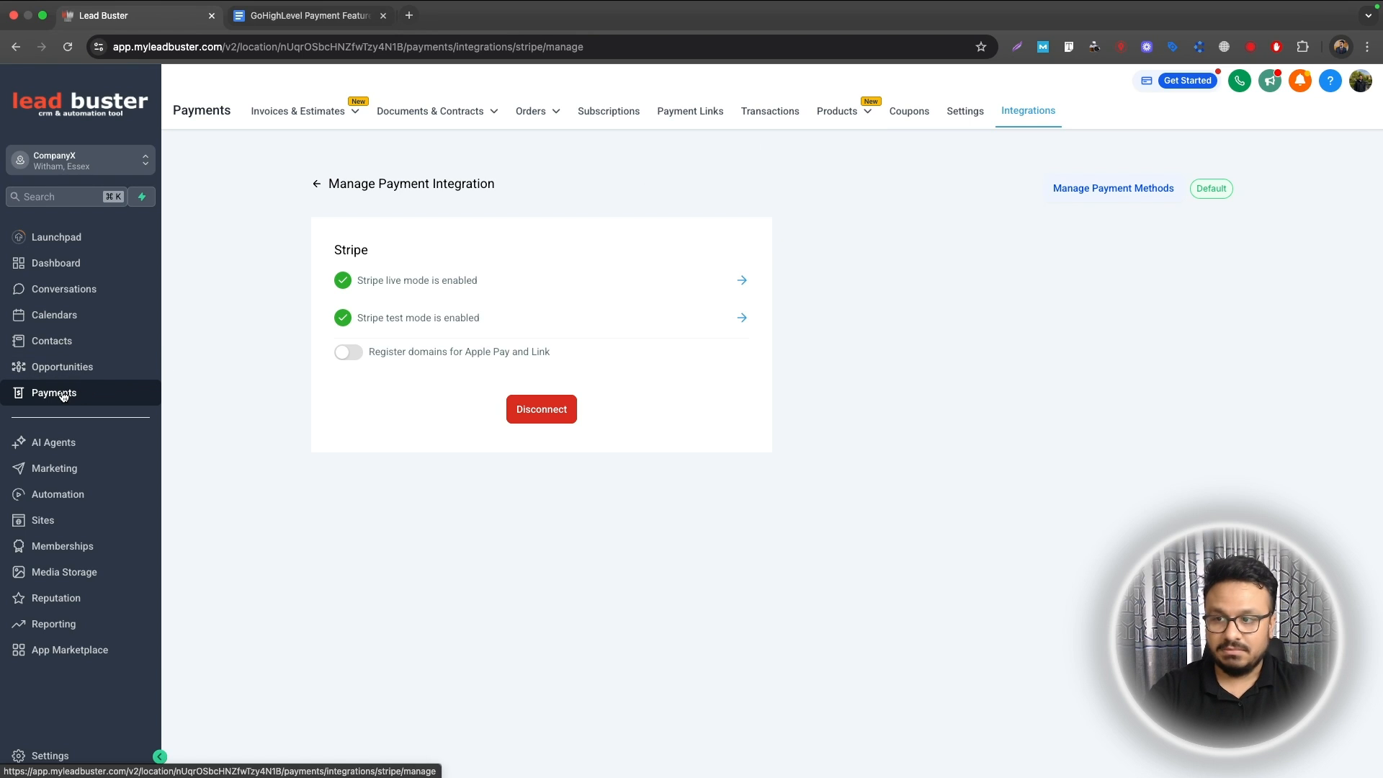
left_click(840, 112)
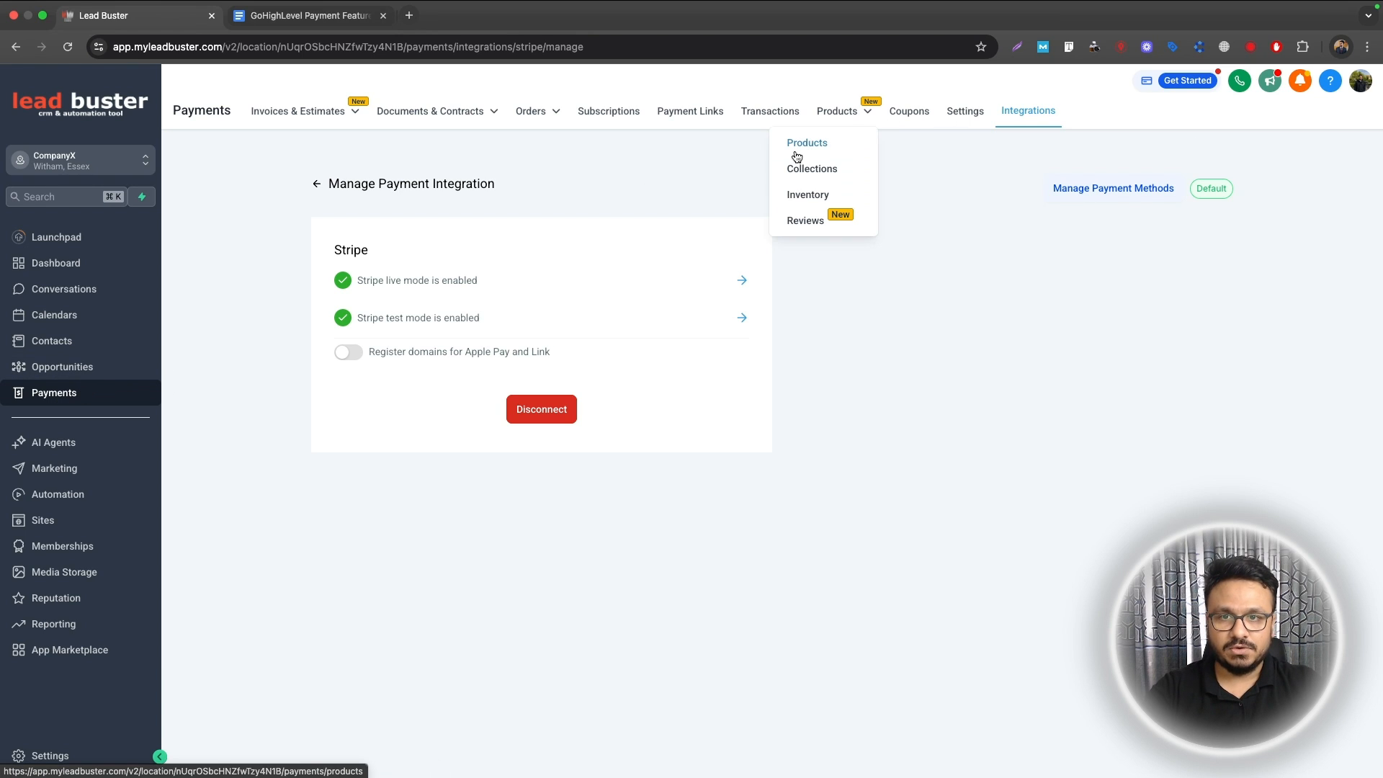
left_click(801, 144)
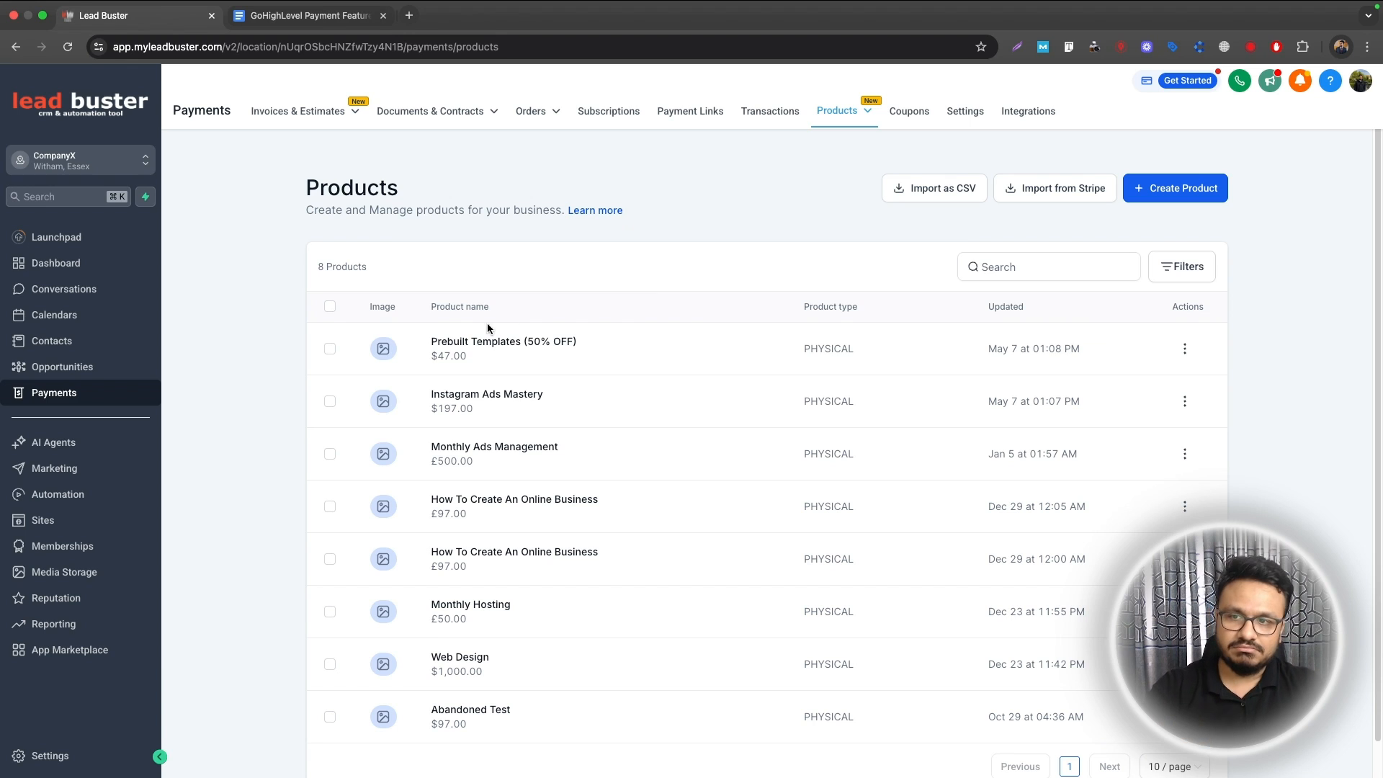
left_click(330, 308)
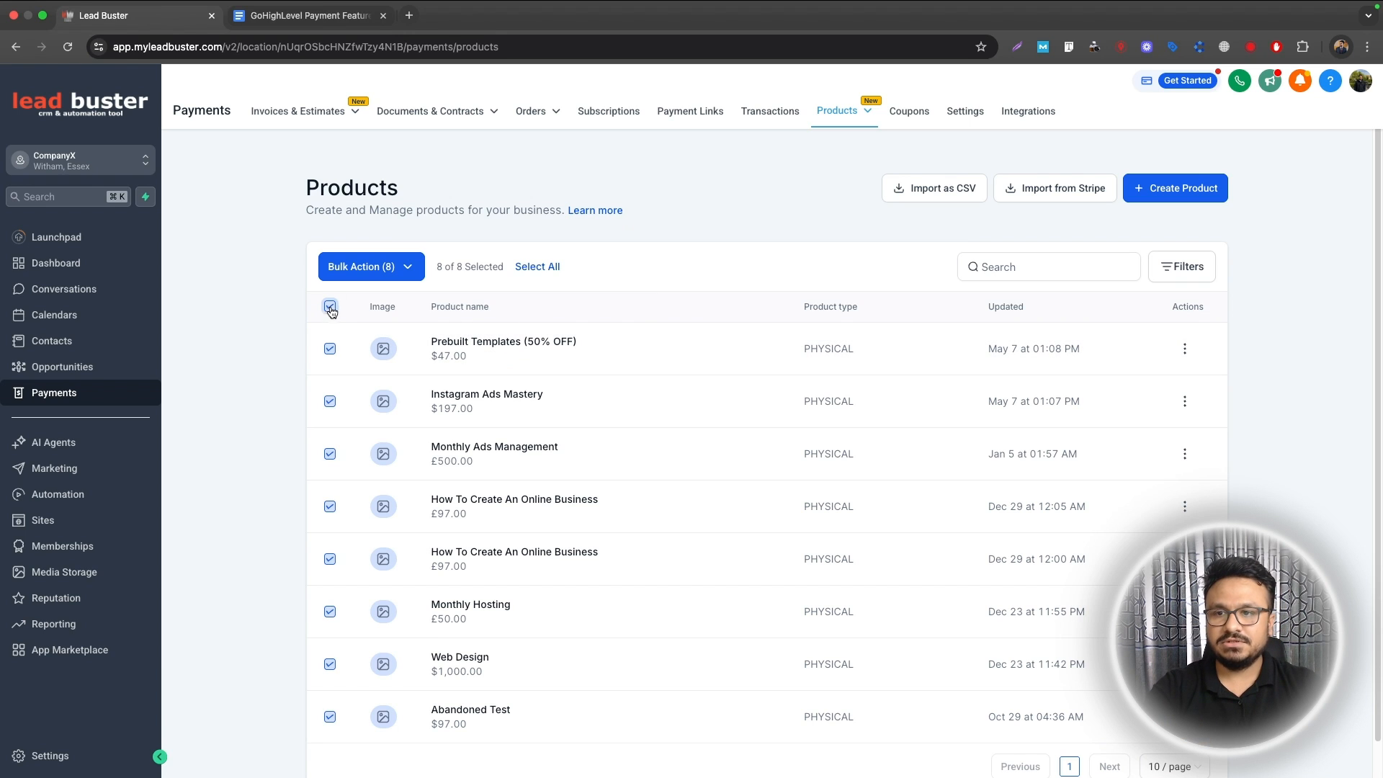
left_click(380, 274)
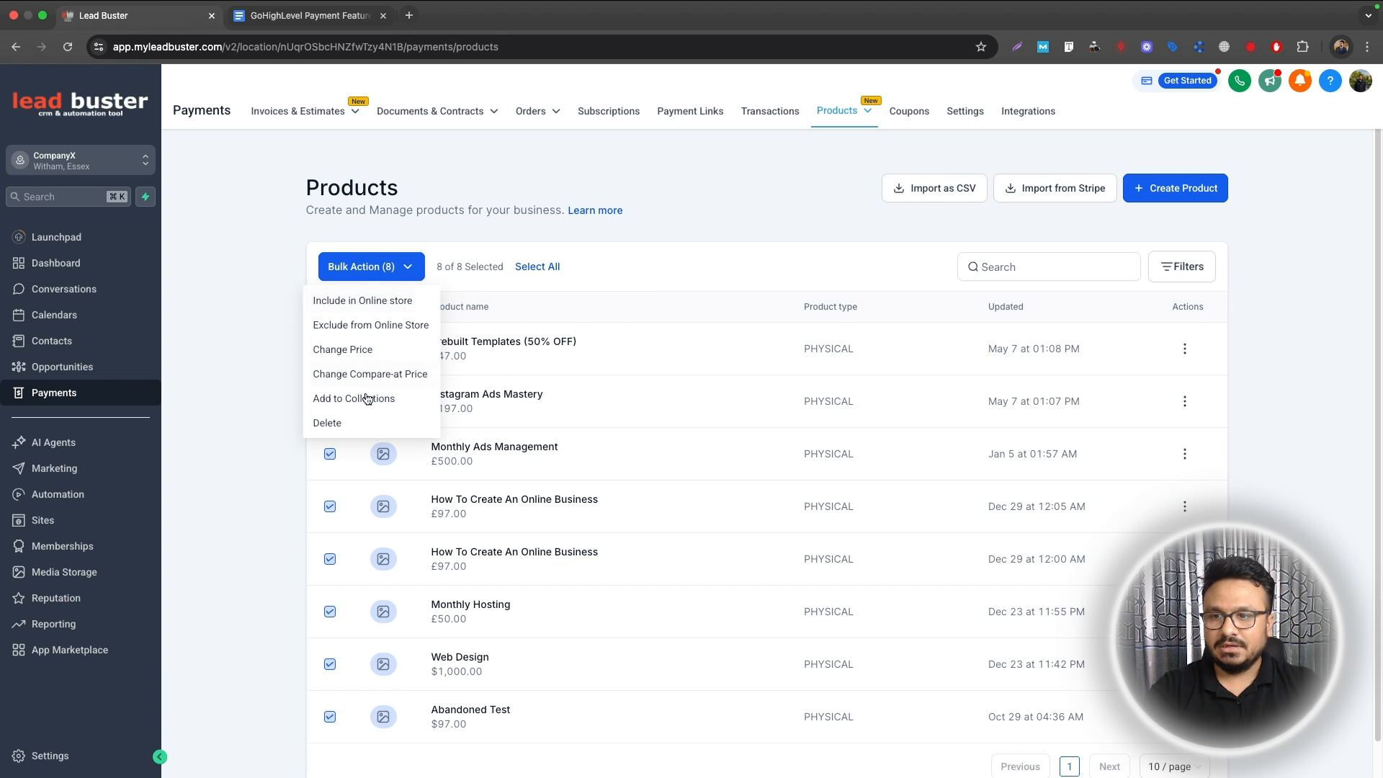
left_click(325, 423)
left_click(828, 485)
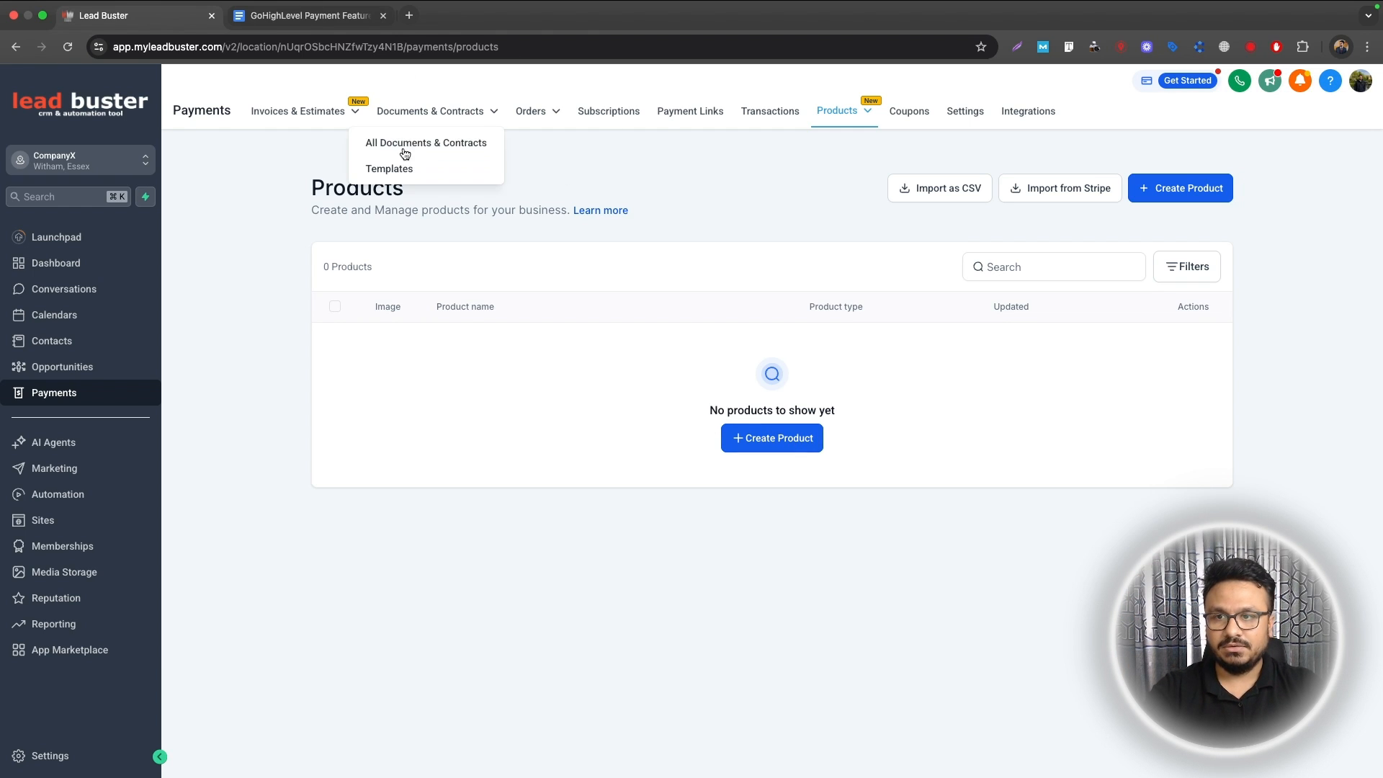
Step: Create a new product titled 'Black Polo T-shirt'
left_click(1138, 199)
left_click(553, 284)
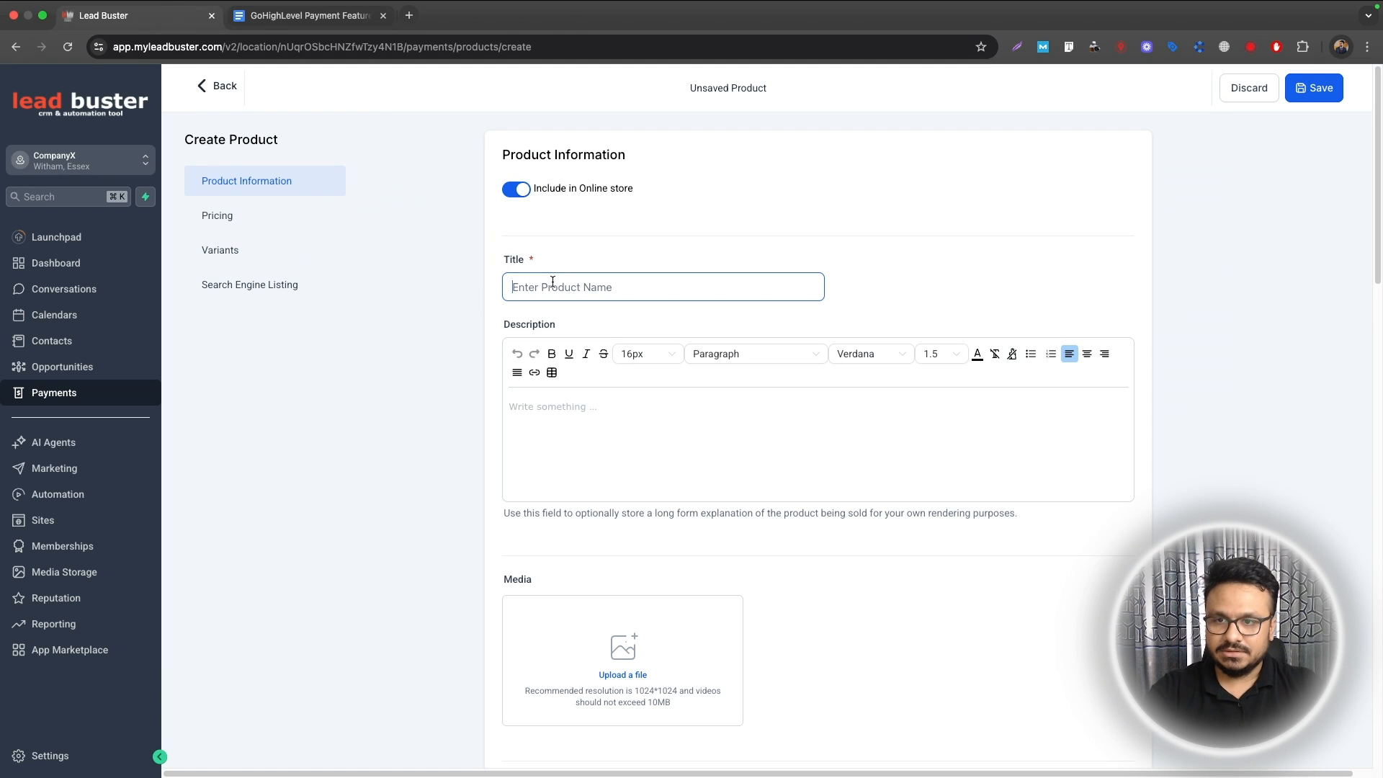
type("T")
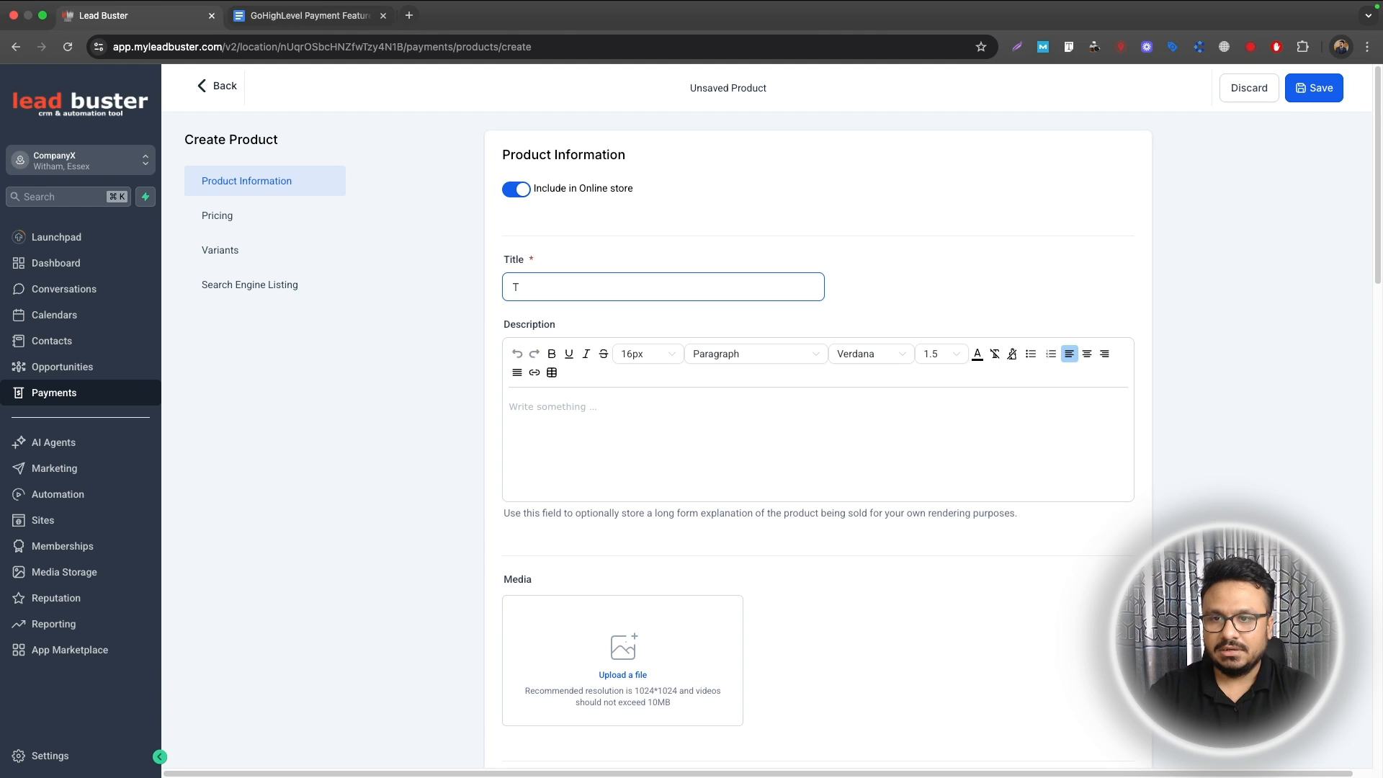
key("BackSpace")
type("Black Polo")
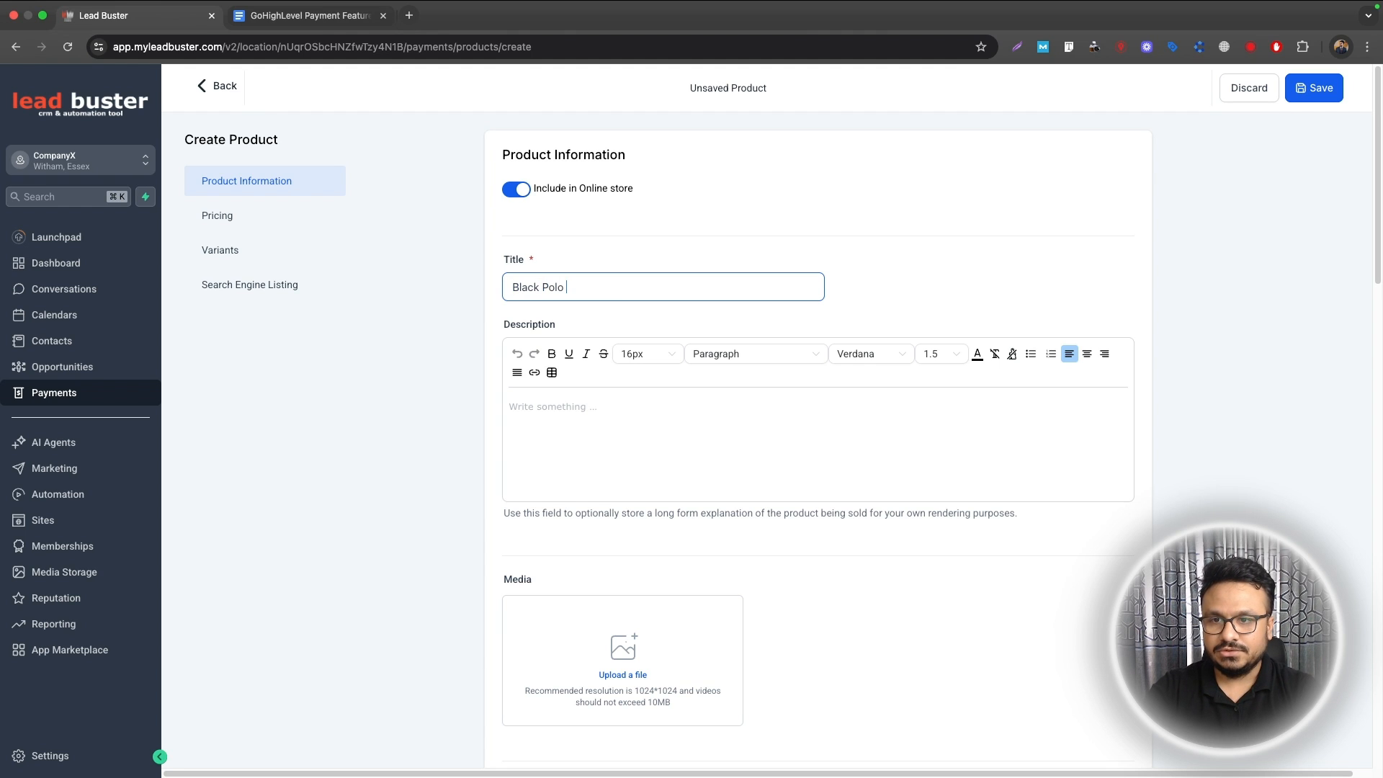
type(" T-shirt")
scroll(621, 474, "down", 5)
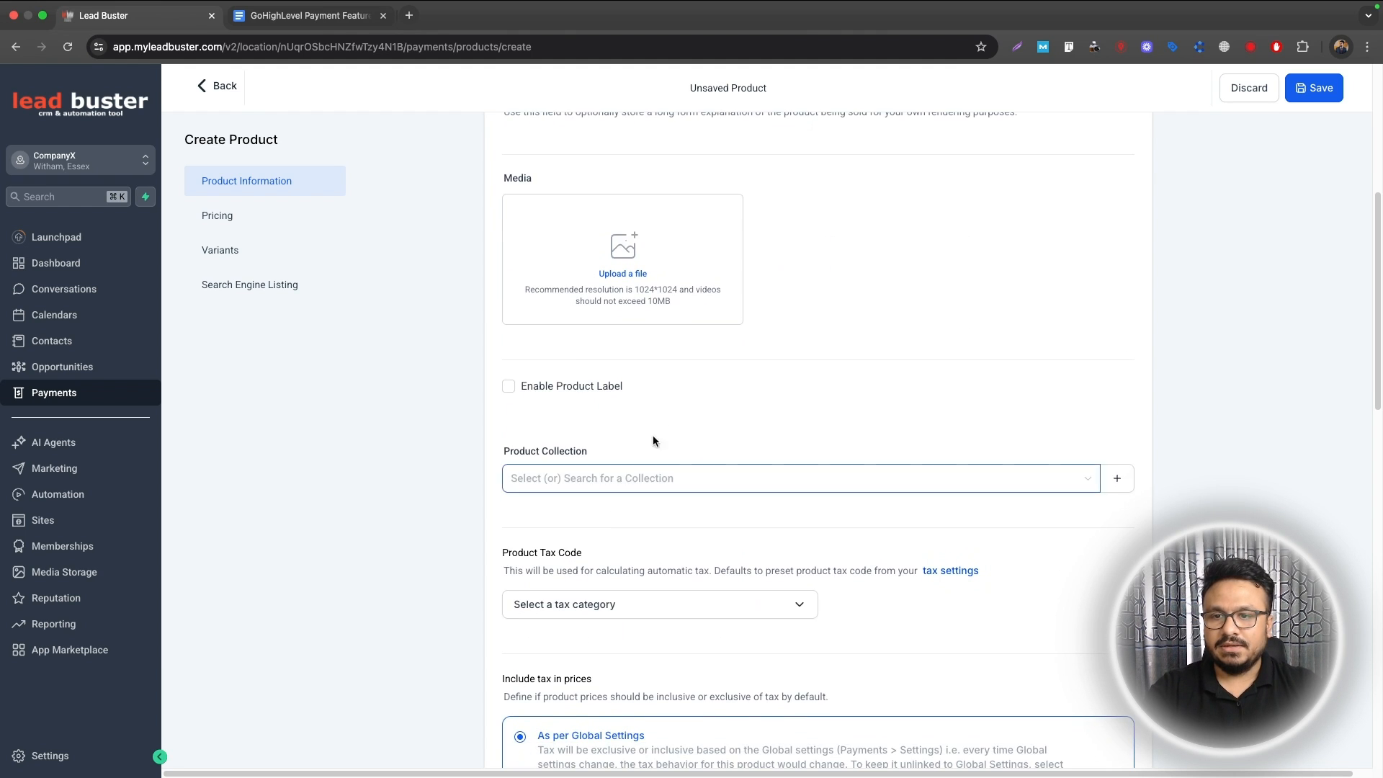
scroll(638, 346, "up", 2)
scroll(640, 351, "up", 3)
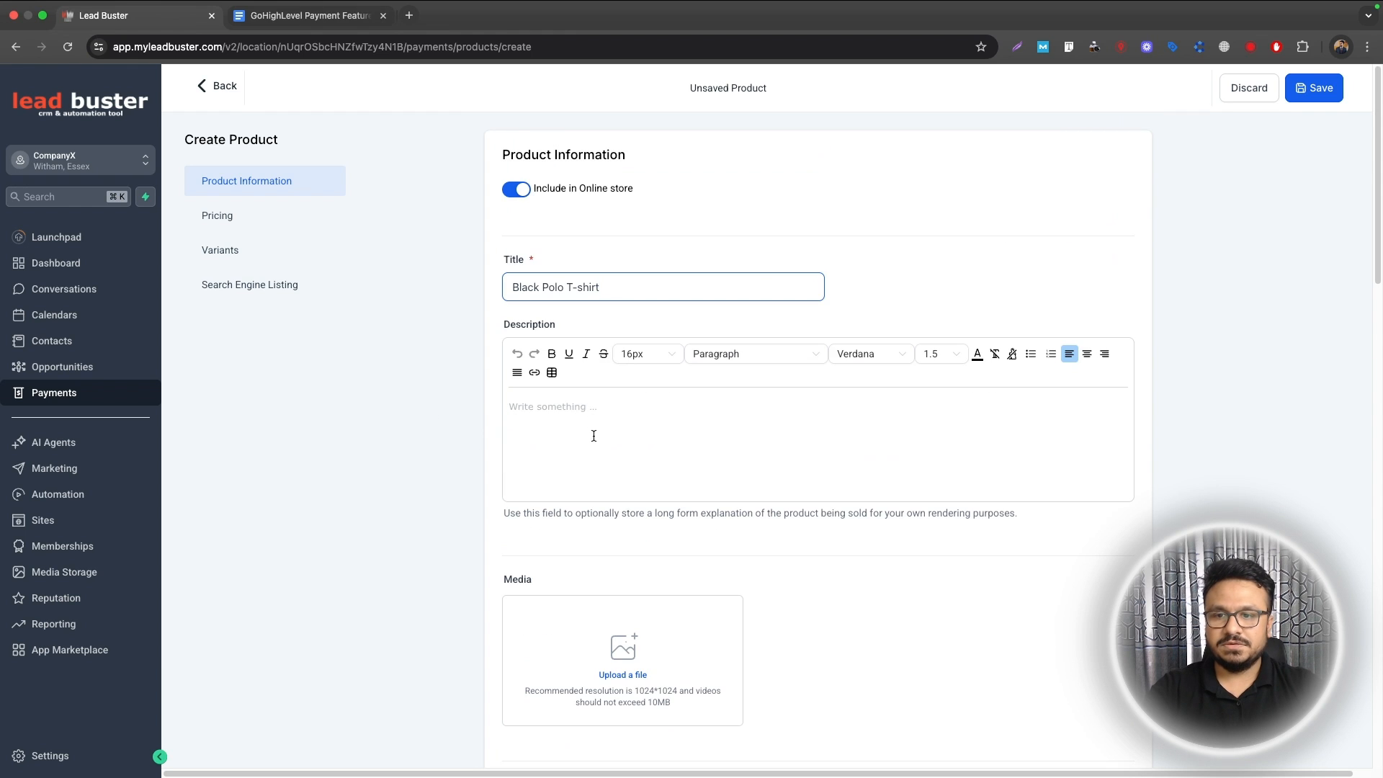
scroll(594, 436, "down", 3)
scroll(722, 423, "down", 4)
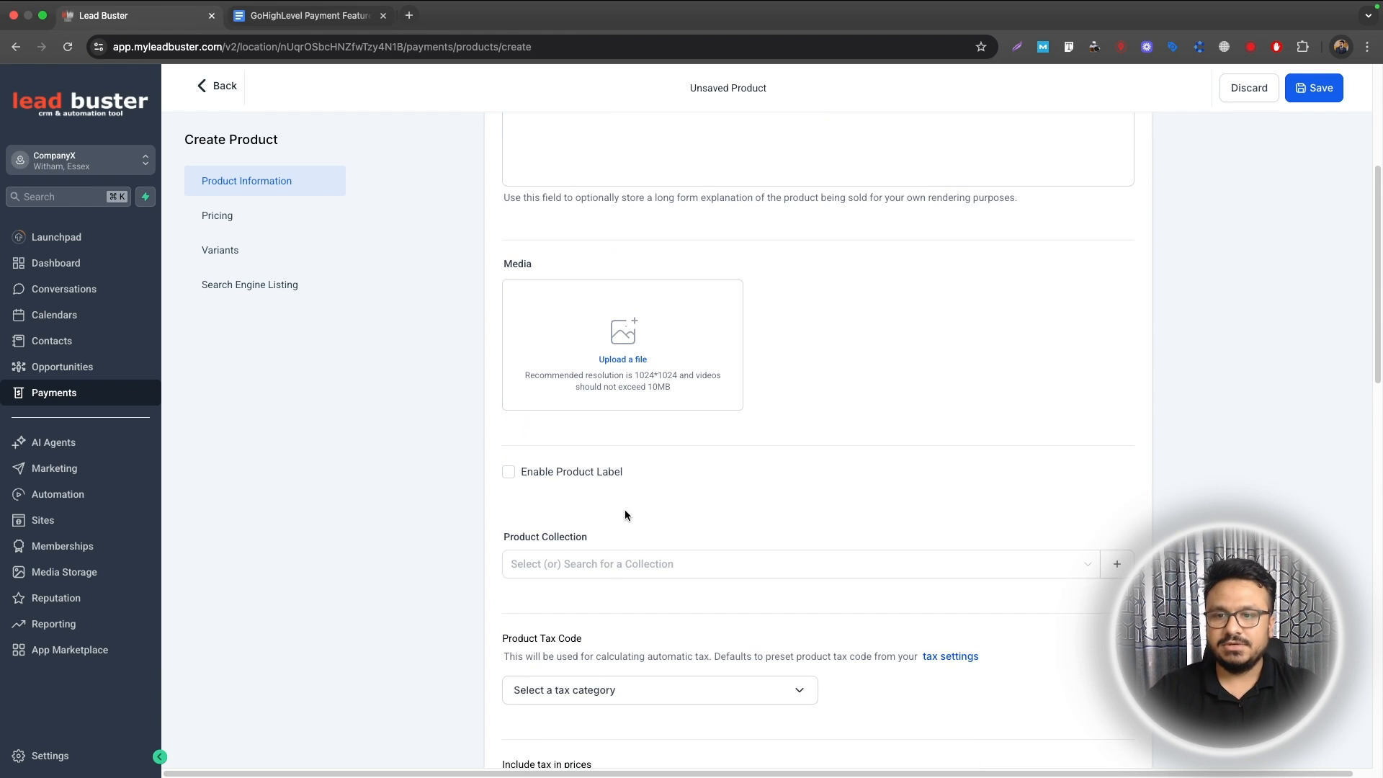
scroll(590, 520, "down", 4)
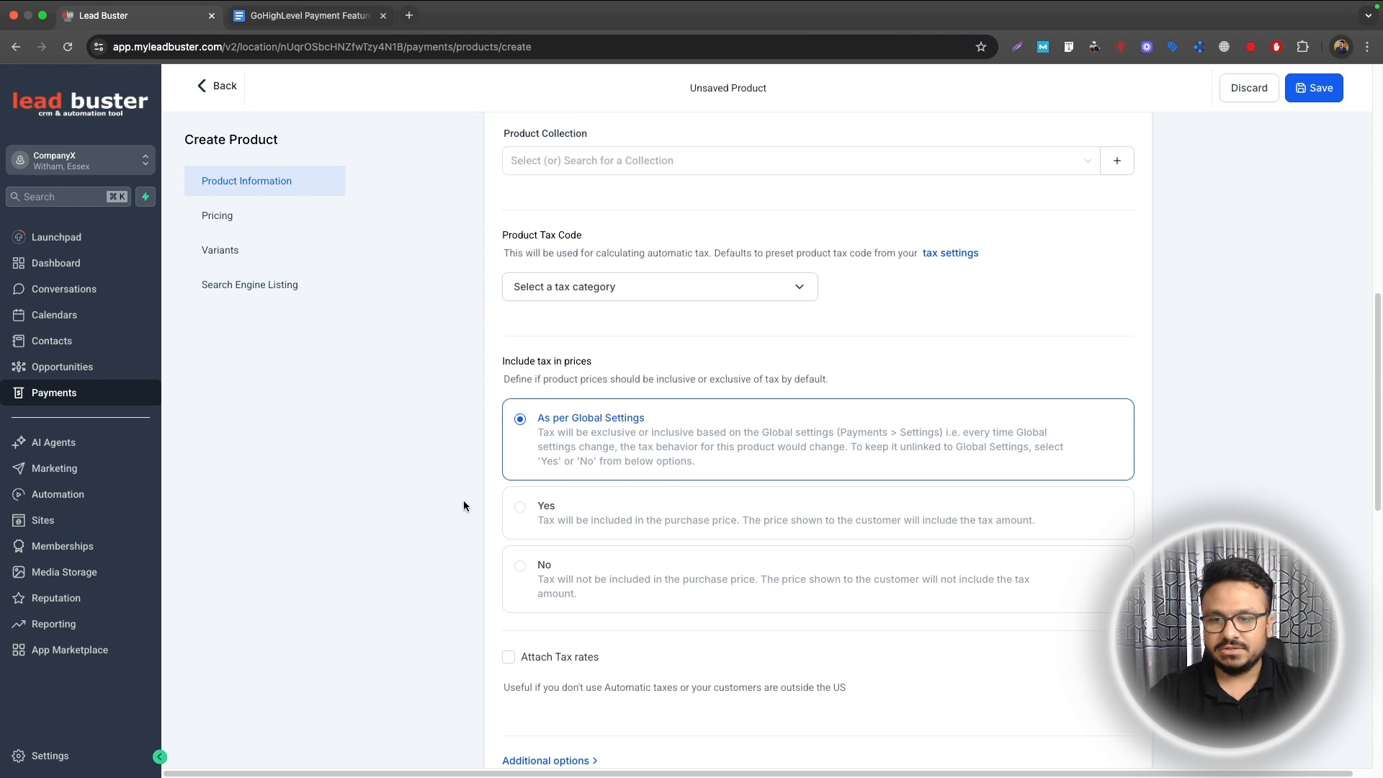
scroll(691, 541, "down", 5)
scroll(688, 536, "down", 1)
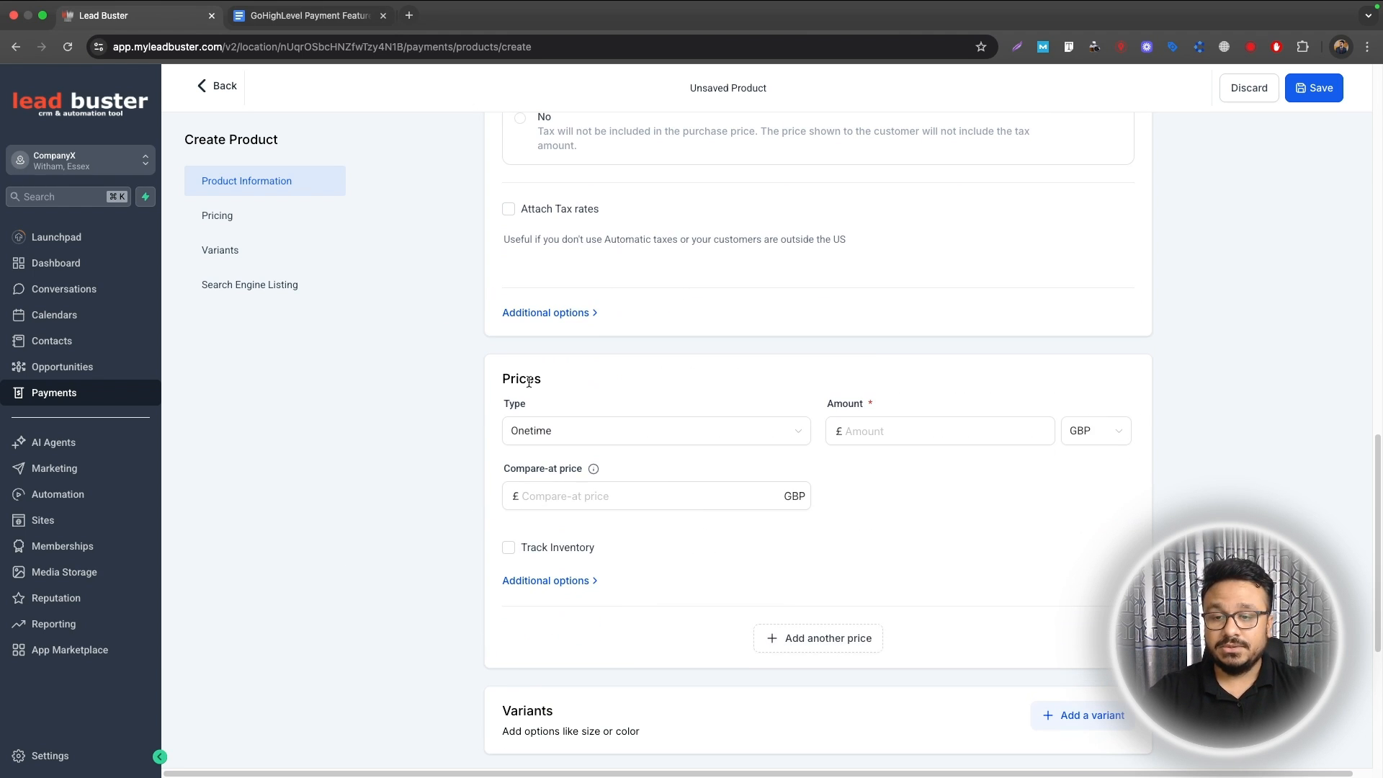
Step: Price it at $50.00 USD as a one-time payment and save the product
left_click(918, 429)
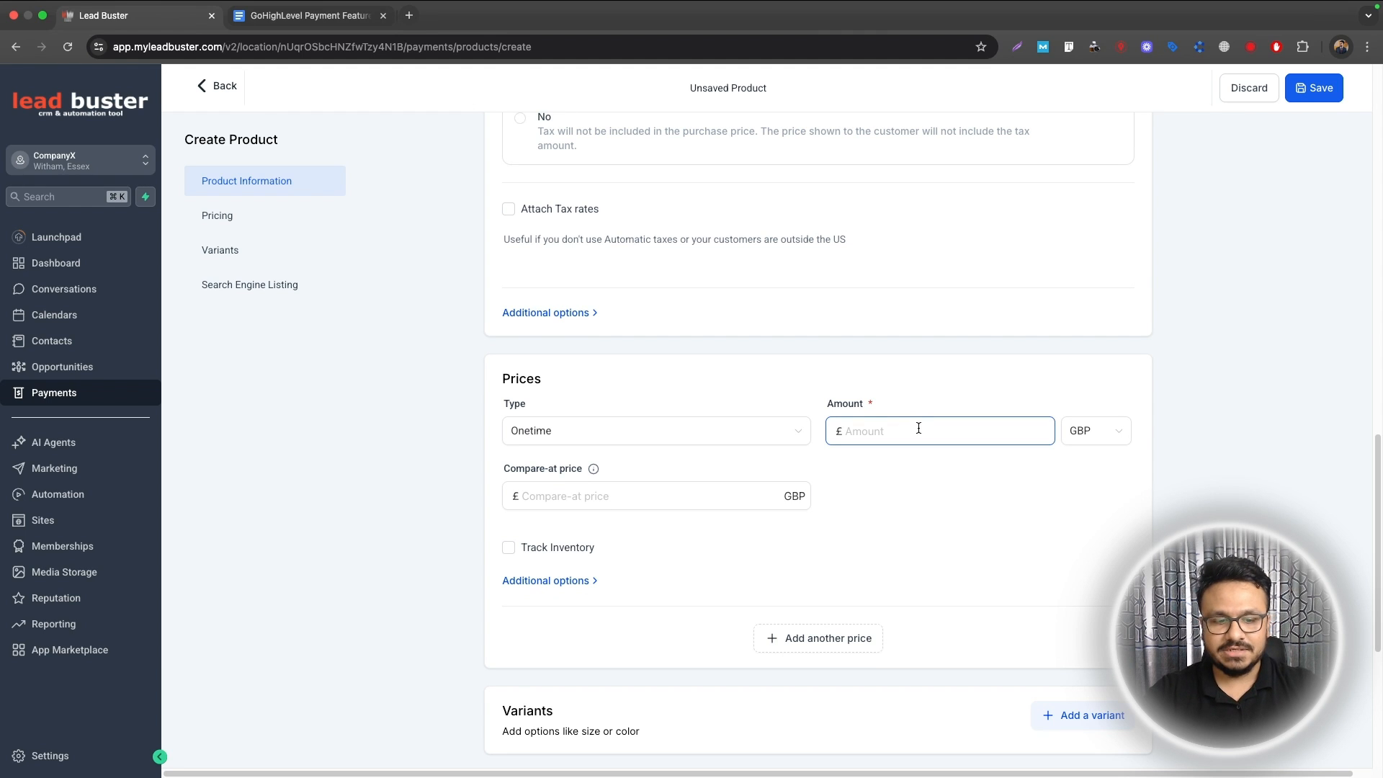
left_click(1103, 435)
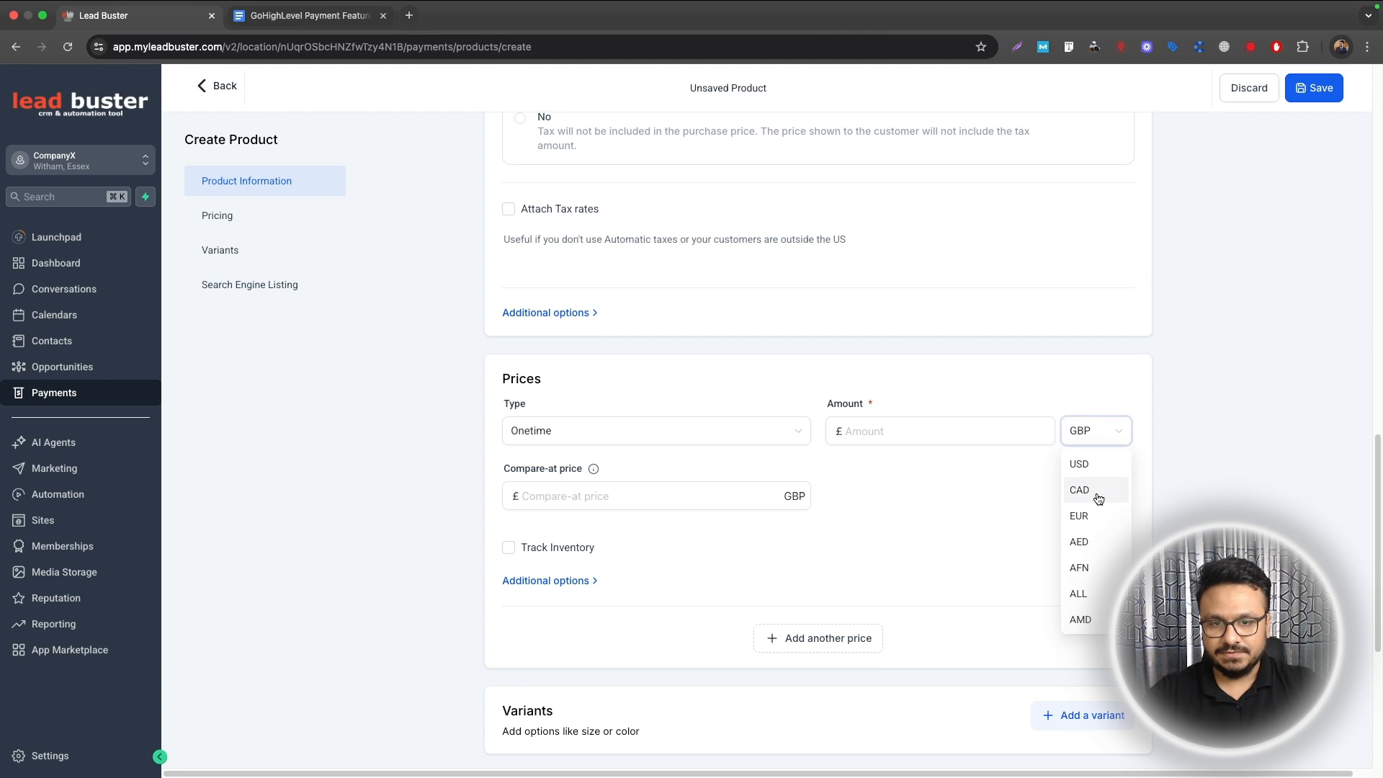
left_click(1080, 467)
left_click(941, 435)
type("50")
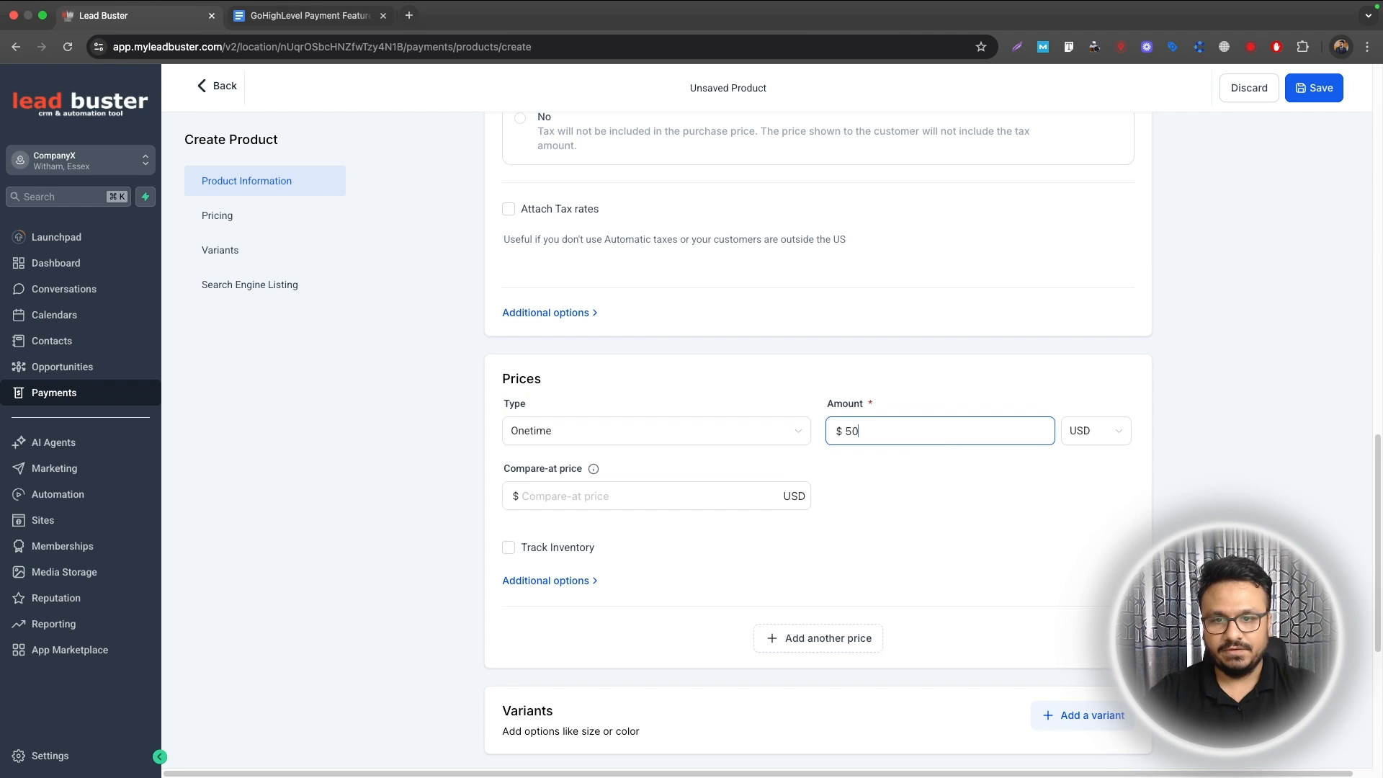
left_click(596, 438)
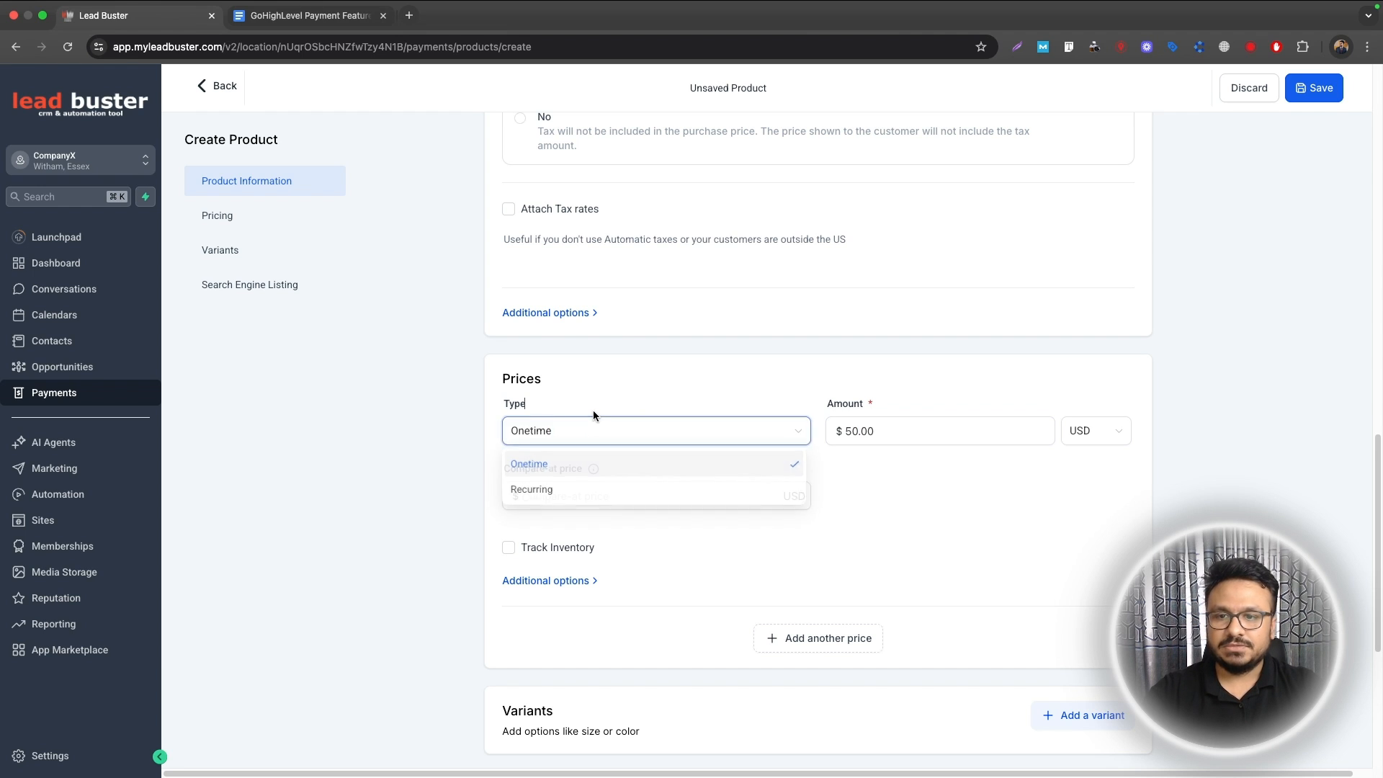
left_click(594, 410)
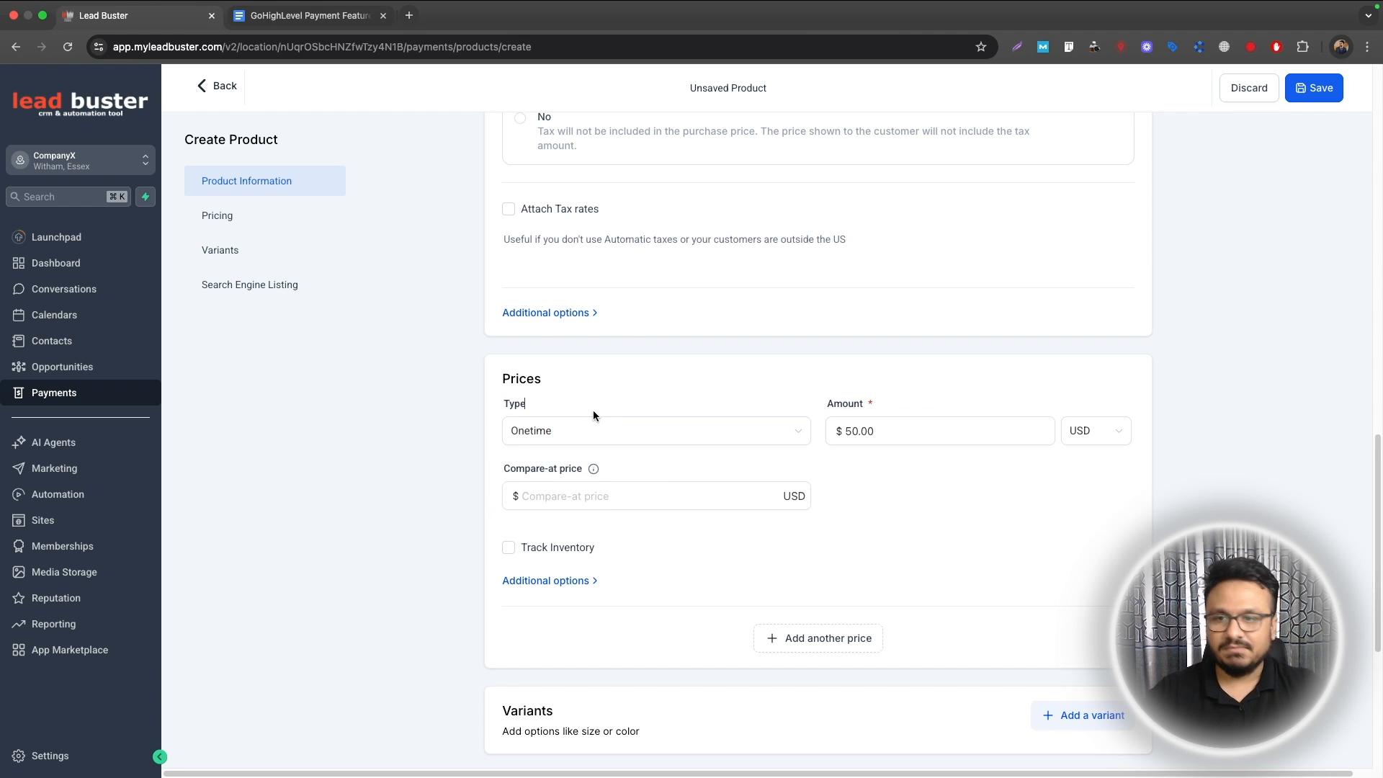
scroll(704, 544, "down", 5)
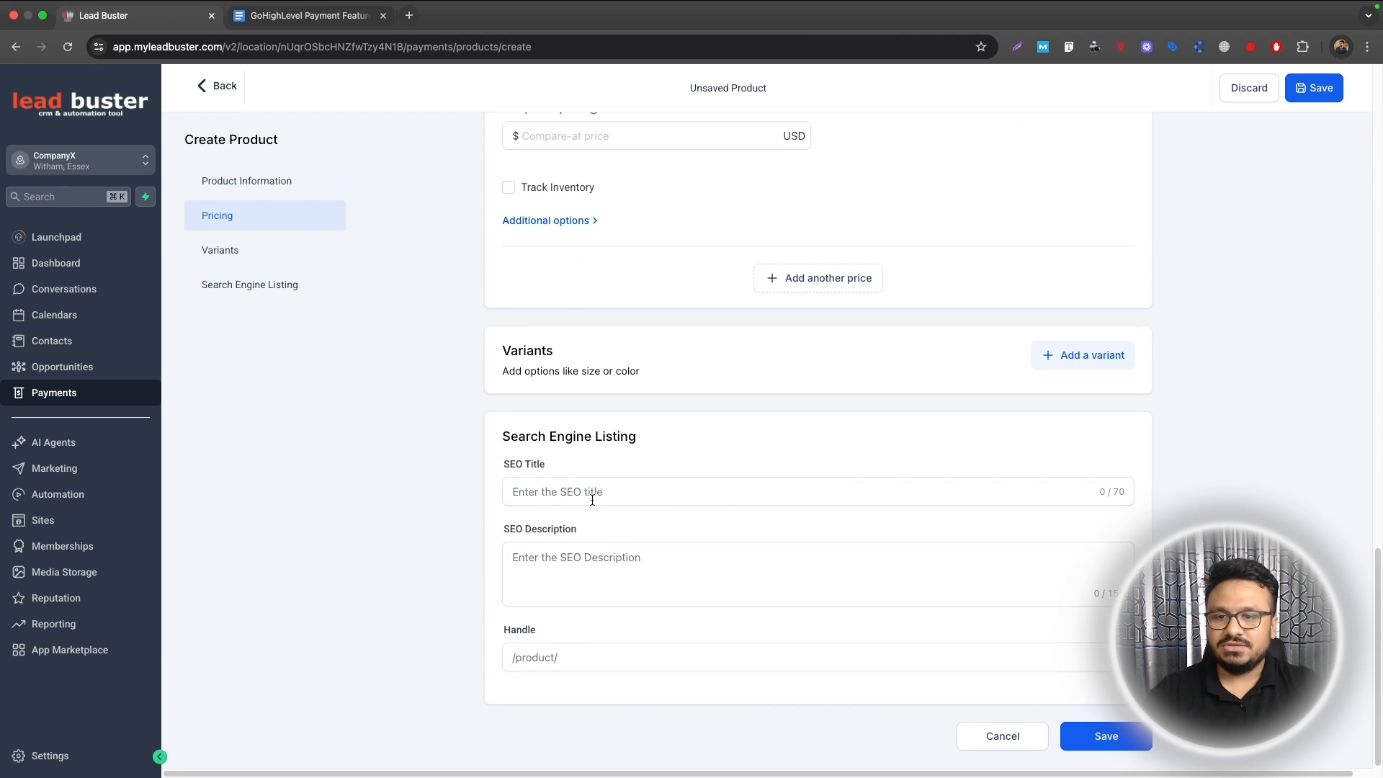
left_click(1138, 745)
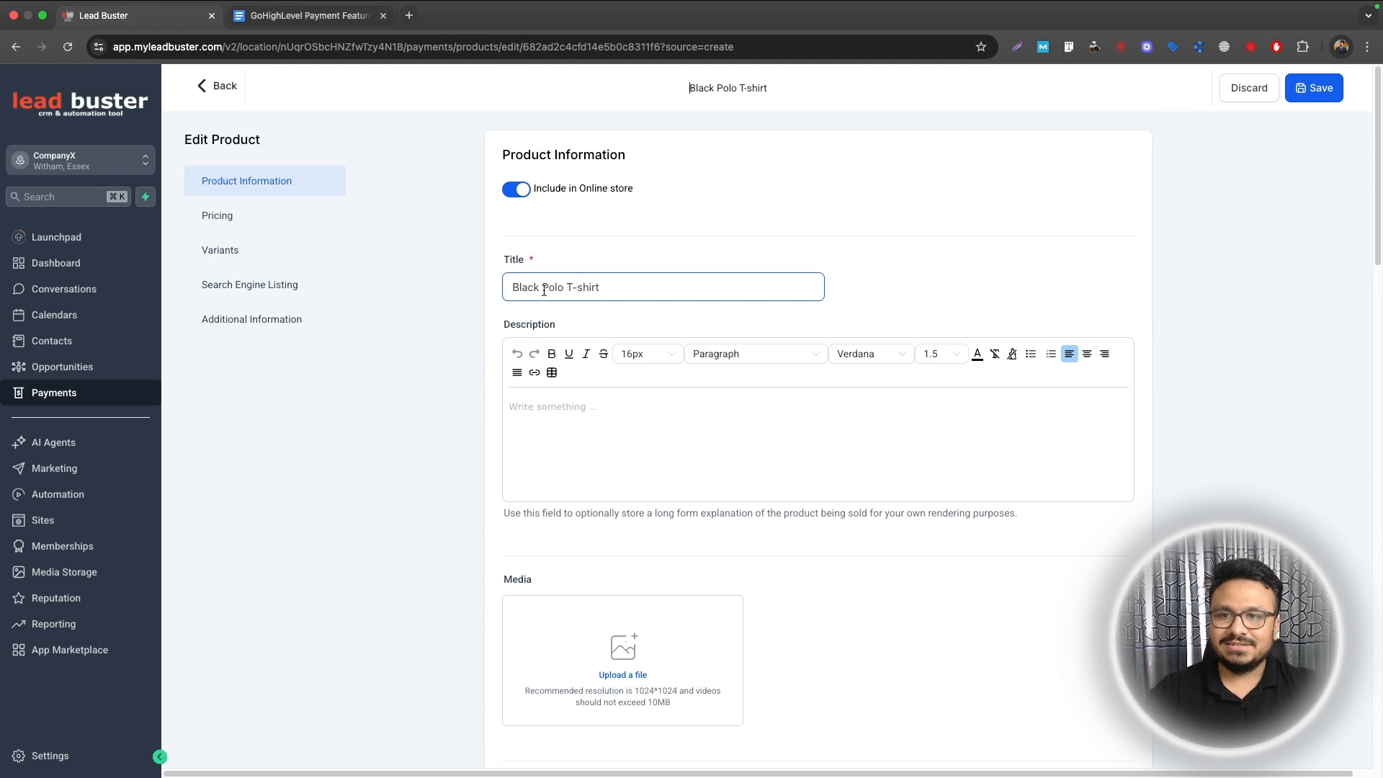
left_click(220, 86)
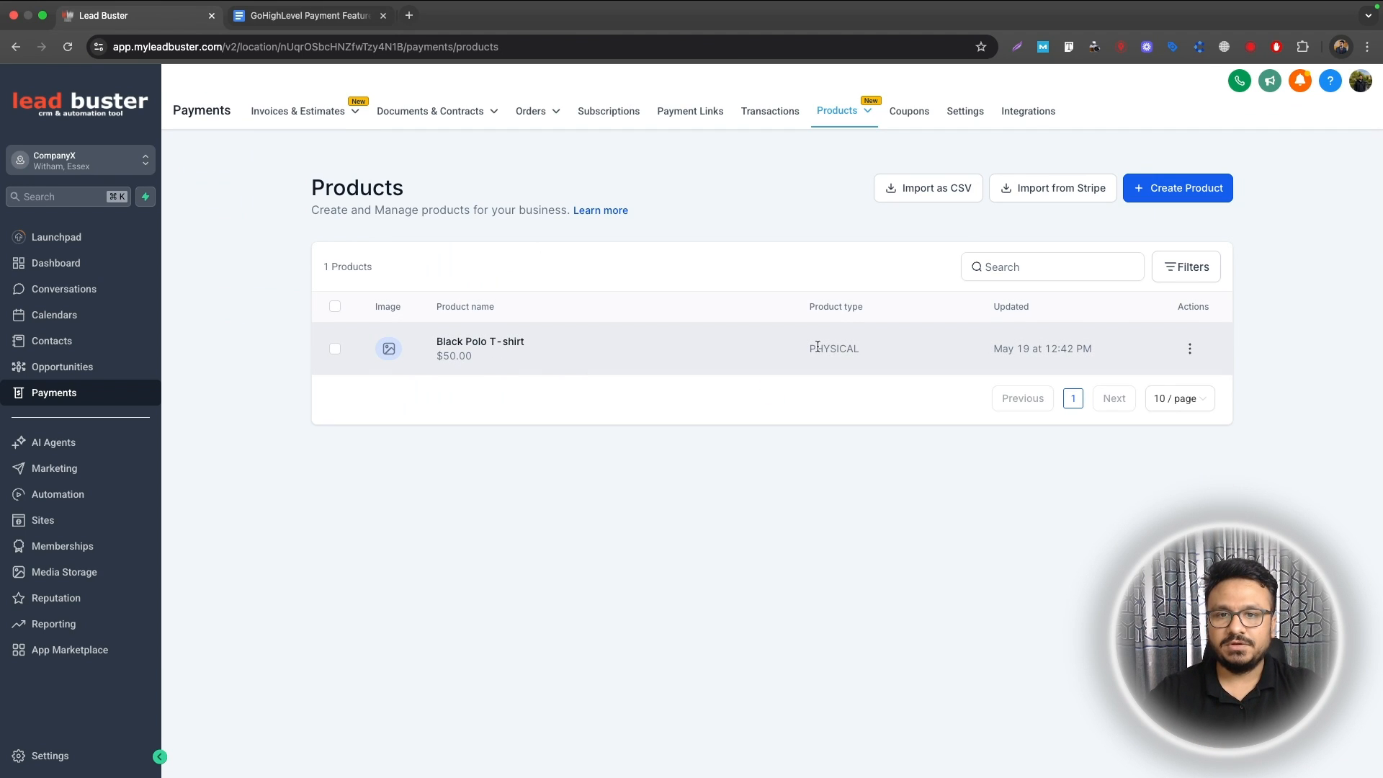
left_click(1190, 348)
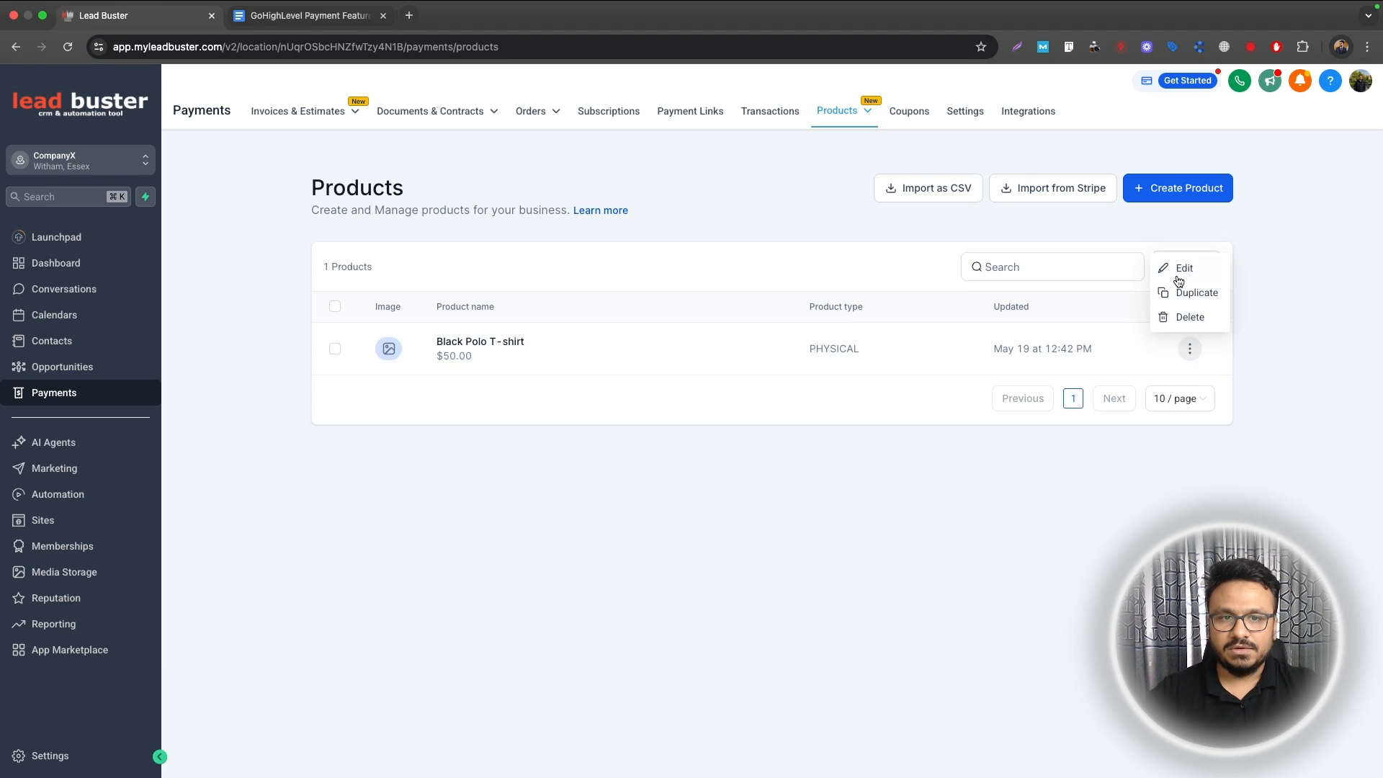
left_click(1171, 271)
scroll(516, 512, "down", 5)
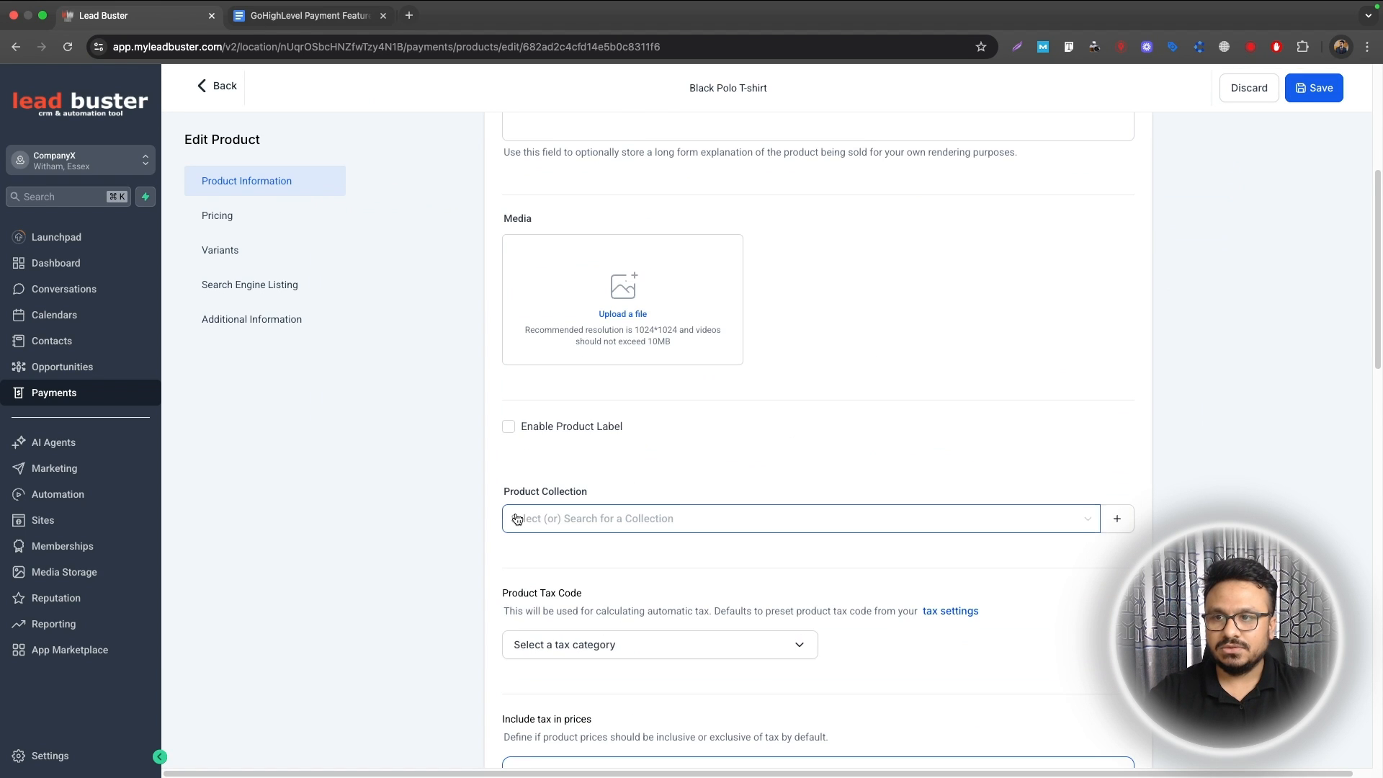
scroll(517, 519, "down", 11)
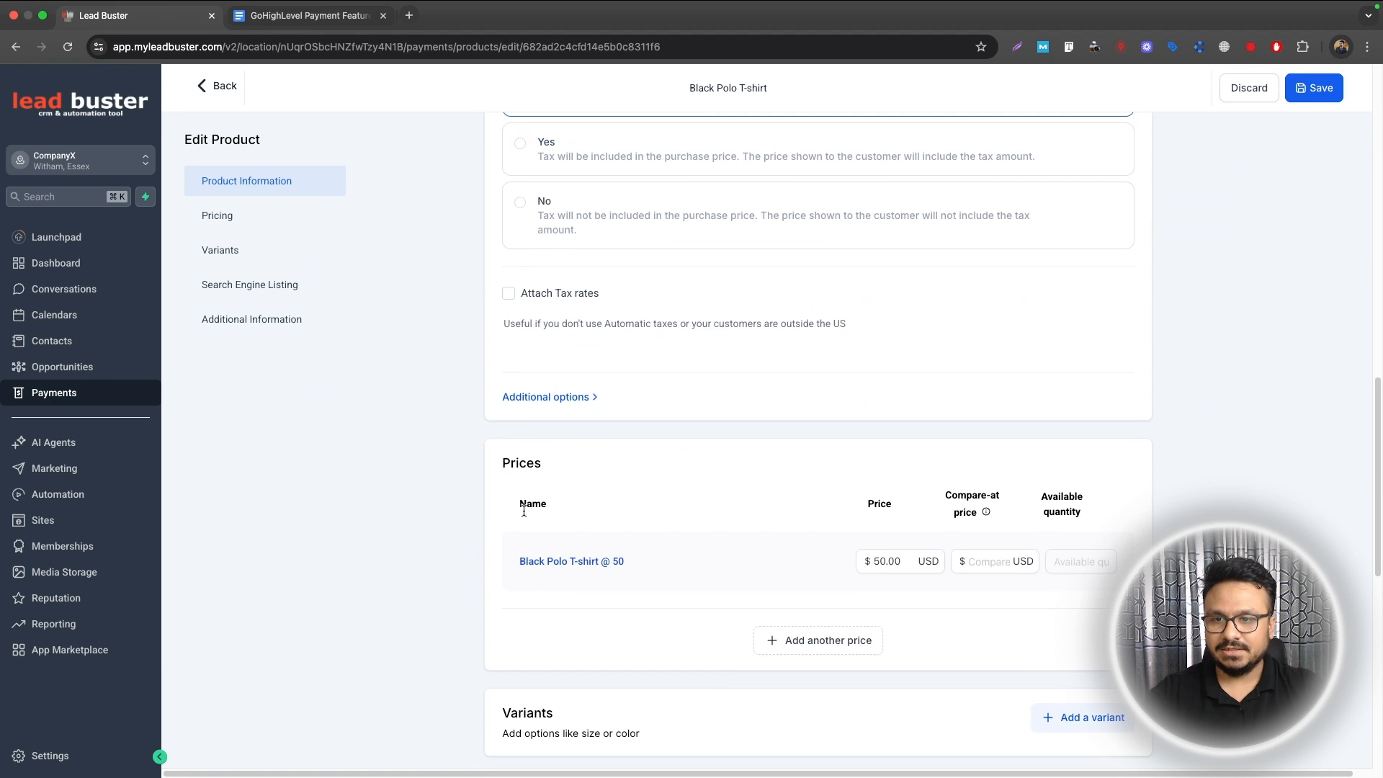
left_click(572, 509)
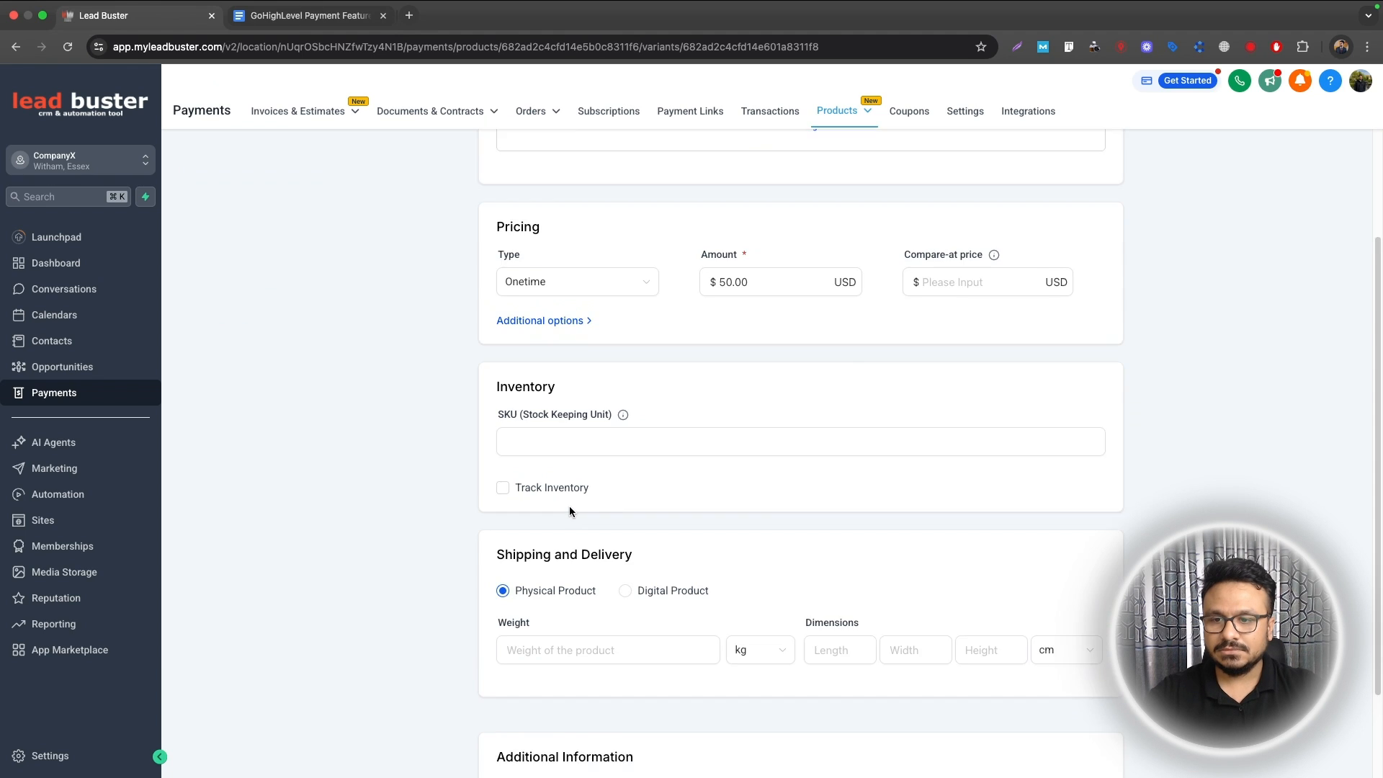
scroll(582, 494, "down", 2)
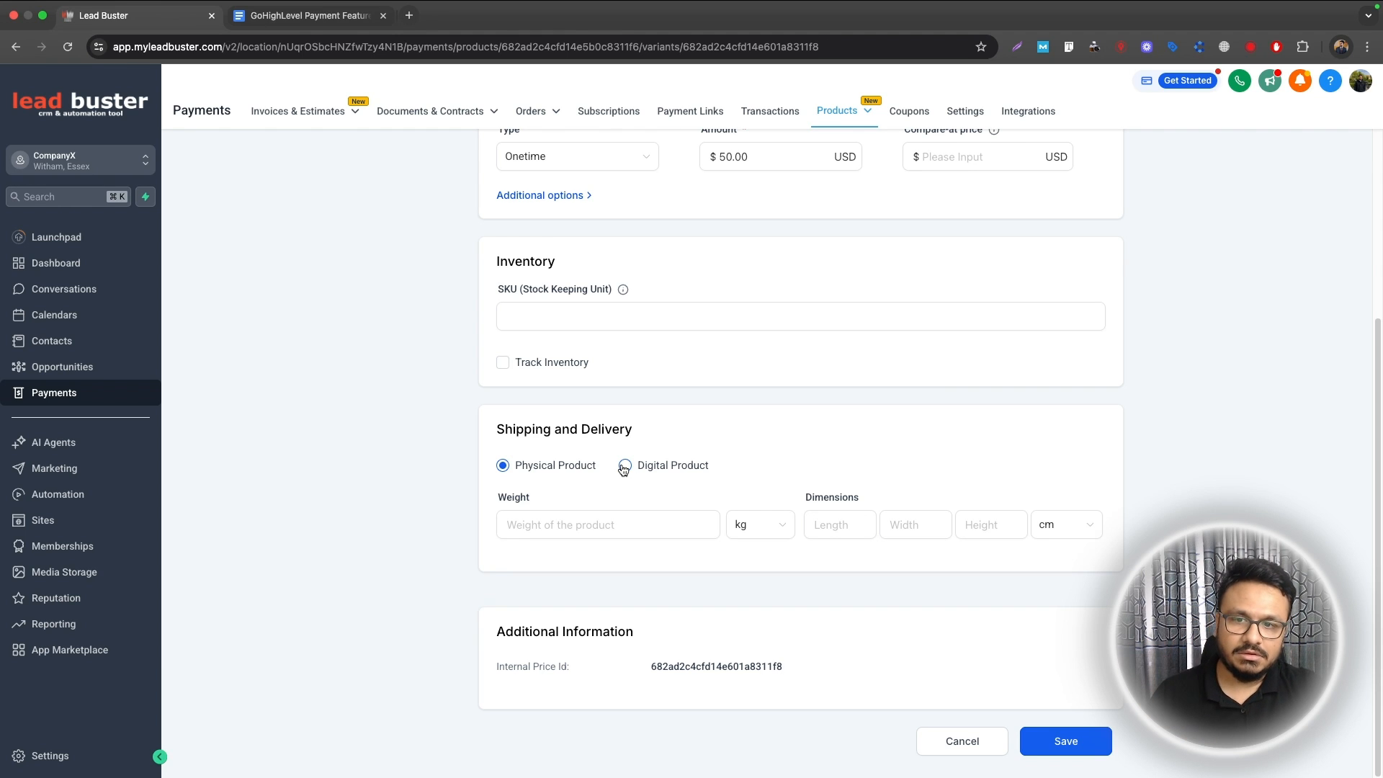
scroll(634, 475, "up", 5)
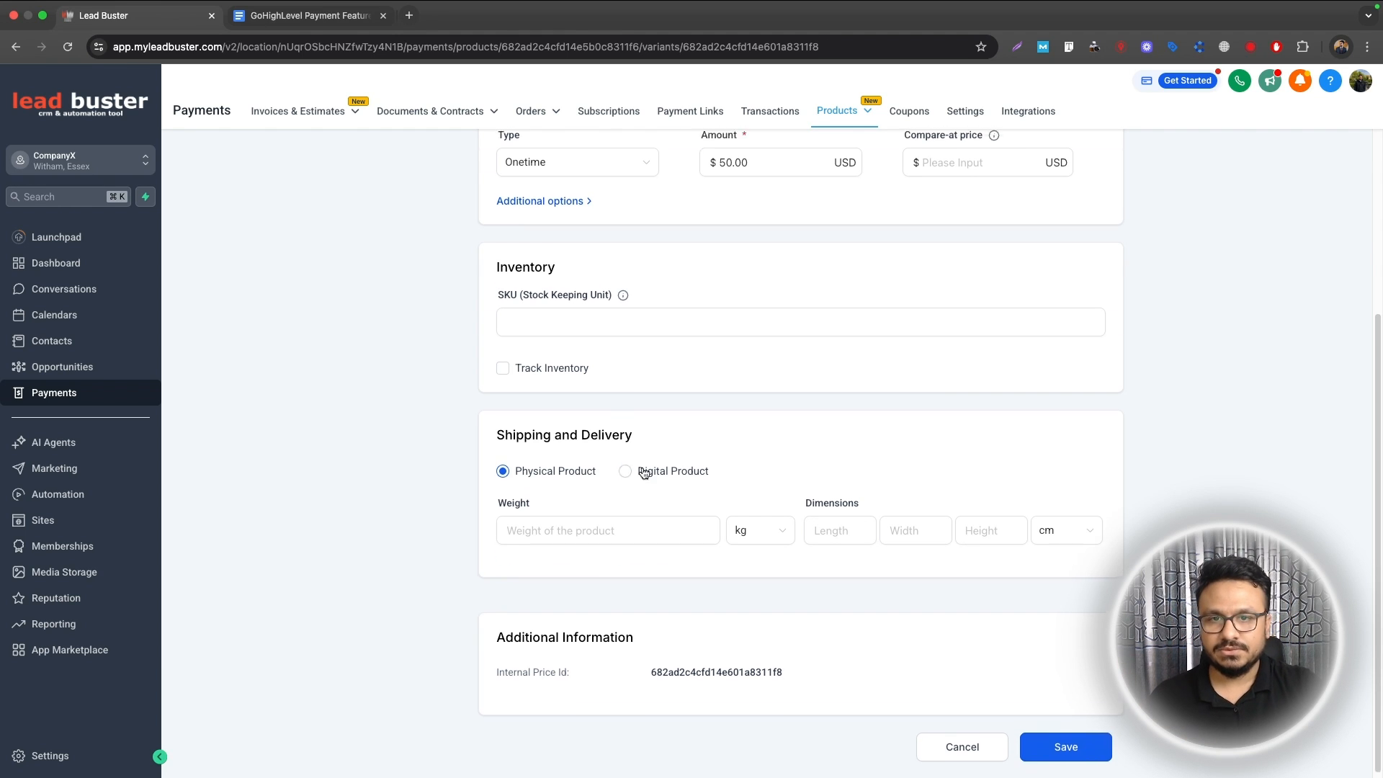
left_click(196, 183)
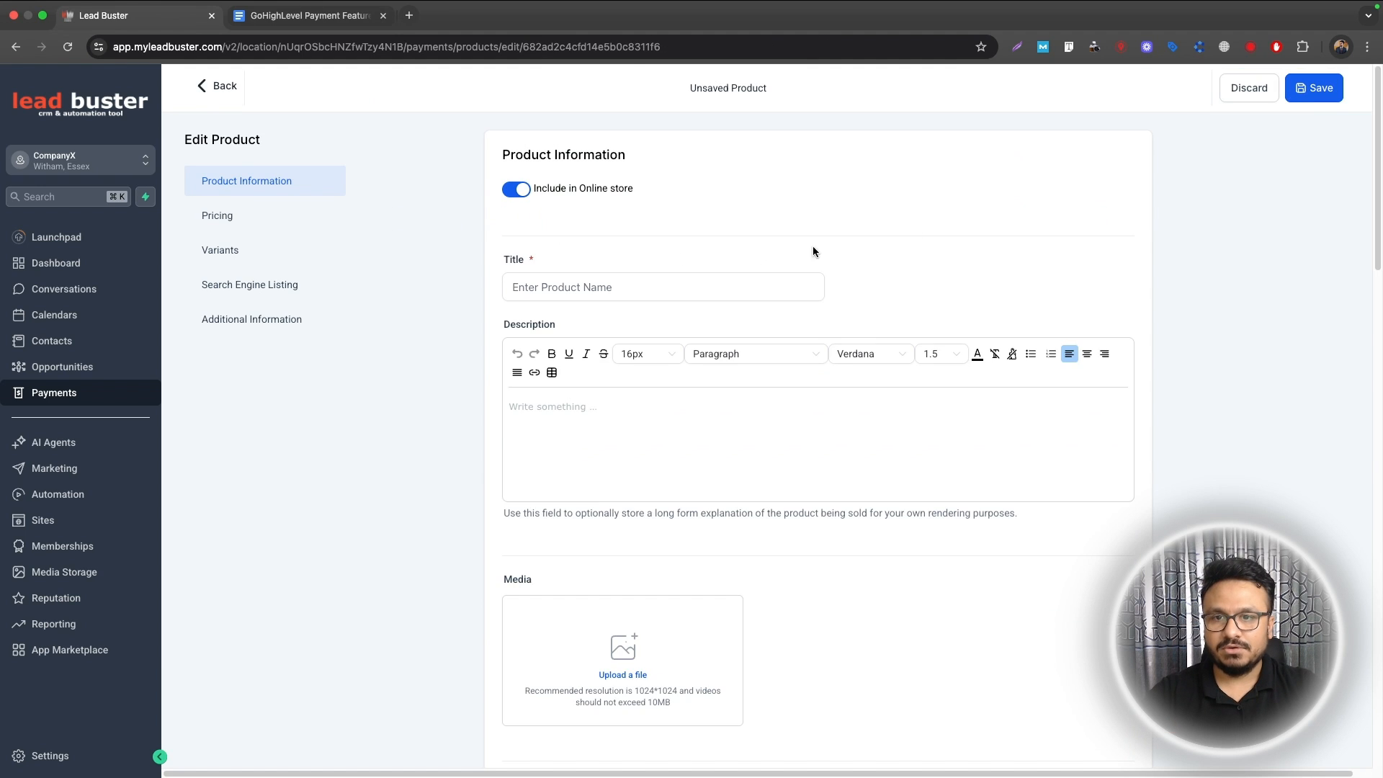
left_click(225, 86)
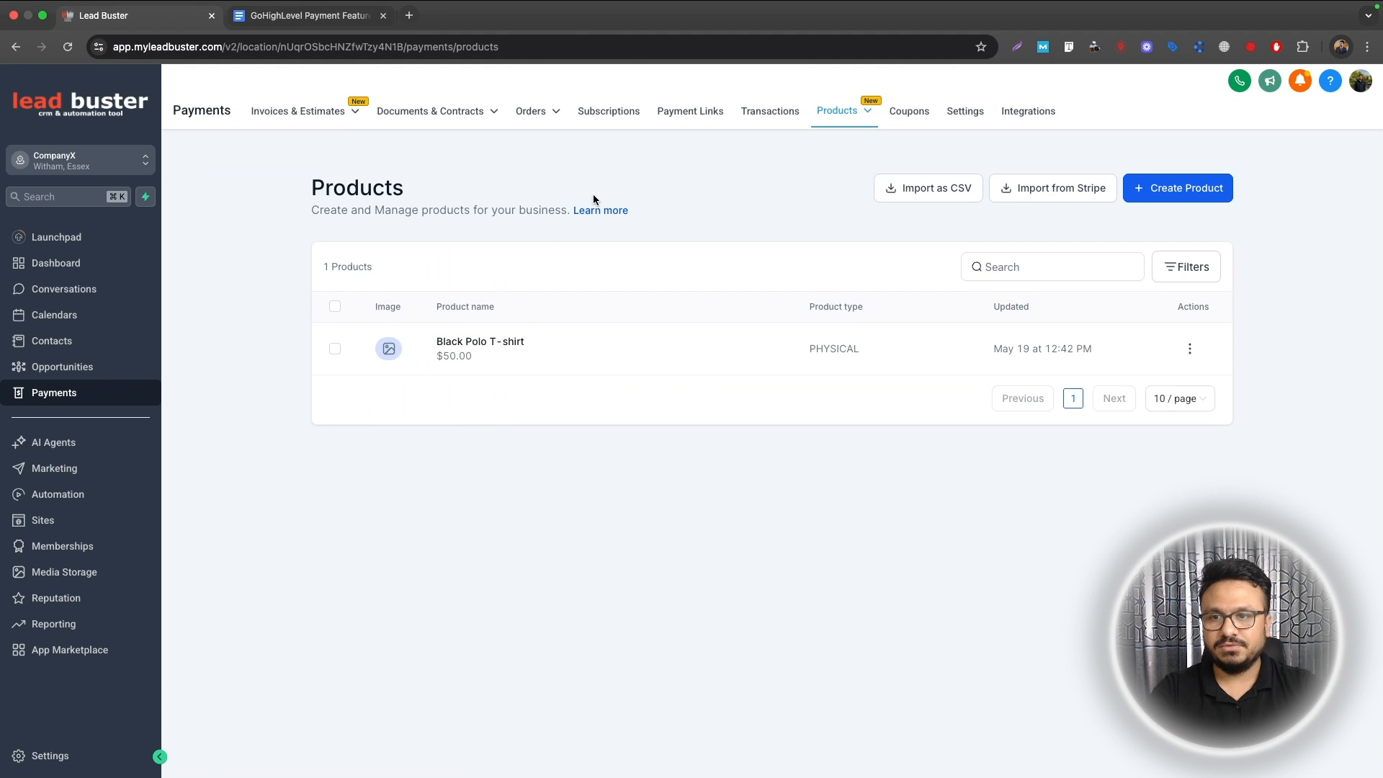
Step: Start another product titled 'Meta Ads Monthly Management'
left_click(1201, 190)
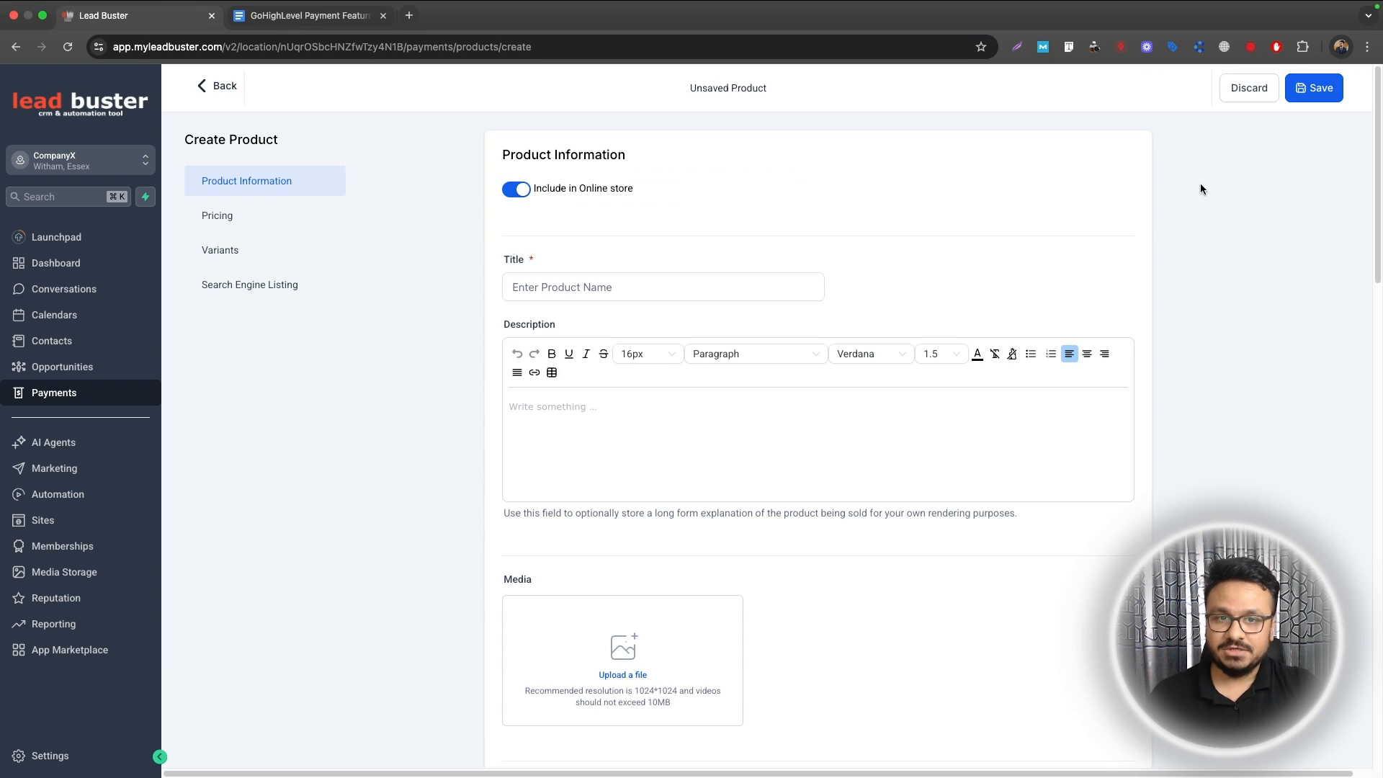
left_click(612, 286)
type("Faceb")
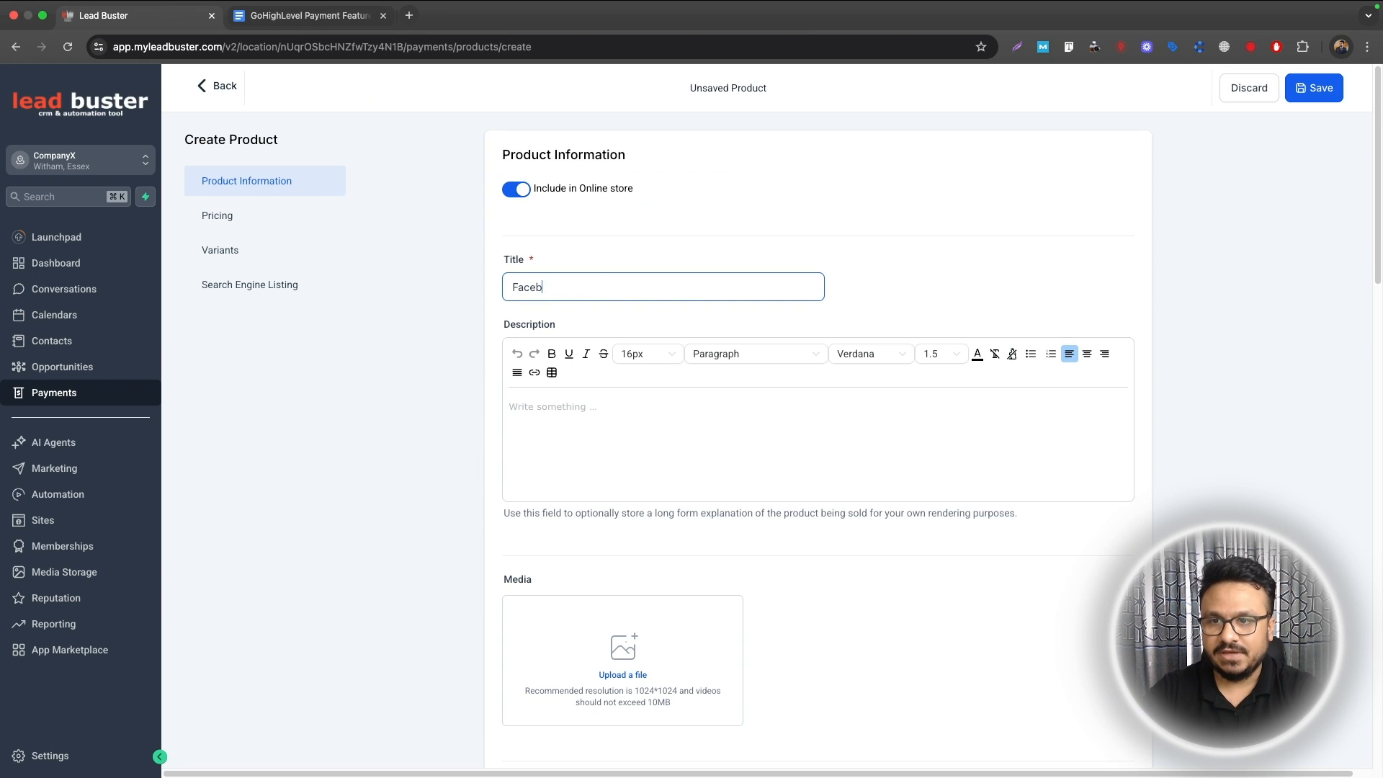
type("ook Monthl")
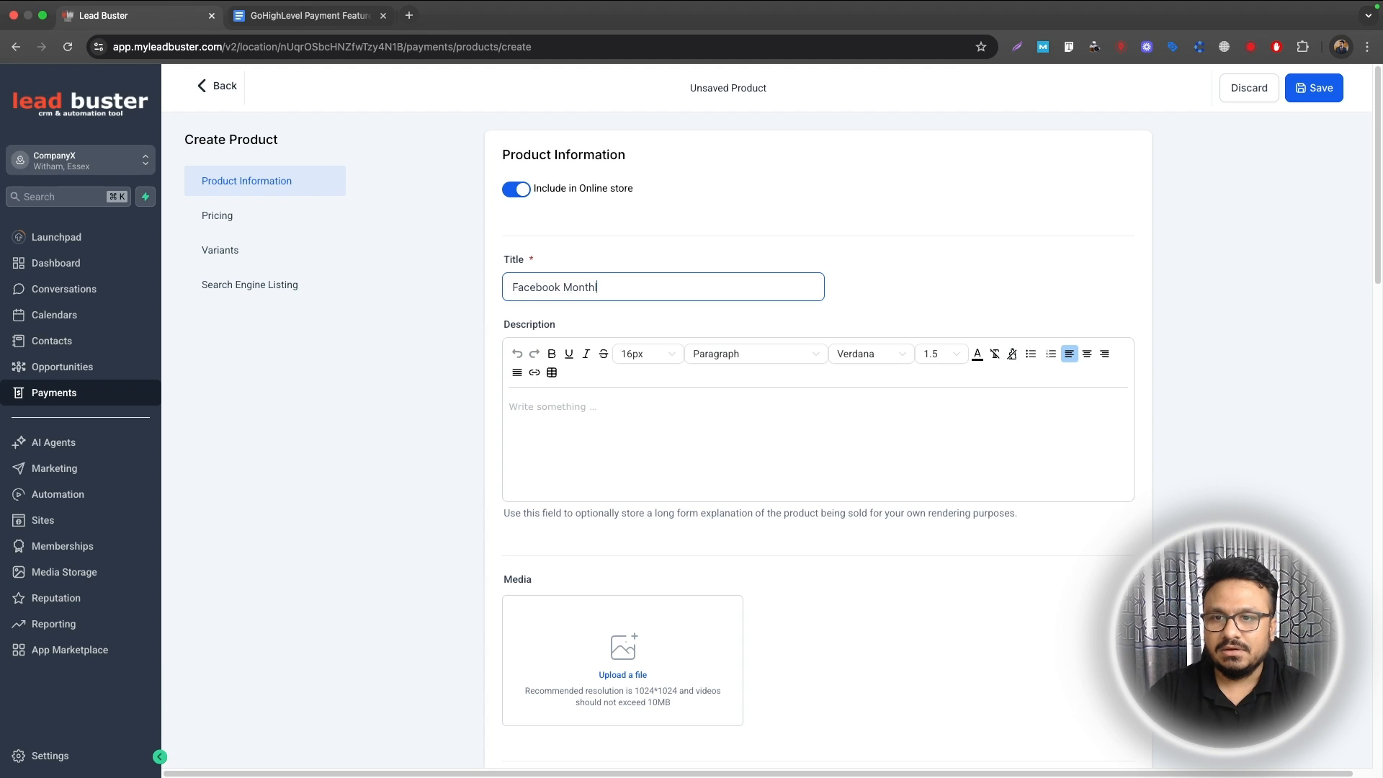
key("super+a")
type("Meta")
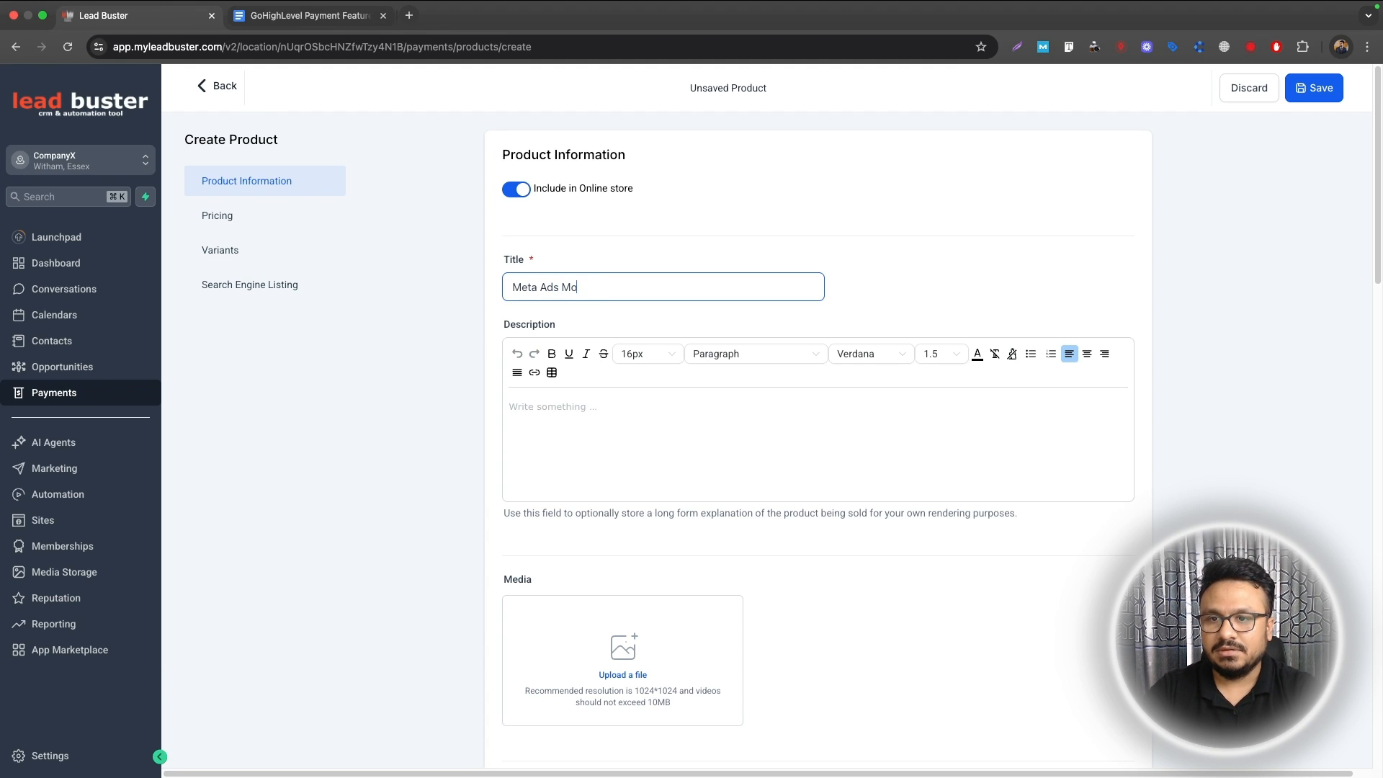
type(" Ads Monthly Management")
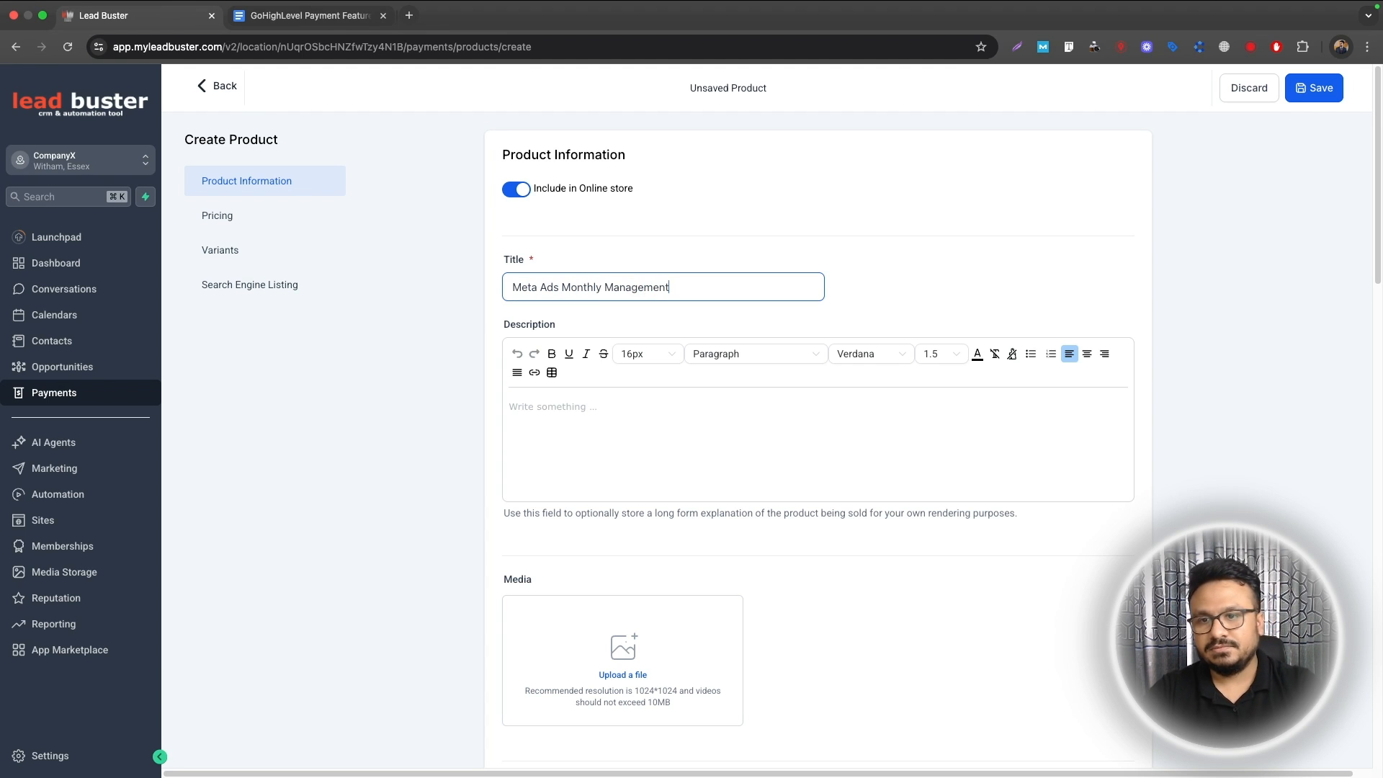
scroll(676, 383, "down", 15)
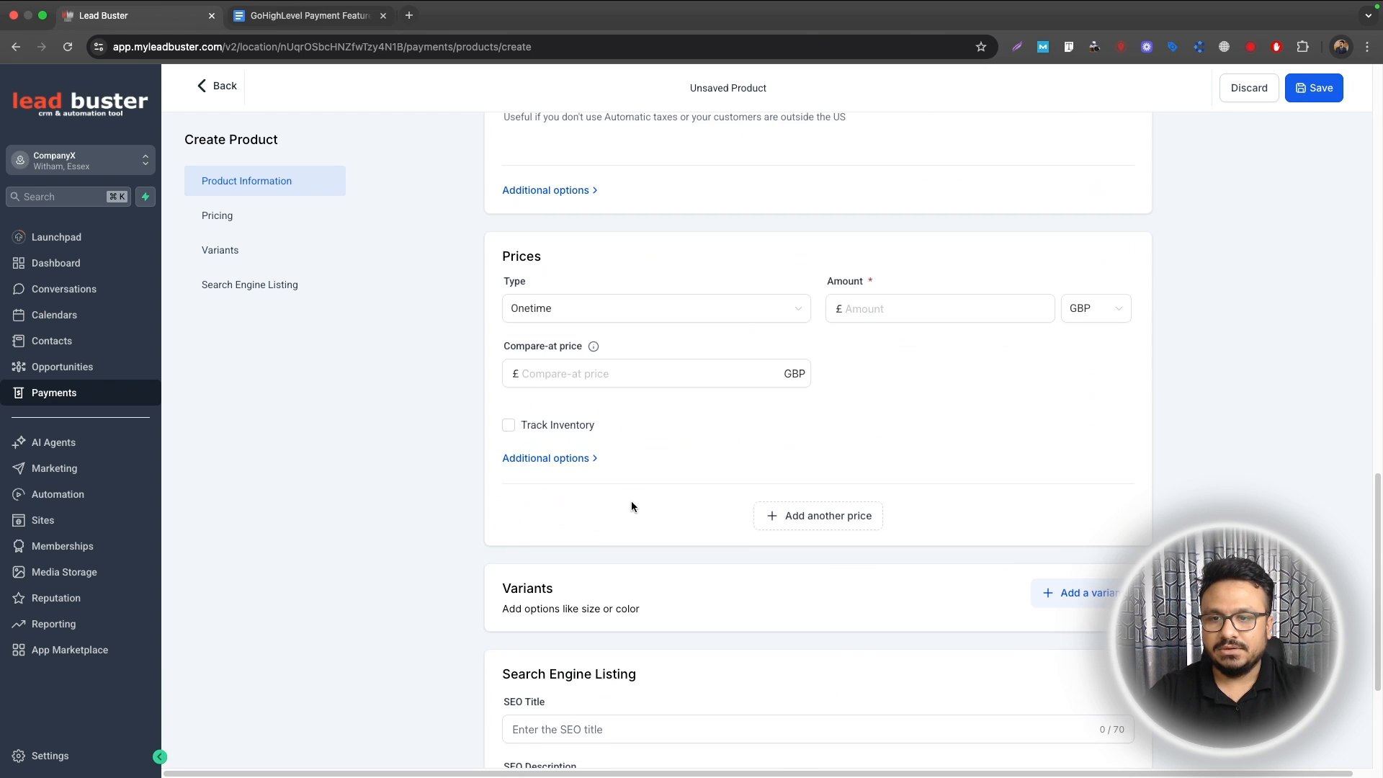
Step: Give it a recurring $500 USD monthly price with a $350 setup fee
left_click(593, 311)
left_click(559, 365)
left_click(880, 302)
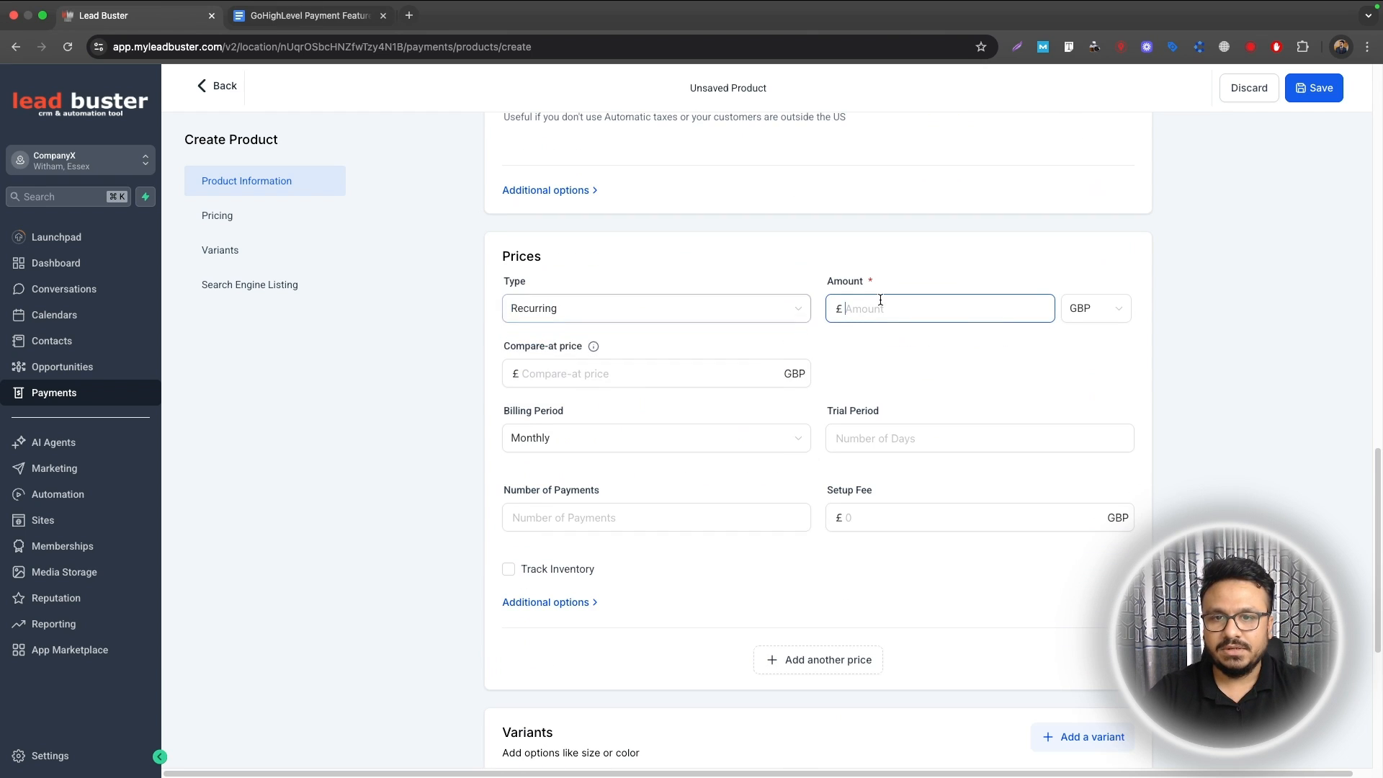
left_click(1077, 308)
scroll(1091, 389, "up", 3)
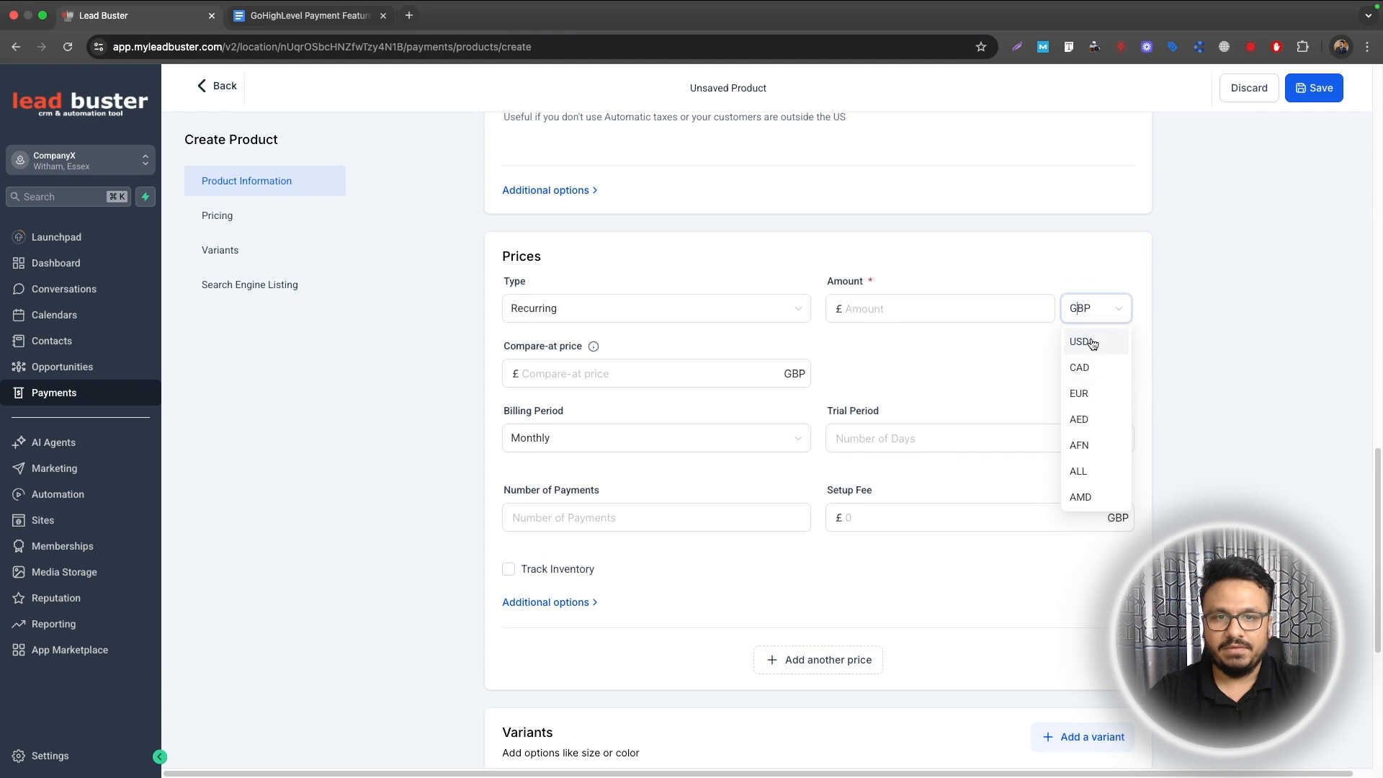
left_click(1093, 342)
left_click(944, 308)
type("5")
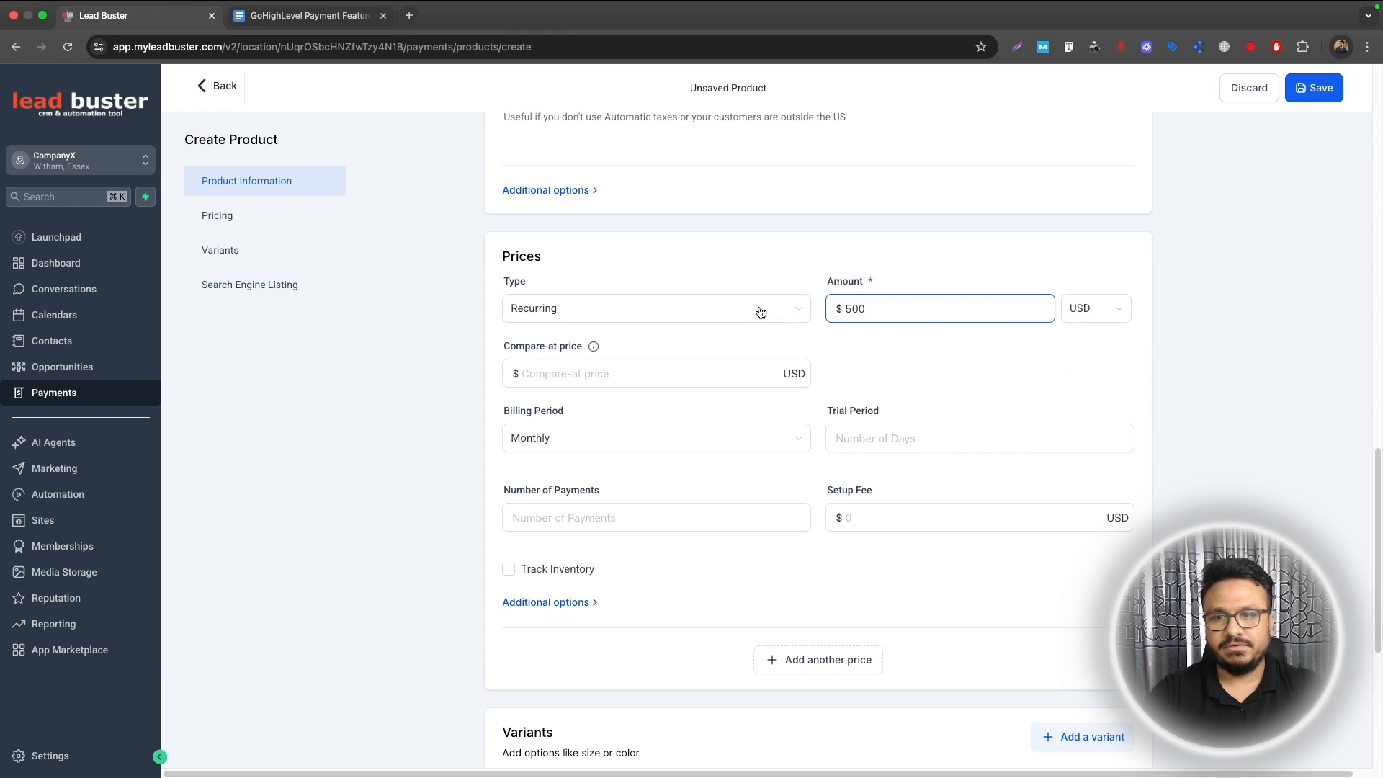
type("00")
left_click(859, 507)
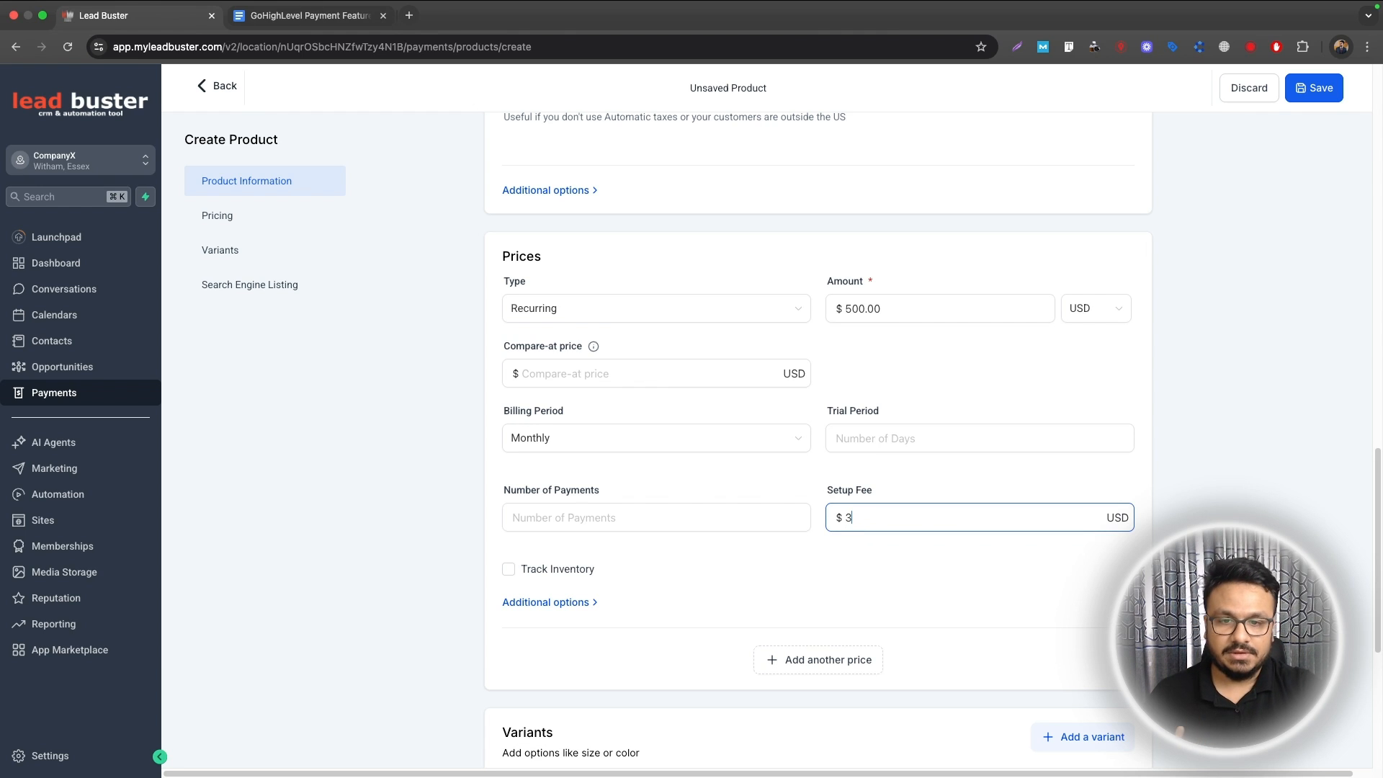
left_click(597, 452)
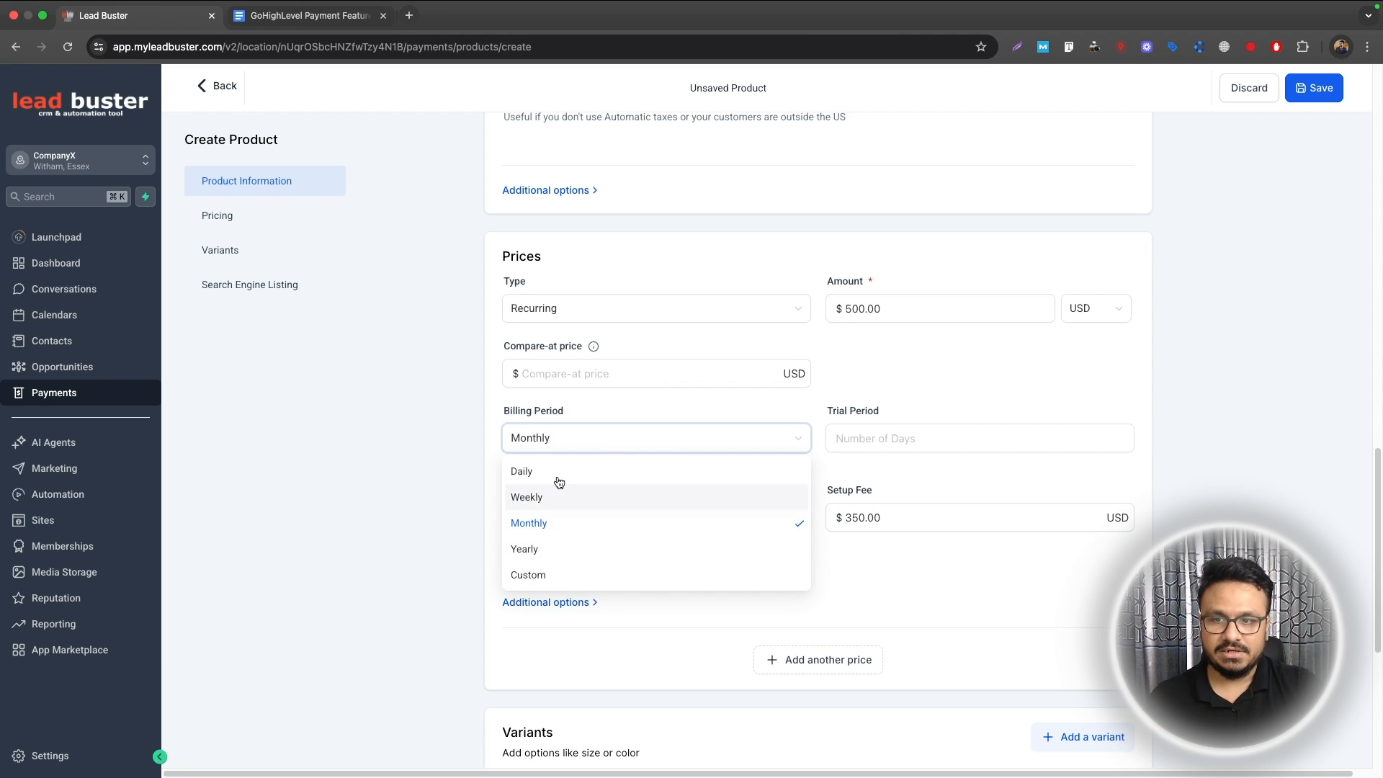
left_click(788, 419)
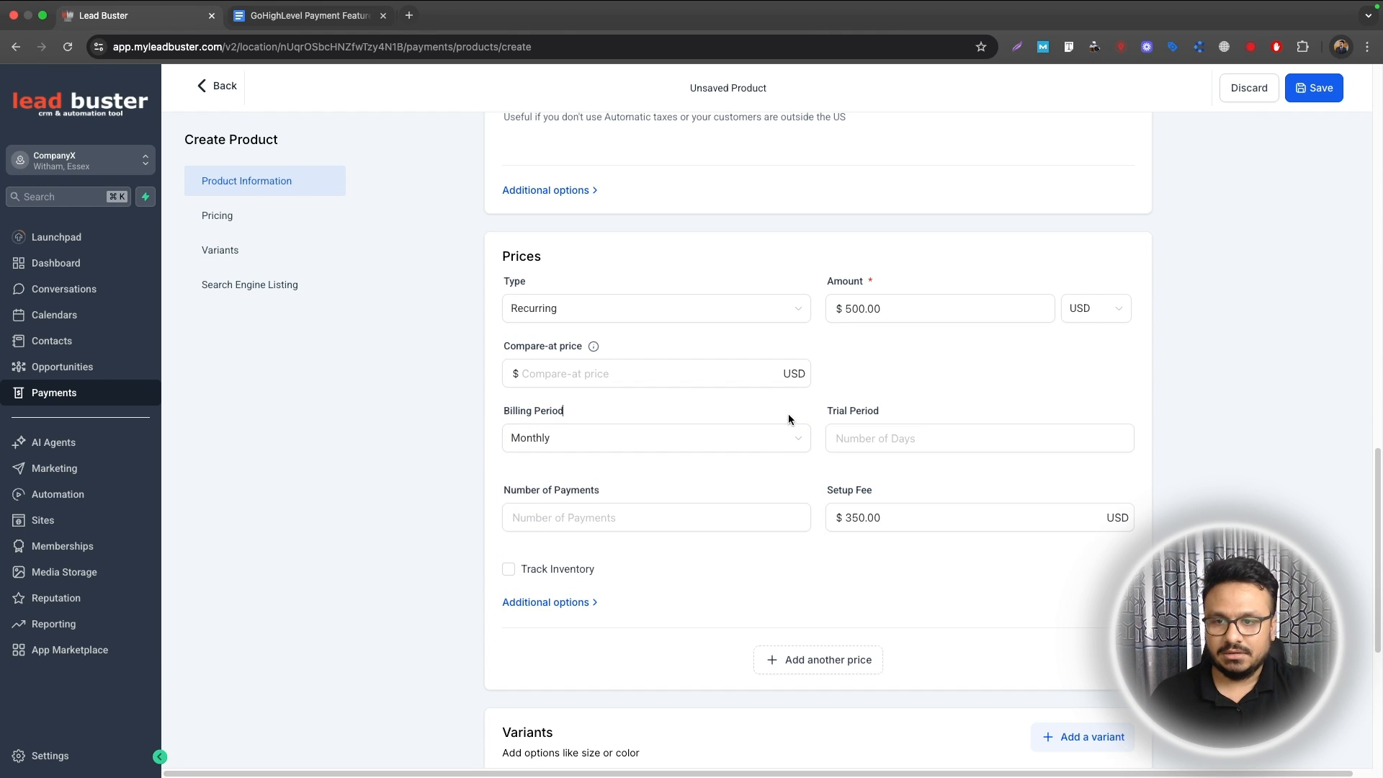
Step: Expand the additional price options and save the product
scroll(681, 516, "down", 2)
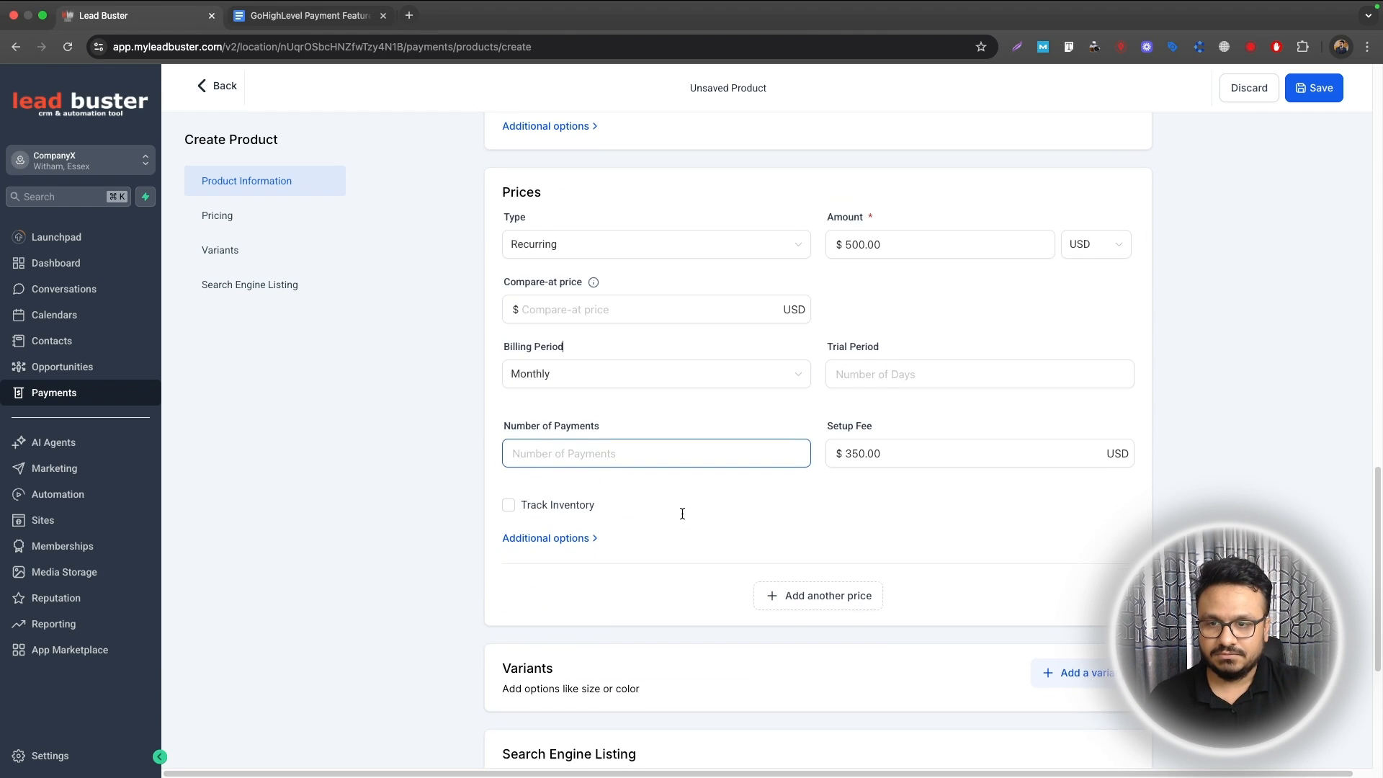
left_click(606, 454)
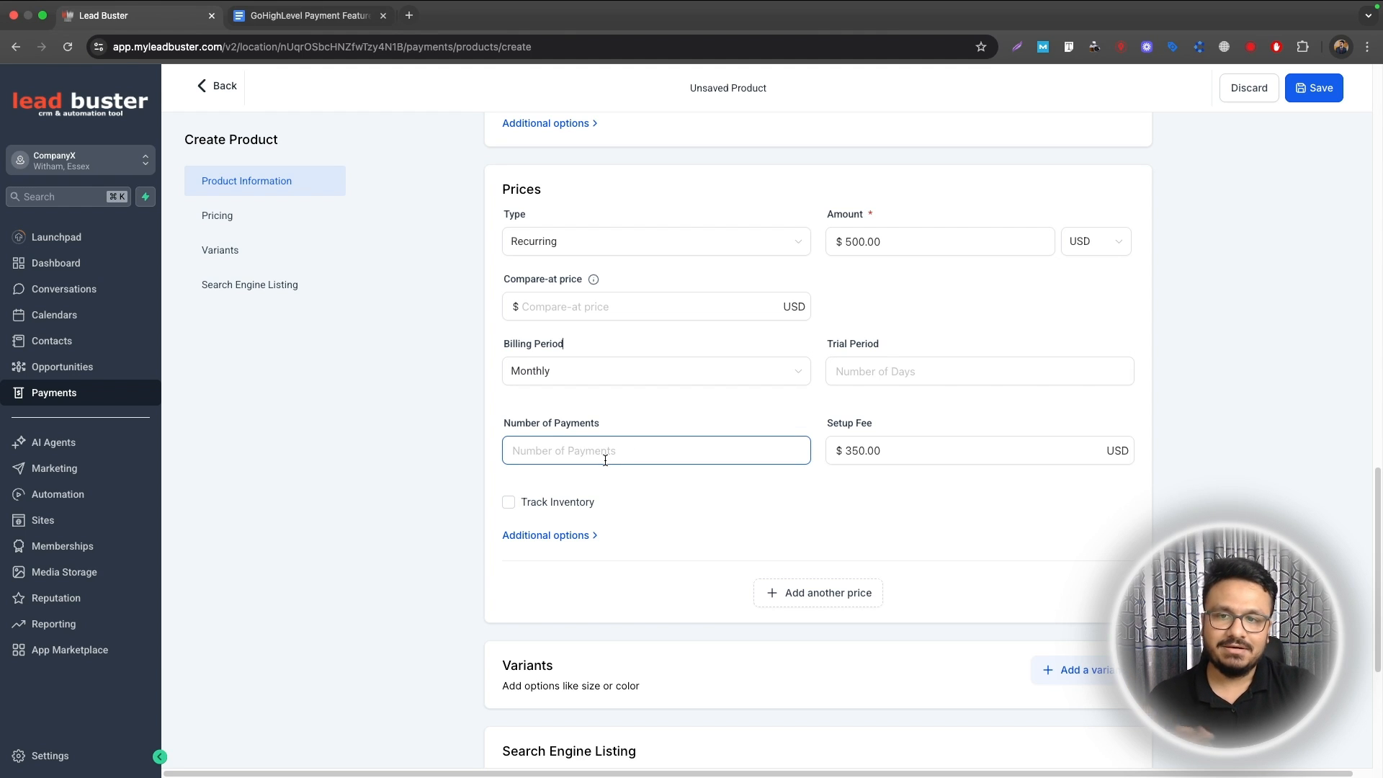
scroll(605, 458, "down", 3)
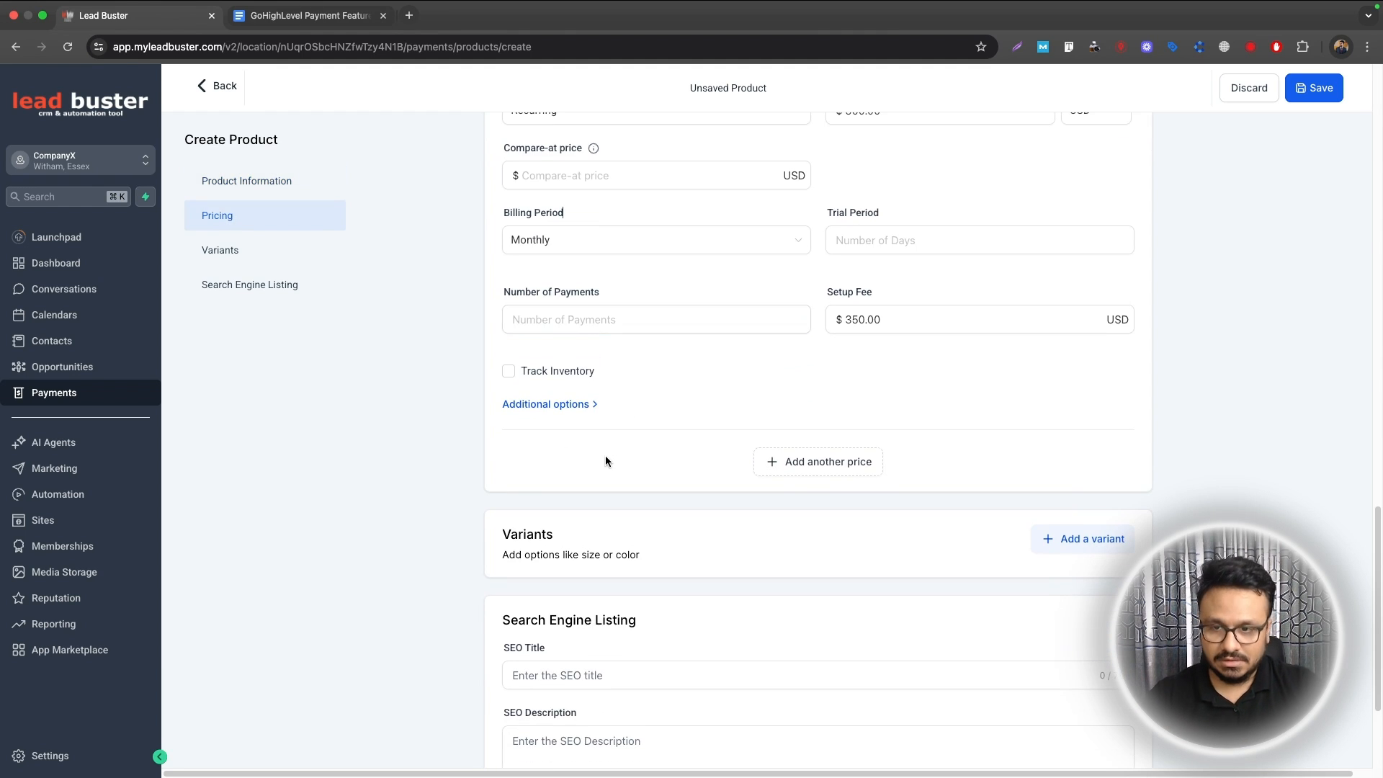
scroll(648, 480, "up", 2)
left_click(596, 482)
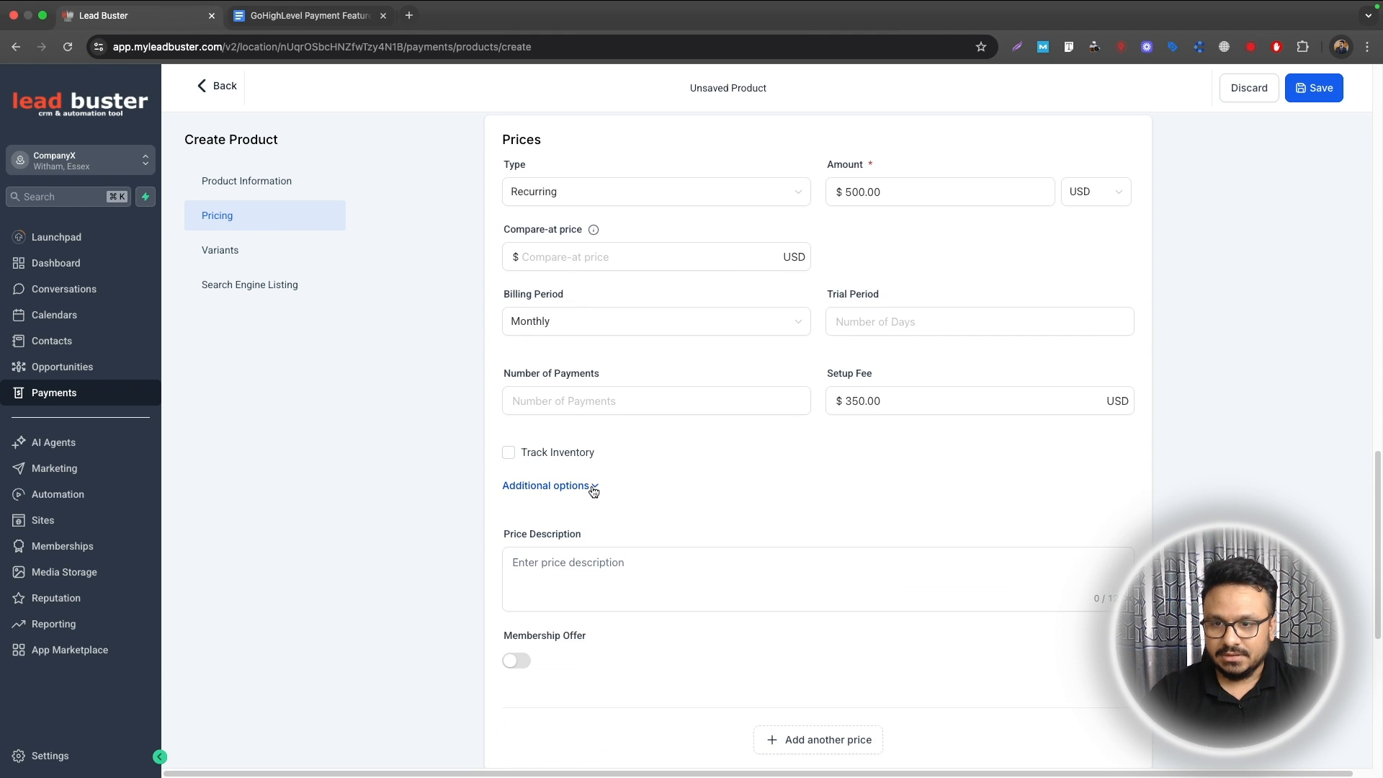
scroll(595, 490, "down", 2)
scroll(594, 490, "down", 4)
scroll(592, 488, "up", 10)
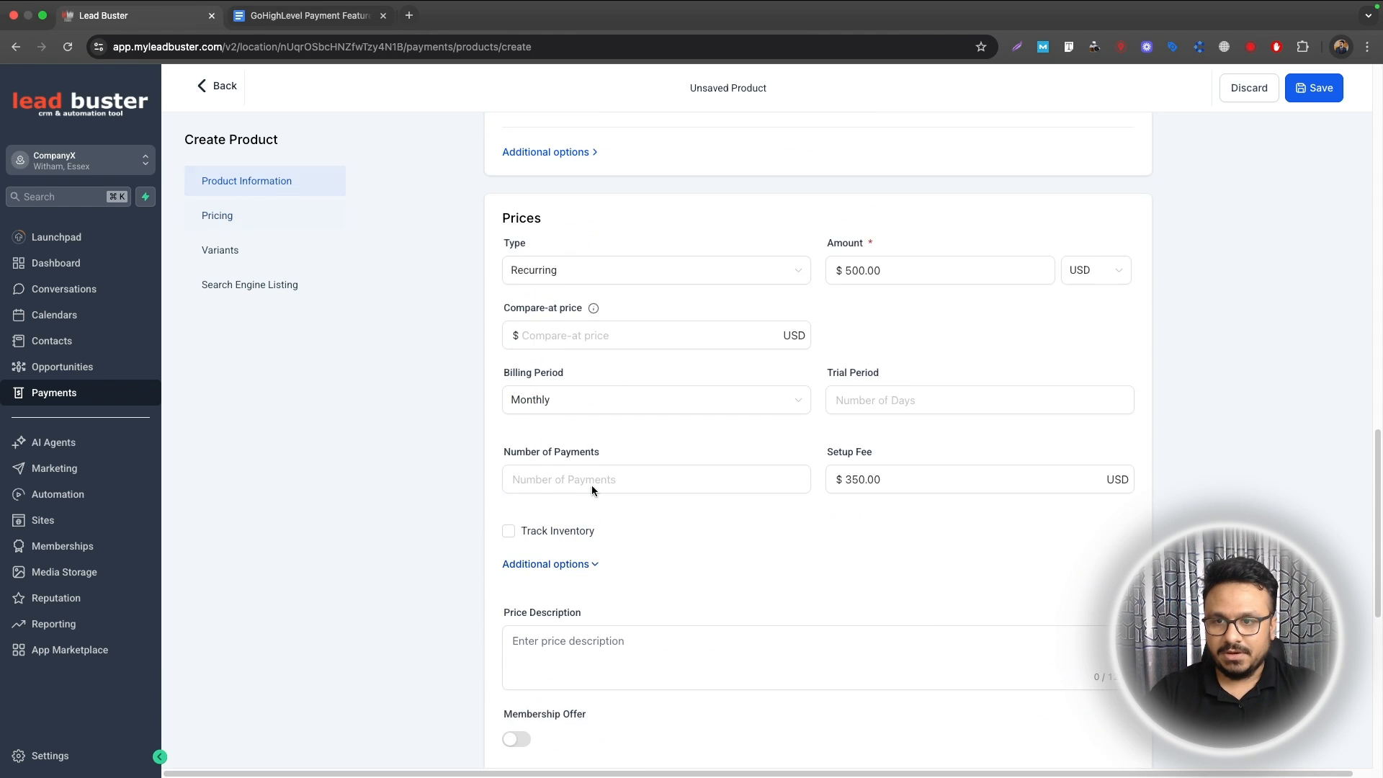
scroll(587, 487, "up", 3)
left_click(580, 465)
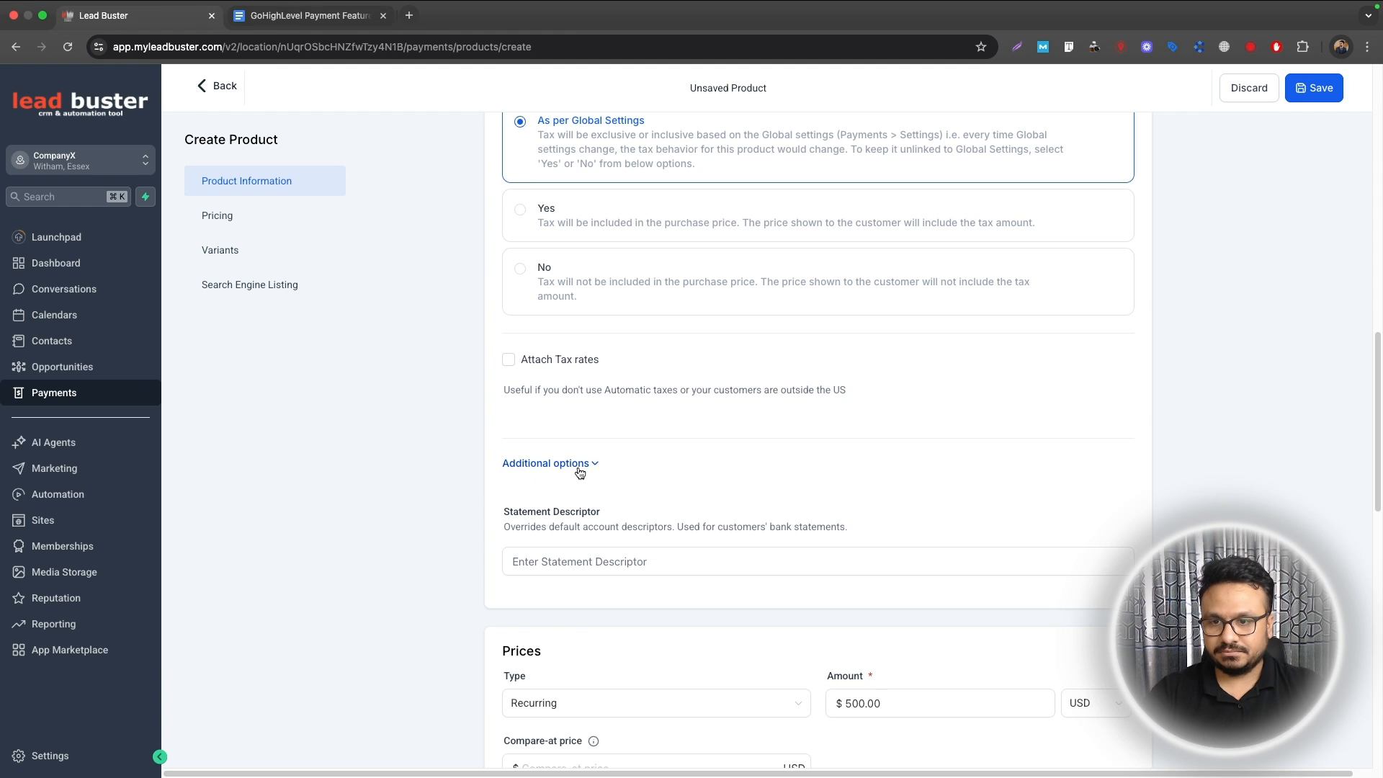
scroll(580, 472, "up", 10)
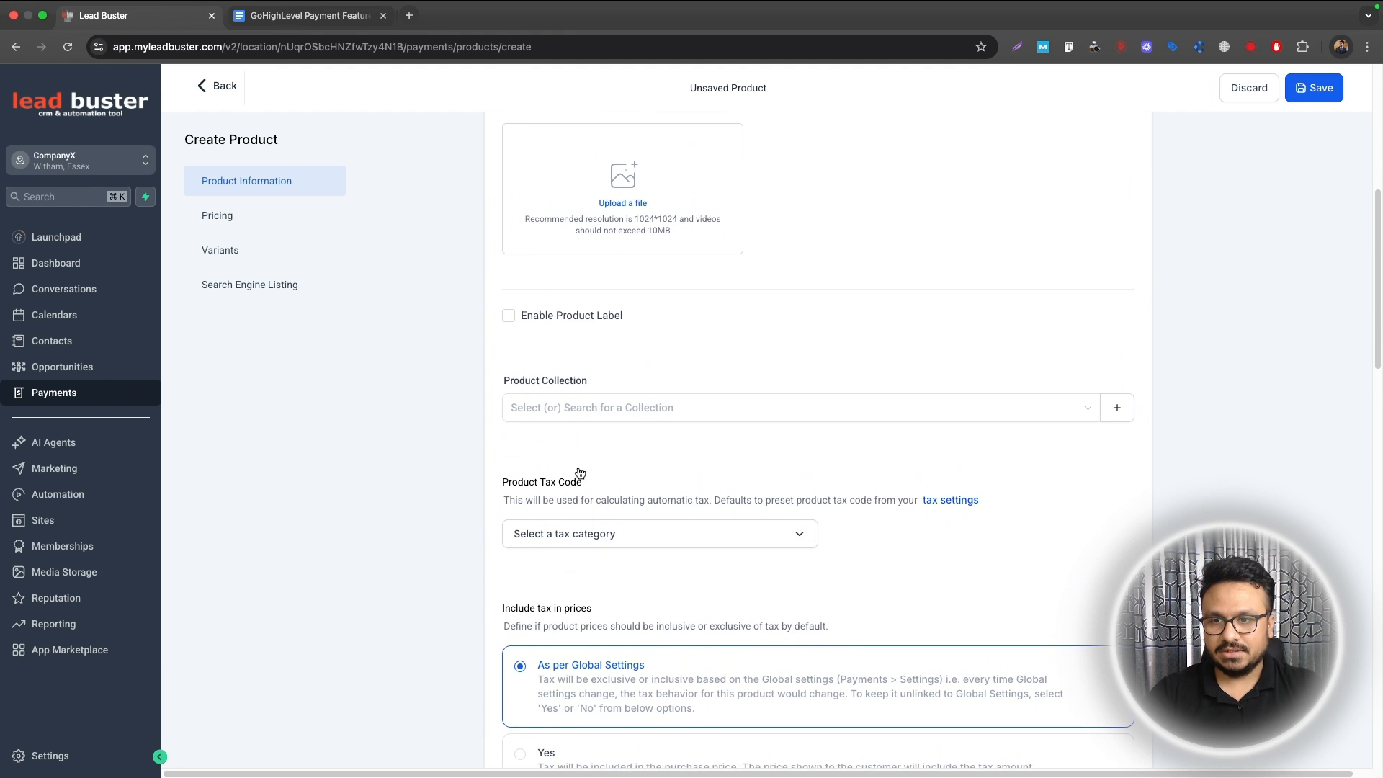
scroll(580, 472, "up", 8)
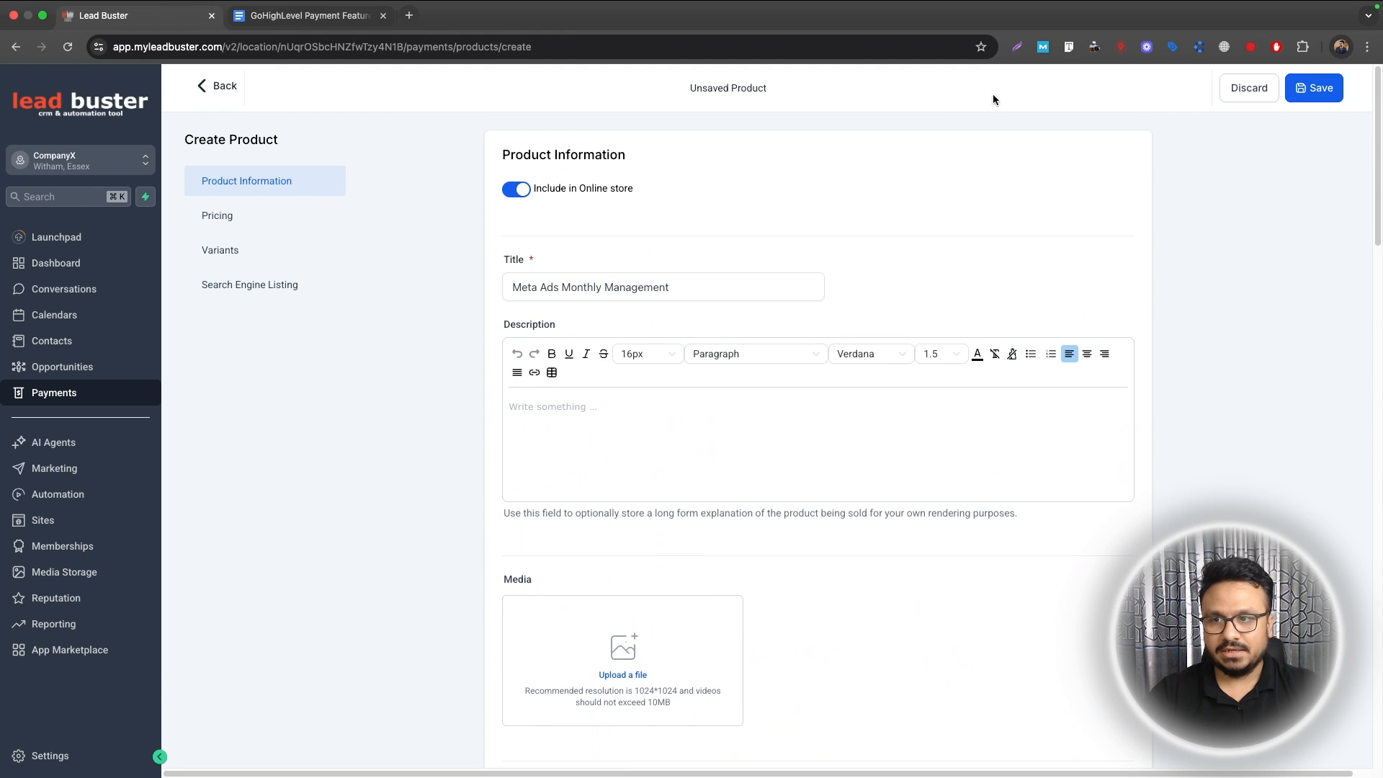
left_click(1314, 88)
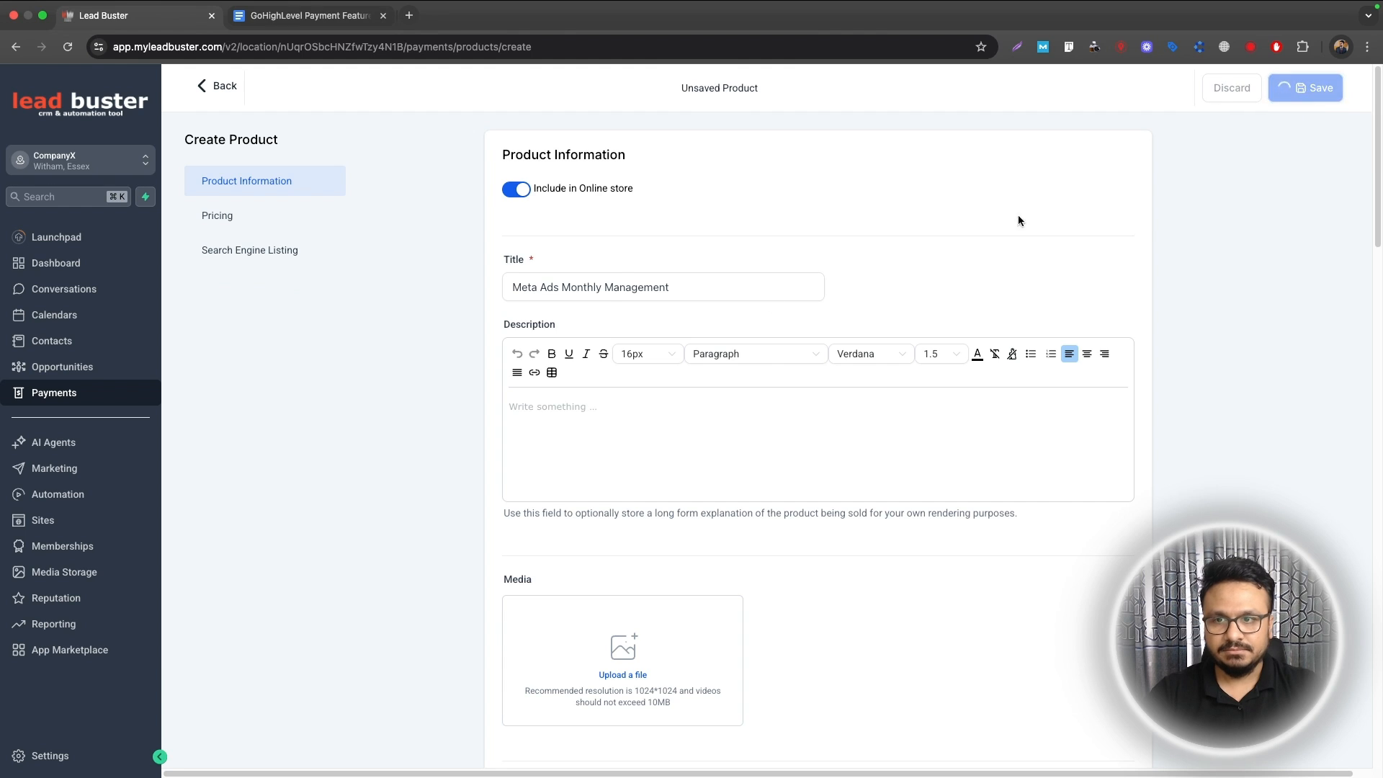
left_click(211, 85)
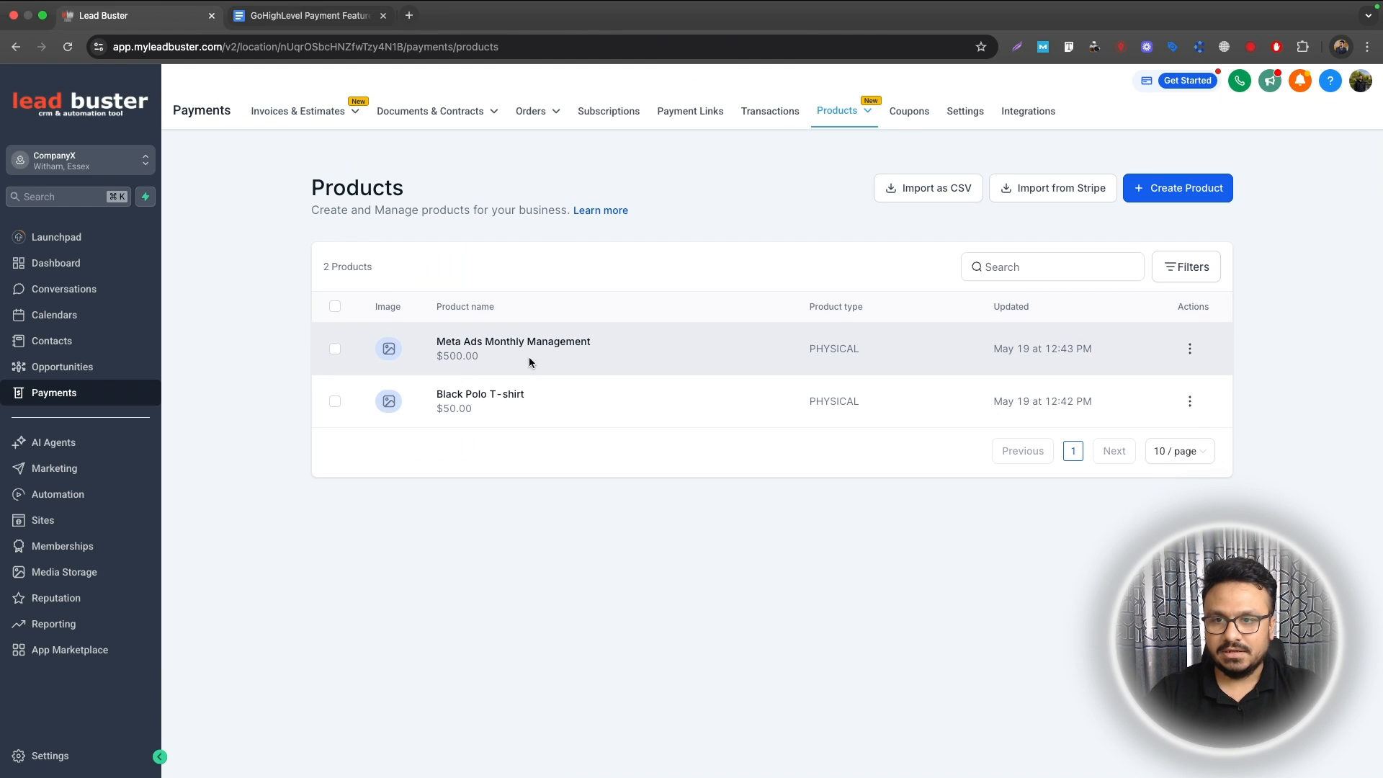
left_click(491, 343)
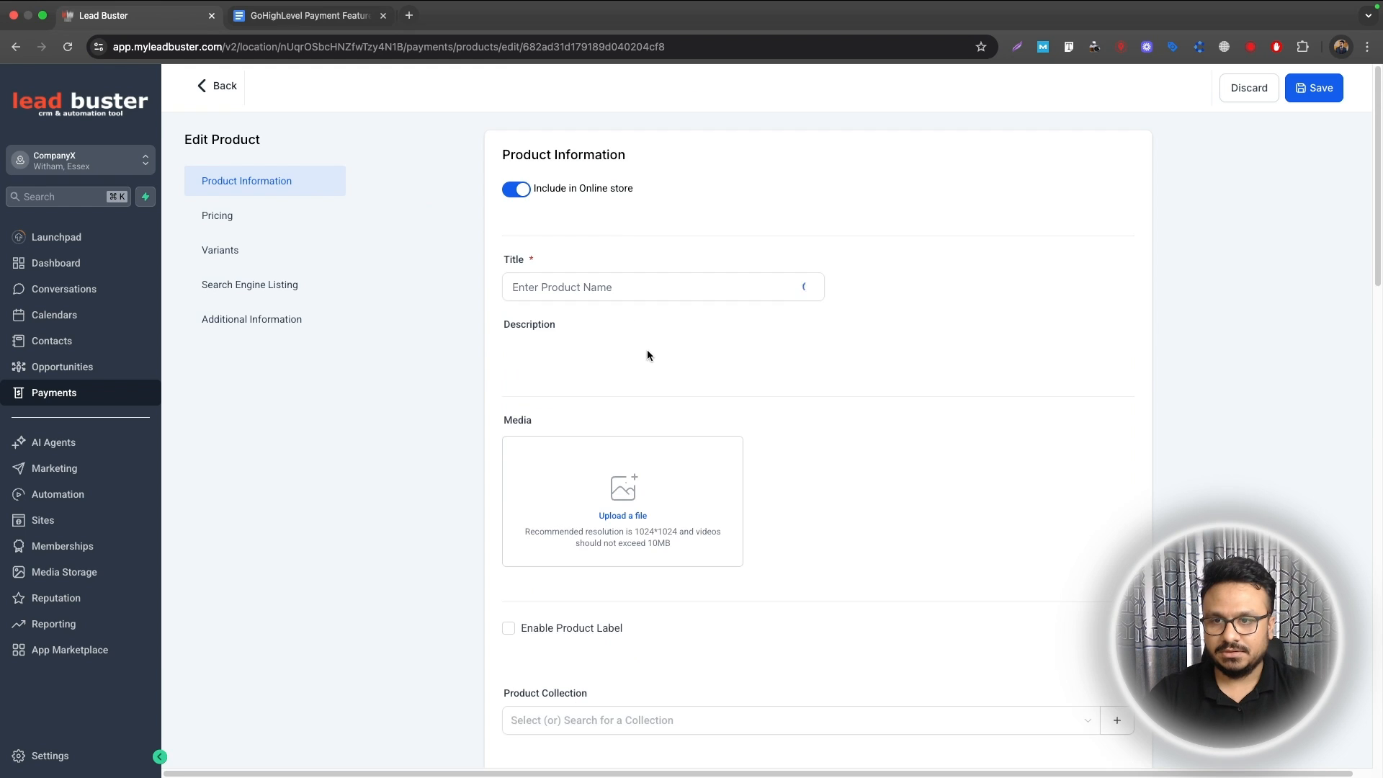
scroll(647, 360, "down", 10)
scroll(647, 366, "down", 2)
left_click(597, 590)
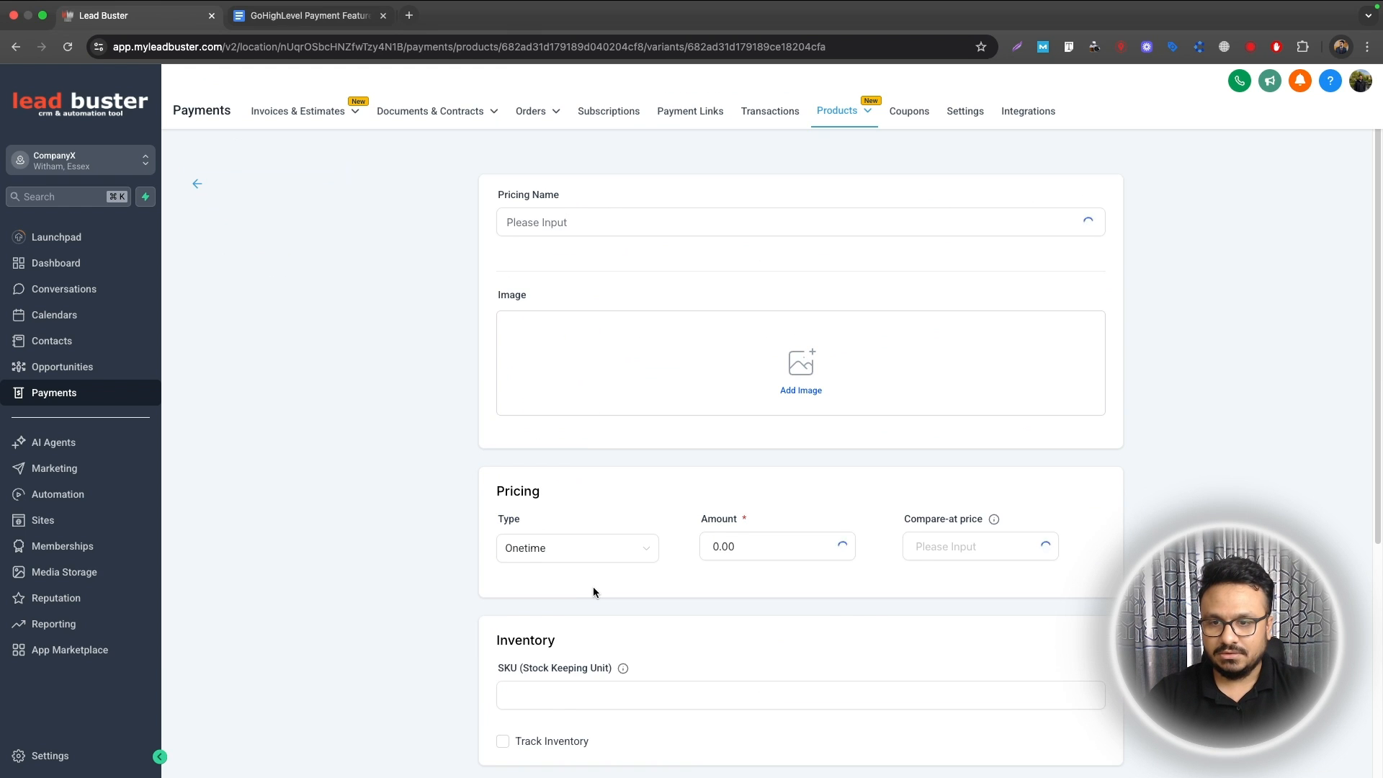
scroll(615, 585, "down", 4)
scroll(615, 583, "down", 8)
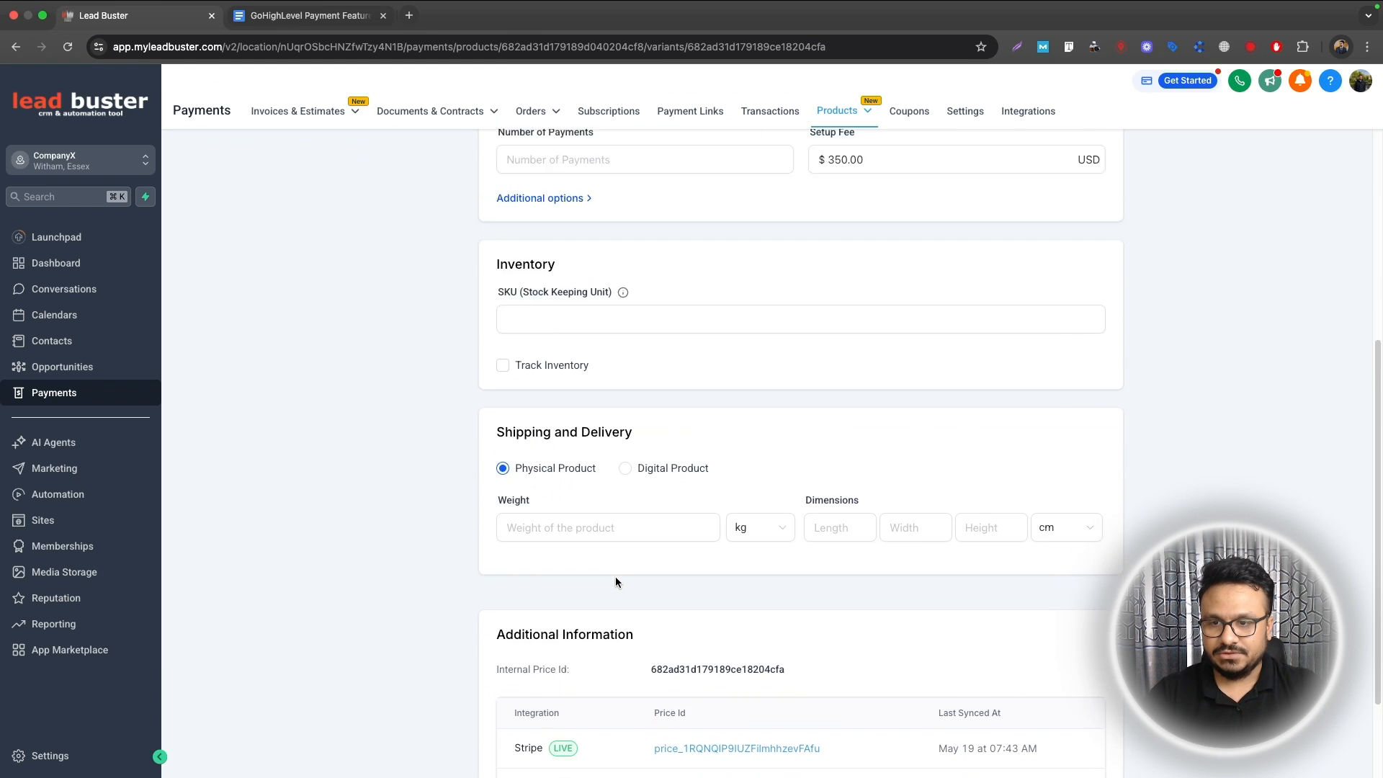
scroll(616, 582, "up", 12)
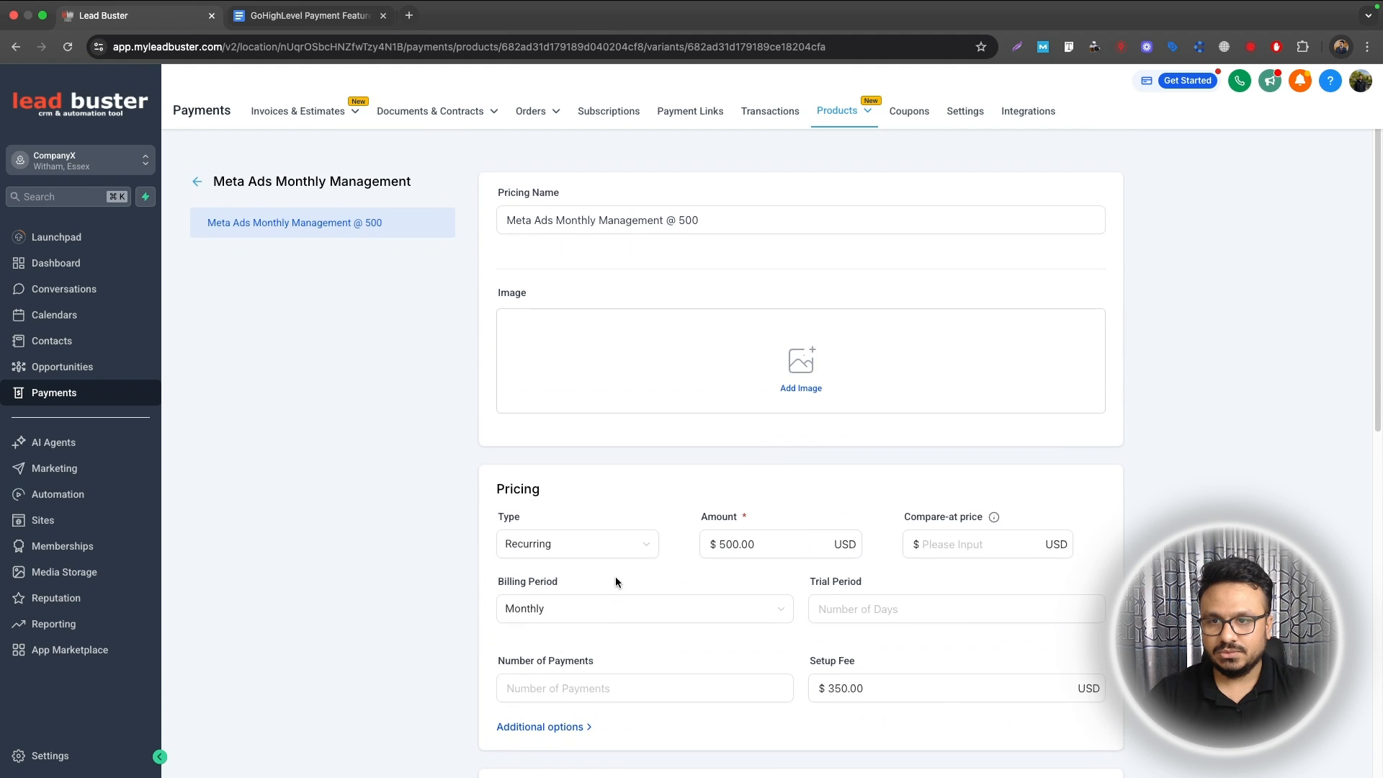
scroll(616, 576, "down", 8)
left_click(628, 365)
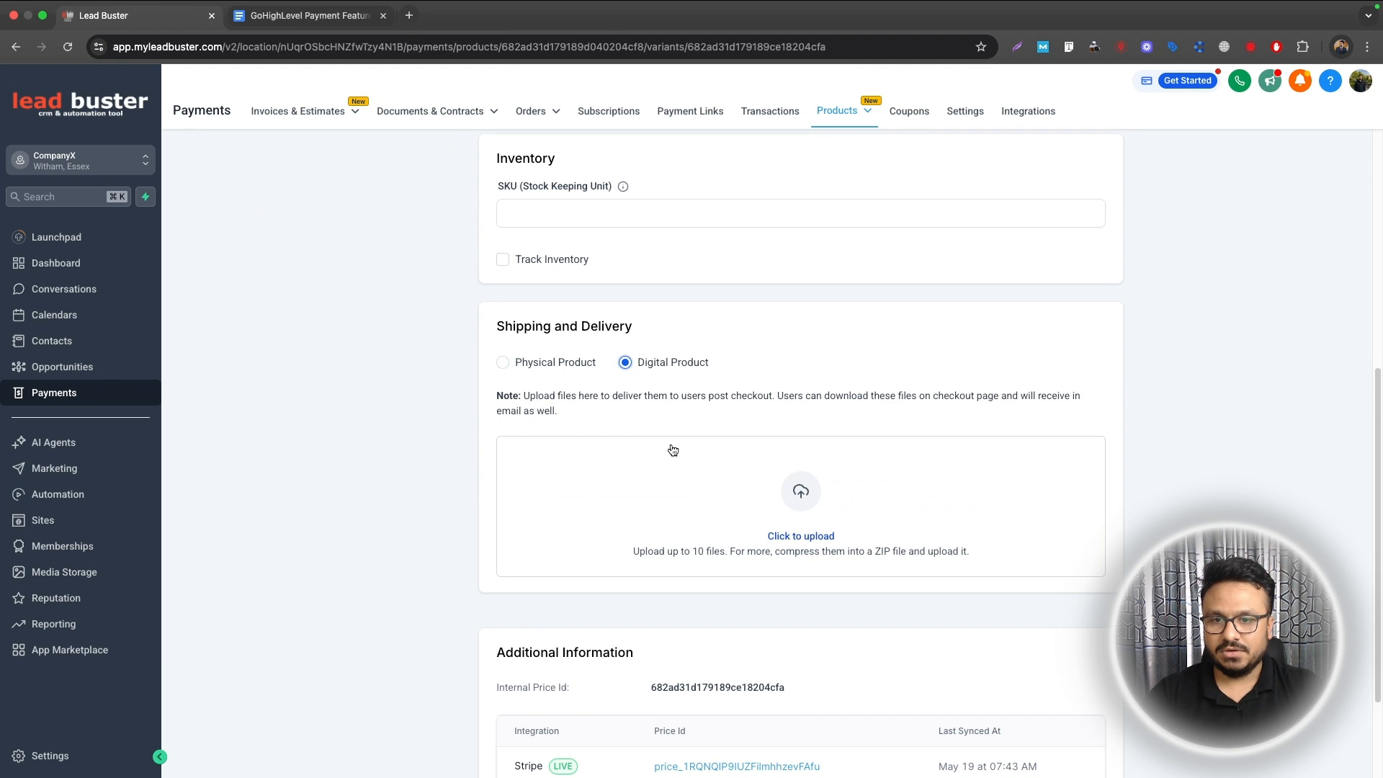
scroll(672, 458, "down", 3)
left_click(1065, 742)
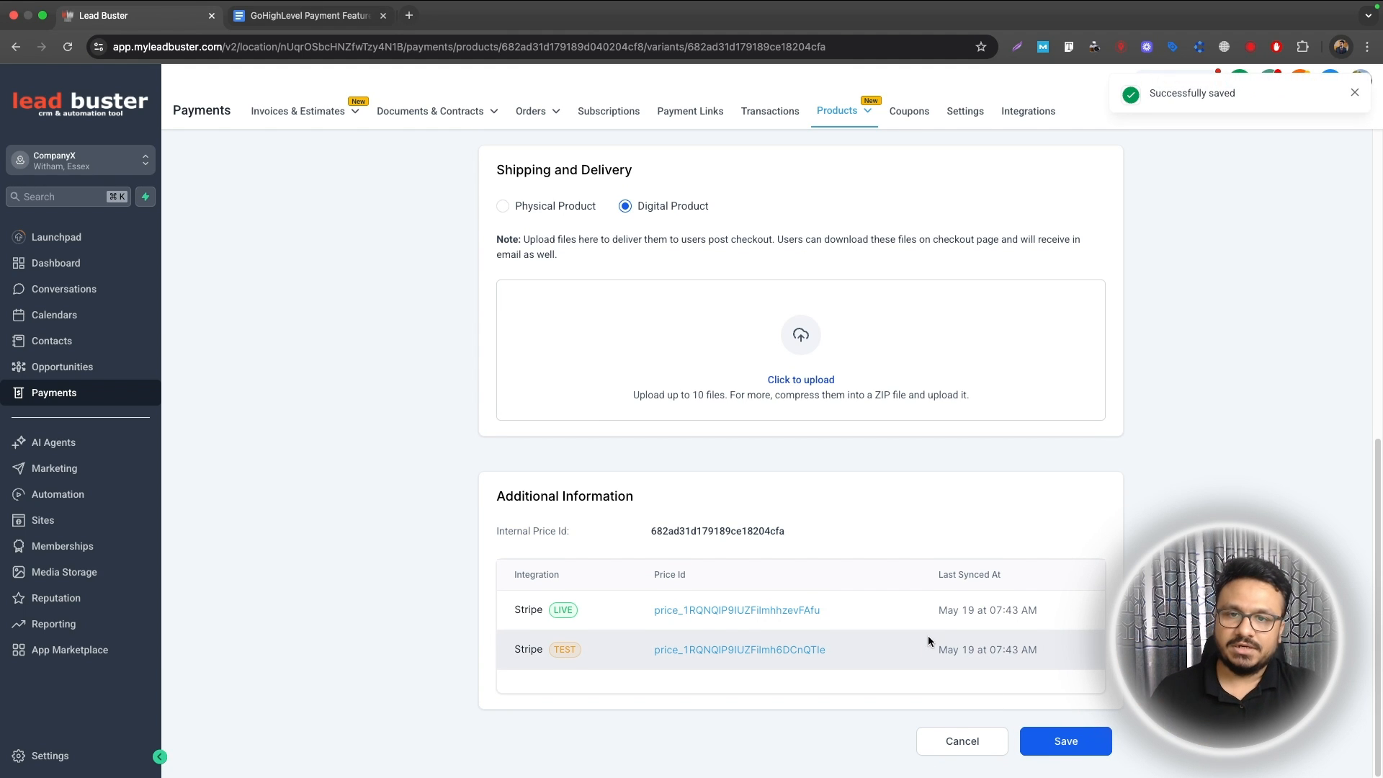
left_click(1358, 94)
scroll(353, 292, "up", 10)
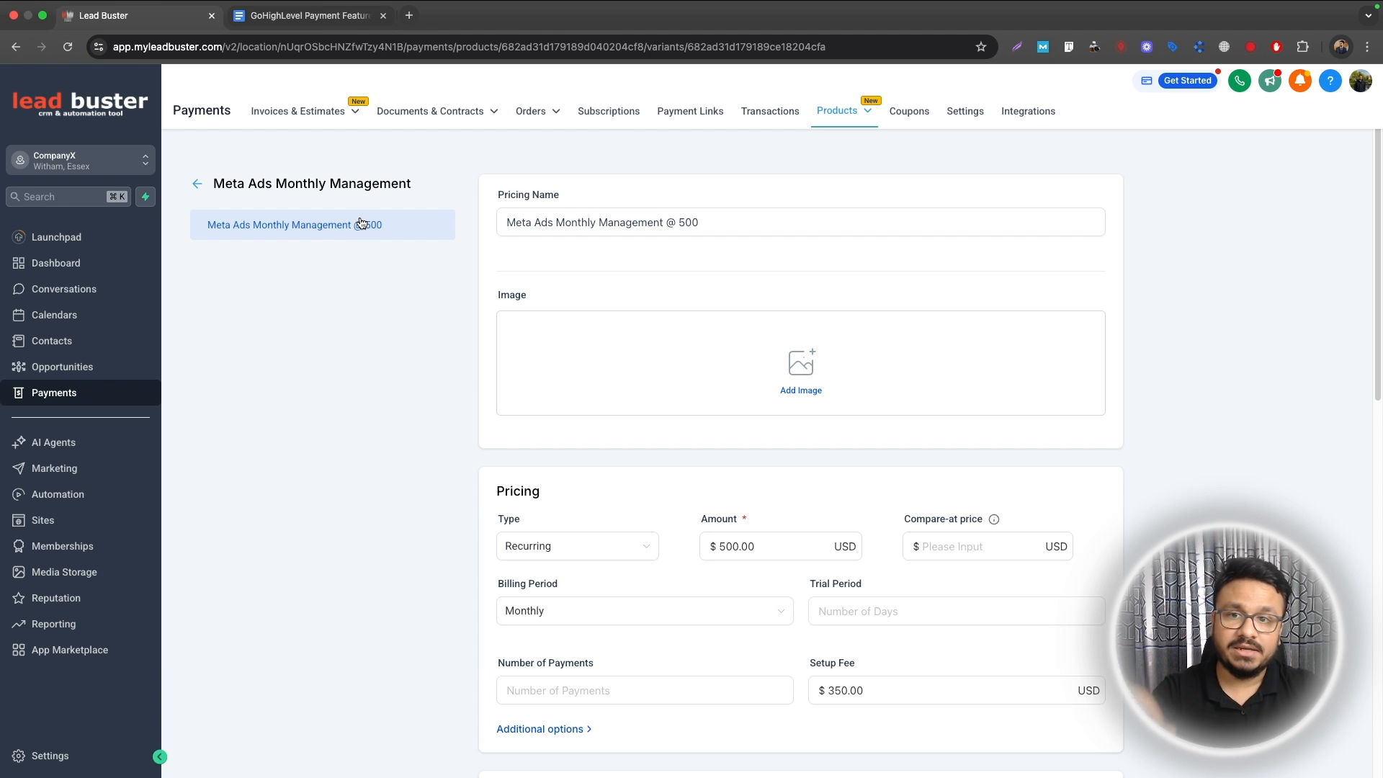
scroll(504, 288, "down", 10)
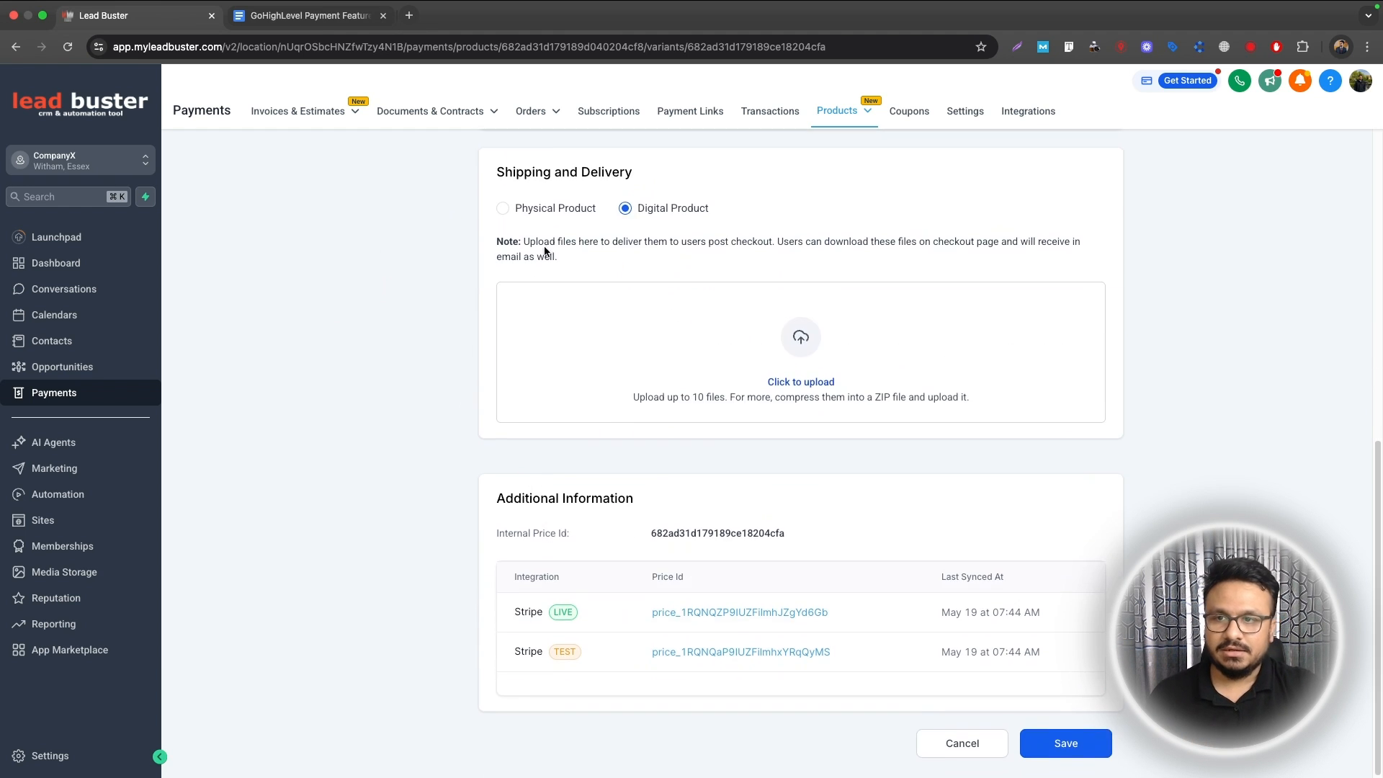
scroll(544, 254, "up", 6)
scroll(620, 611, "down", 7)
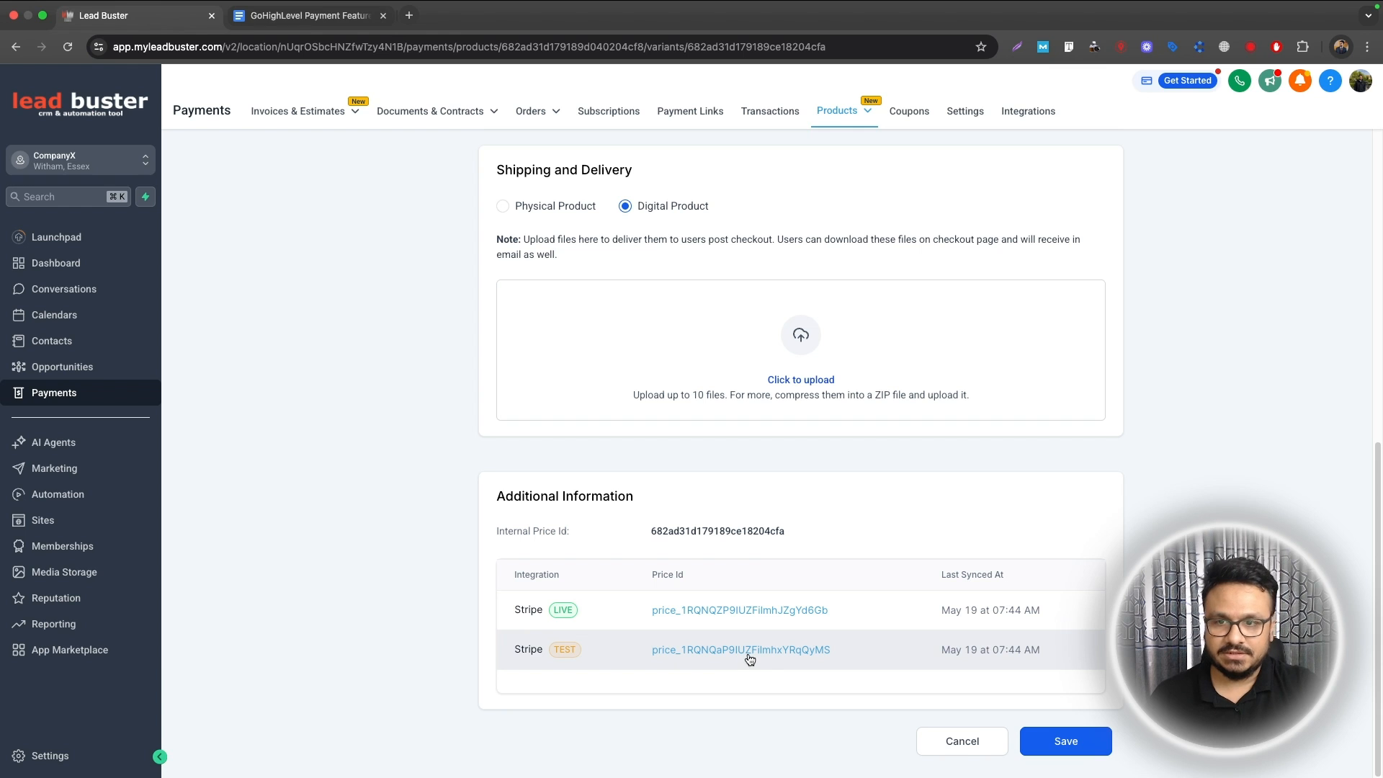
scroll(759, 595, "up", 1)
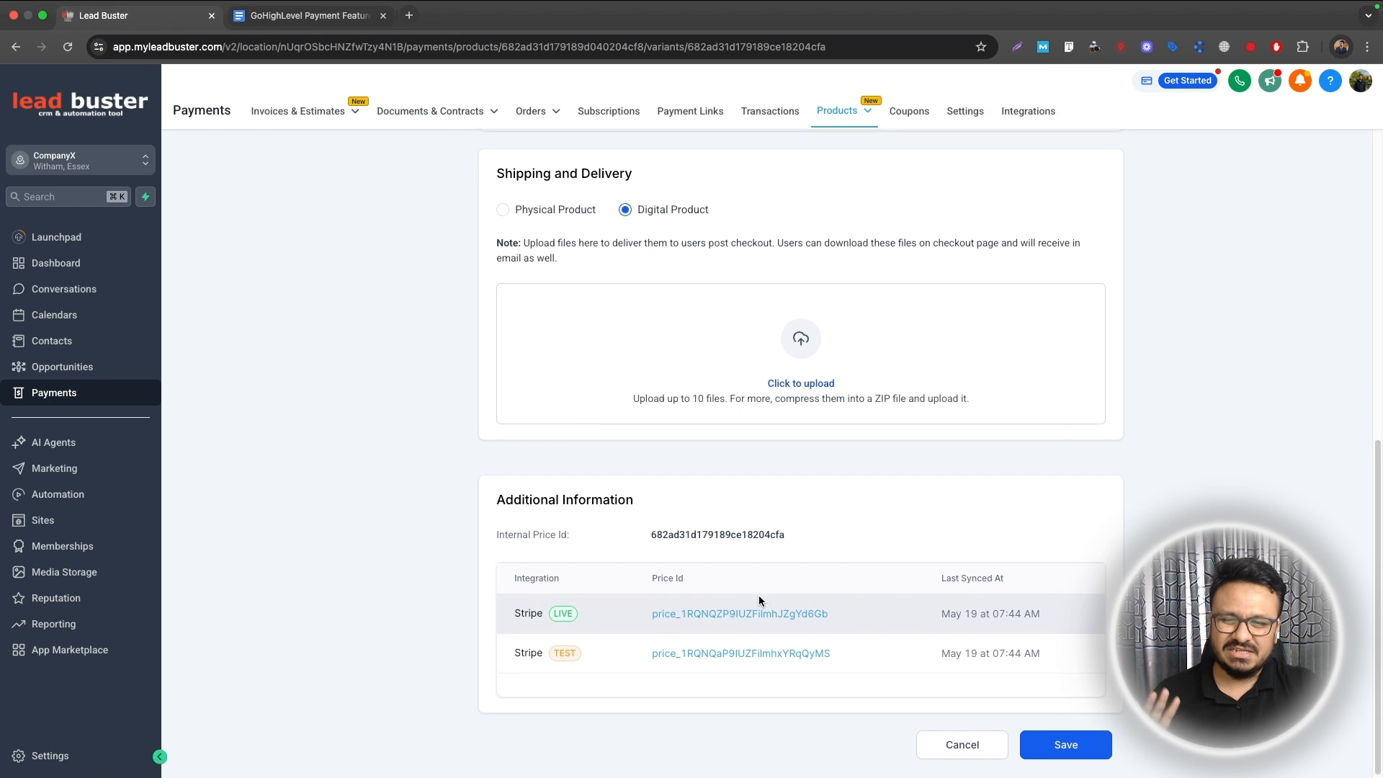
scroll(759, 595, "up", 10)
scroll(758, 595, "down", 7)
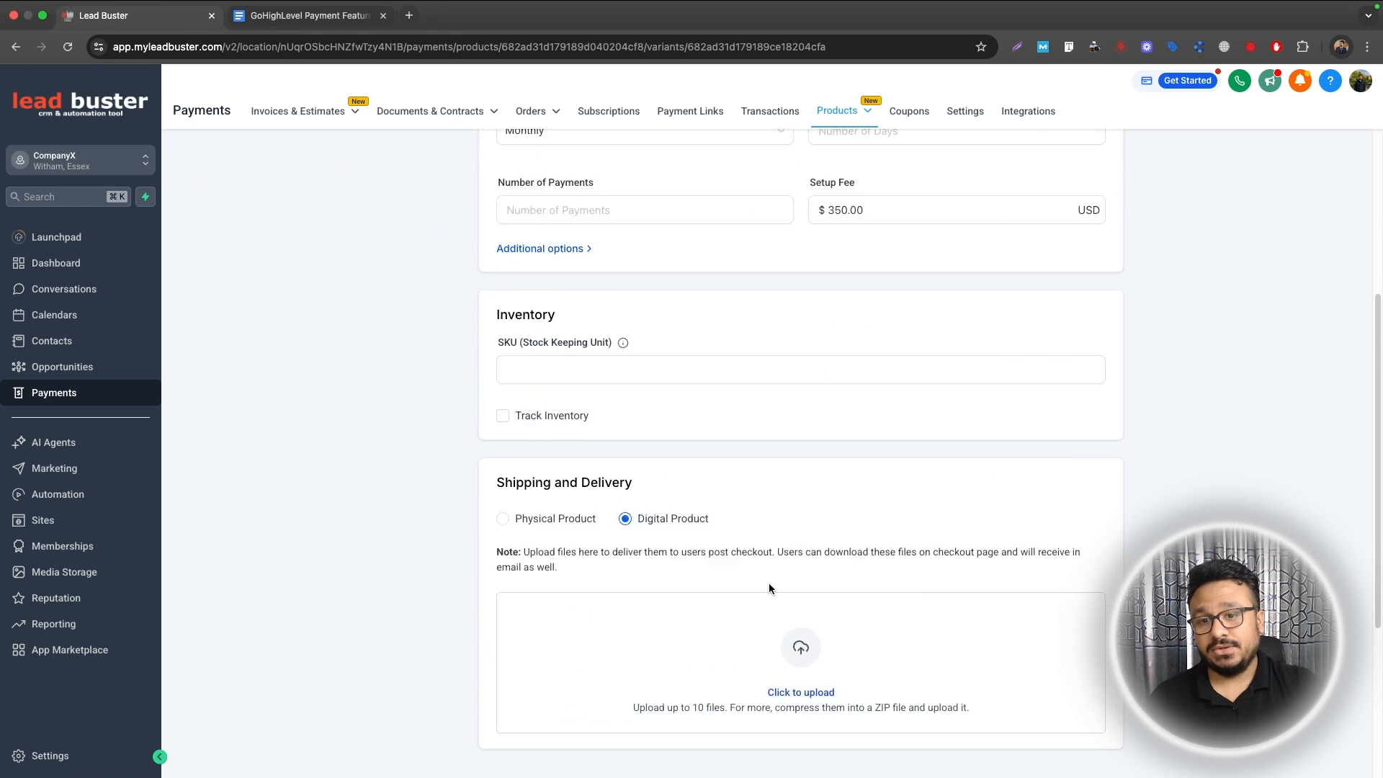
scroll(769, 589, "down", 5)
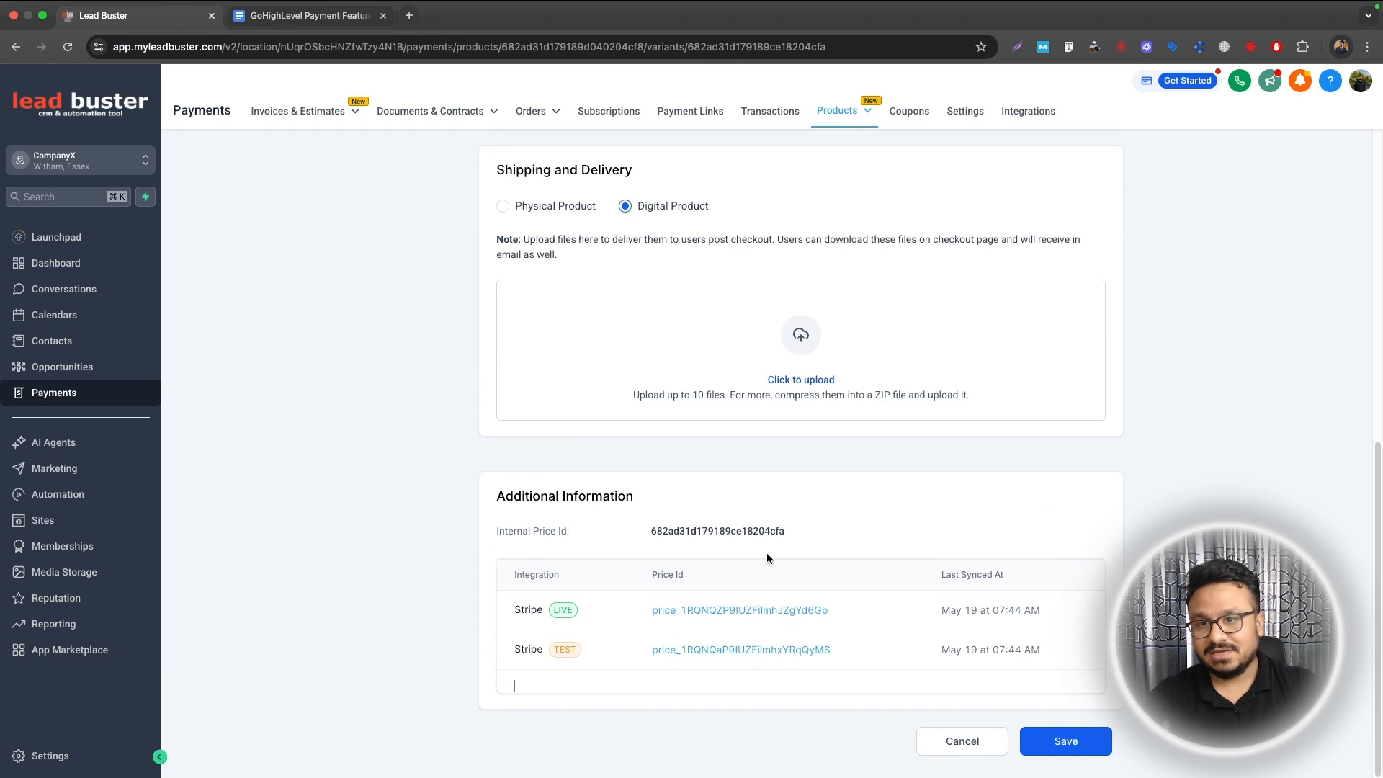
scroll(766, 551, "up", 10)
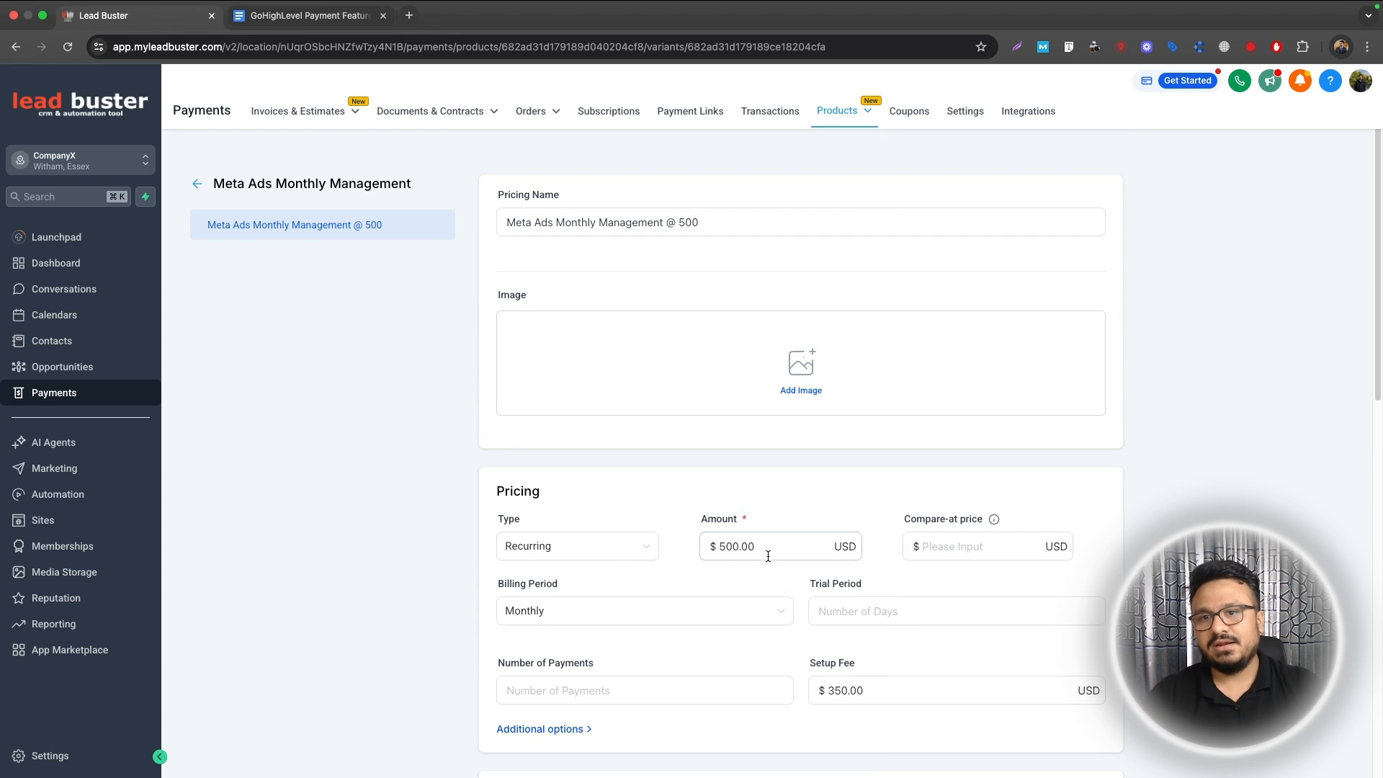
left_click(201, 187)
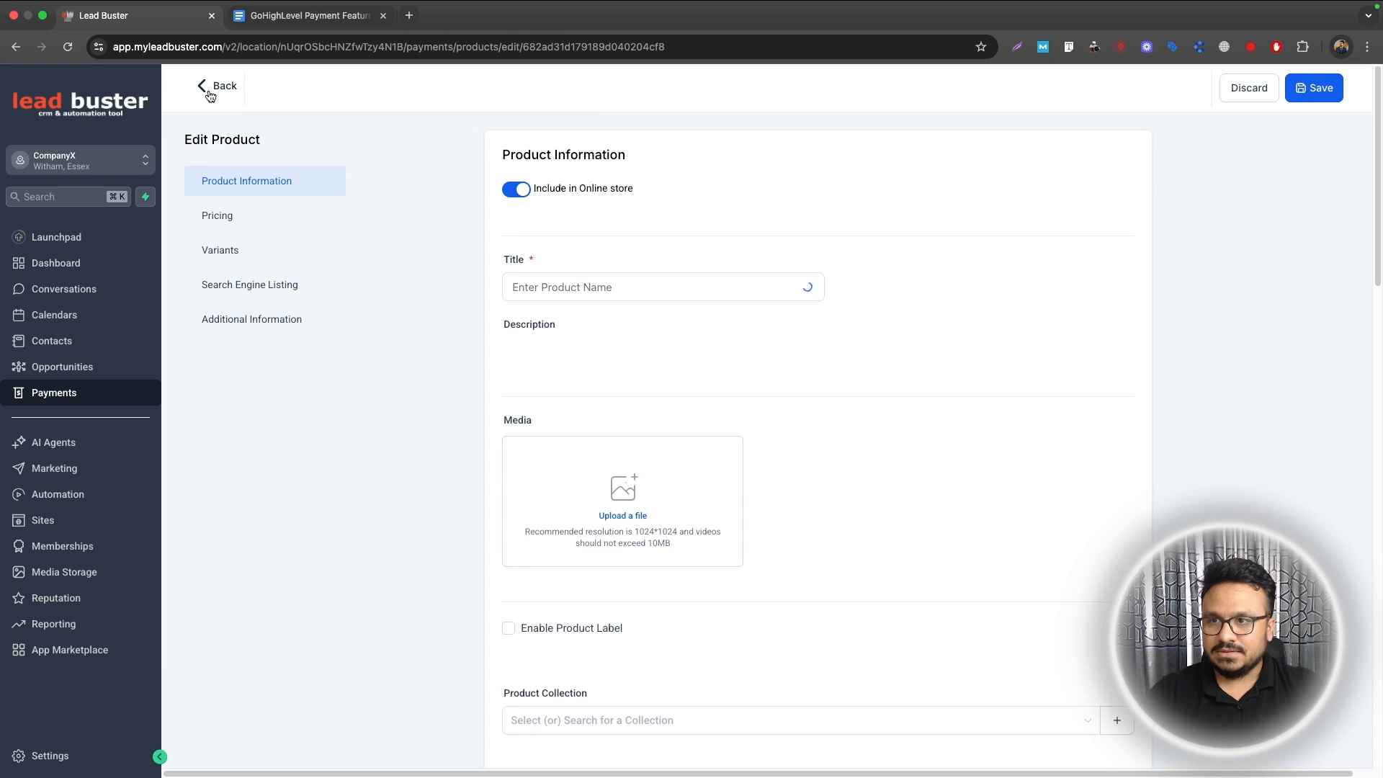
left_click(209, 90)
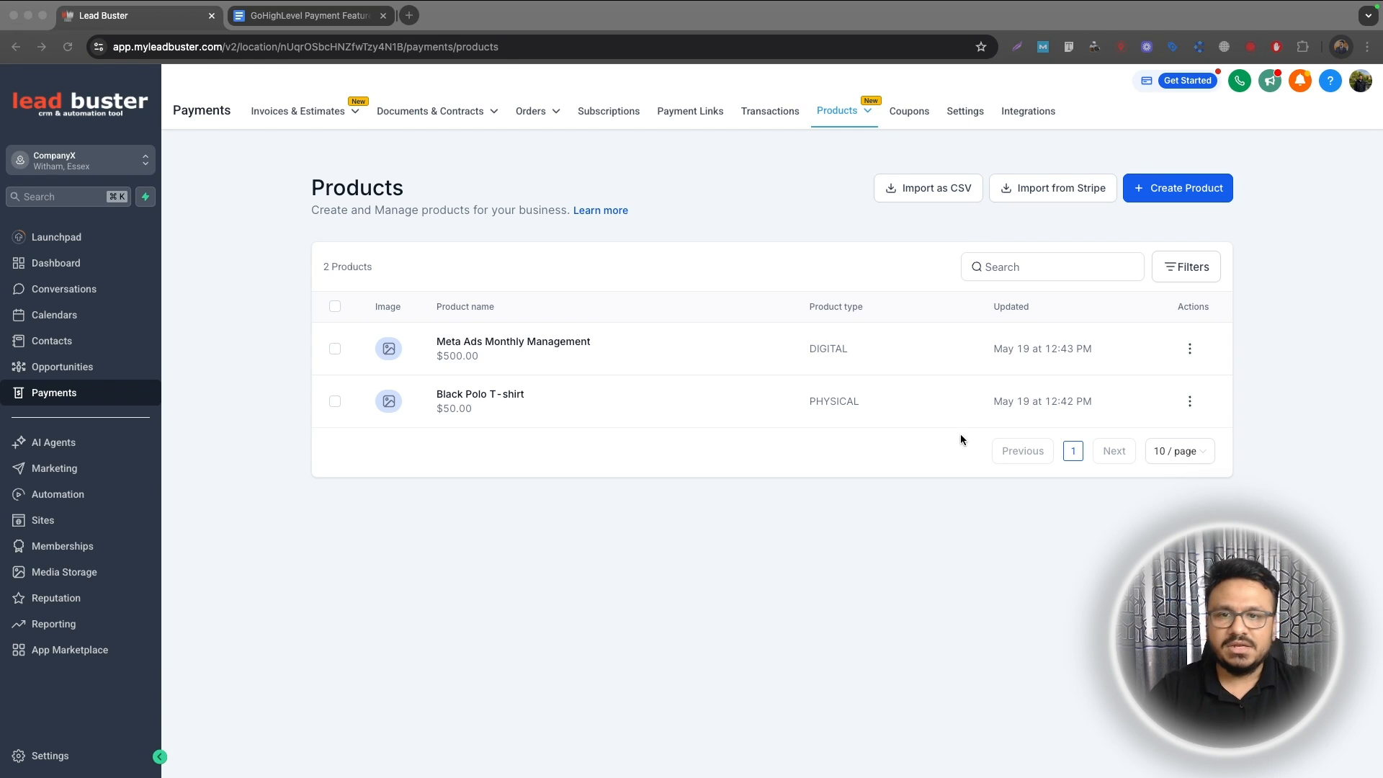
left_click(458, 438)
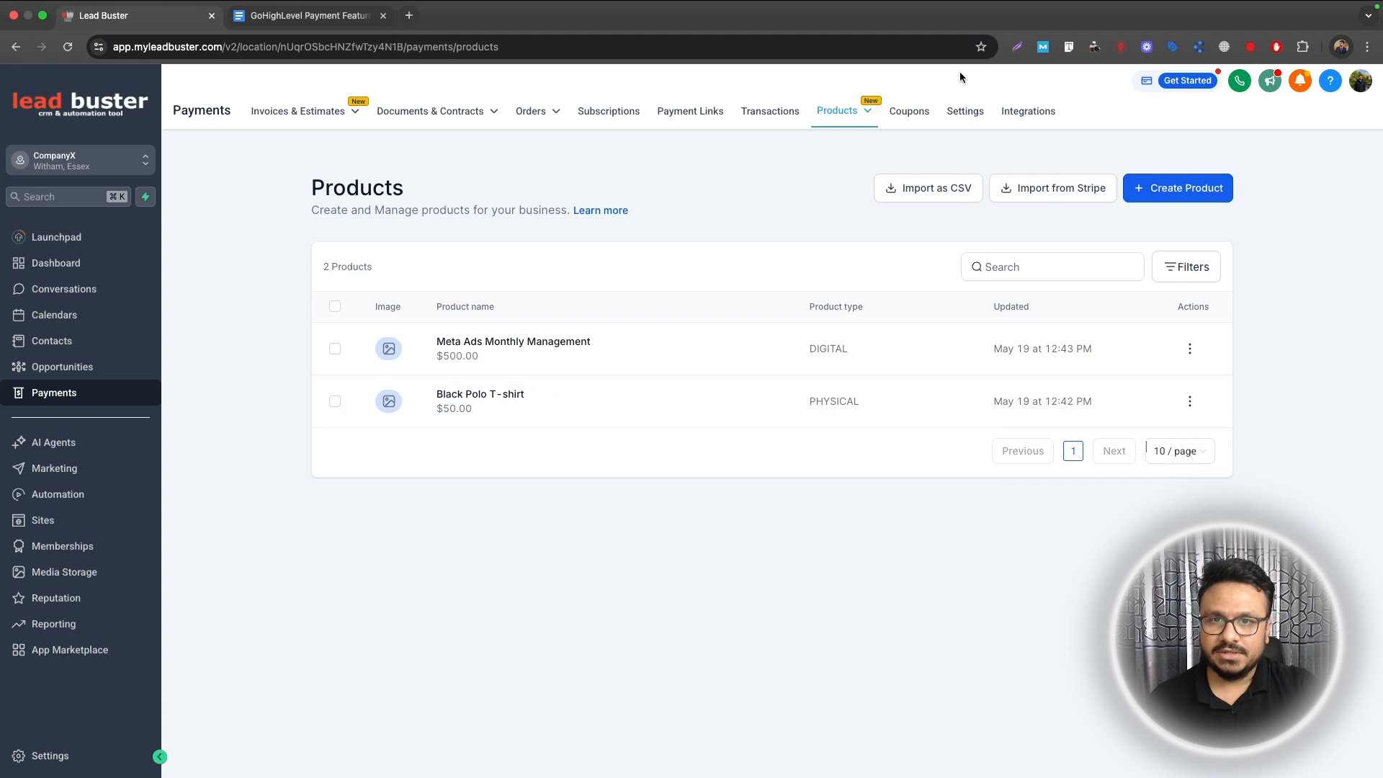
Step: Start a new coupon named '10% Discount on Polo T-shirt' with code TENOFF
left_click(914, 111)
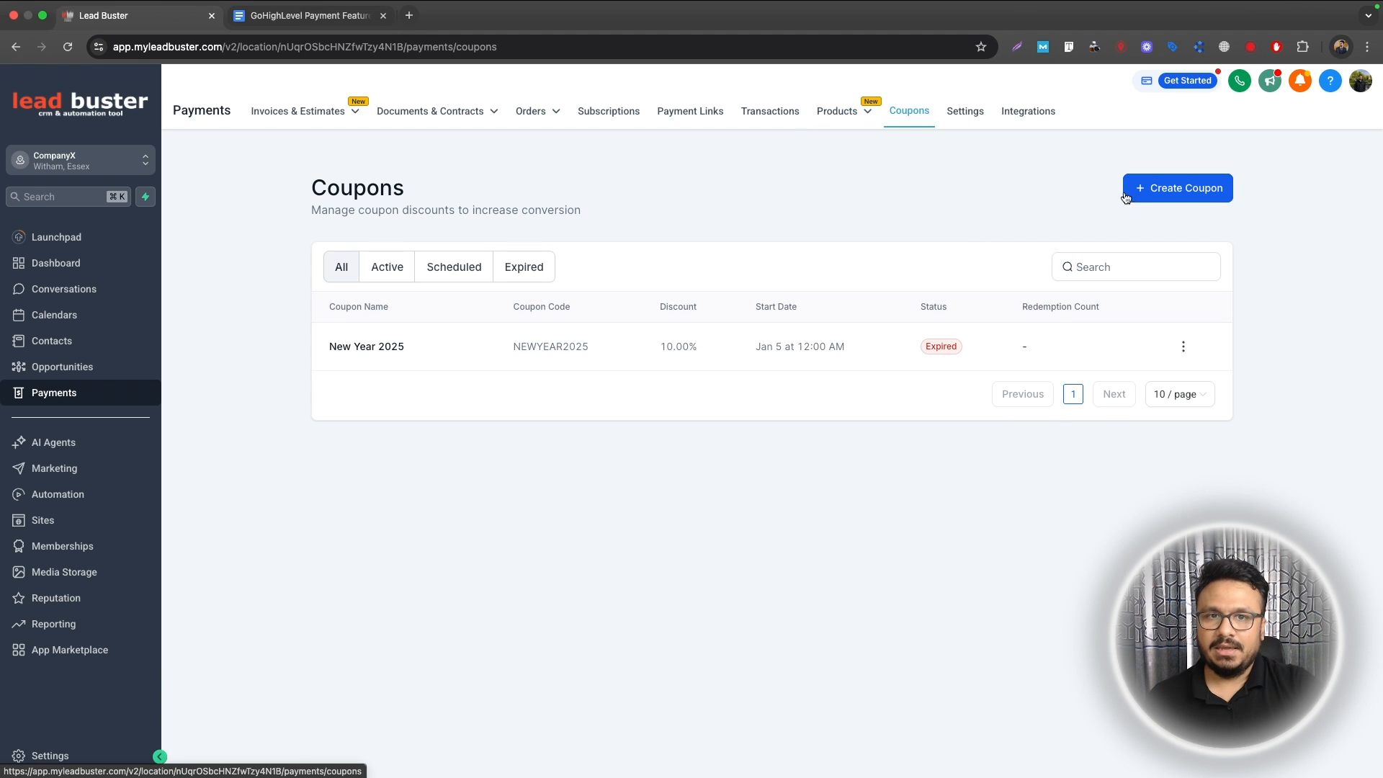
left_click(761, 337)
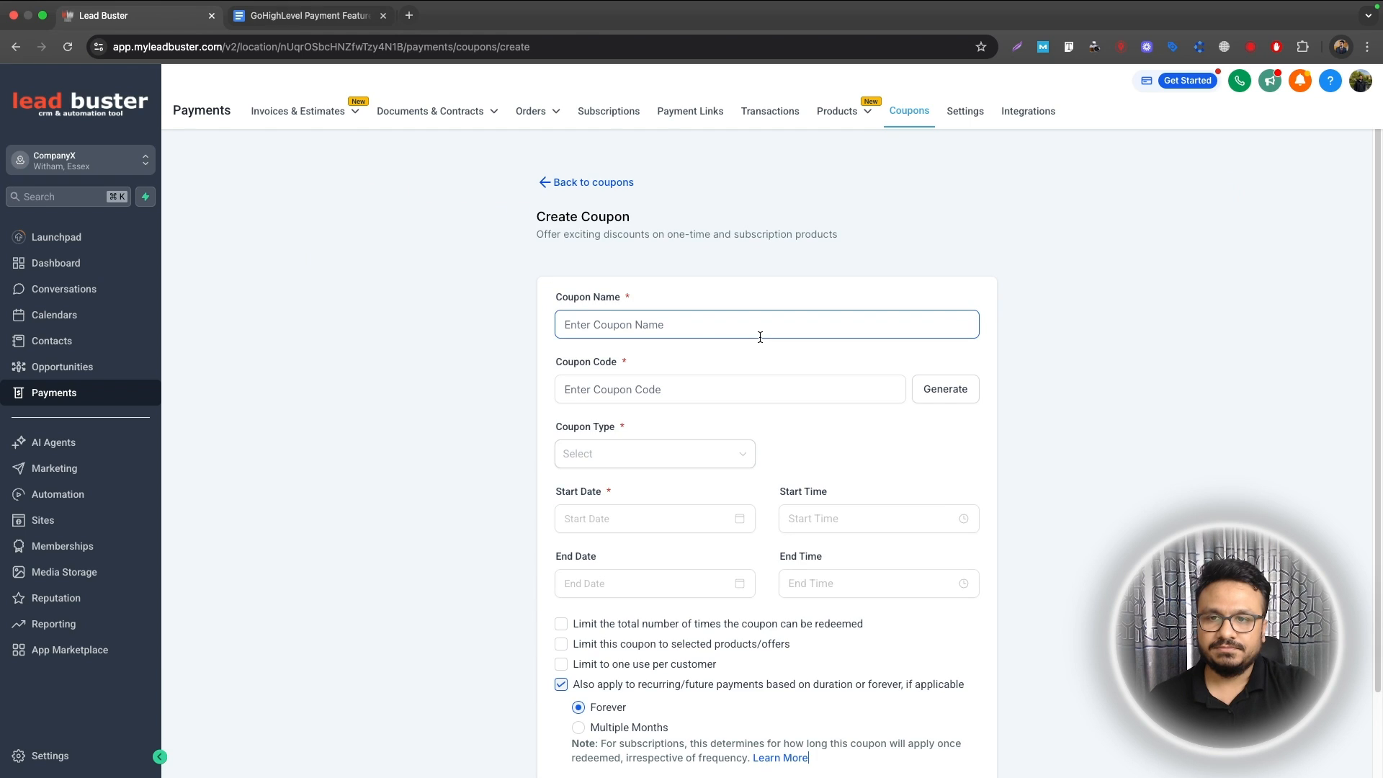
left_click(710, 326)
type("1")
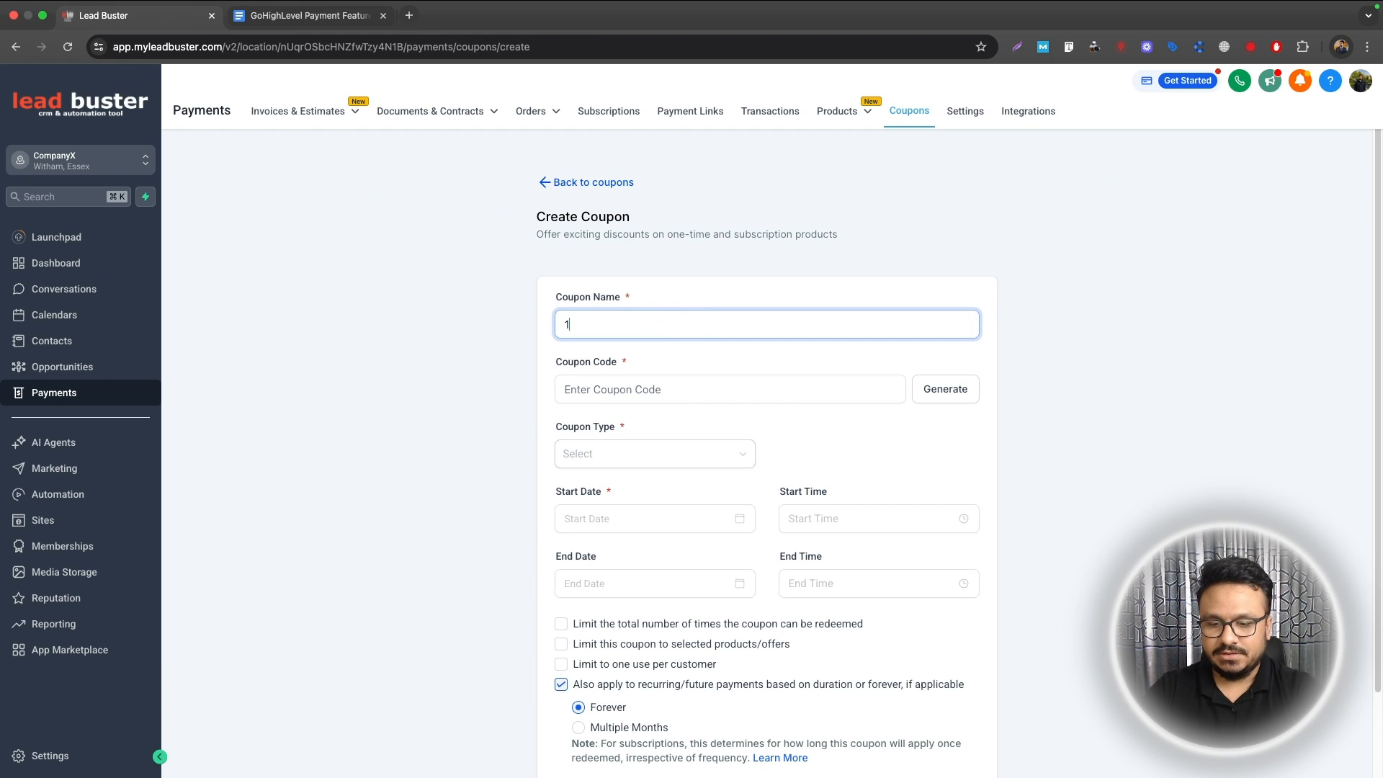
type("9")
key("BackSpace")
type("0% Discount on Polo T-shirt")
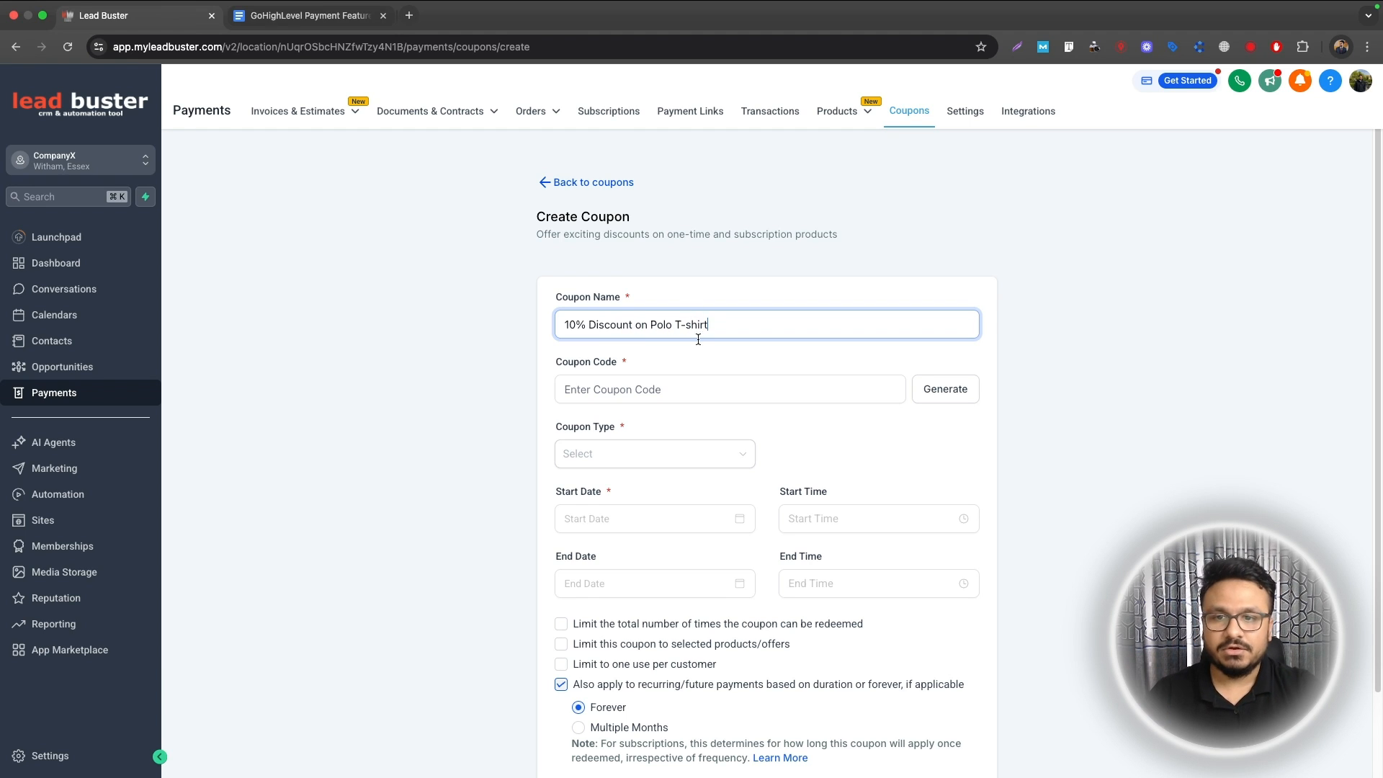
left_click(693, 384)
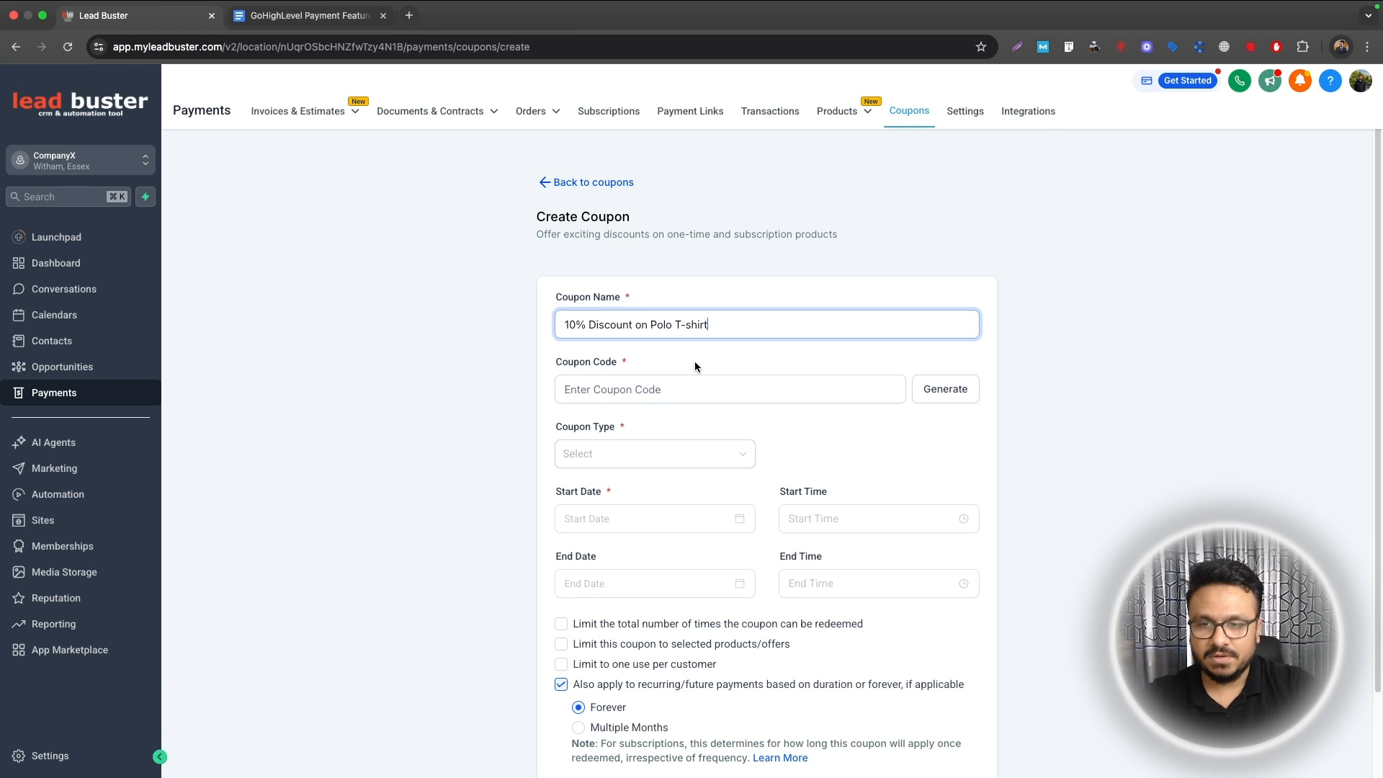
left_click(695, 384)
type("1")
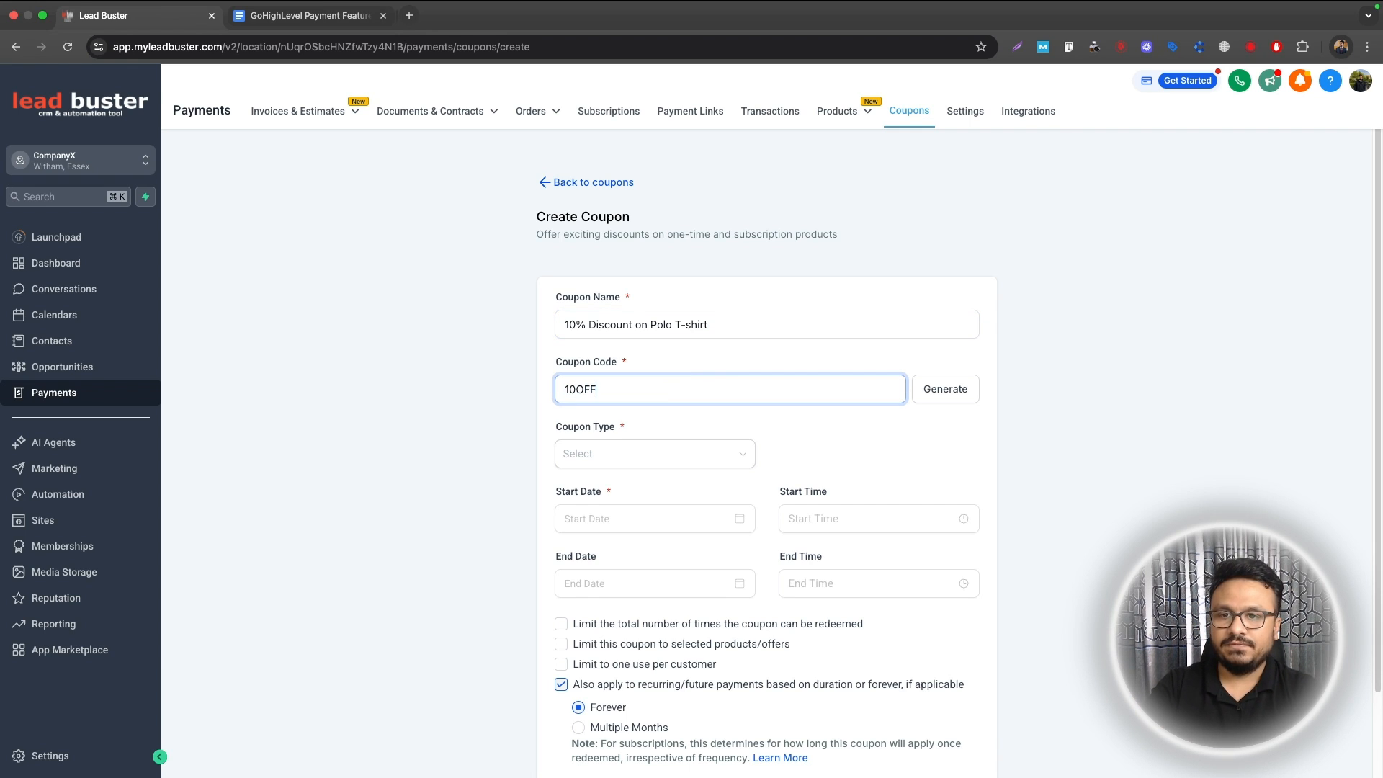
key("BackSpace")
type("TEN")
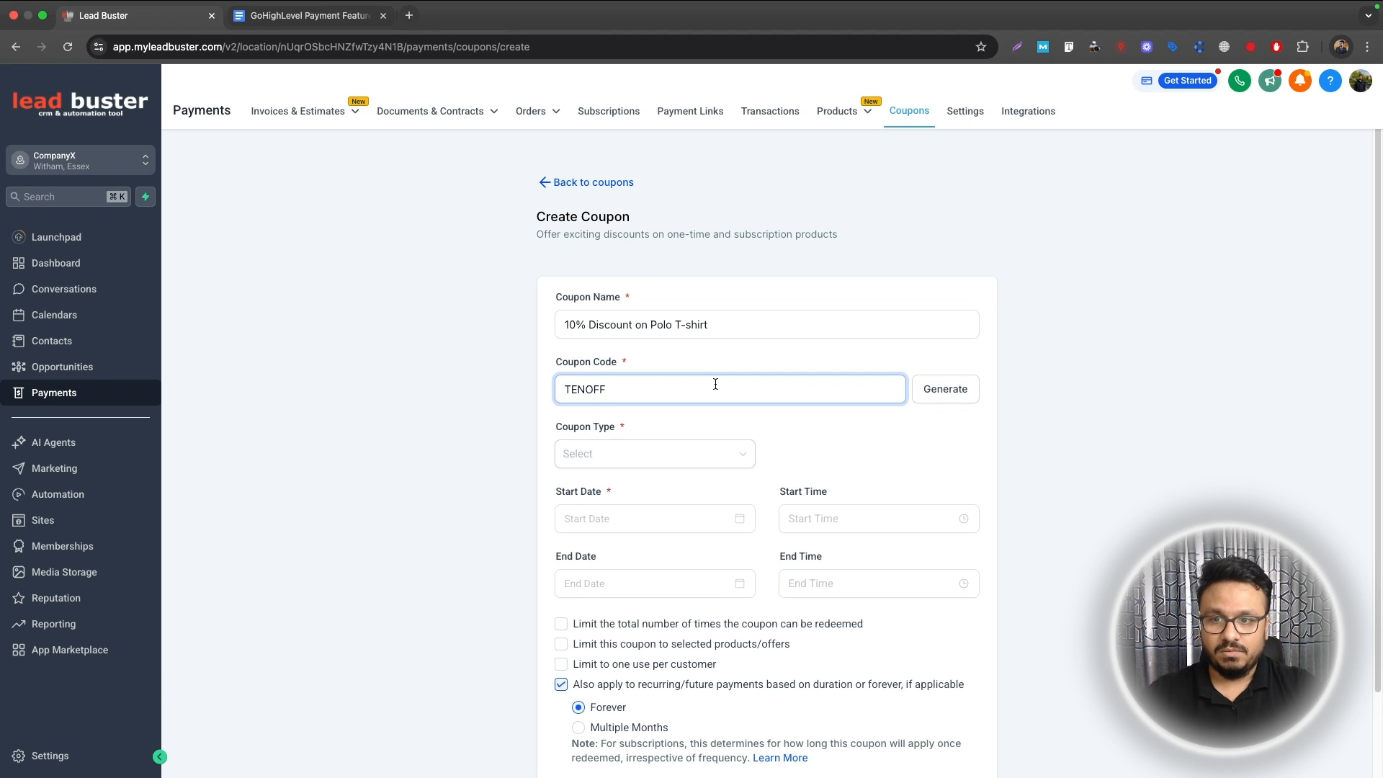
Step: Set the coupon type to Percentage Coupon offering a 10% discount
left_click(659, 457)
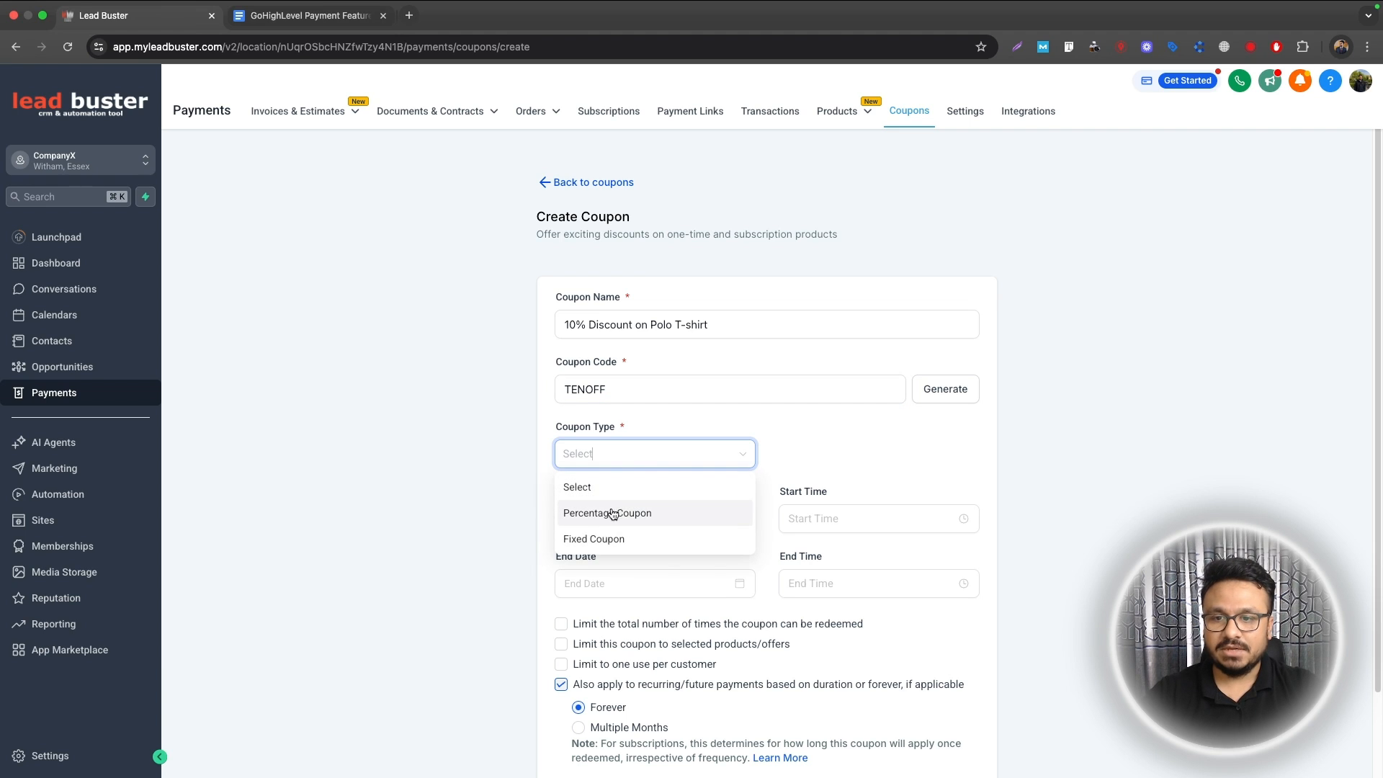
left_click(612, 513)
left_click(639, 456)
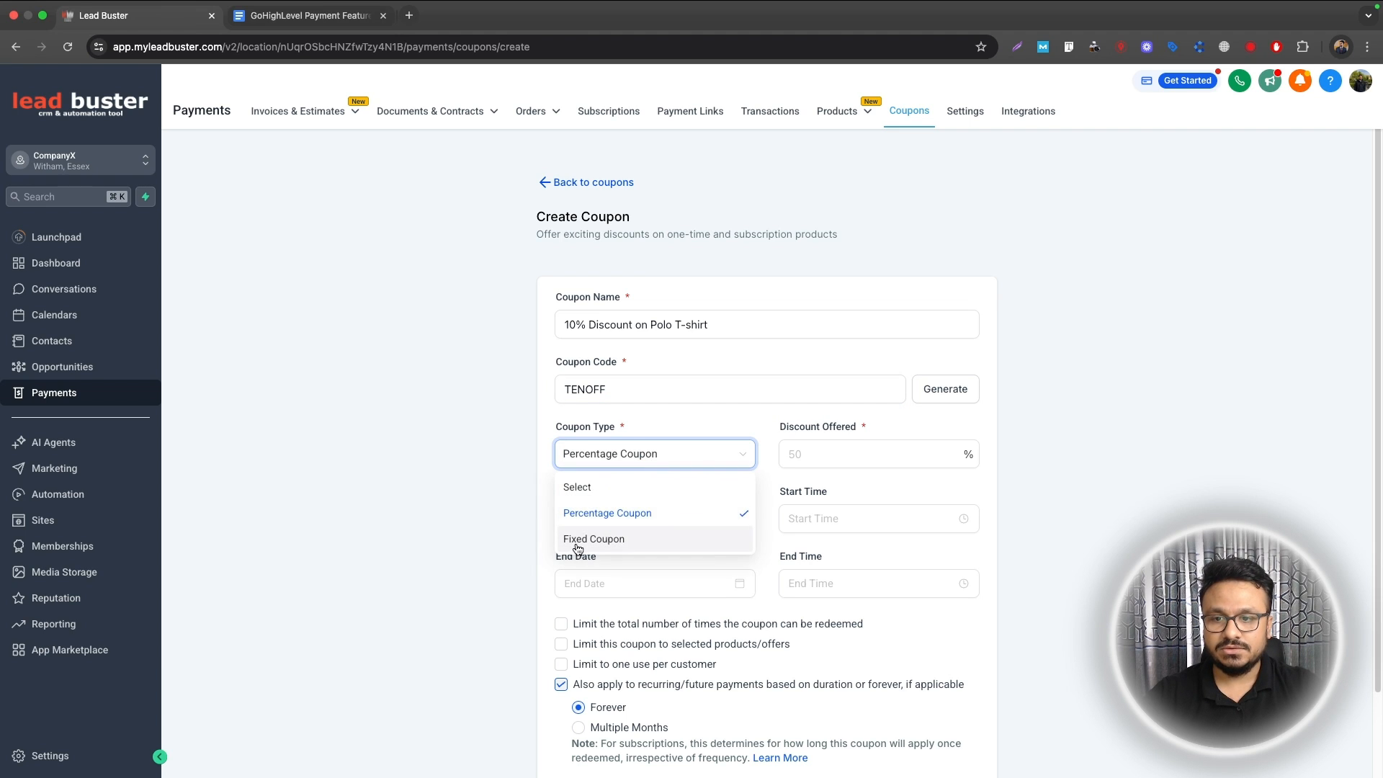
left_click(580, 540)
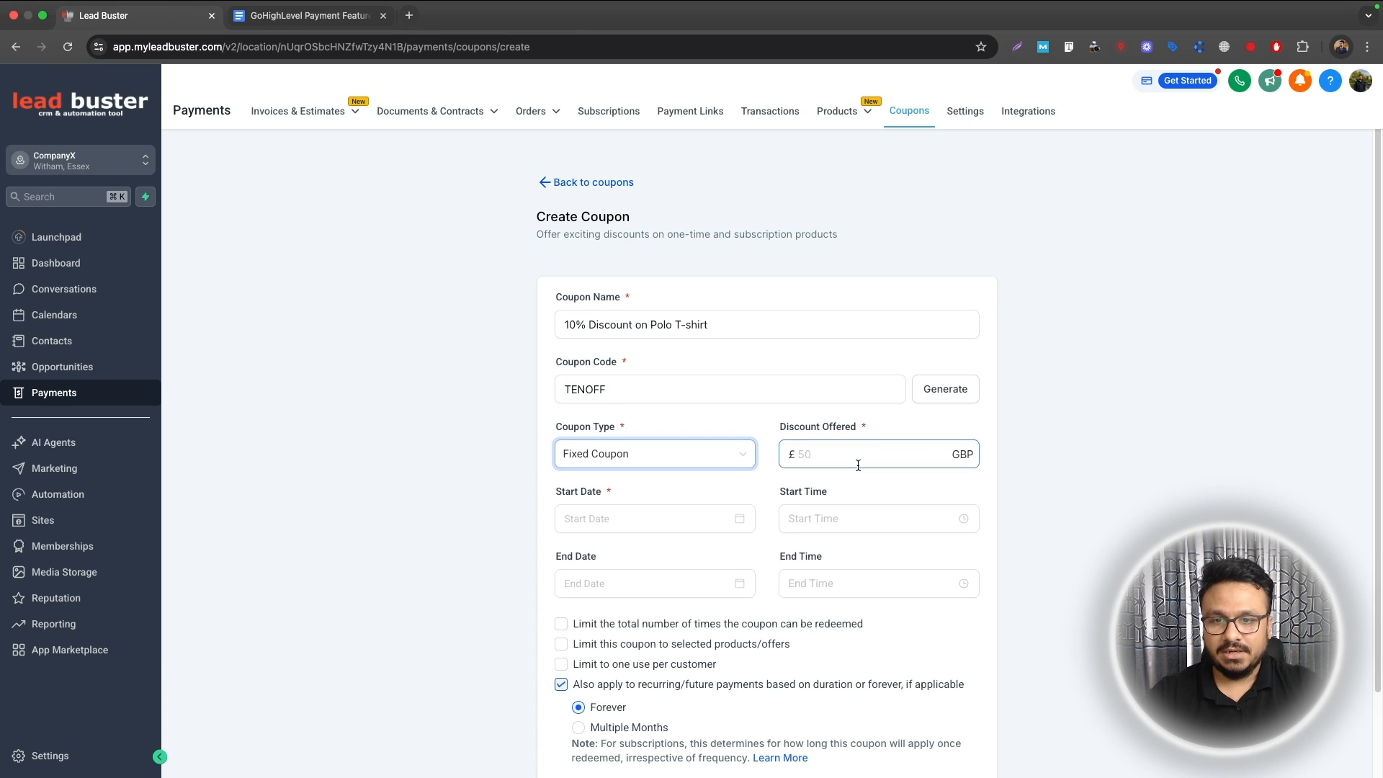
left_click(713, 454)
left_click(630, 515)
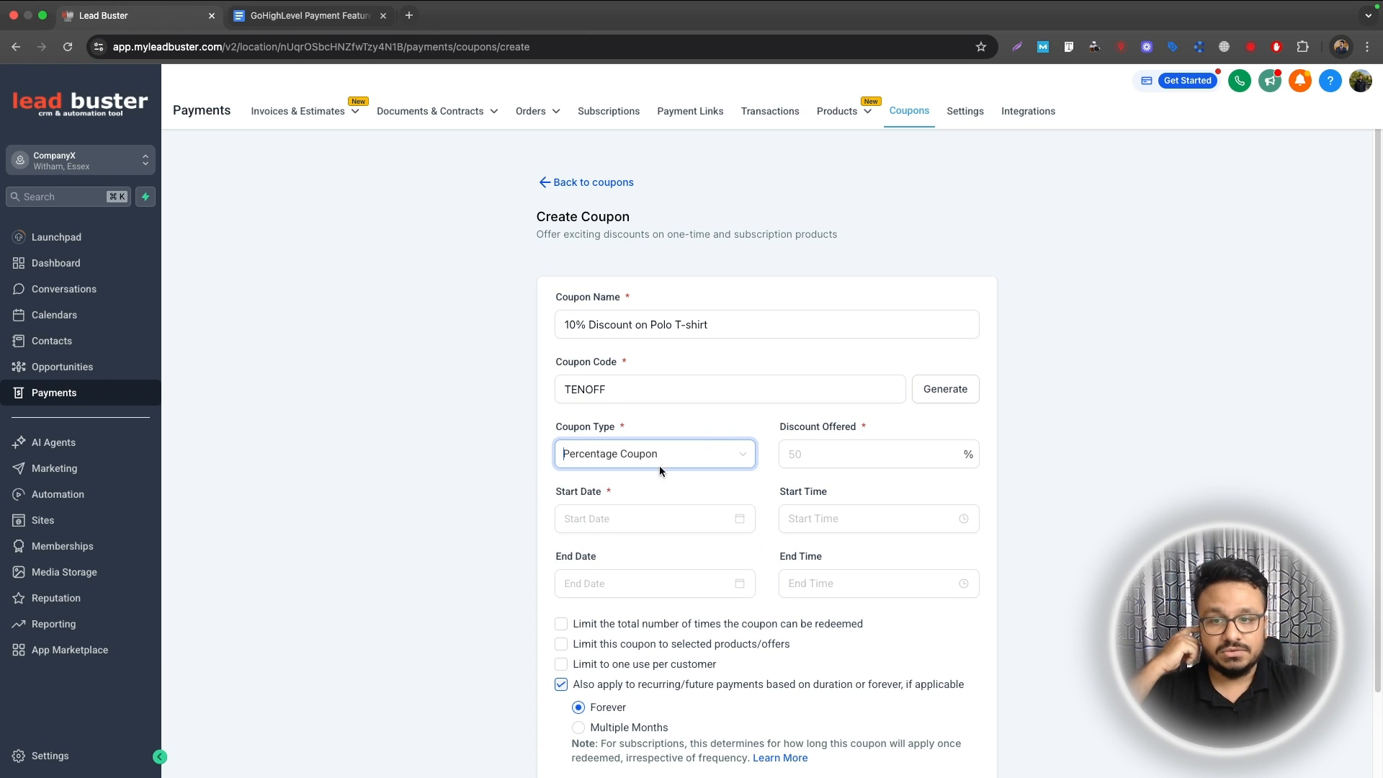
left_click(853, 453)
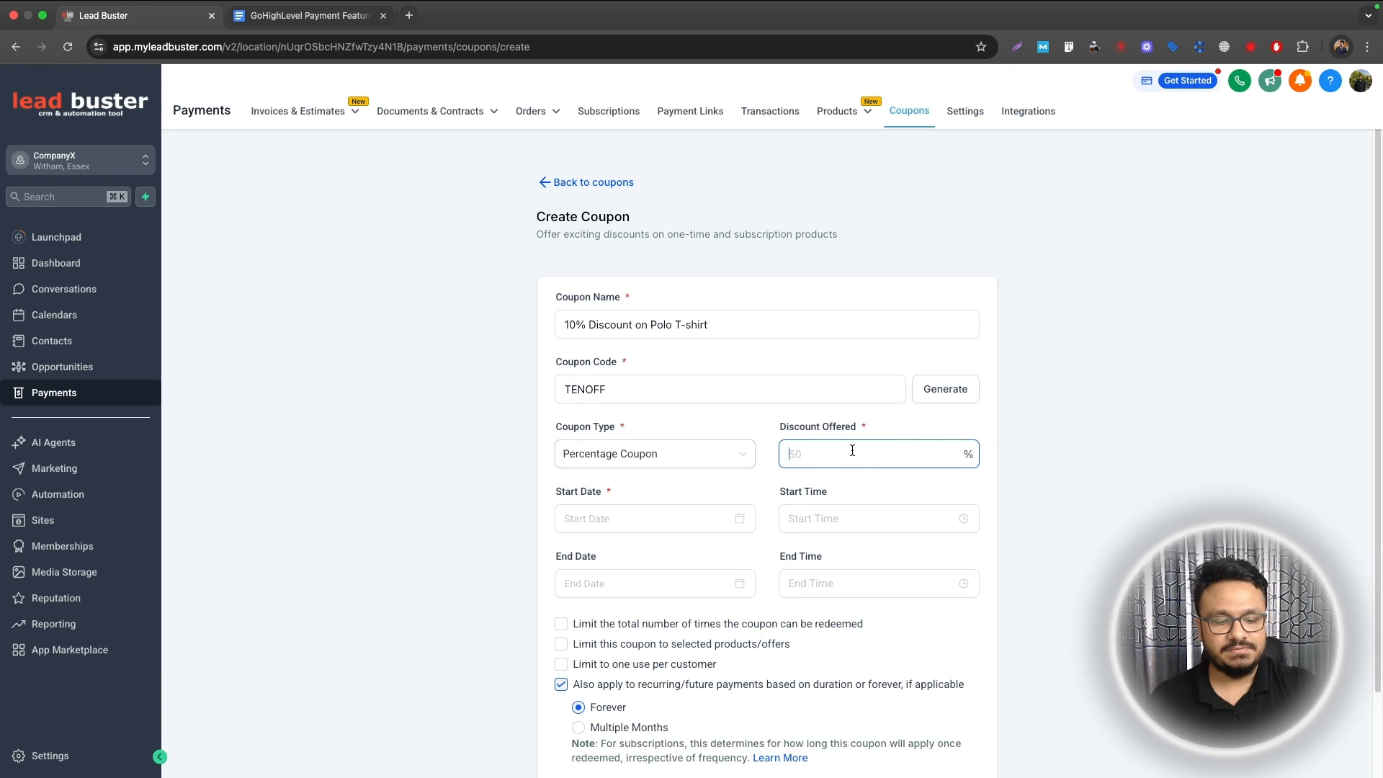
Step: Set the coupon start to May 19, 2025 at 12:00 AM
left_click(589, 530)
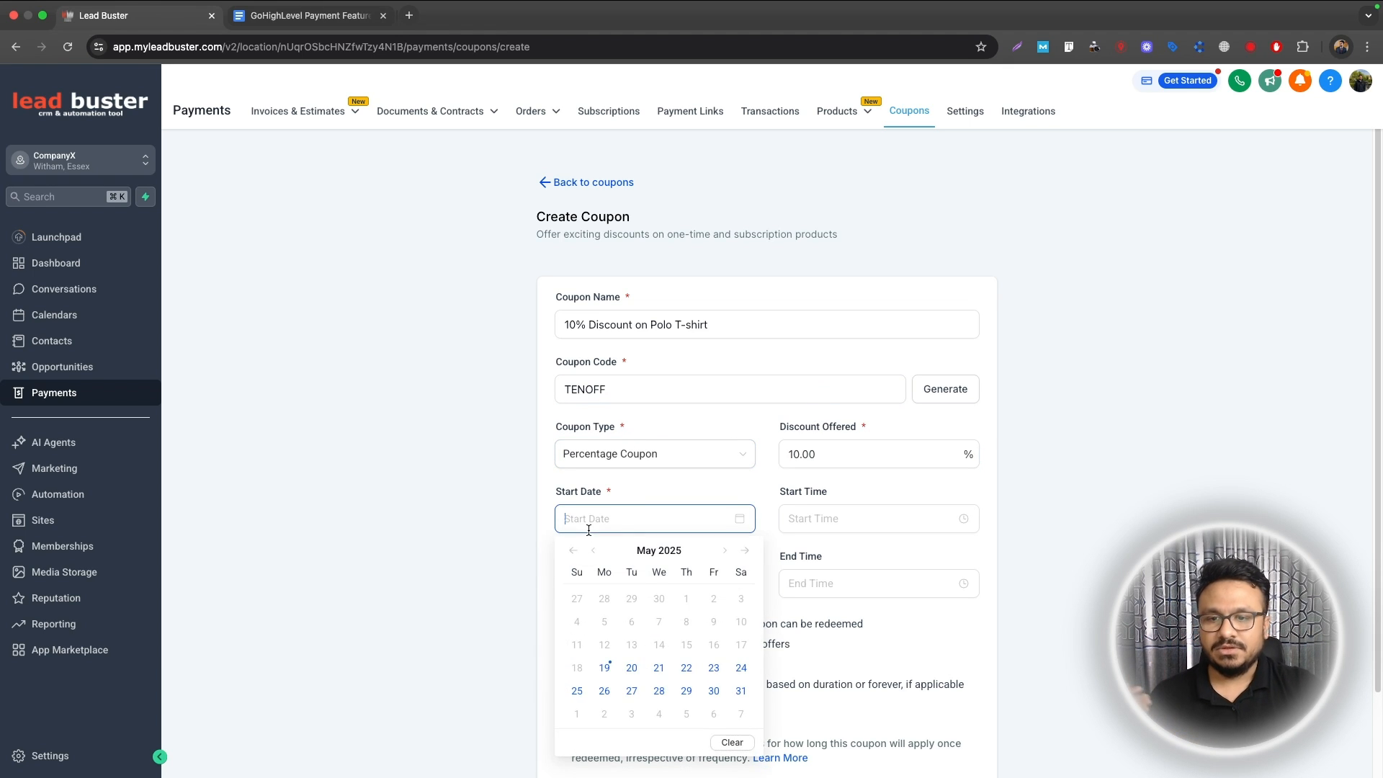
left_click(609, 669)
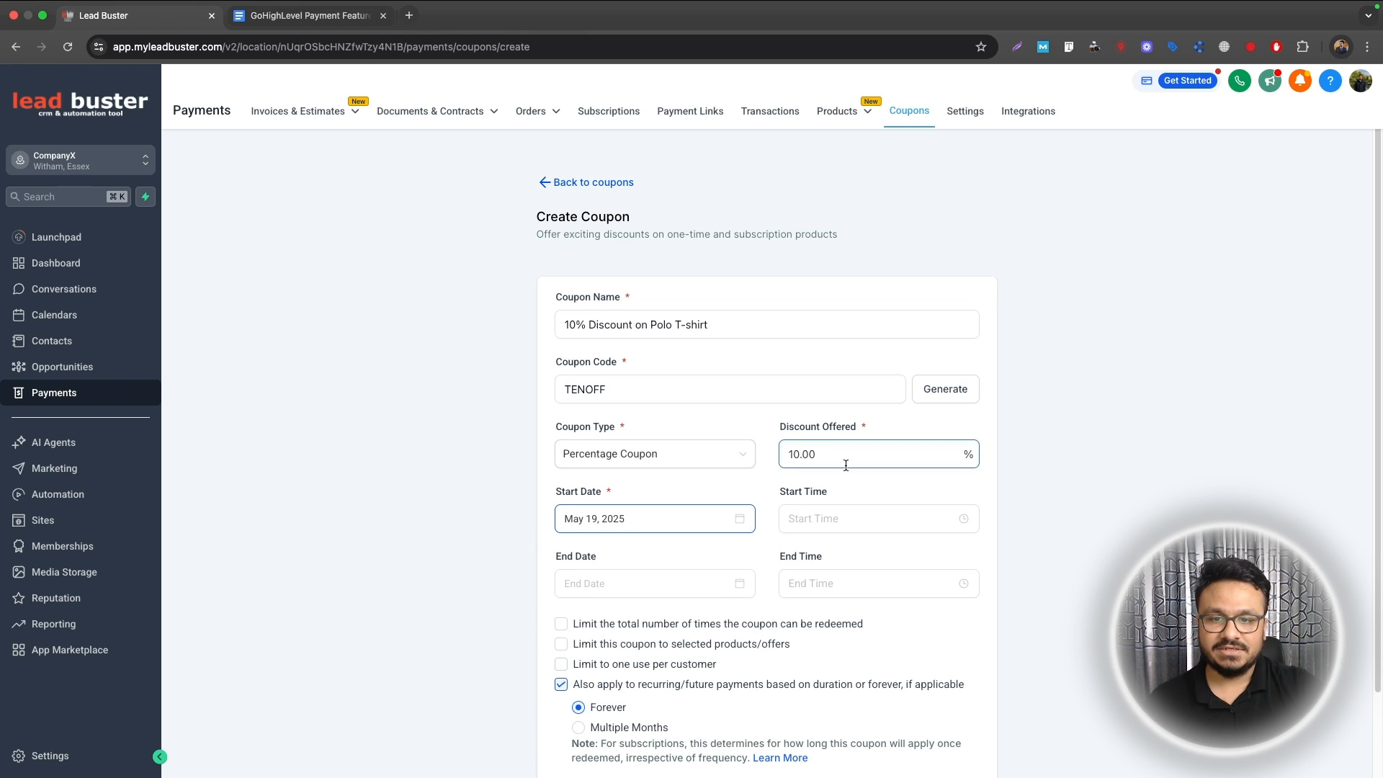
left_click(796, 518)
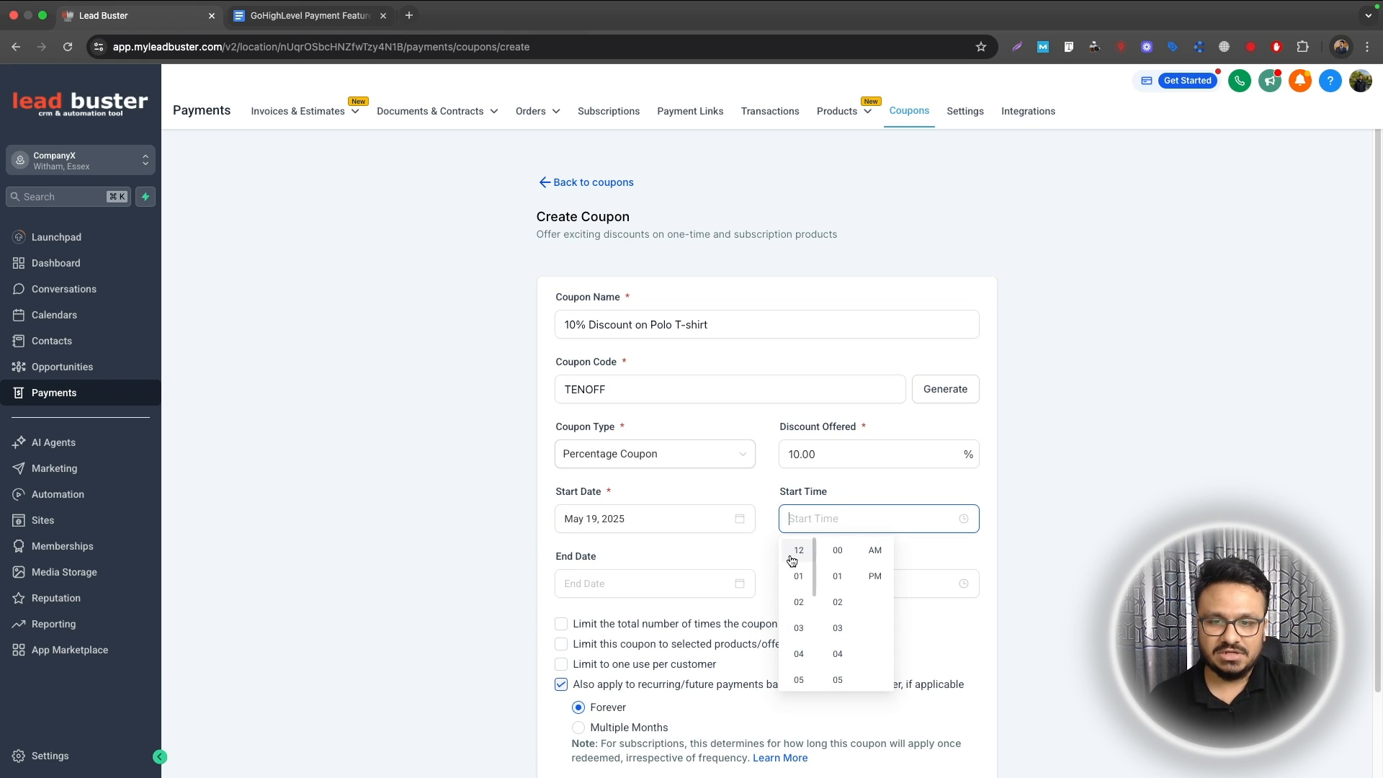
left_click(847, 556)
scroll(874, 558, "up", 1)
left_click(875, 556)
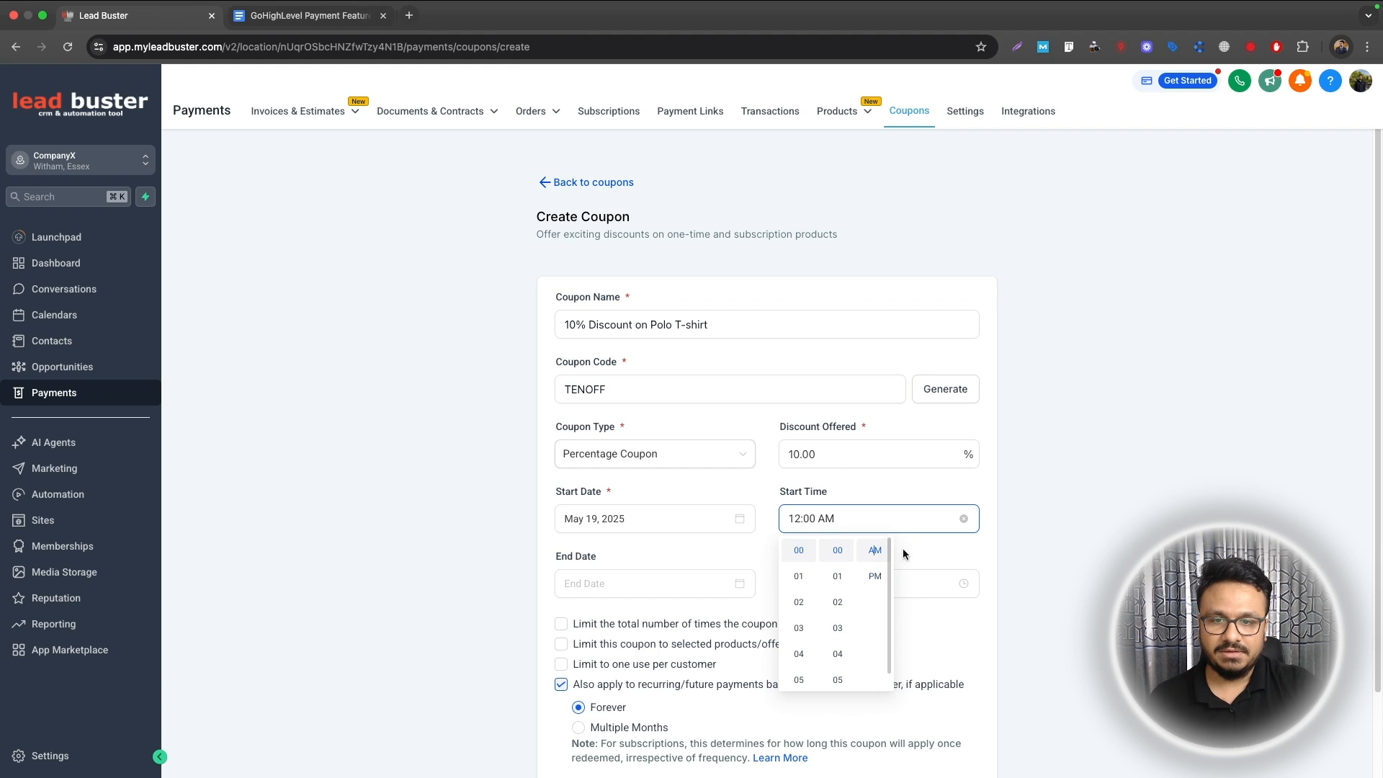
left_click(906, 556)
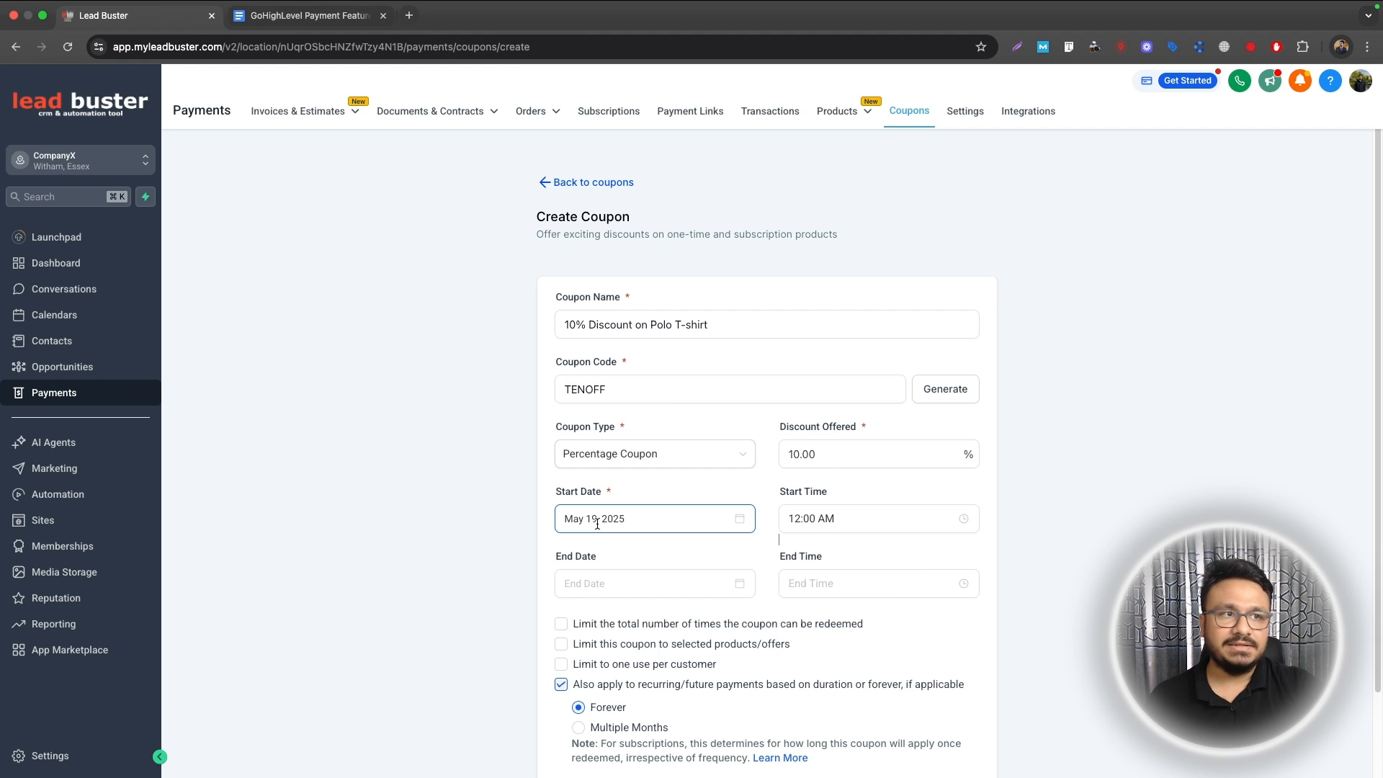
Step: Set the coupon end to May 31, 2025 at 11:59 PM
left_click(609, 581)
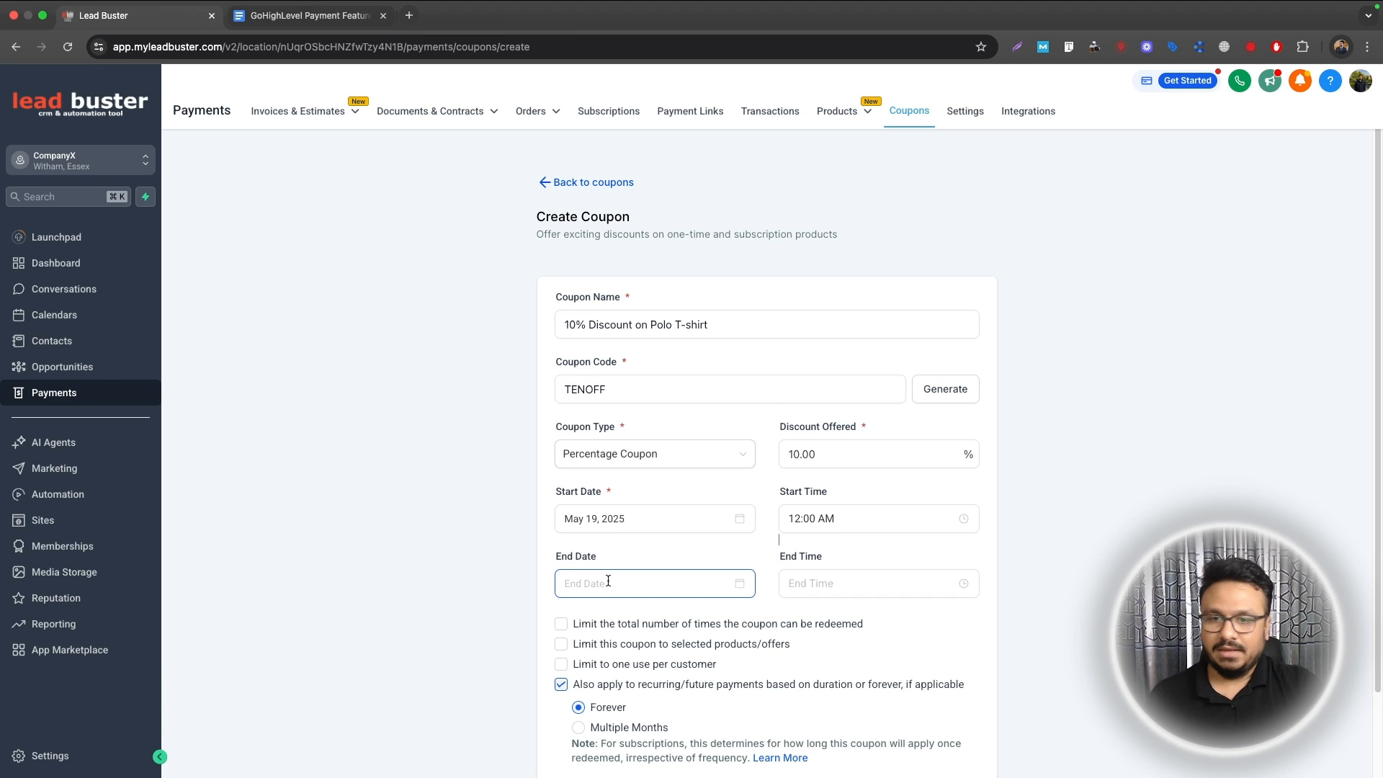
left_click(740, 503)
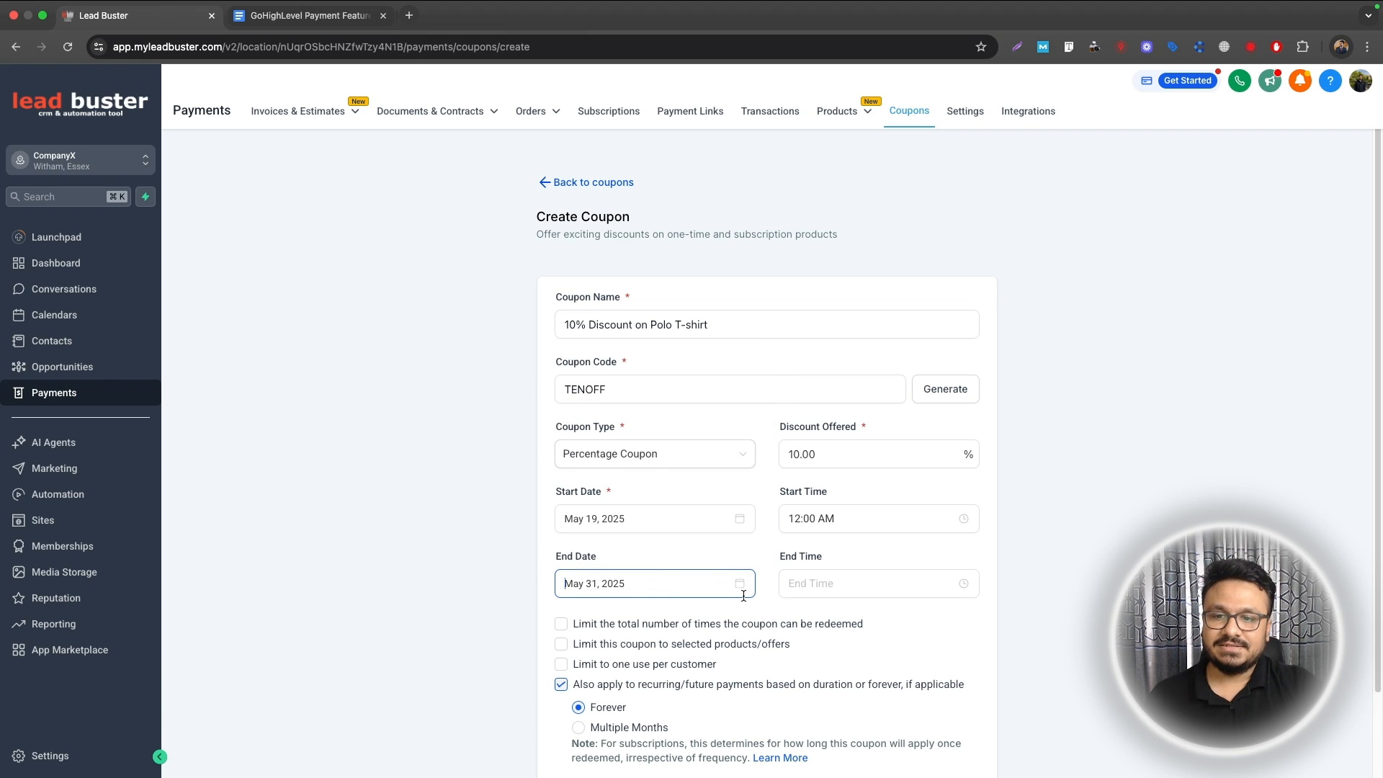
left_click(792, 582)
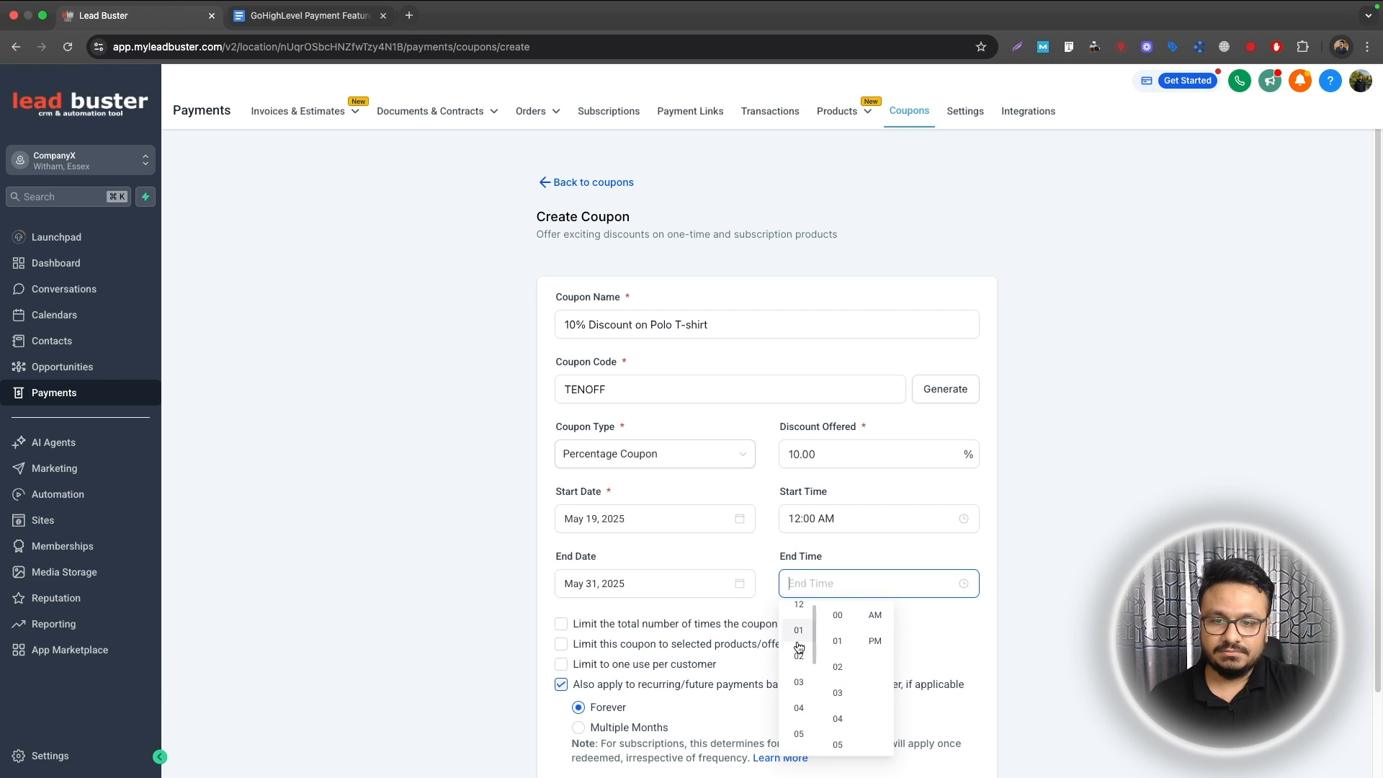
scroll(798, 646, "down", 3)
left_click(799, 637)
scroll(832, 673, "down", 10)
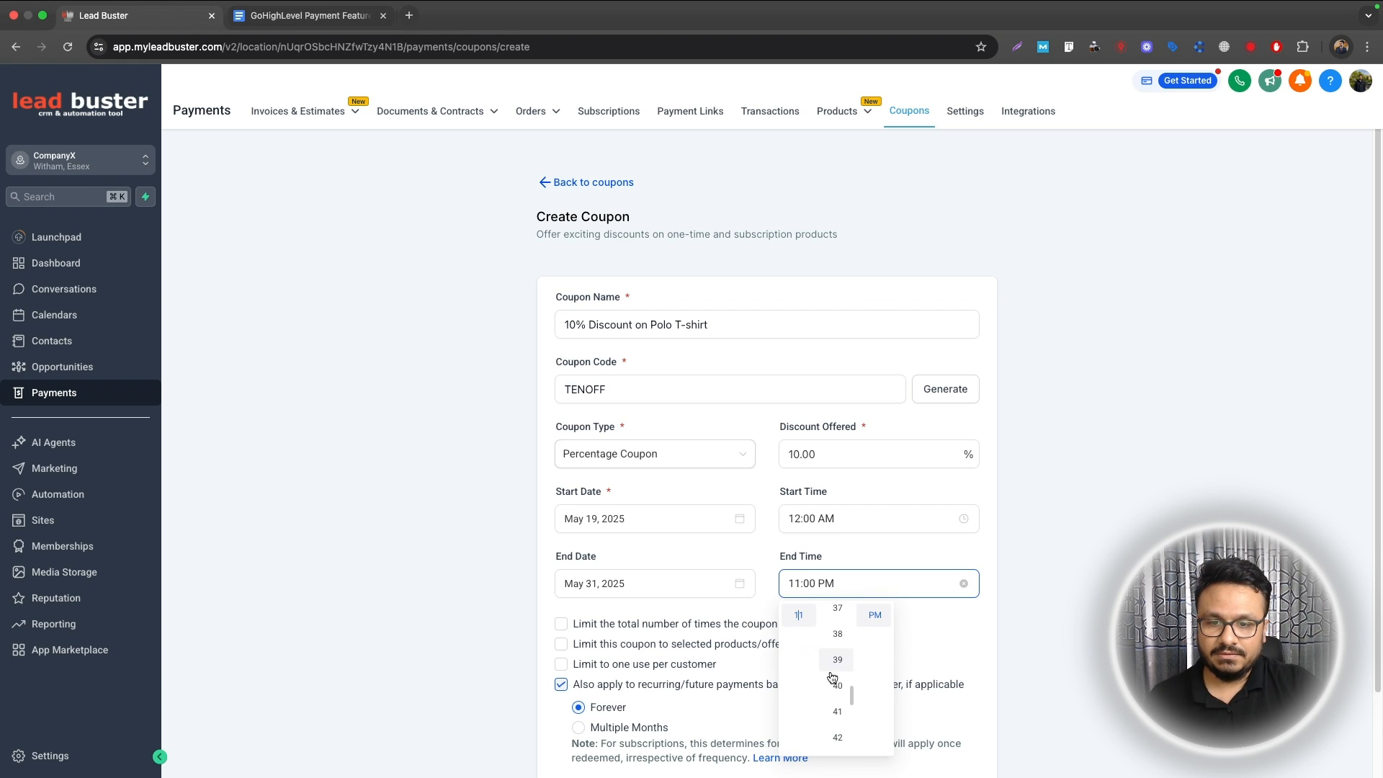
scroll(832, 678, "down", 6)
left_click(836, 624)
left_click(905, 620)
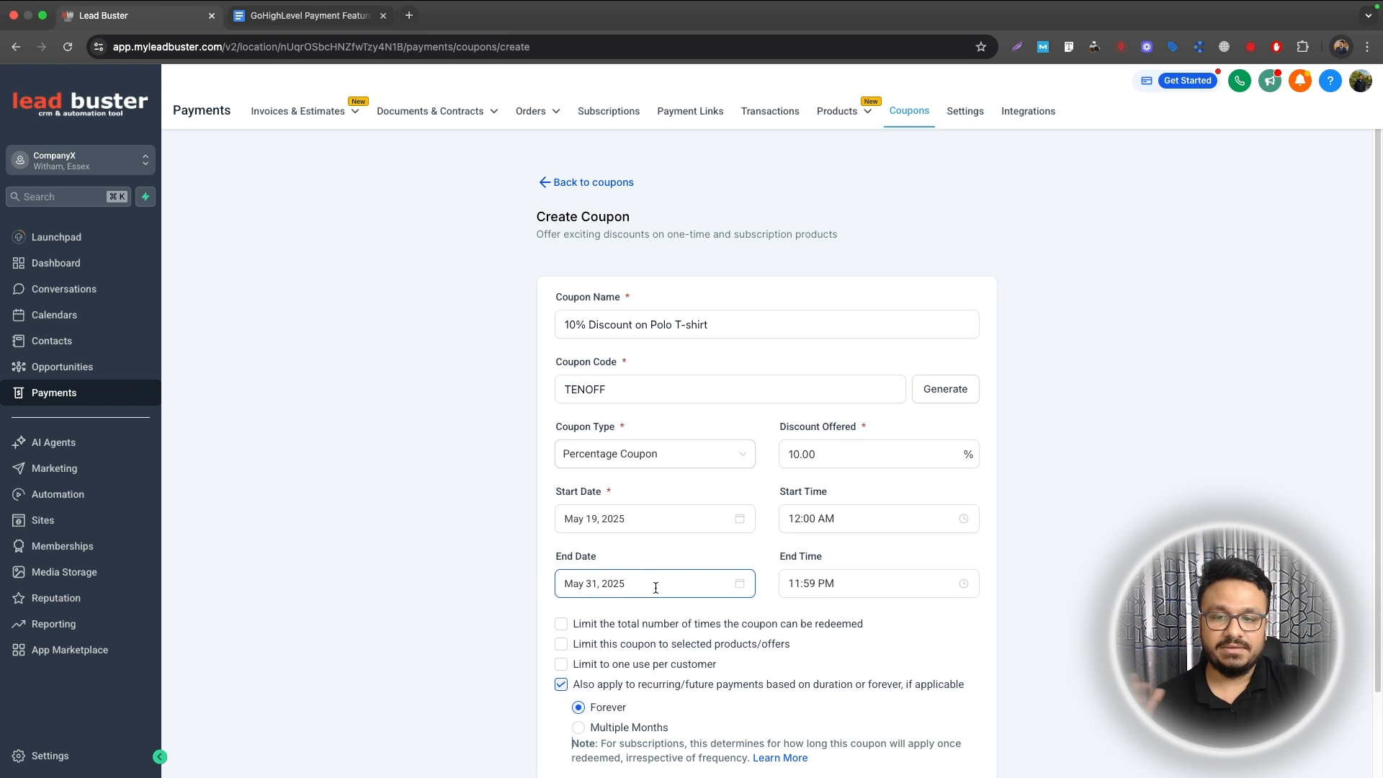
scroll(655, 587, "down", 3)
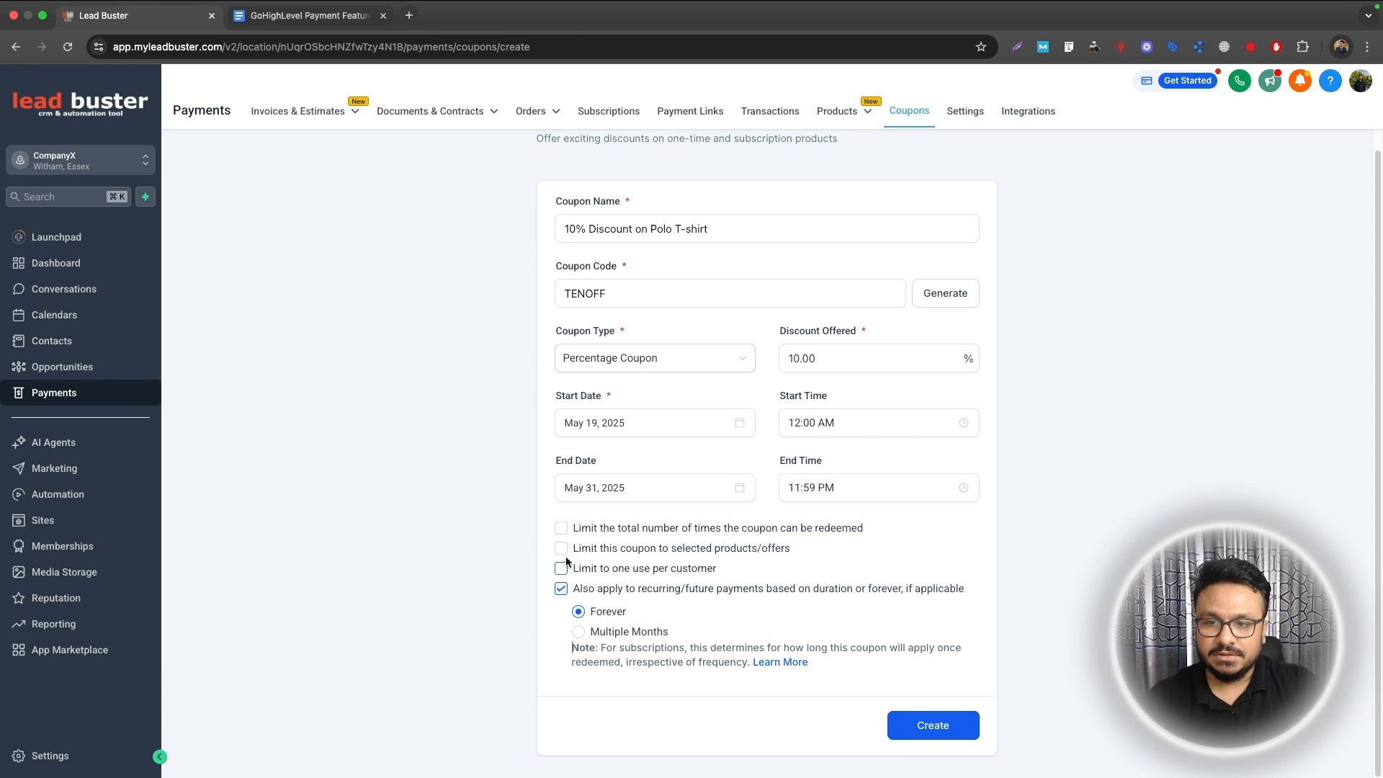
Step: Limit the coupon to Black Polo T-shirt, one use per customer, and create it
left_click(706, 555)
left_click(692, 585)
left_click(660, 641)
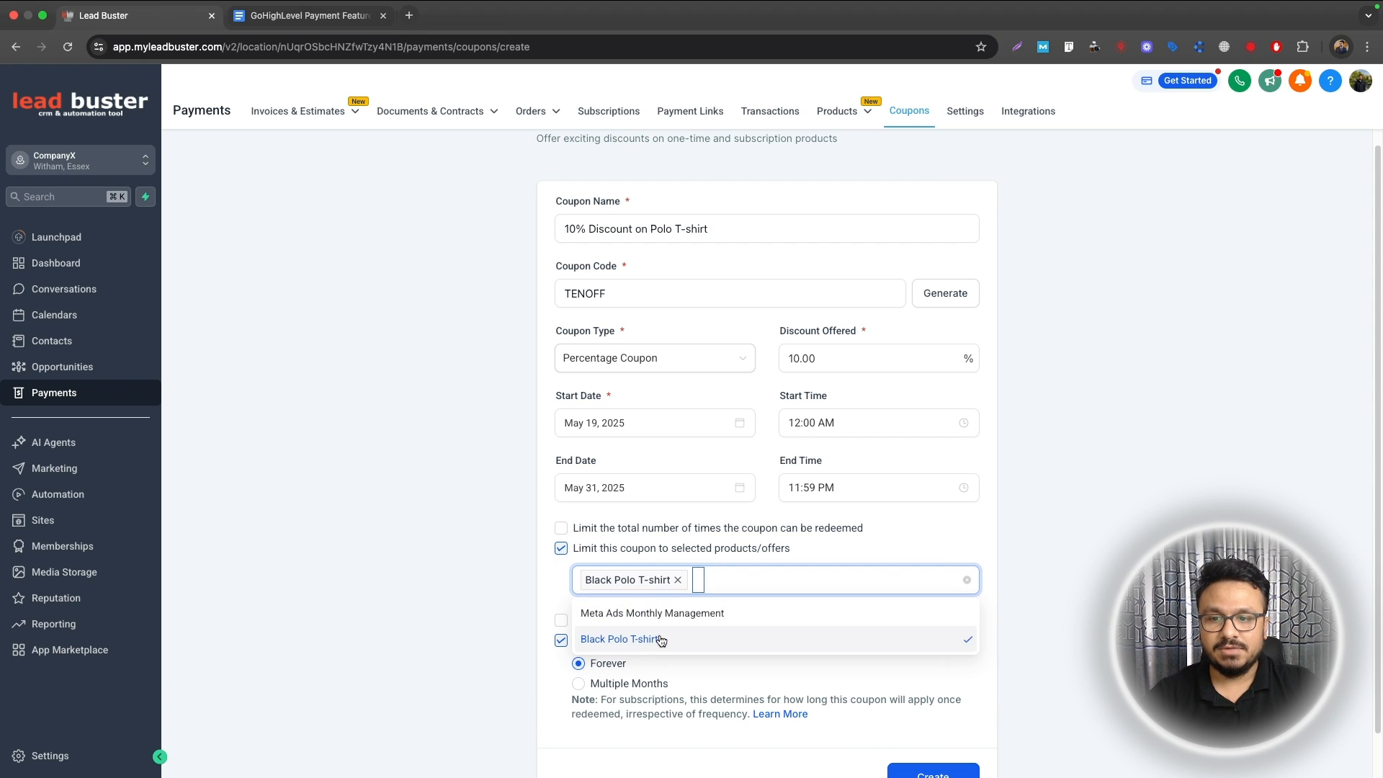
left_click(556, 604)
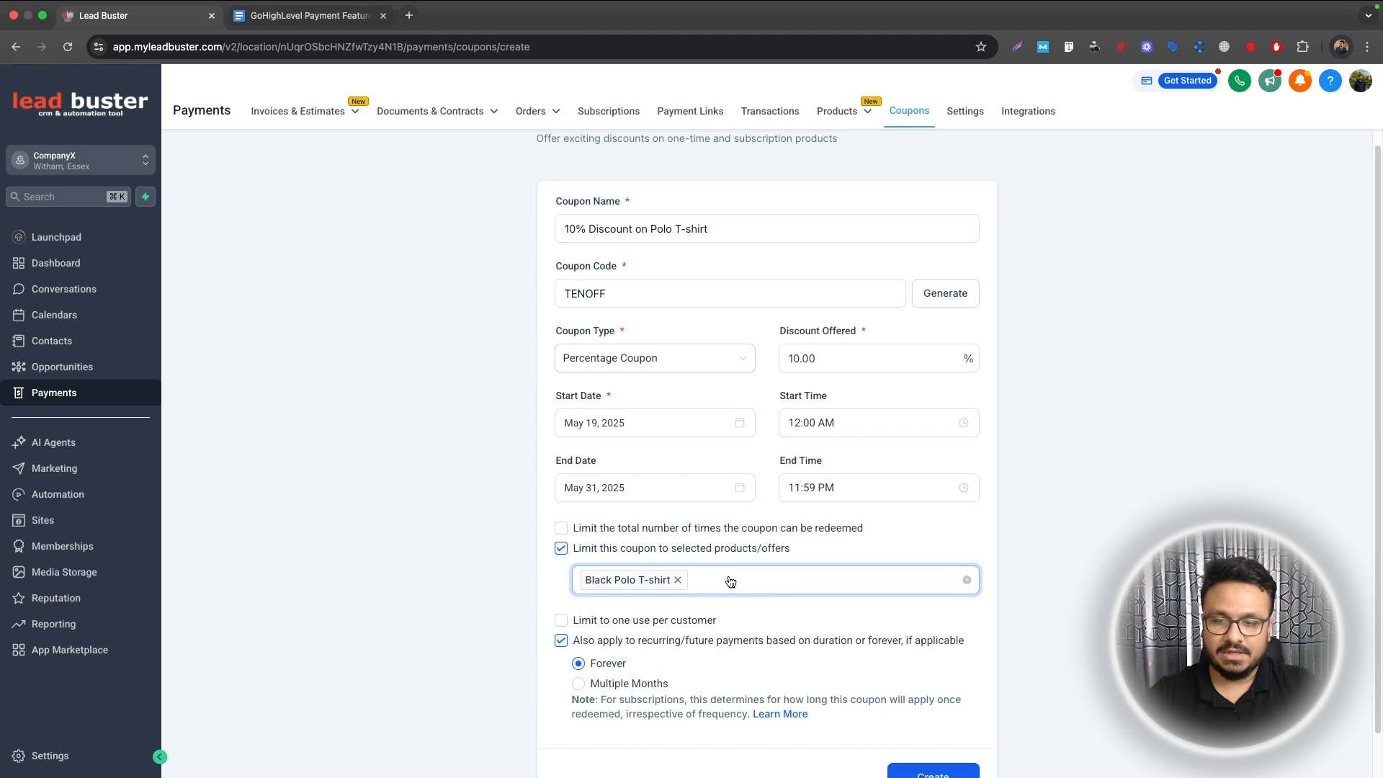
left_click(625, 625)
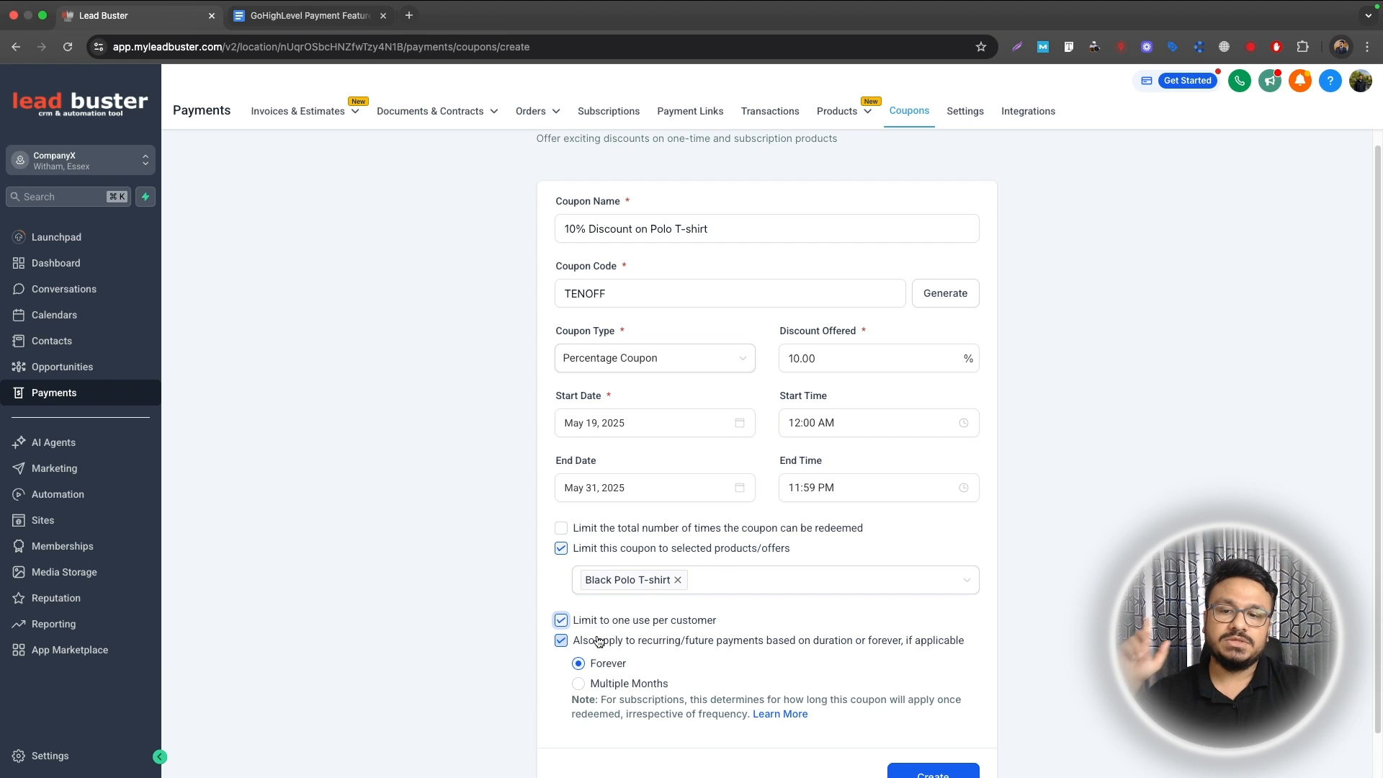
scroll(598, 627, "down", 1)
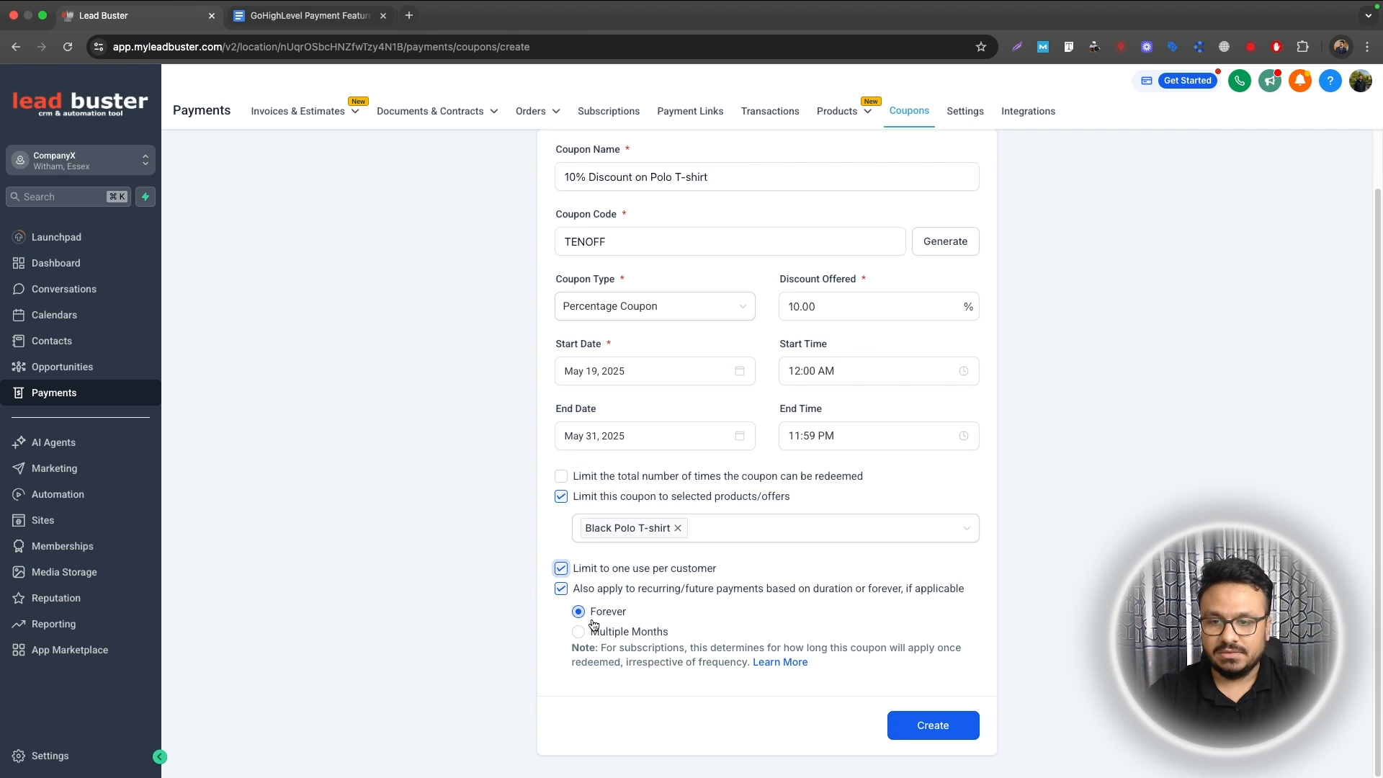
left_click(969, 732)
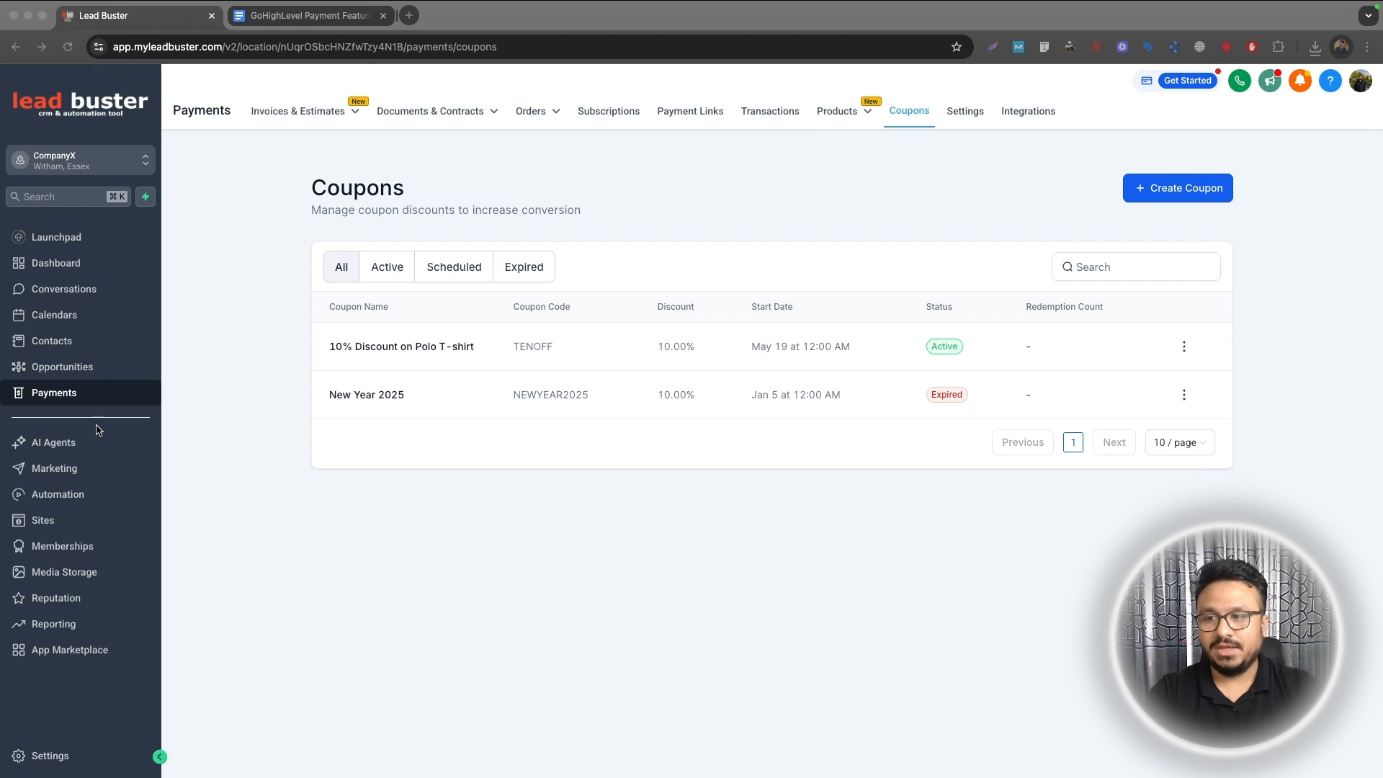
Step: Create a new funnel named 'Buy Black Polo T-shirt'
left_click(57, 531)
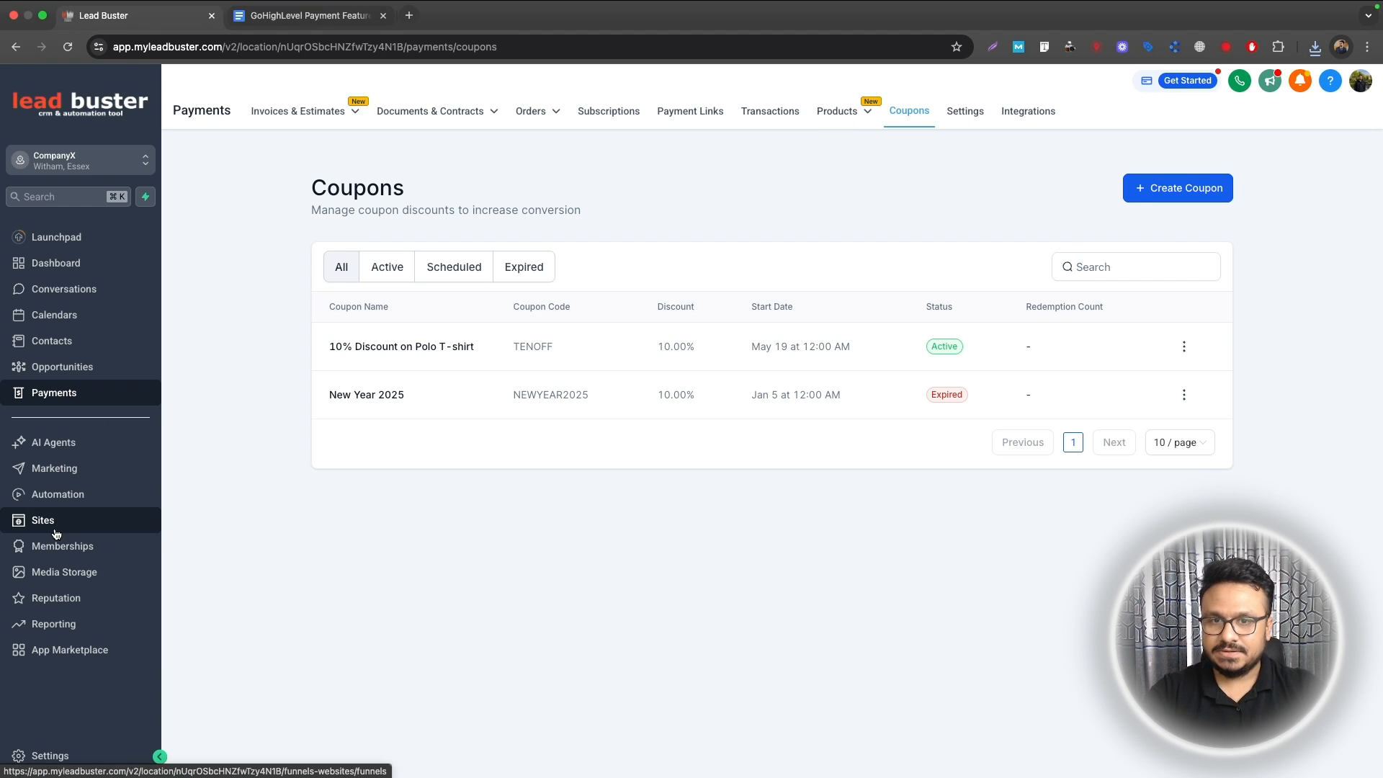
left_click(56, 533)
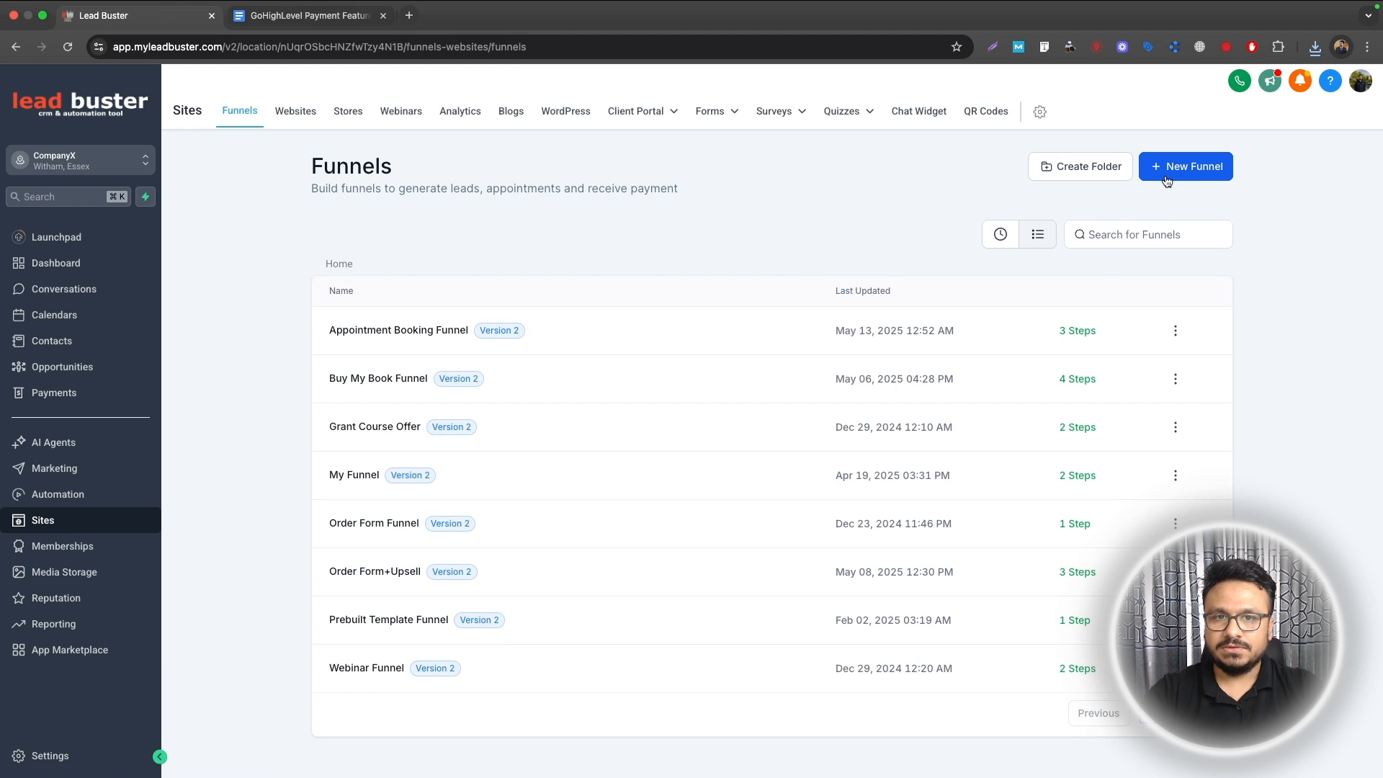
left_click(1167, 177)
left_click(513, 448)
type("Buy Black Polo")
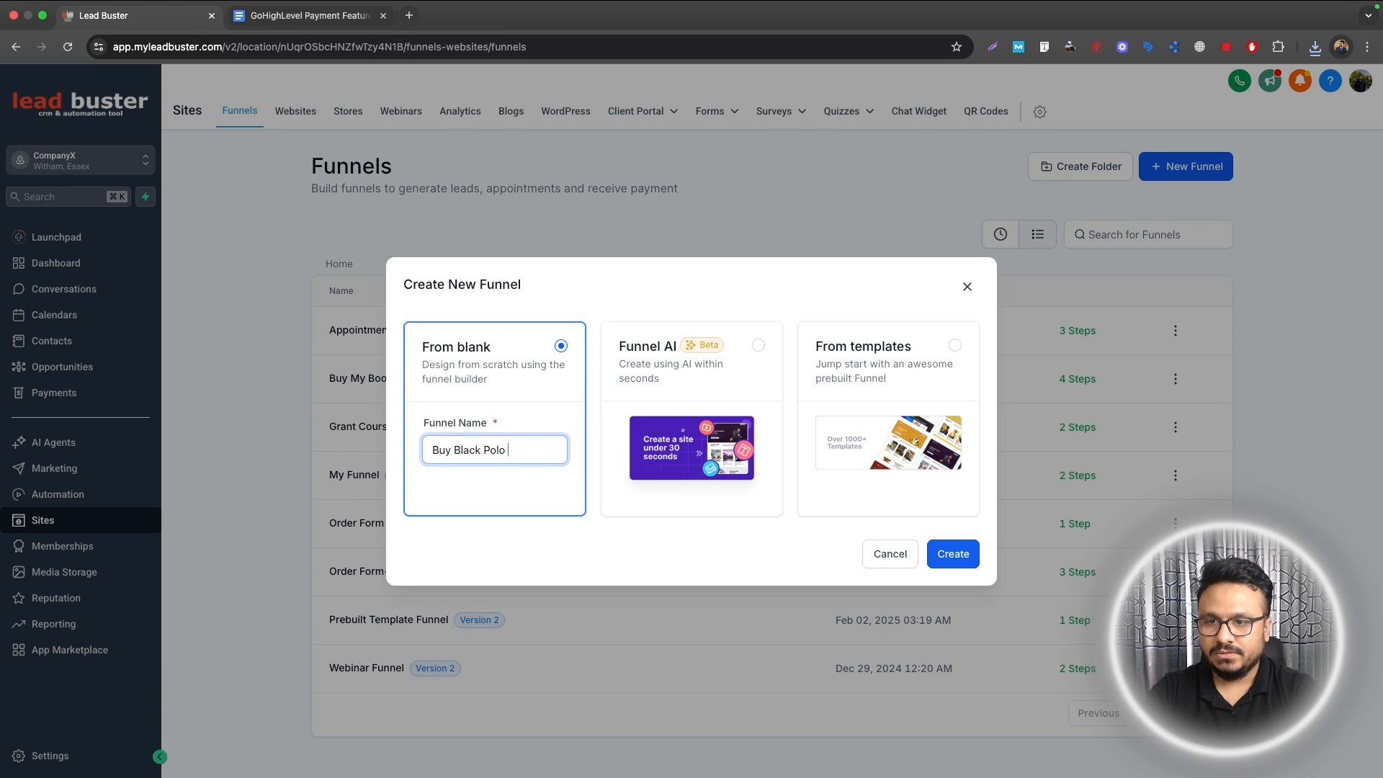
type(" T-shoi")
key("BackSpace")
key("BackSpace")
type("irt")
left_click(941, 556)
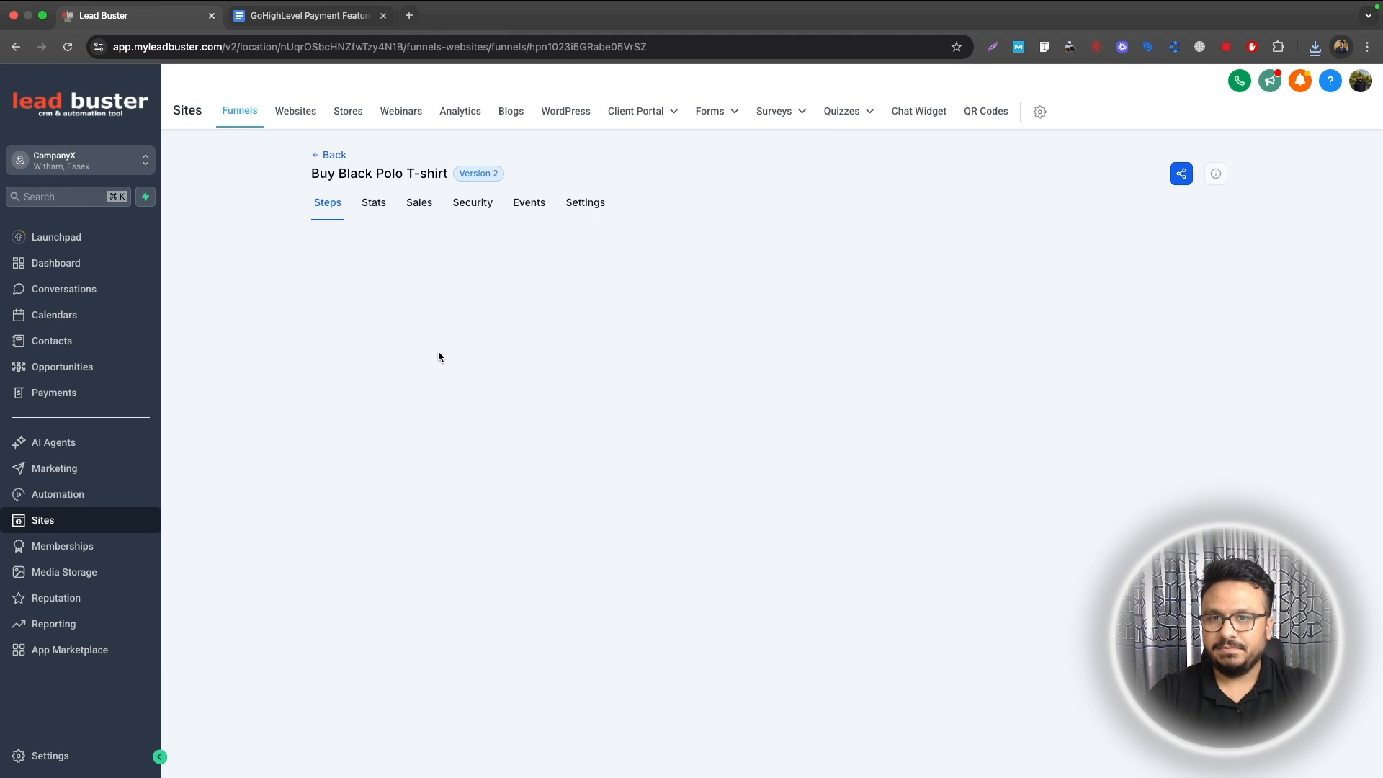
Step: Add a first funnel step with the page name 'Purchase Page'
left_click(436, 307)
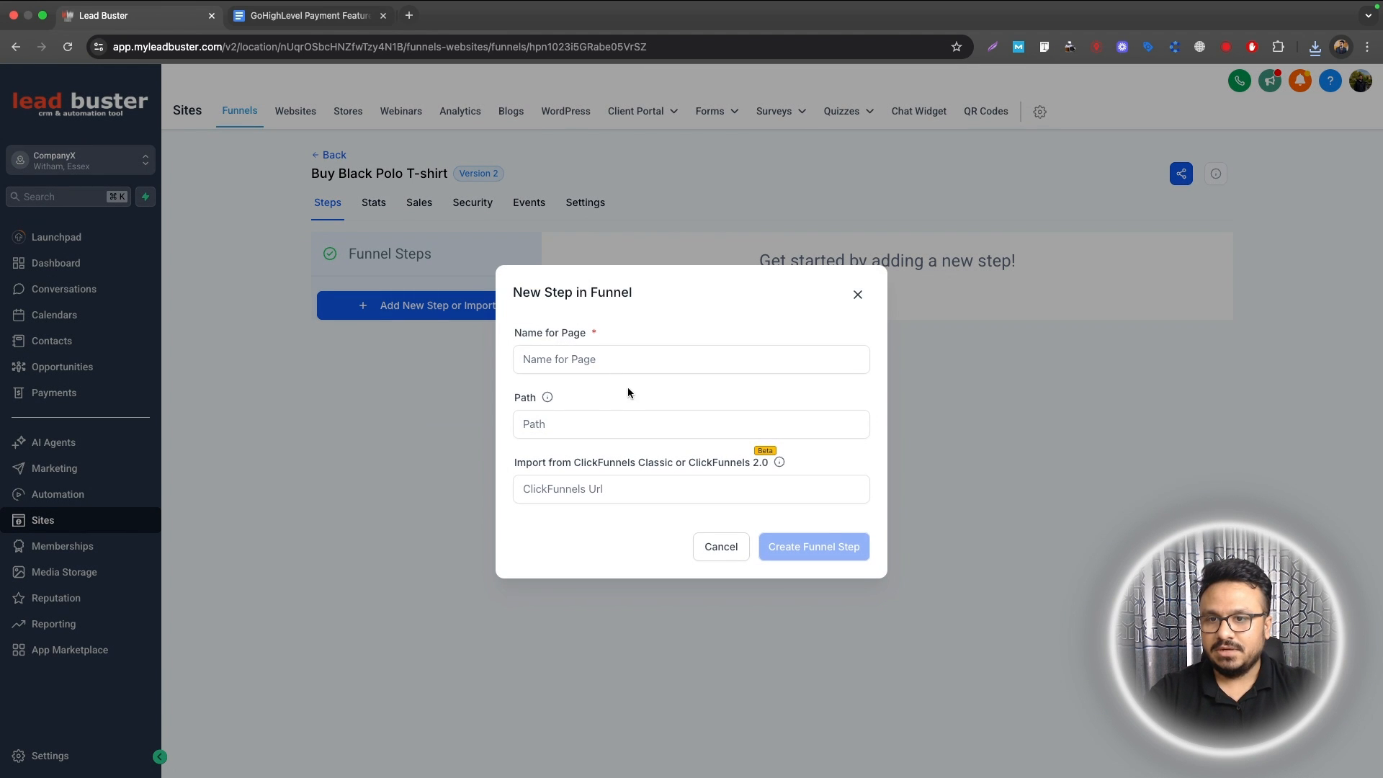
left_click(642, 359)
type("Purchase Page")
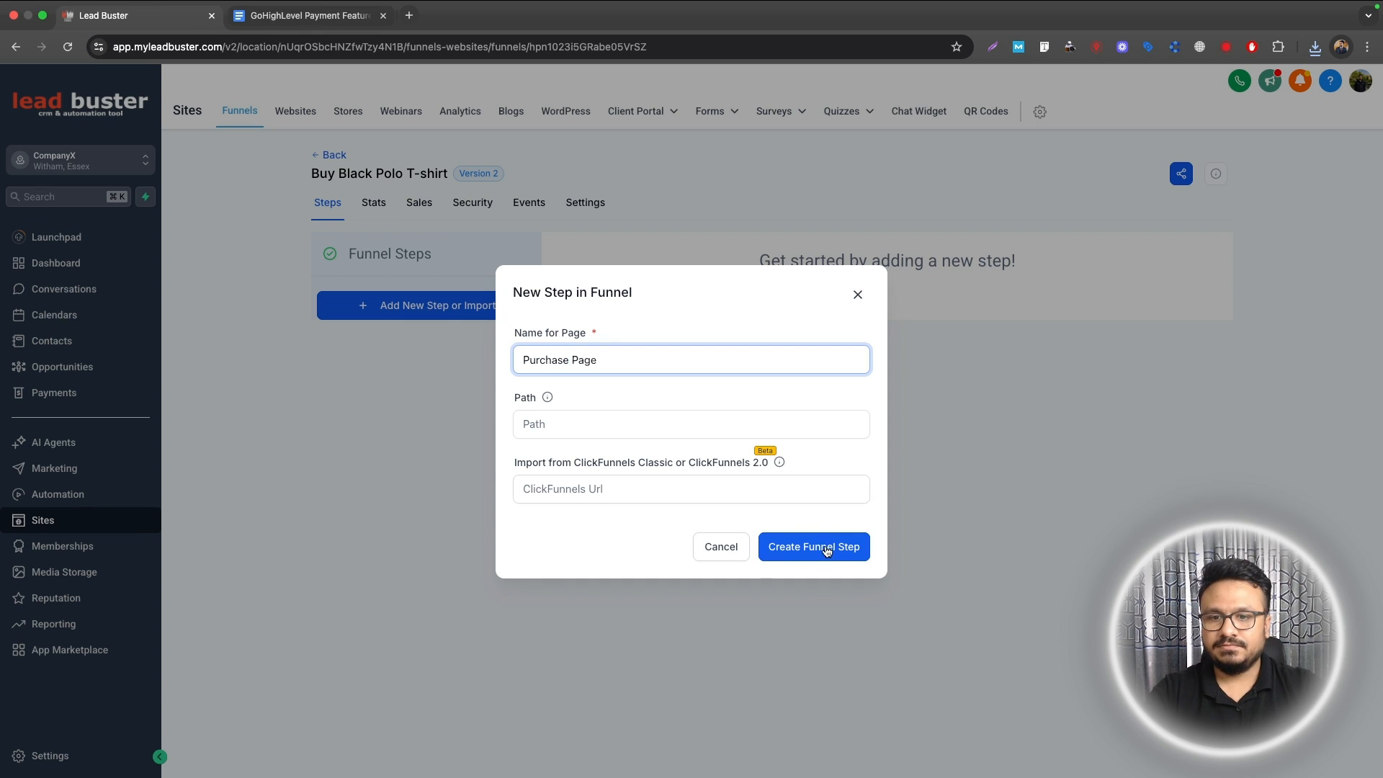
left_click(823, 551)
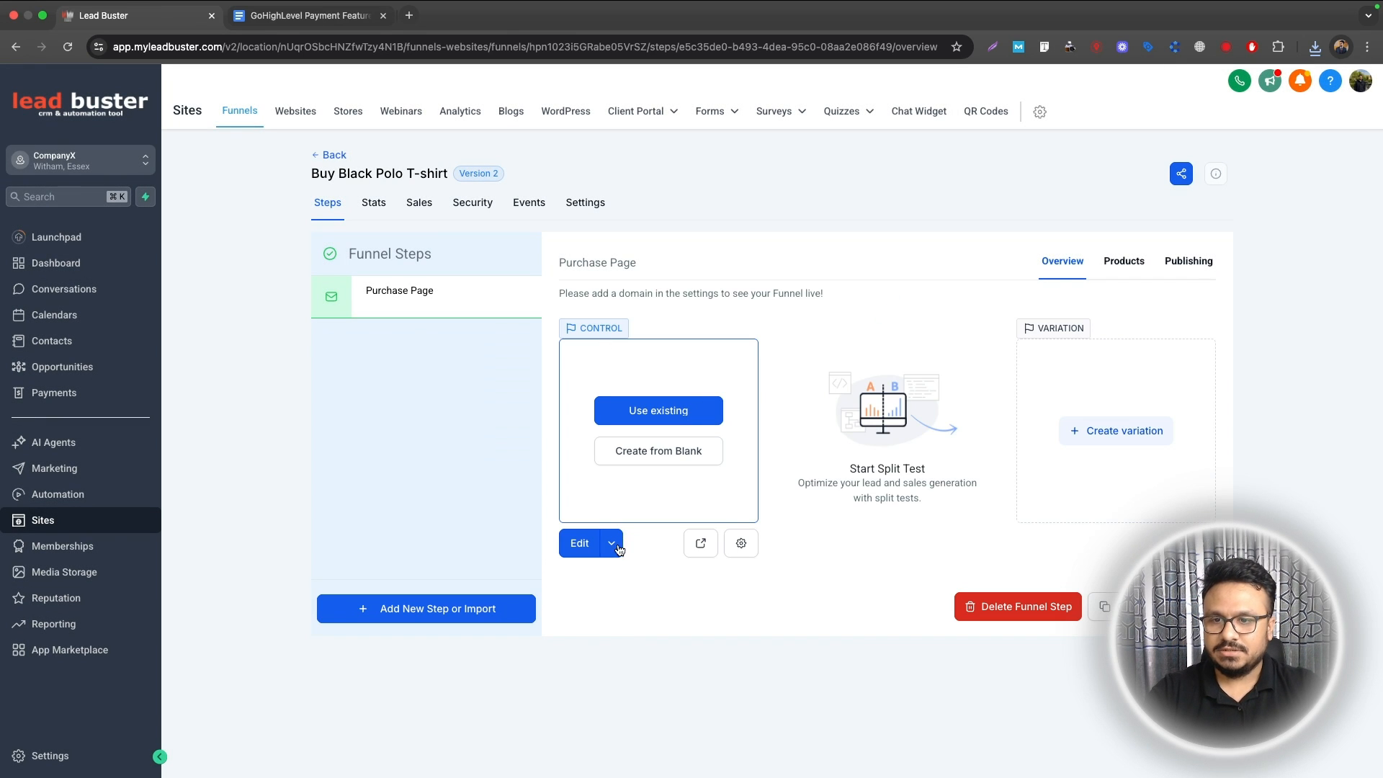
left_click(618, 550)
Step: In the page builder, add a Full Width section containing a 2 Column row
left_click(608, 513)
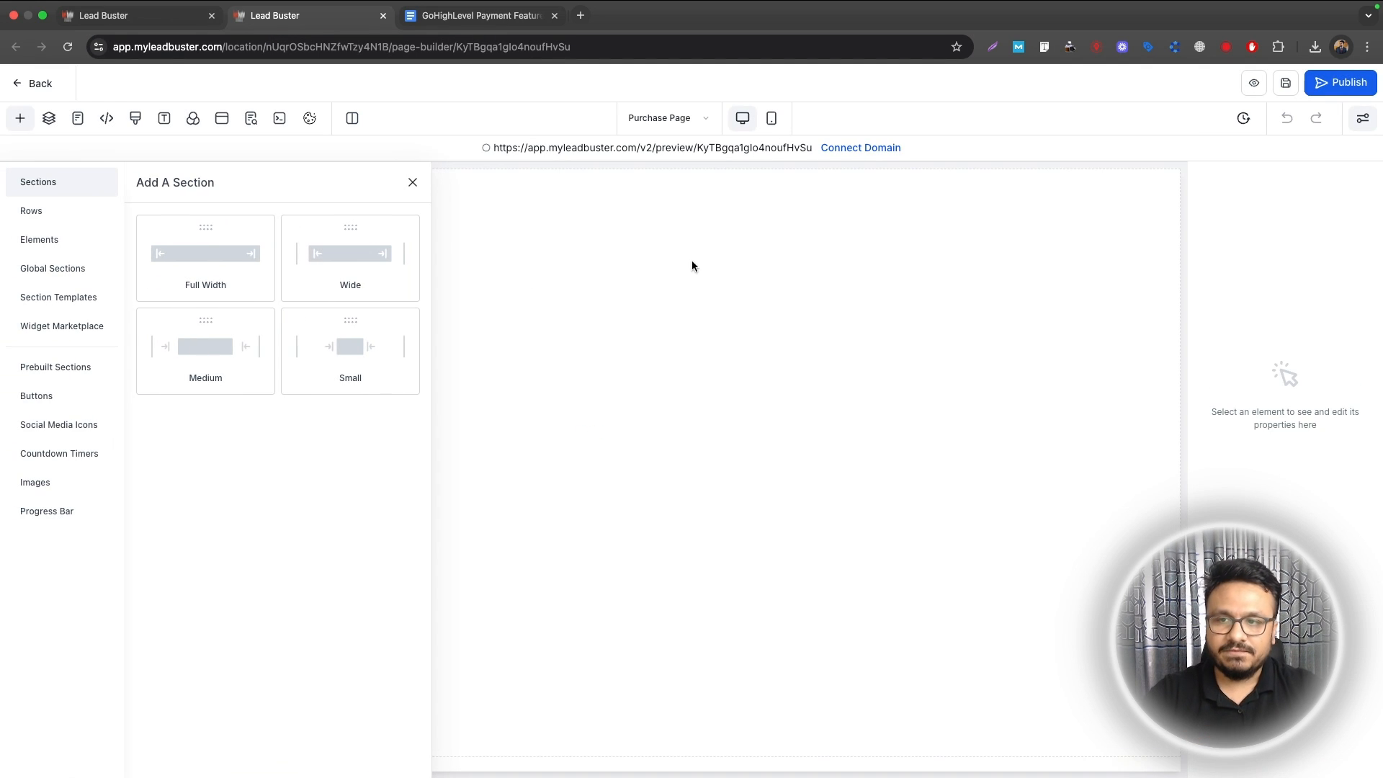
left_click(241, 272)
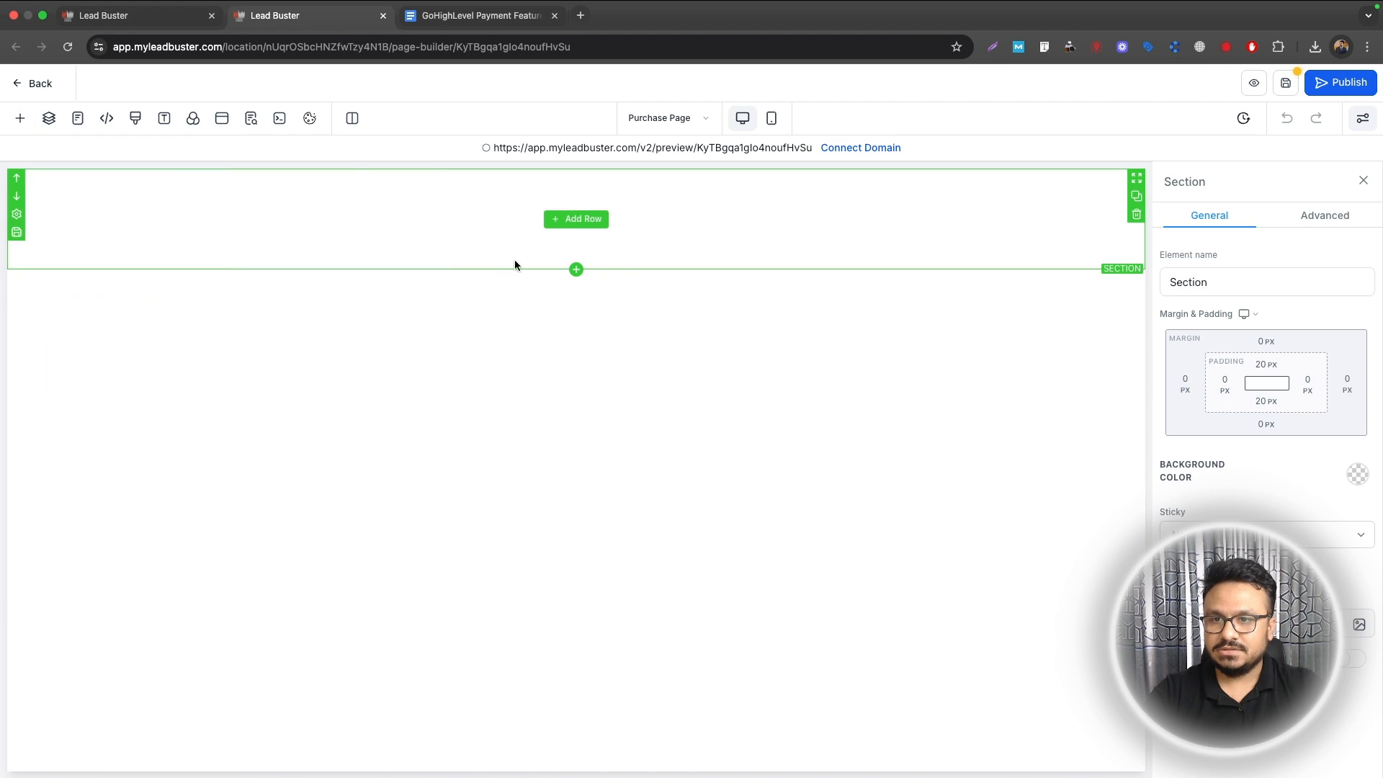
left_click(576, 219)
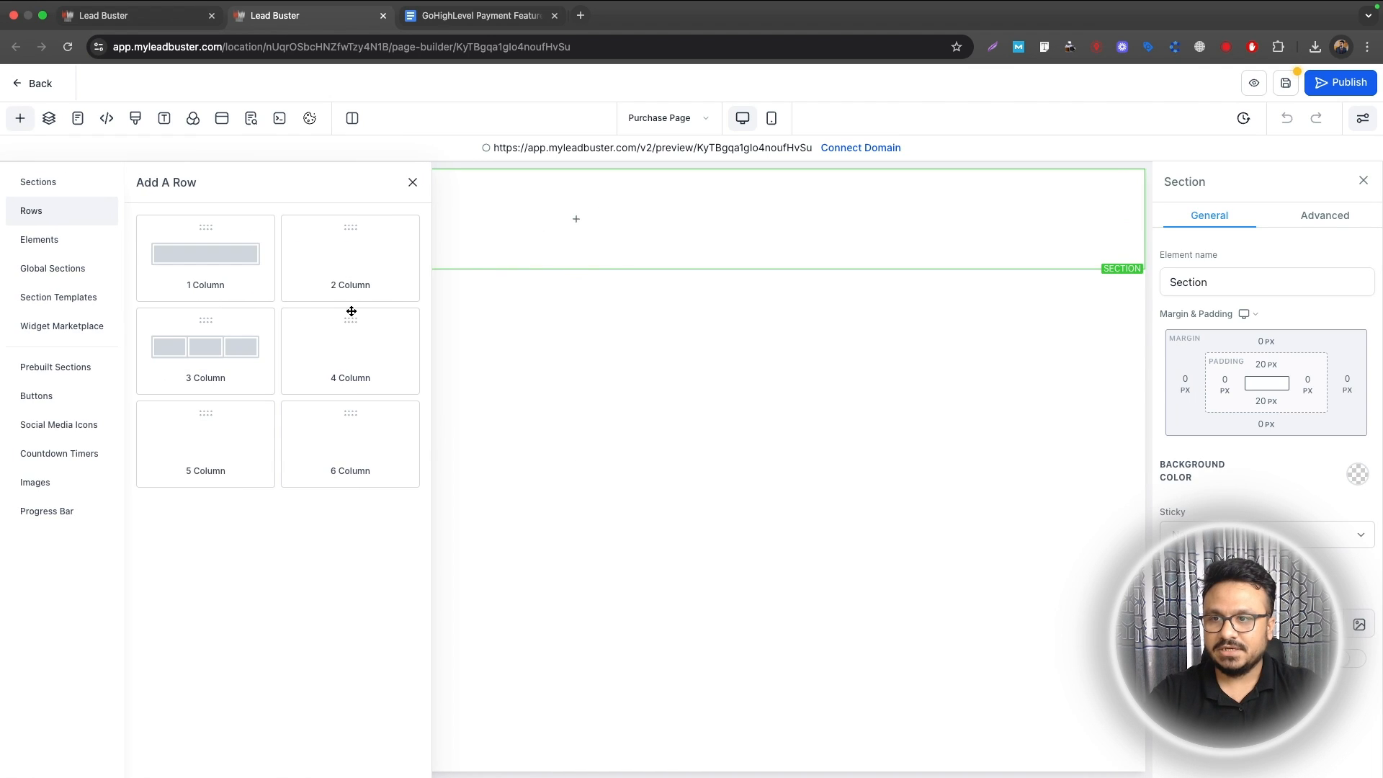
left_click(394, 273)
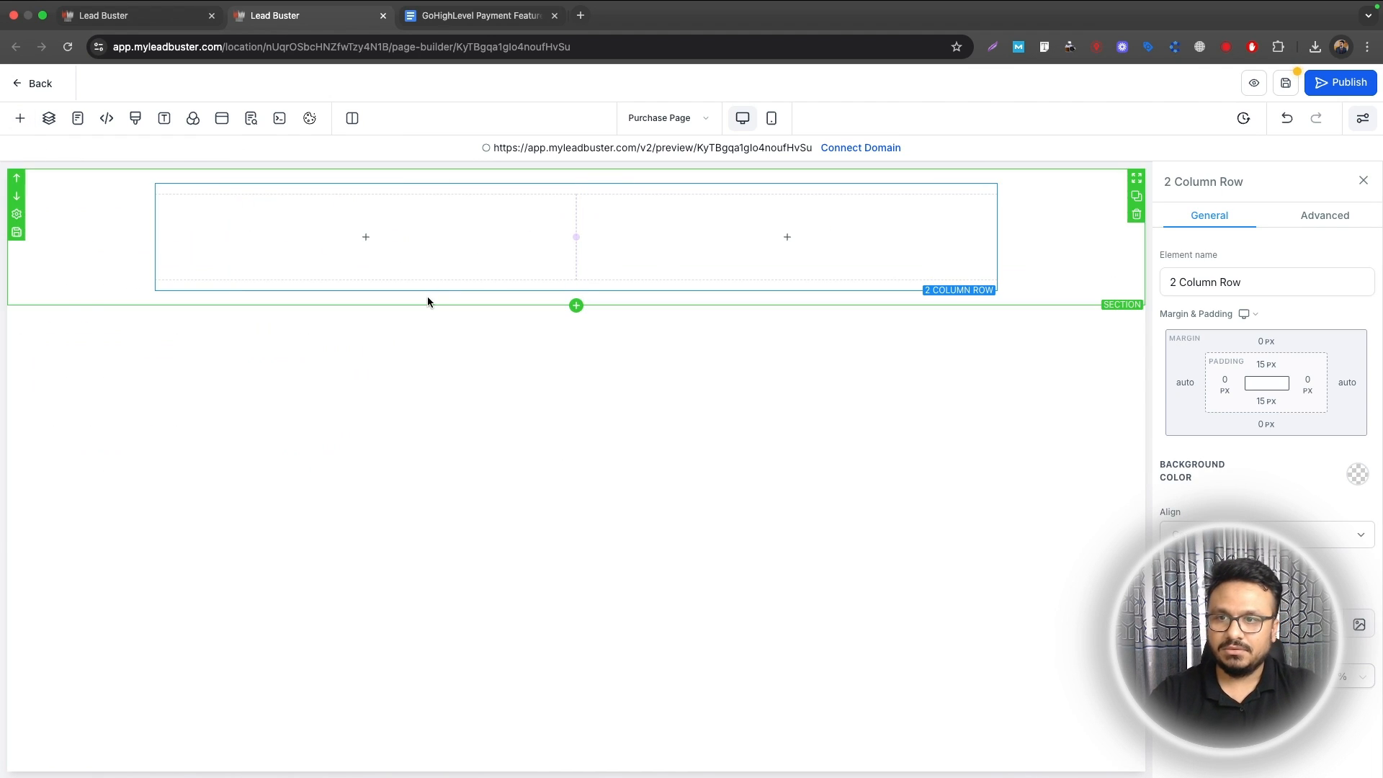
Step: Add a headline reading 'Buy Black Polo T-shirt' to the first column
left_click(102, 253)
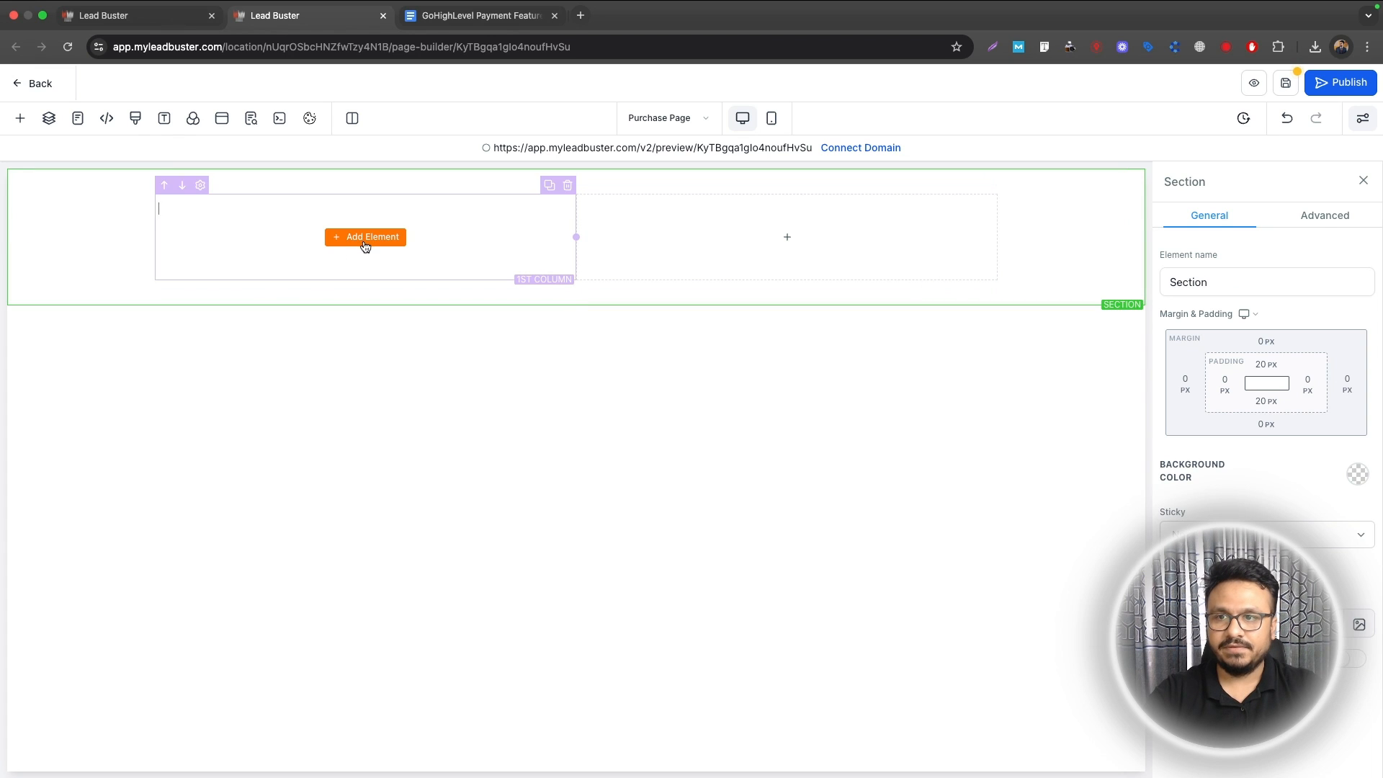
left_click(365, 238)
left_click(214, 318)
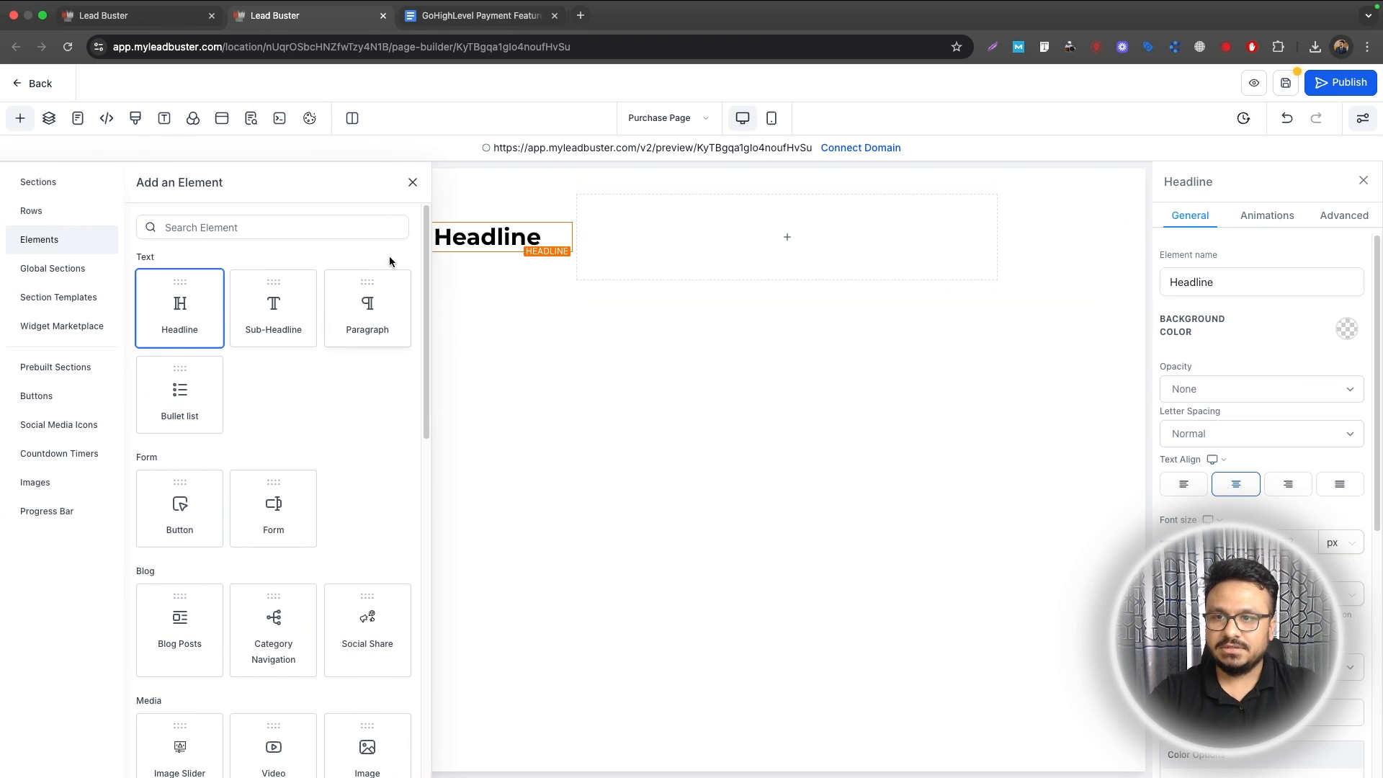
triple_click(364, 236)
type("Buy ")
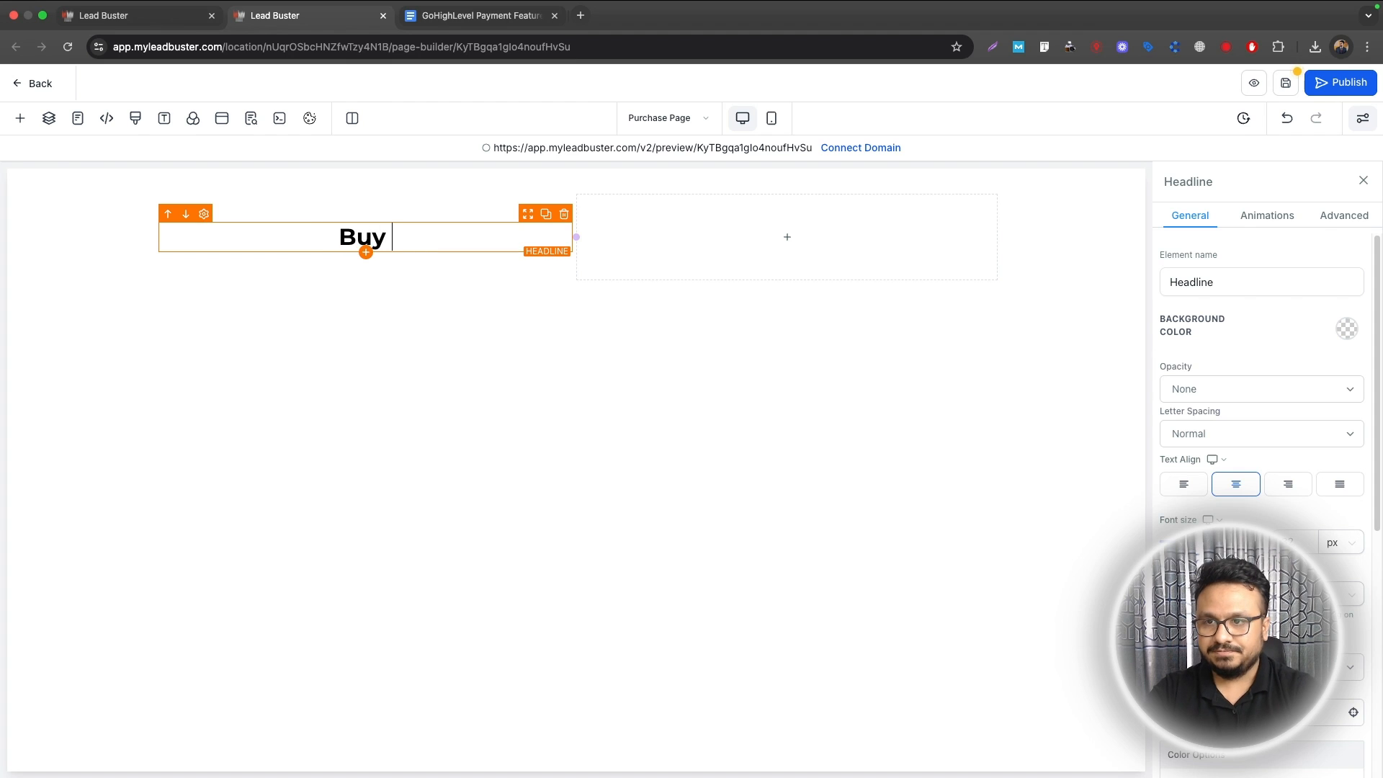
type("Black Polo ")
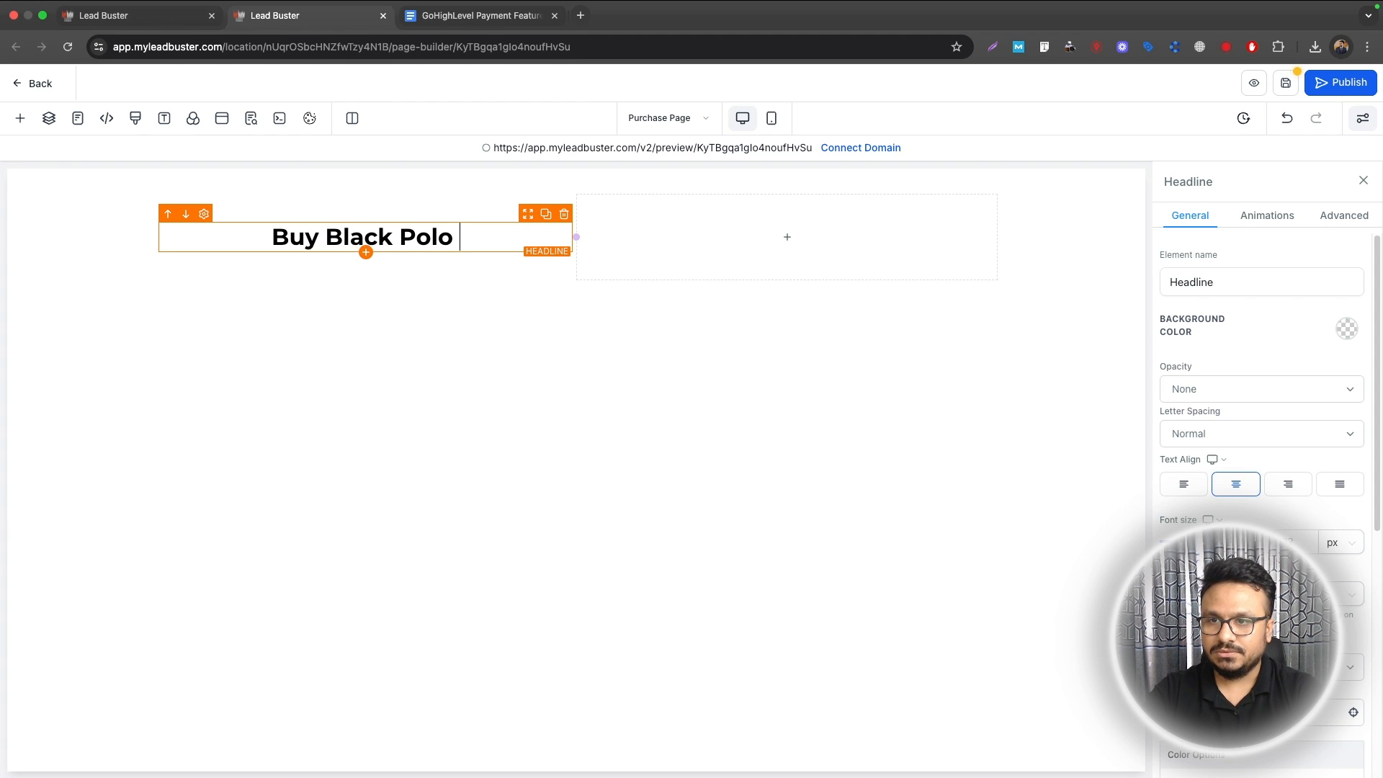
type("T-shirt")
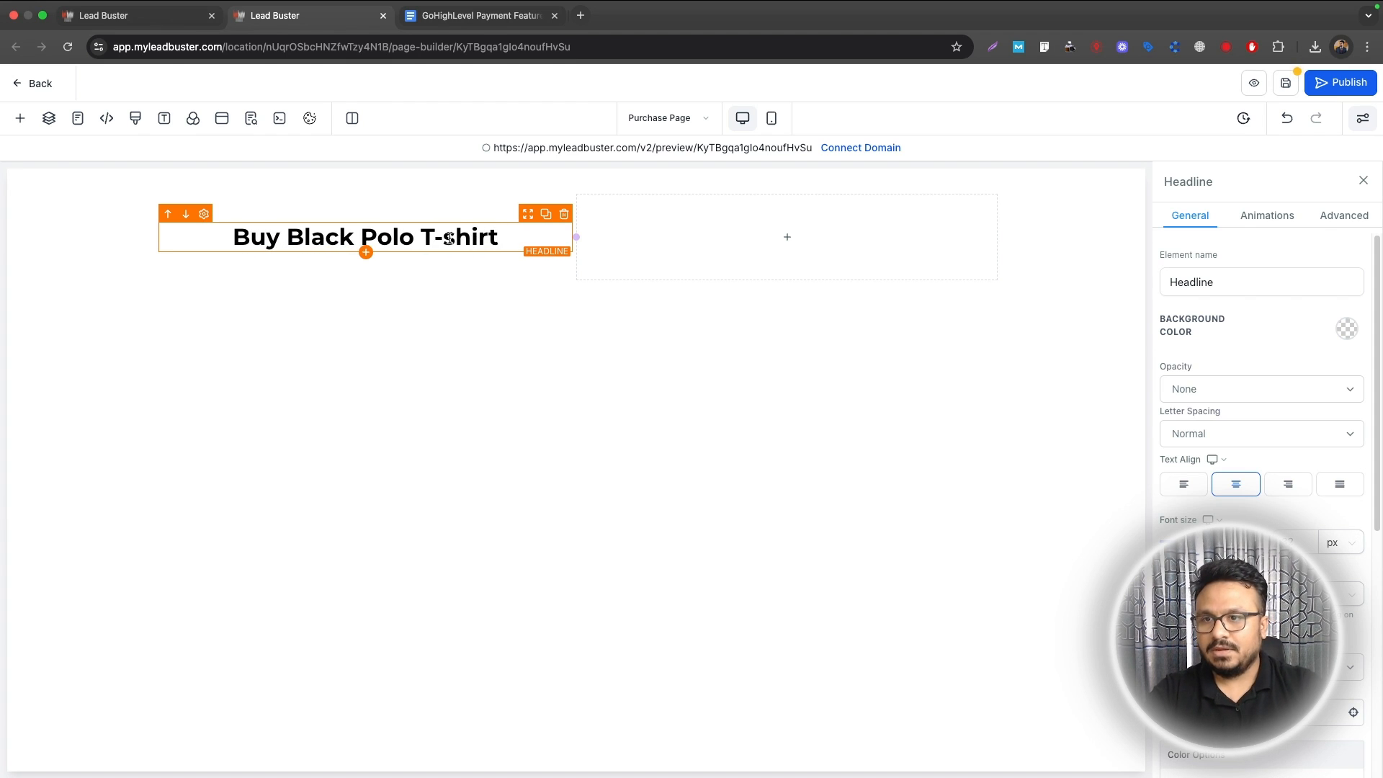
Step: Add a sub headline under it saying the shirt suits men aged 20-35
left_click(366, 253)
left_click(238, 321)
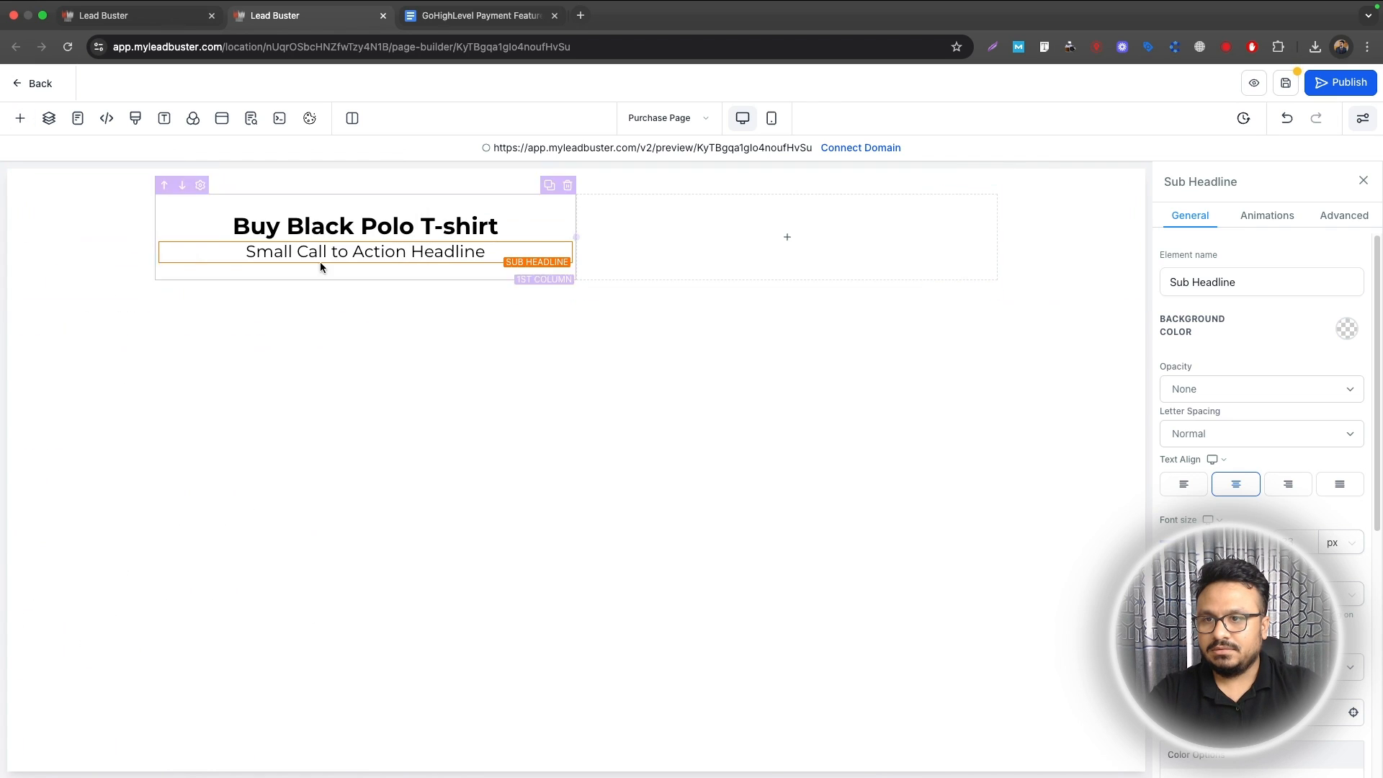
left_click(328, 251)
key("ctrl+a")
key("BackSpace")
type("Suitable ")
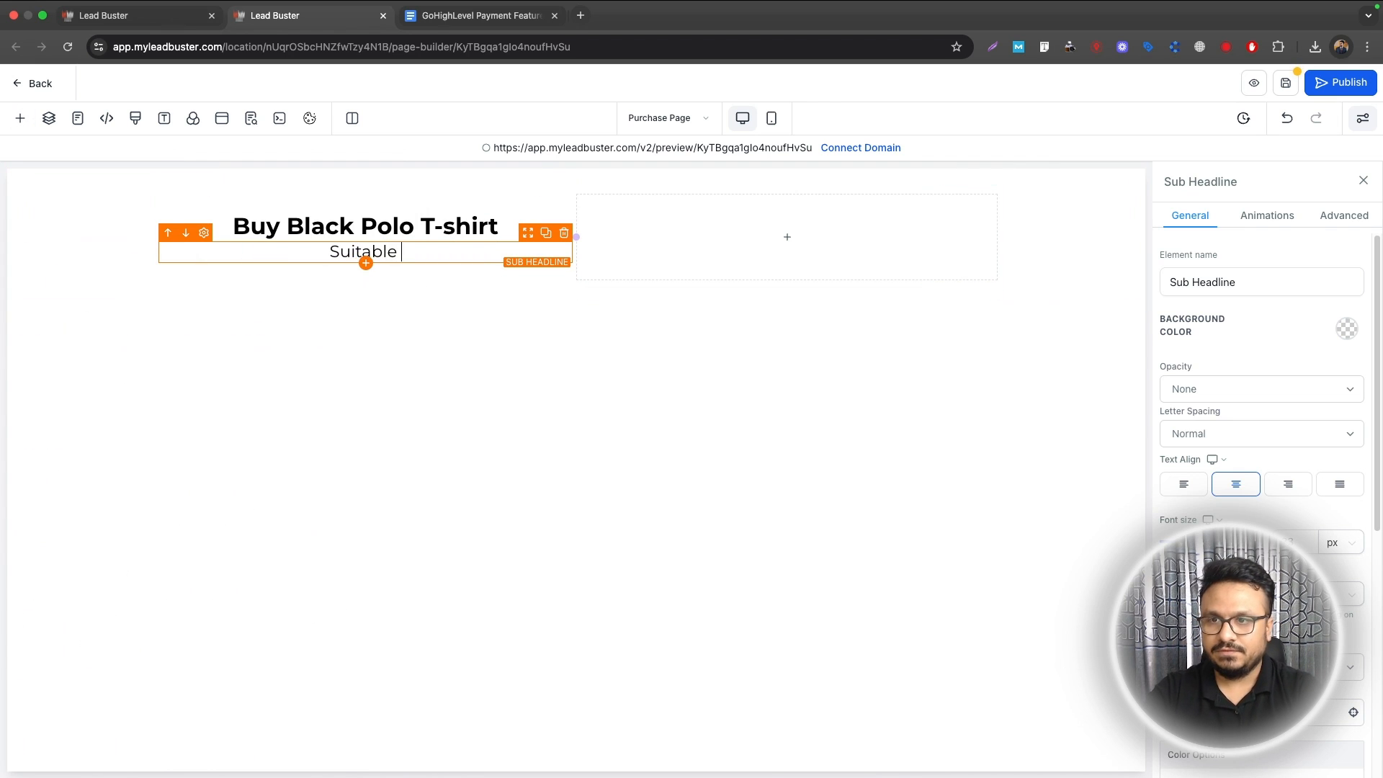
type("for men ")
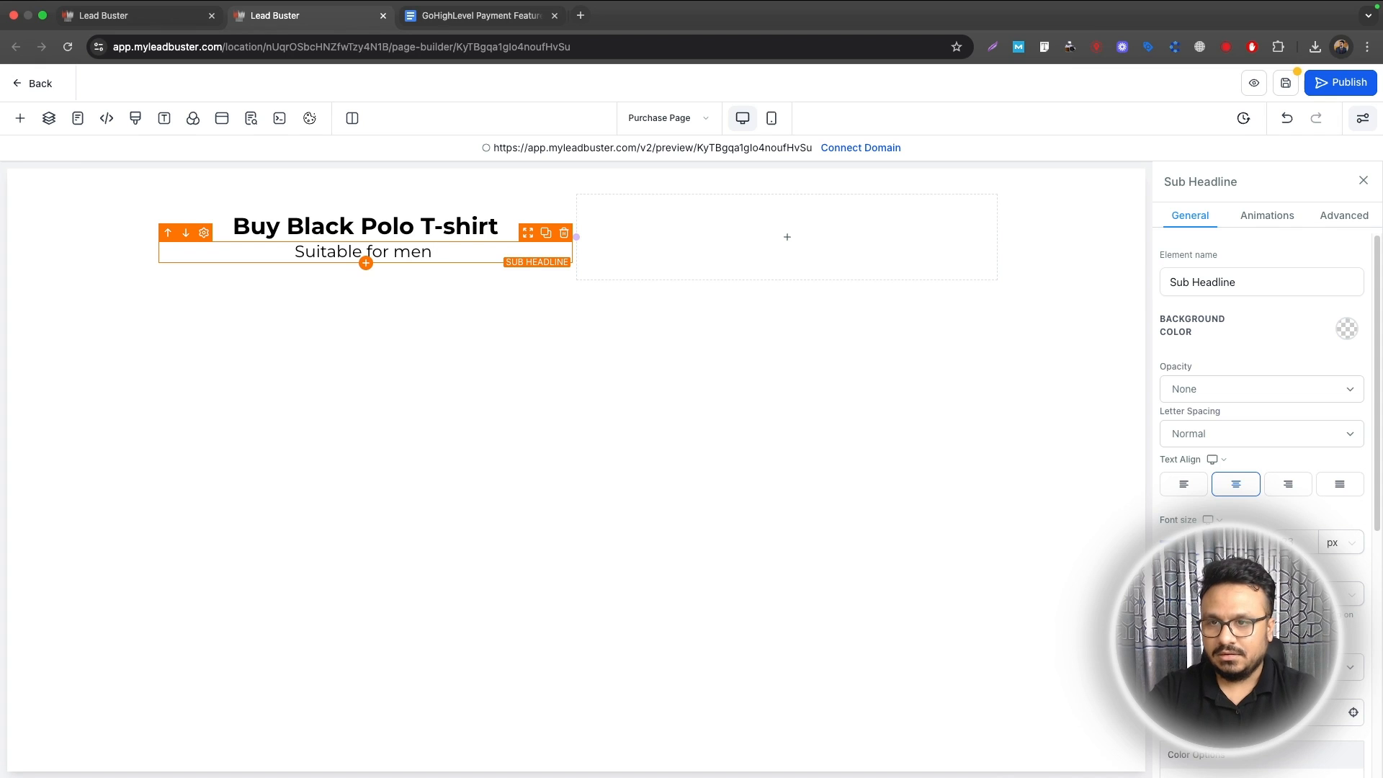
type("aged")
key("BackSpace")
key("BackSpace")
key("BackSpace")
key("BackSpace")
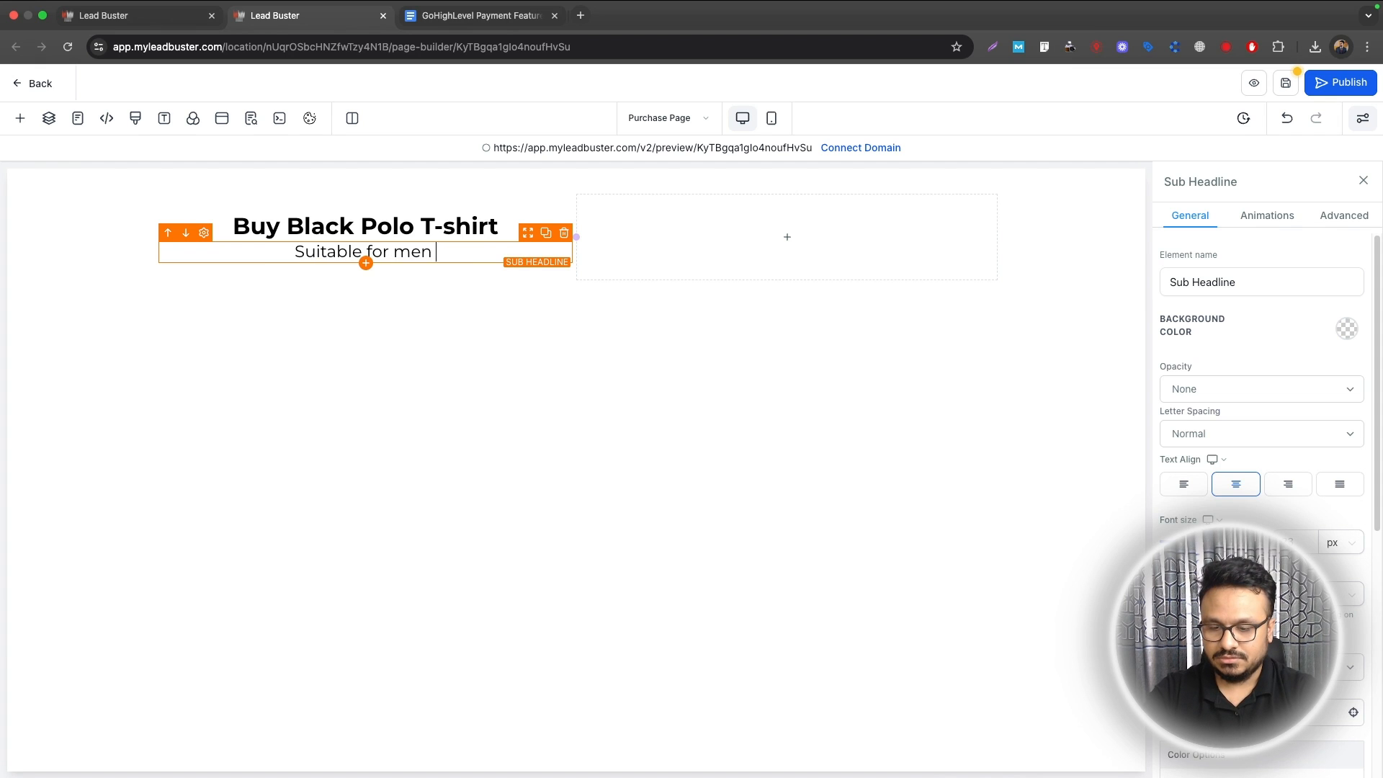
type("- 20-")
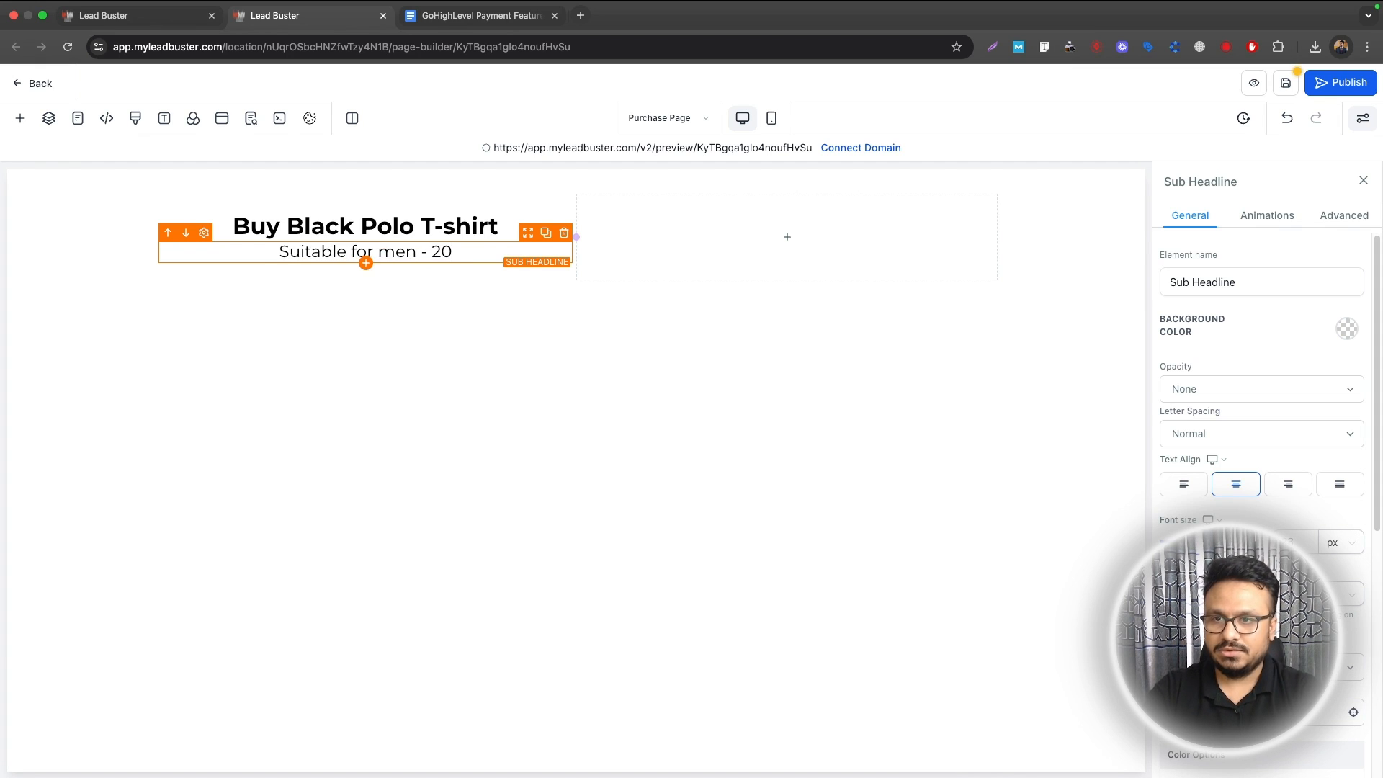
type("35 years old")
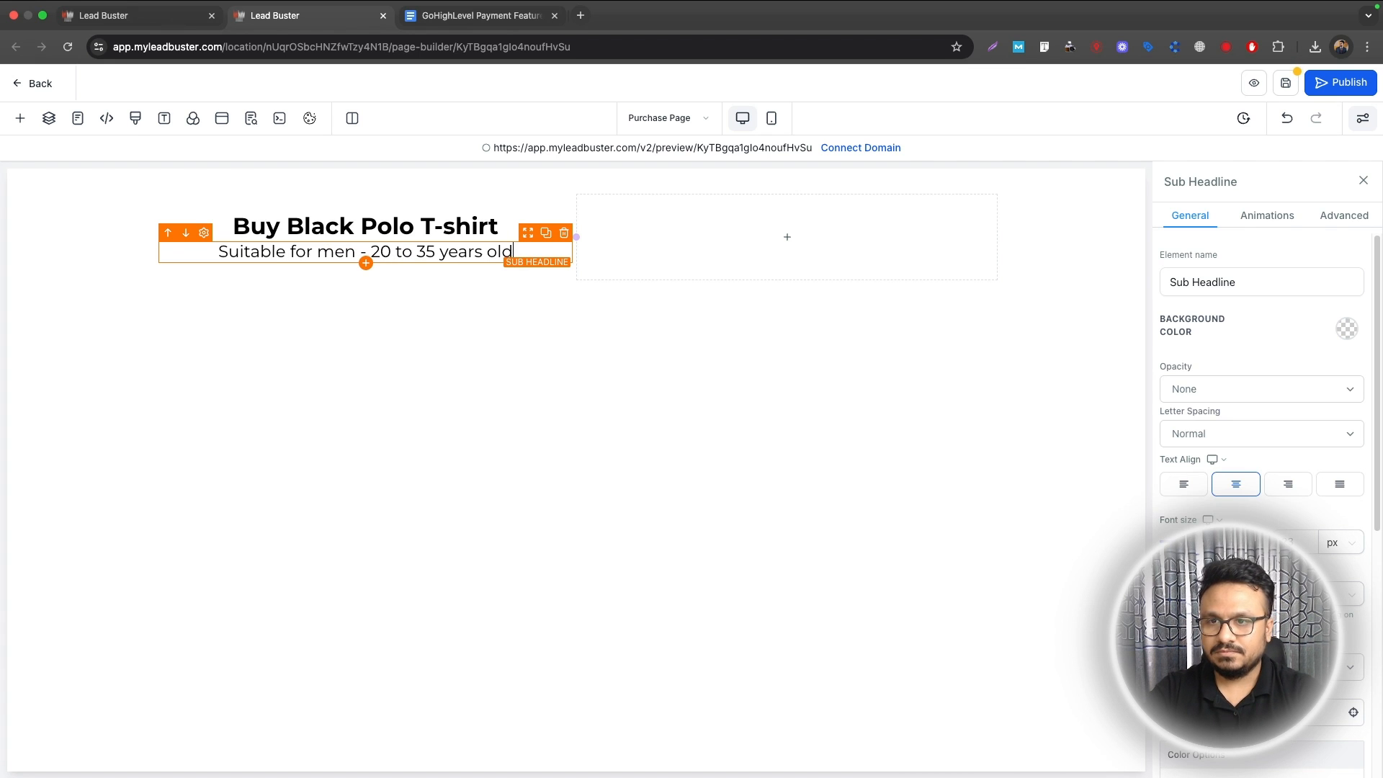
Step: Place a paragraph element below the sub headline
left_click(365, 263)
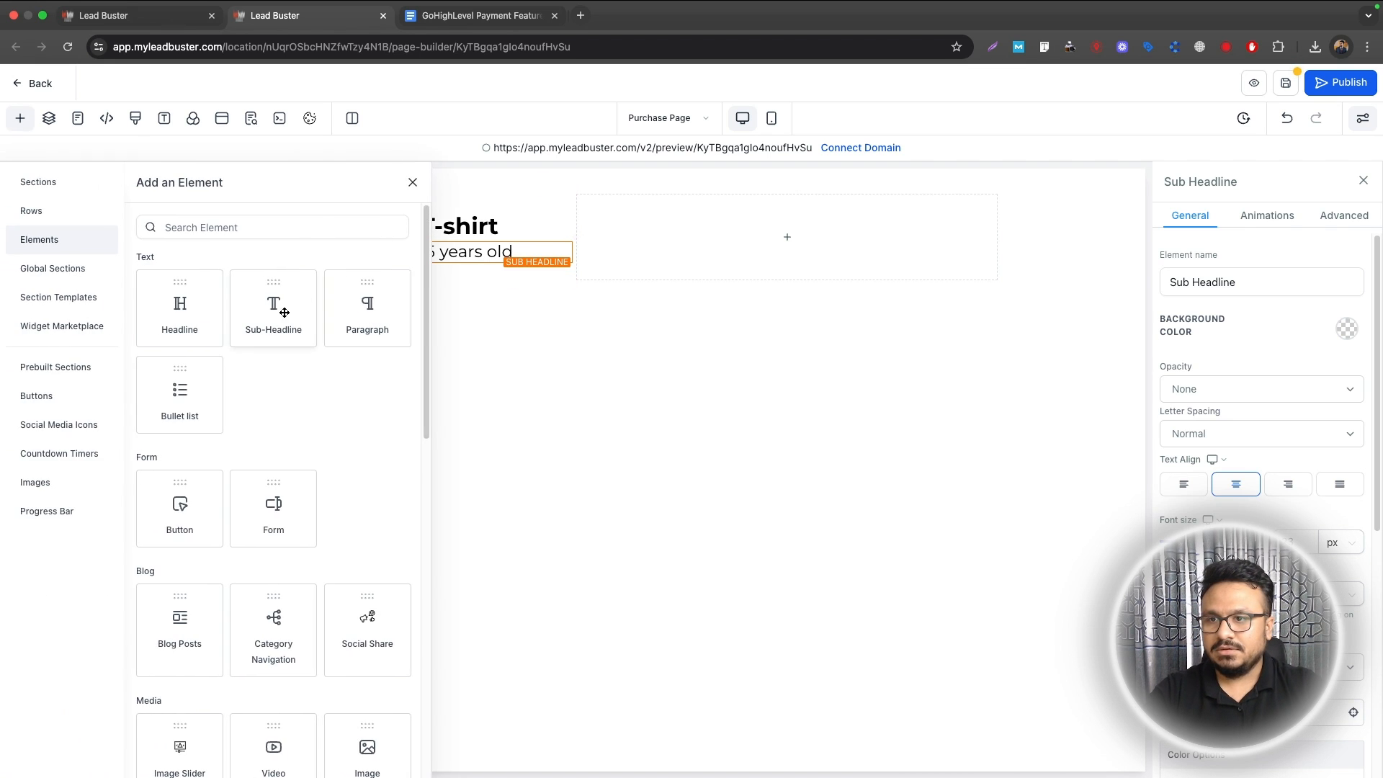
left_click_drag(376, 320, 490, 295)
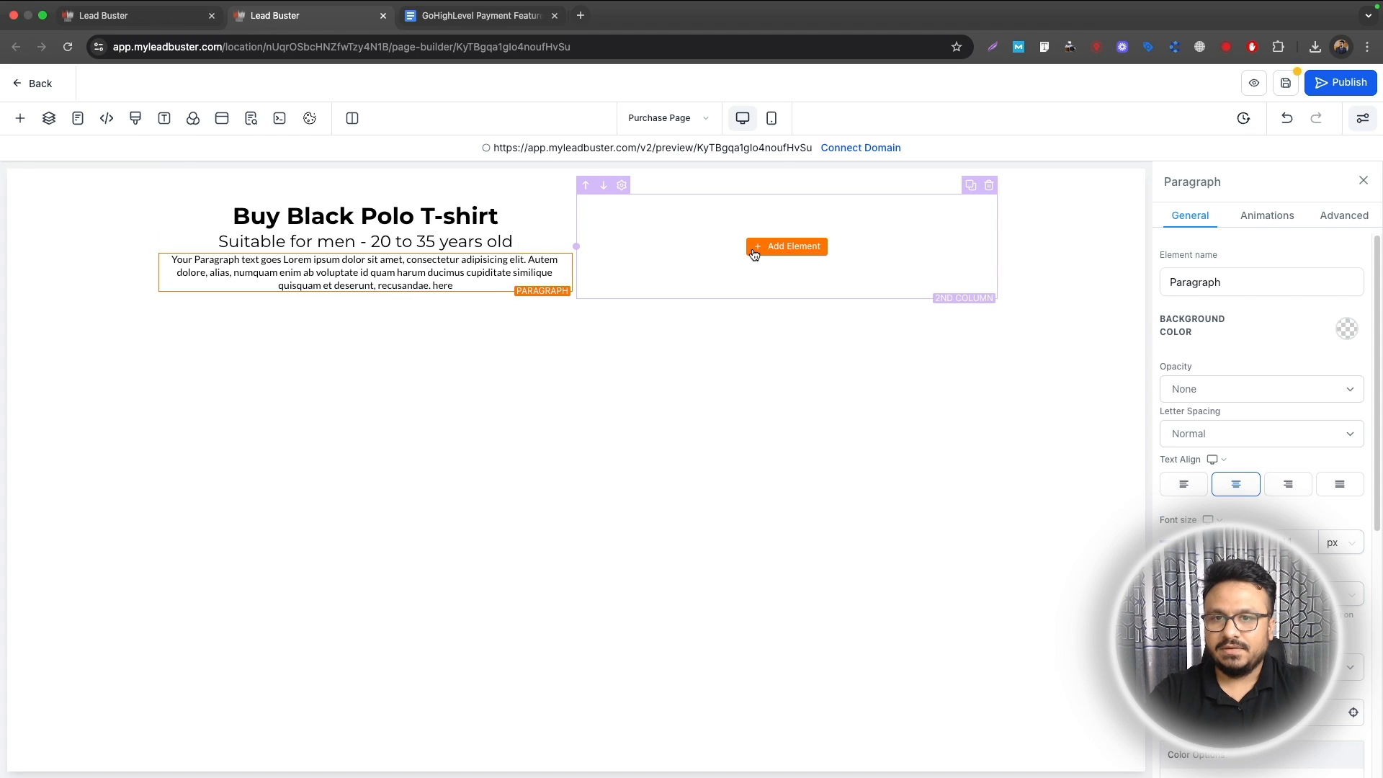
left_click(756, 251)
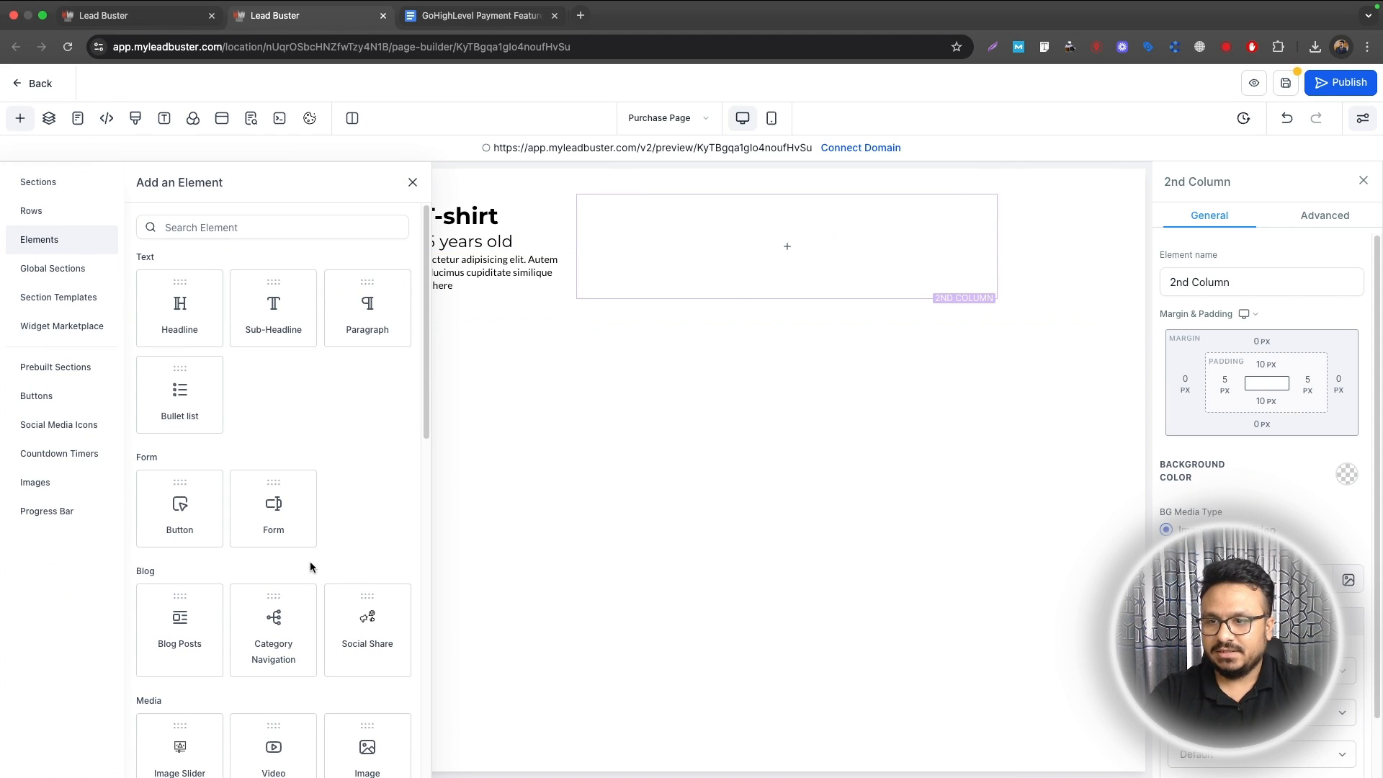
scroll(312, 566, "down", 2)
Step: Upload black_polo_tshirt.webp and set it as the second column's image
left_click(349, 601)
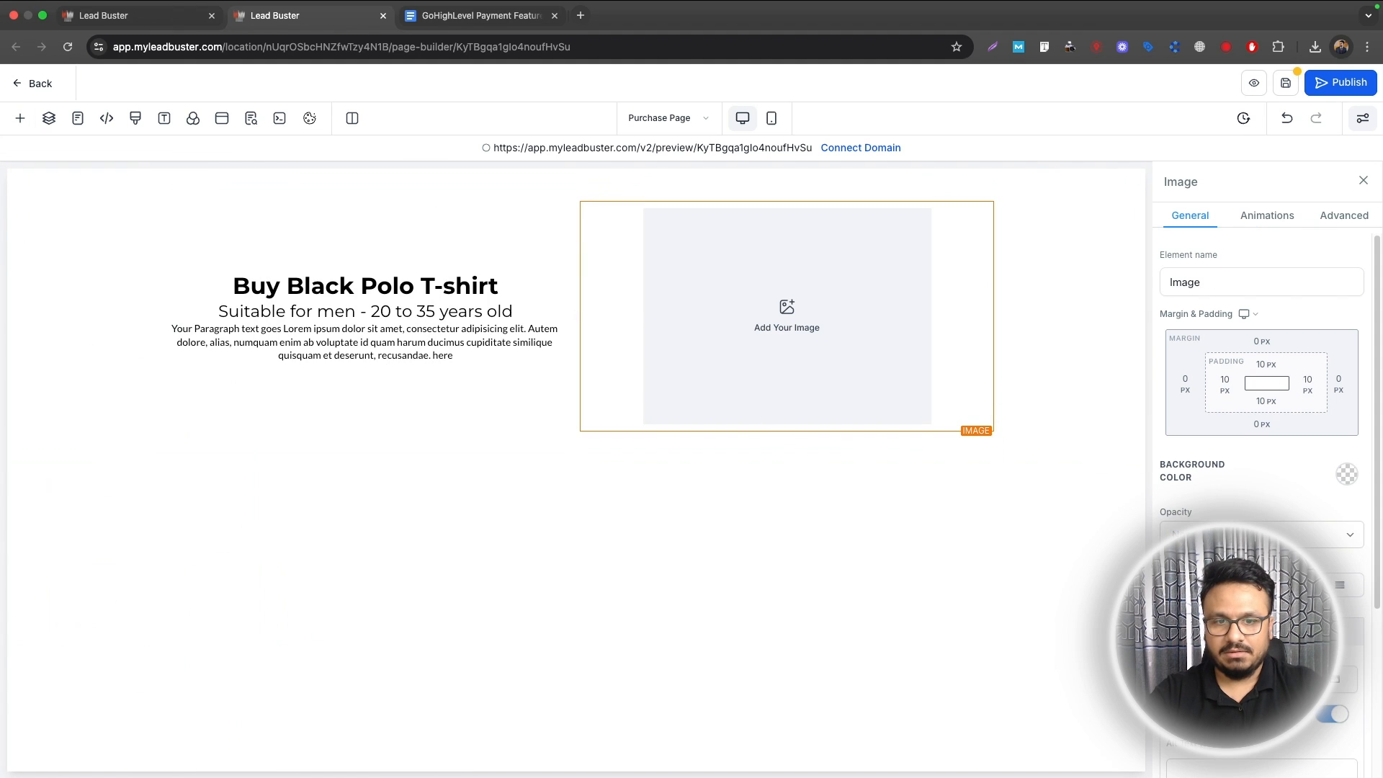
left_click(1338, 680)
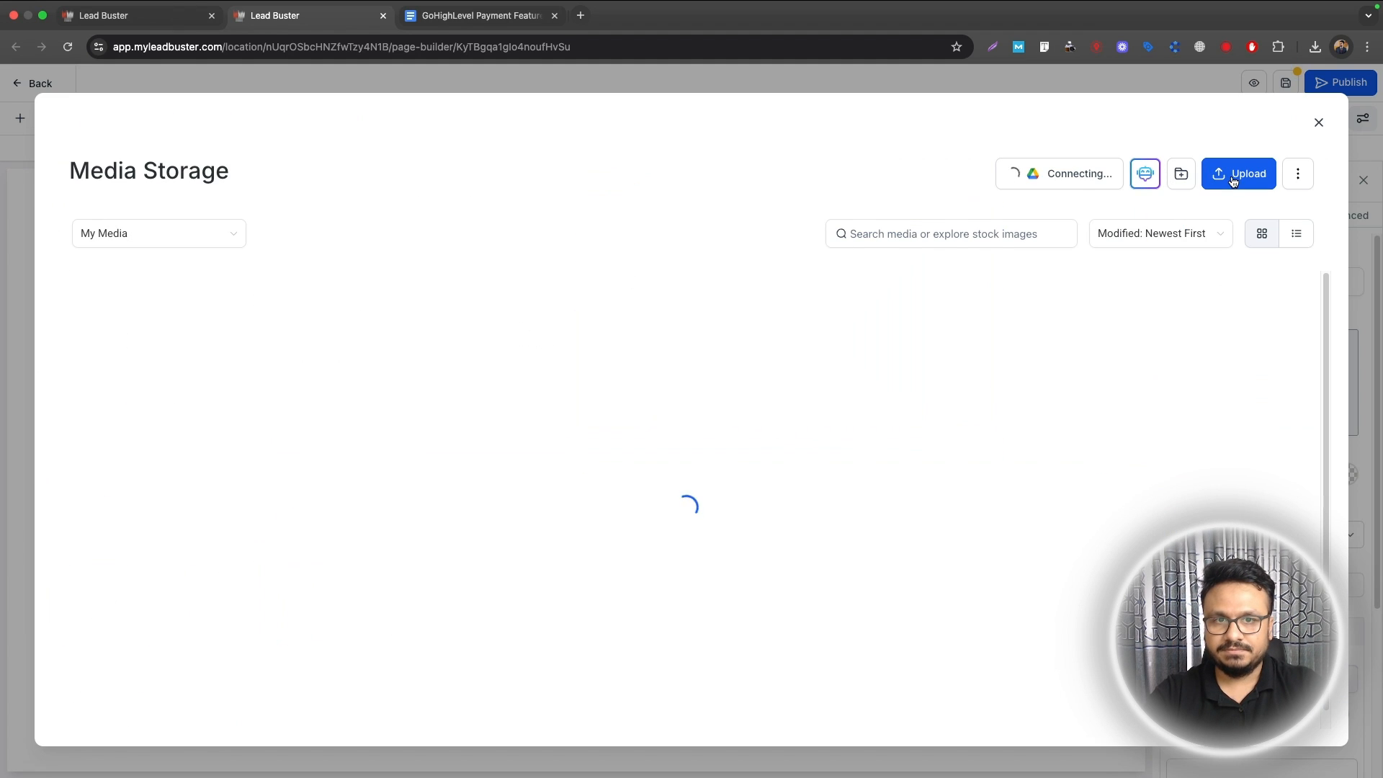
left_click(1264, 178)
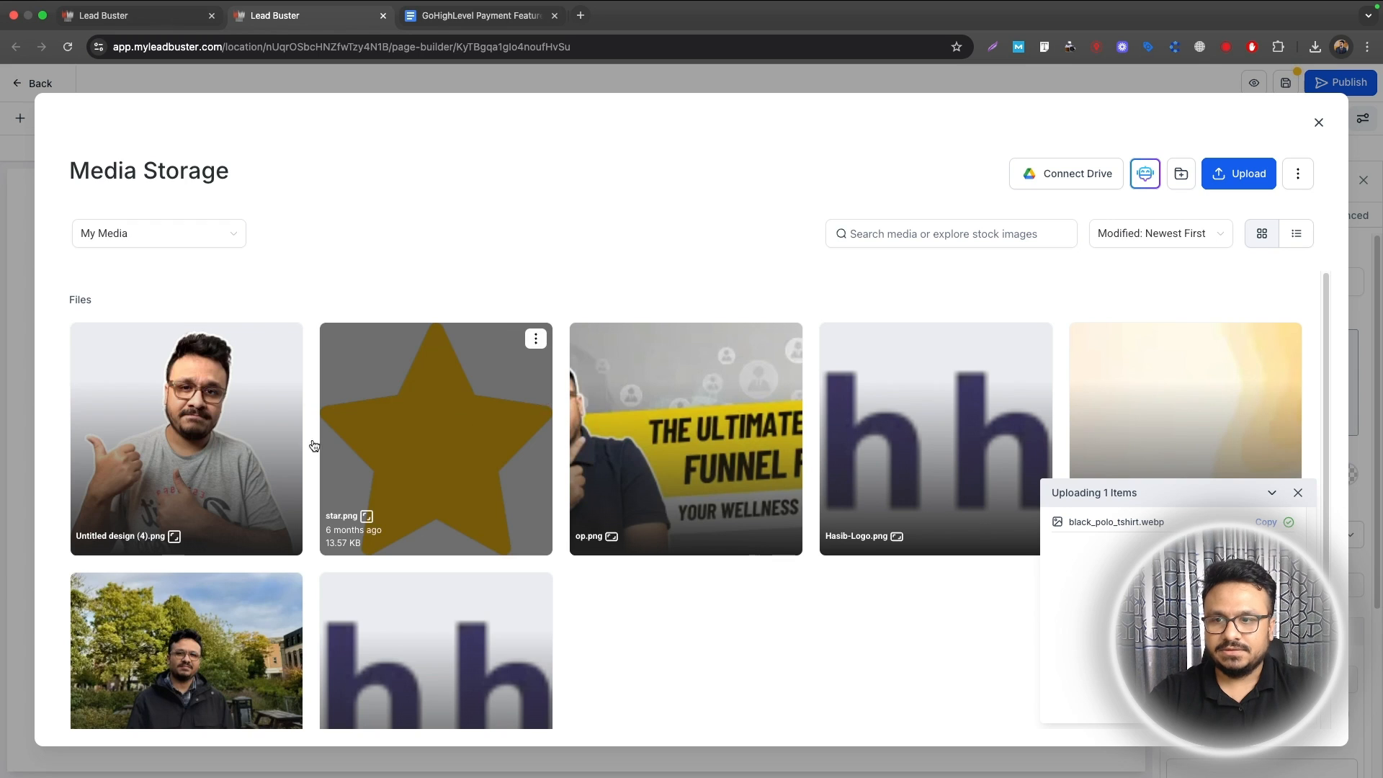
left_click(210, 451)
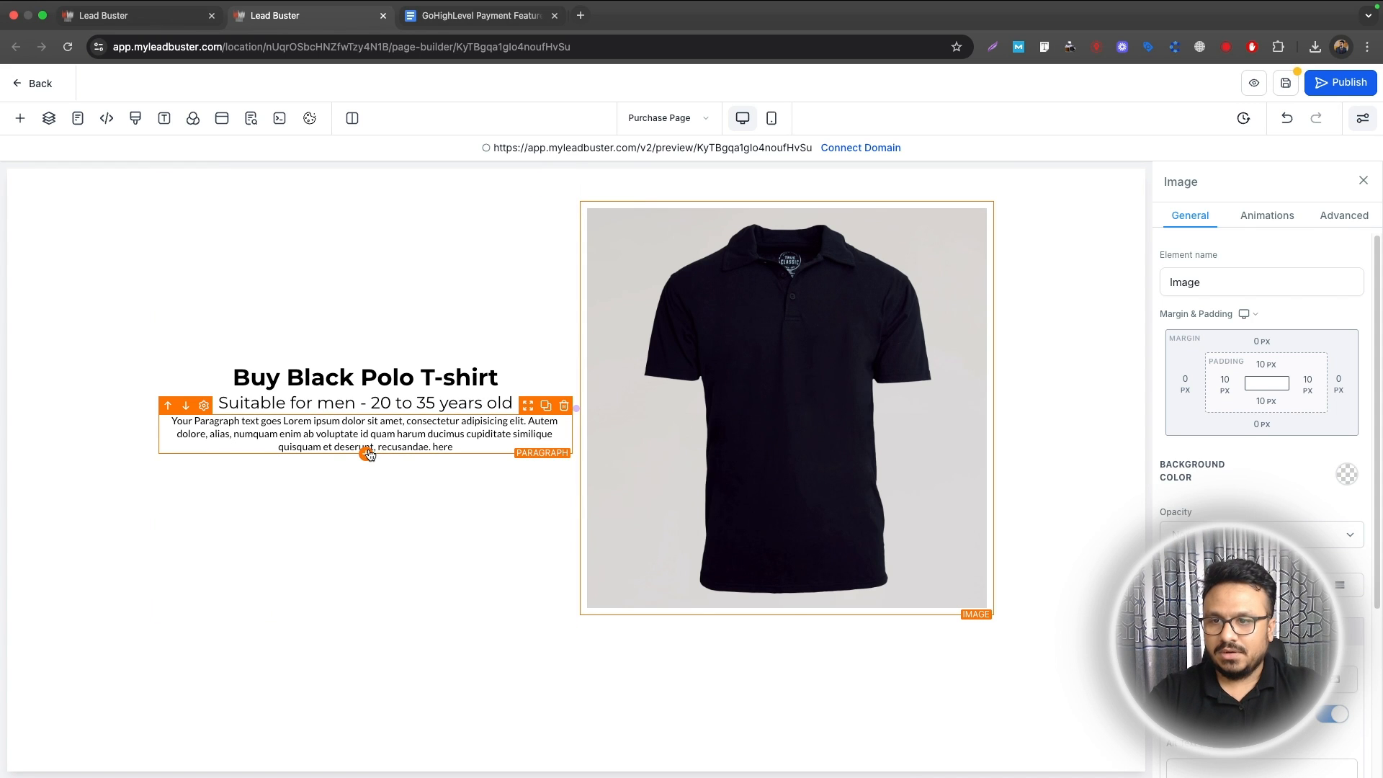
Step: Delete the placeholder paragraph below the sub headline
left_click(564, 406)
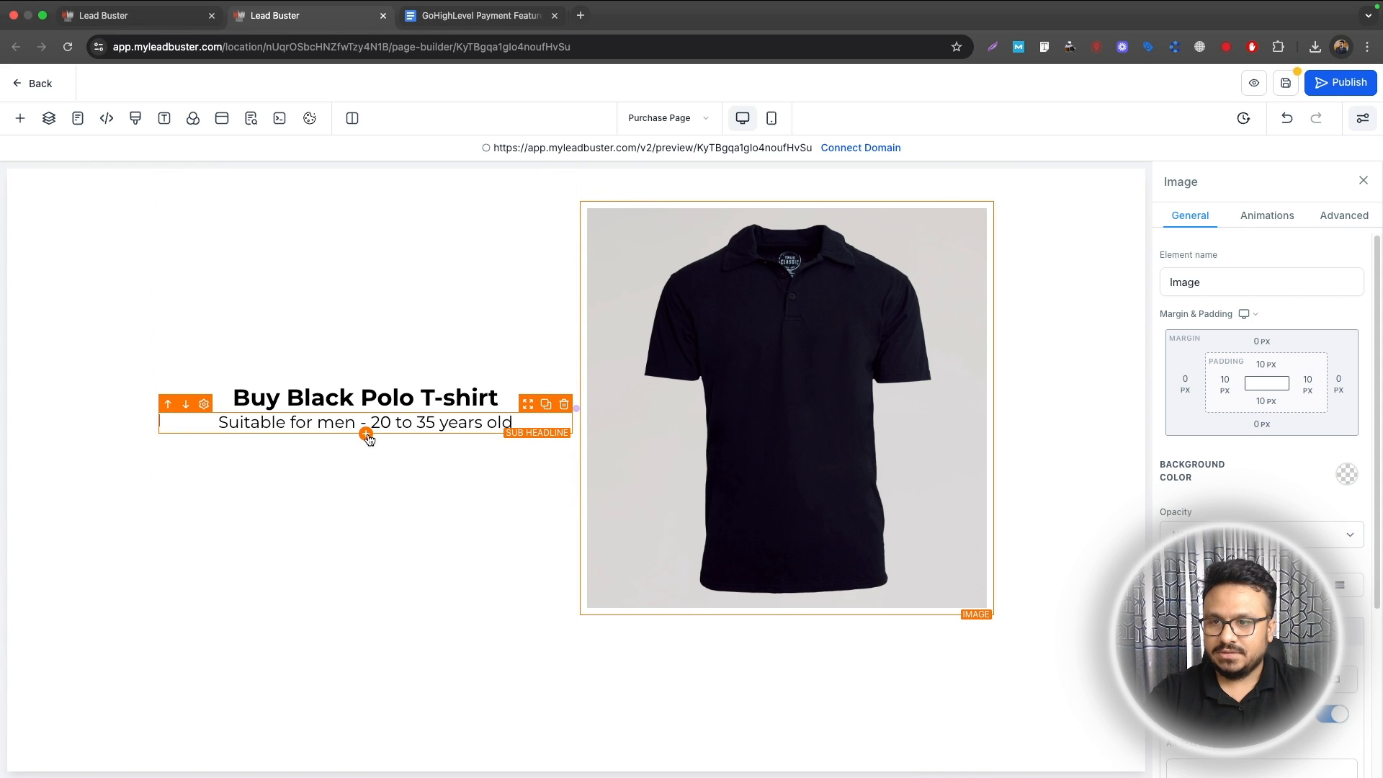
left_click(365, 432)
scroll(310, 404, "up", 5)
scroll(331, 490, "down", 15)
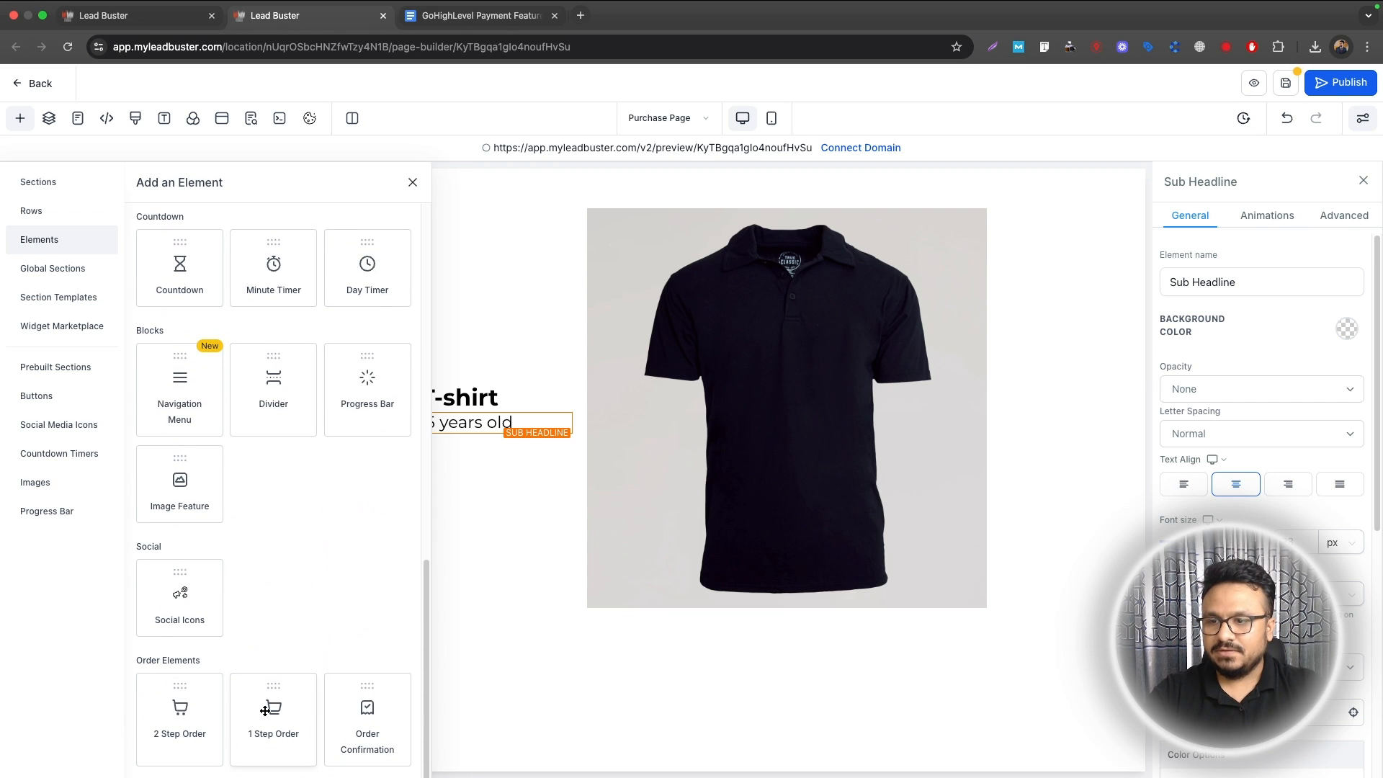
Step: Insert a 2 Step Order form below the sub headline and show its Advanced settings
left_click(206, 721)
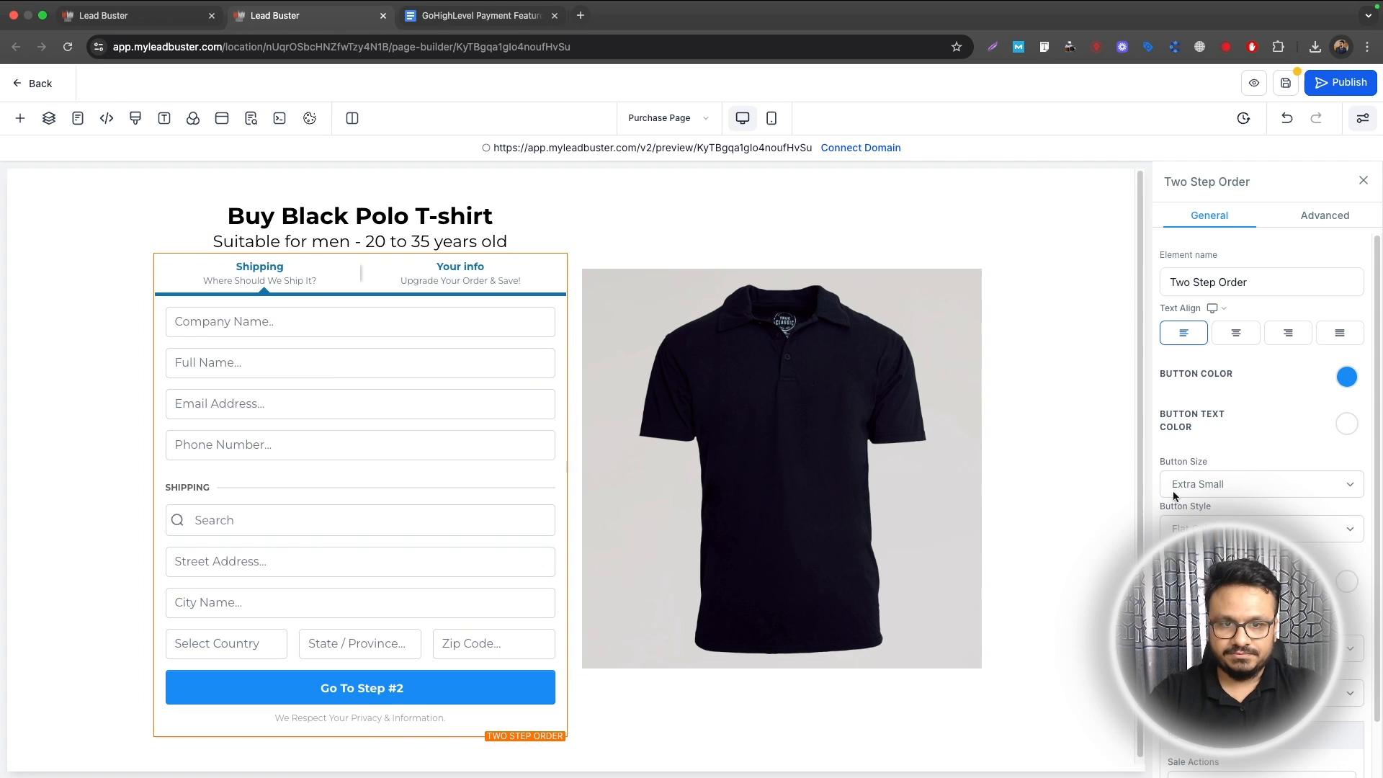
left_click(1323, 215)
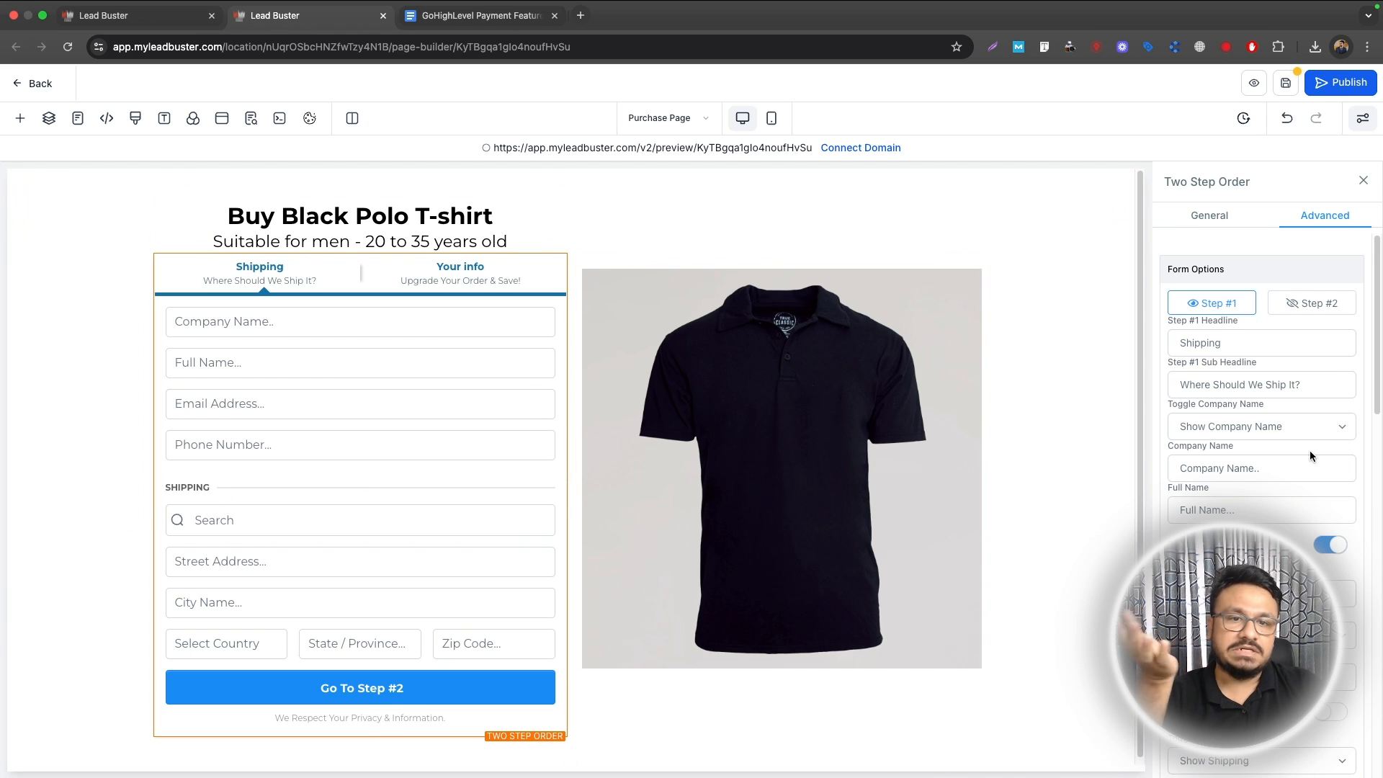
Step: Set the order form's Company Name to Hide while keeping shipping address fields shown
left_click(1293, 428)
left_click(1279, 444)
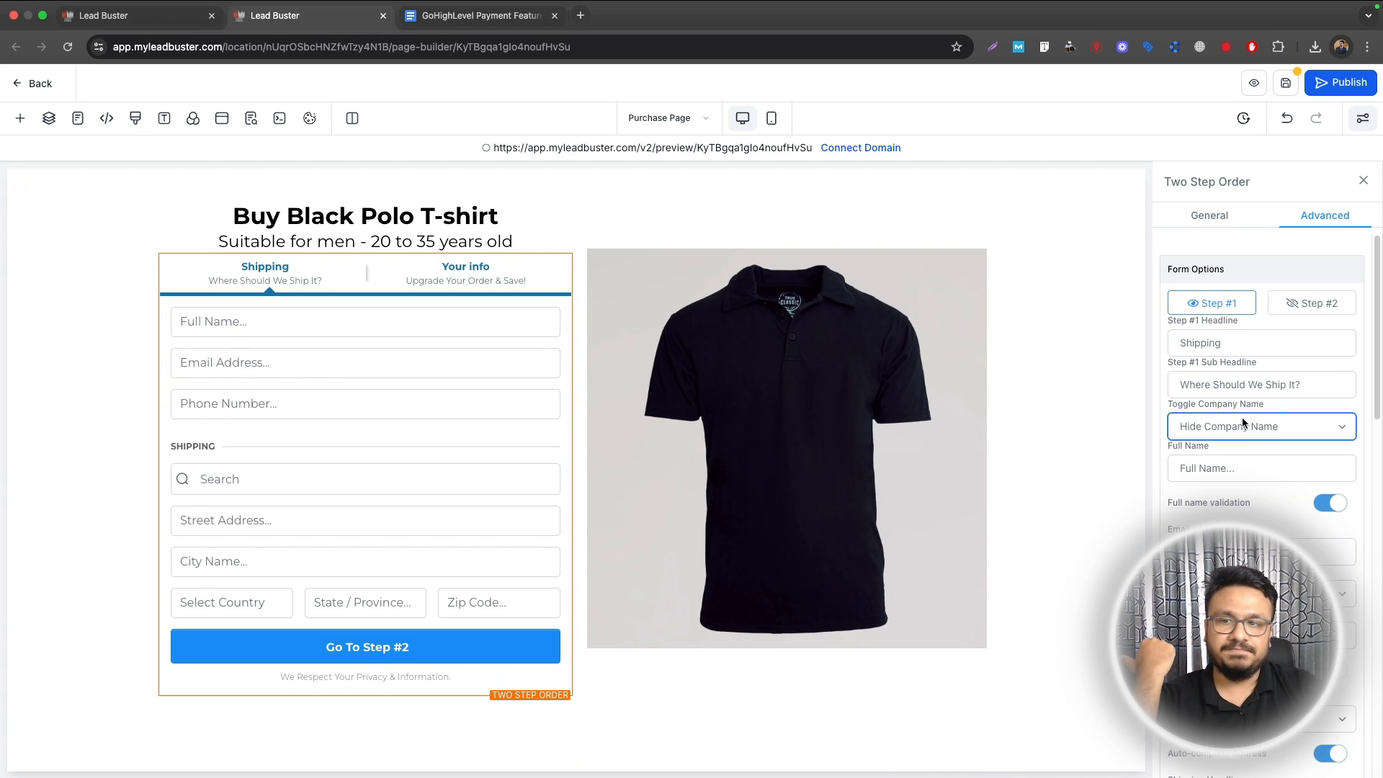
left_click(1241, 425)
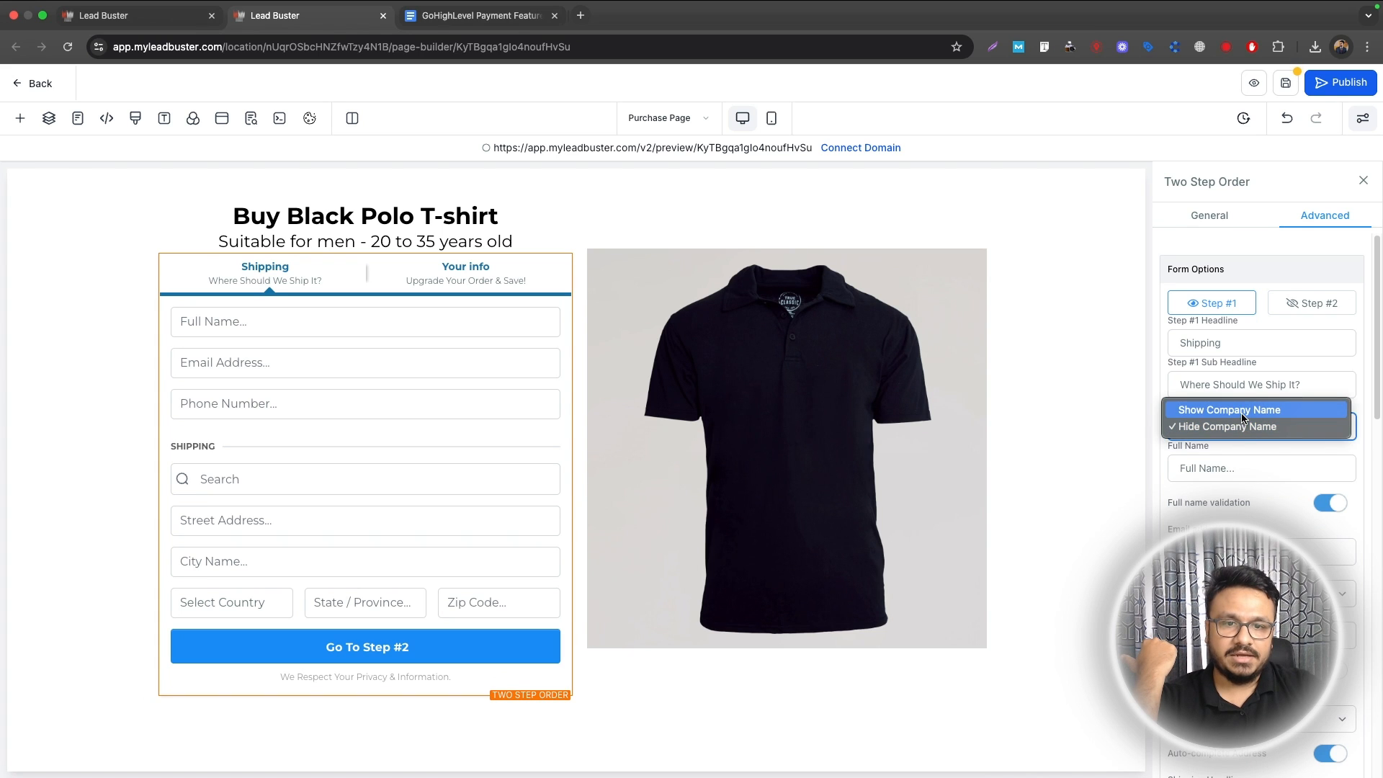
left_click(1242, 412)
left_click(1241, 437)
left_click(1233, 444)
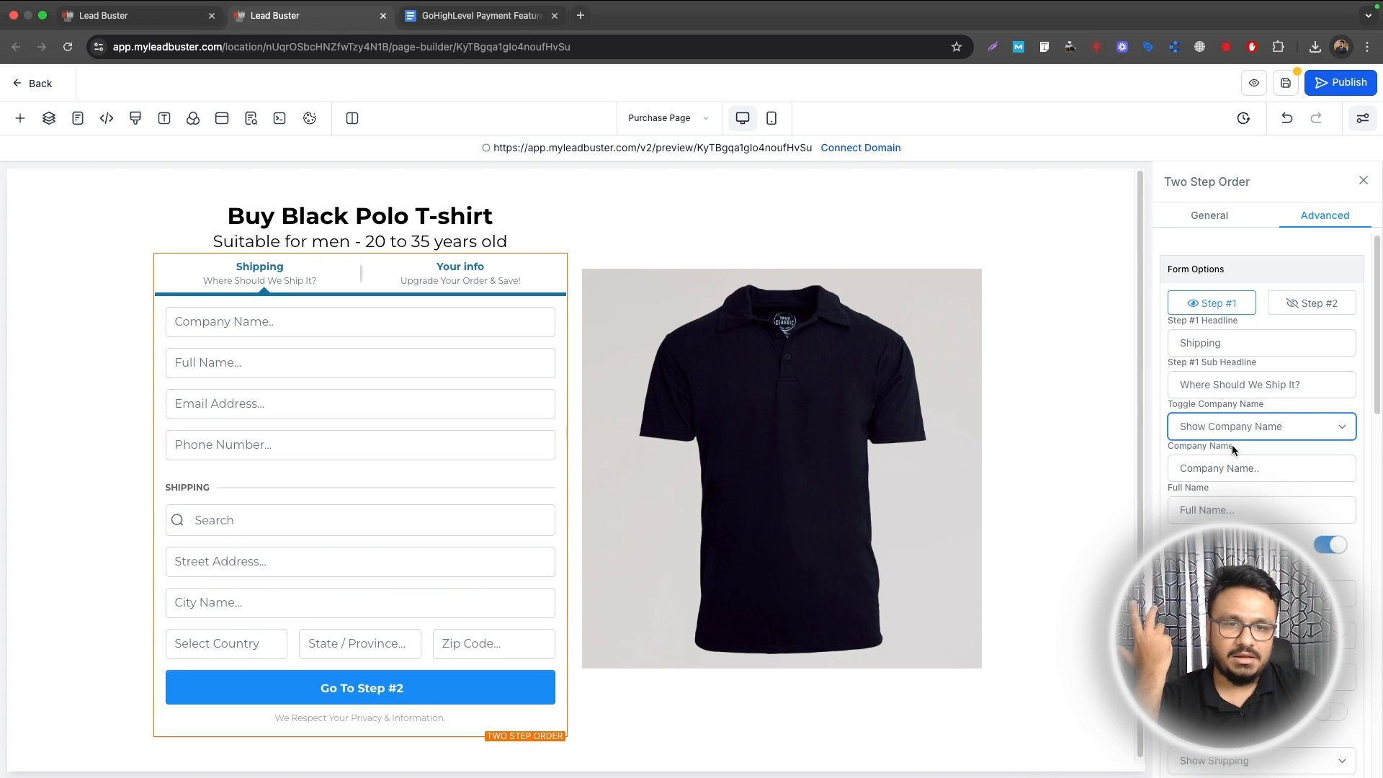
scroll(1294, 522, "down", 3)
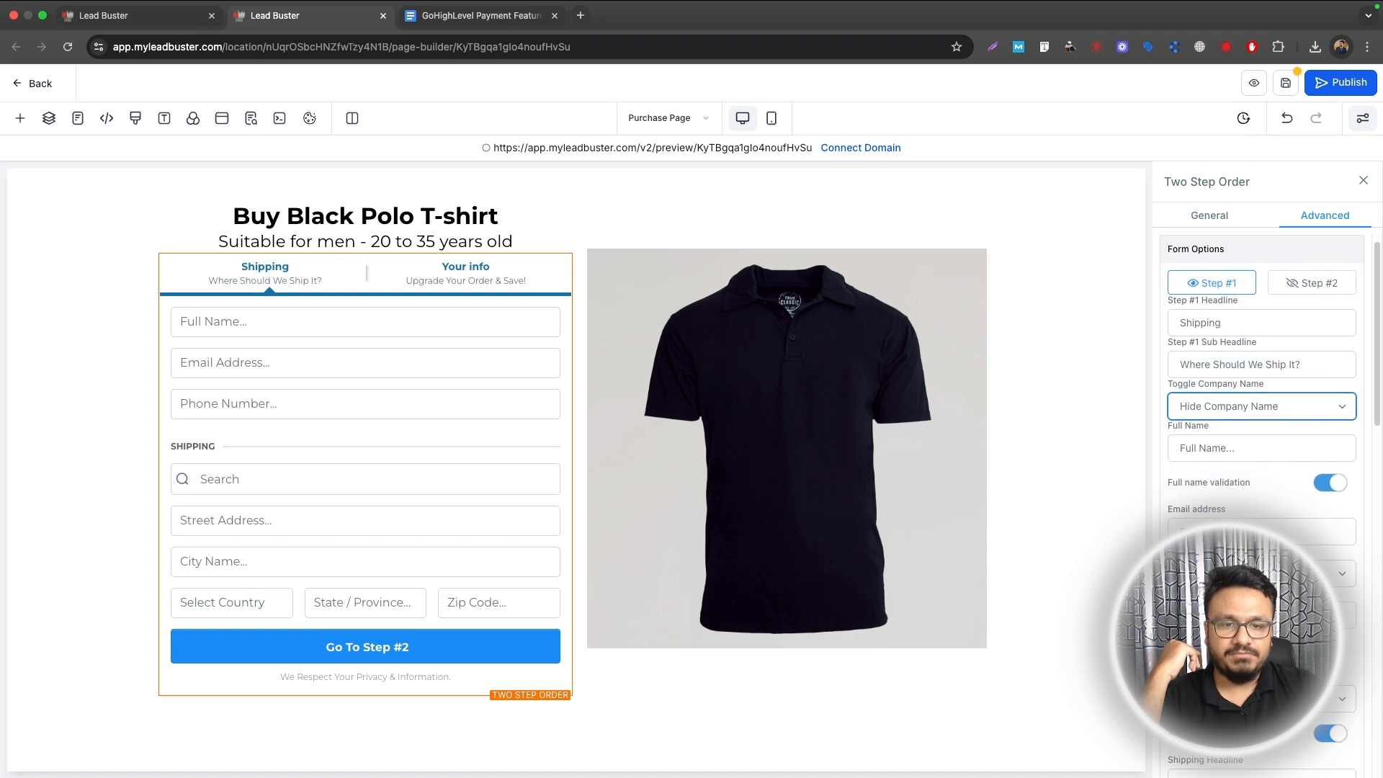
left_click(1247, 586)
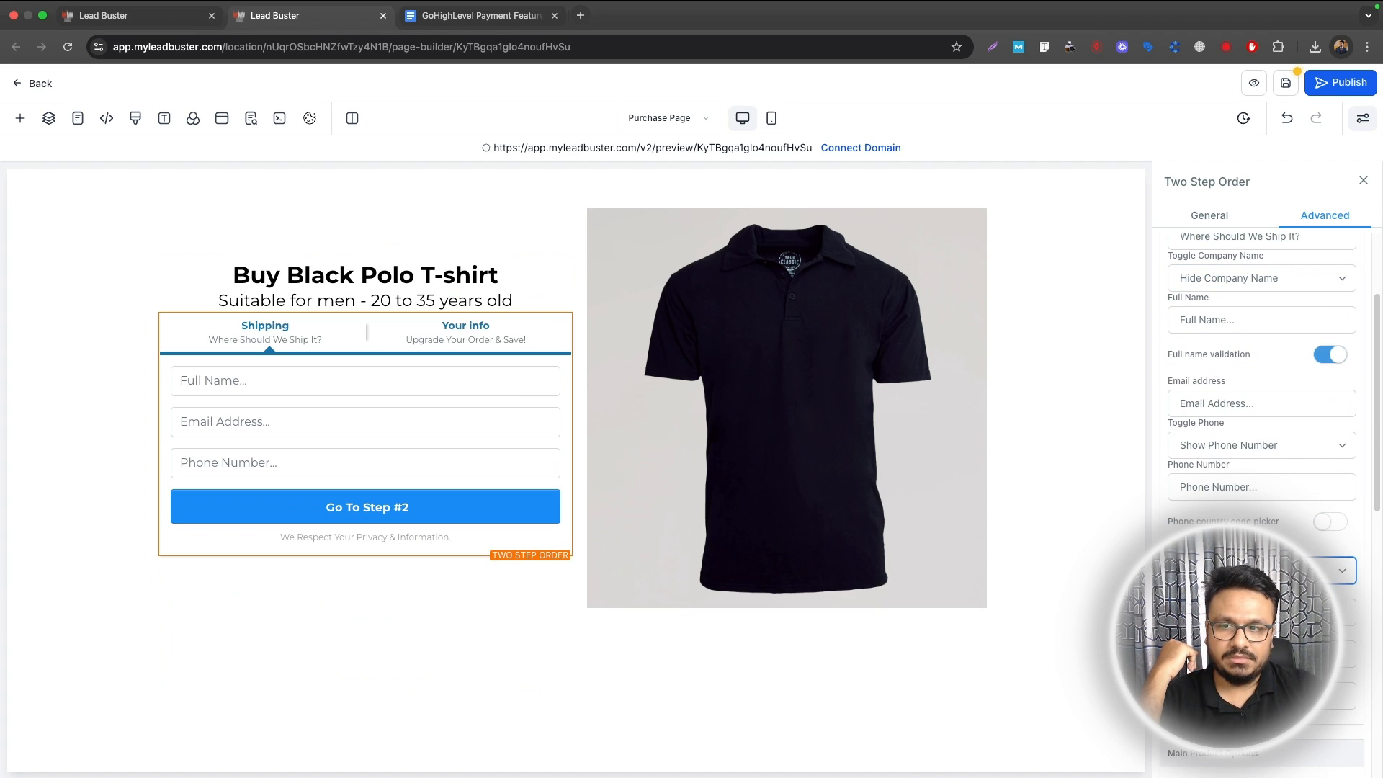
left_click(1246, 571)
left_click(1246, 554)
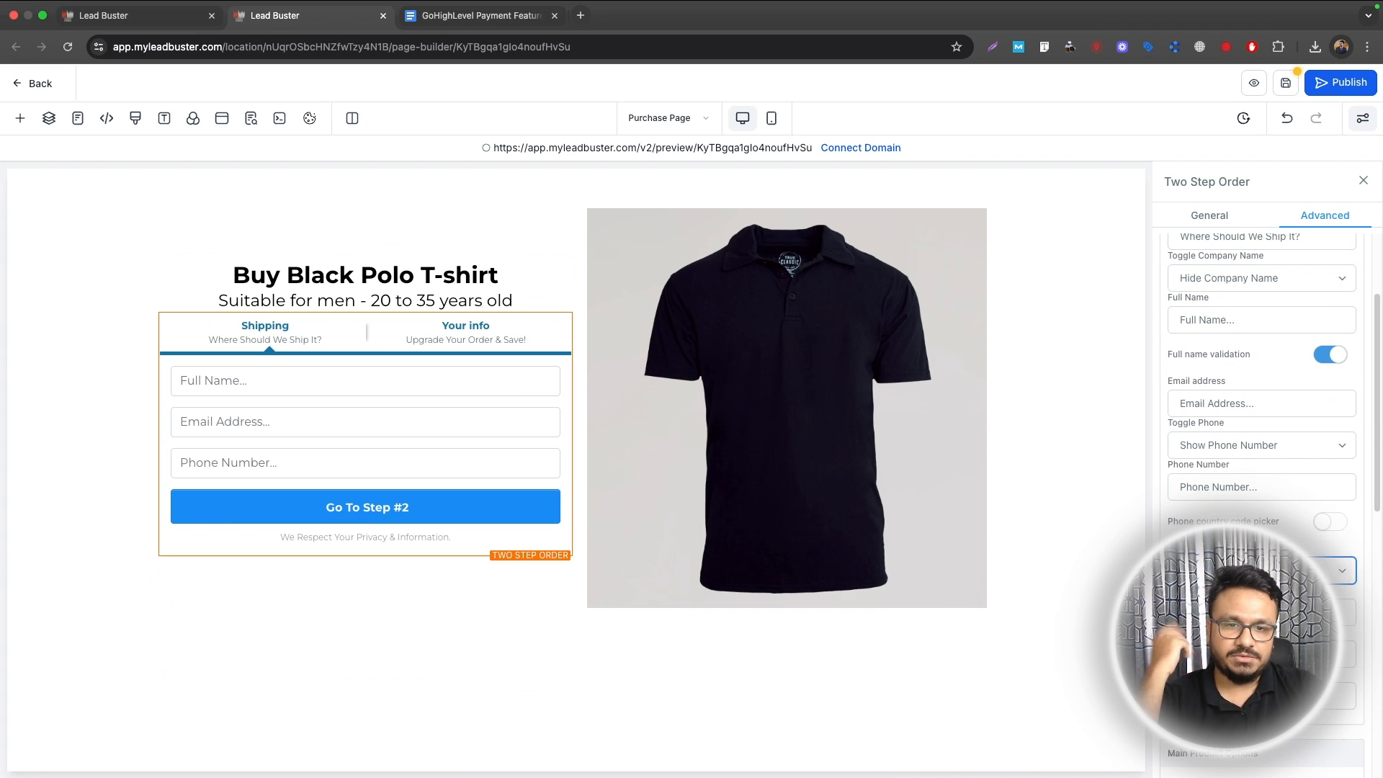
scroll(1261, 504, "down", 5)
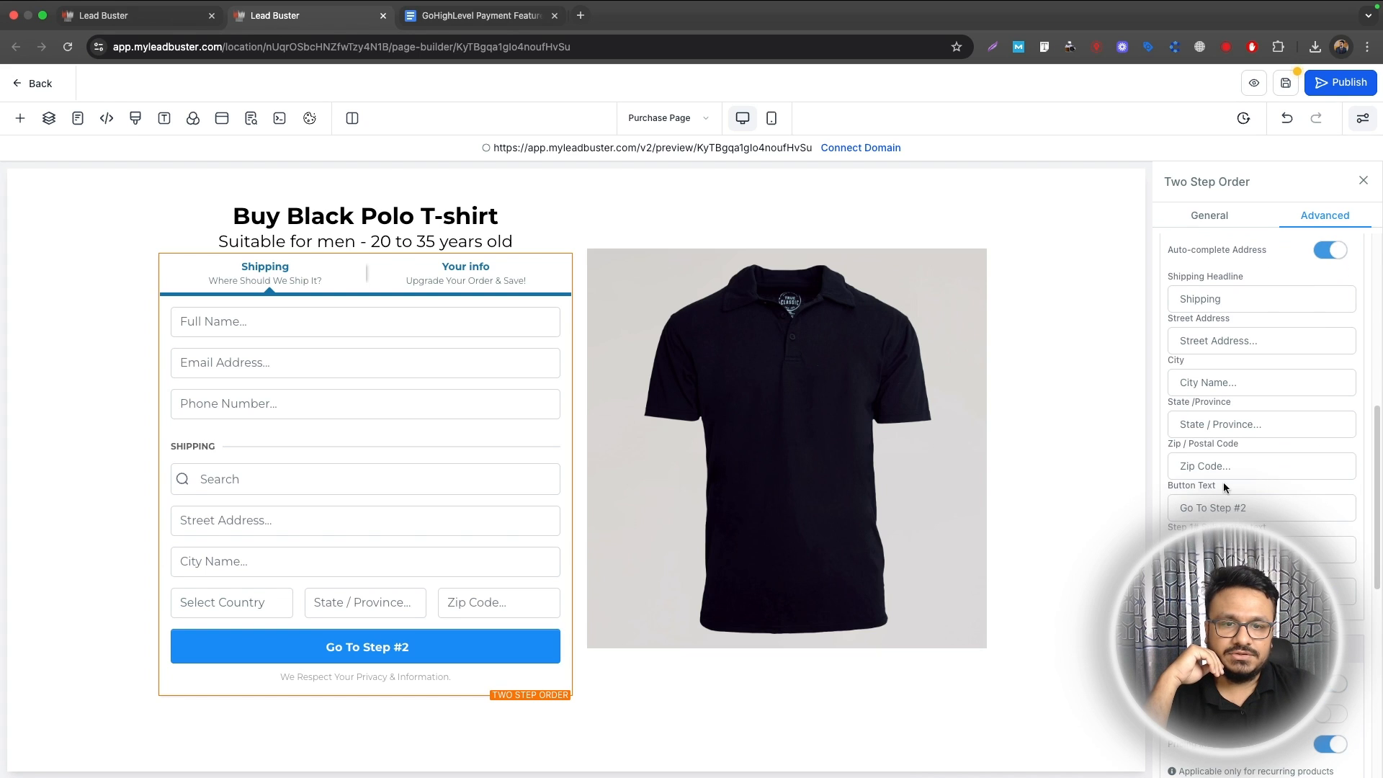
scroll(1273, 438, "up", 7)
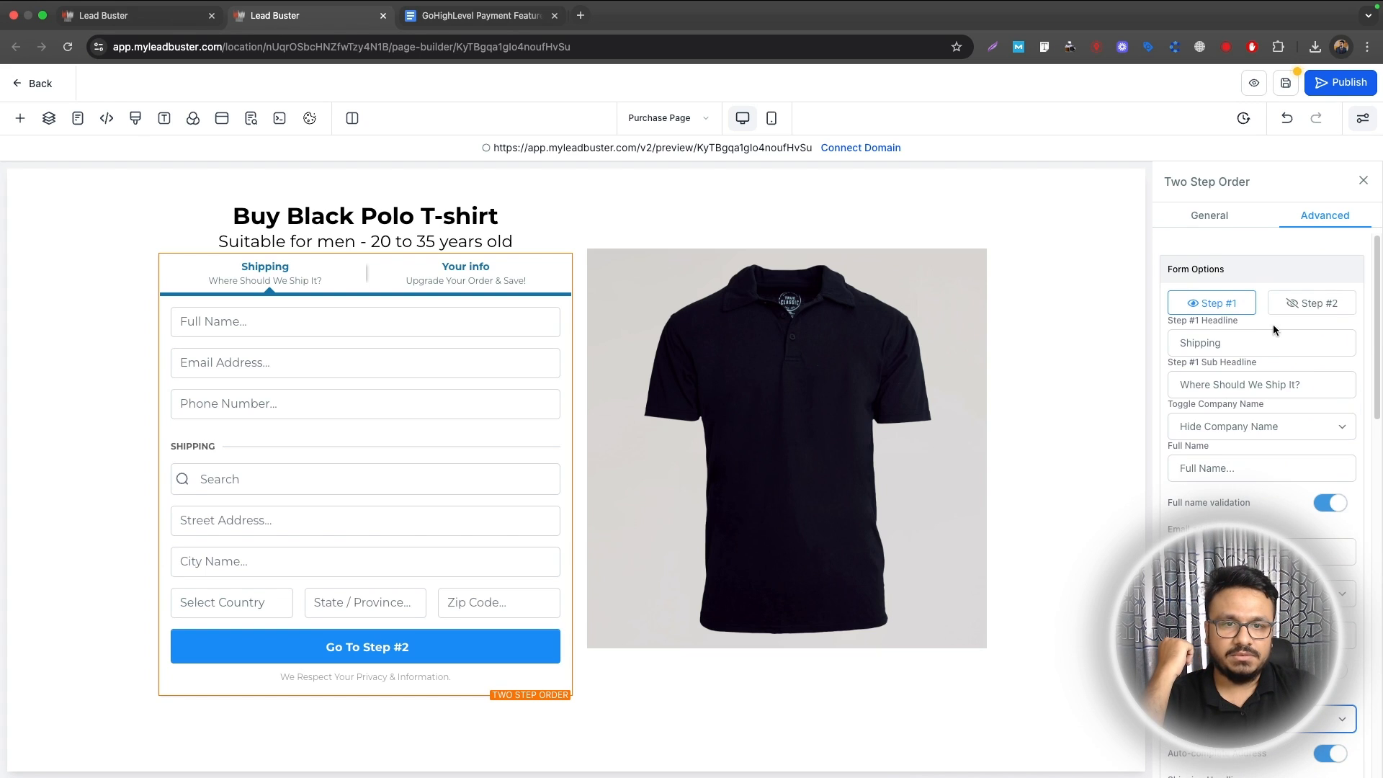
Step: Switch the form to Step #2 and save the Purchase Page
left_click(1326, 302)
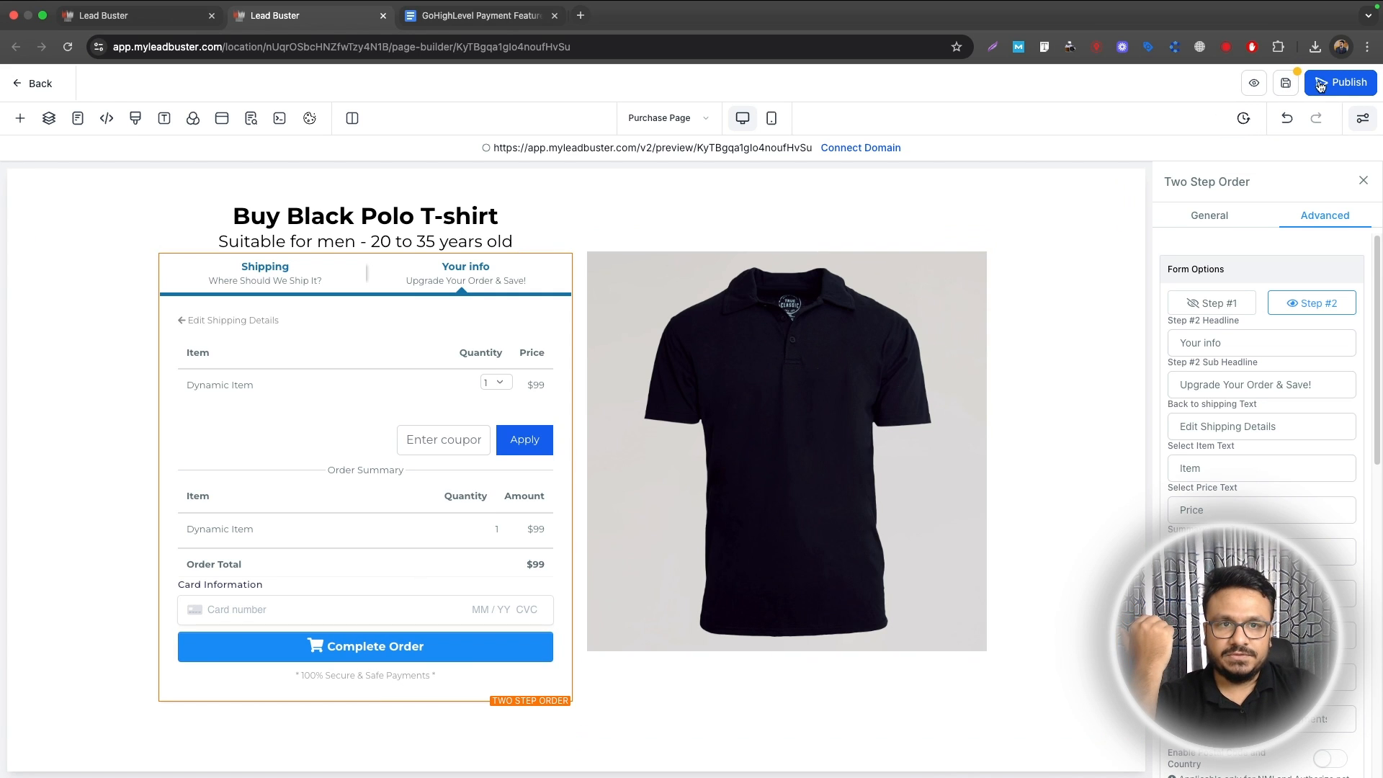
left_click(1288, 87)
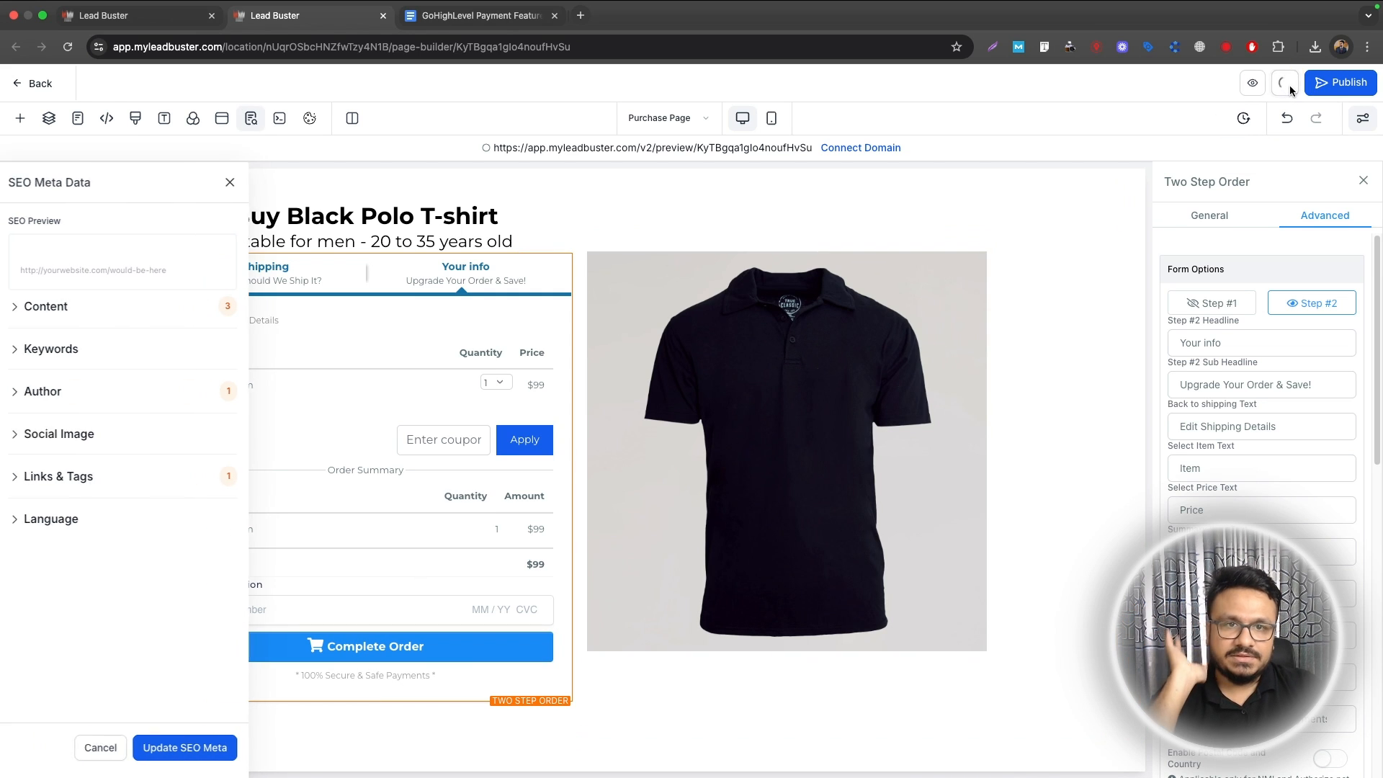
left_click(232, 183)
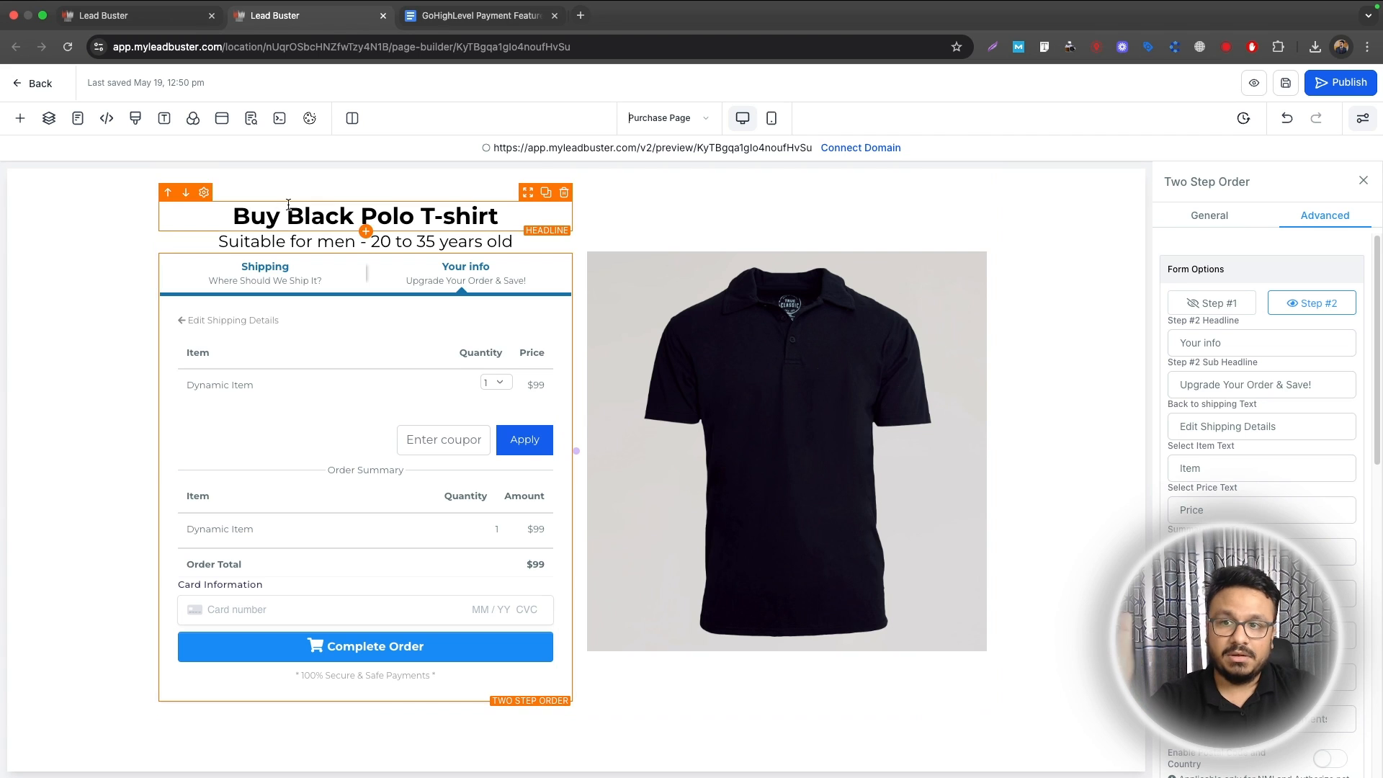
Step: Add the Black Polo T-shirt product with price 'Black Polo T-shirt @ 50' to the Purchase Page
left_click(171, 22)
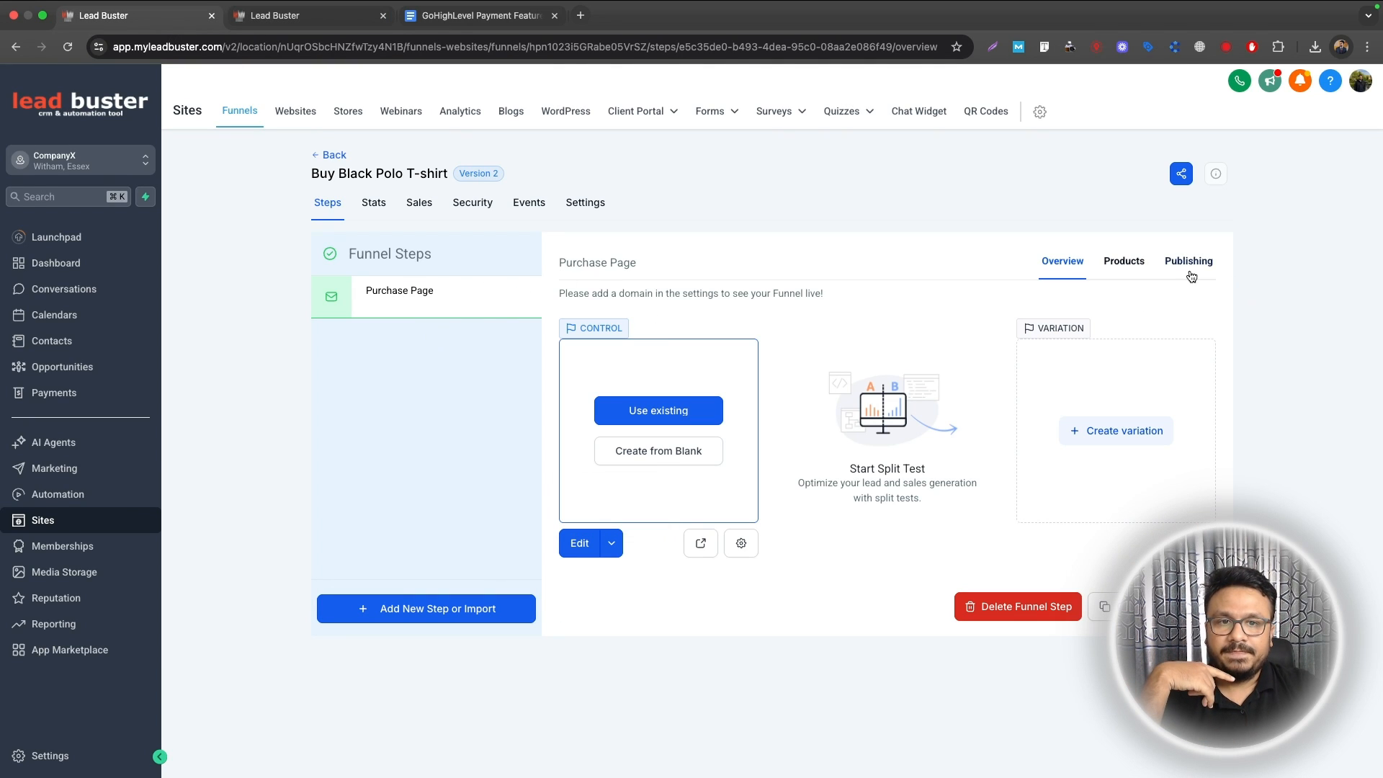
left_click(1121, 263)
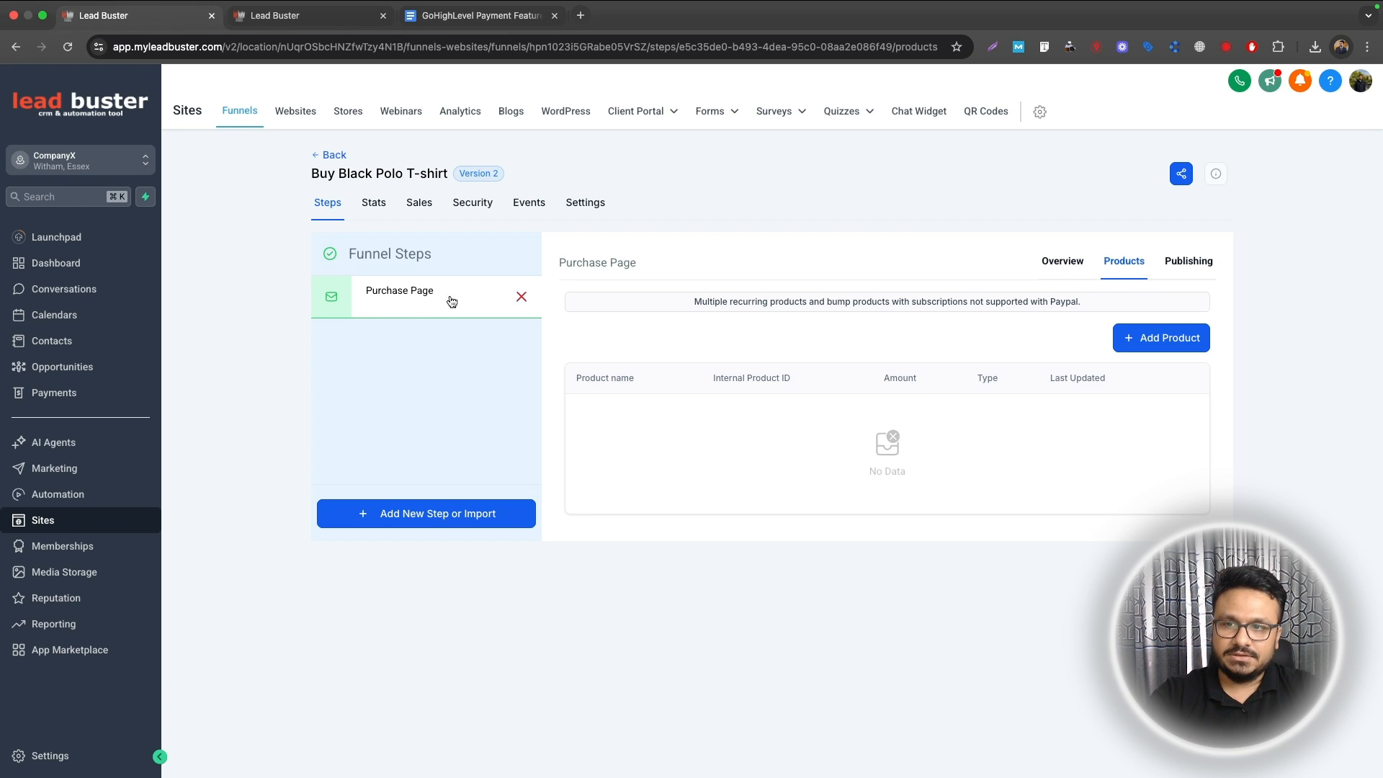
left_click(1175, 338)
left_click(667, 387)
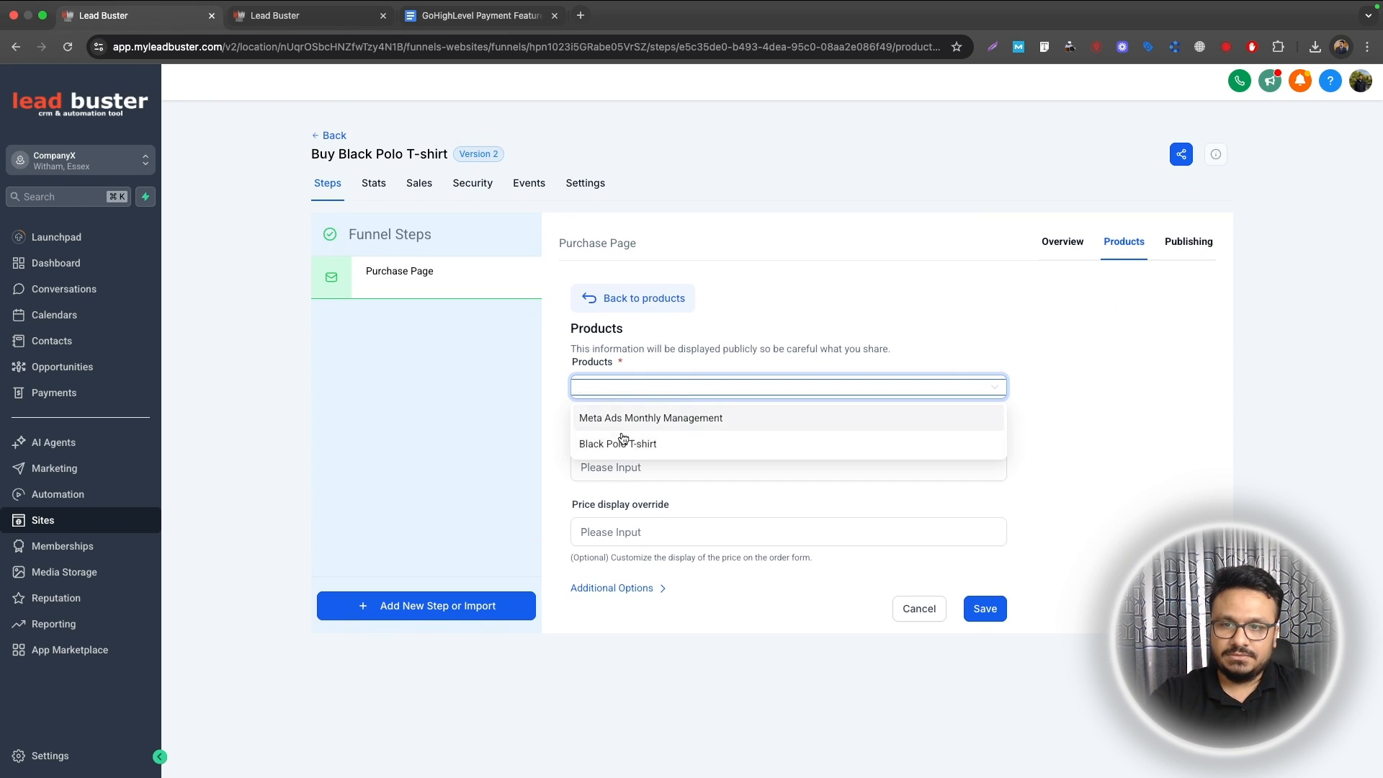
left_click(617, 443)
left_click(648, 464)
left_click(670, 494)
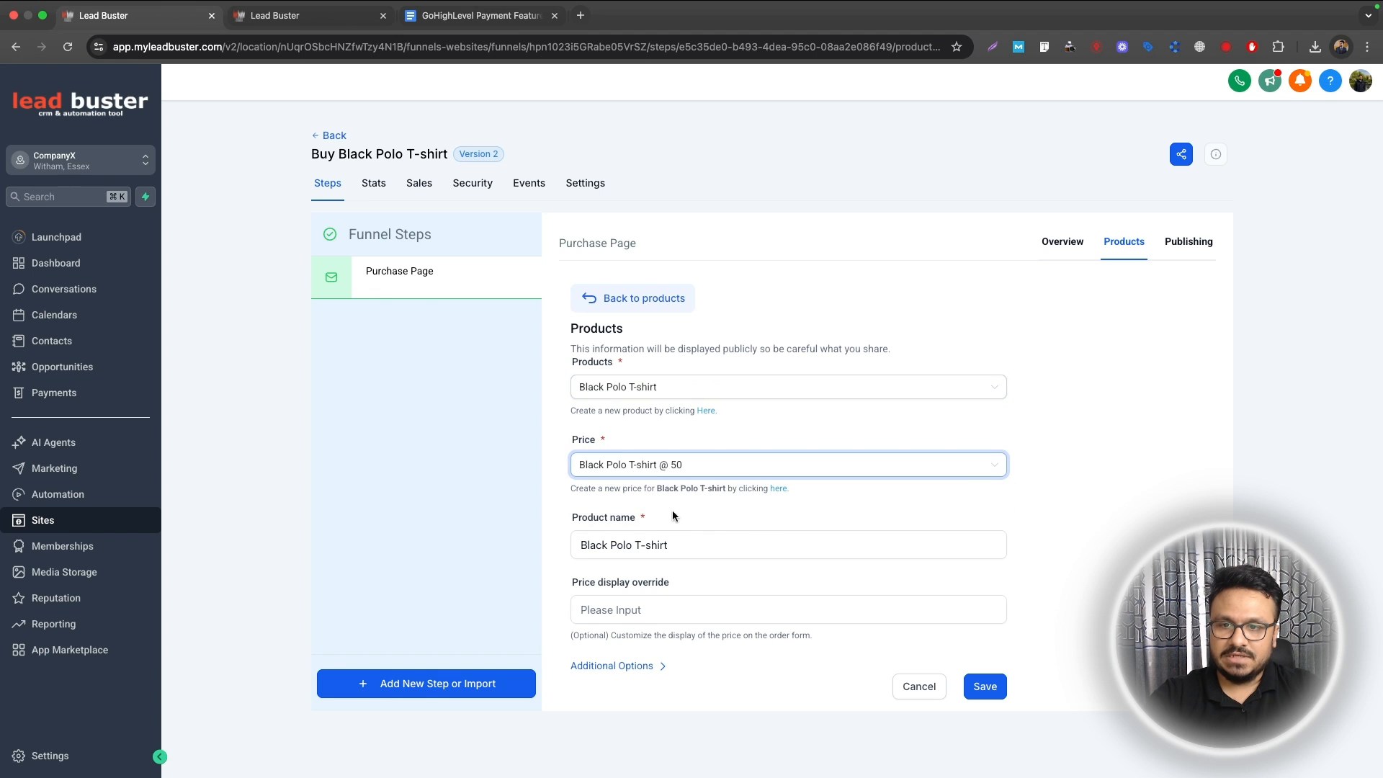
left_click(965, 693)
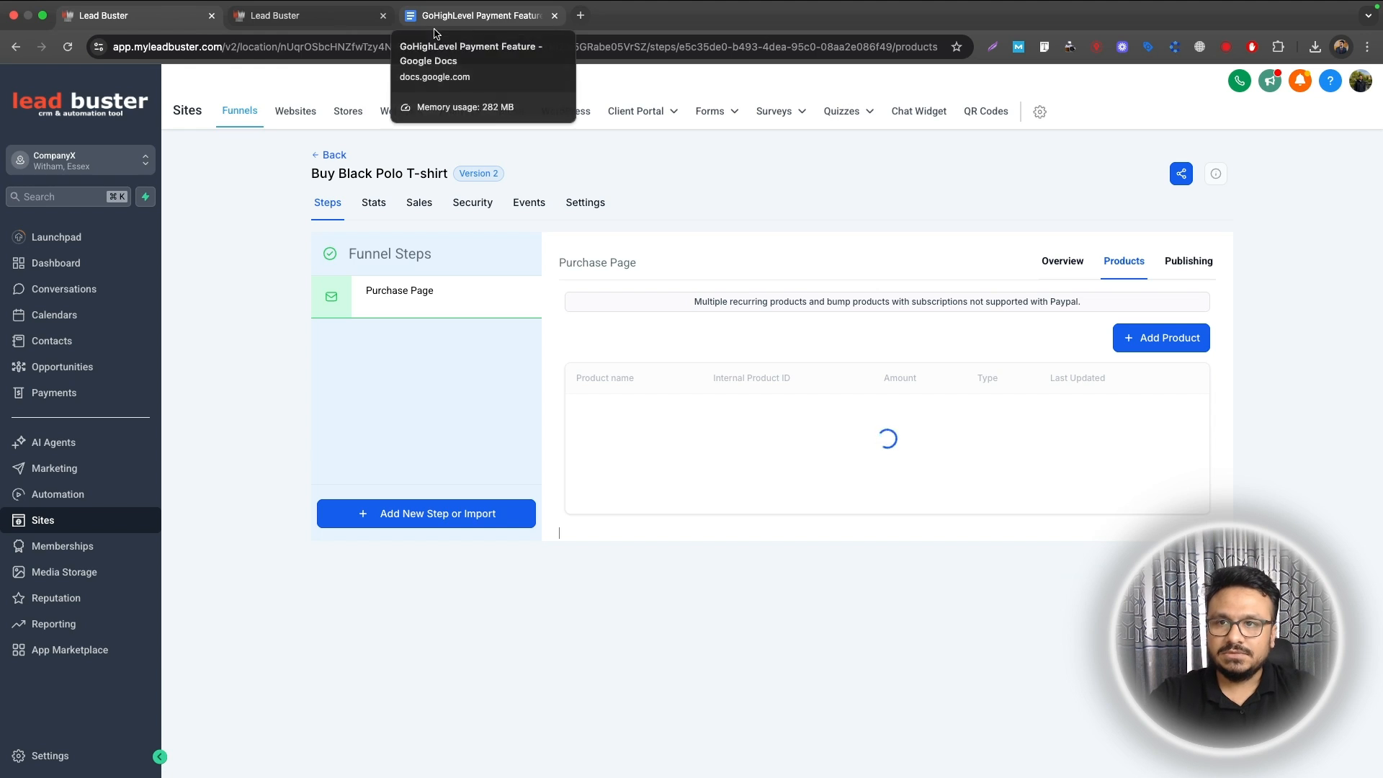
Step: Preview the Purchase Page and submit step 1 with a test name and suggested shipping address
left_click(1071, 265)
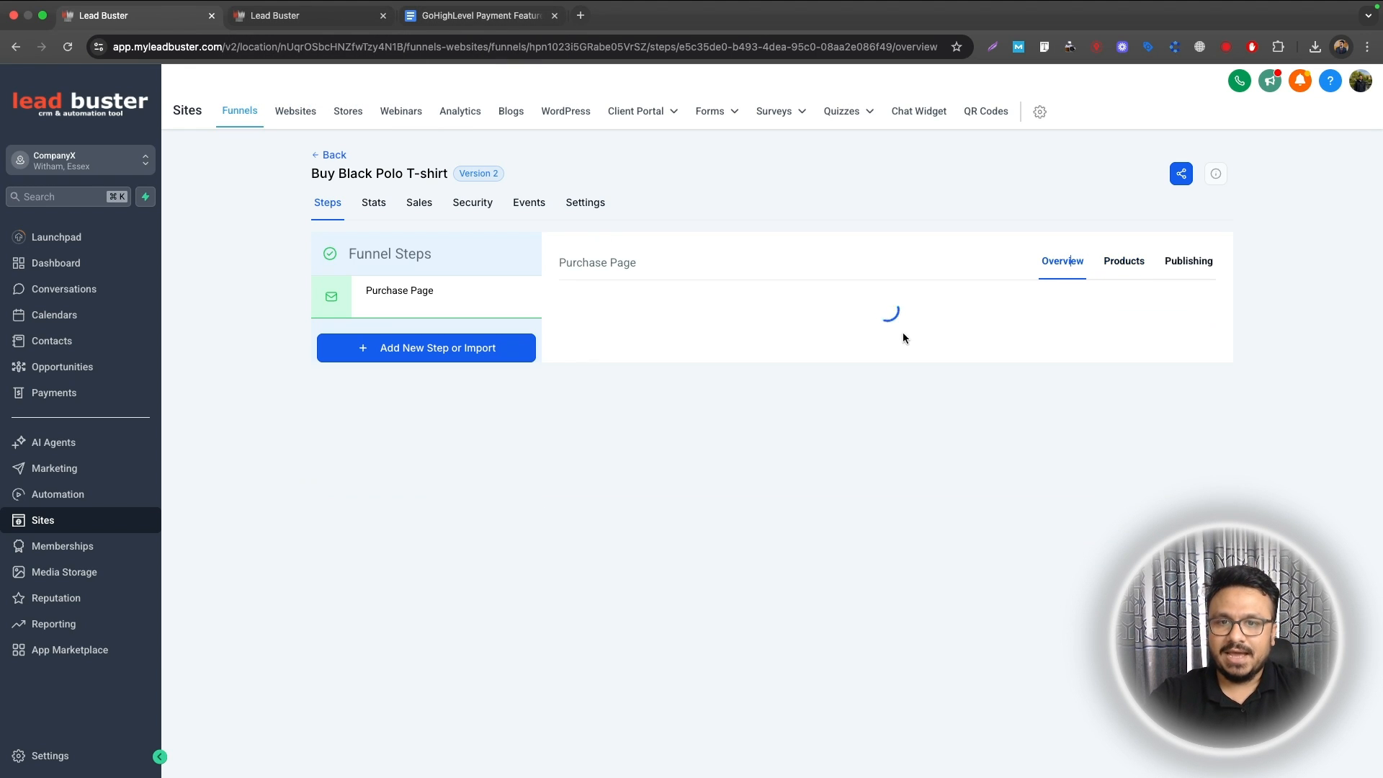
left_click(704, 546)
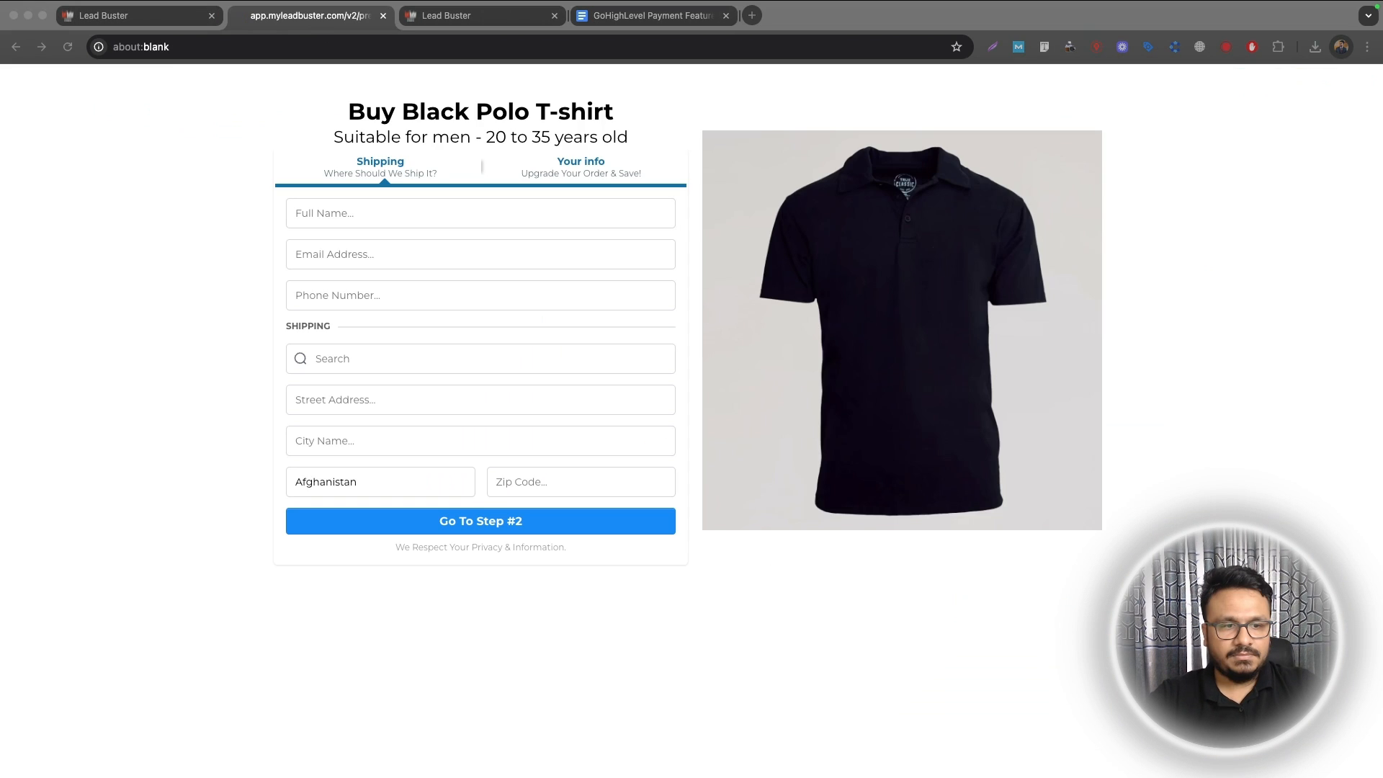
left_click(359, 214)
left_click(359, 214)
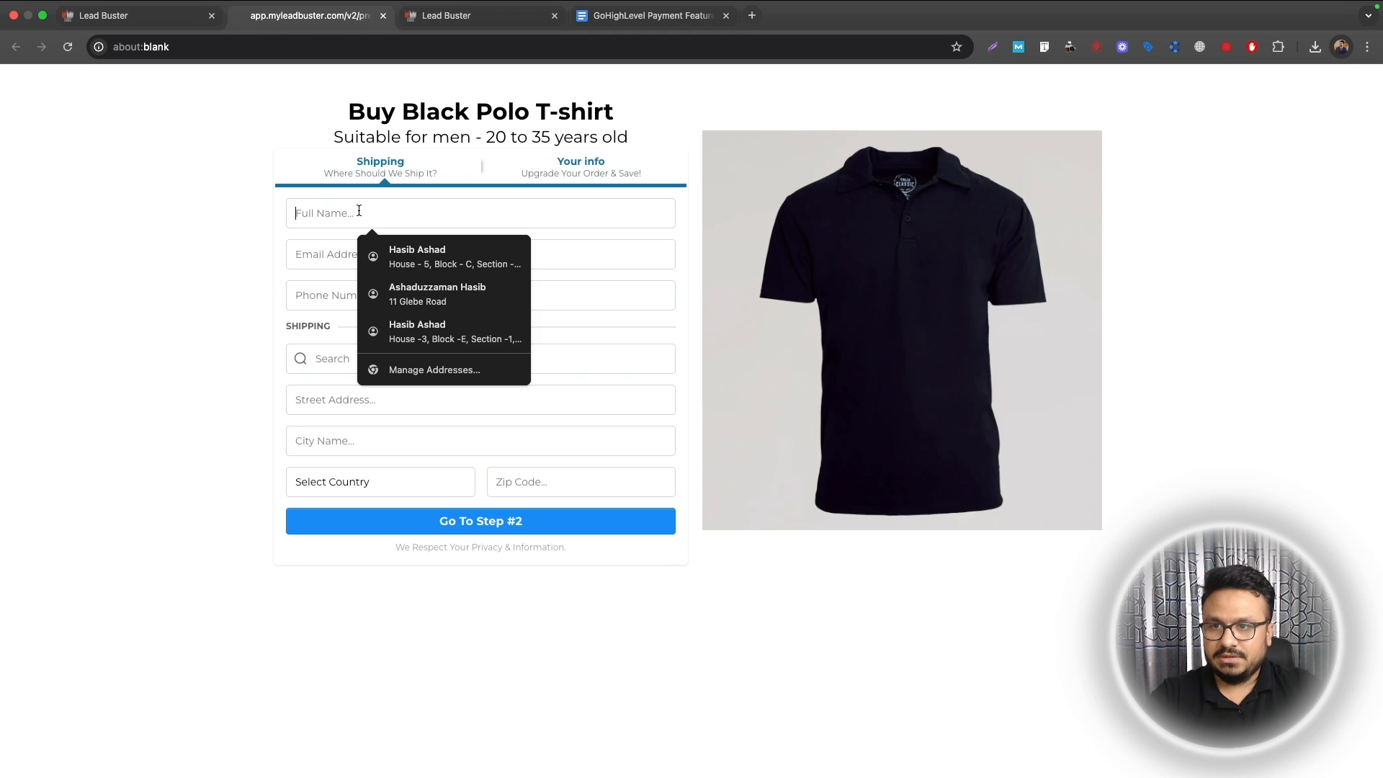
type("John Doe")
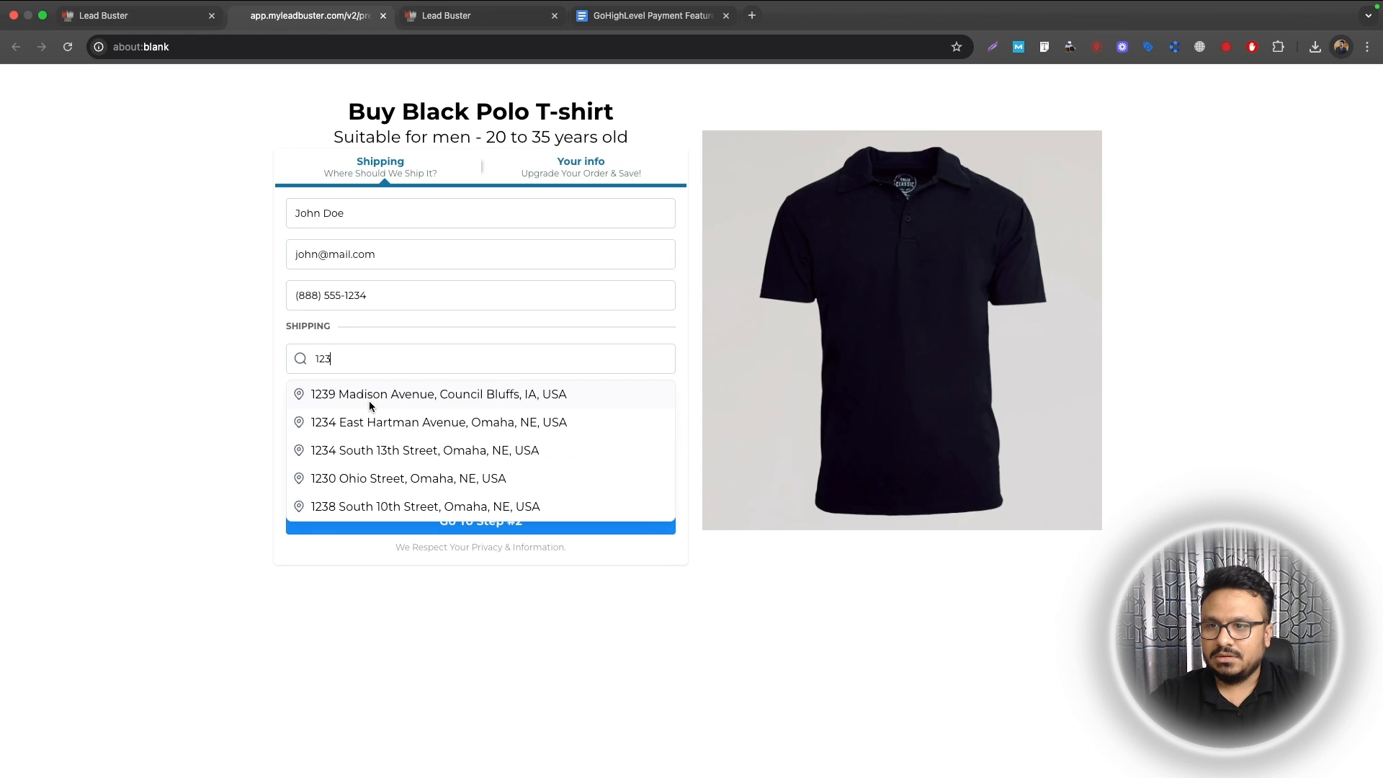
left_click(370, 400)
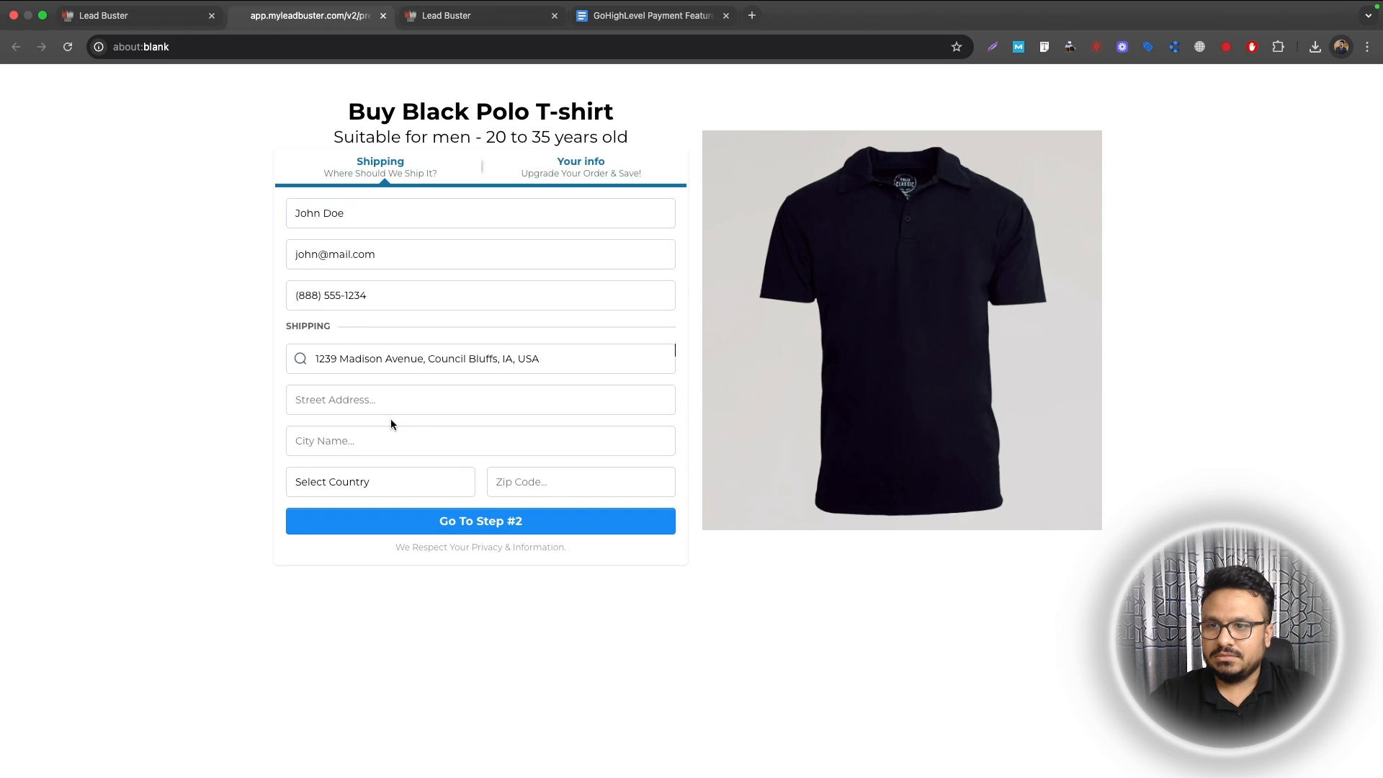
left_click(544, 530)
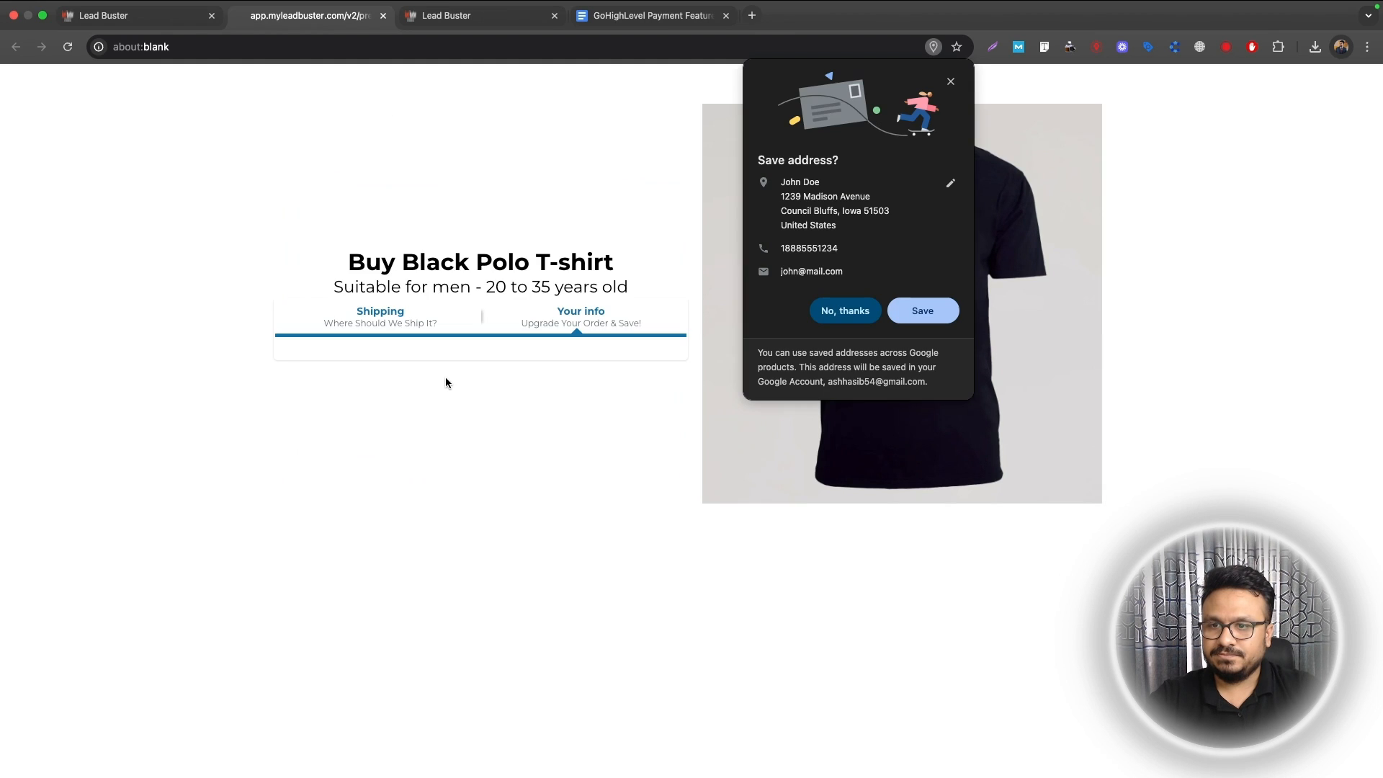
left_click(951, 81)
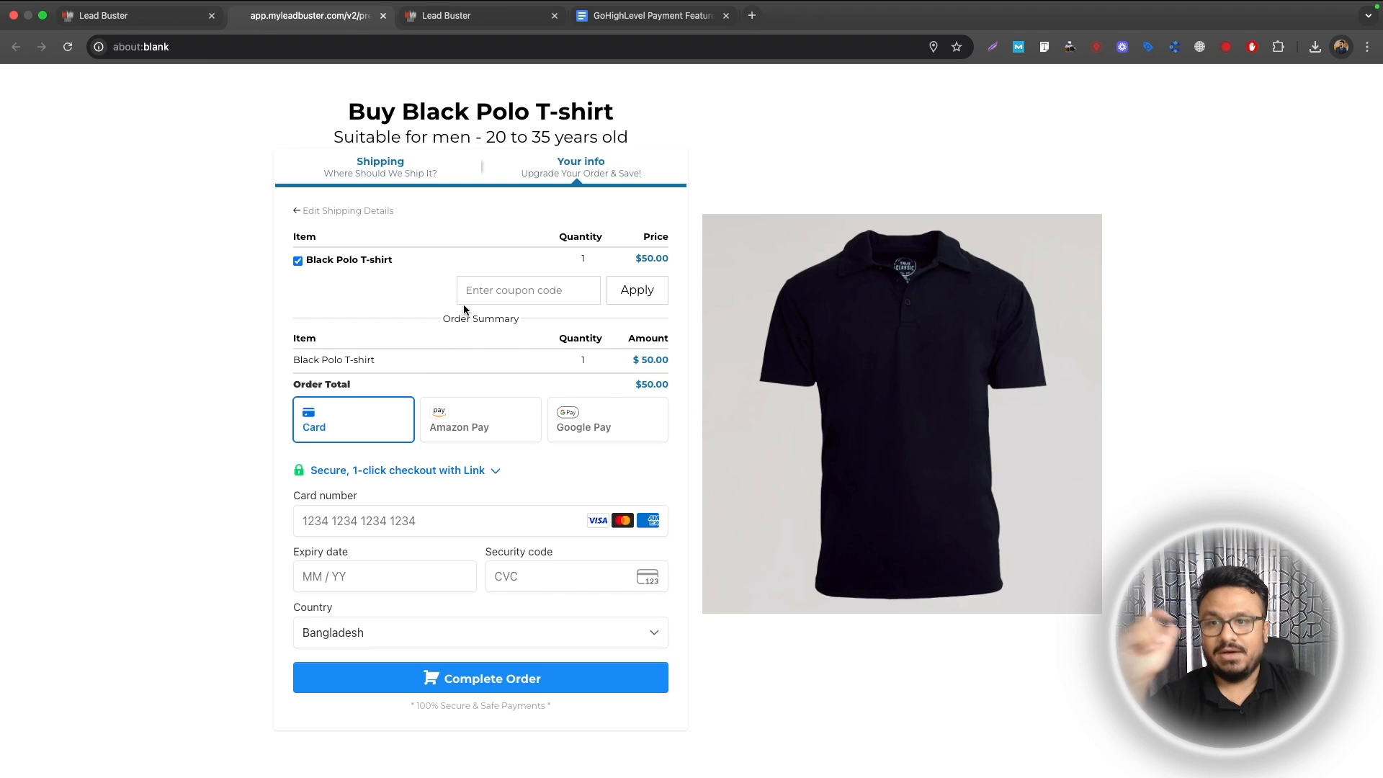
Step: Enter coupon code TENOFF on the checkout preview and apply it
left_click(178, 16)
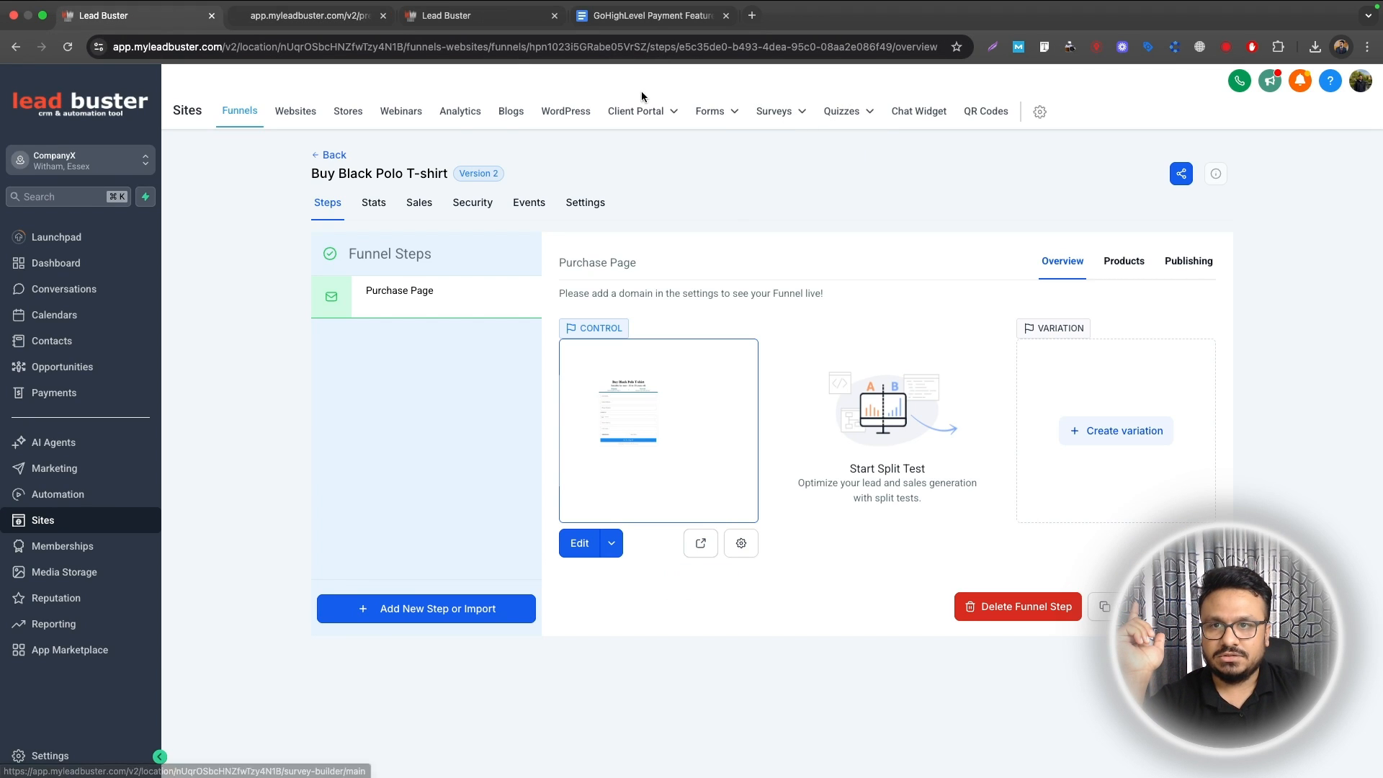
left_click(310, 15)
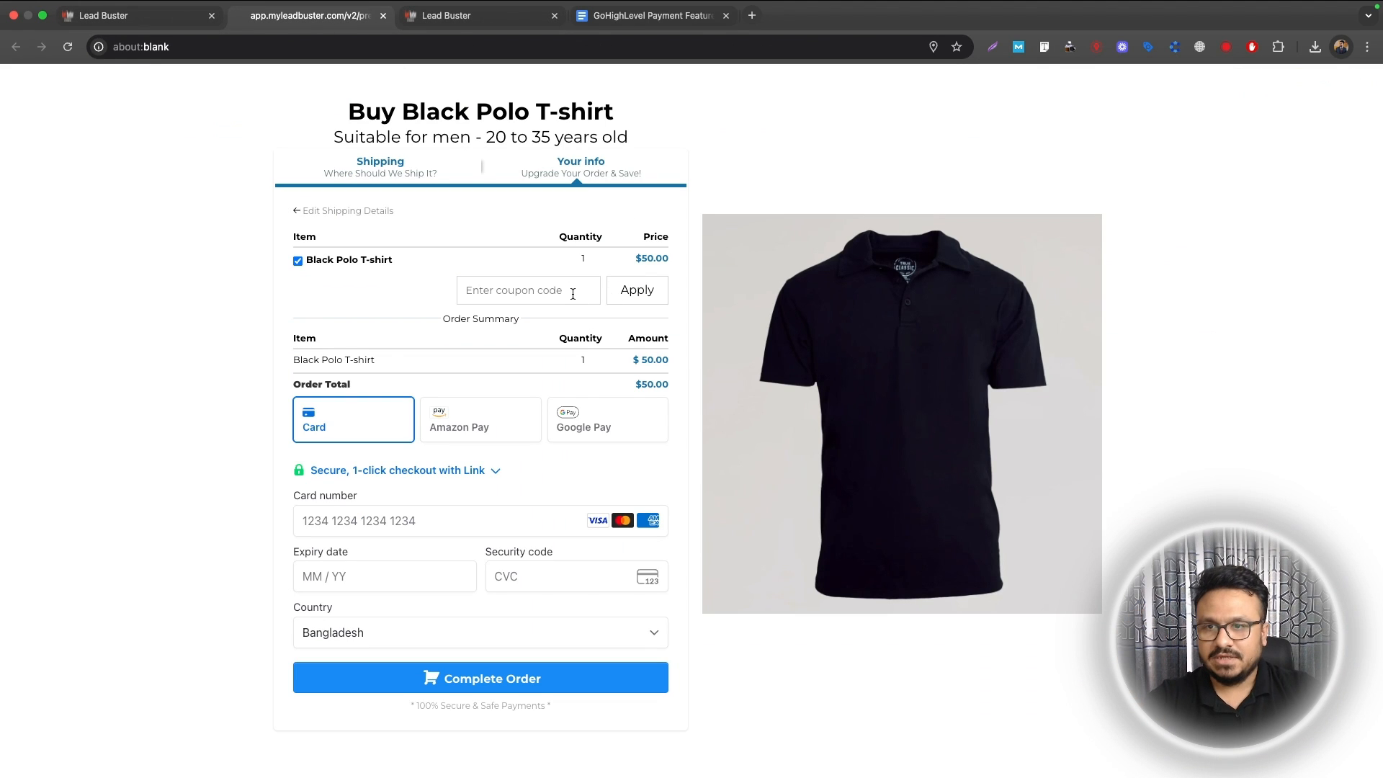
left_click(573, 294)
type("TENOFF")
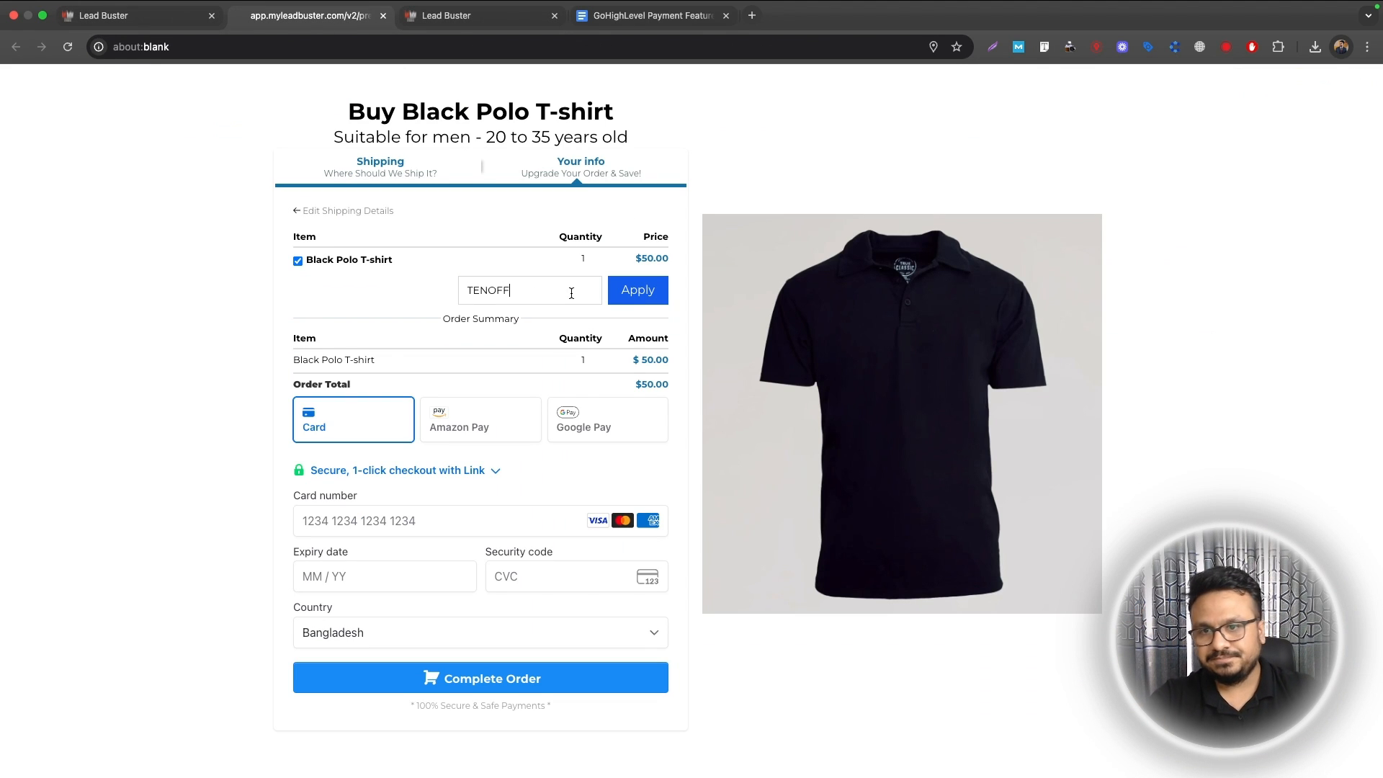
left_click(629, 300)
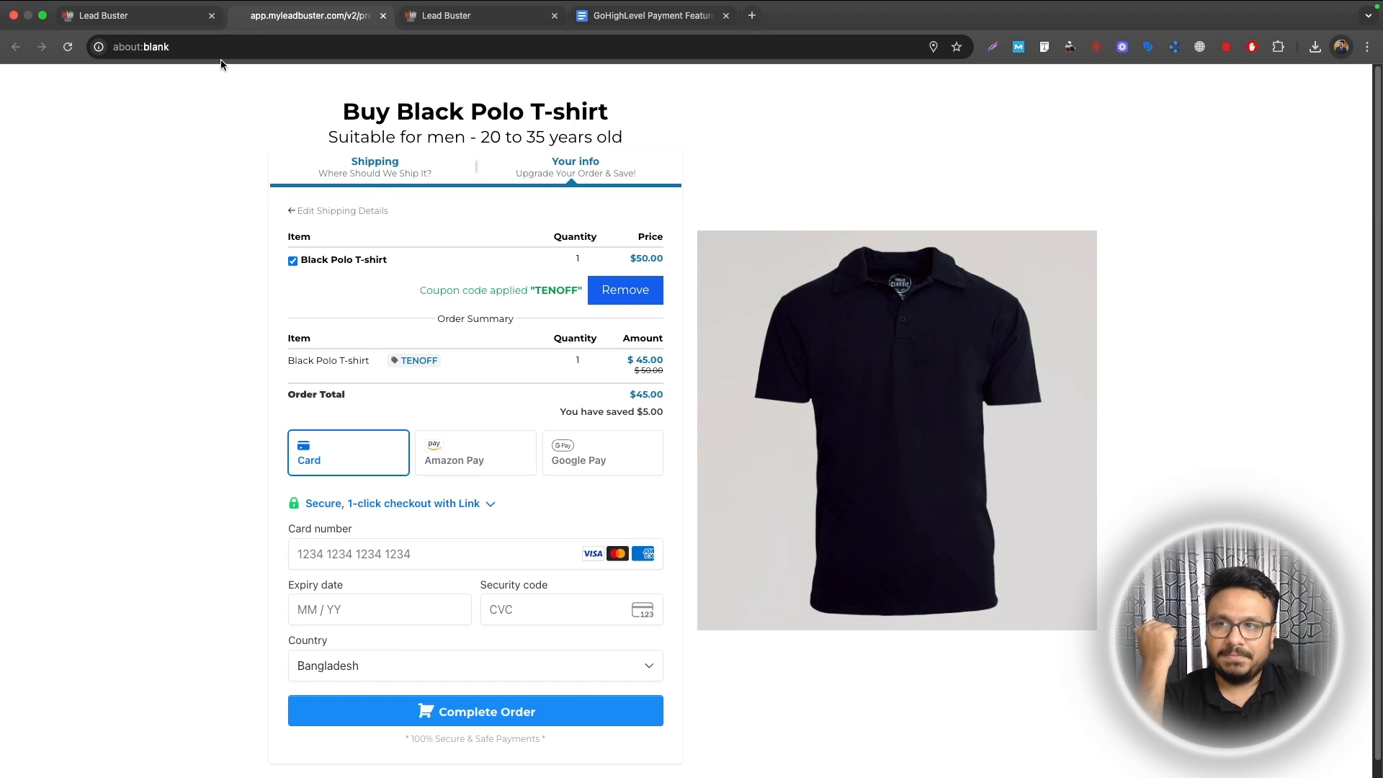
Step: Change the funnel's Payment mode from Live to Test in its Settings
left_click(141, 28)
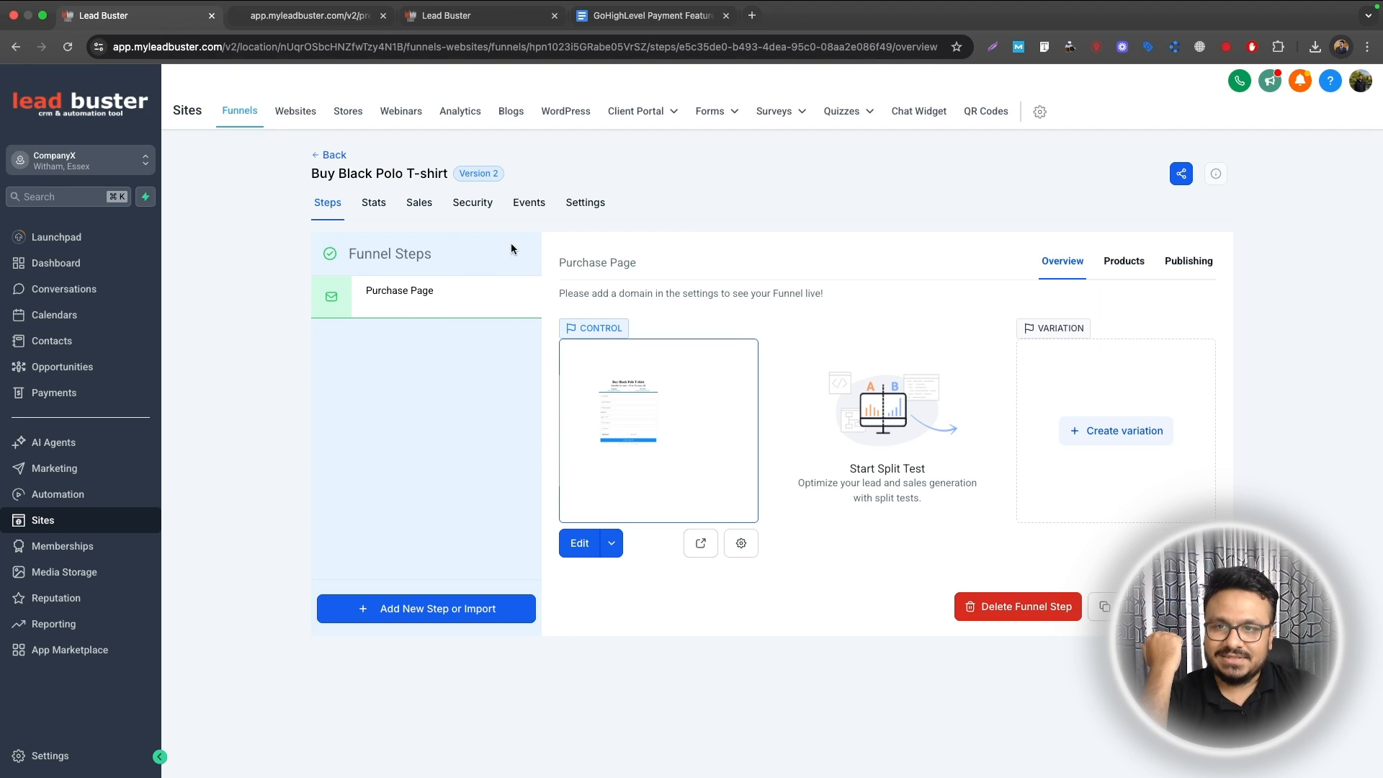
left_click(569, 208)
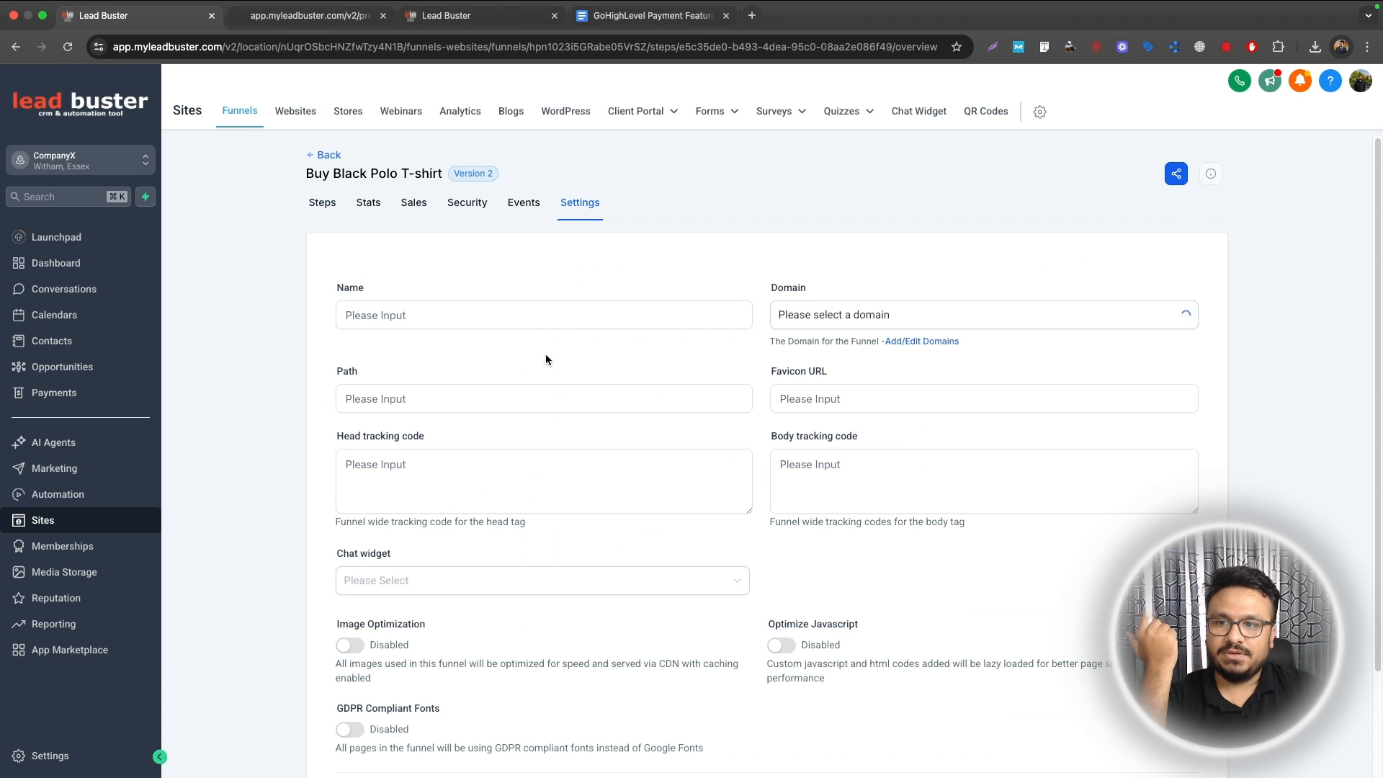
scroll(497, 488, "down", 3)
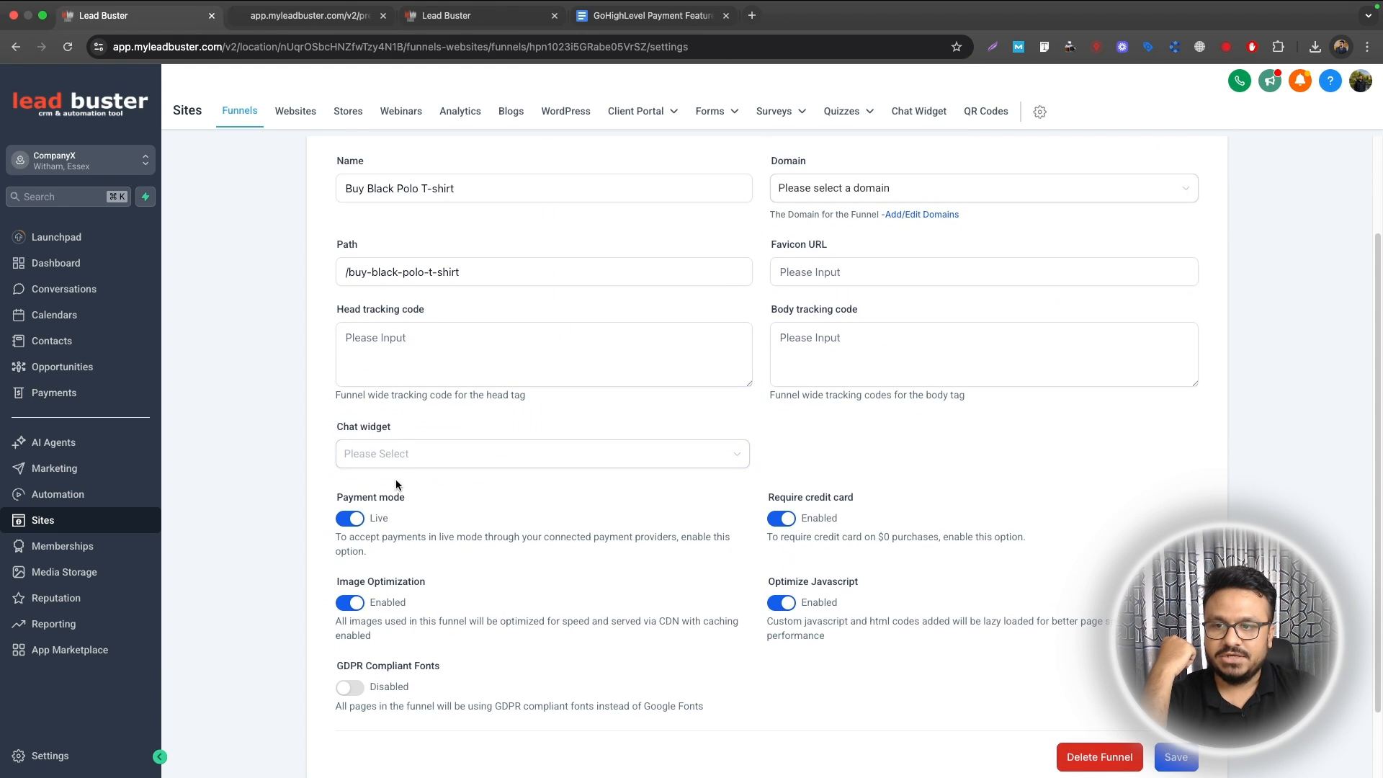
scroll(396, 478, "up", 3)
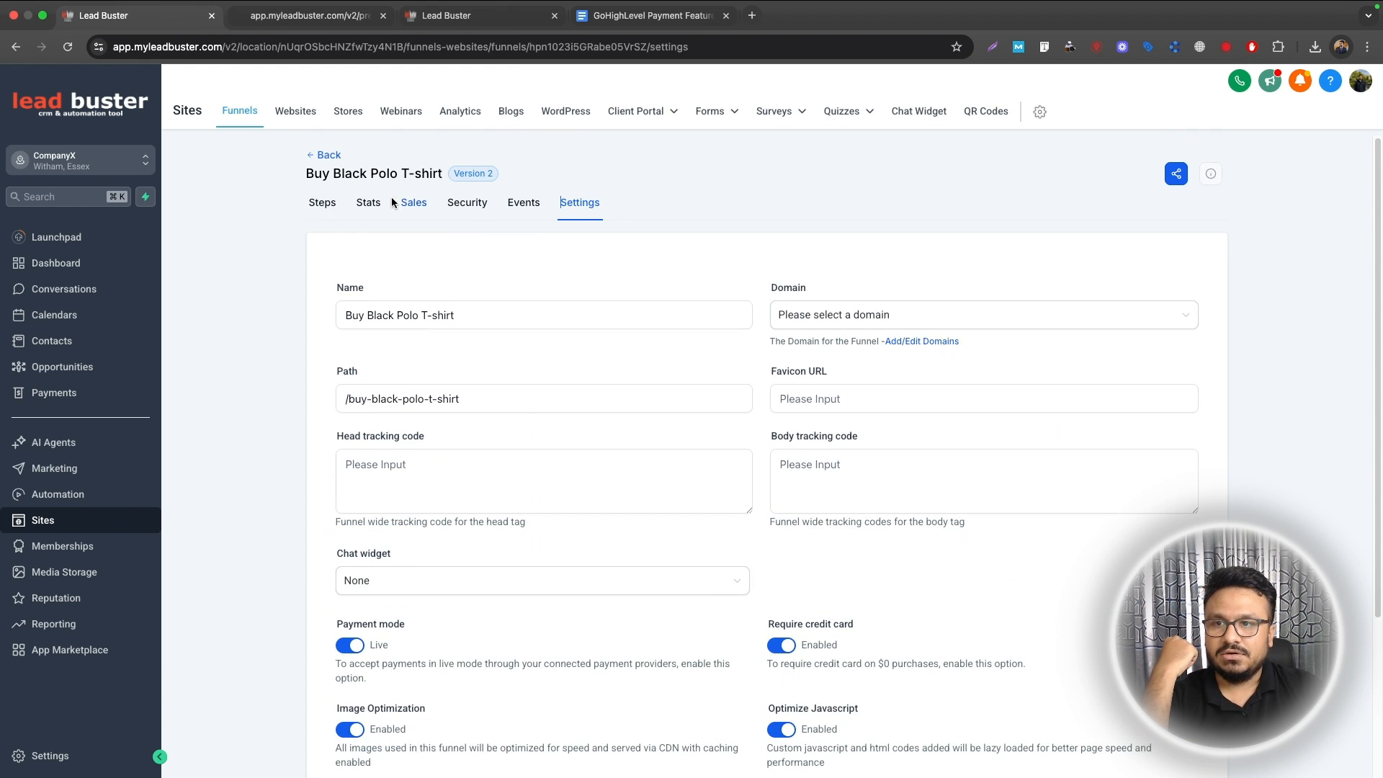
left_click(342, 205)
left_click(587, 204)
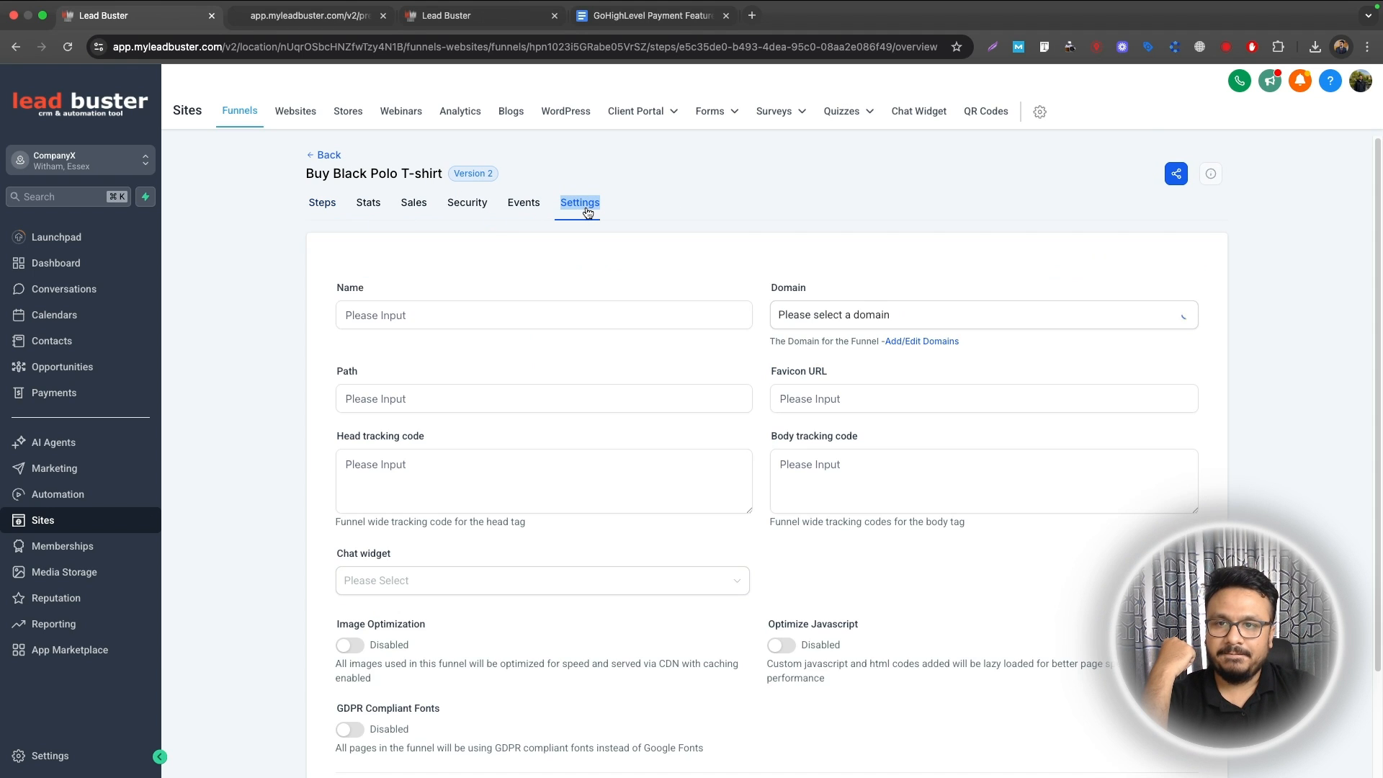
scroll(359, 634, "down", 2)
left_click(368, 489)
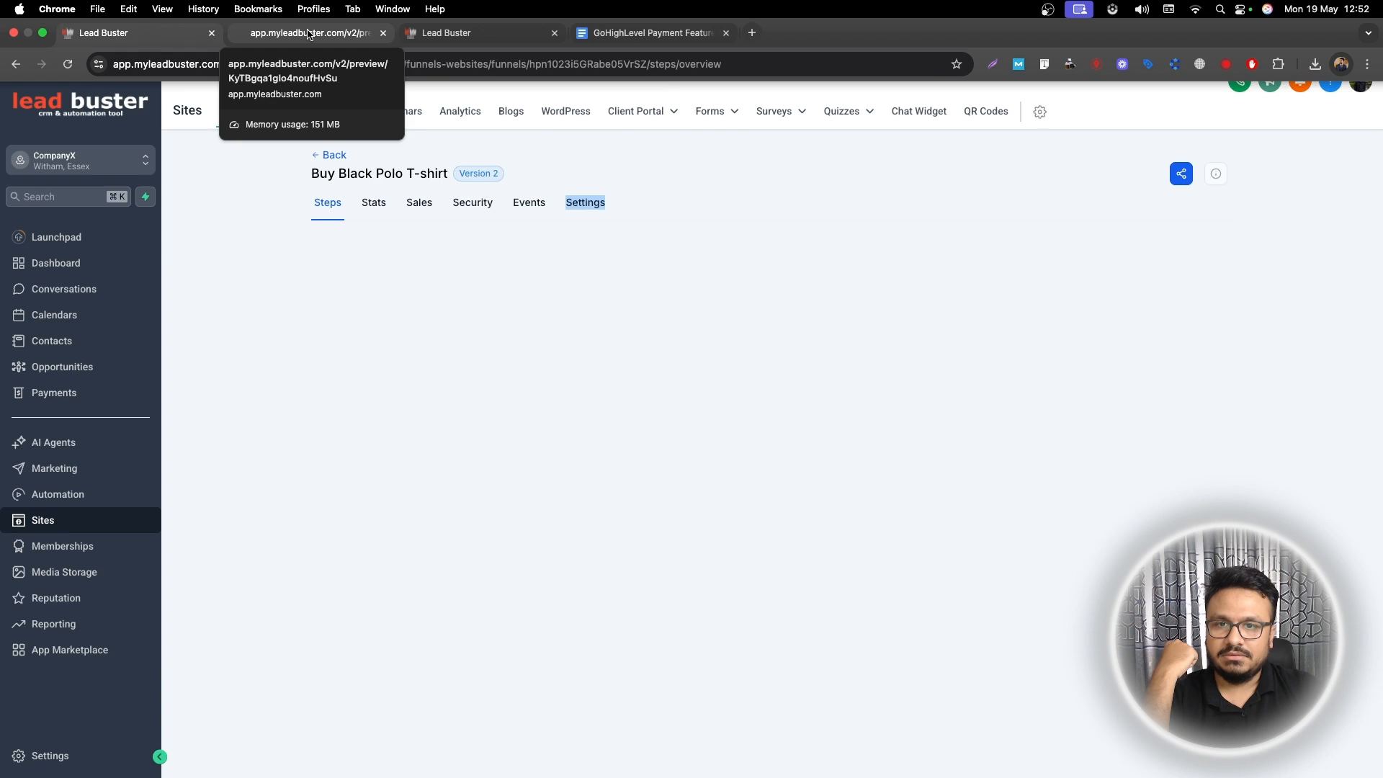
left_click(308, 33)
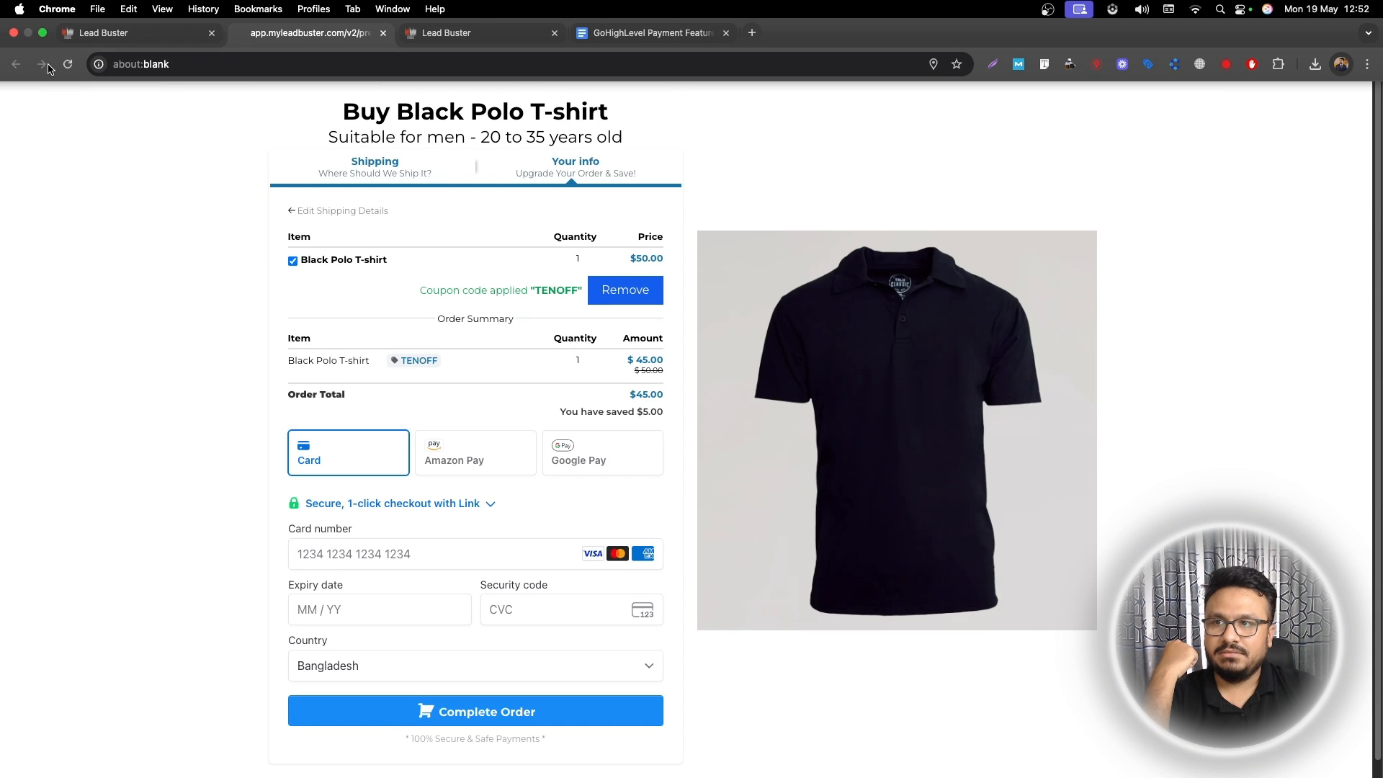
Step: In a fresh preview, submit the customer and shipping details and enter the coupon code
left_click(86, 33)
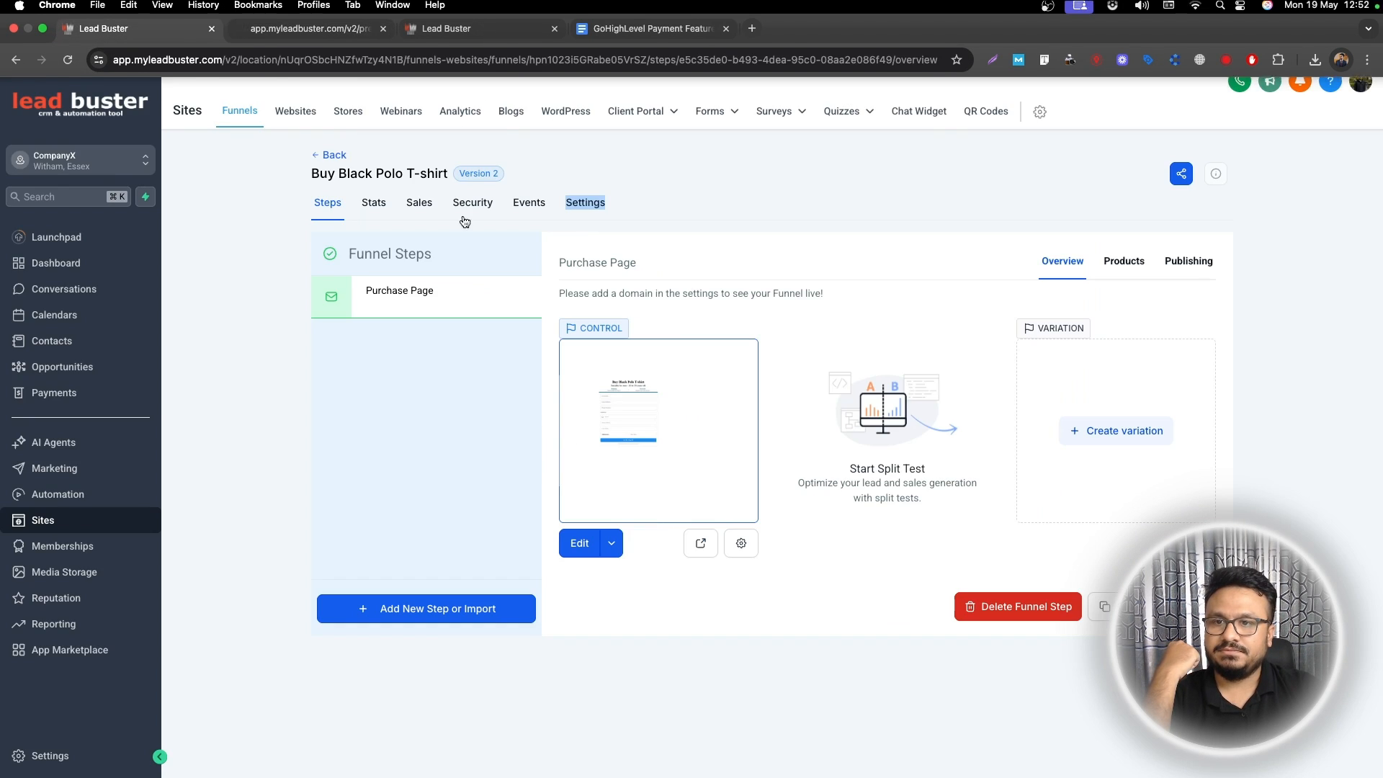
left_click(704, 542)
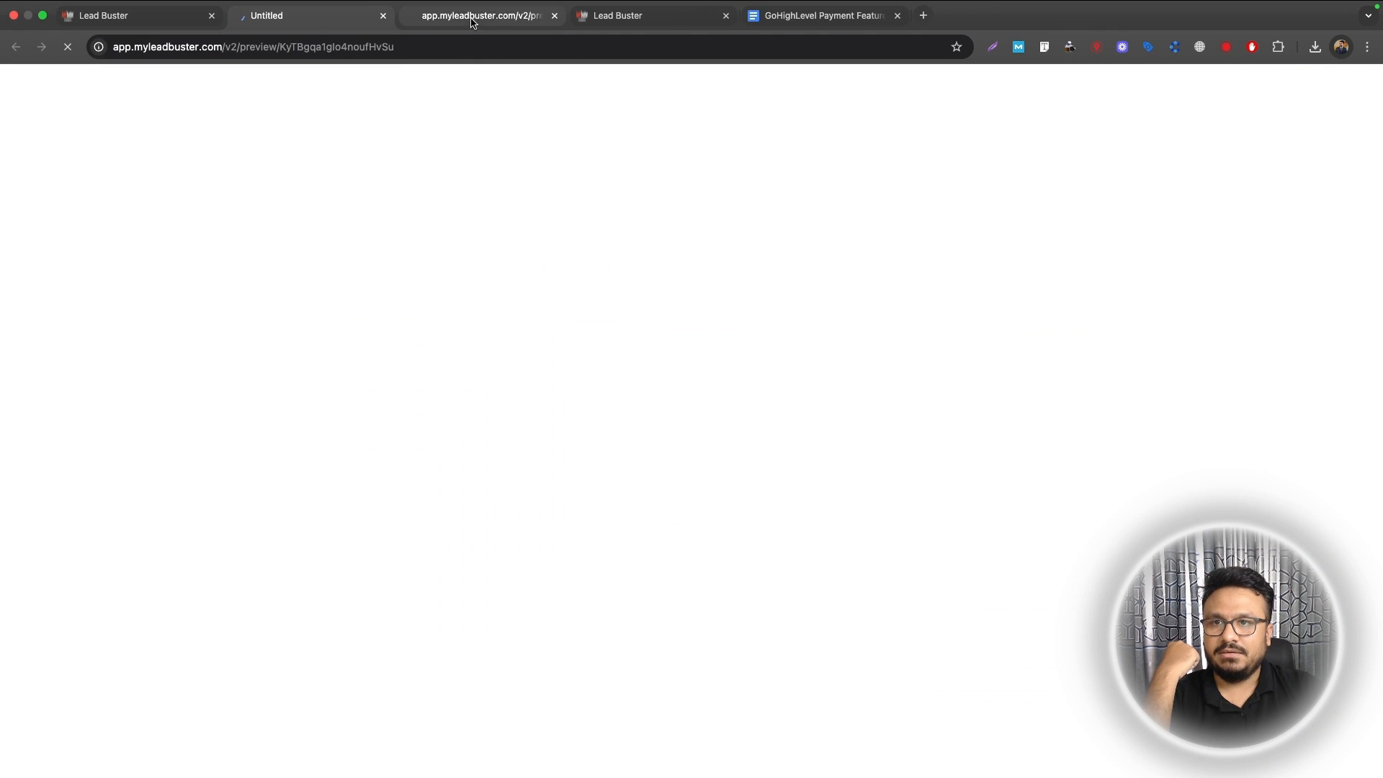
left_click(554, 16)
left_click(407, 207)
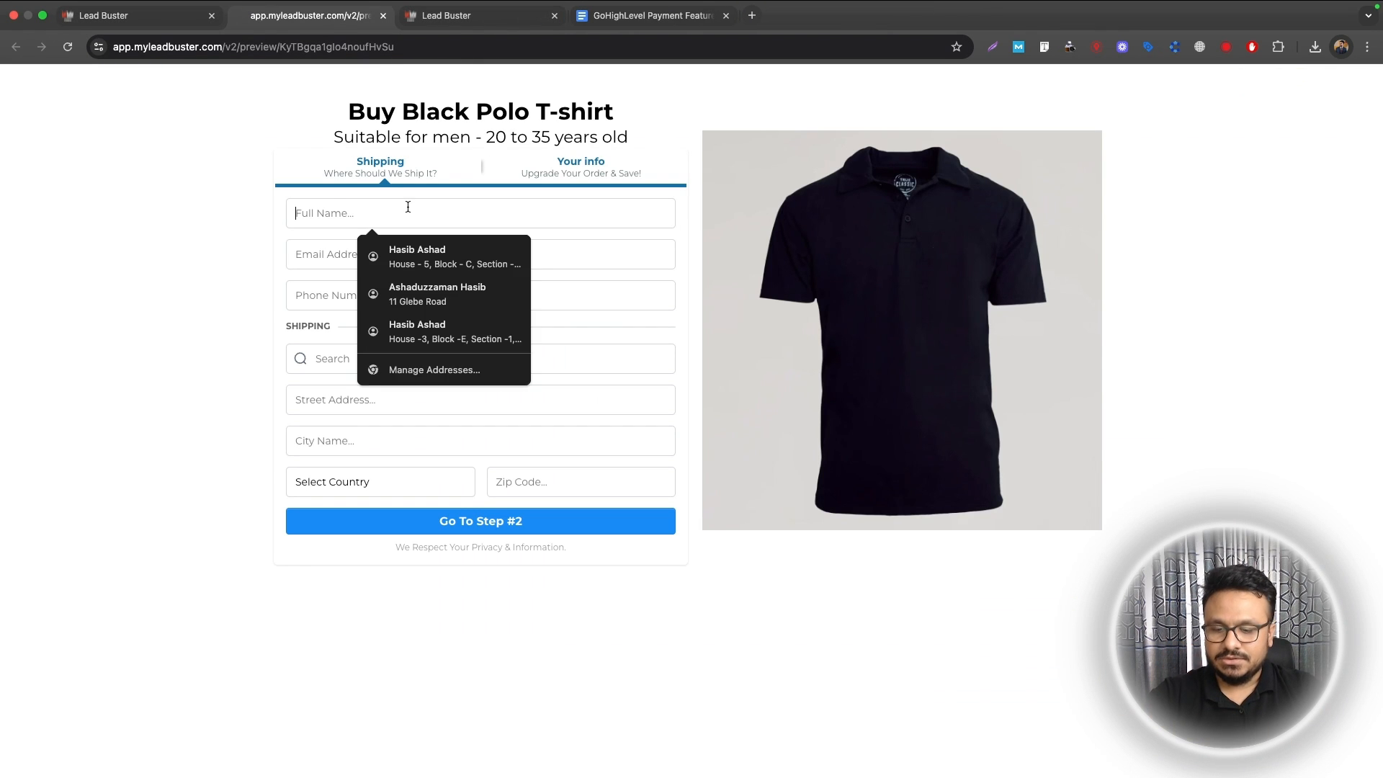
type("John Doe")
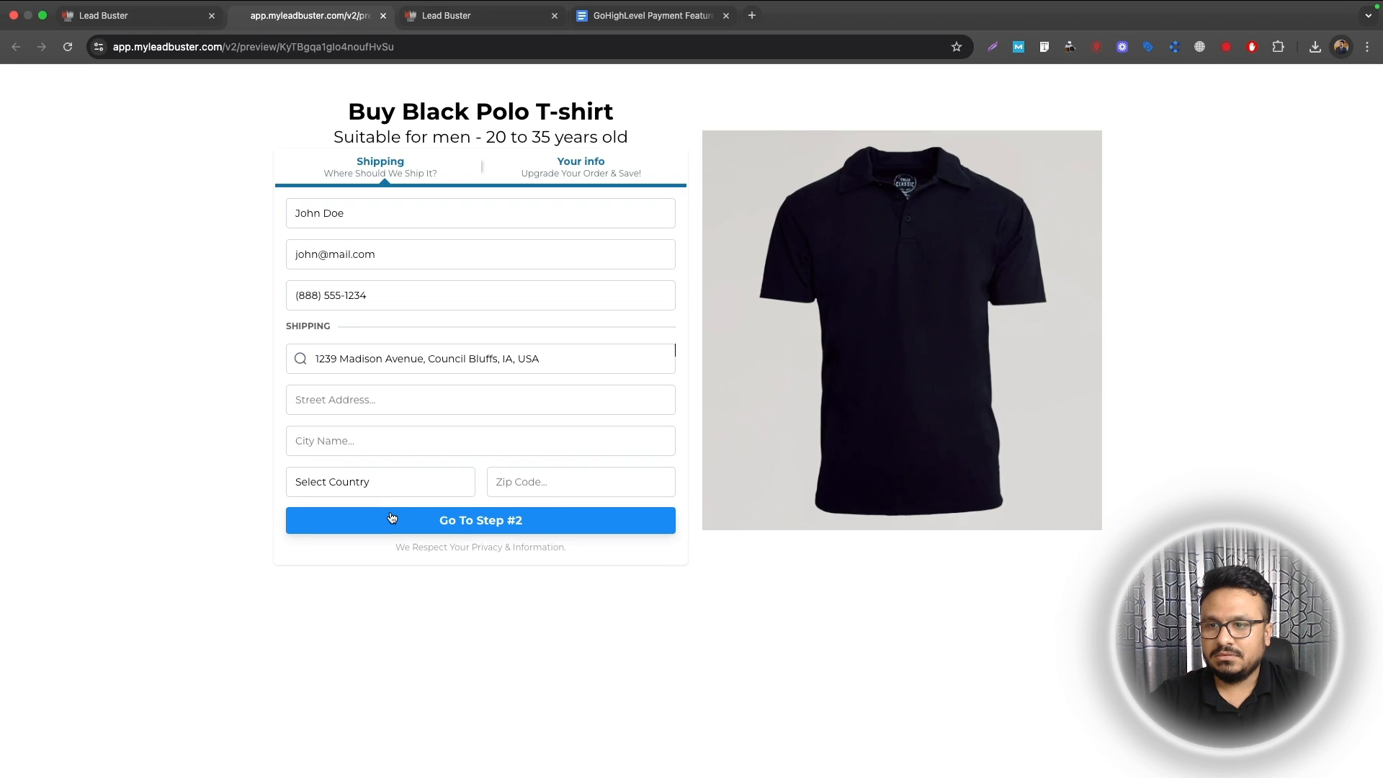
left_click(392, 517)
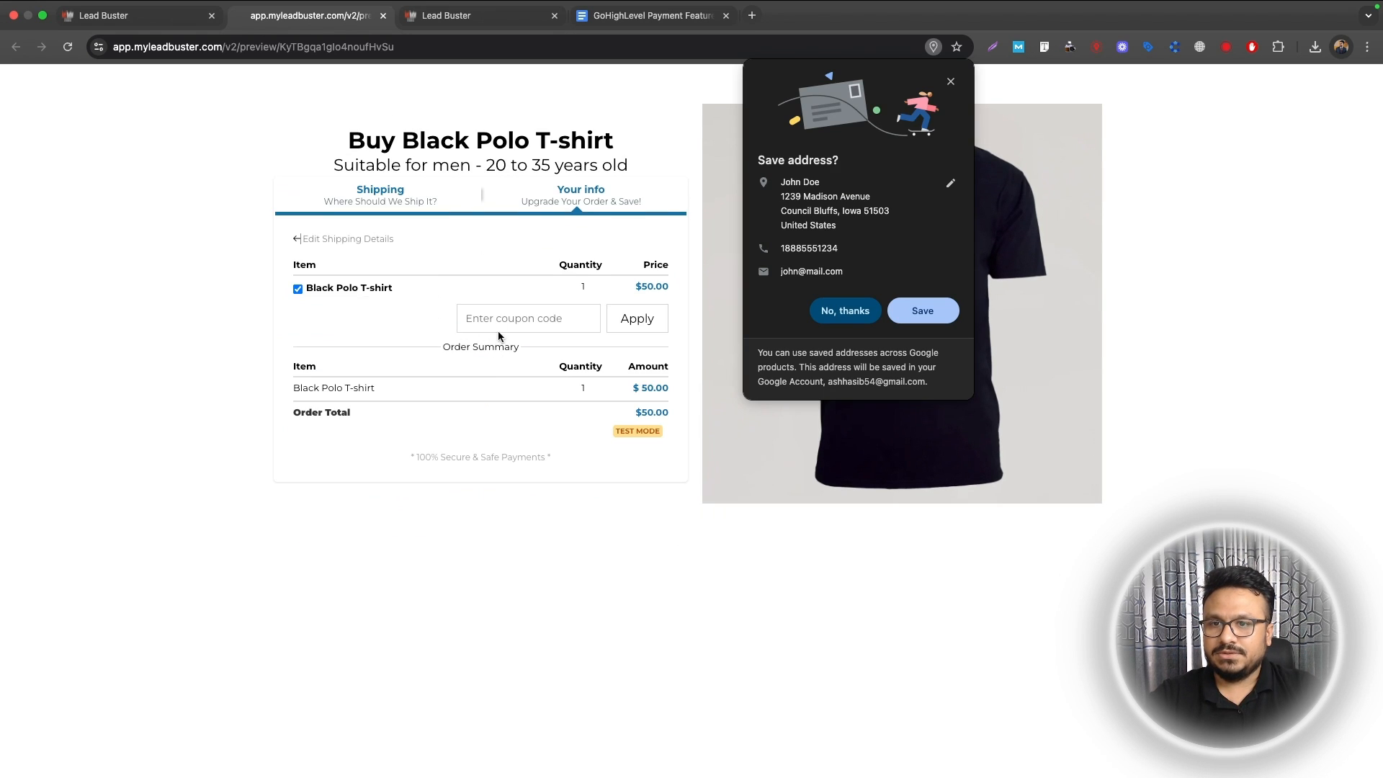
type("TENOFF")
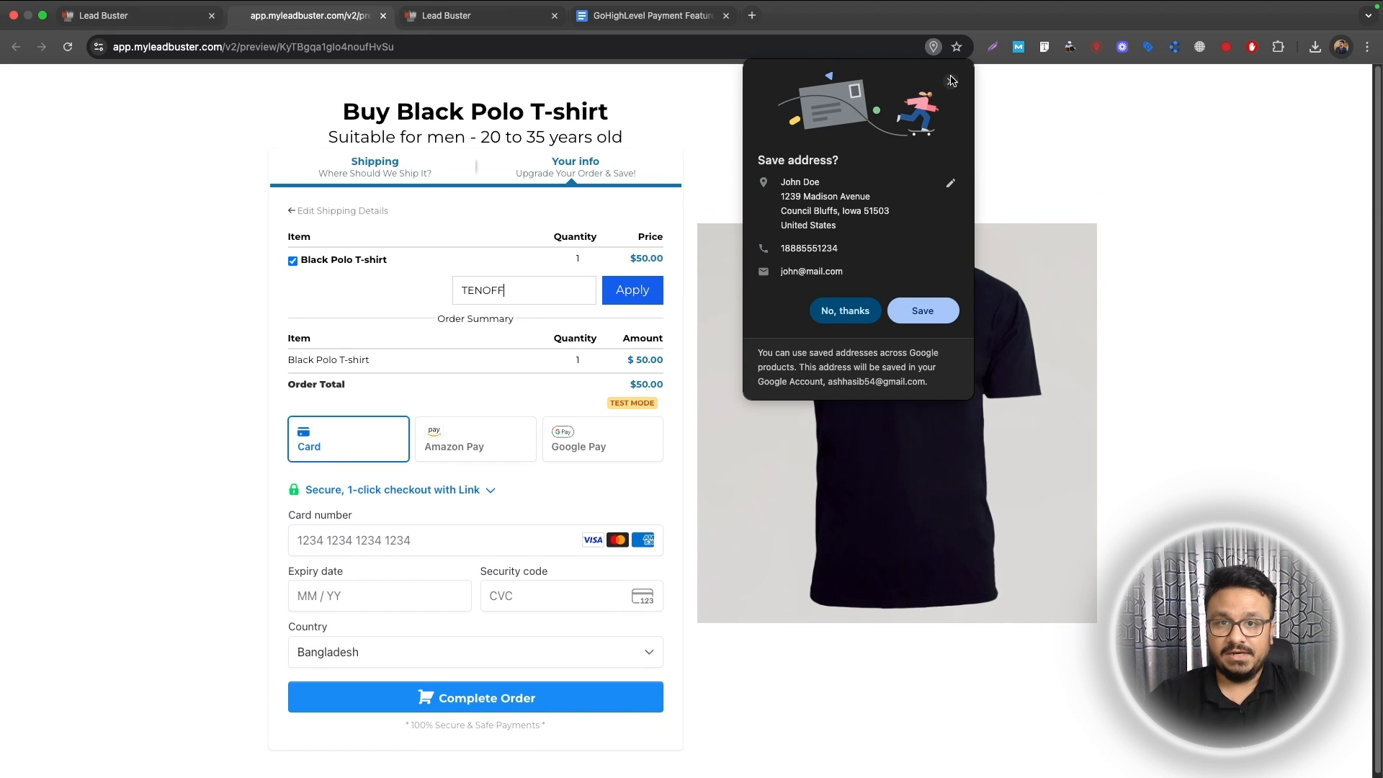
left_click(950, 80)
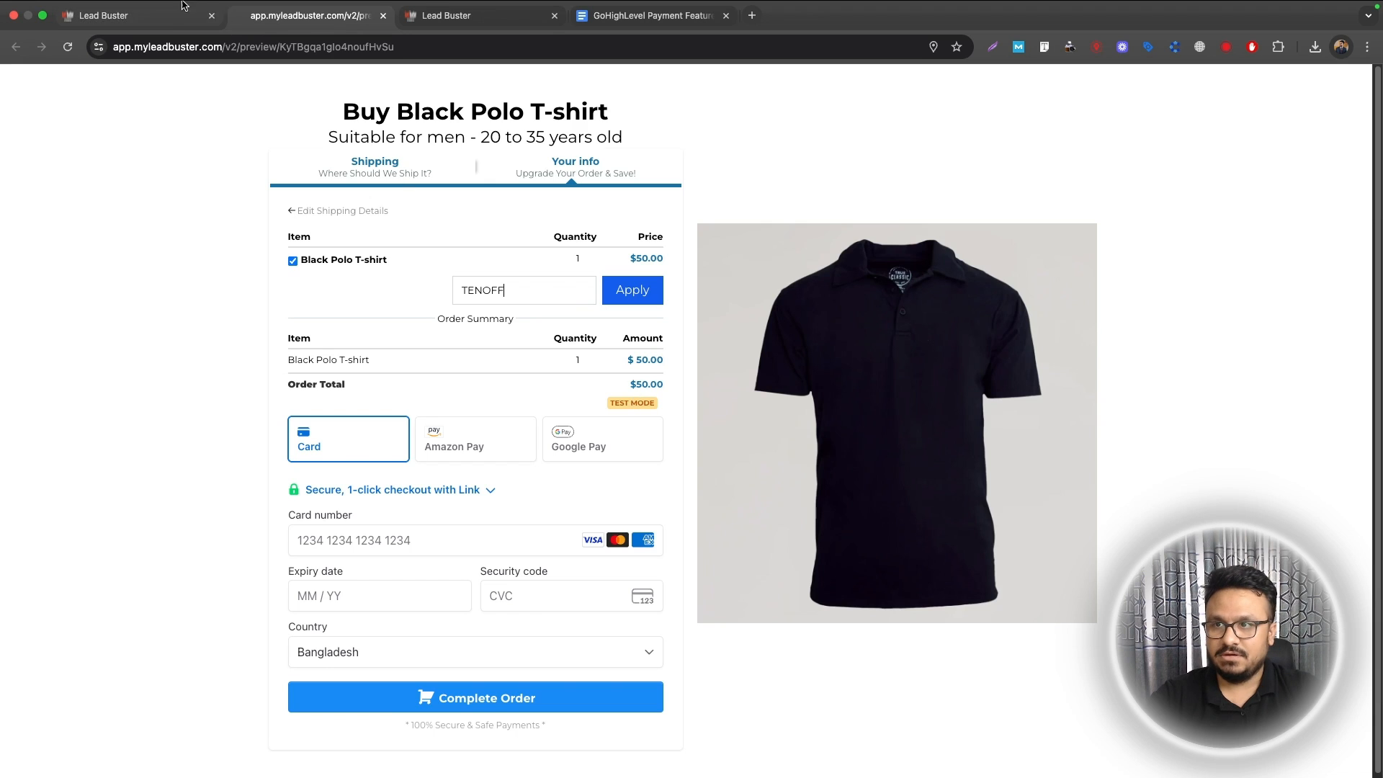
left_click(100, 12)
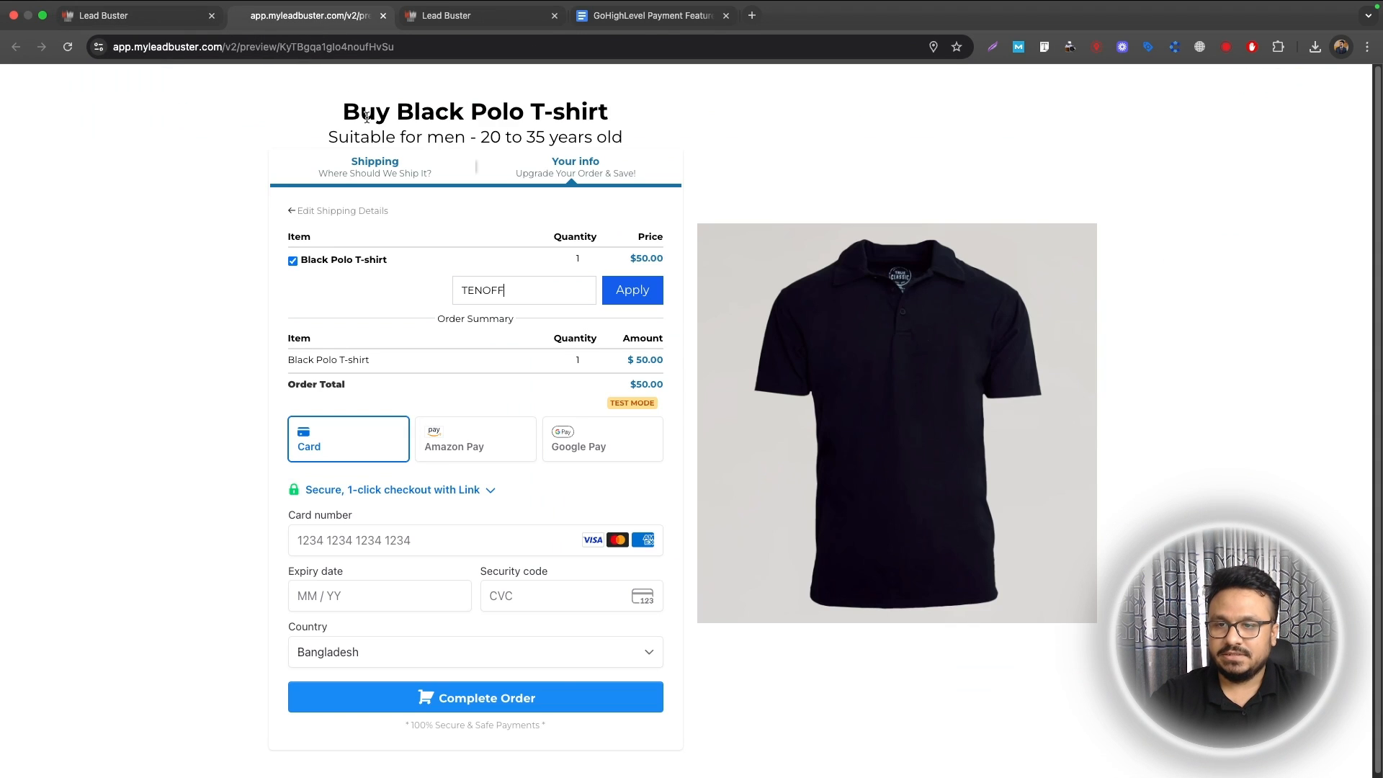
left_click(310, 15)
left_click(373, 539)
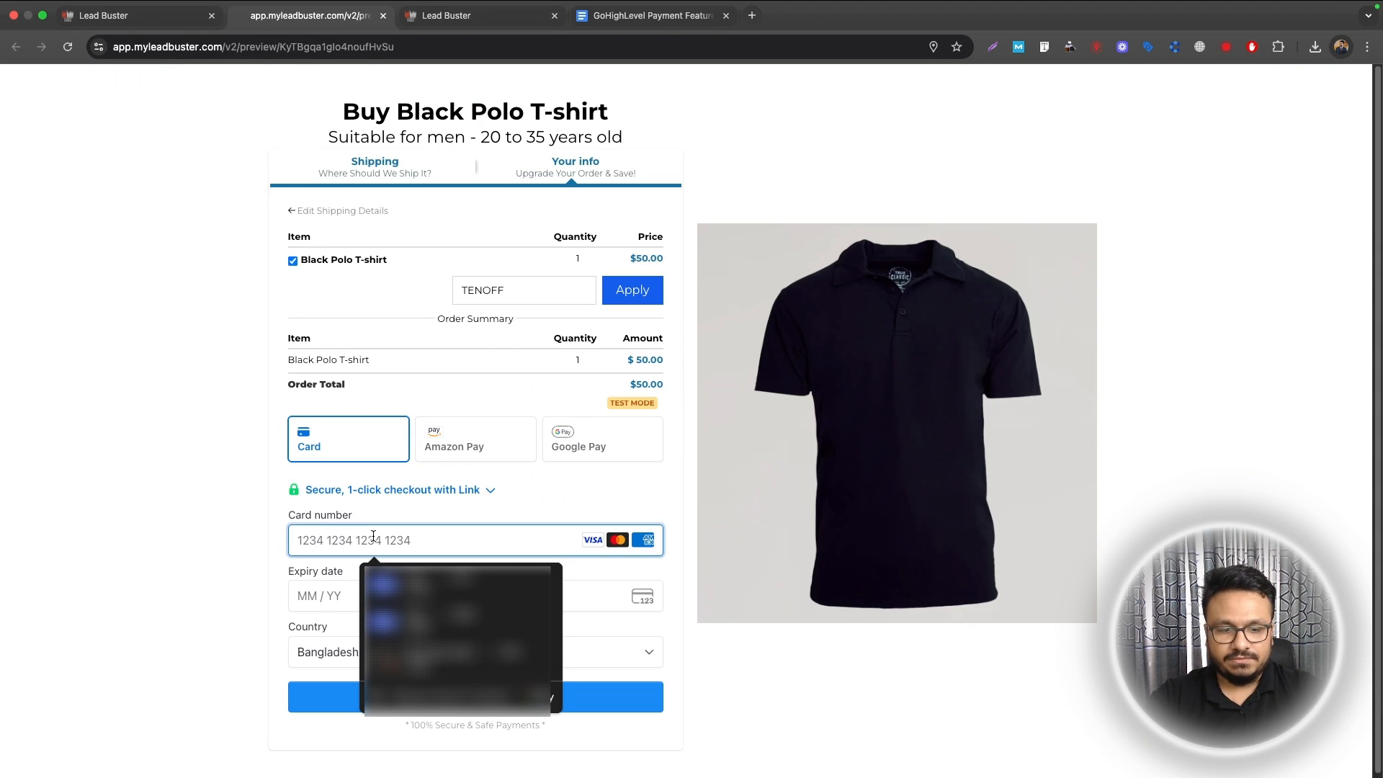
type("4242424242")
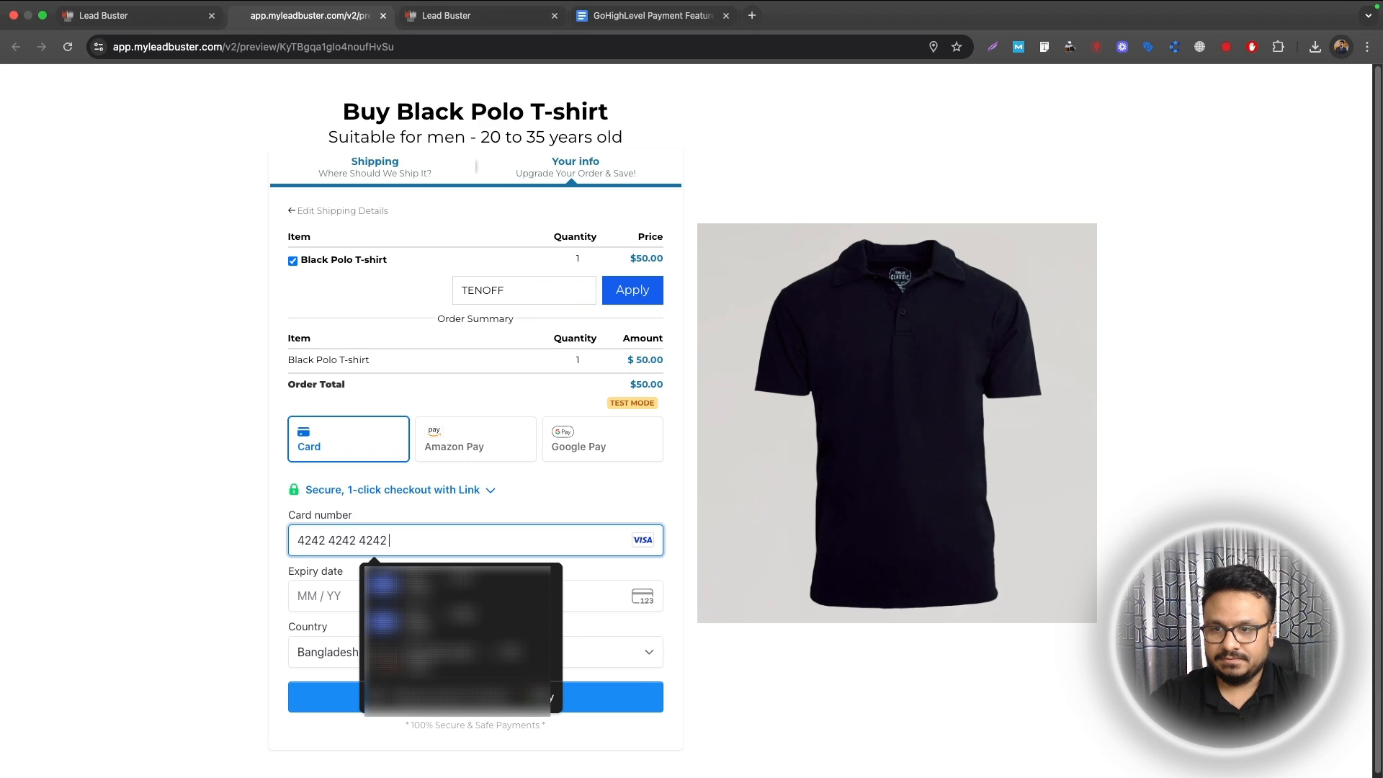
type("424242")
type("0")
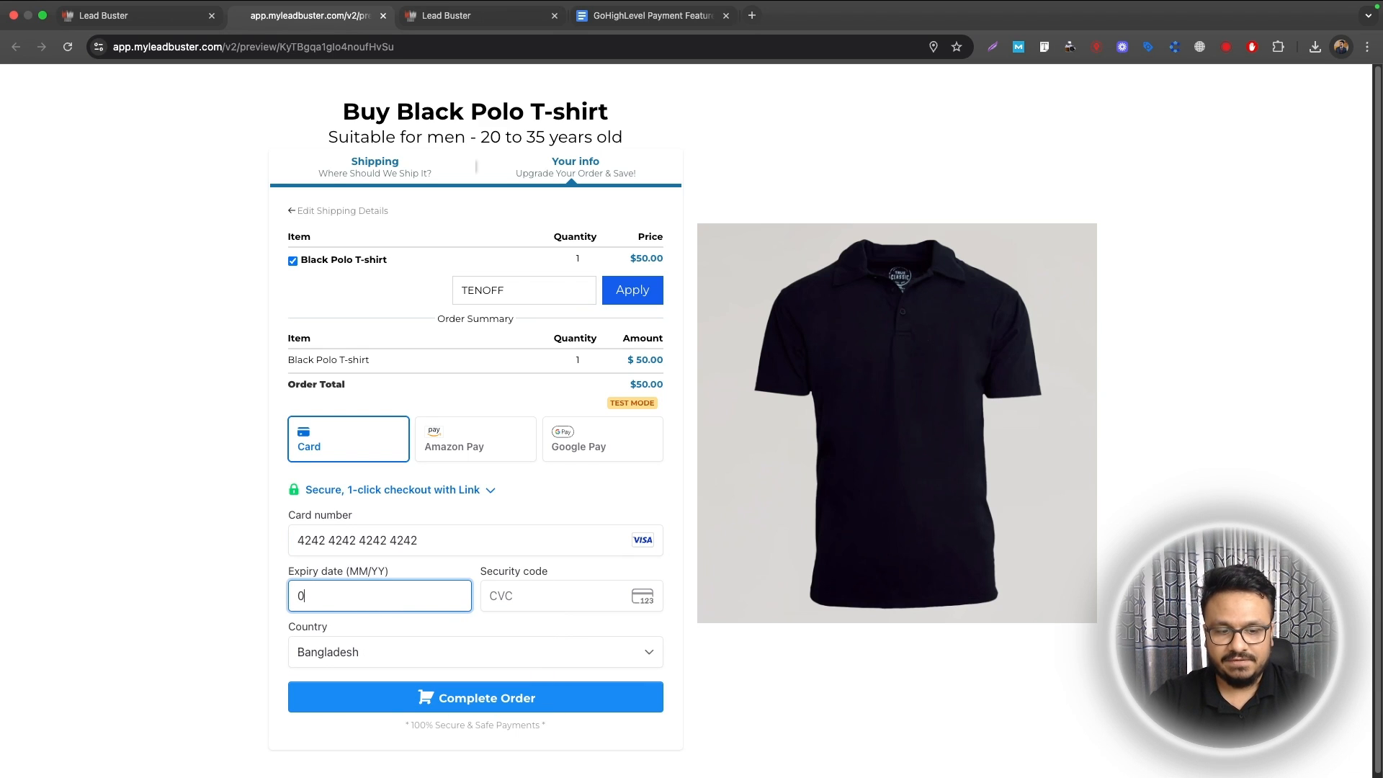
type("226456")
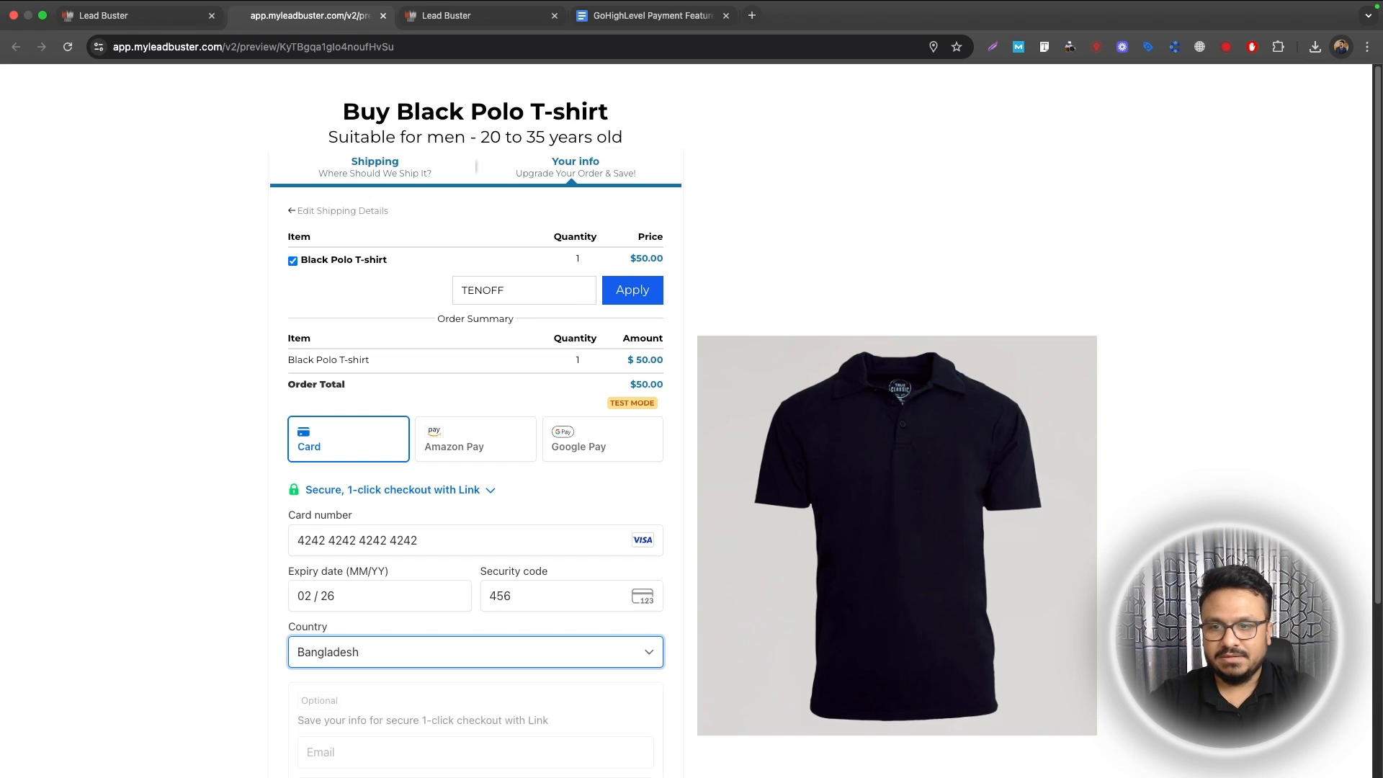
scroll(436, 493, "down", 3)
left_click(381, 685)
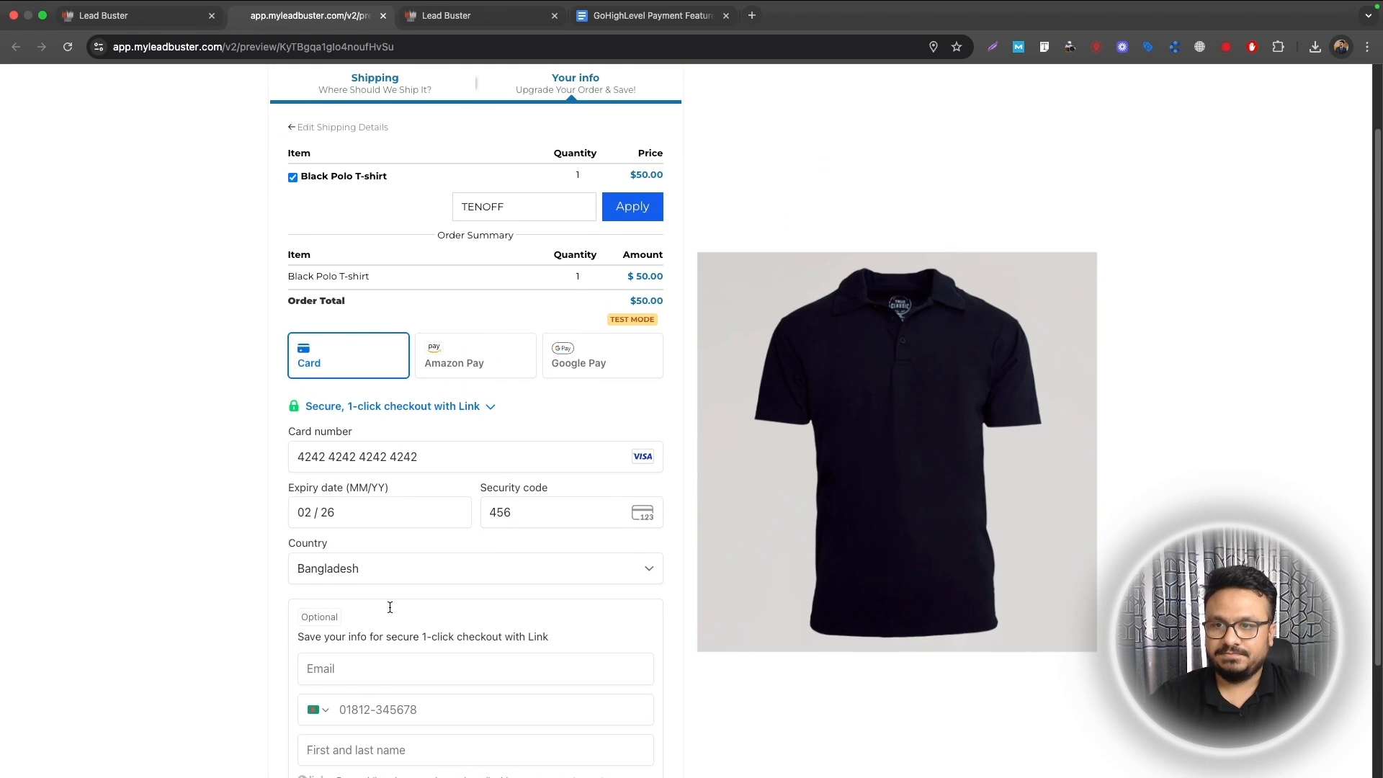
scroll(410, 585, "down", 3)
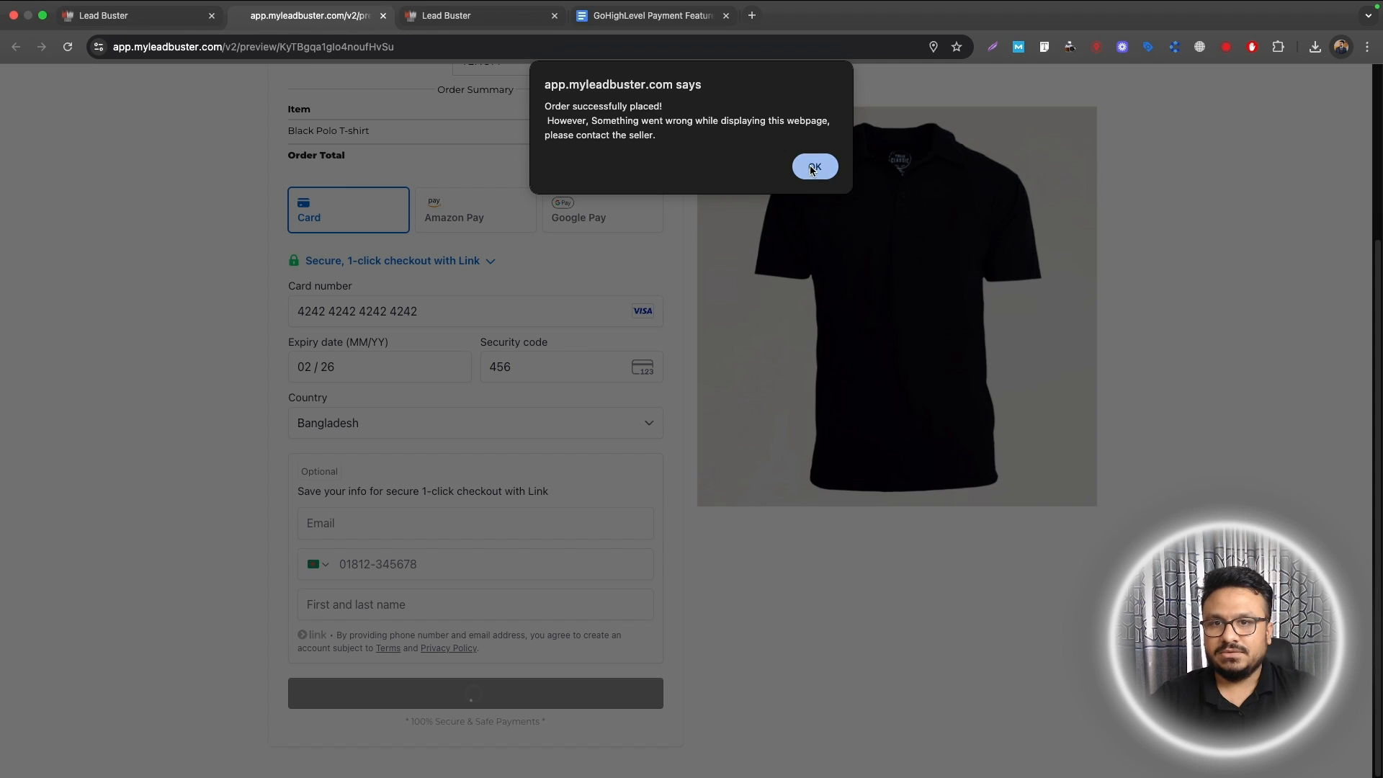
left_click(814, 167)
left_click(142, 15)
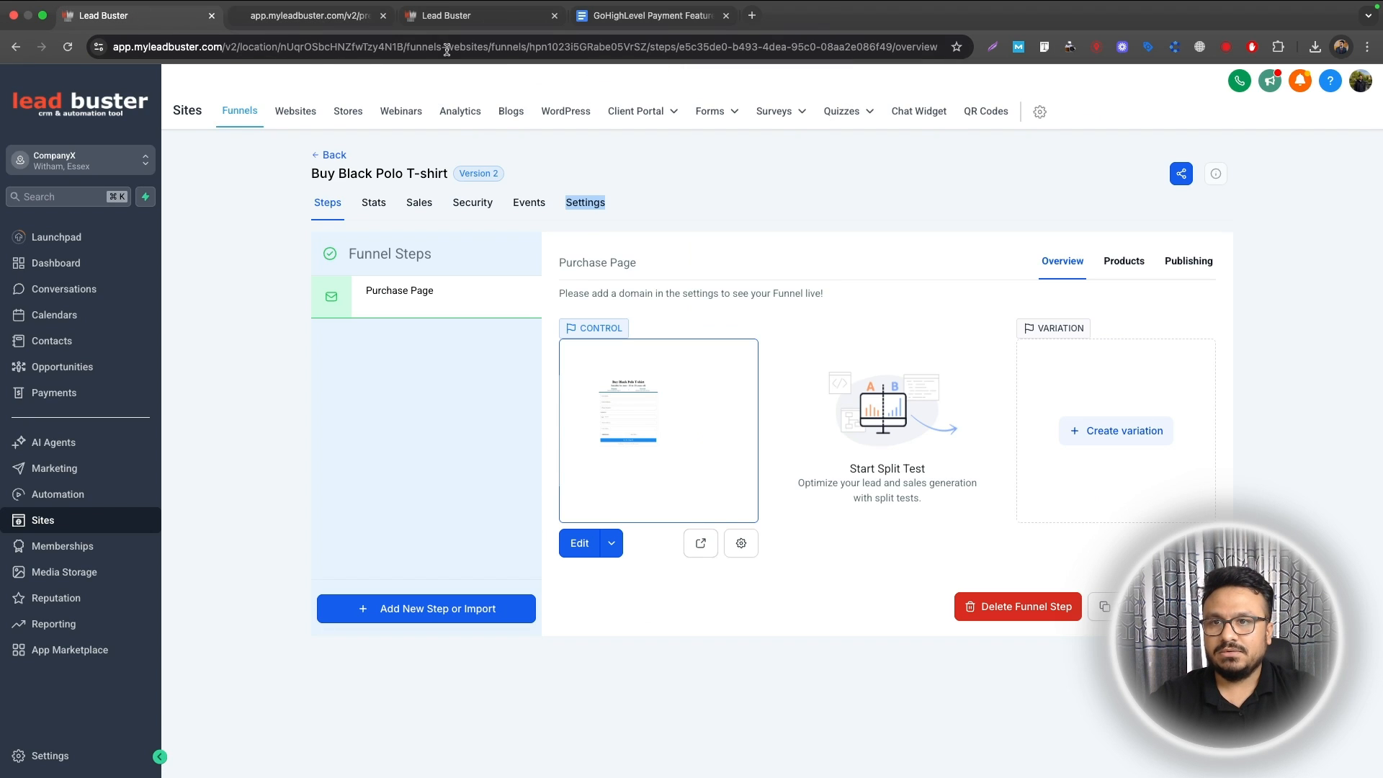
left_click(454, 15)
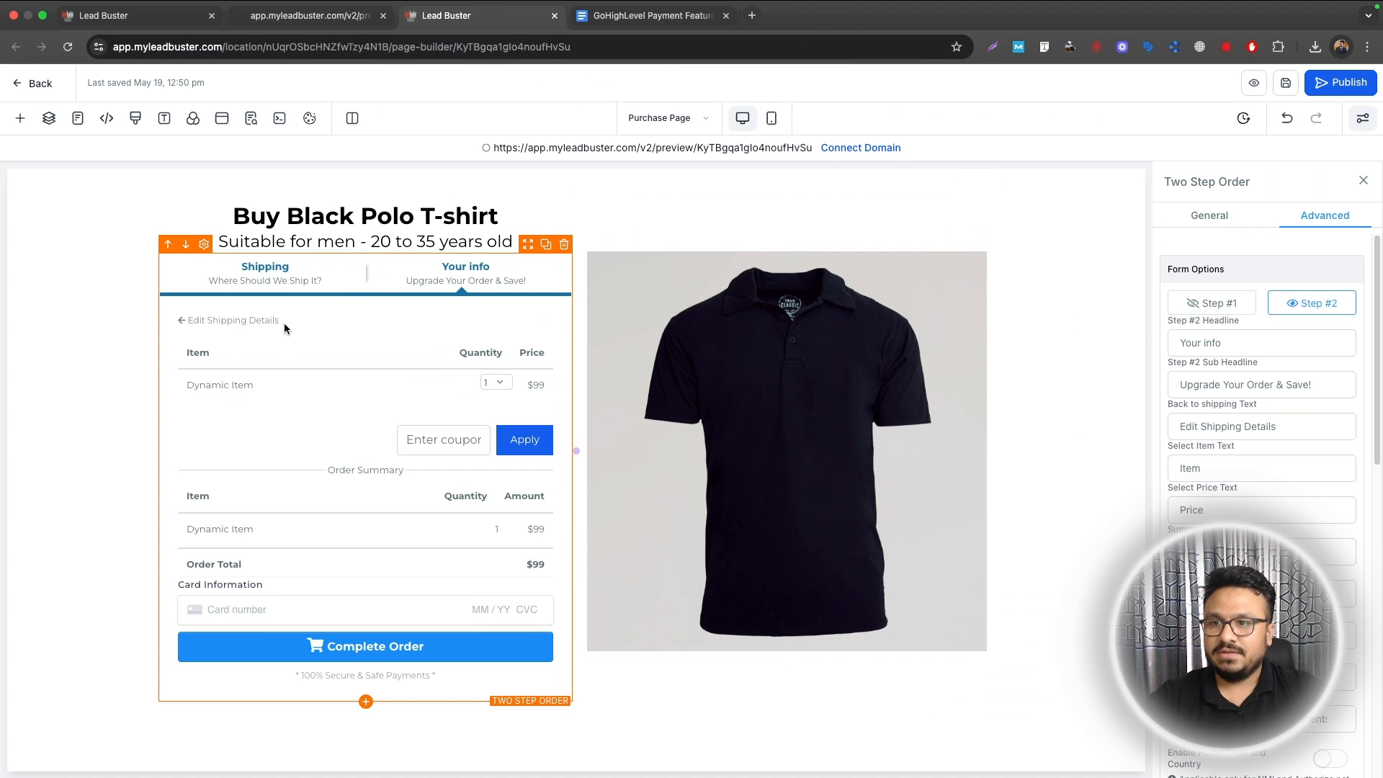
scroll(1260, 396, "down", 10)
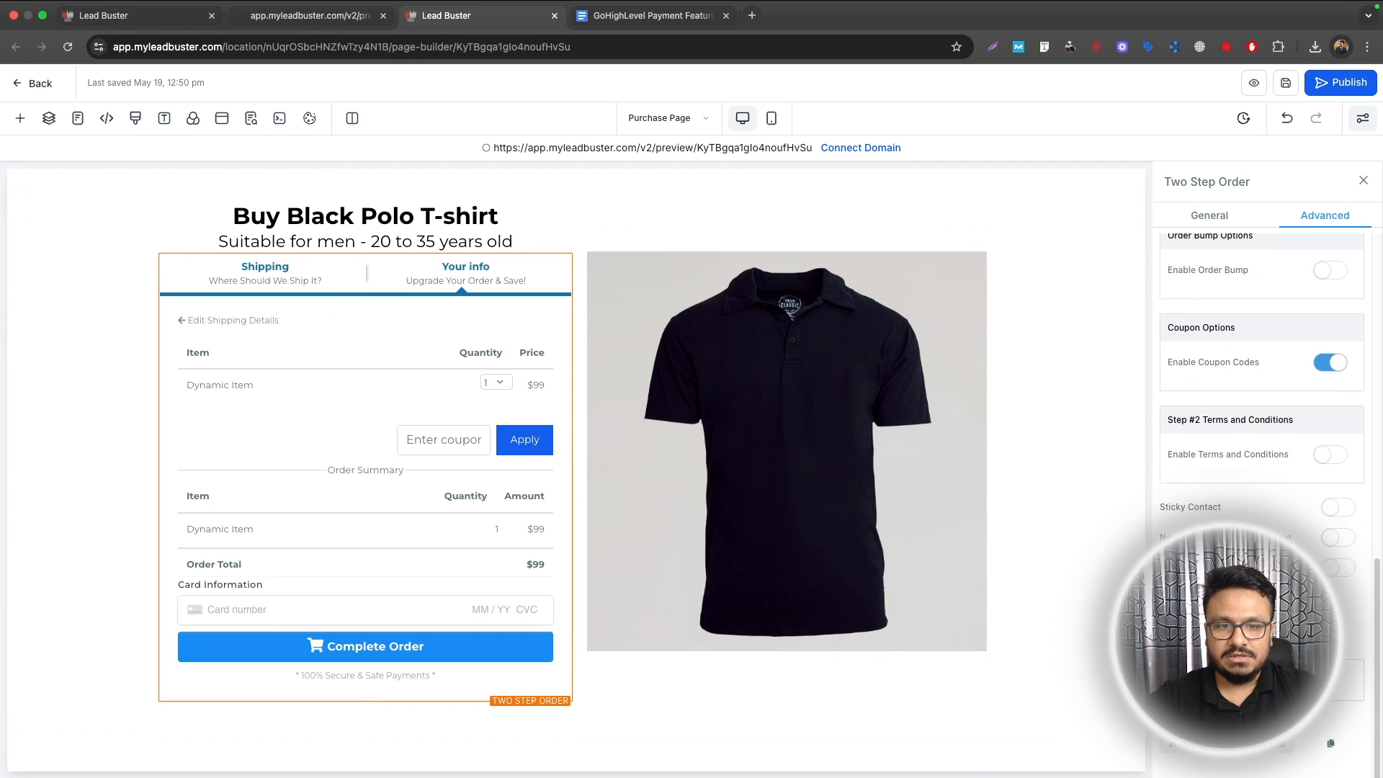
scroll(1260, 396, "down", 5)
left_click(1209, 219)
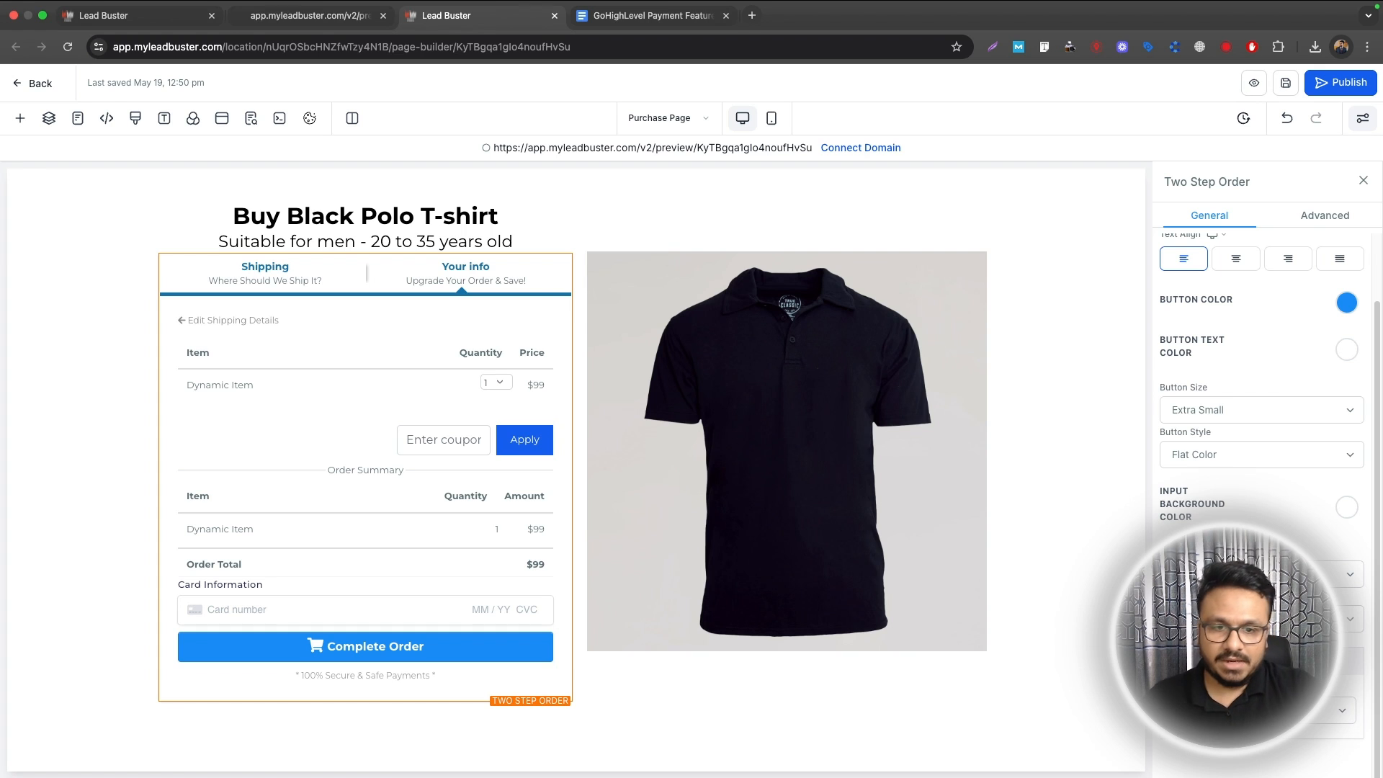
left_click(108, 15)
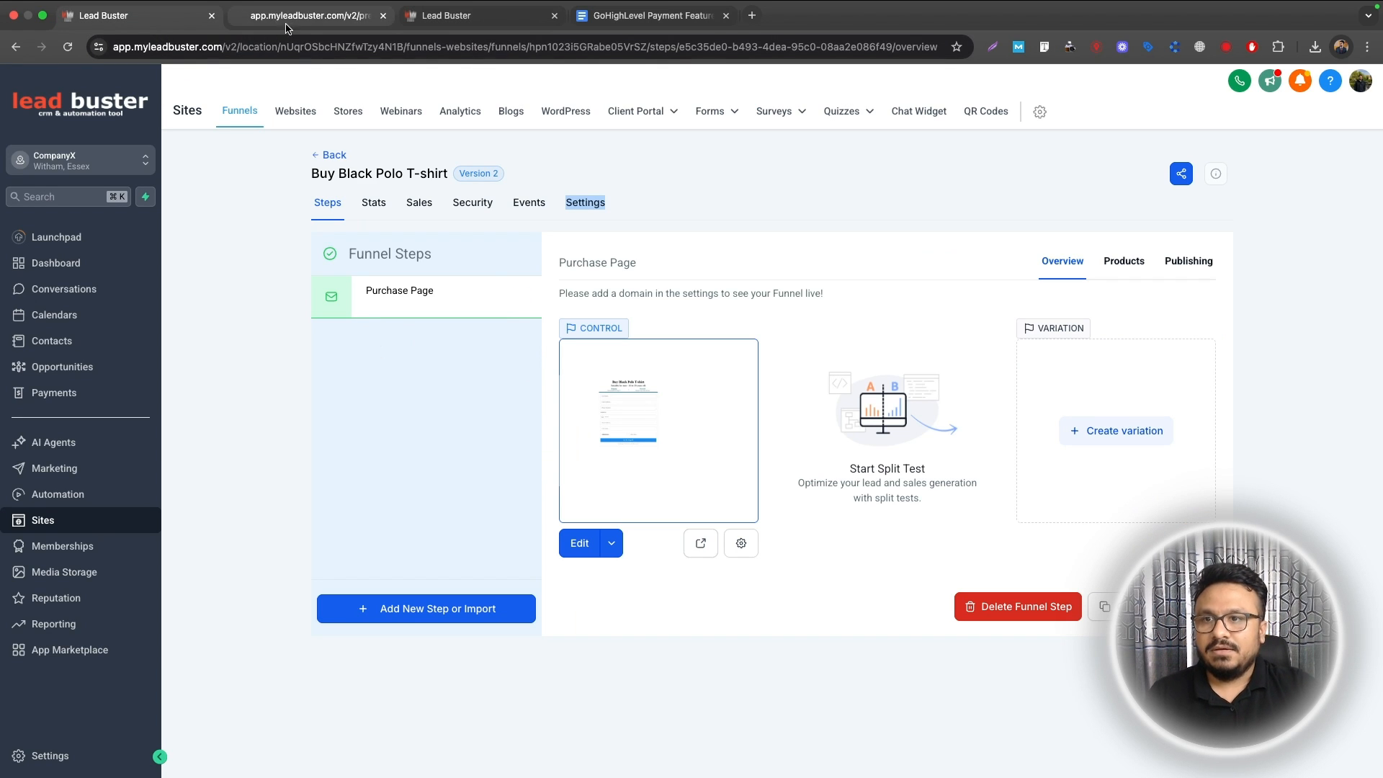
left_click(341, 21)
left_click(451, 16)
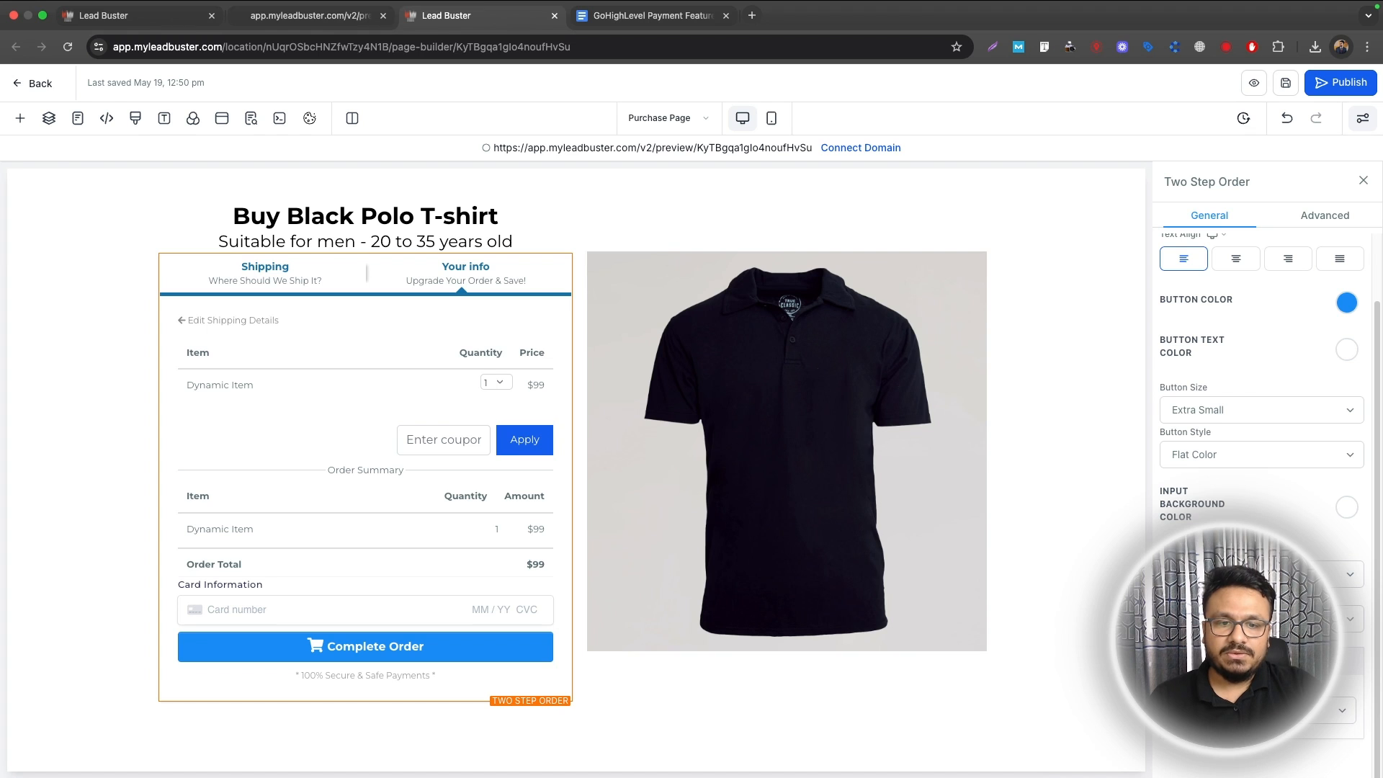
left_click(75, 20)
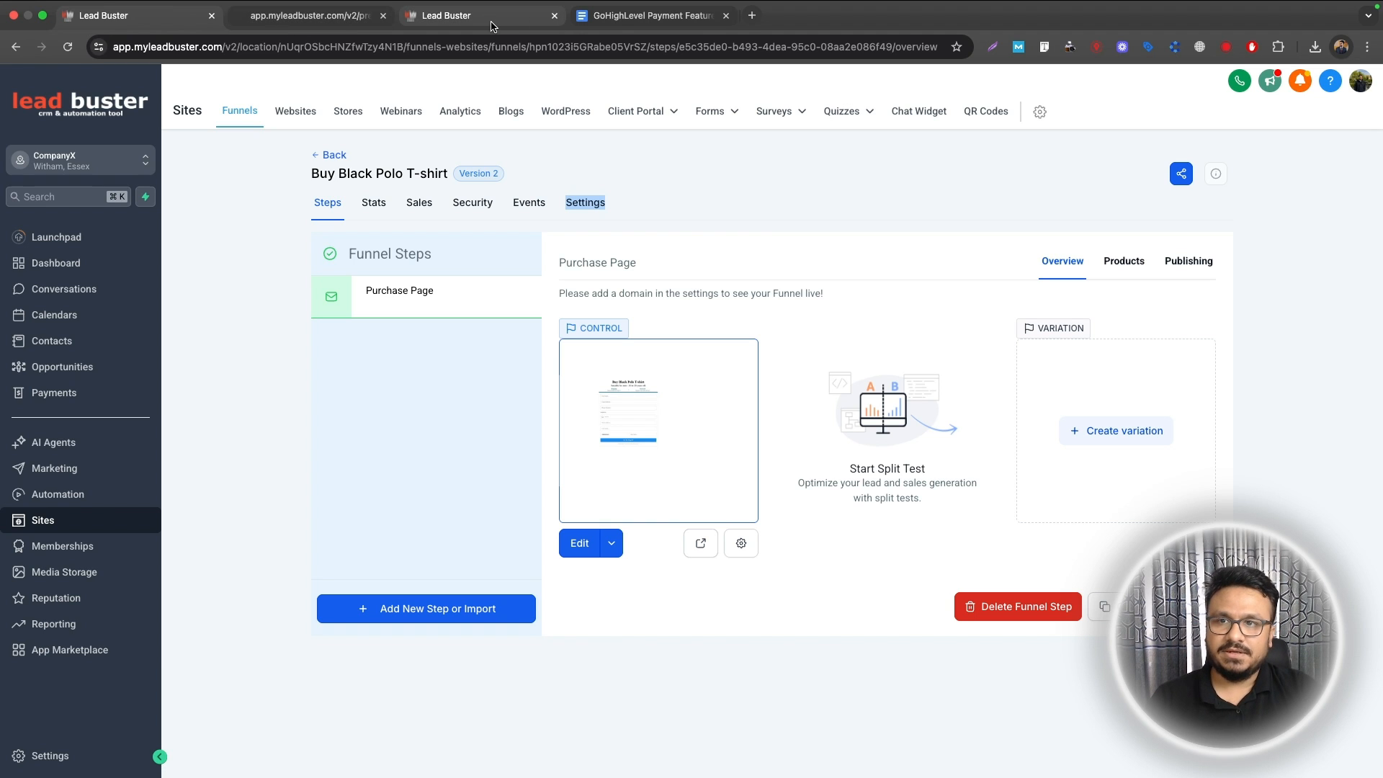
Step: Confirm the new Black Polo T-shirt order appears in Payments Orders and check its contact record
left_click(109, 396)
mouse_move(538, 139)
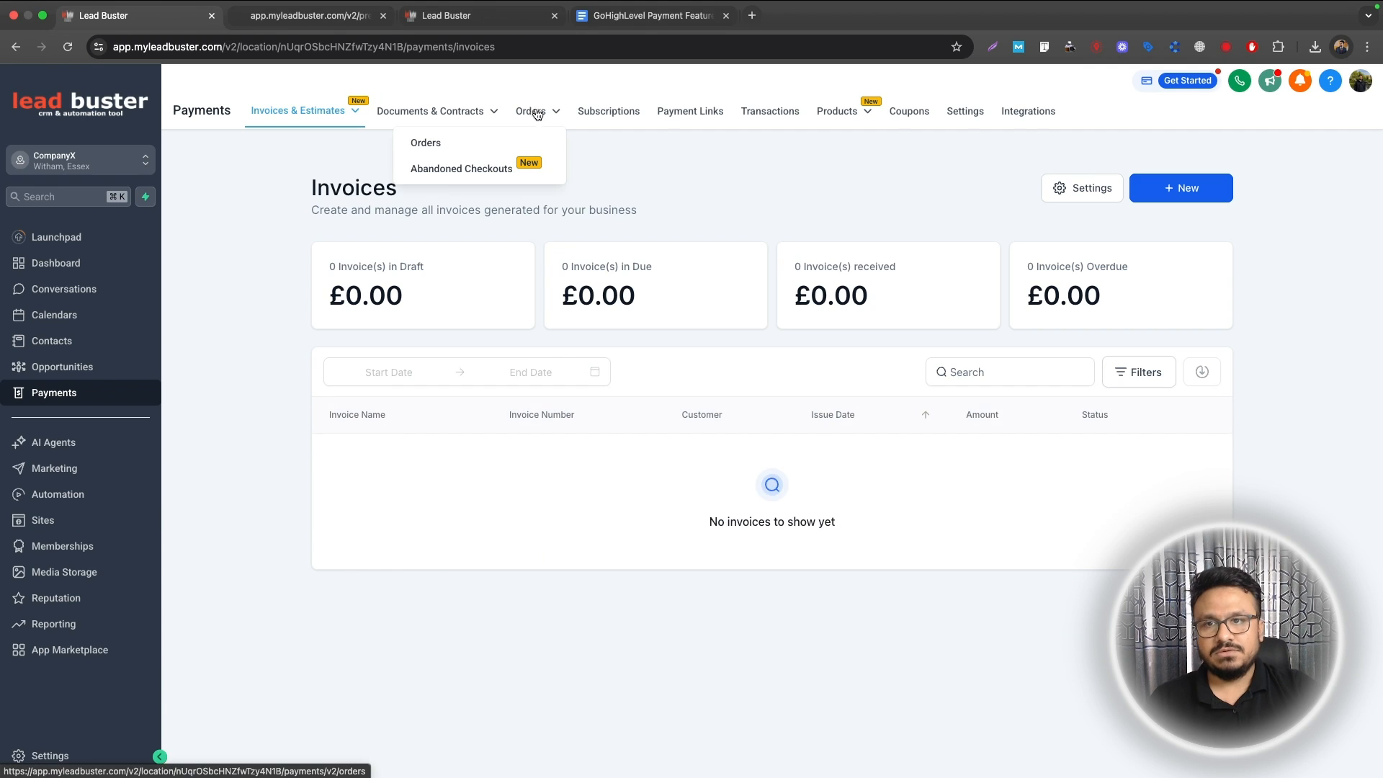
left_click(477, 141)
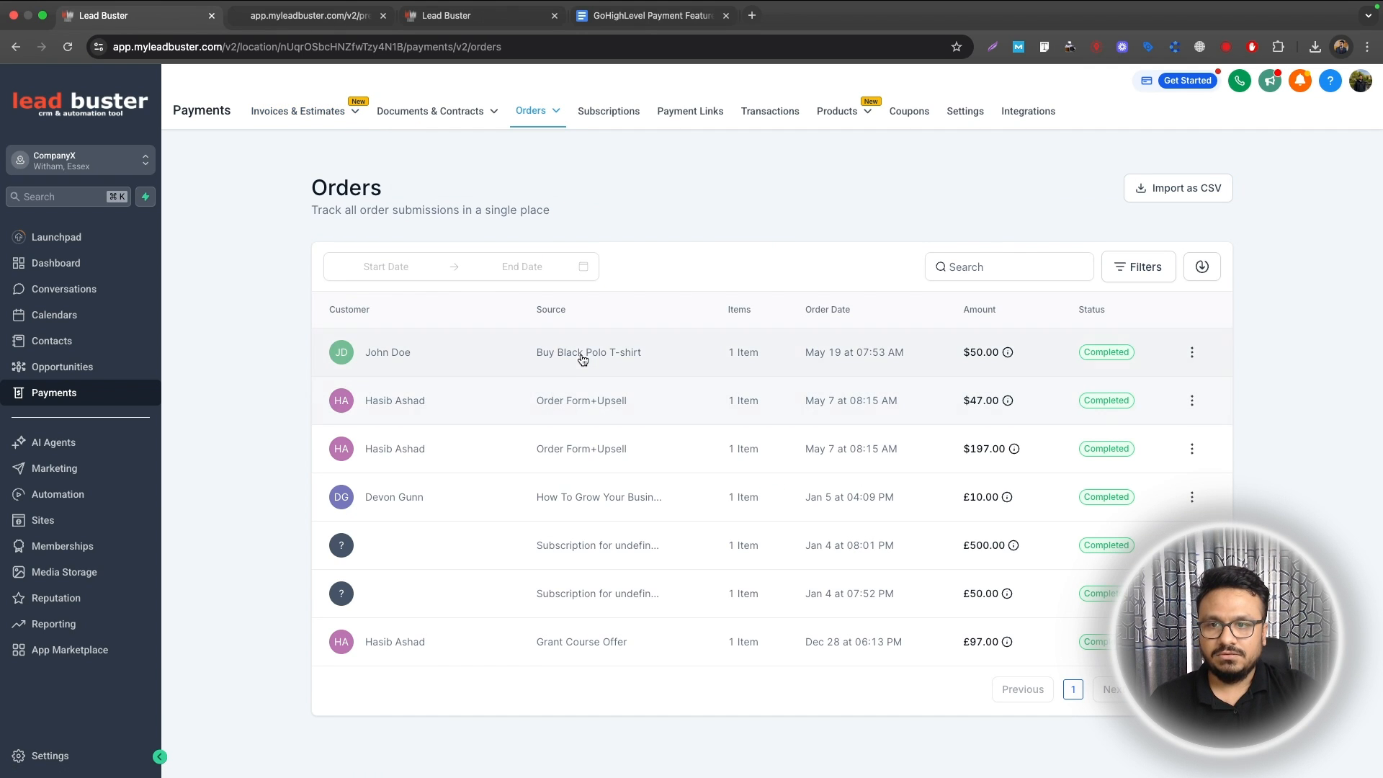
left_click(411, 353)
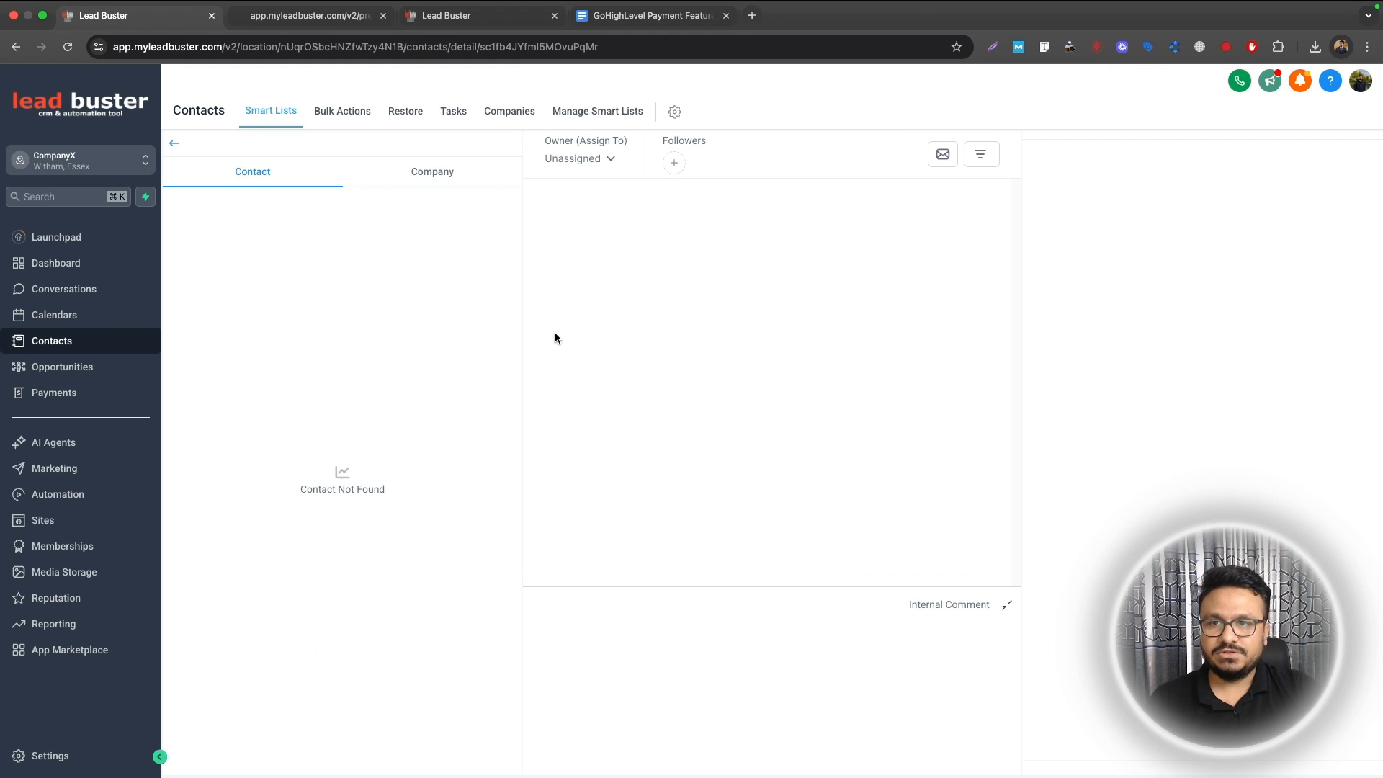
left_click(175, 148)
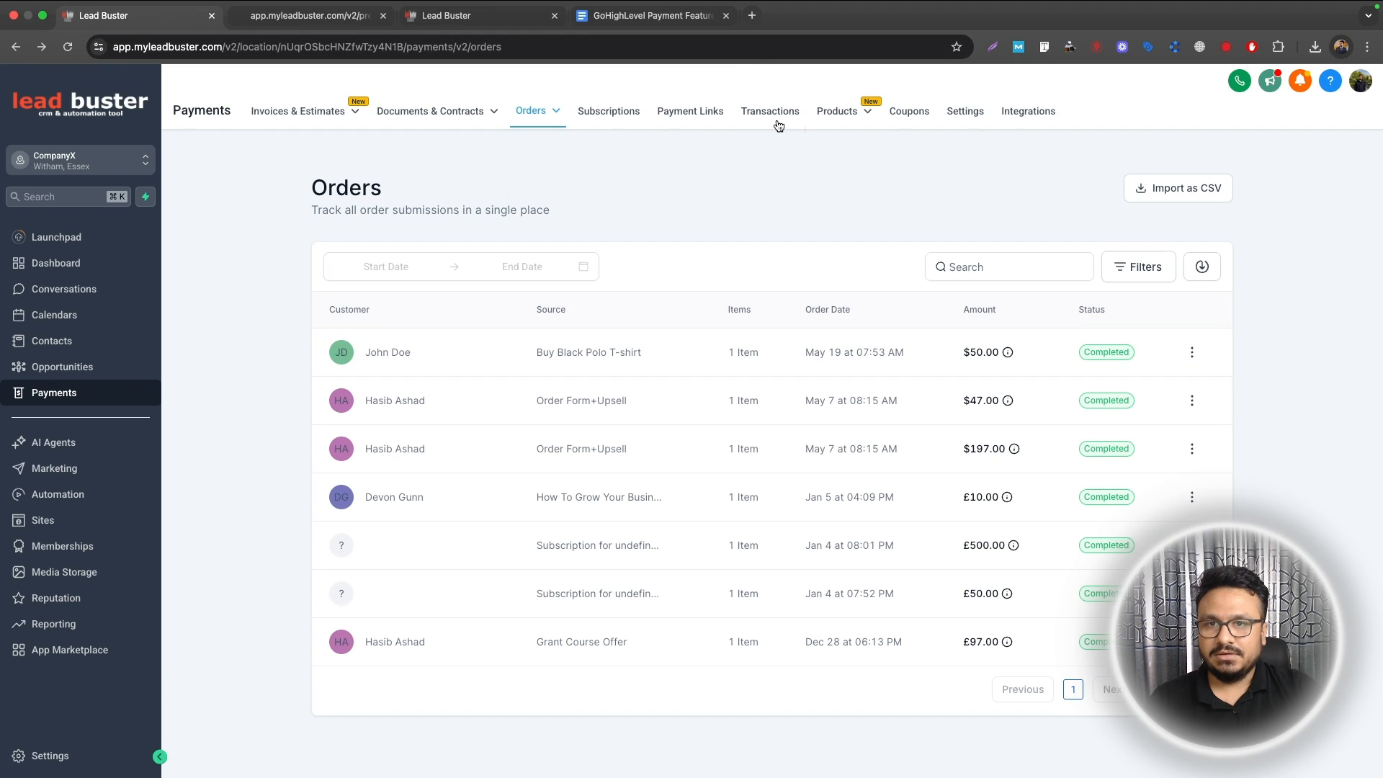
Step: View the new $50 transaction's details, then return to the checkout preview
left_click(770, 114)
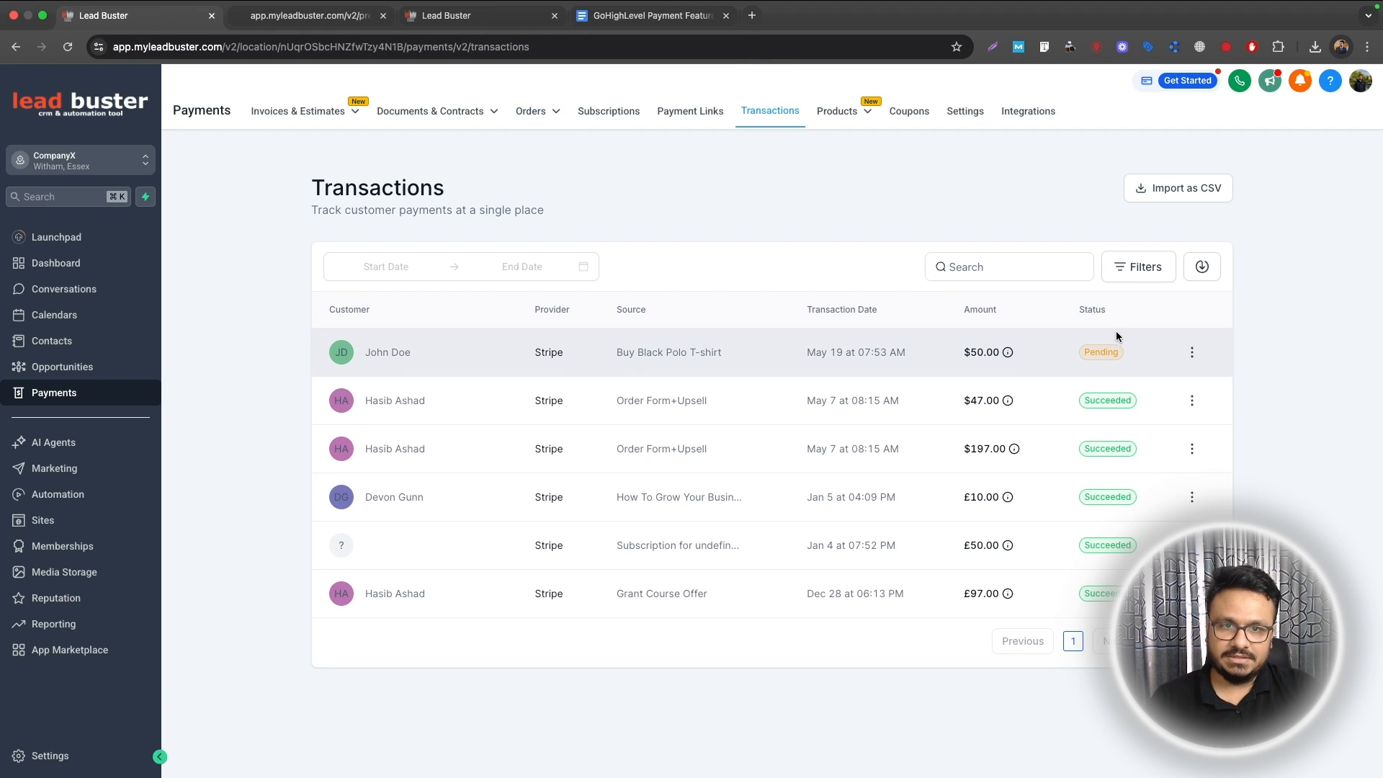
left_click(1192, 352)
left_click(1182, 322)
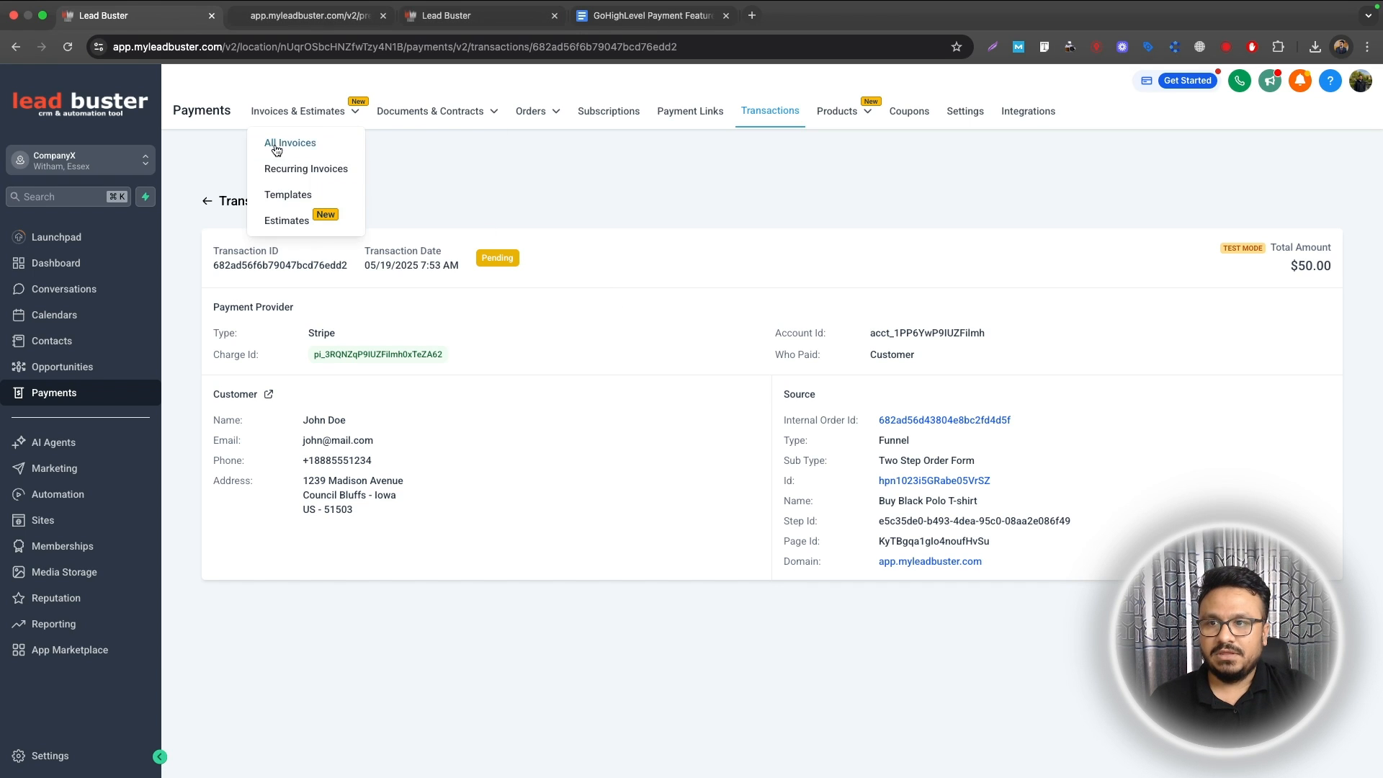
left_click(332, 33)
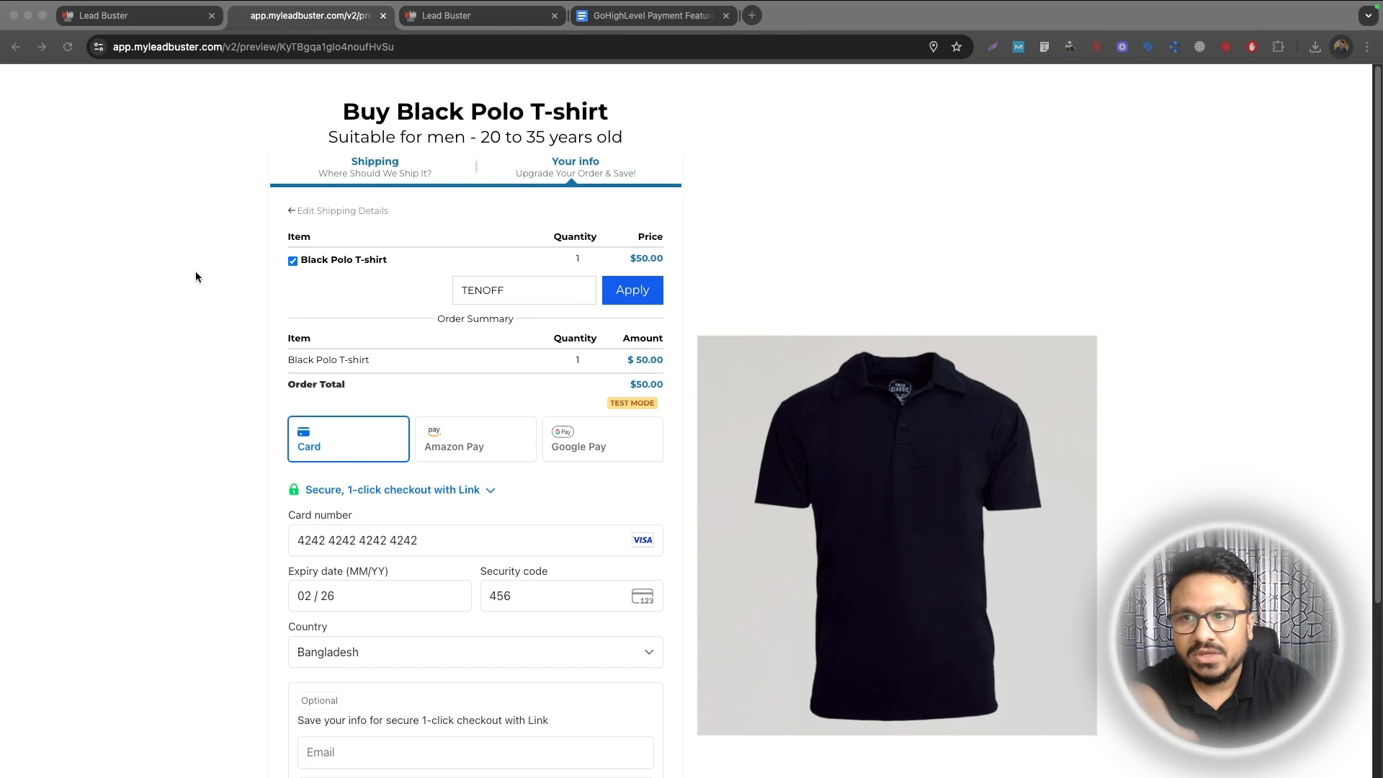
Step: Reload the Automation workflow list
left_click(116, 21)
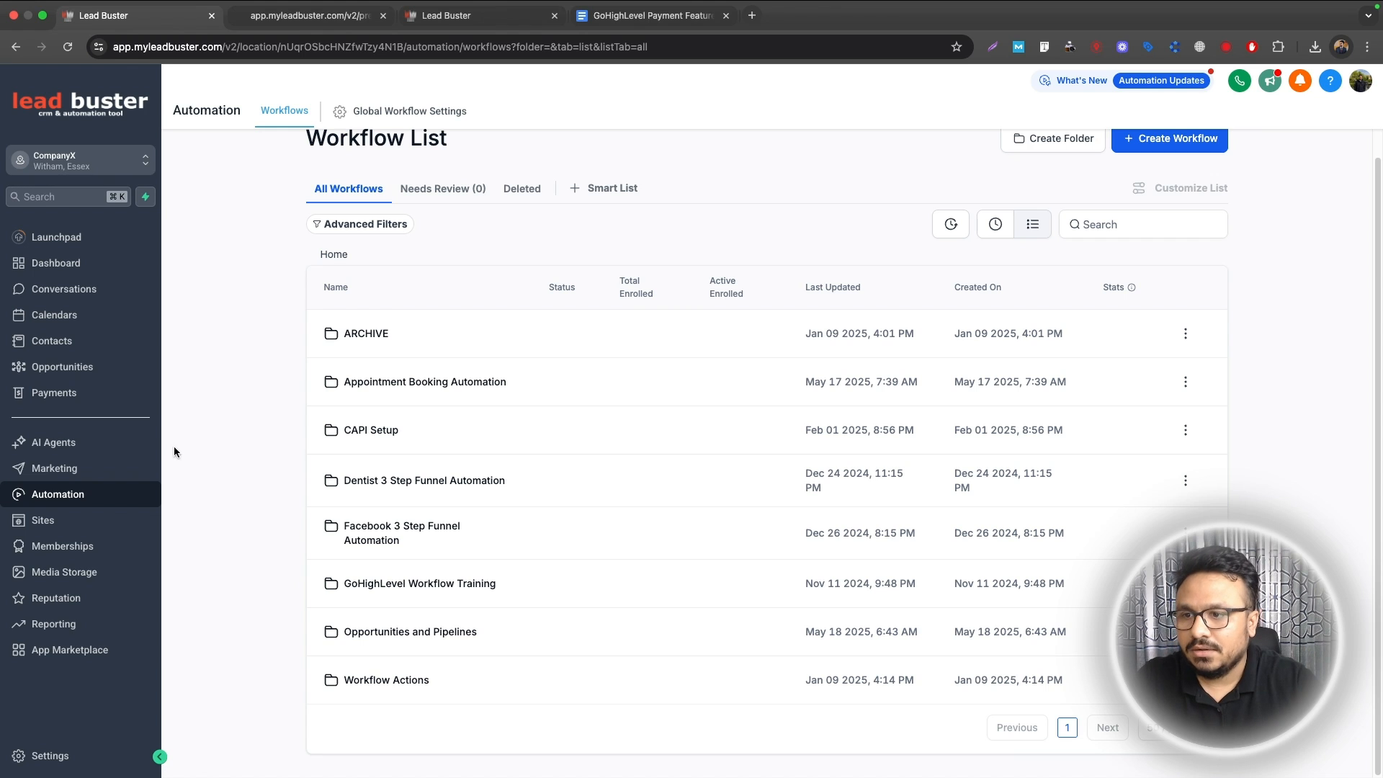
left_click(68, 494)
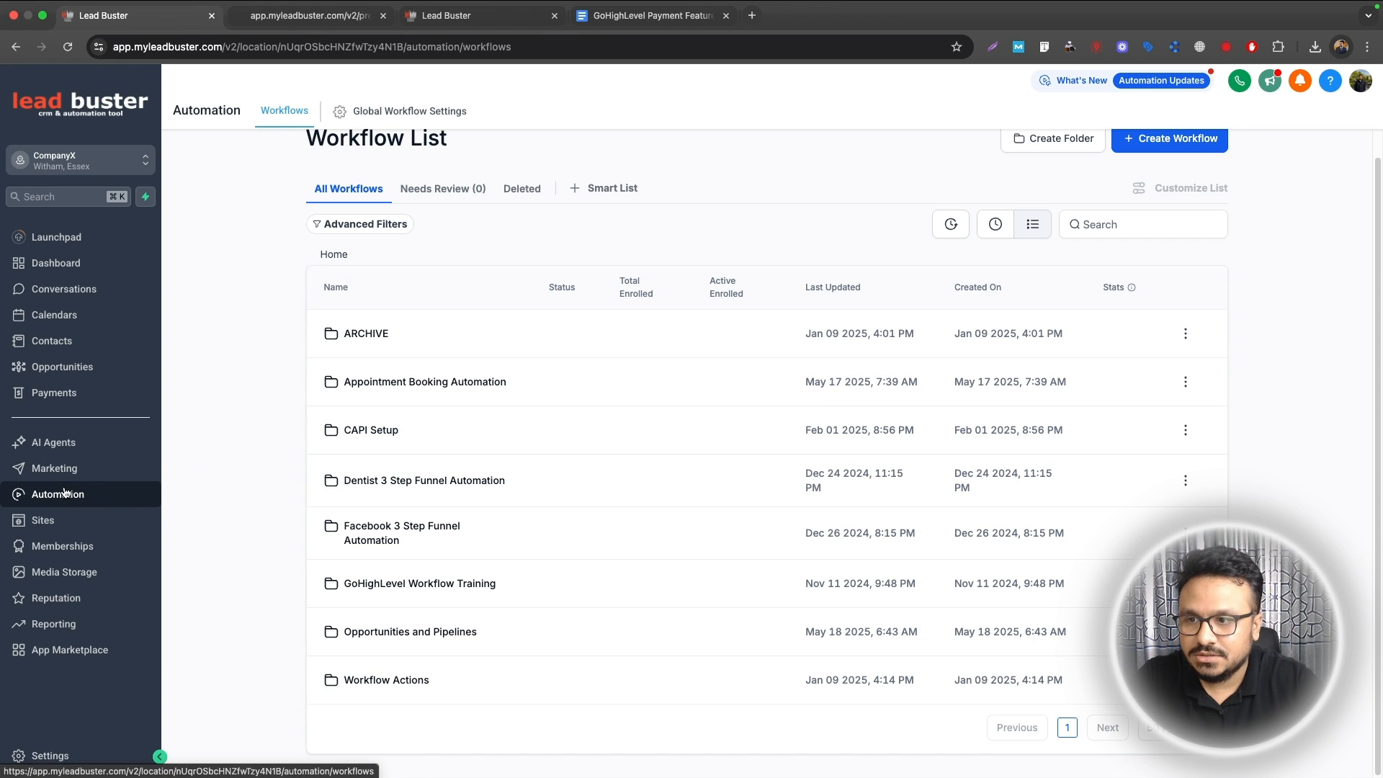
scroll(1060, 176, "up", 1)
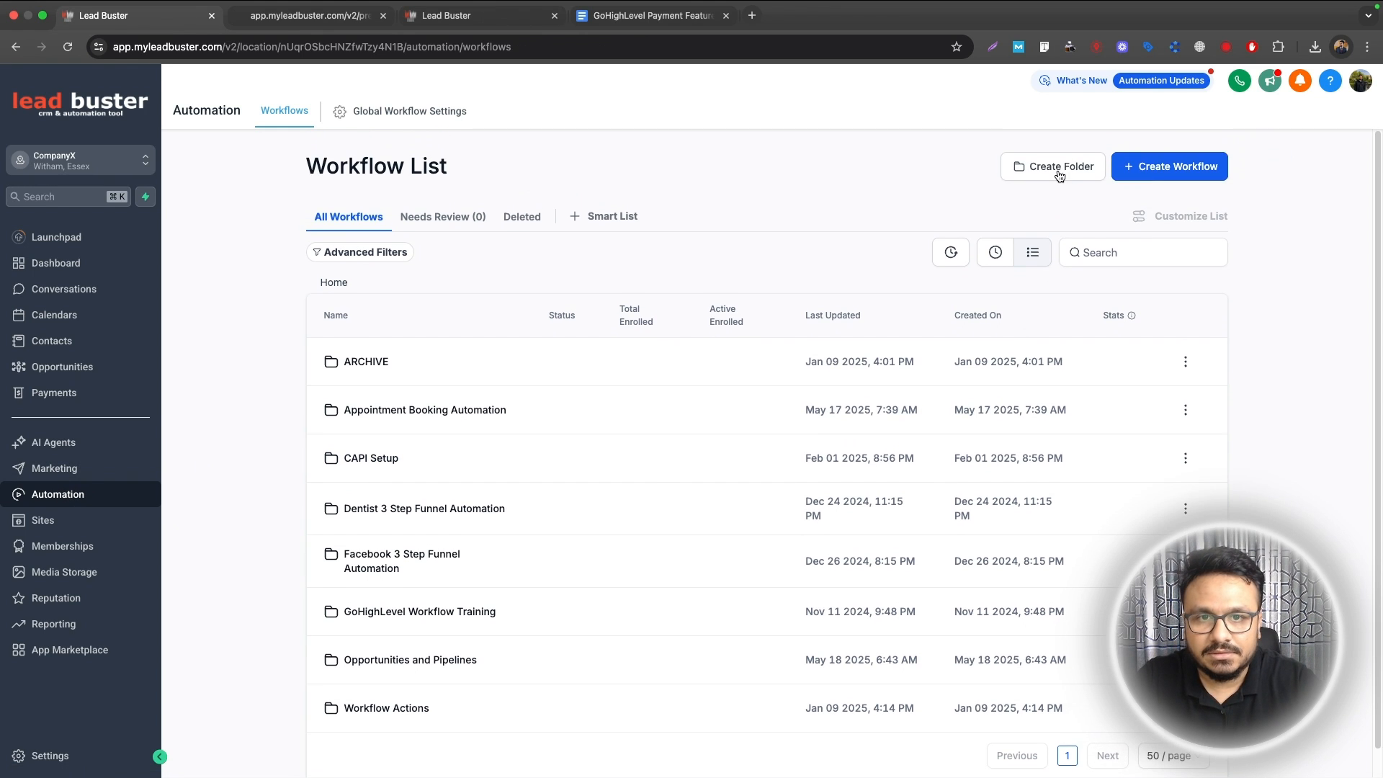
Step: Create a Payment Processing workflow folder, open it and start a new workflow inside
left_click(1060, 167)
left_click(762, 468)
type("Payment Pro")
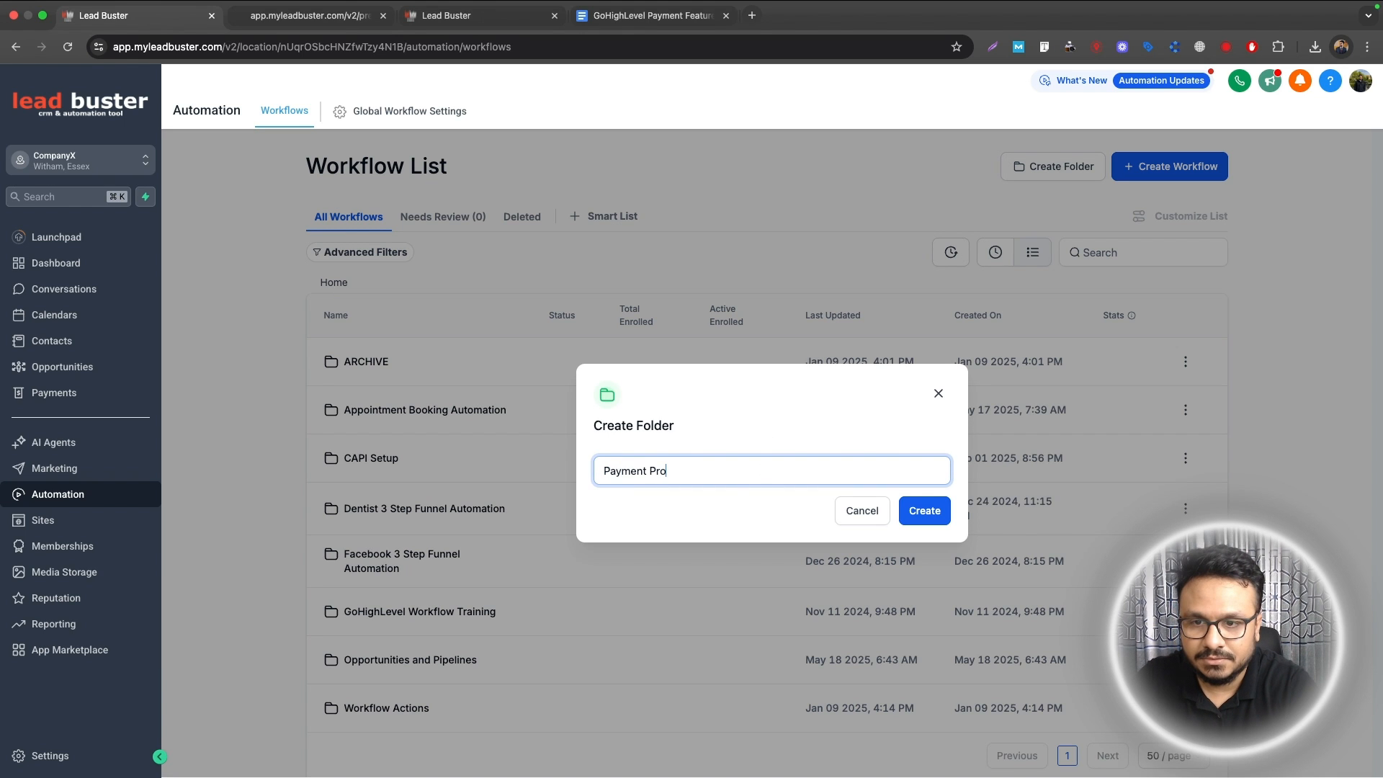
type("cessing")
left_click(919, 512)
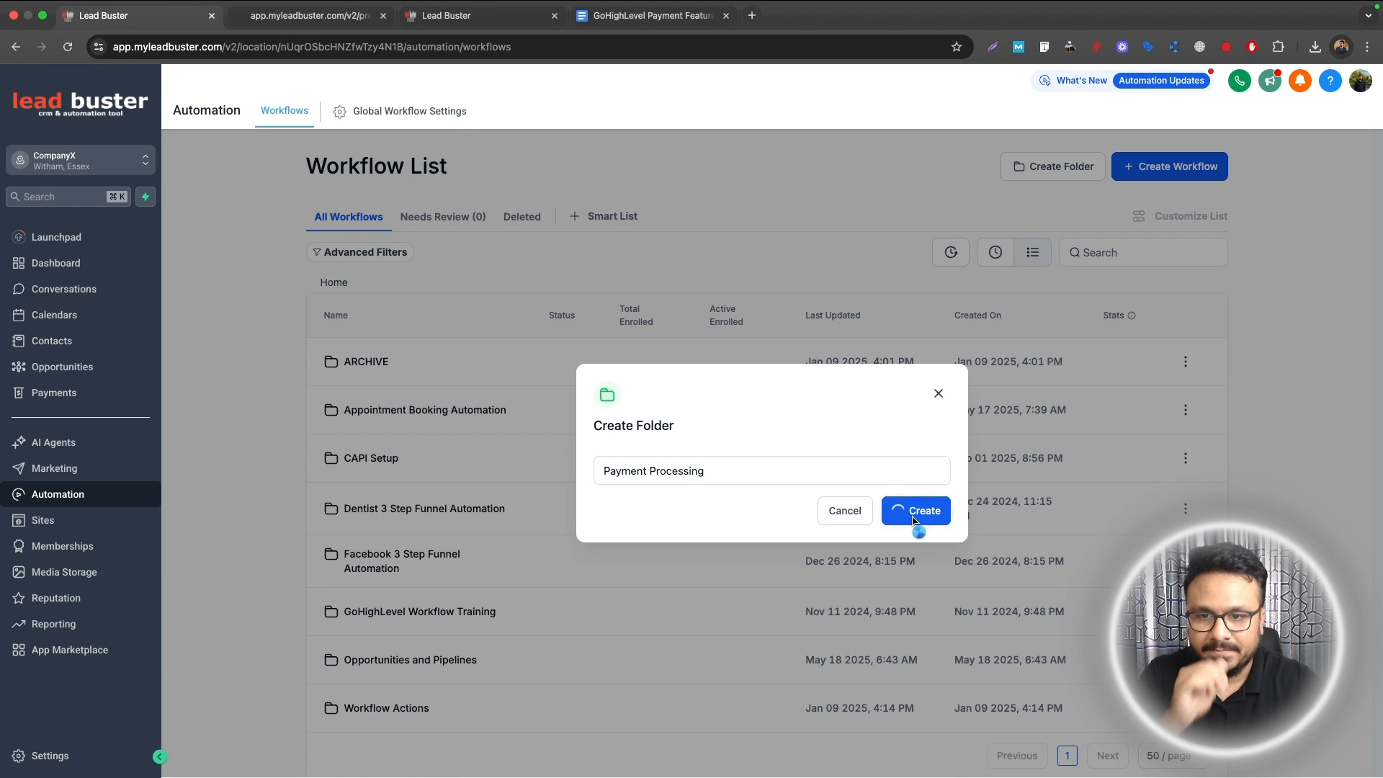
left_click(396, 709)
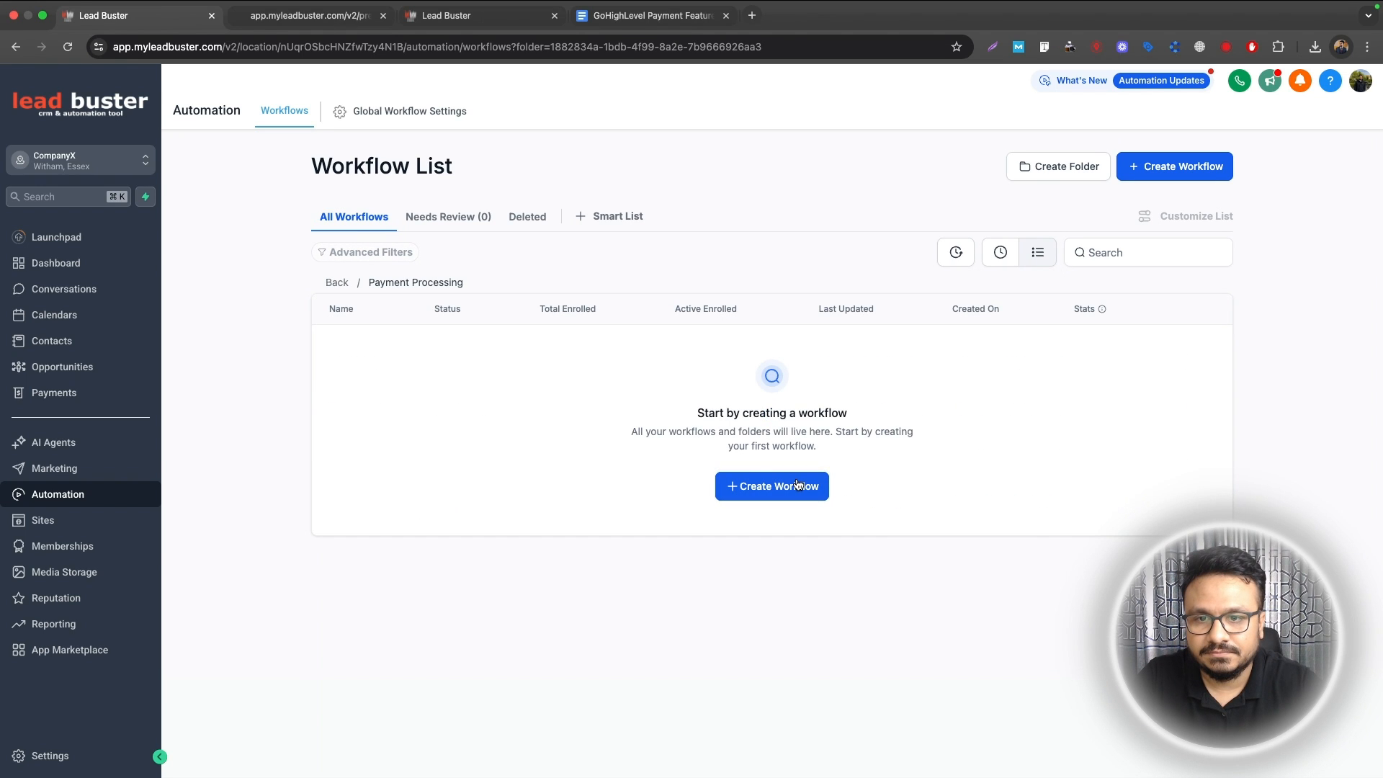
left_click(798, 486)
Step: Start a blank workflow from scratch named Black Polo T-shirt Automation
left_click(516, 377)
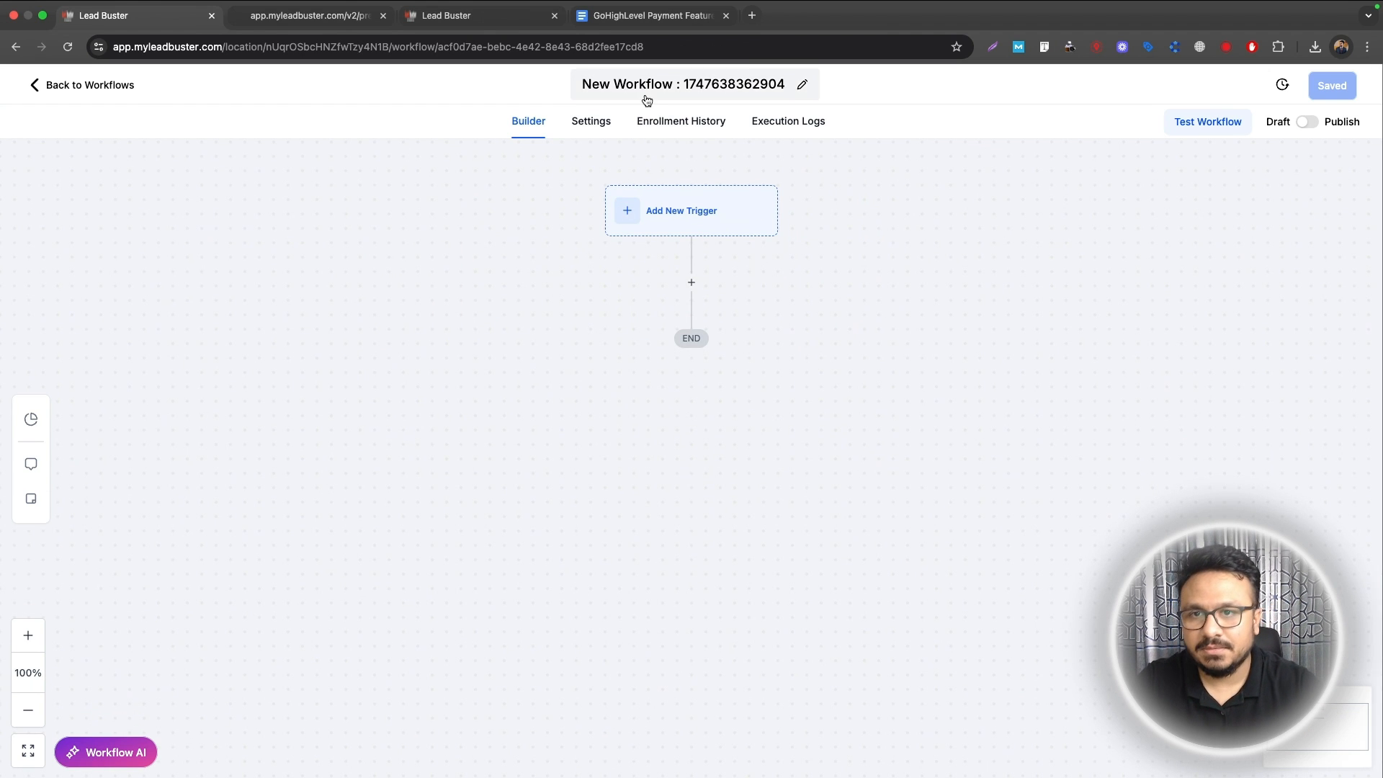
left_click(646, 88)
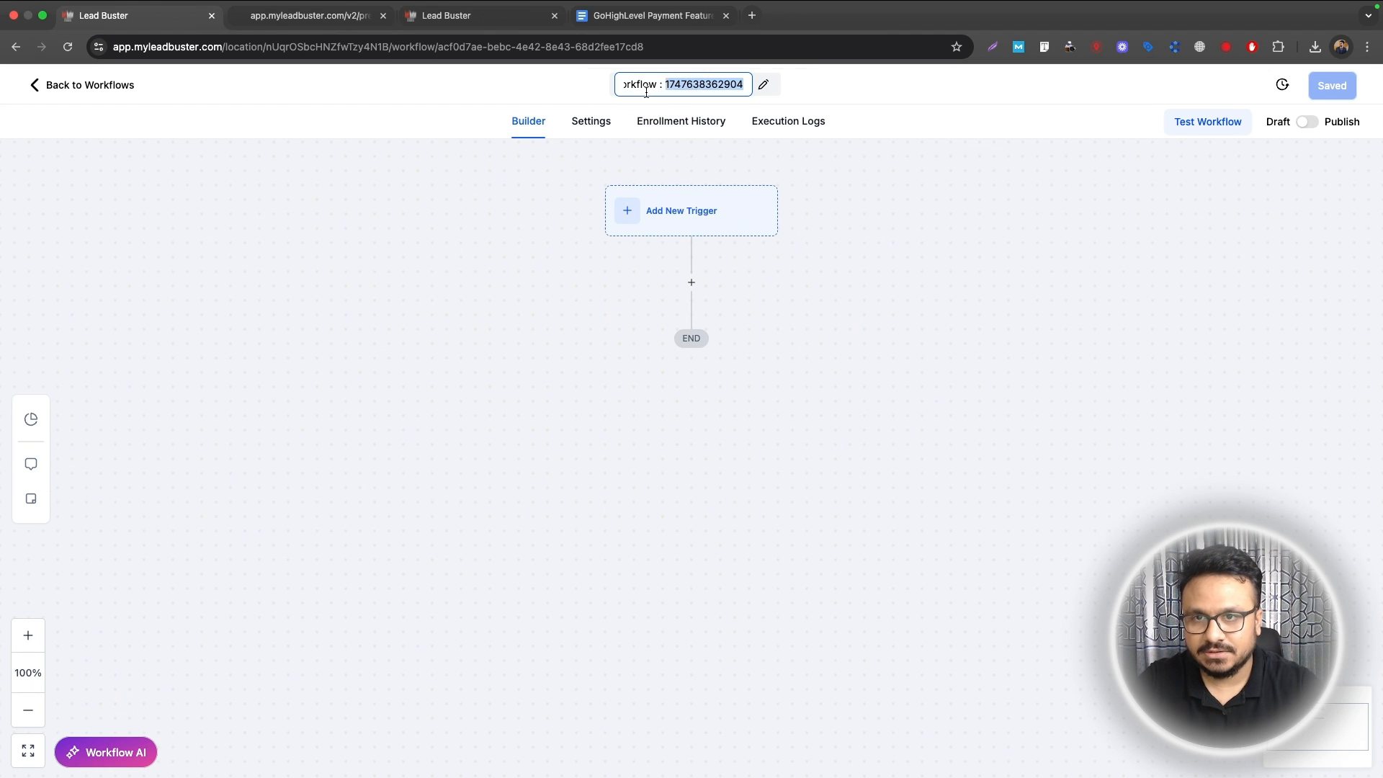
type("Black ")
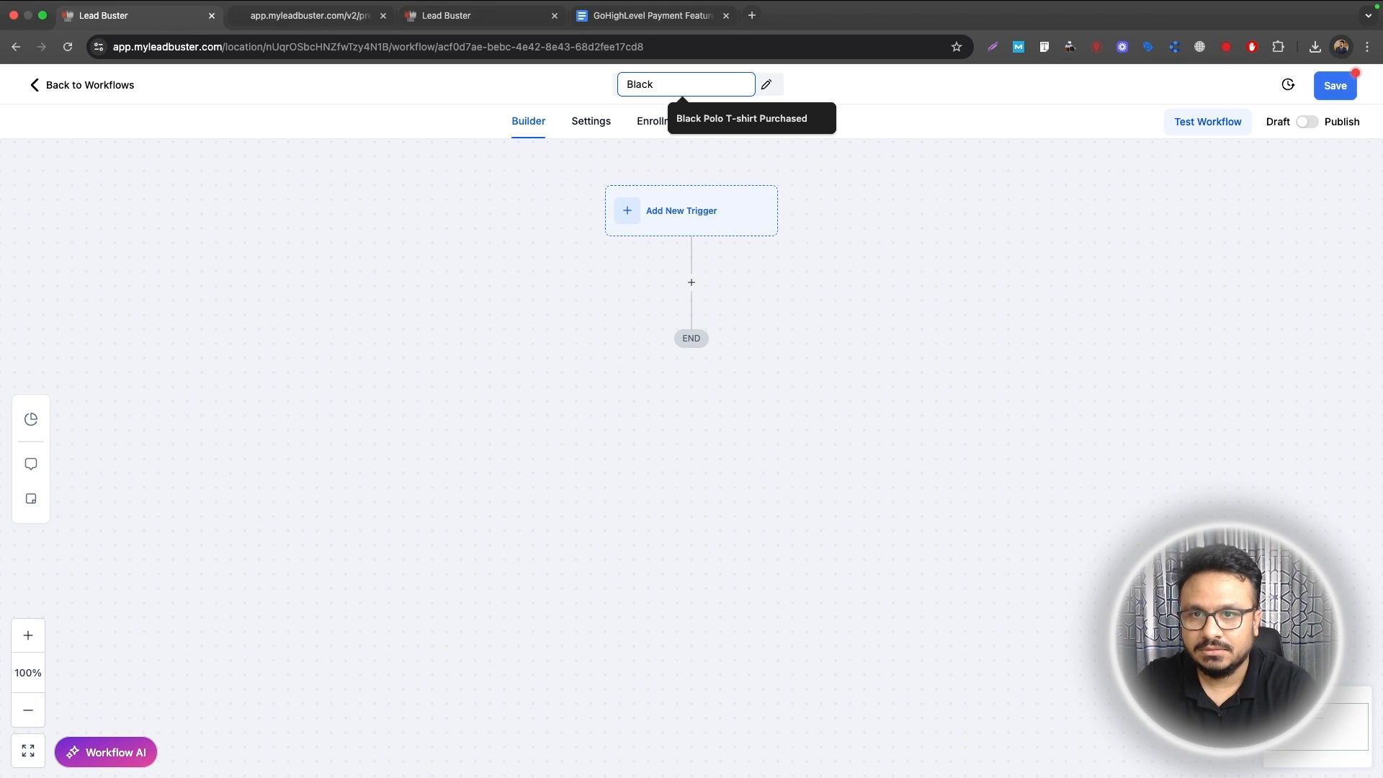
type("Polo T-shirt Automation")
key("Return")
Step: Add an Order Form Submission trigger filtered to the Buy Black Polo T-shirt funnel
left_click(725, 216)
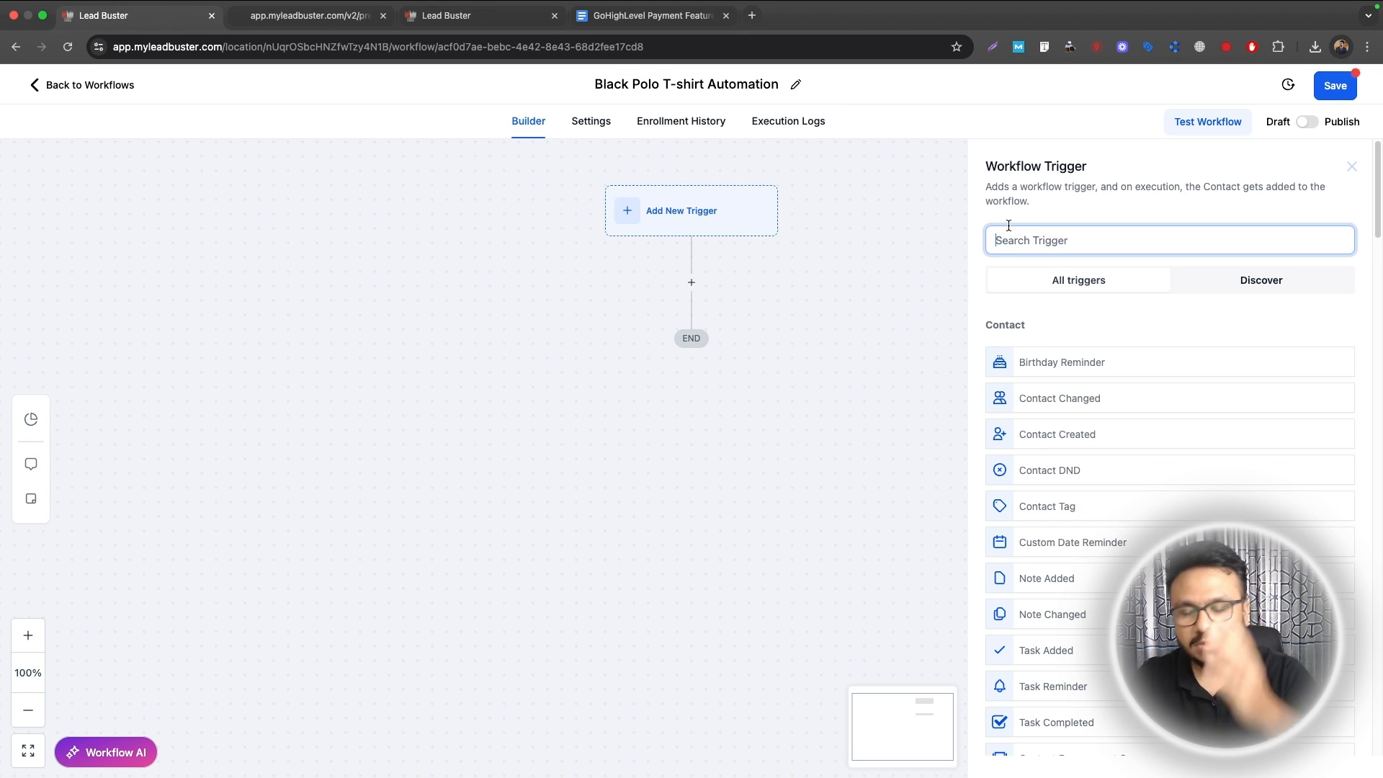
type("order")
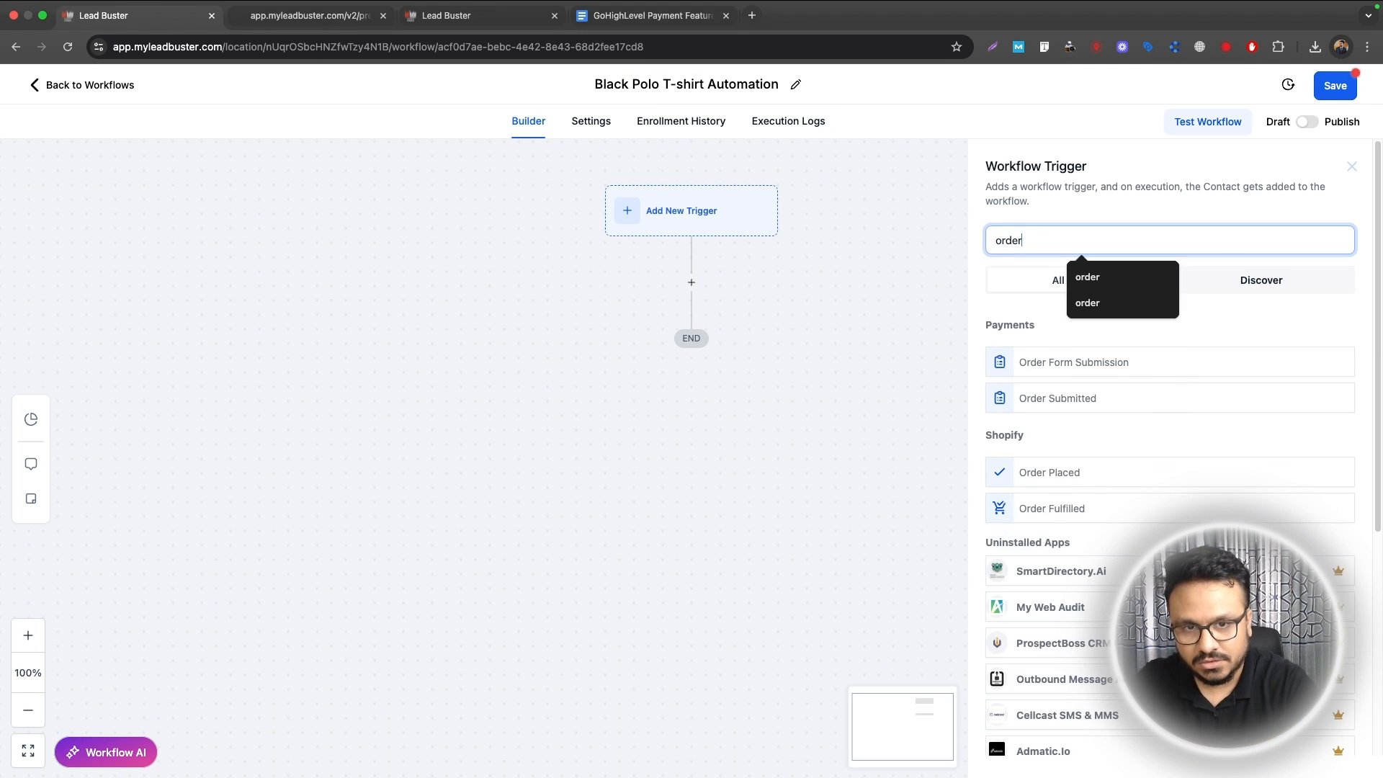
left_click(1053, 364)
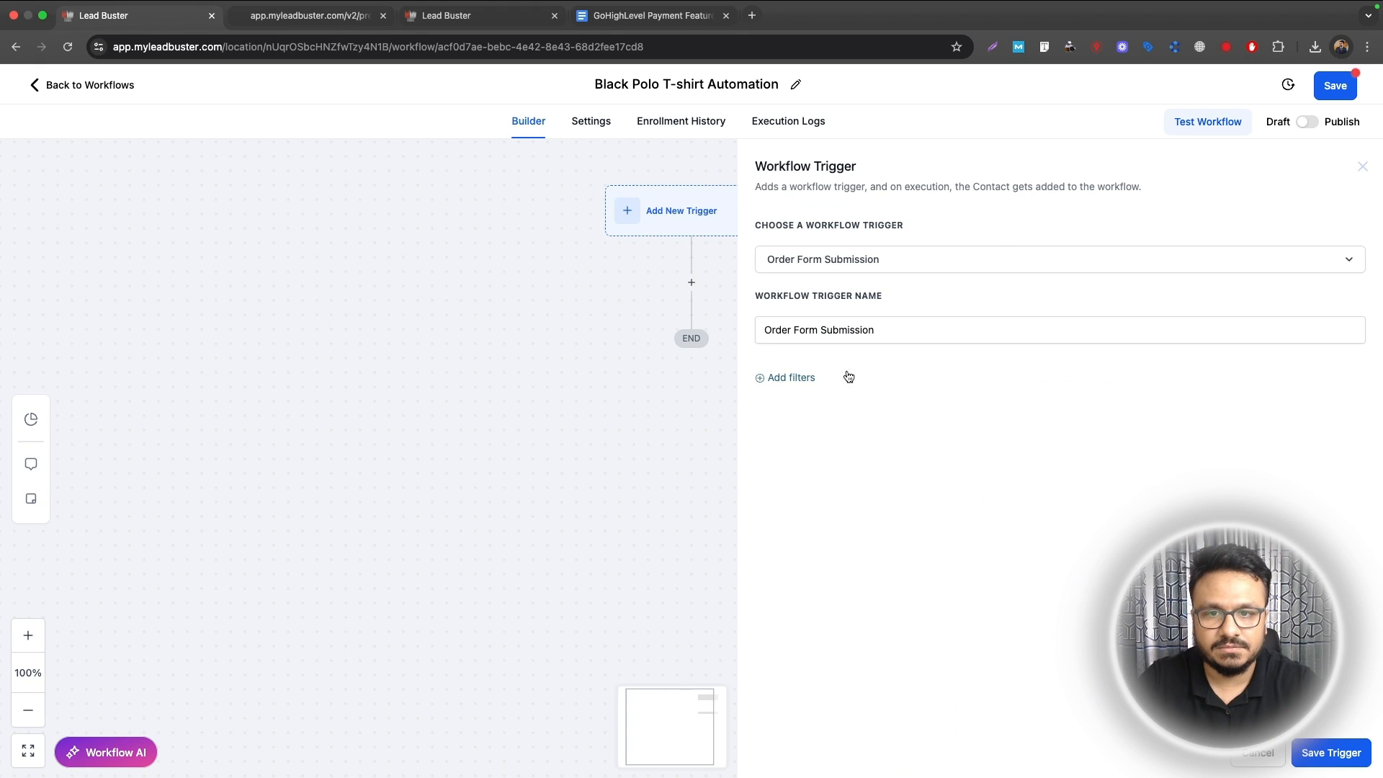
left_click(806, 377)
left_click(812, 395)
left_click(801, 494)
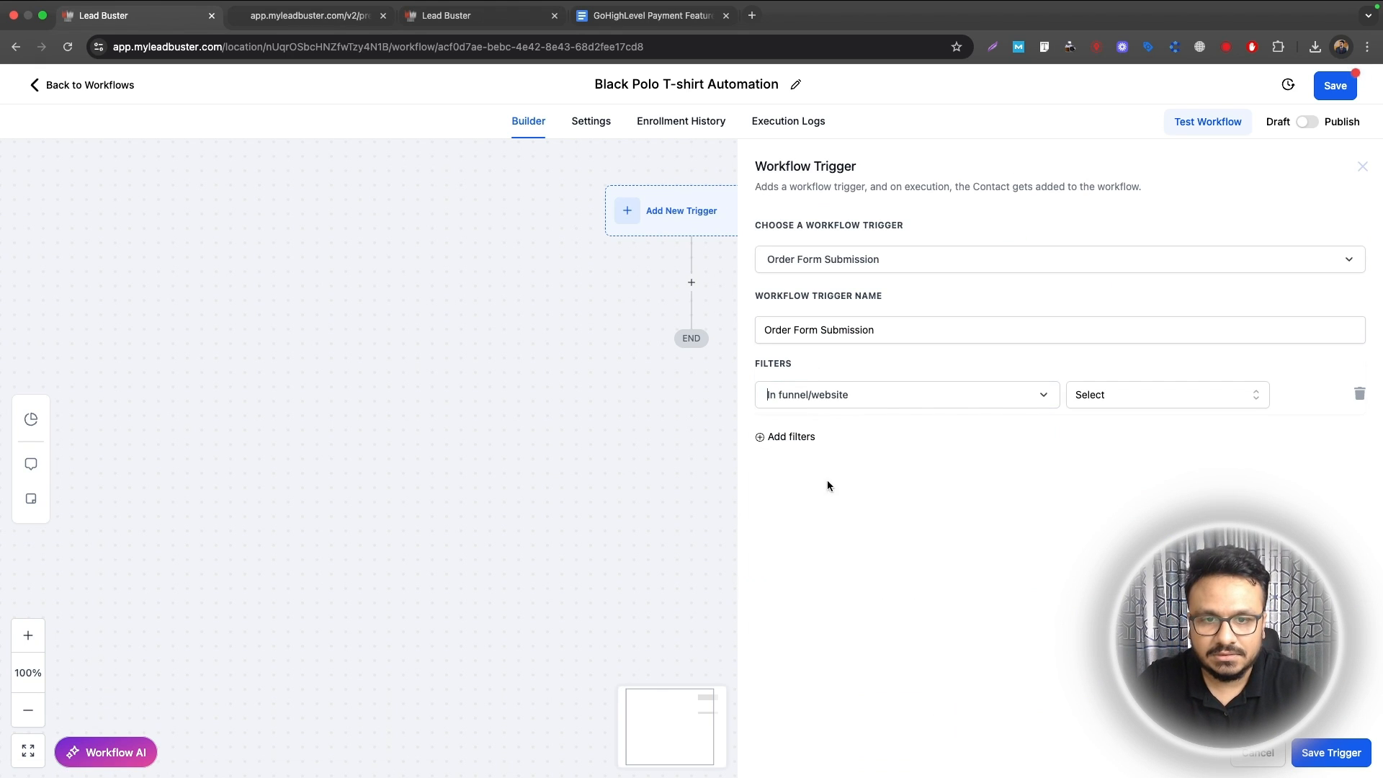
left_click(1108, 395)
left_click(1096, 458)
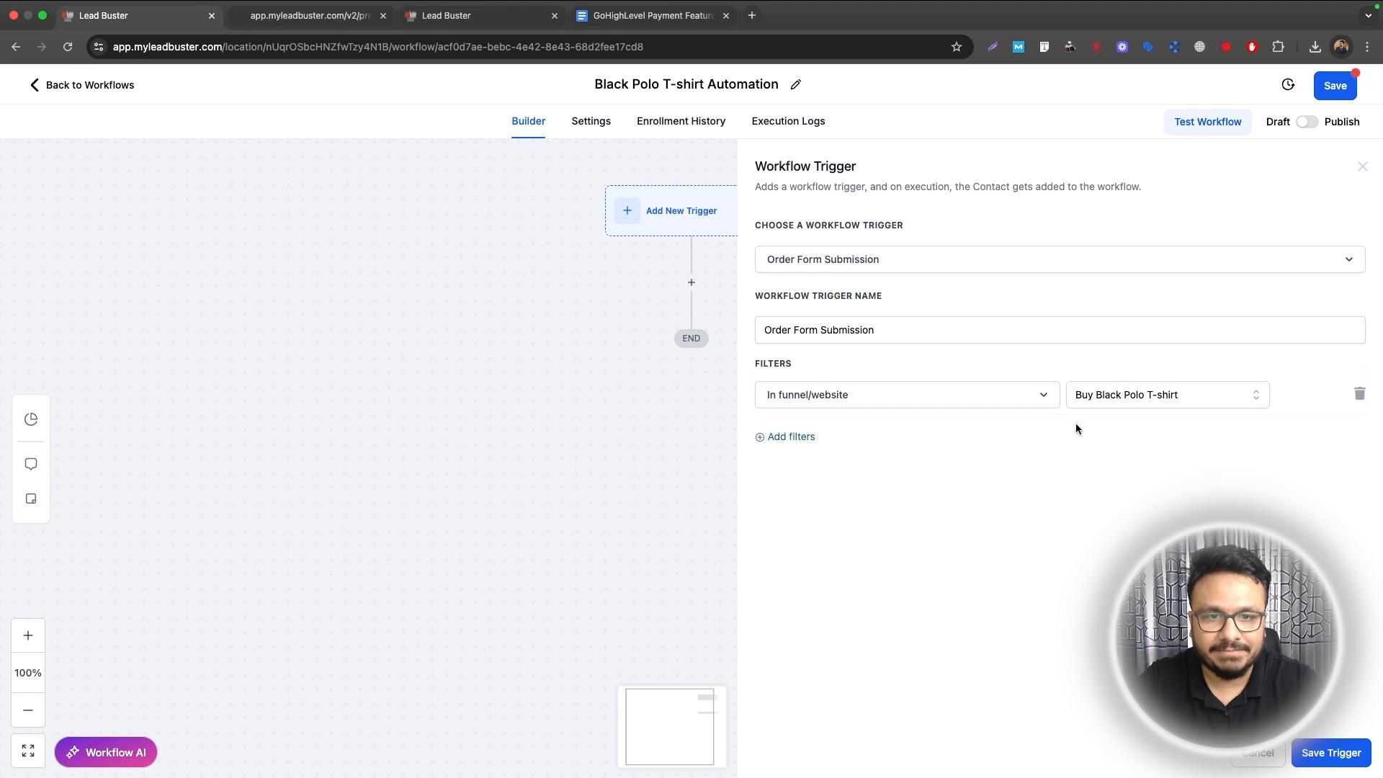
Step: Add a page filter limiting the trigger to the Purchase Page
left_click(812, 437)
left_click(812, 447)
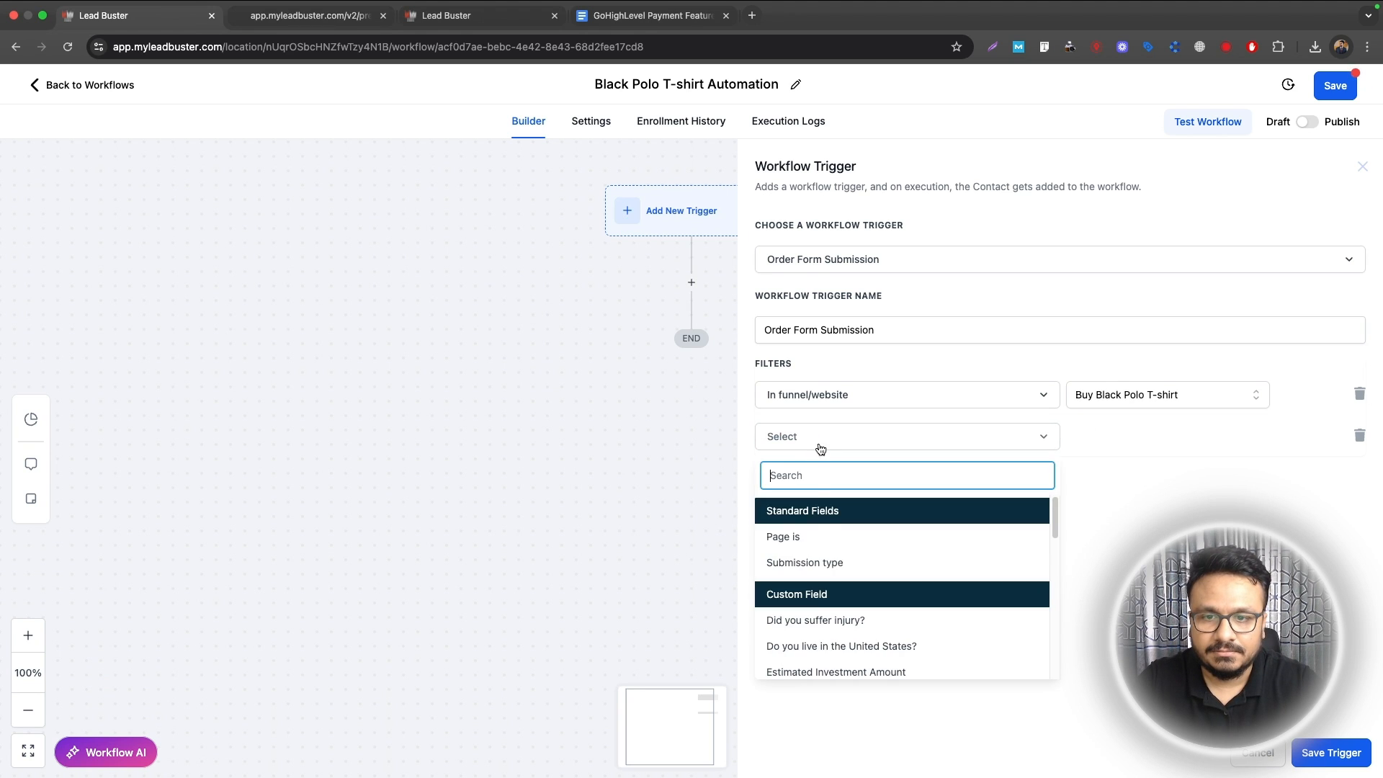
left_click(809, 534)
left_click(1102, 438)
left_click(1115, 501)
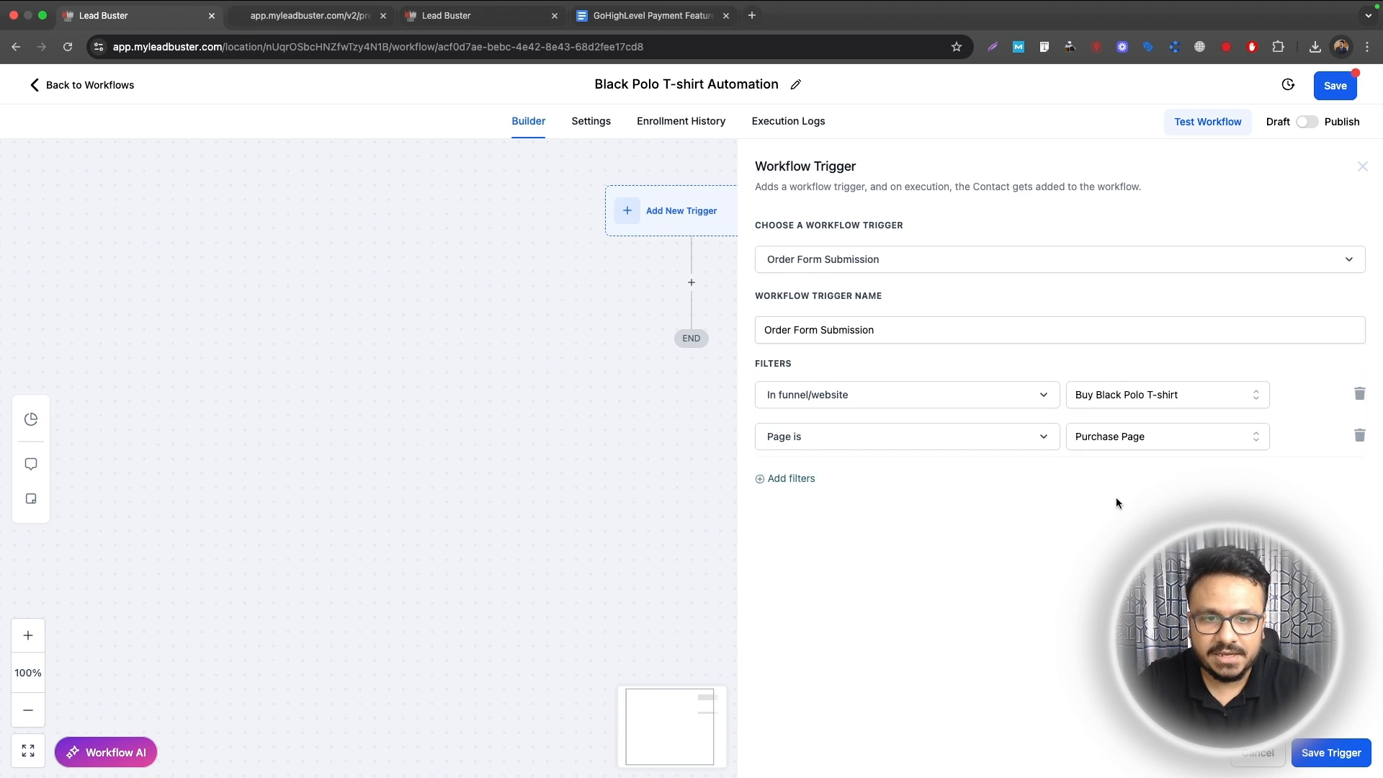
Step: Add a Black Polo T-shirt product filter, remove the extra empty filter, and save the trigger
left_click(763, 478)
left_click(784, 480)
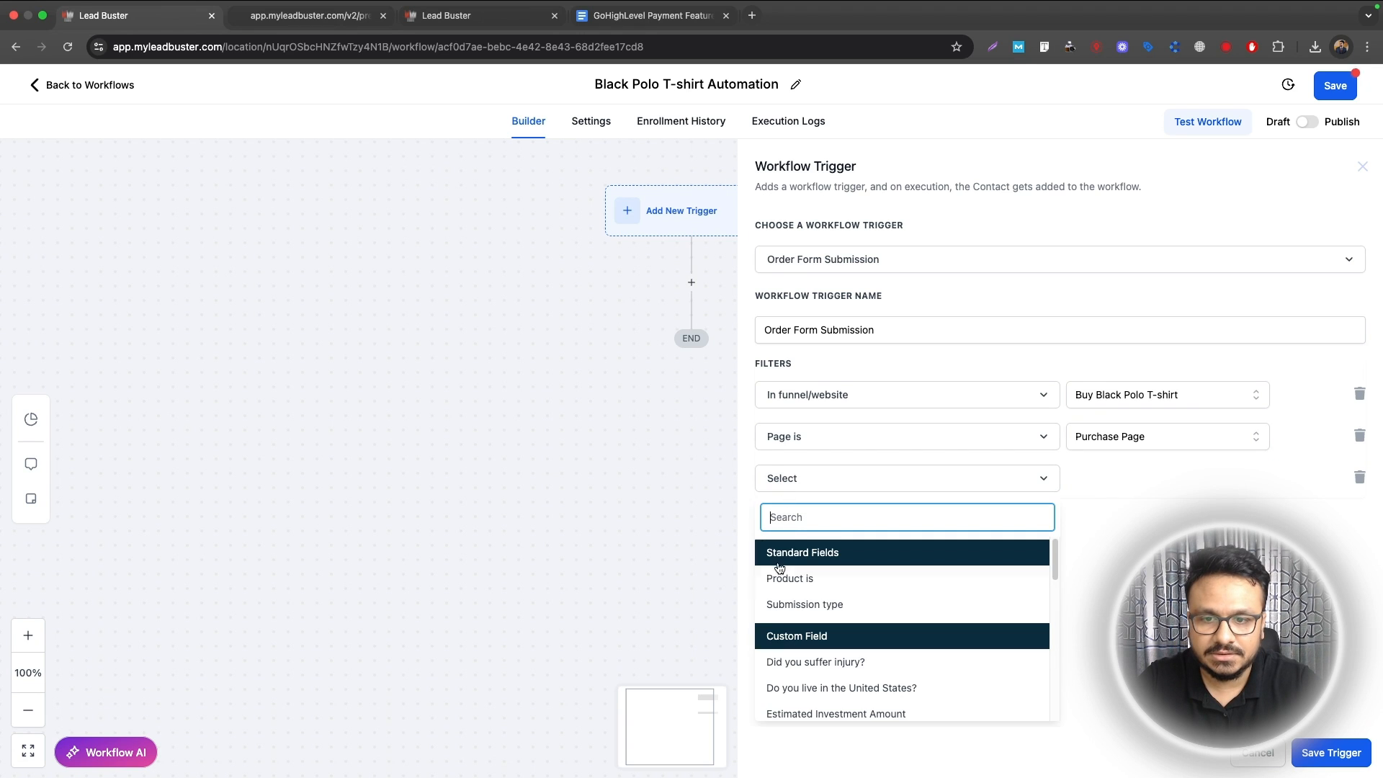
left_click(792, 575)
left_click(1103, 480)
left_click(1108, 541)
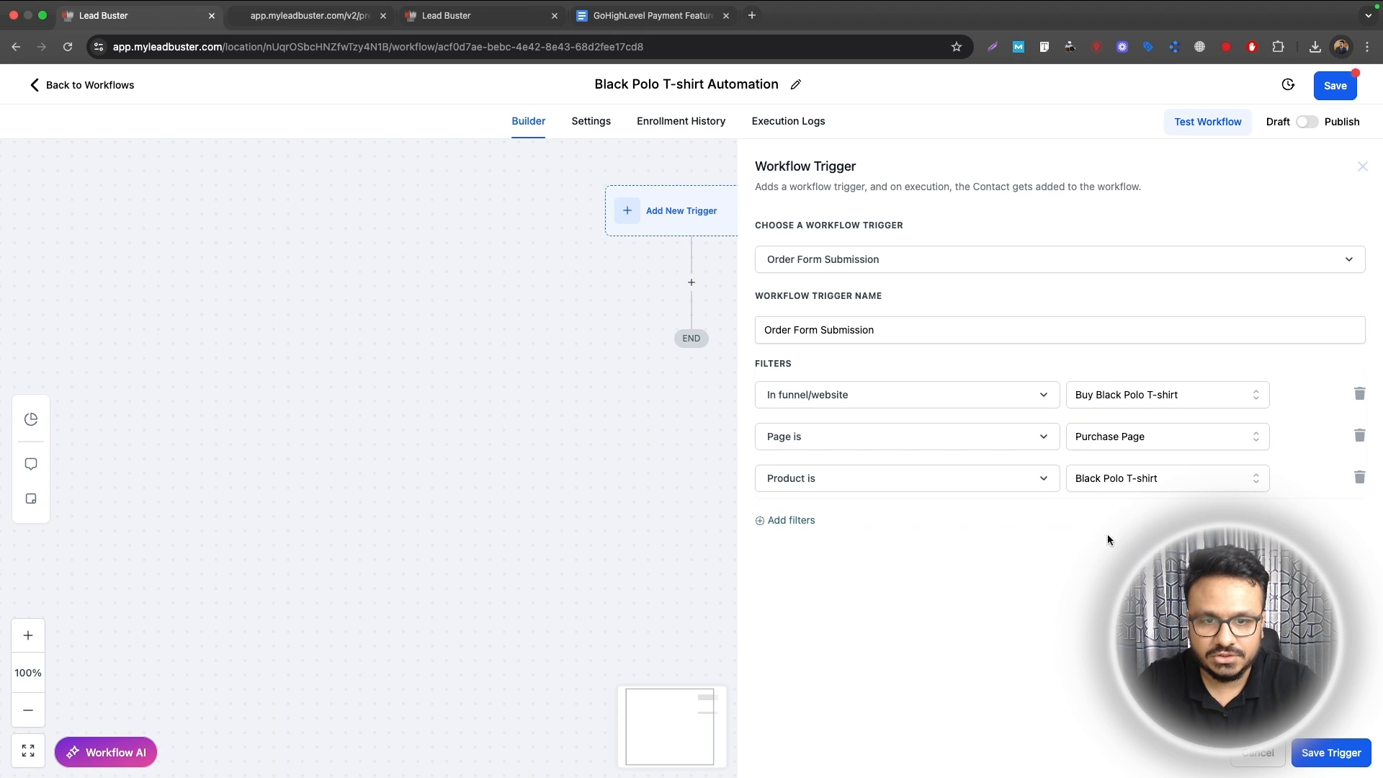
left_click(796, 520)
left_click(803, 521)
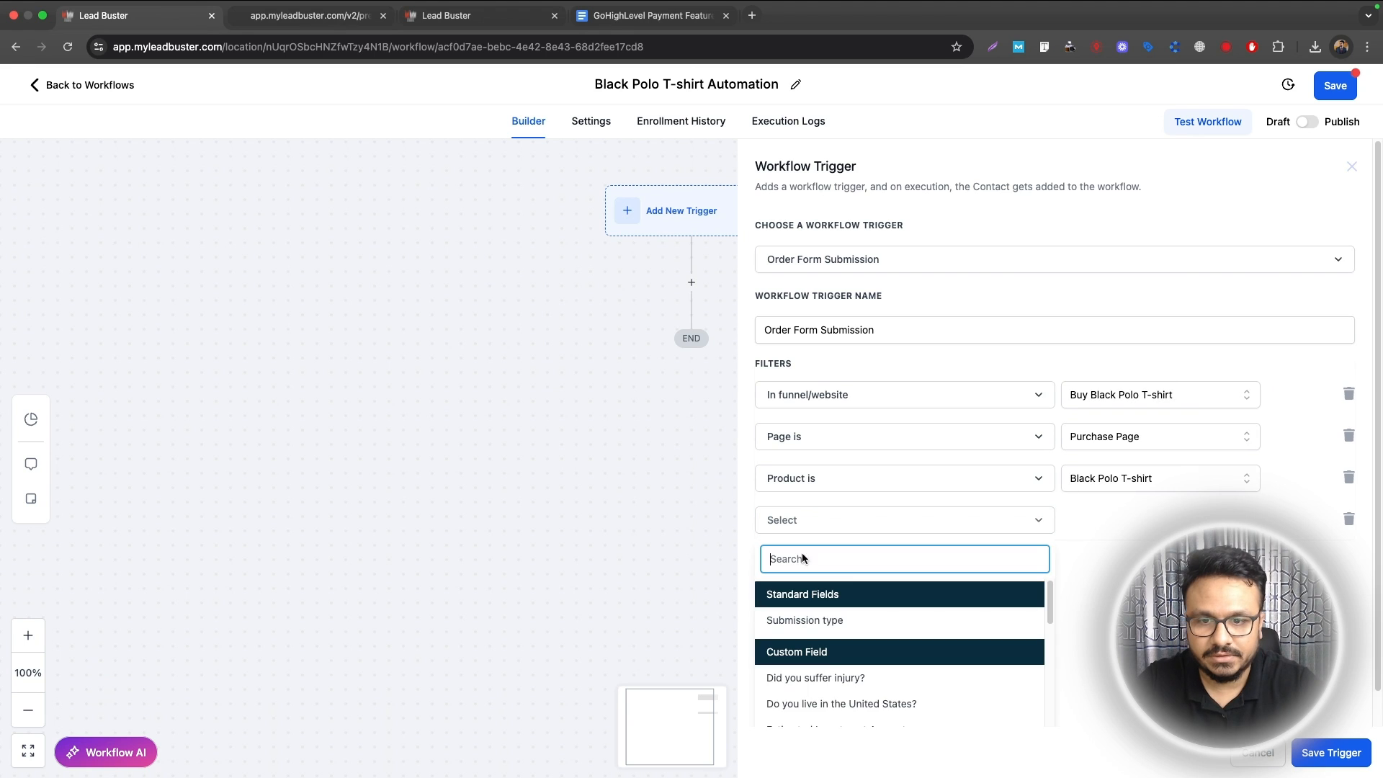
left_click(1347, 520)
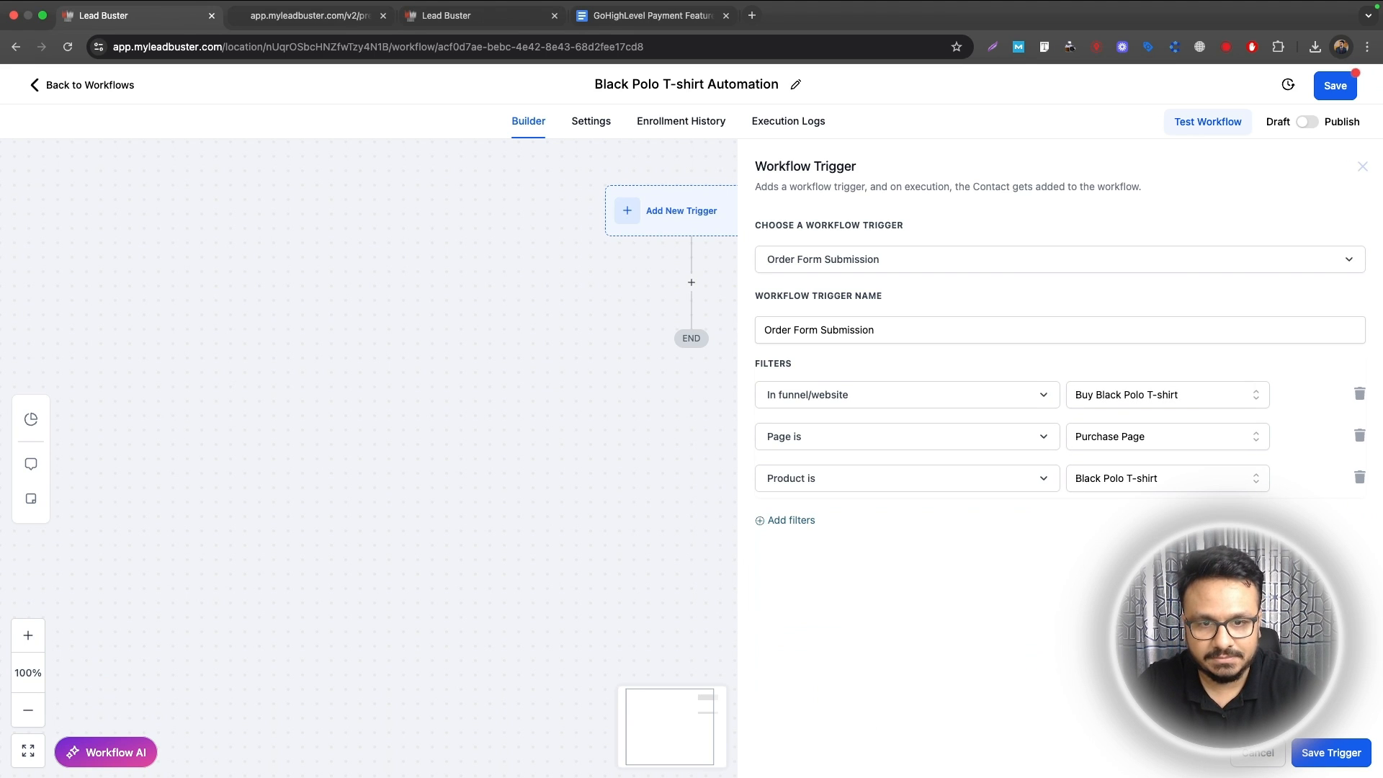
left_click(1329, 753)
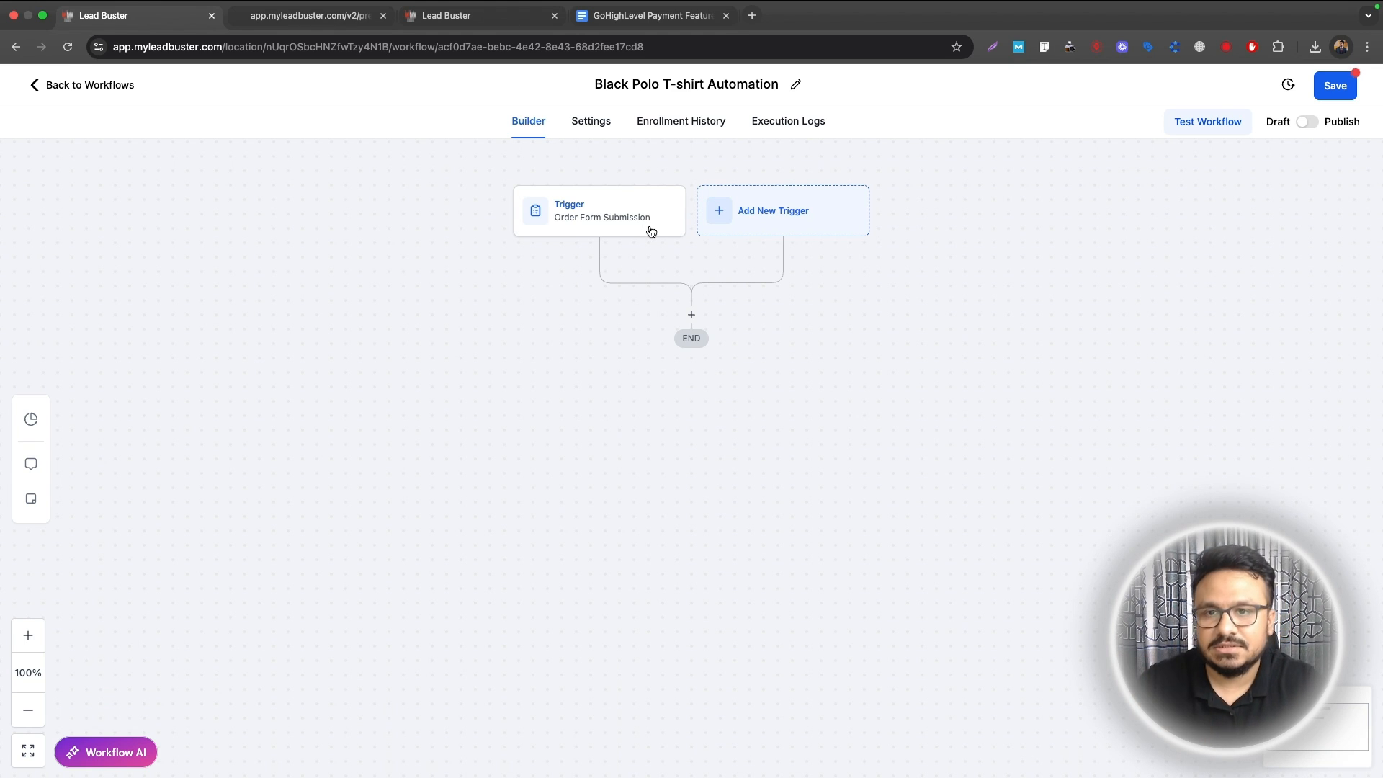
Step: Add a Send Email action with subject 'Thank you for your purchase'
left_click(693, 316)
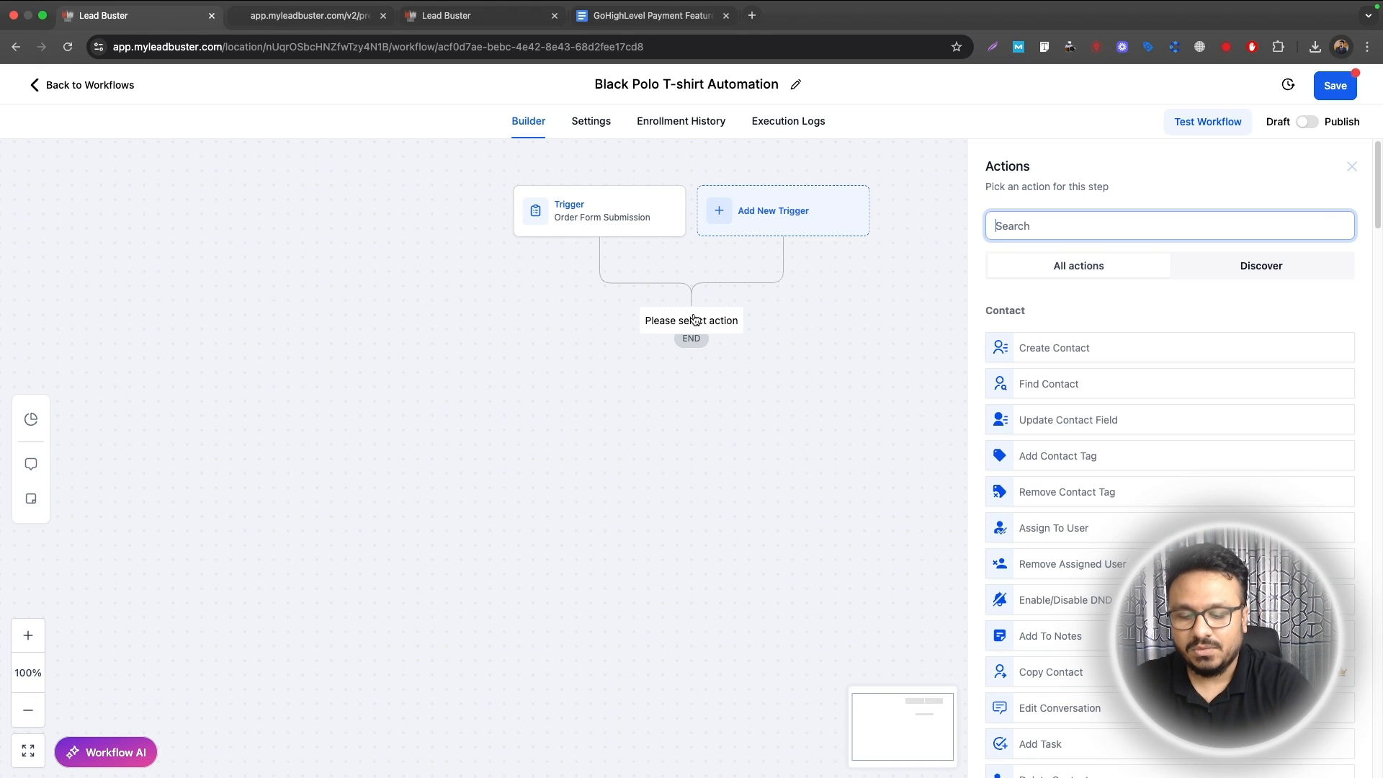
type("email")
left_click(1048, 335)
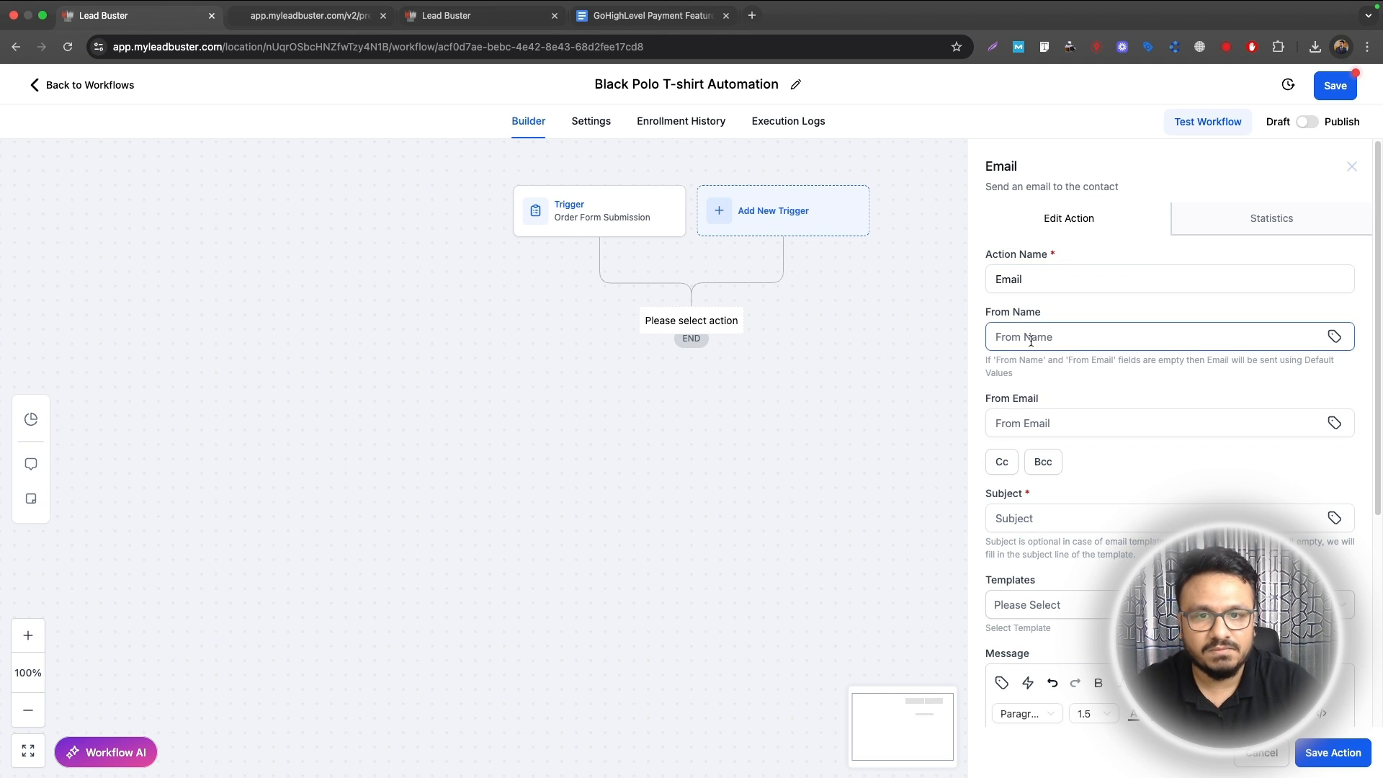
left_click(1033, 416)
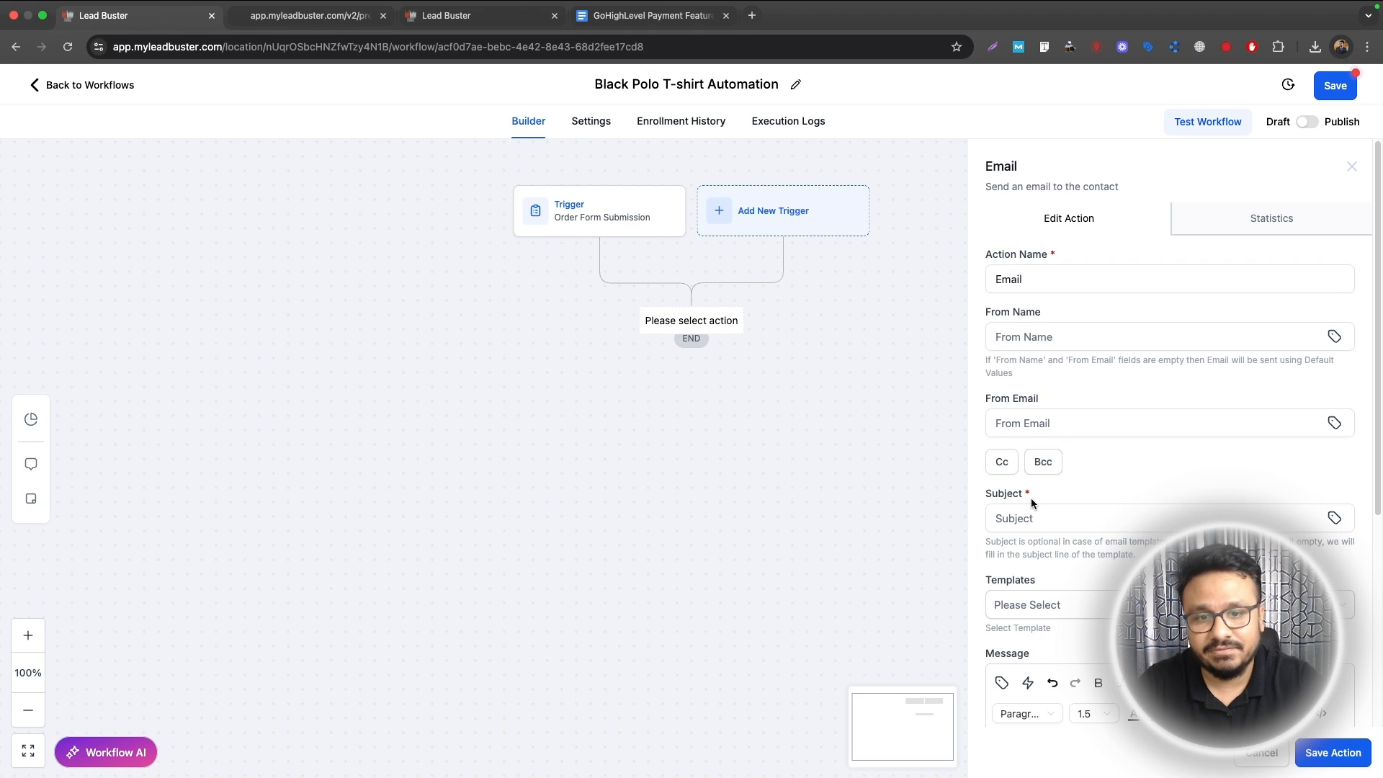
left_click(1029, 515)
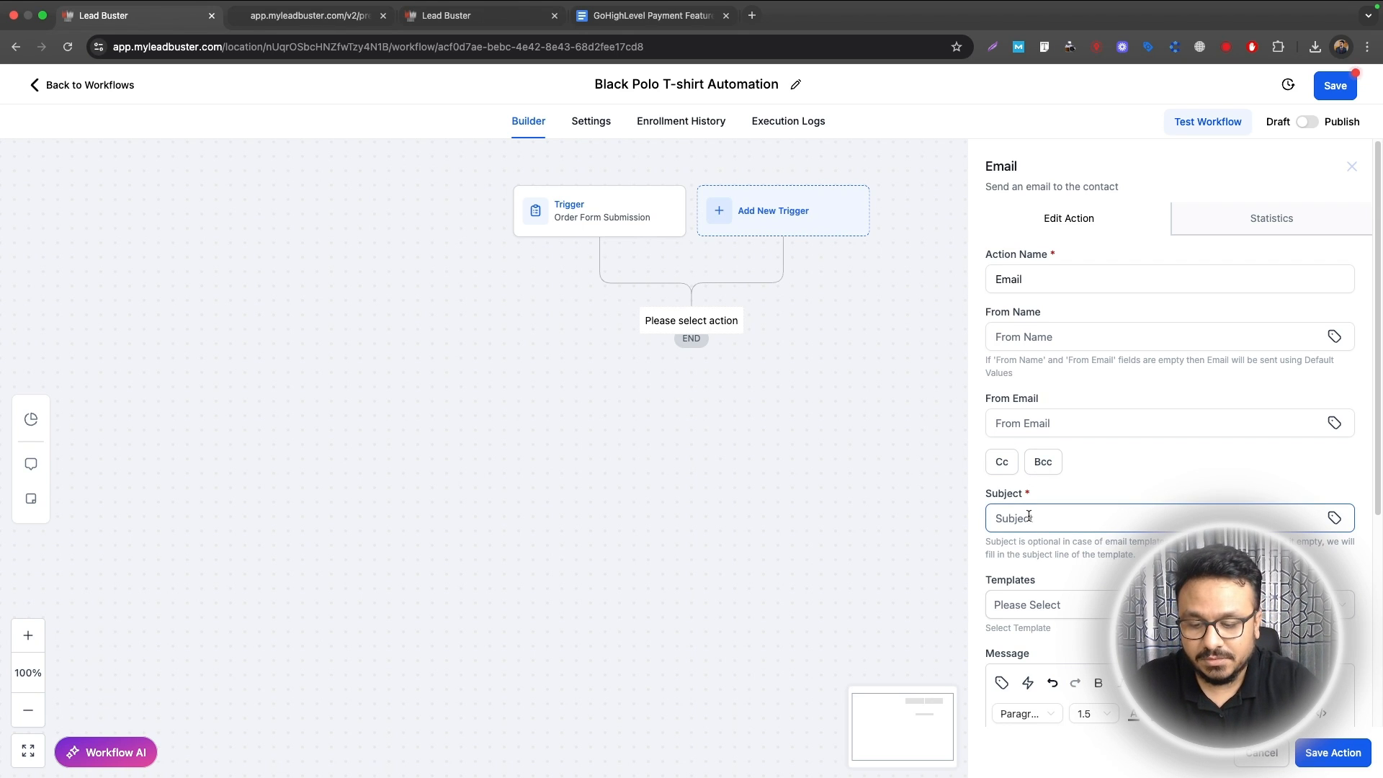
type("Thank you for")
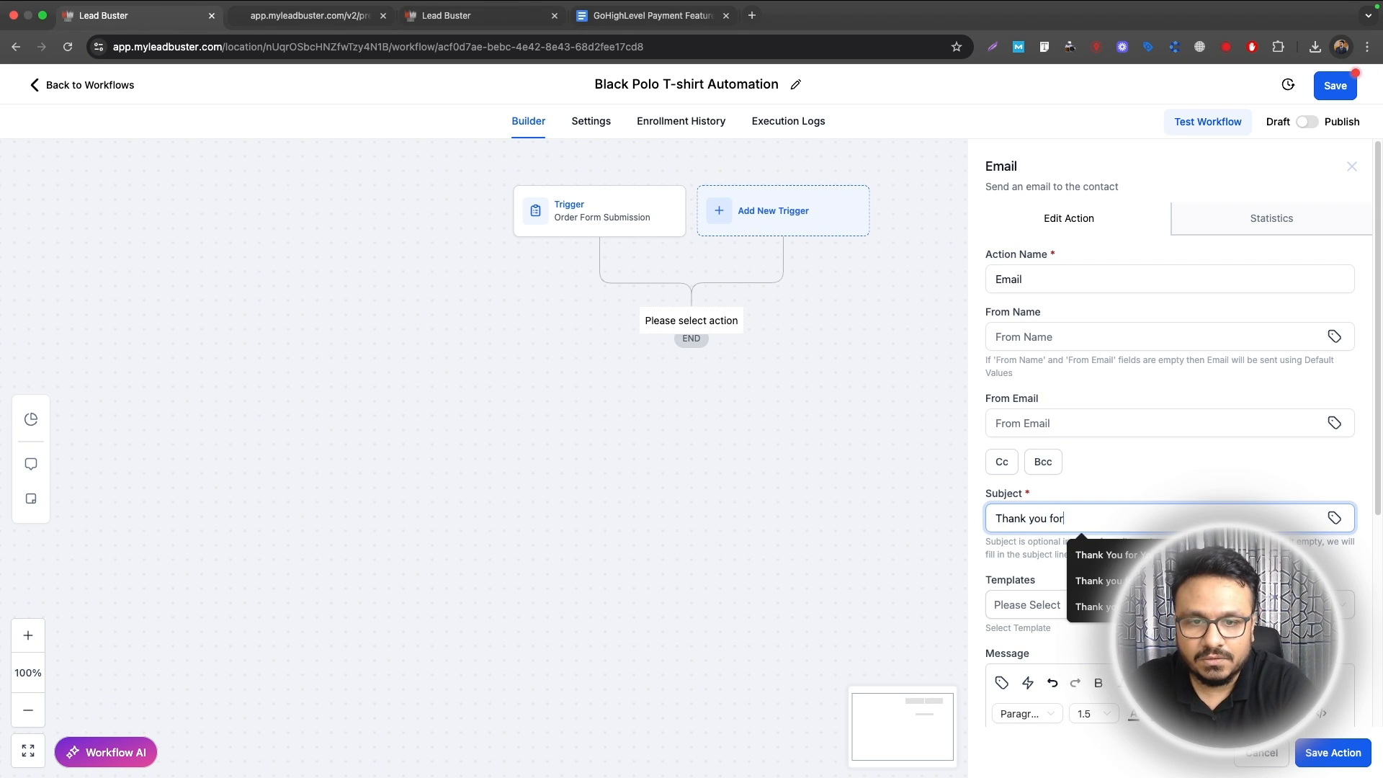
type(" your purchase")
scroll(1113, 469, "down", 5)
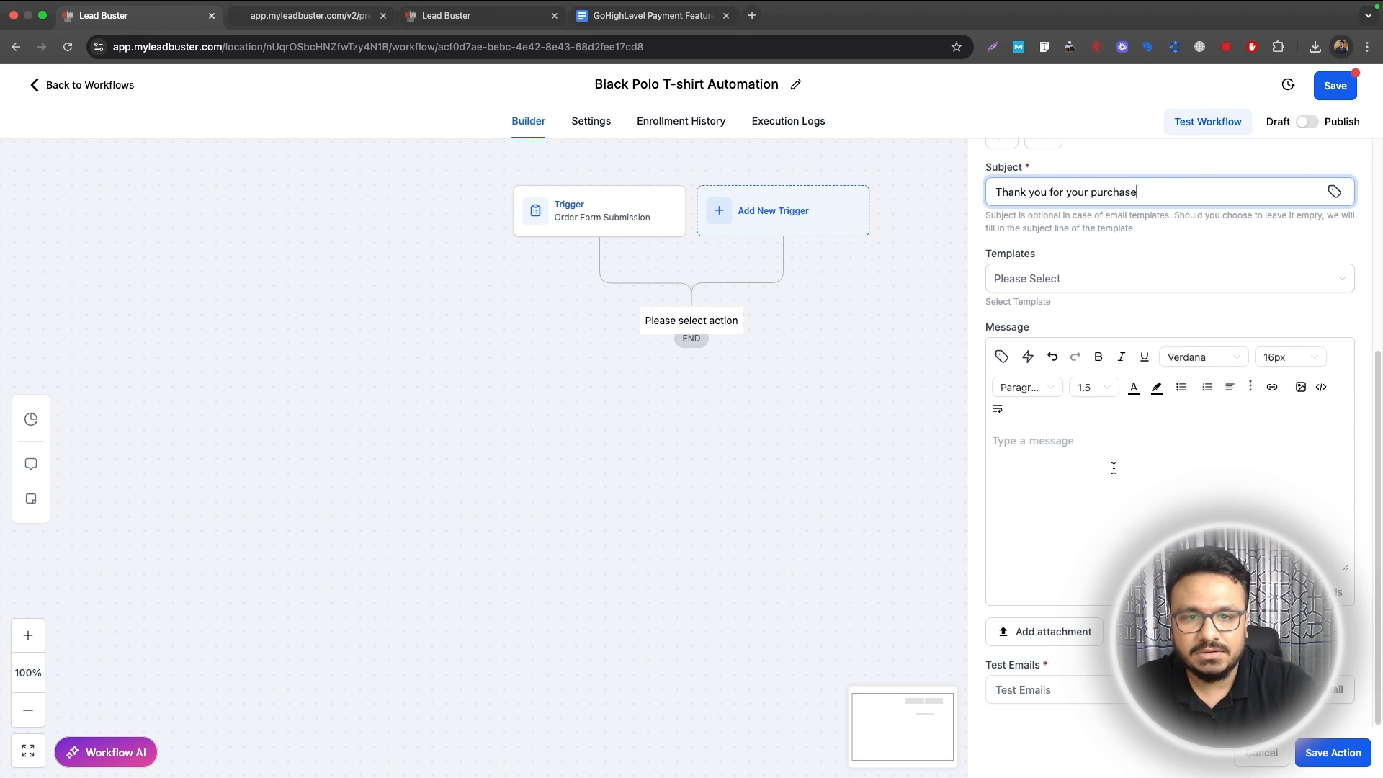
Step: Write the thank-you message, greeting the contact with 'Hi' and their first name
left_click(1113, 468)
type("Hi")
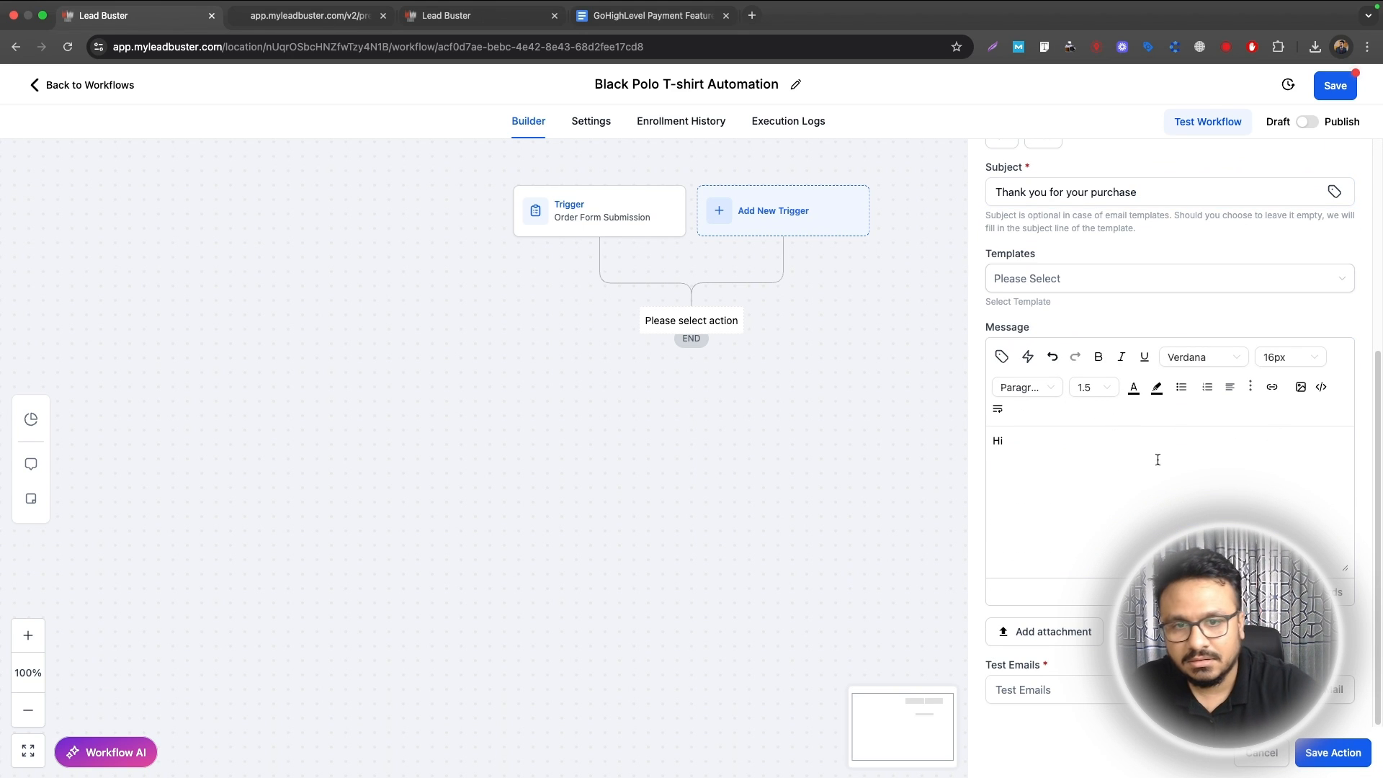
left_click(1001, 357)
left_click(944, 427)
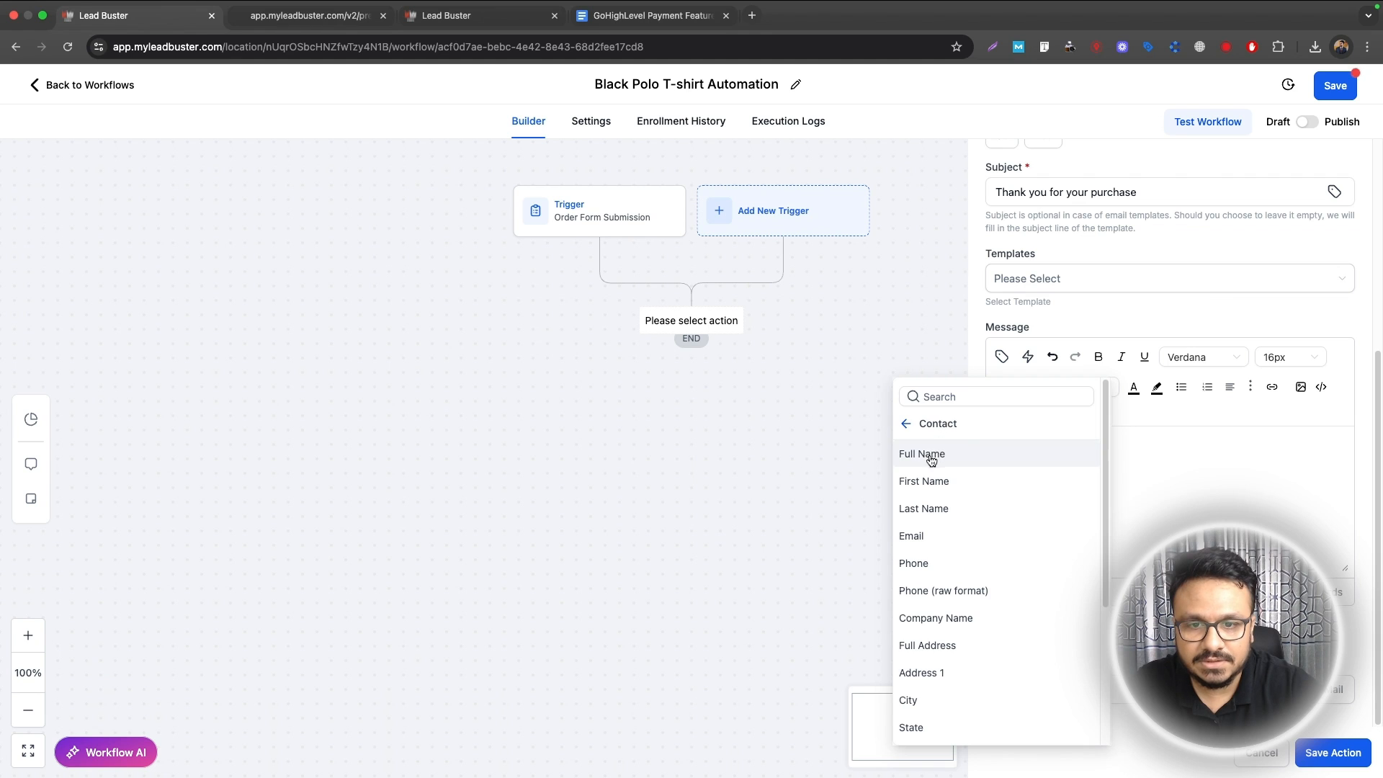
left_click(929, 481)
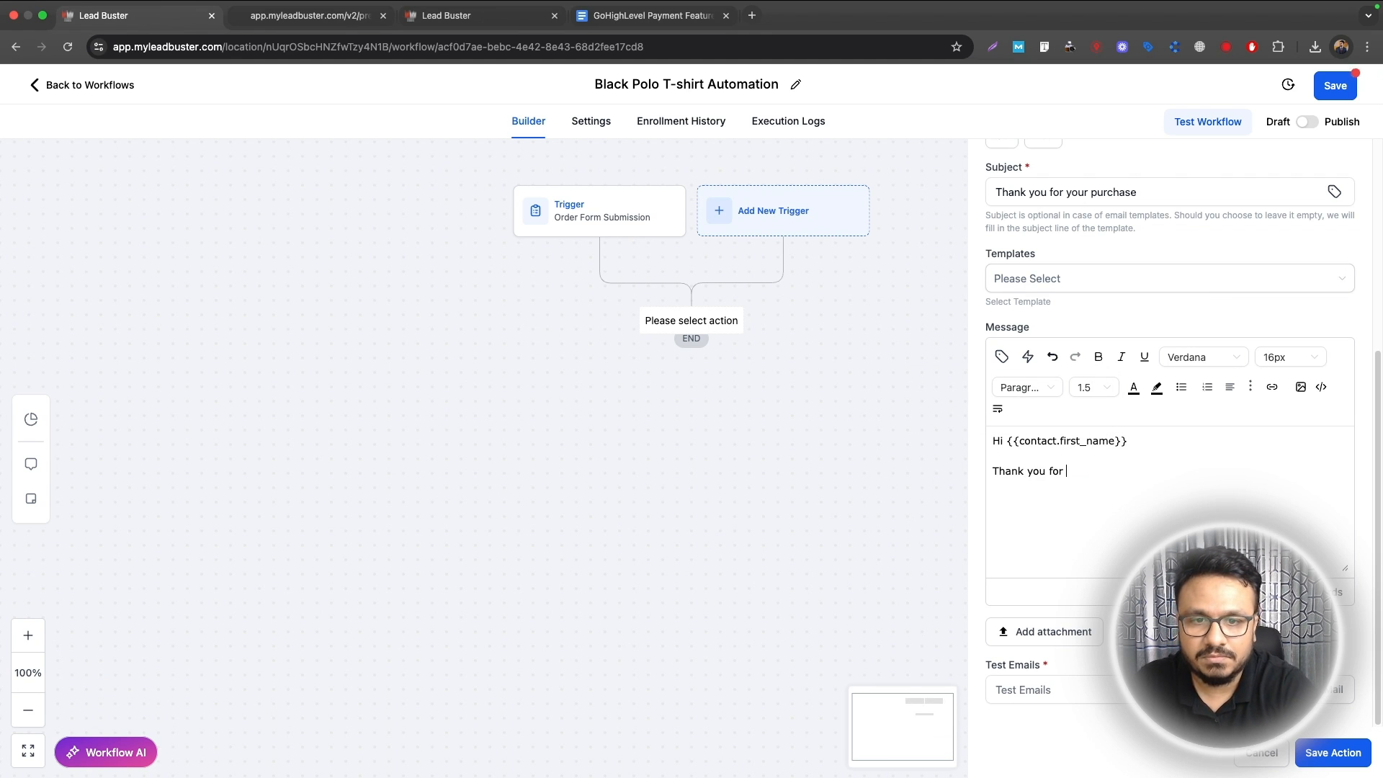
type("sing our black polo t-shirt. We will")
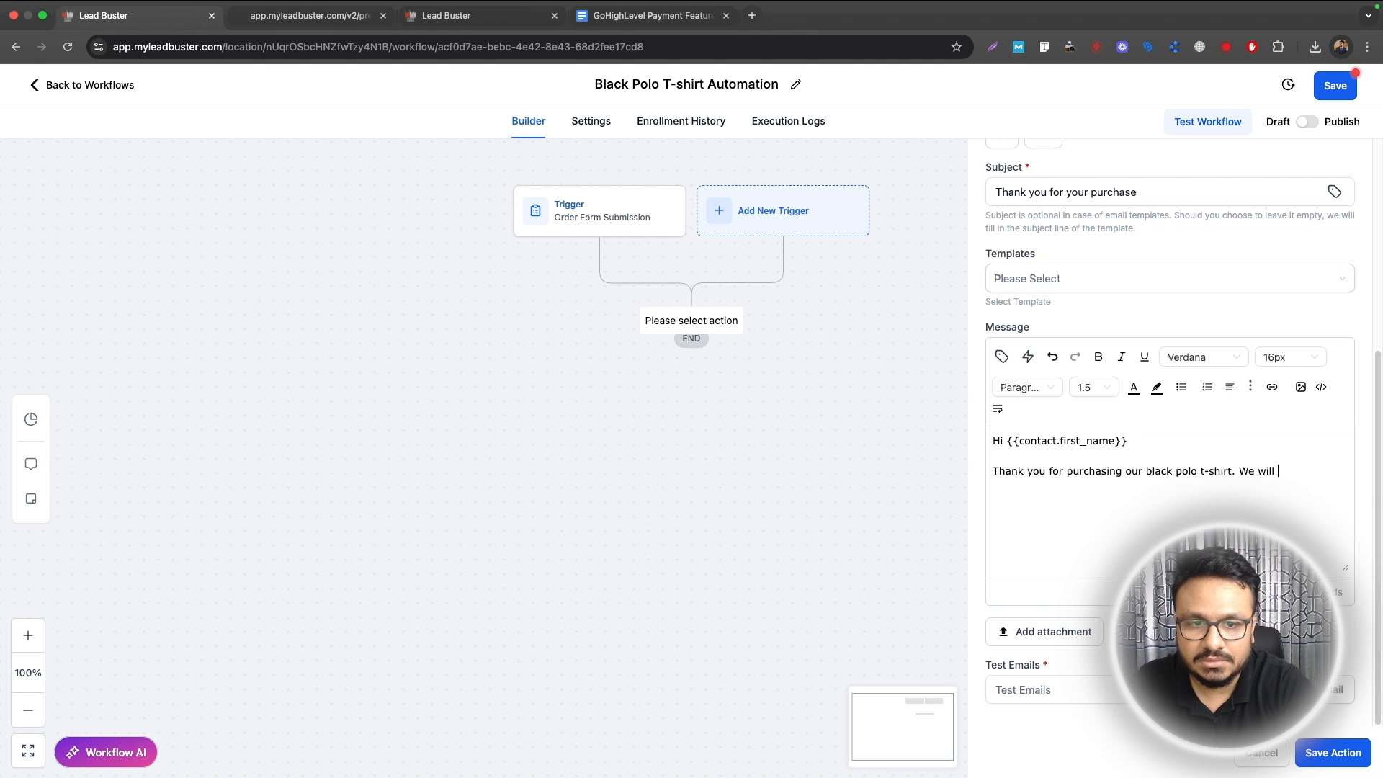
Step: Finish and save the thank-you email, then add a step tagging contacts with new tag black_polo_tshirt
type("on your way as soon as possible.")
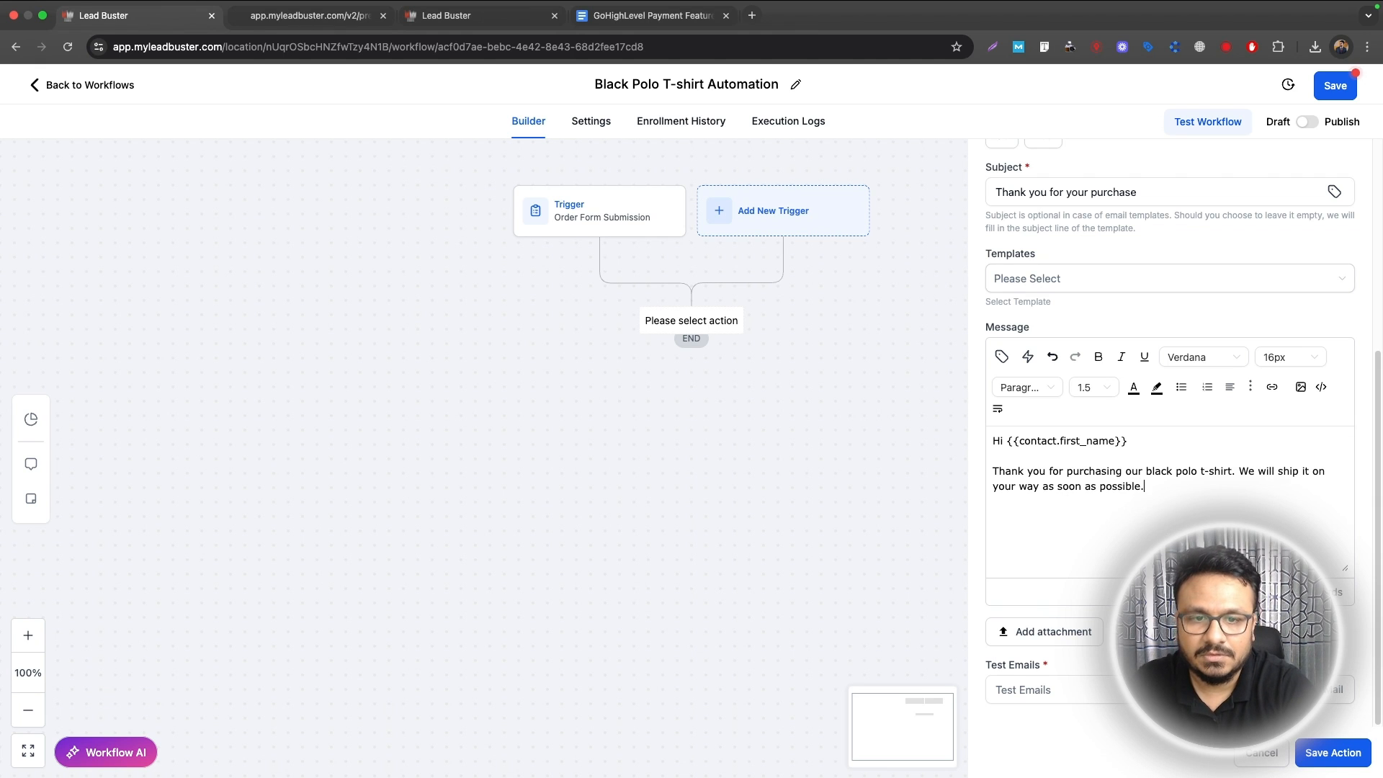
left_click(1343, 760)
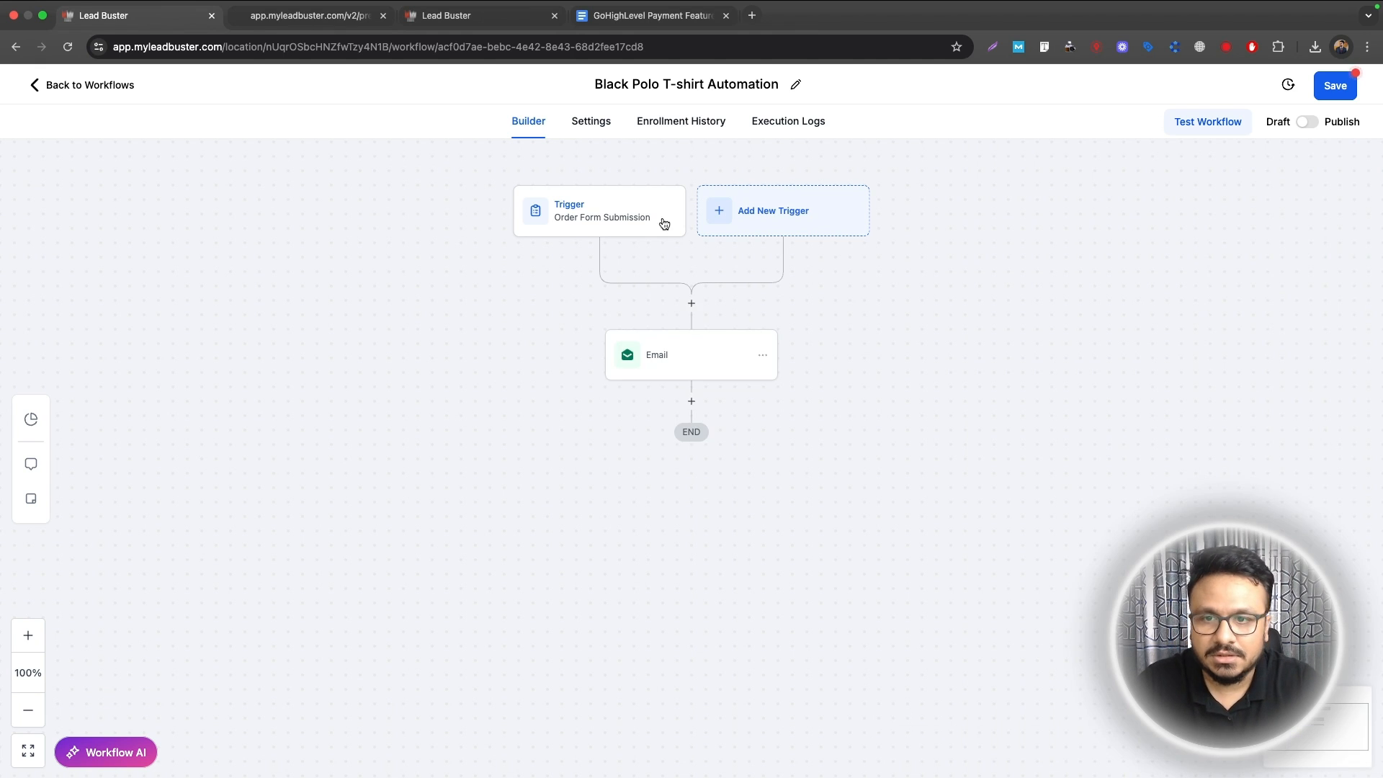
left_click(692, 402)
type("tag")
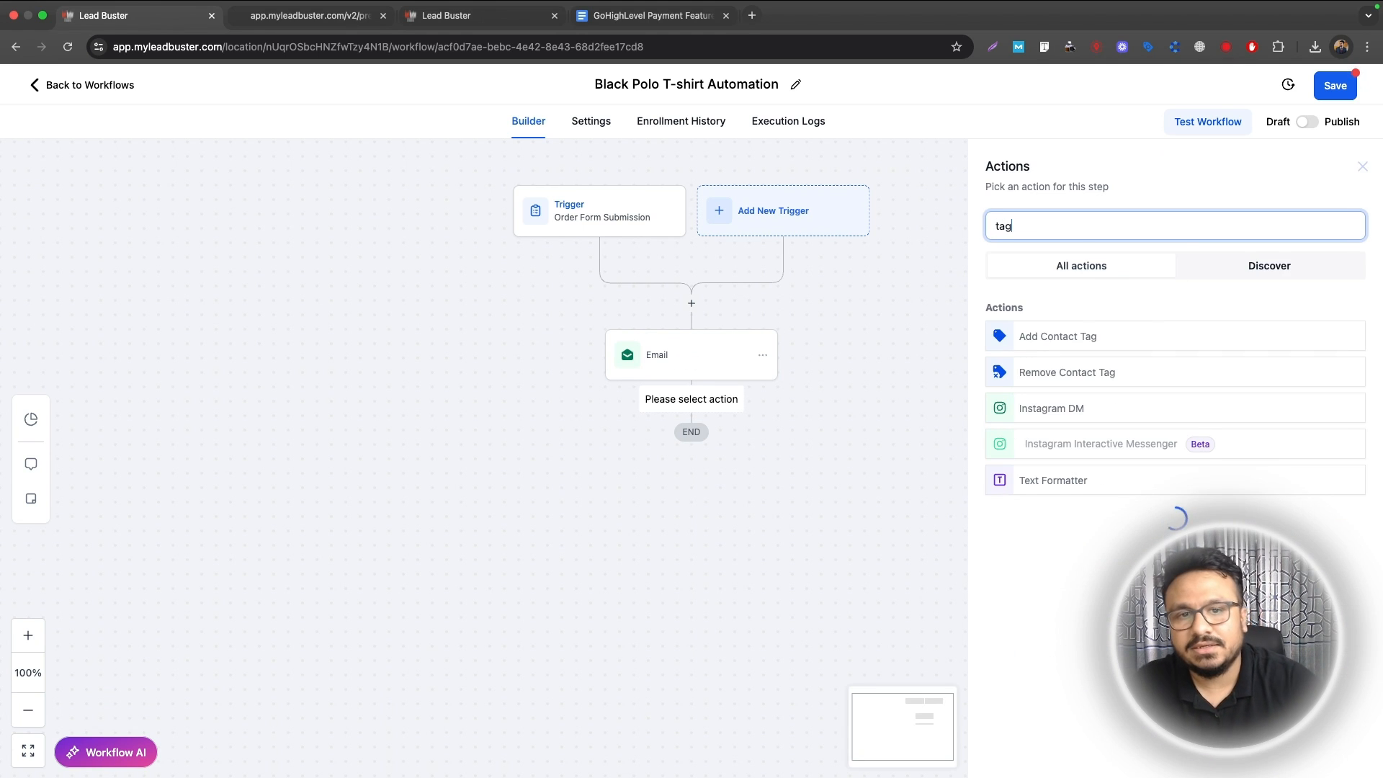
left_click(1031, 333)
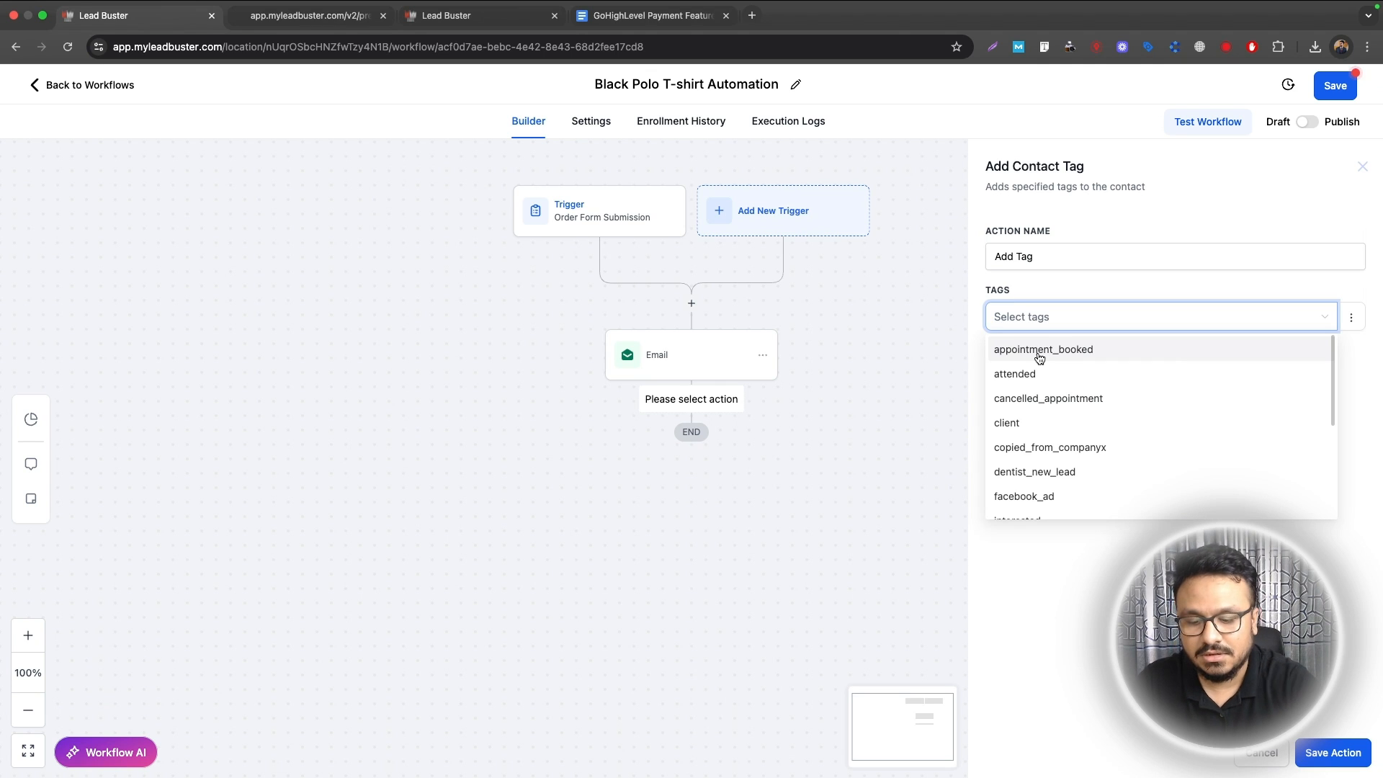
type("black_po")
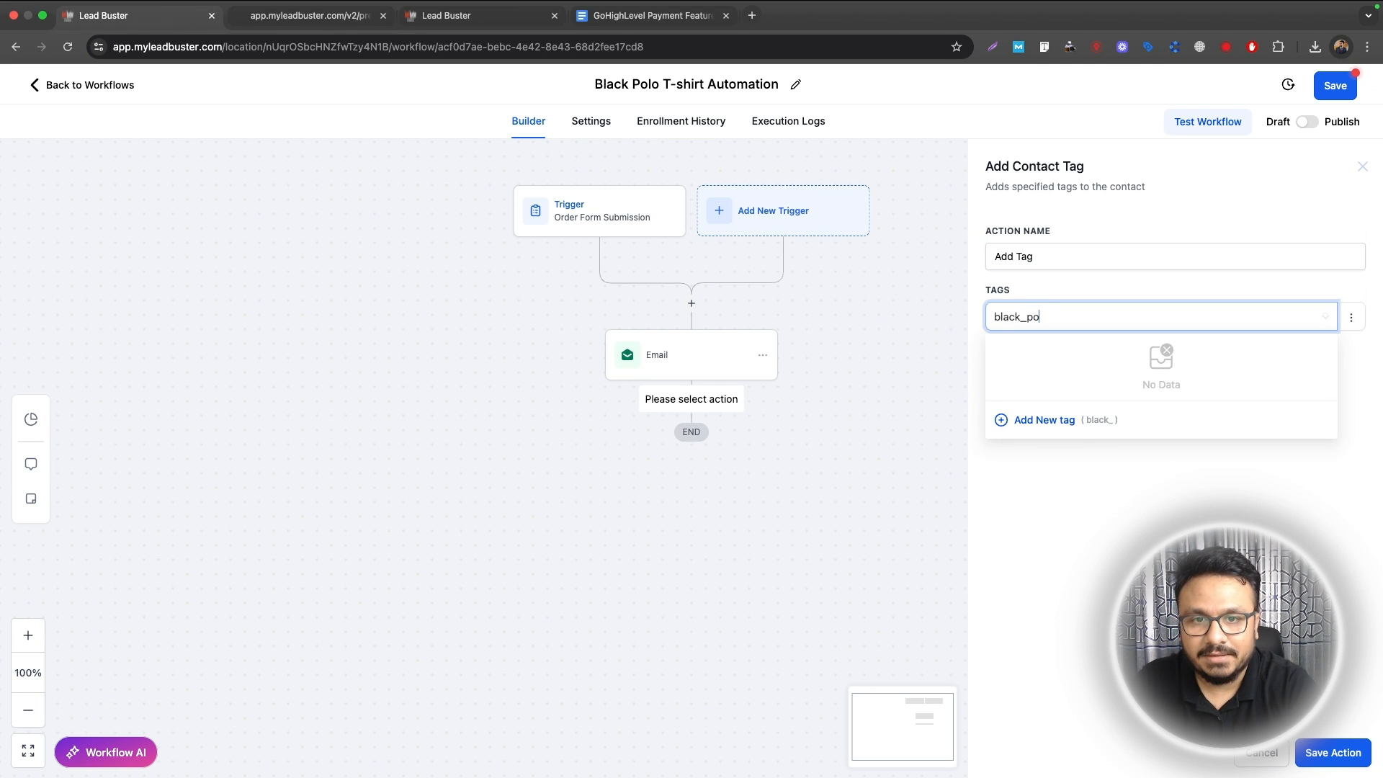
type("lo_tshirt")
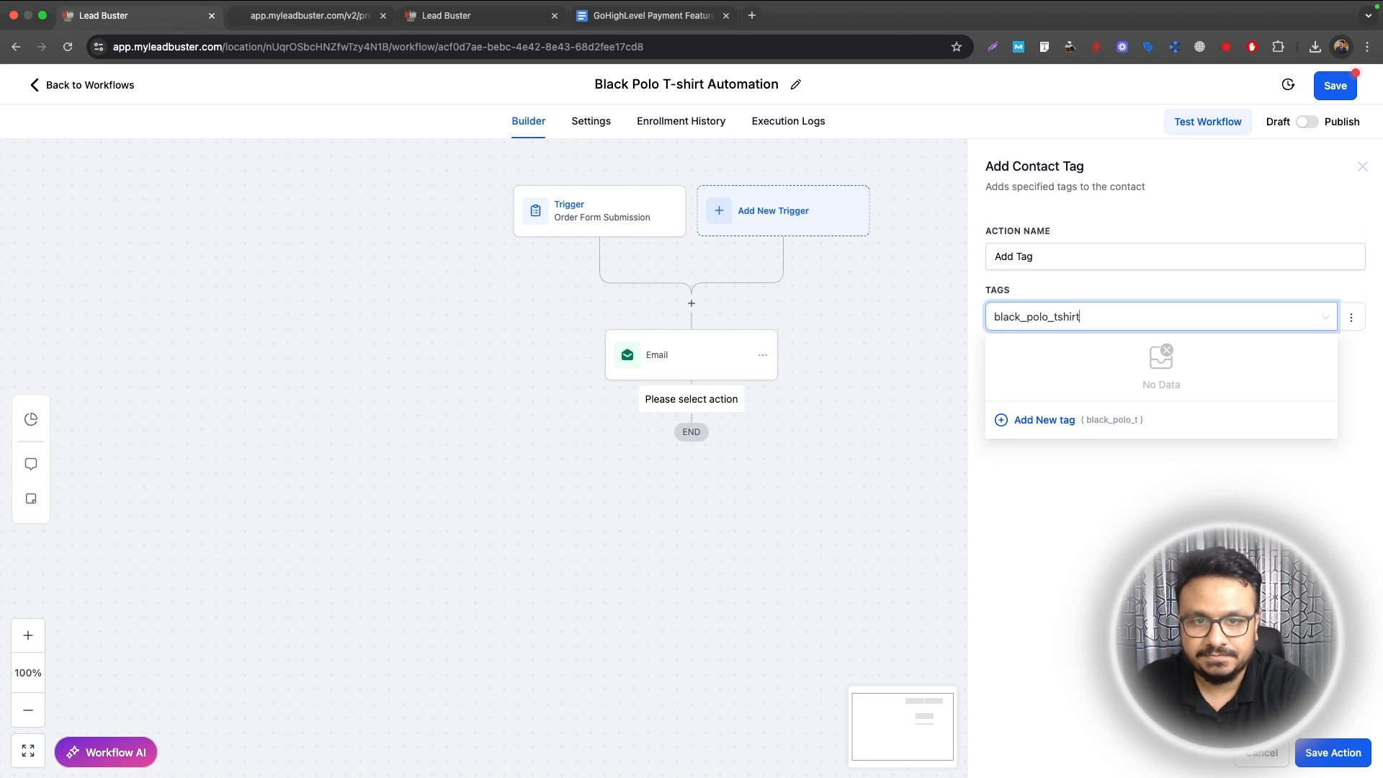
left_click(1064, 422)
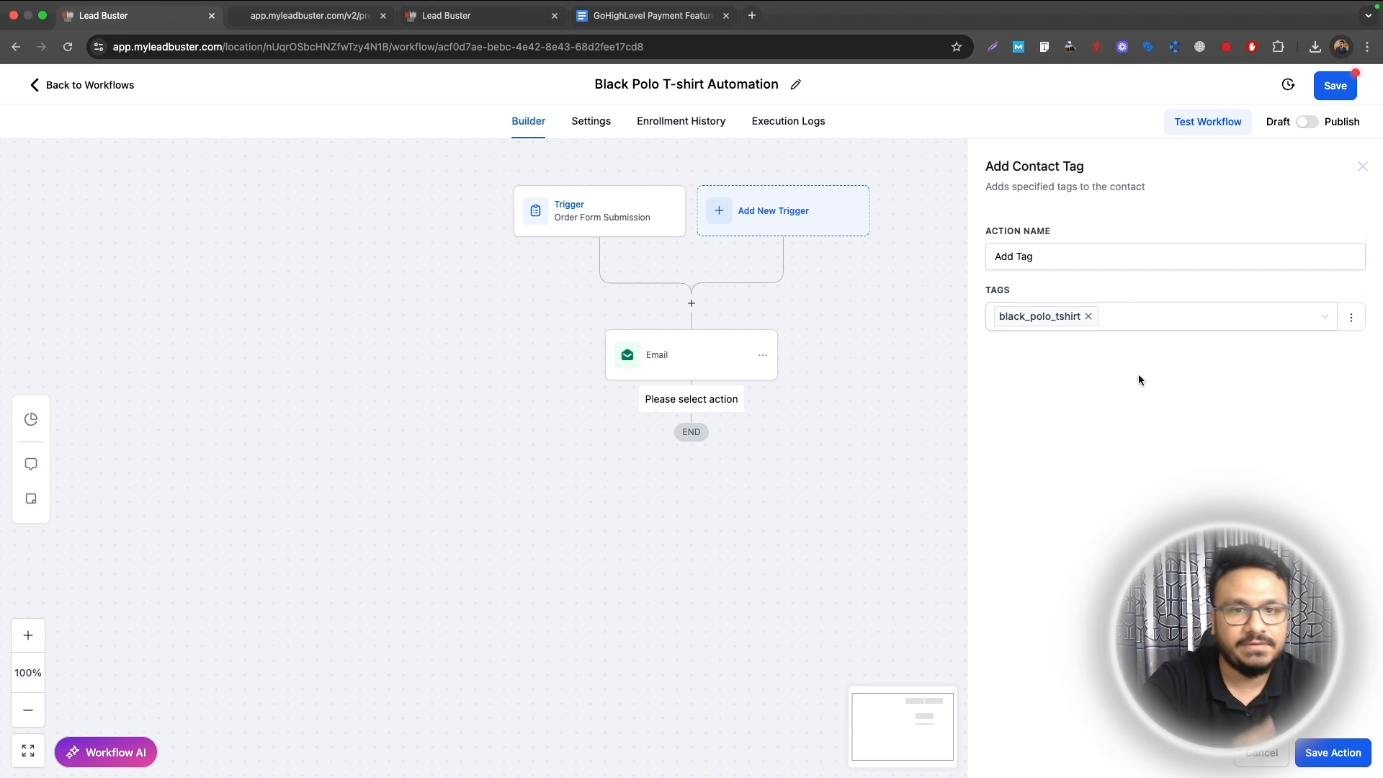
left_click(1330, 754)
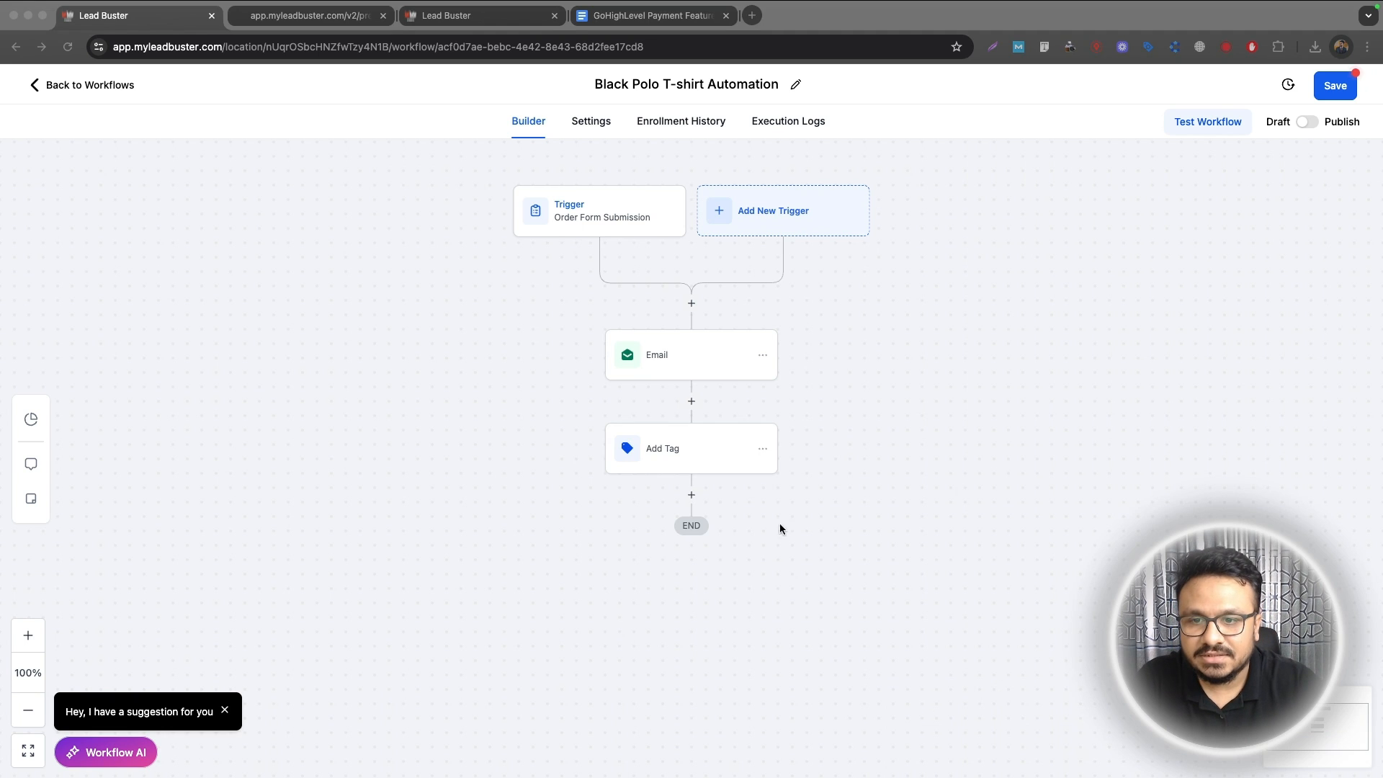
Step: Add a Send Internal Notification action of type Email after the tag step
left_click(691, 495)
type("inter")
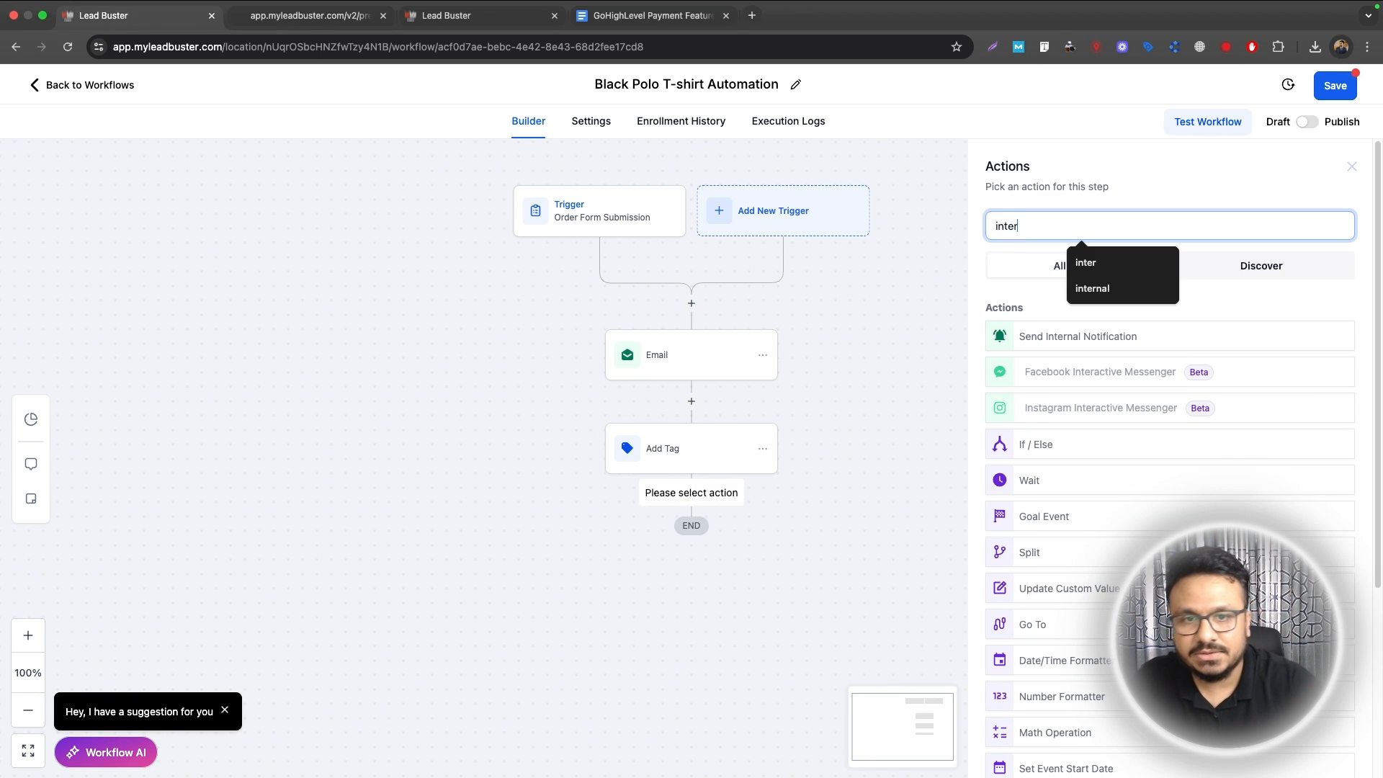
left_click(1048, 338)
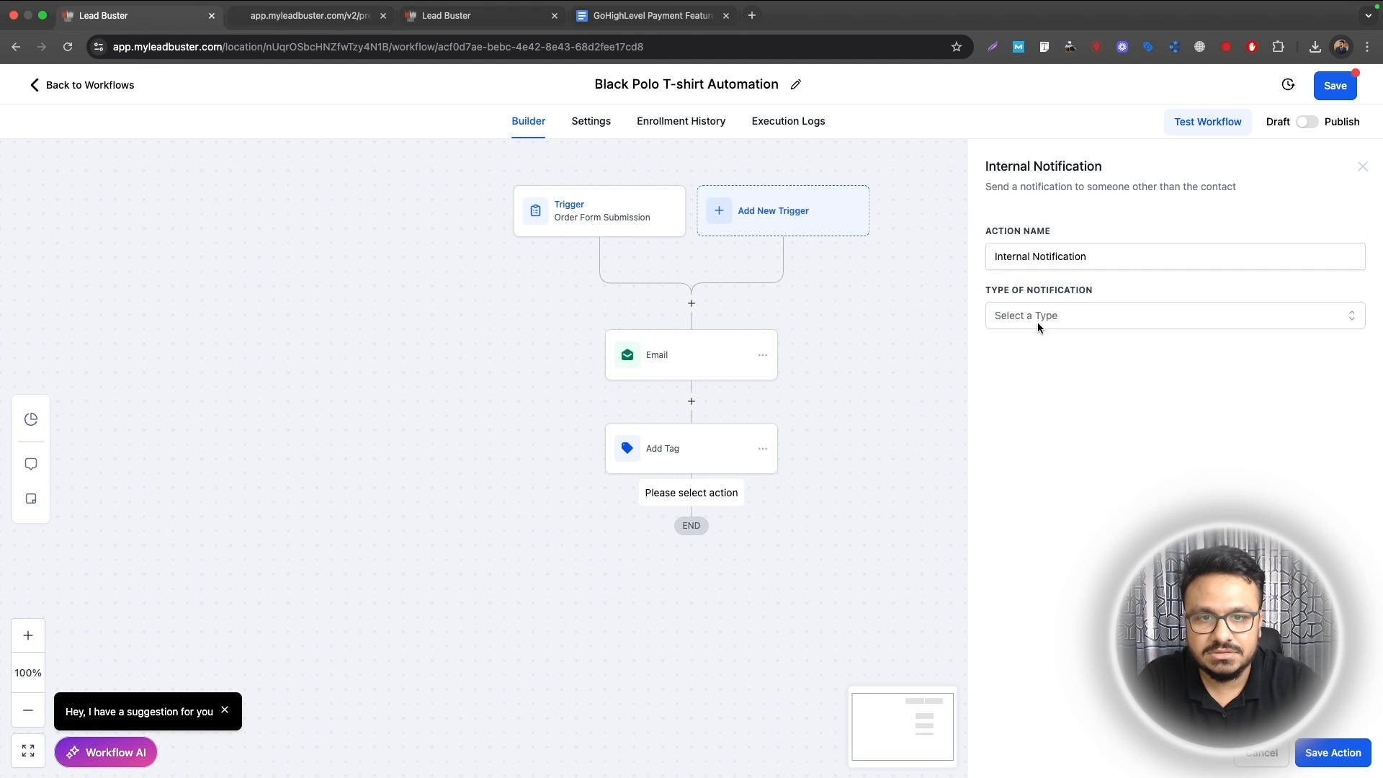
left_click(1039, 320)
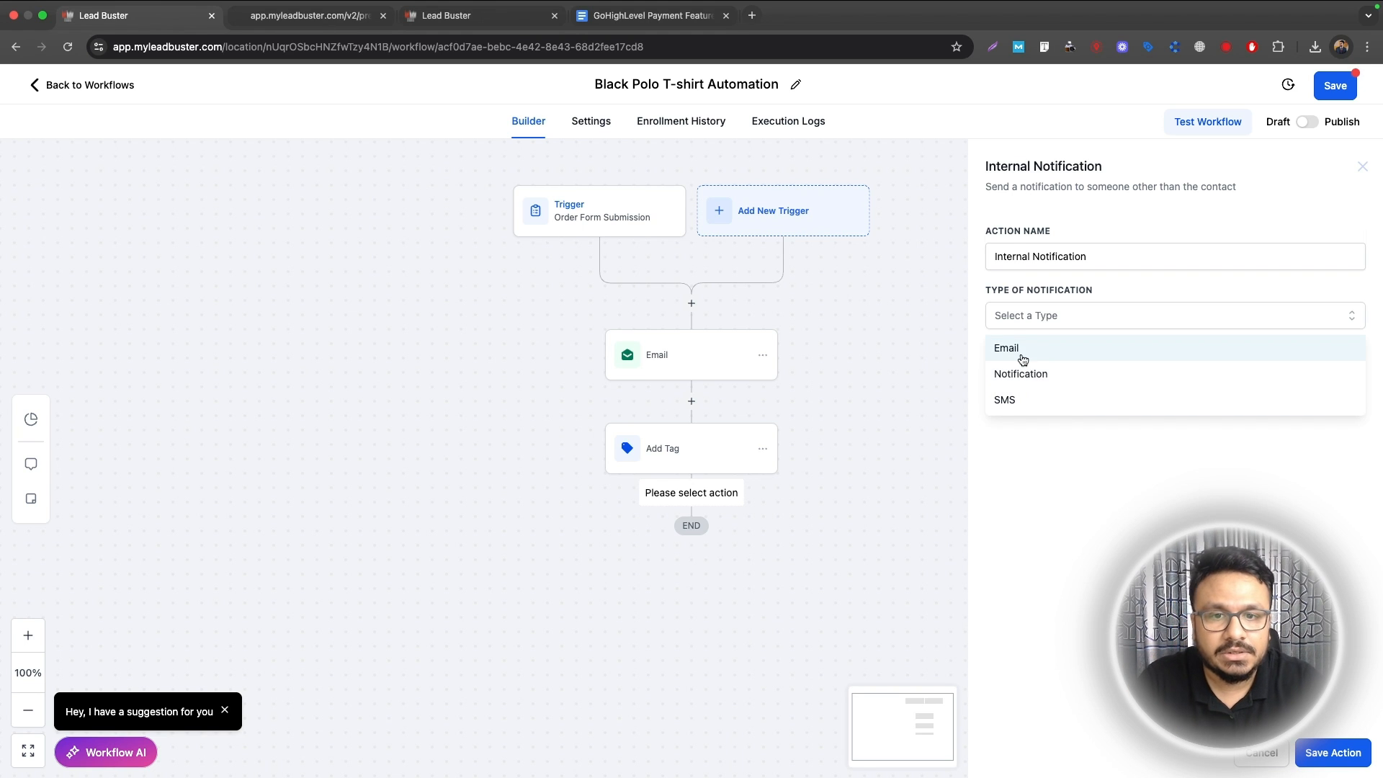
left_click(1024, 353)
Step: Write a subject announcing a new black polo T-shirt purchase, ending with the contact's full name
scroll(1005, 511, "down", 4)
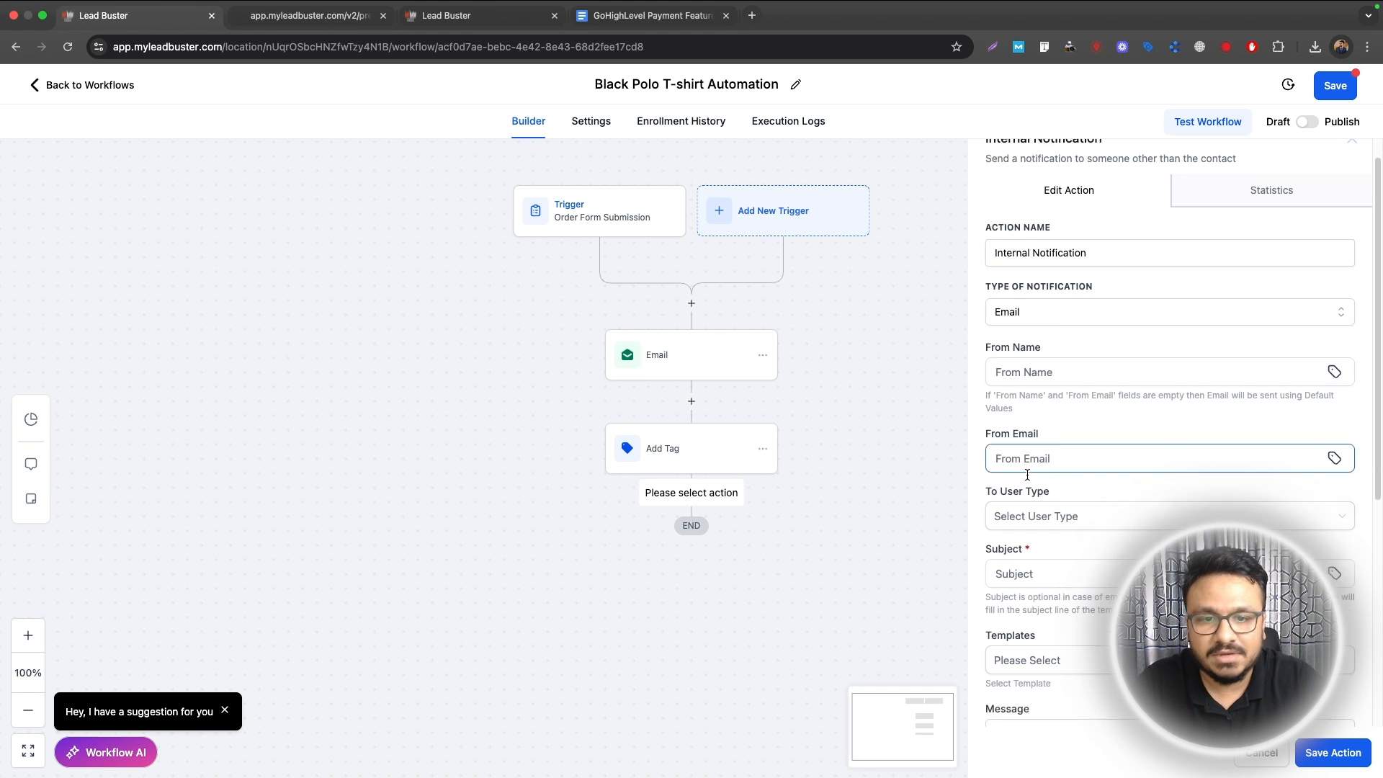
left_click(1041, 337)
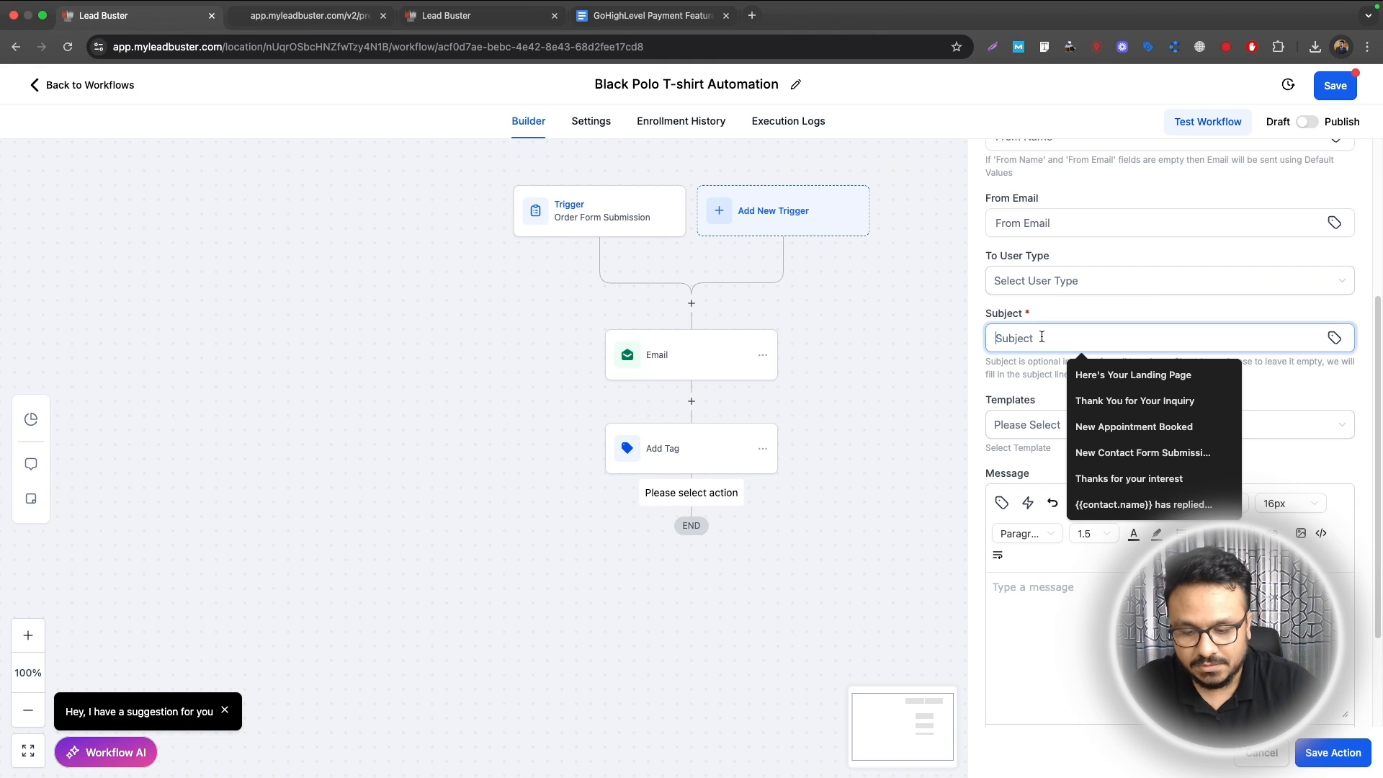
type("New black ")
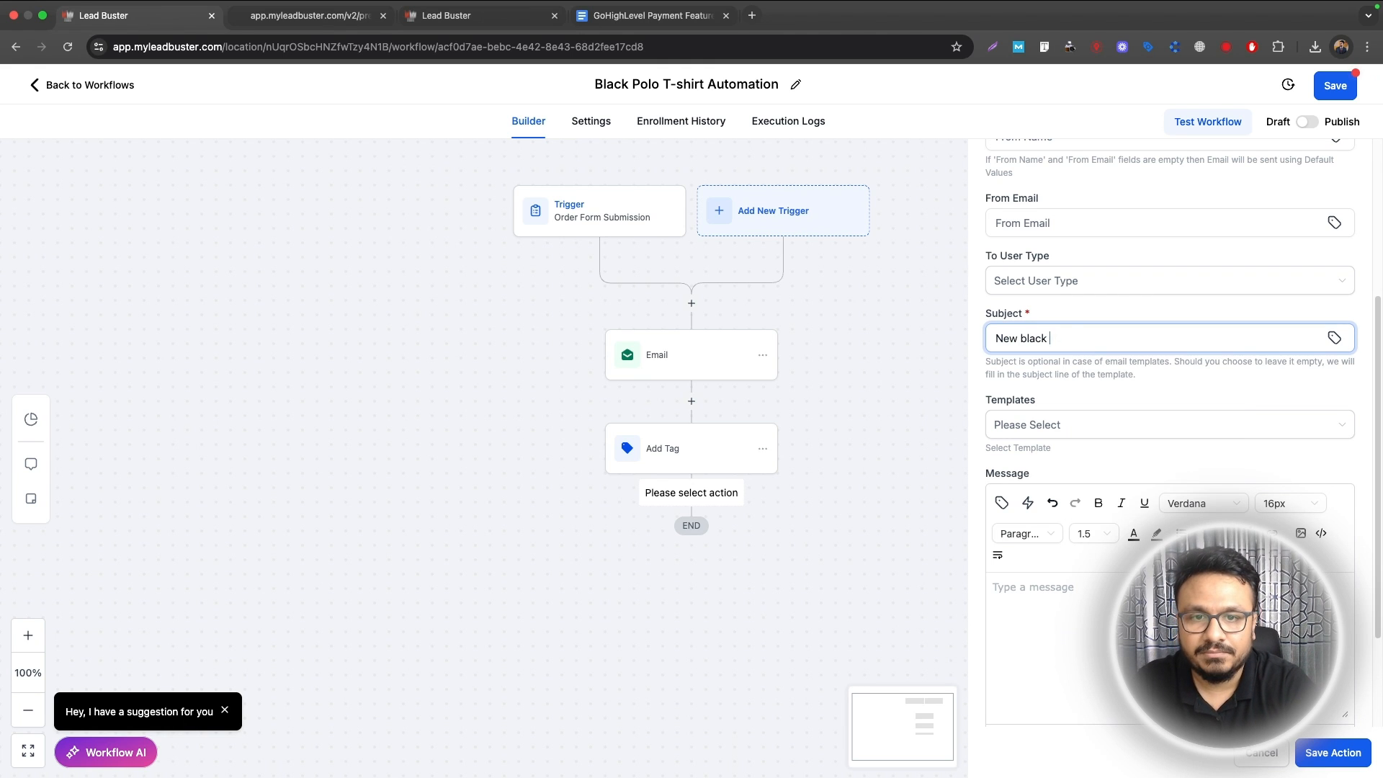
type("polo ths")
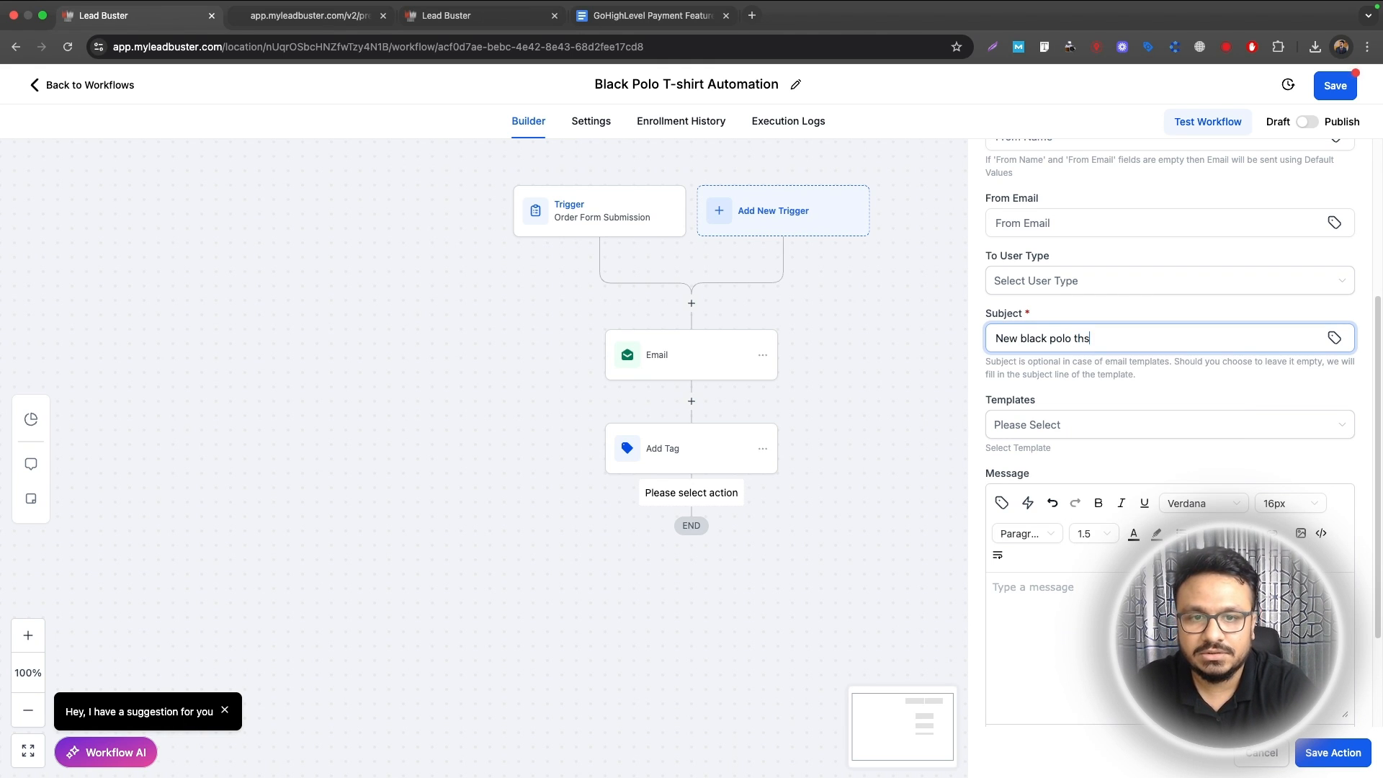
key("BackSpace")
key("BackSpace")
type("-shirt purchased by")
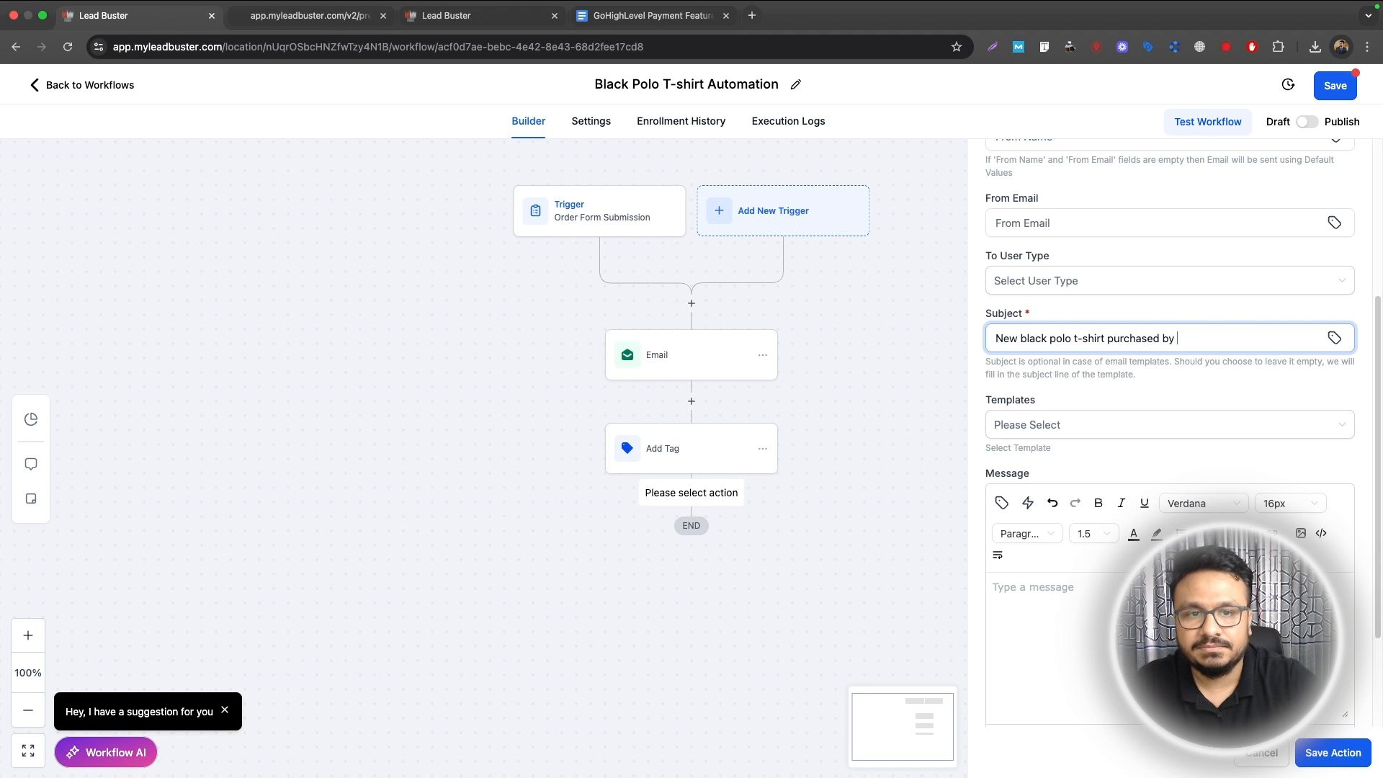
left_click(1335, 337)
left_click(1153, 407)
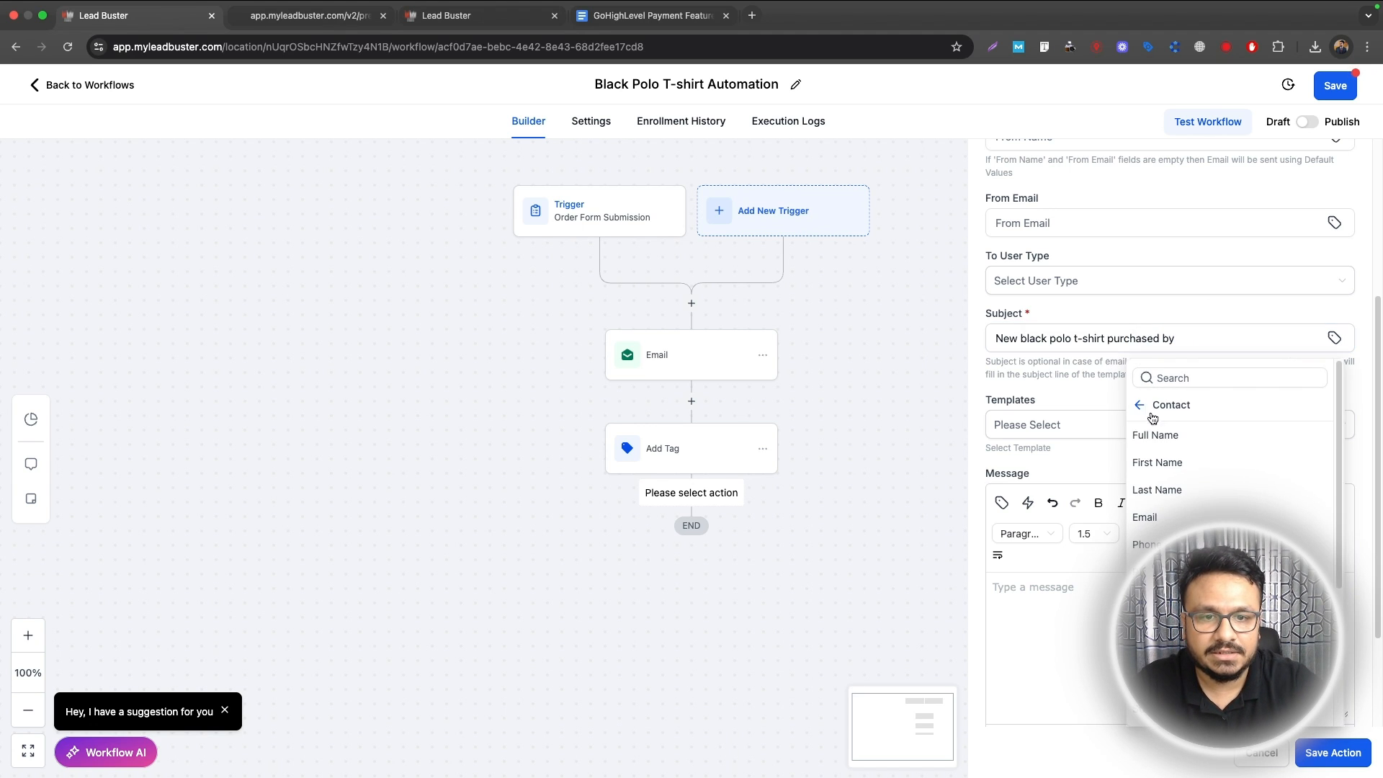
left_click(1153, 436)
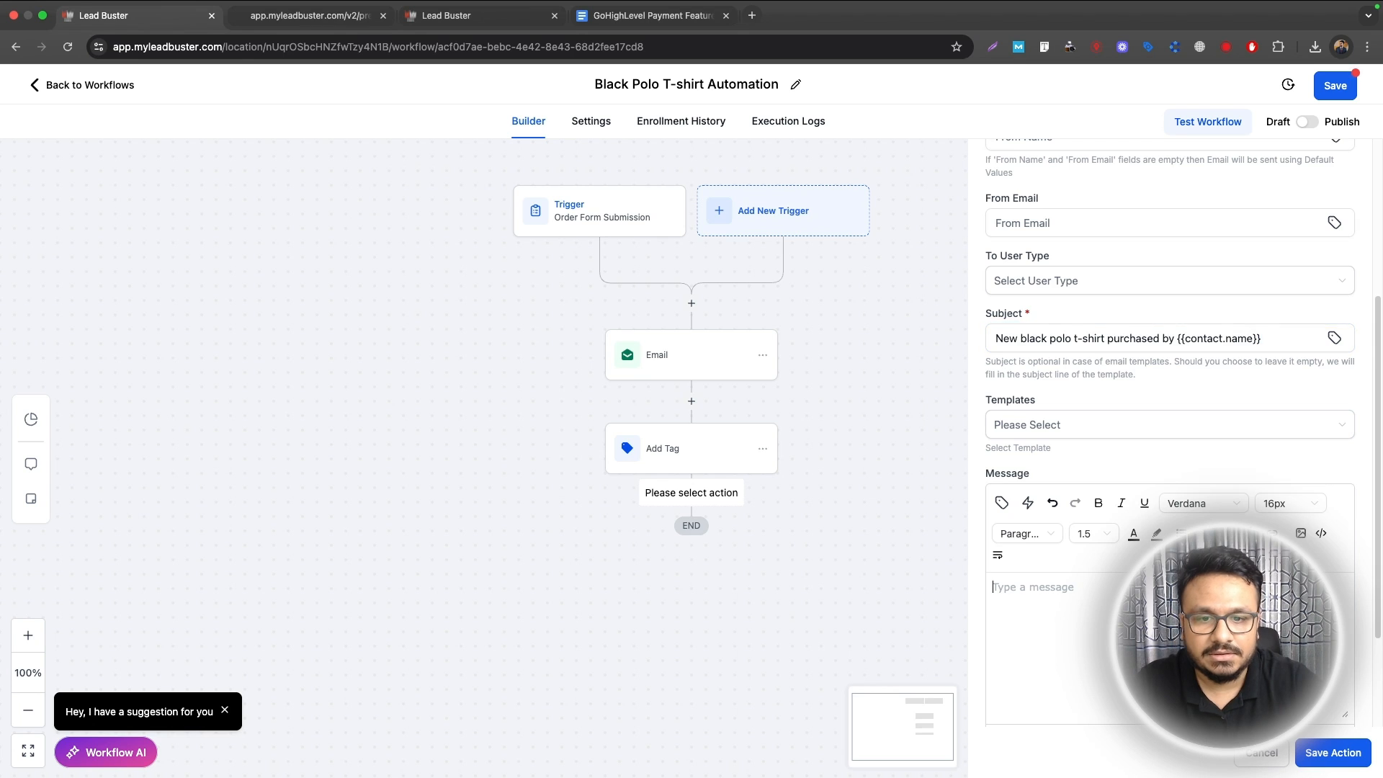
Step: Fill the message's Name and Email lines with the contact's full name and email fields
scroll(1044, 501, "down", 3)
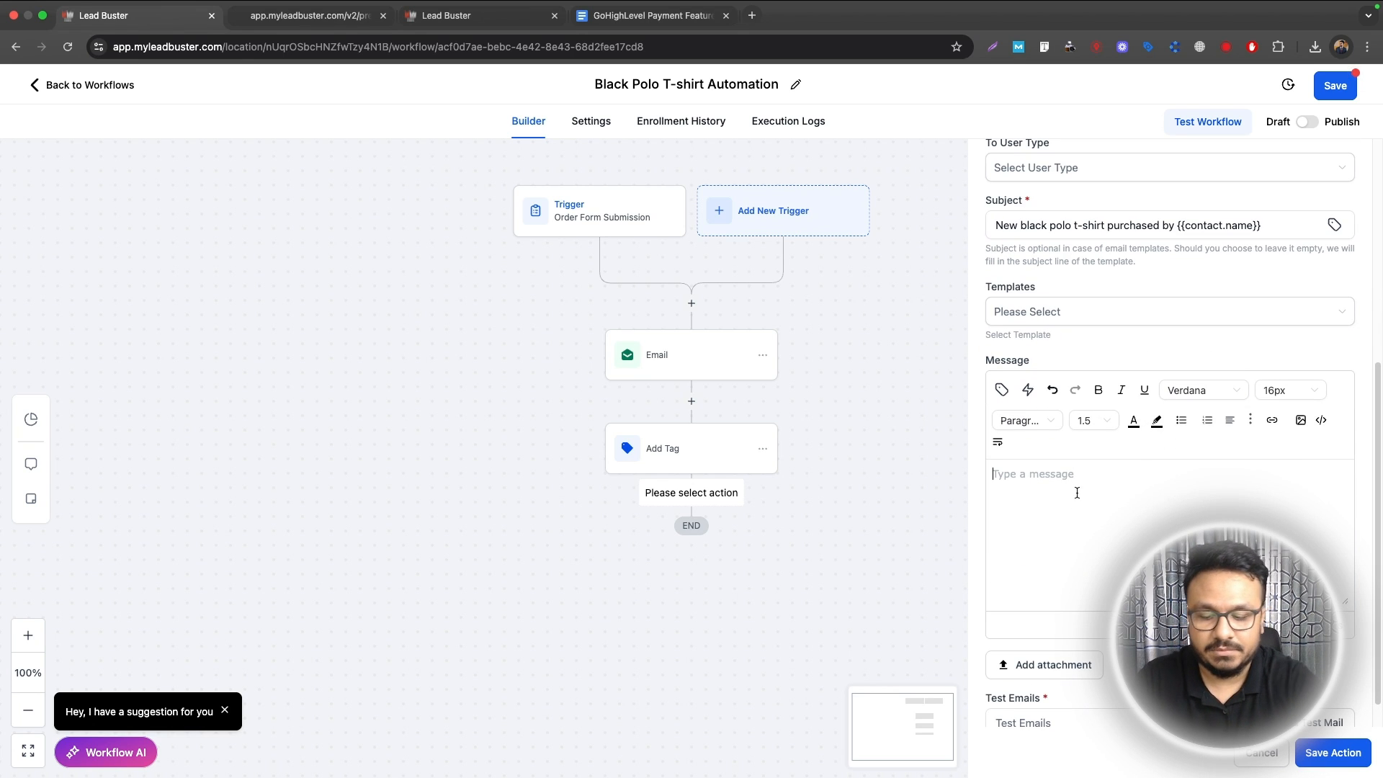
key("Return")
type("Name:")
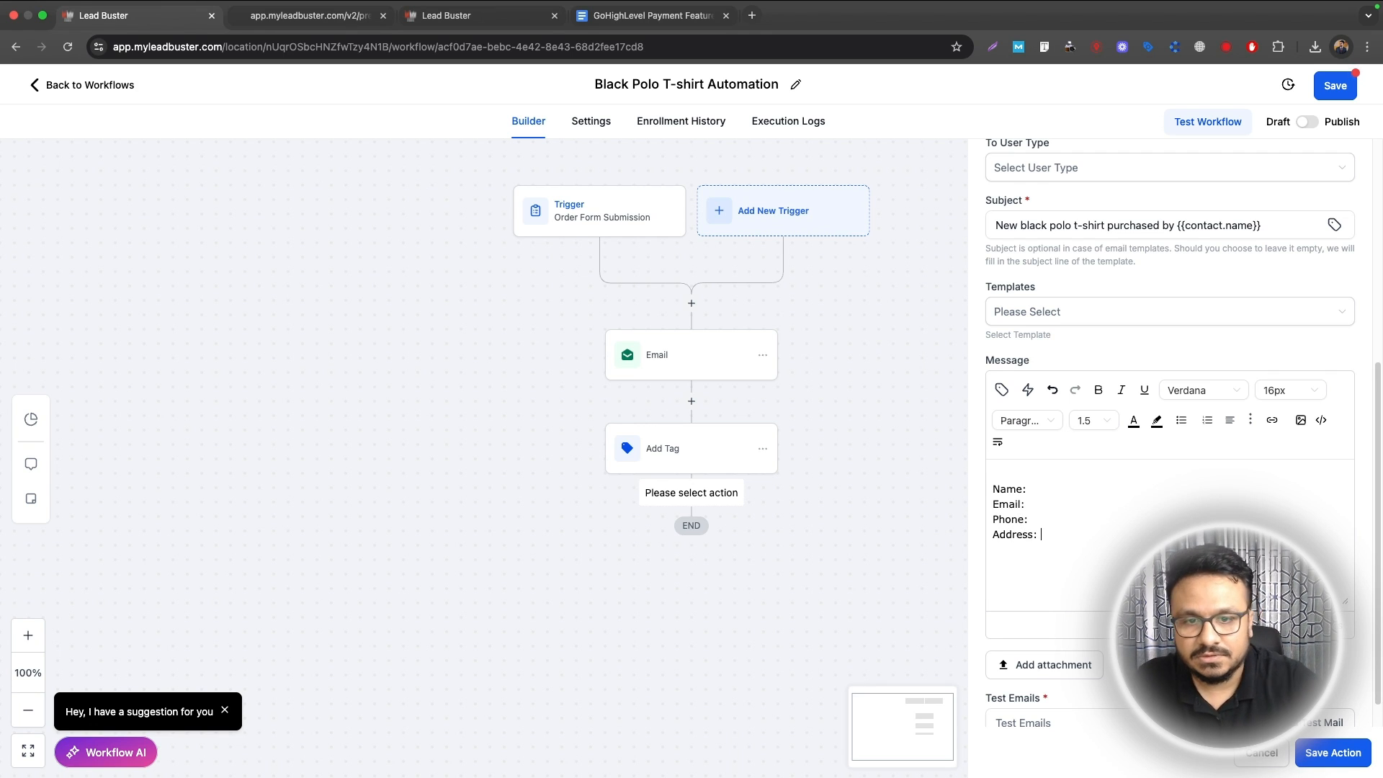
left_click(998, 392)
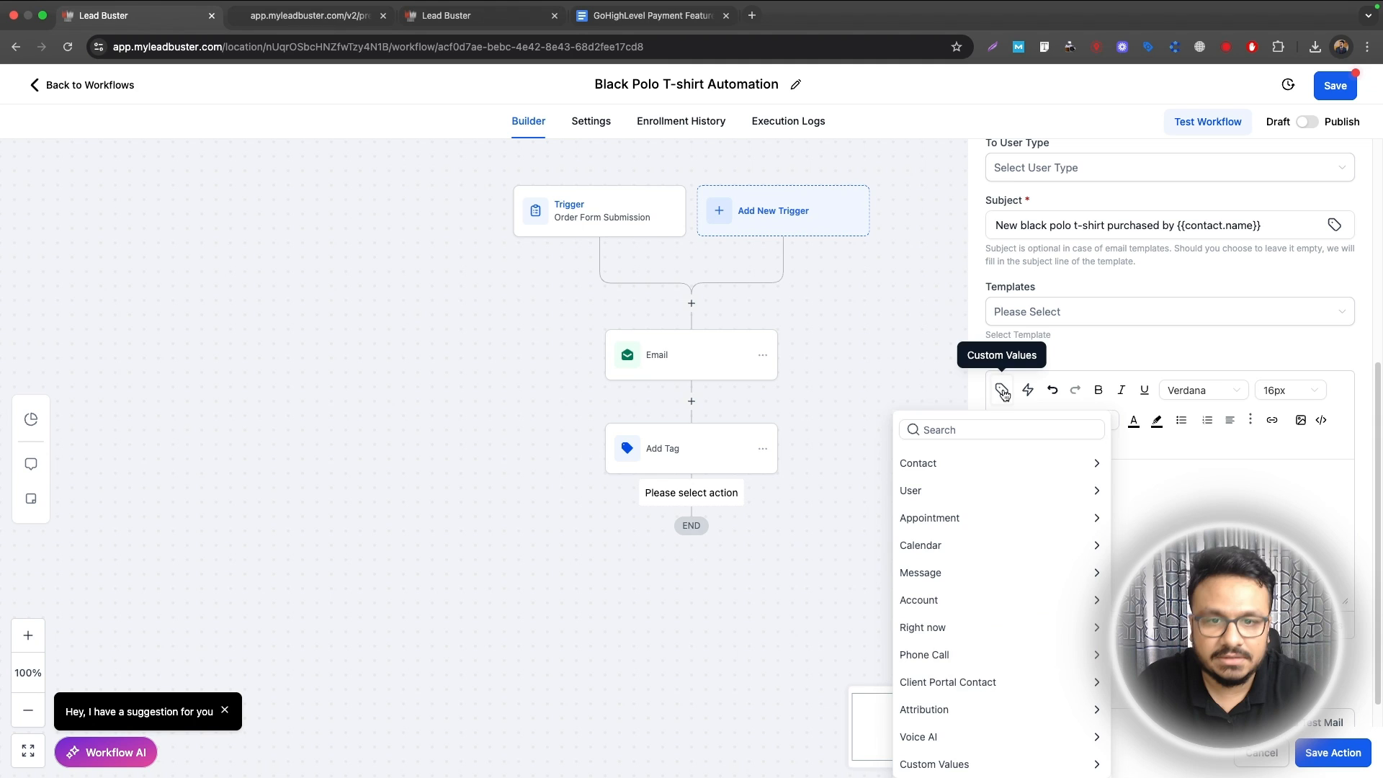
left_click(978, 456)
left_click(962, 485)
left_click(1083, 504)
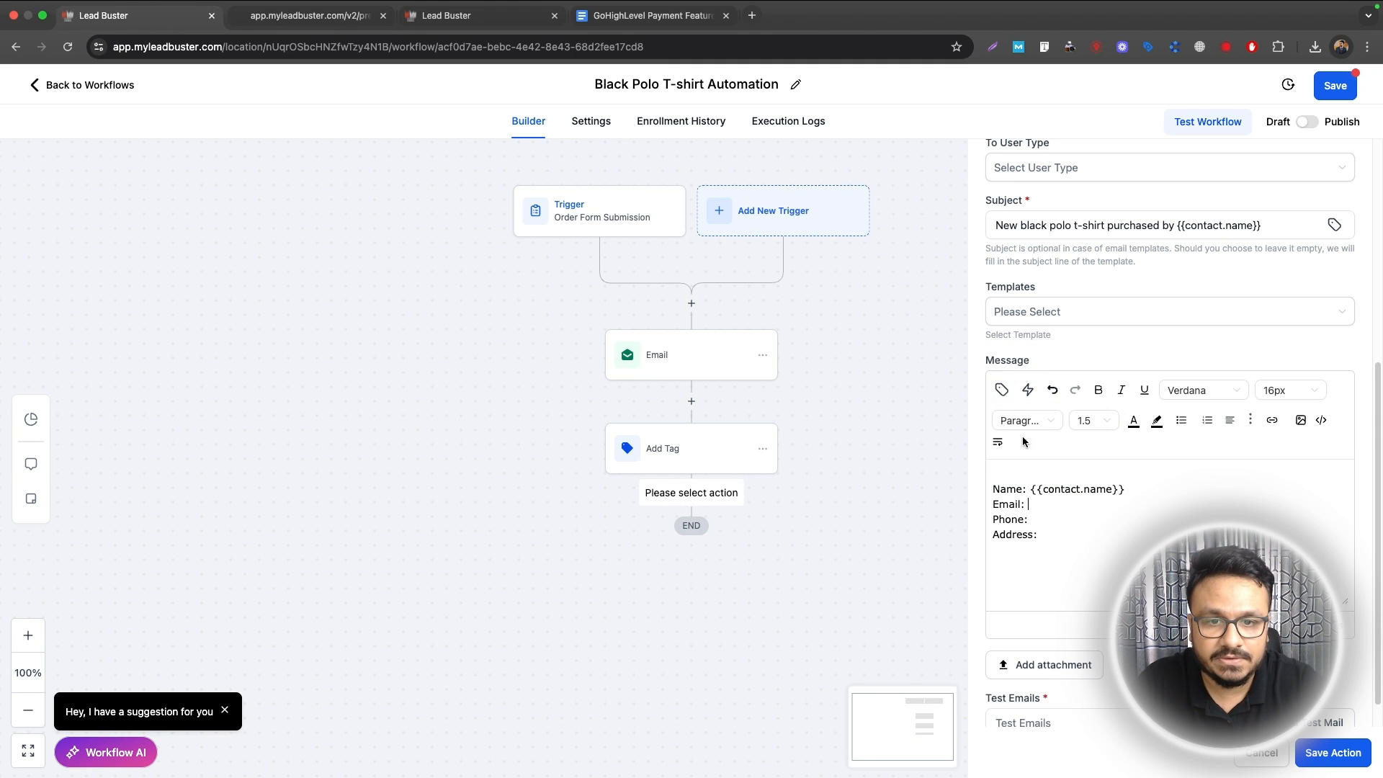
left_click(1002, 389)
left_click(965, 562)
Step: Add the contact's phone and full address fields to the Phone and Address lines
left_click(1041, 519)
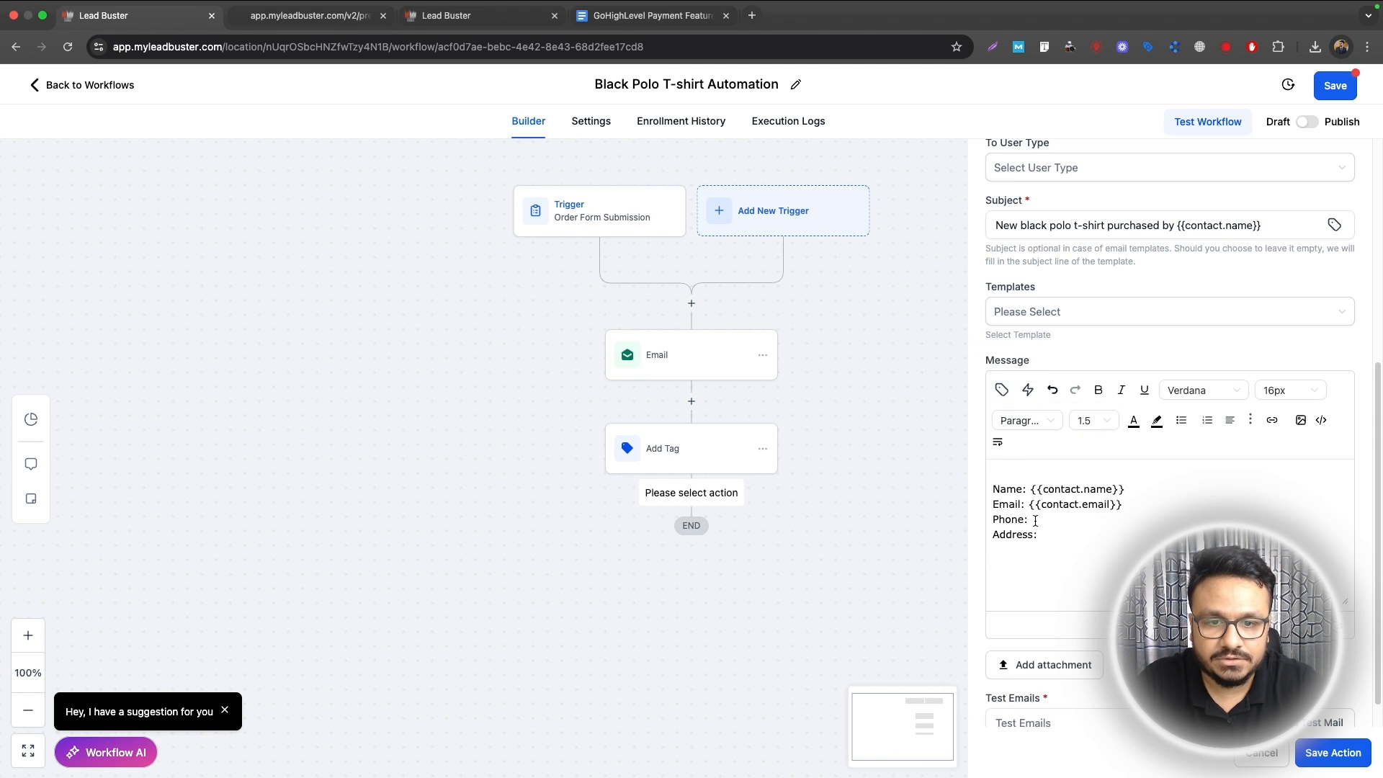
left_click(1002, 391)
left_click(916, 591)
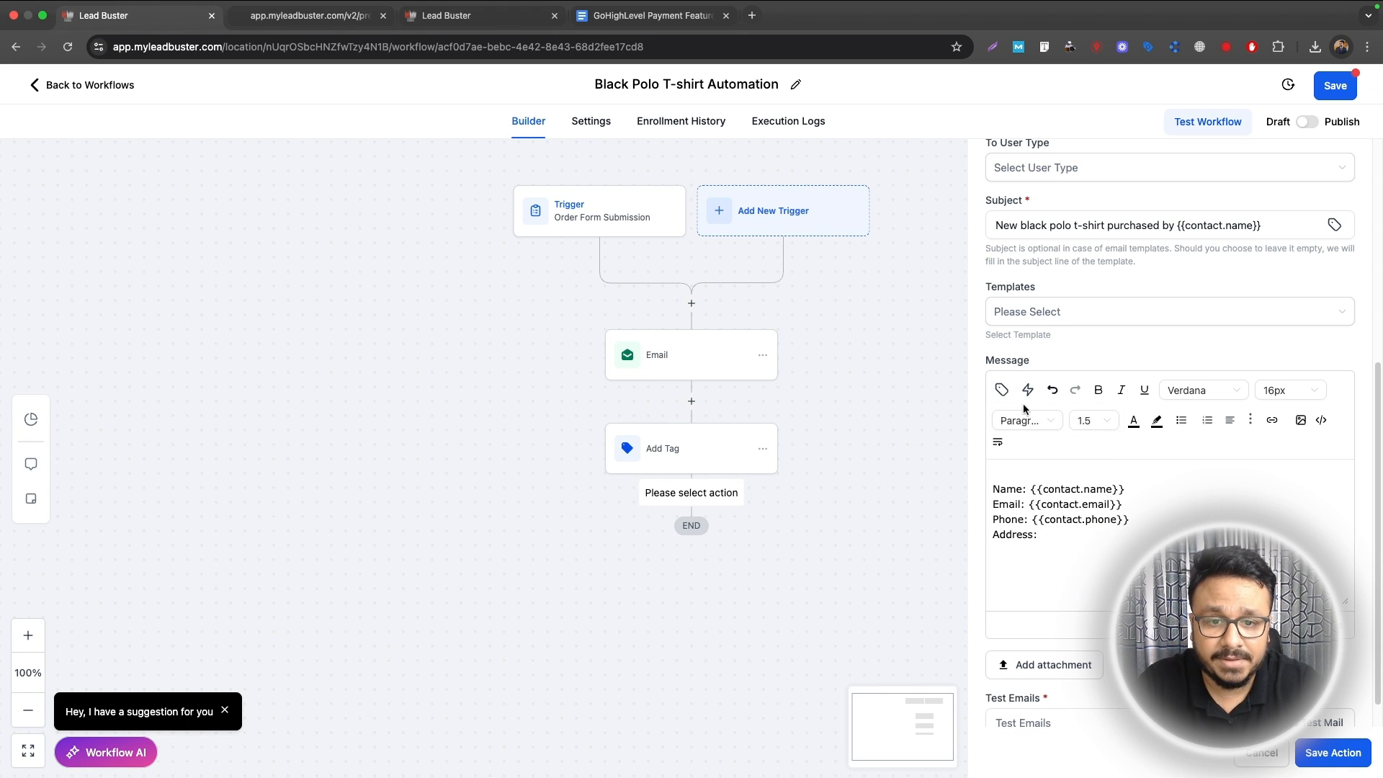
left_click(1002, 390)
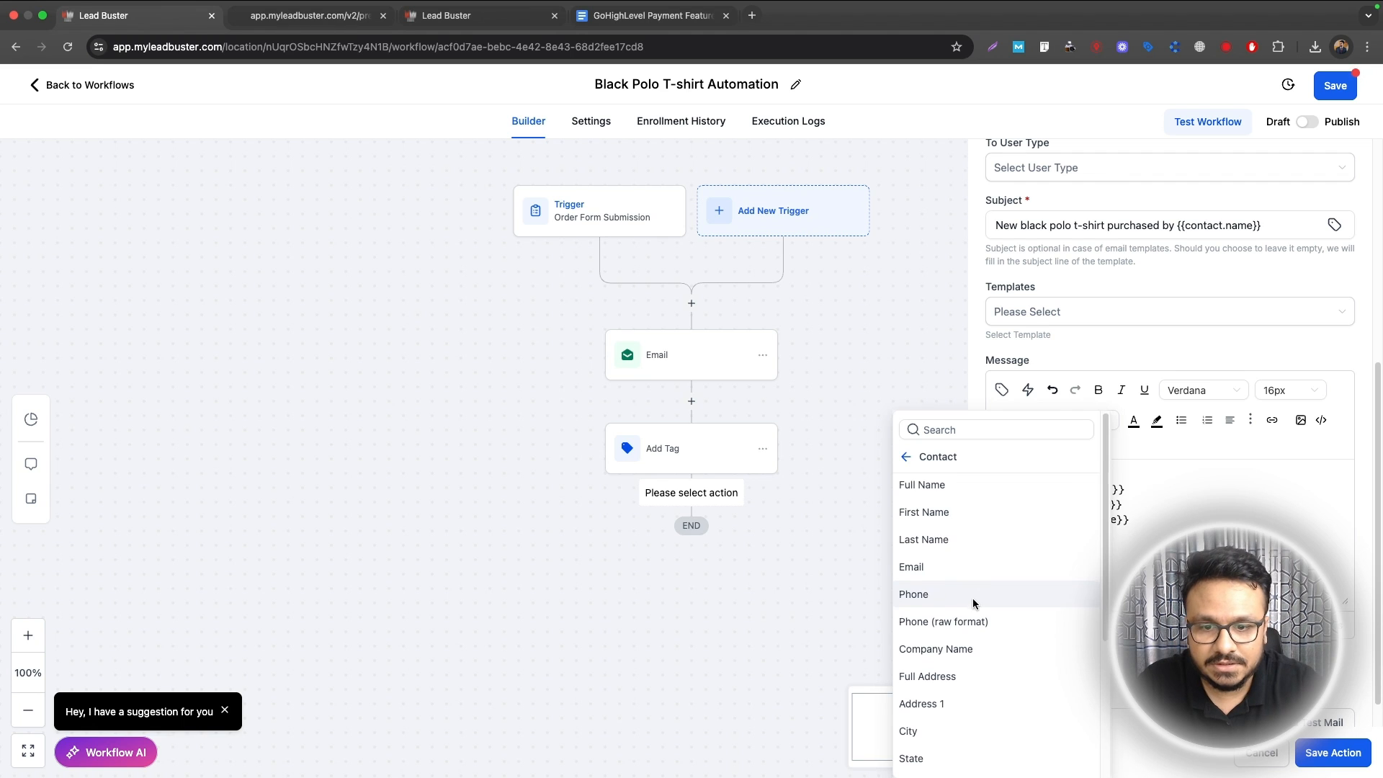
scroll(973, 598, "down", 2)
left_click(941, 605)
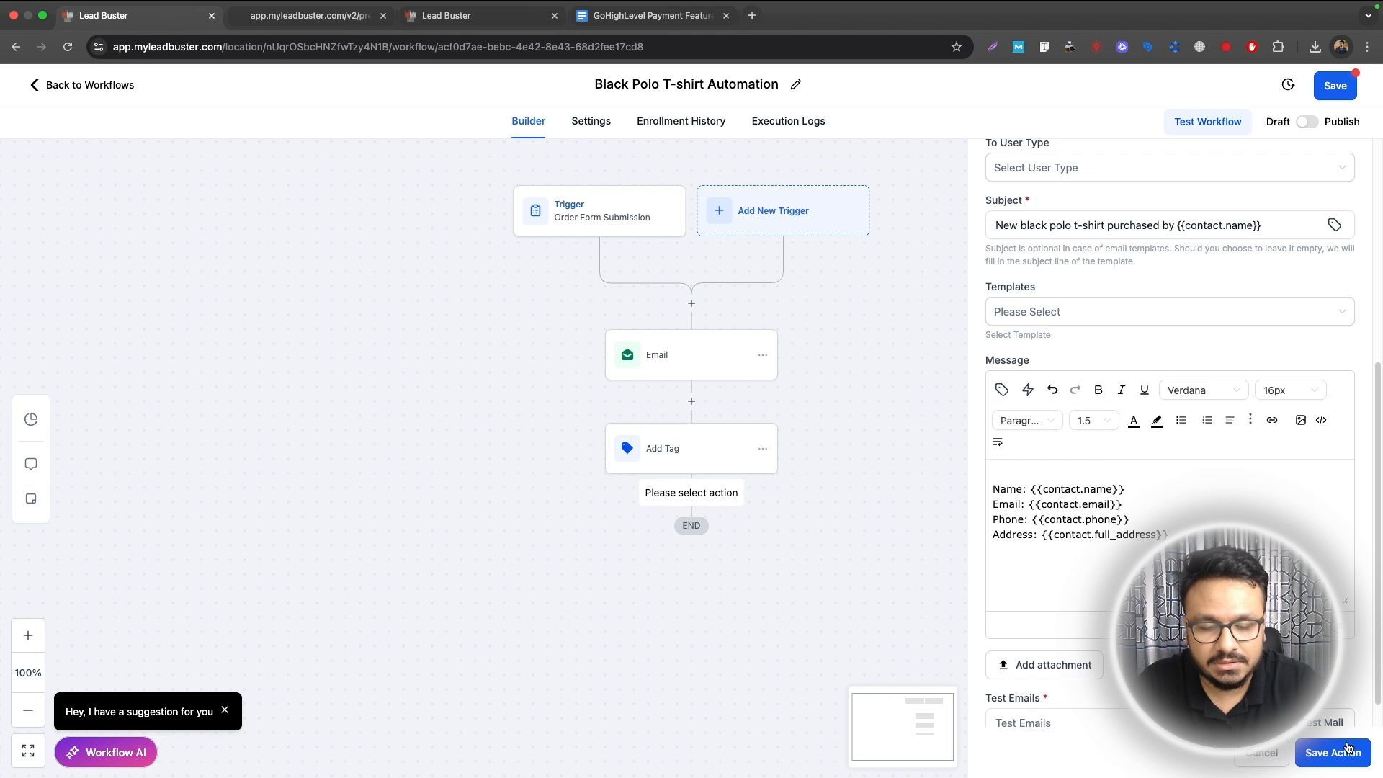
Step: Send the notification to a custom recipient email address and save the step
left_click(1305, 752)
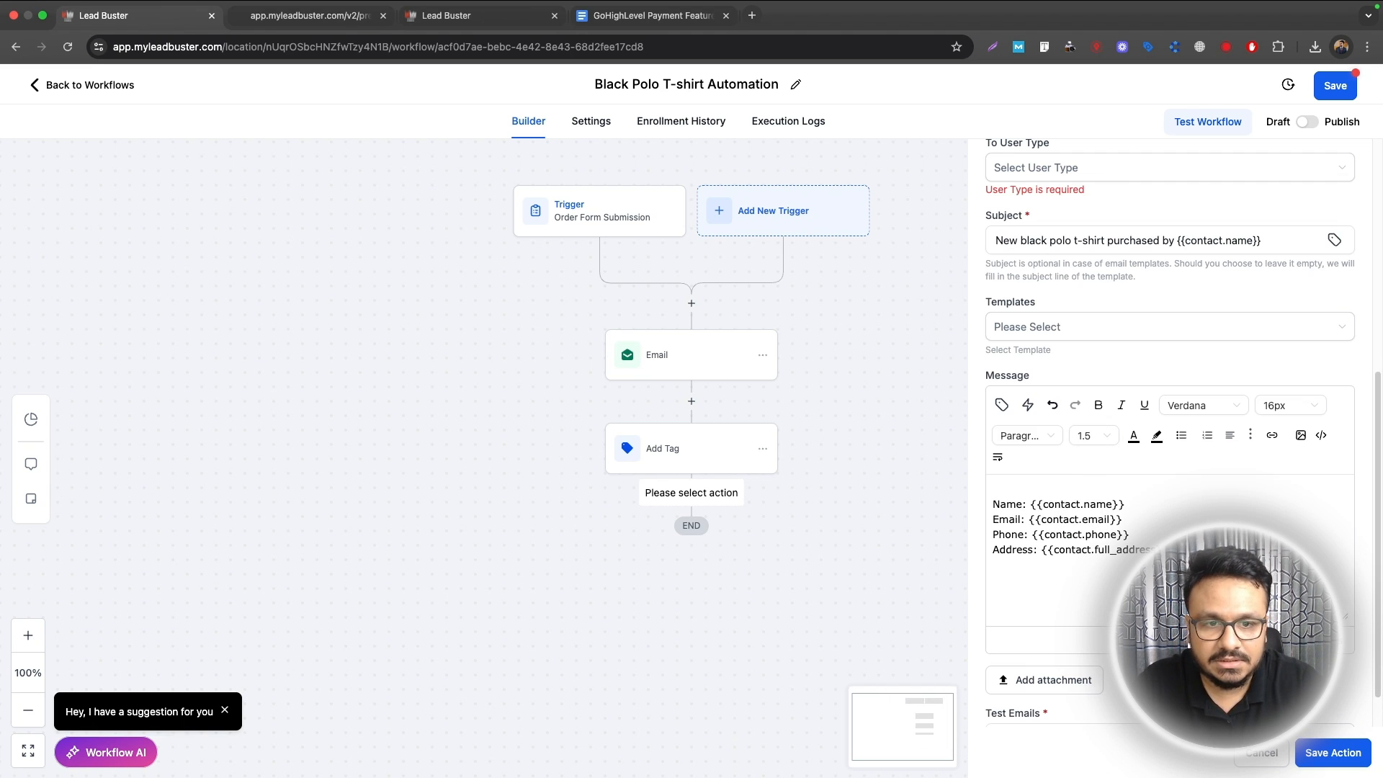
scroll(1191, 430, "up", 3)
left_click(1099, 335)
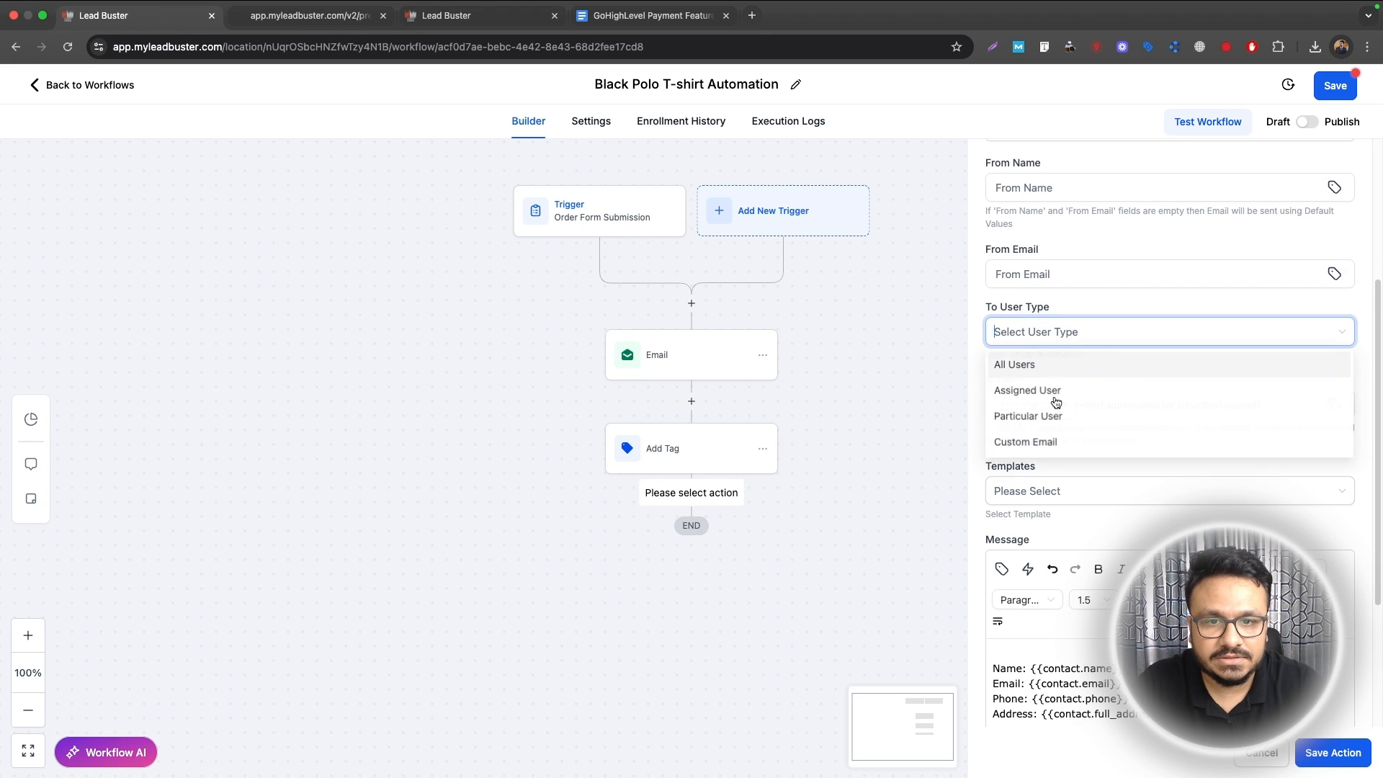
left_click(1034, 441)
left_click(1052, 388)
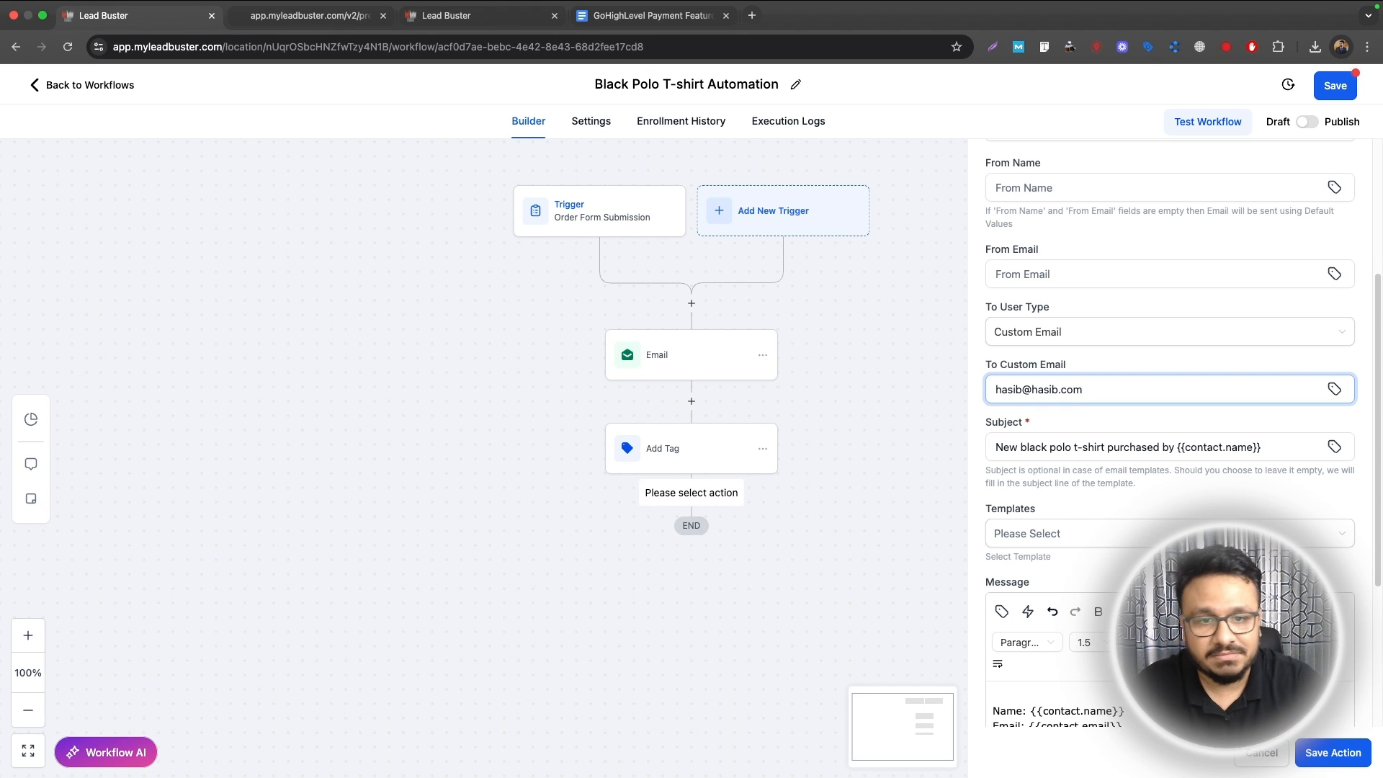
left_click(1351, 751)
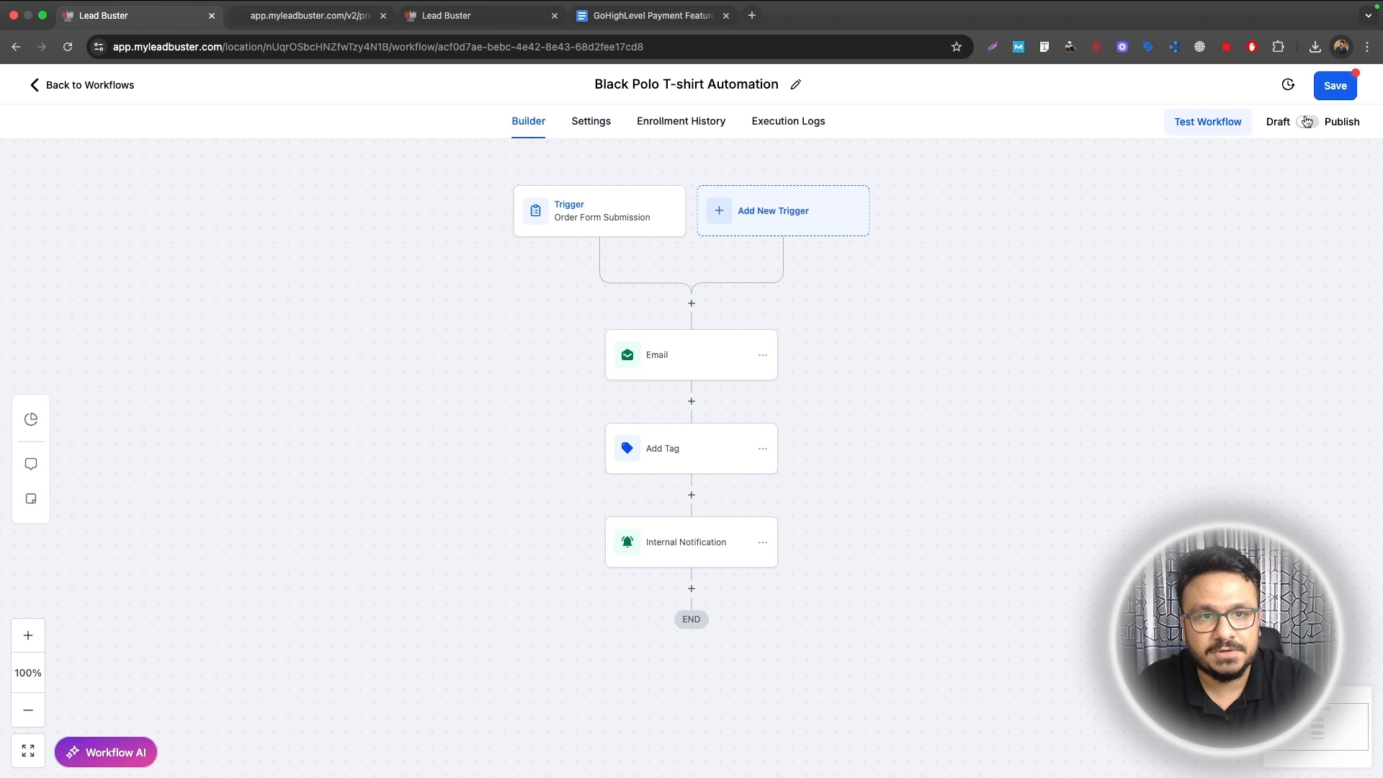
Step: Publish the Black Polo T-shirt Automation workflow and return to the checkout preview
left_click(1307, 121)
left_click(1319, 92)
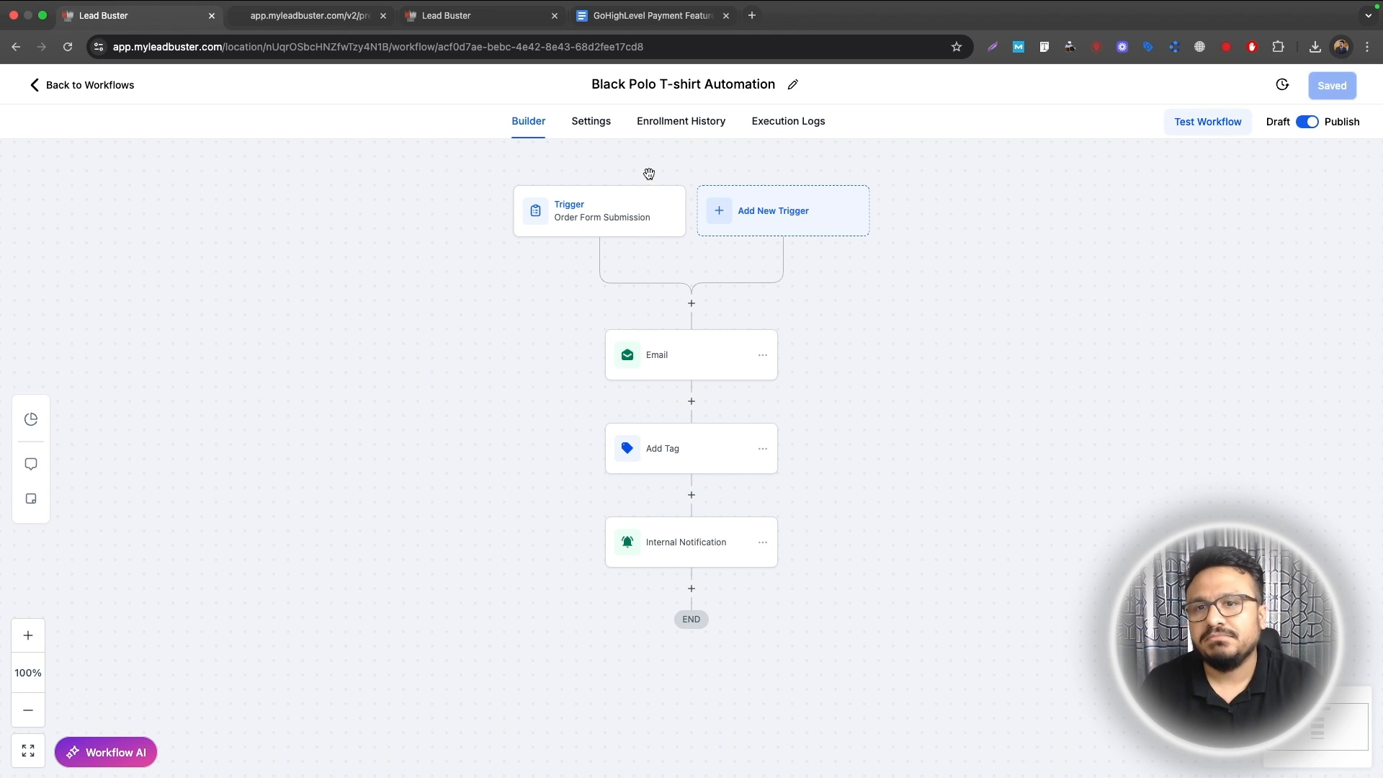
left_click(317, 15)
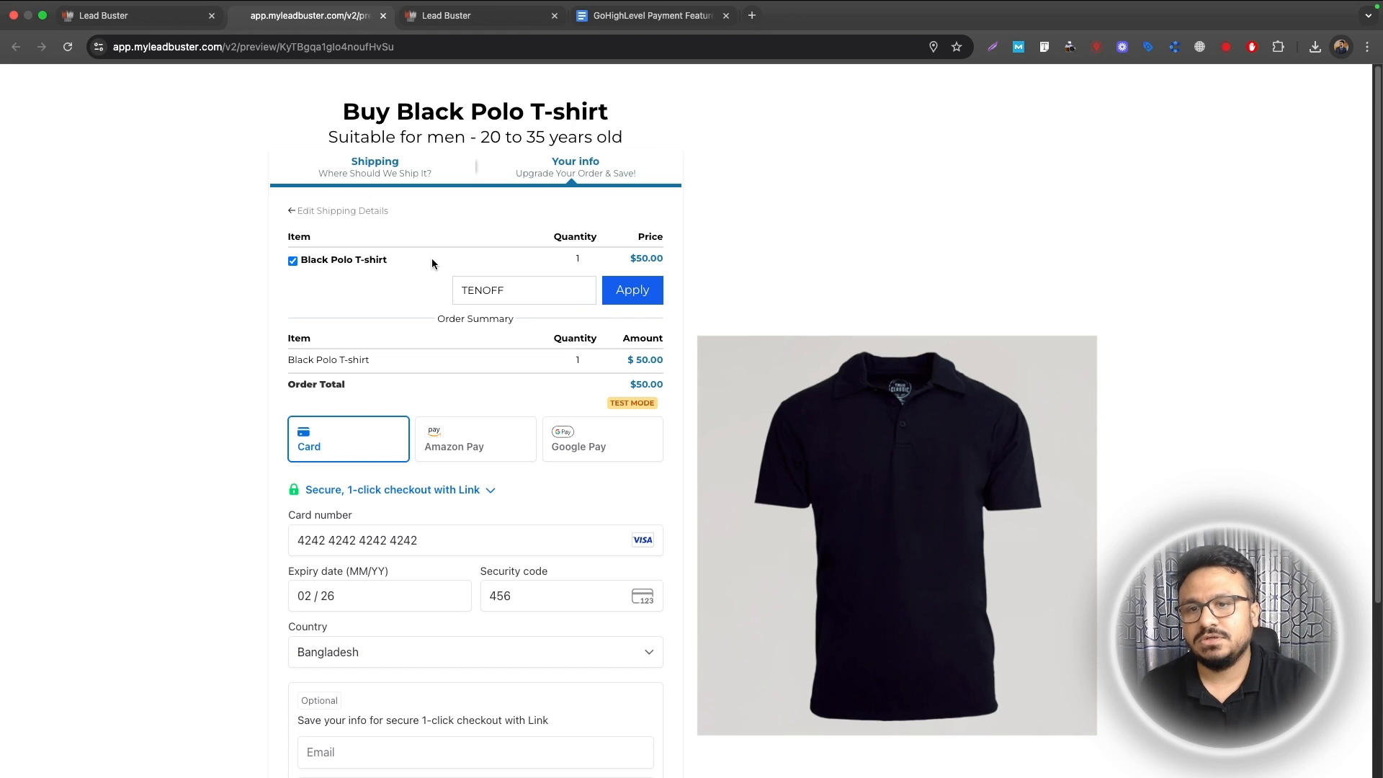
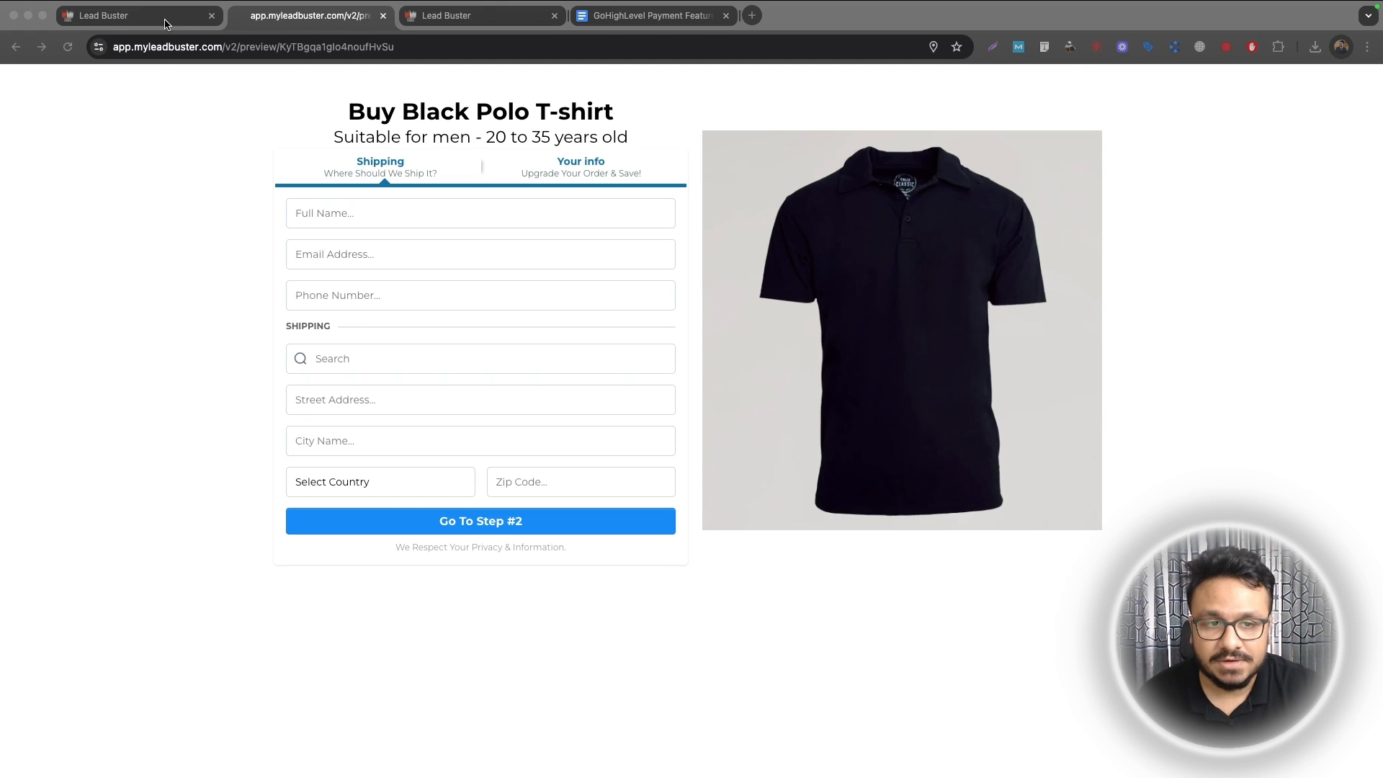
Step: Create a new blank workflow from scratch in the Payment Processing folder
left_click(165, 22)
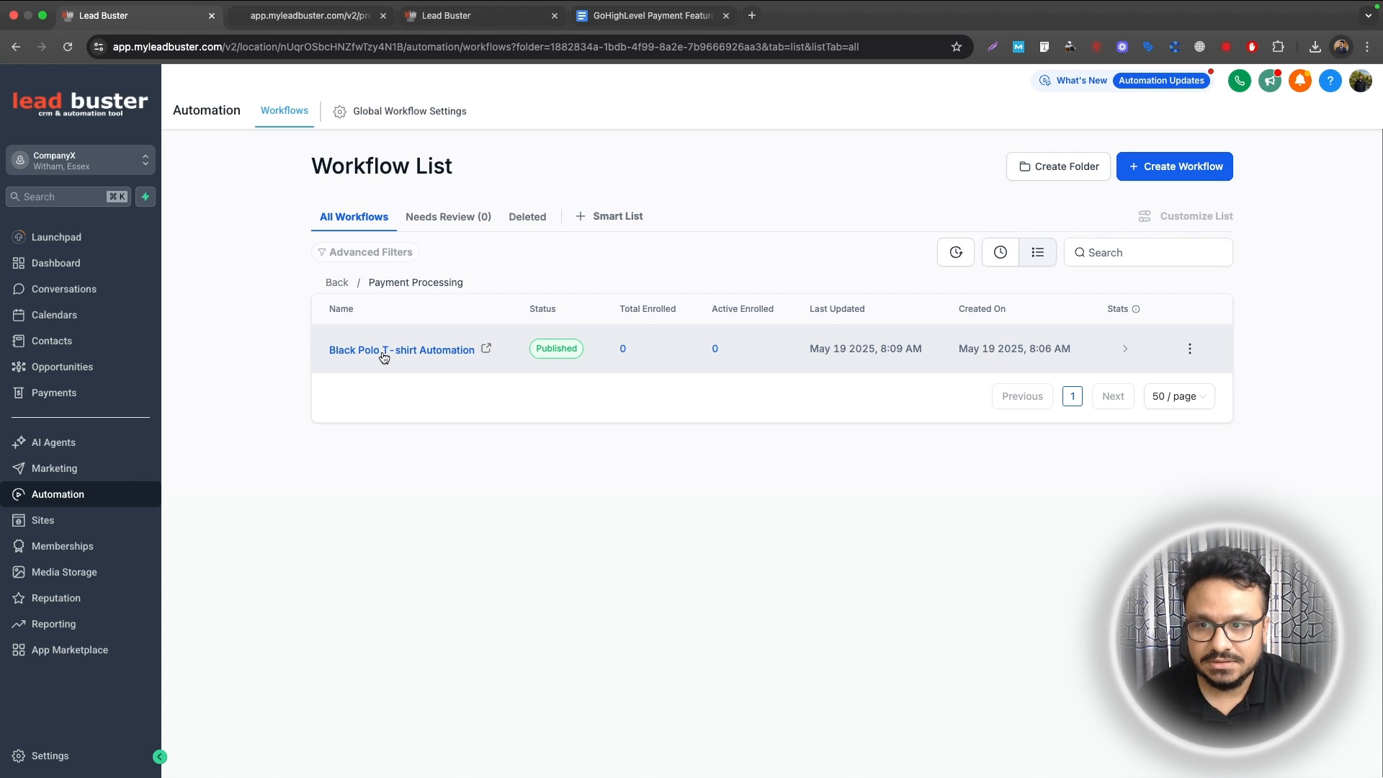
left_click(1171, 170)
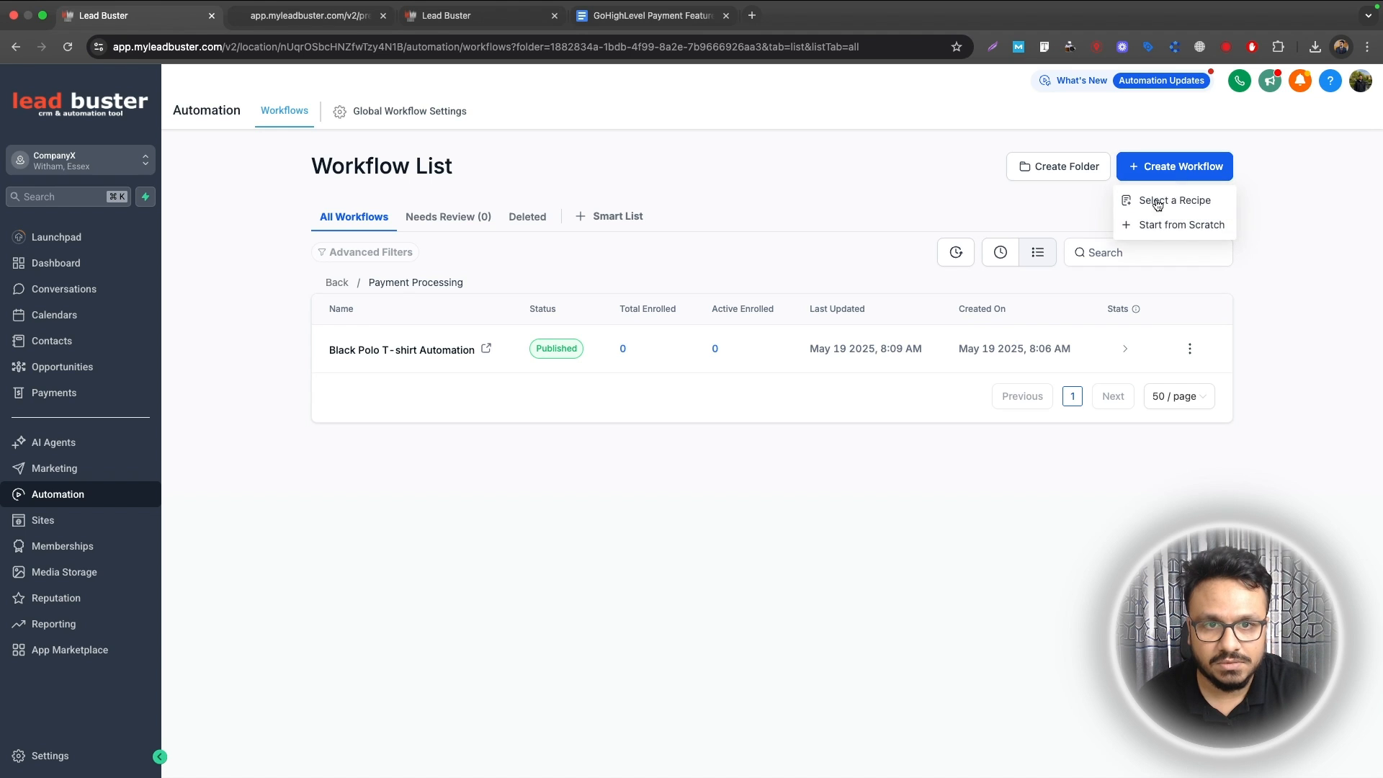
left_click(1153, 224)
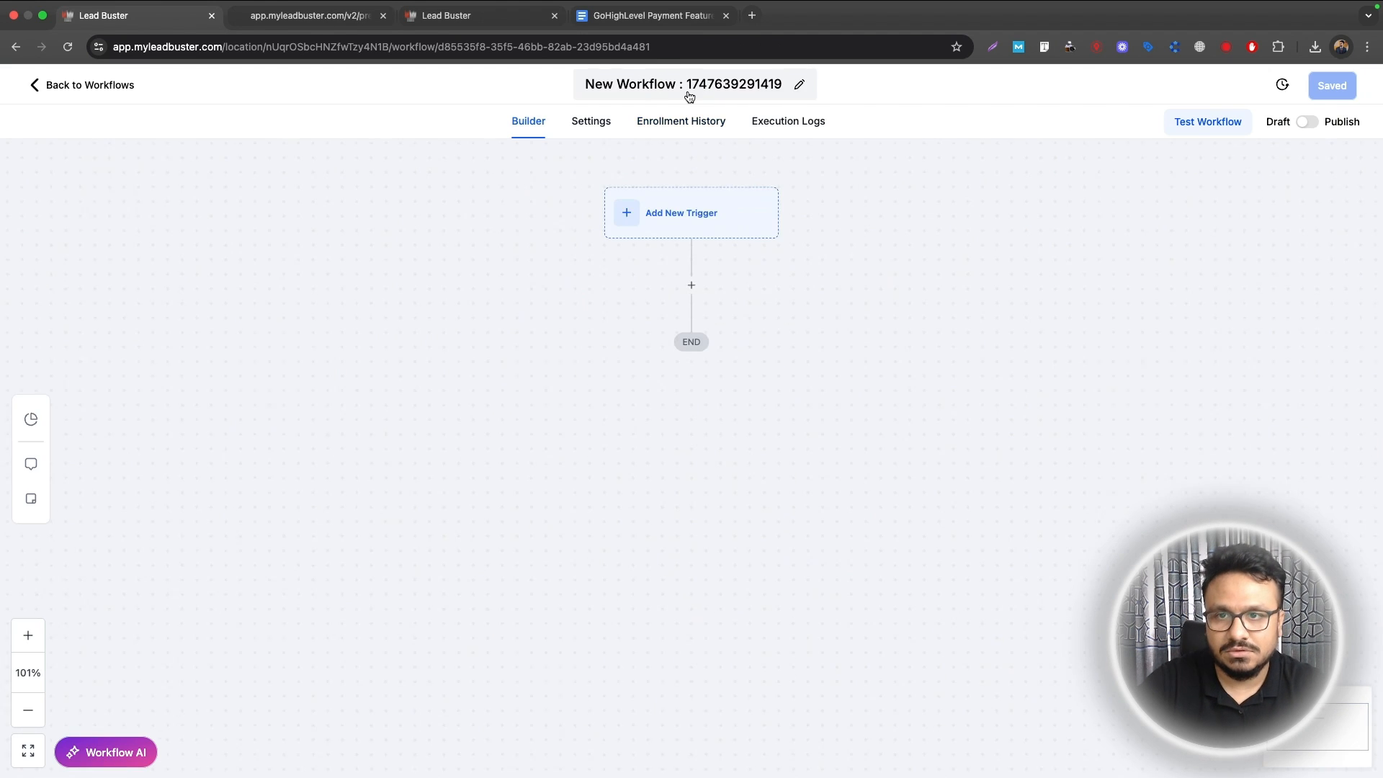
Step: Name the workflow 'Abandoned Cart Automation' and choose the Order Form Submission trigger
left_click(688, 92)
type("Abandoned Cart Auto")
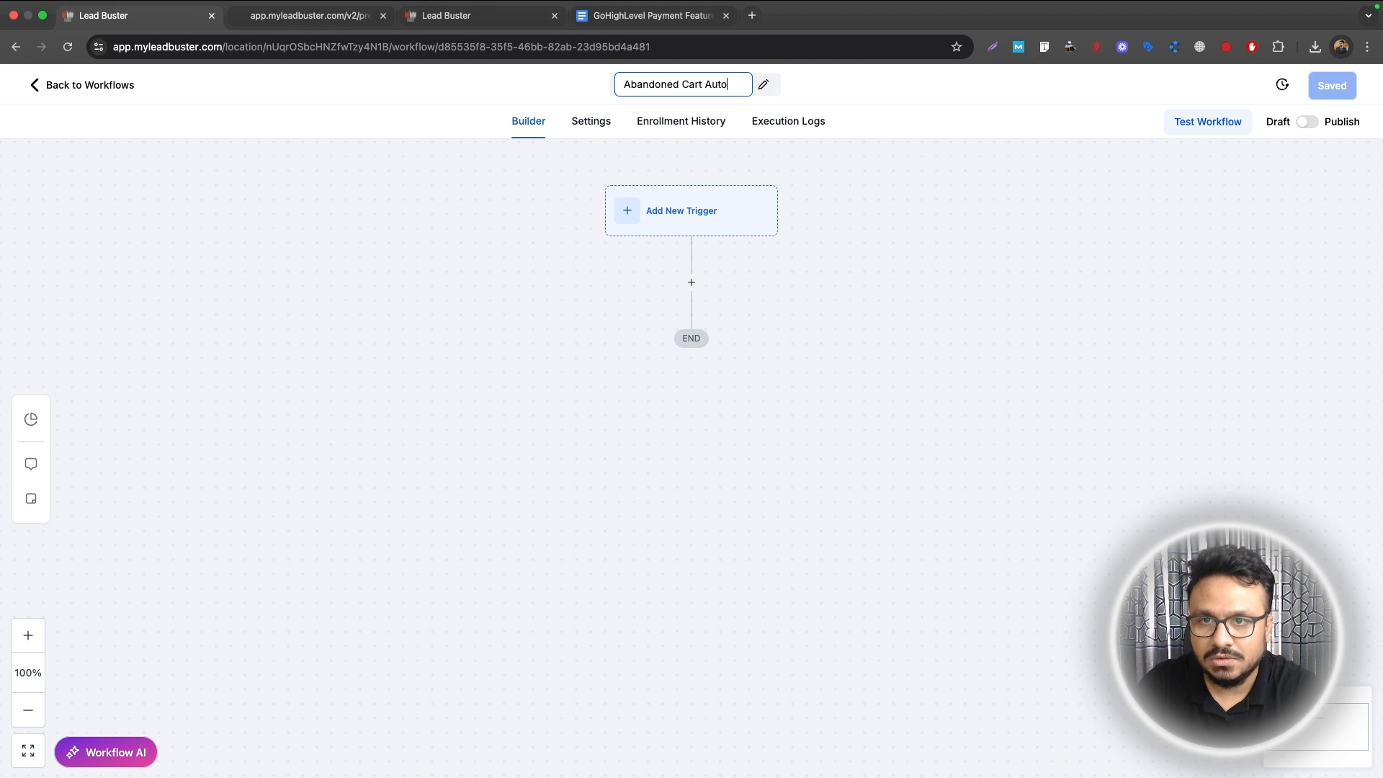
type("mation")
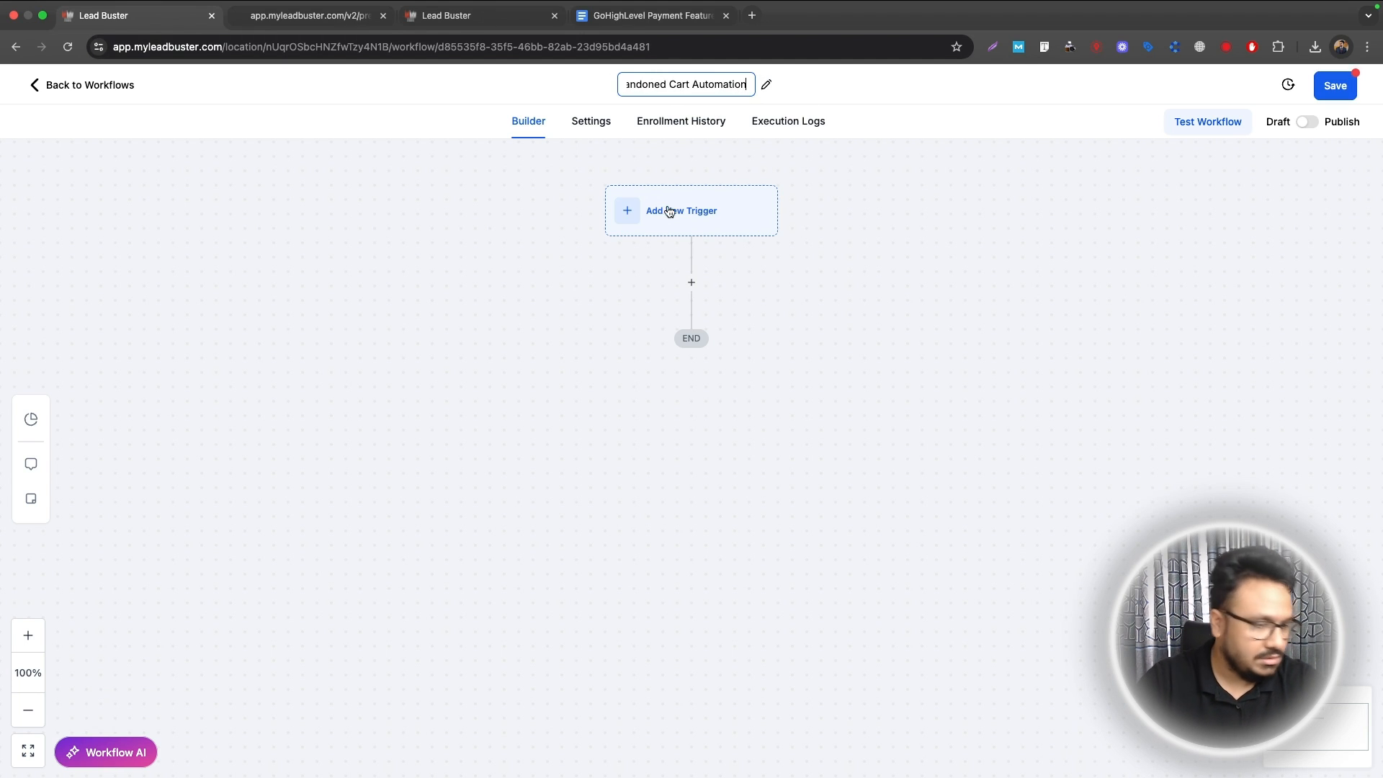
left_click(681, 212)
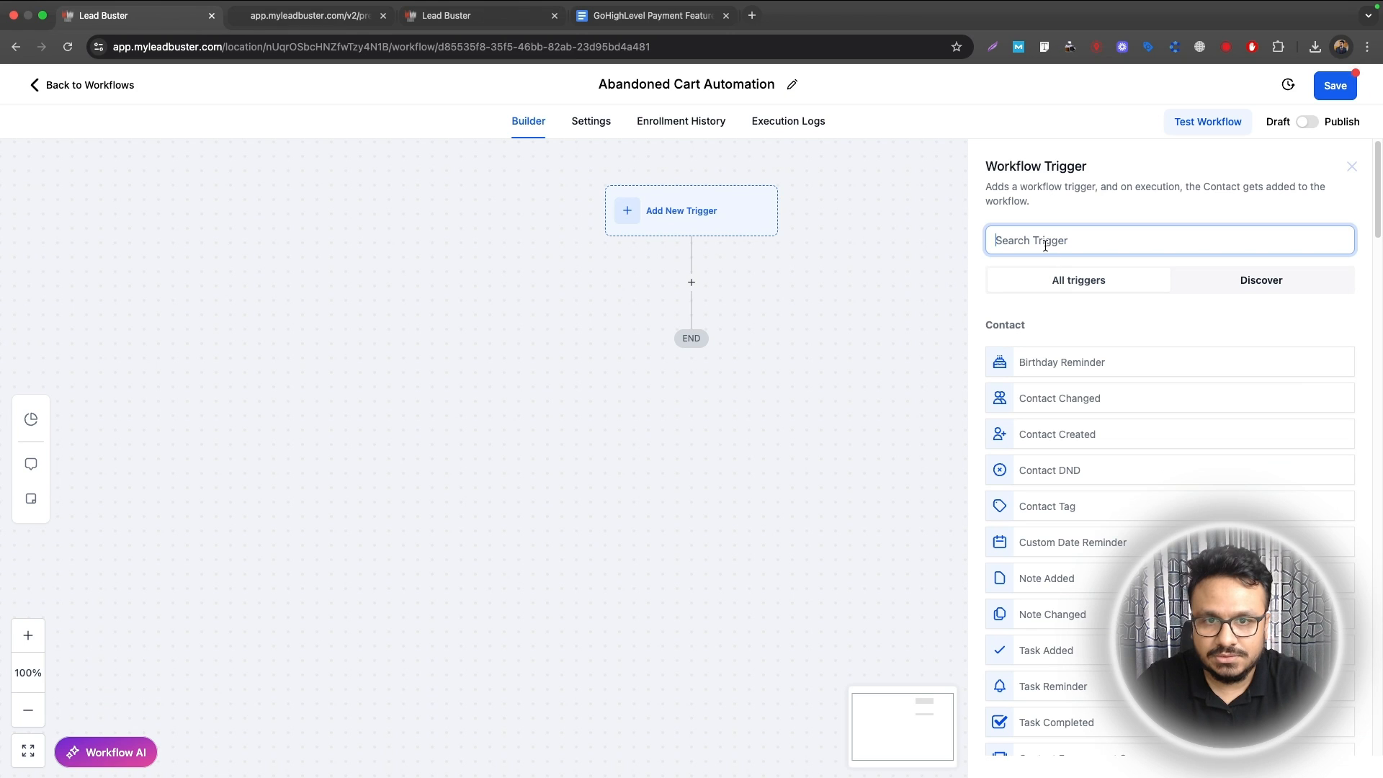
type("order")
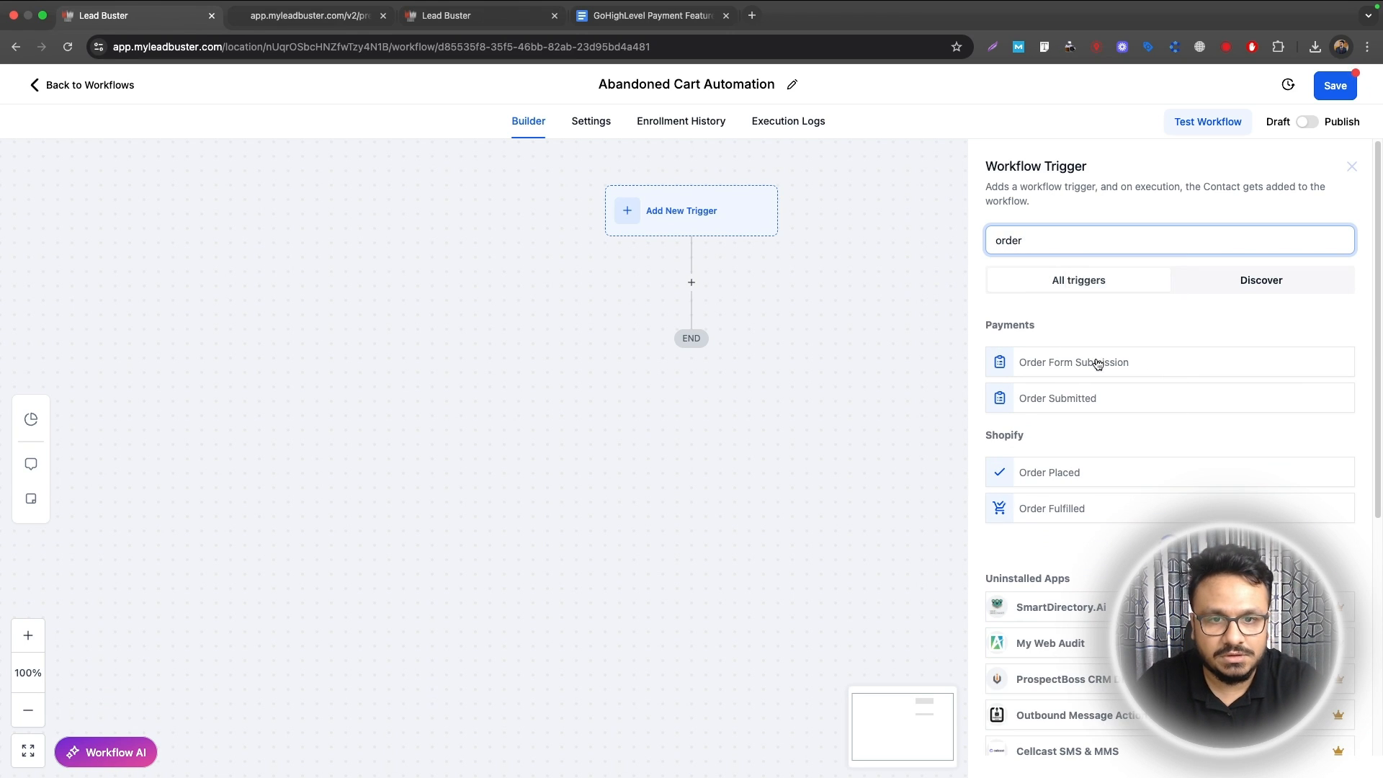
left_click(1096, 361)
Step: Filter the trigger to the Buy Black Polo T-shirt funnel and its Purchase Page
left_click(799, 377)
left_click(810, 401)
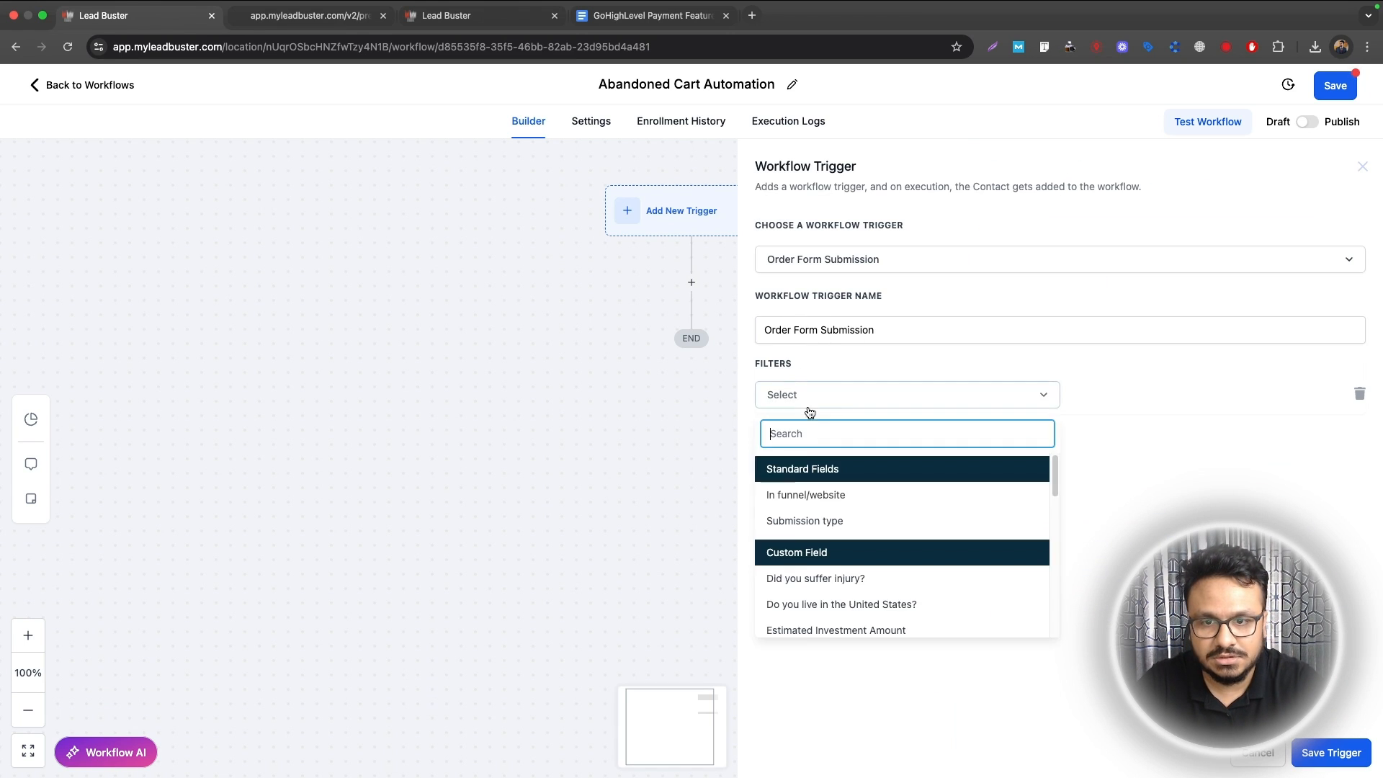
left_click(800, 497)
left_click(1152, 398)
left_click(1102, 460)
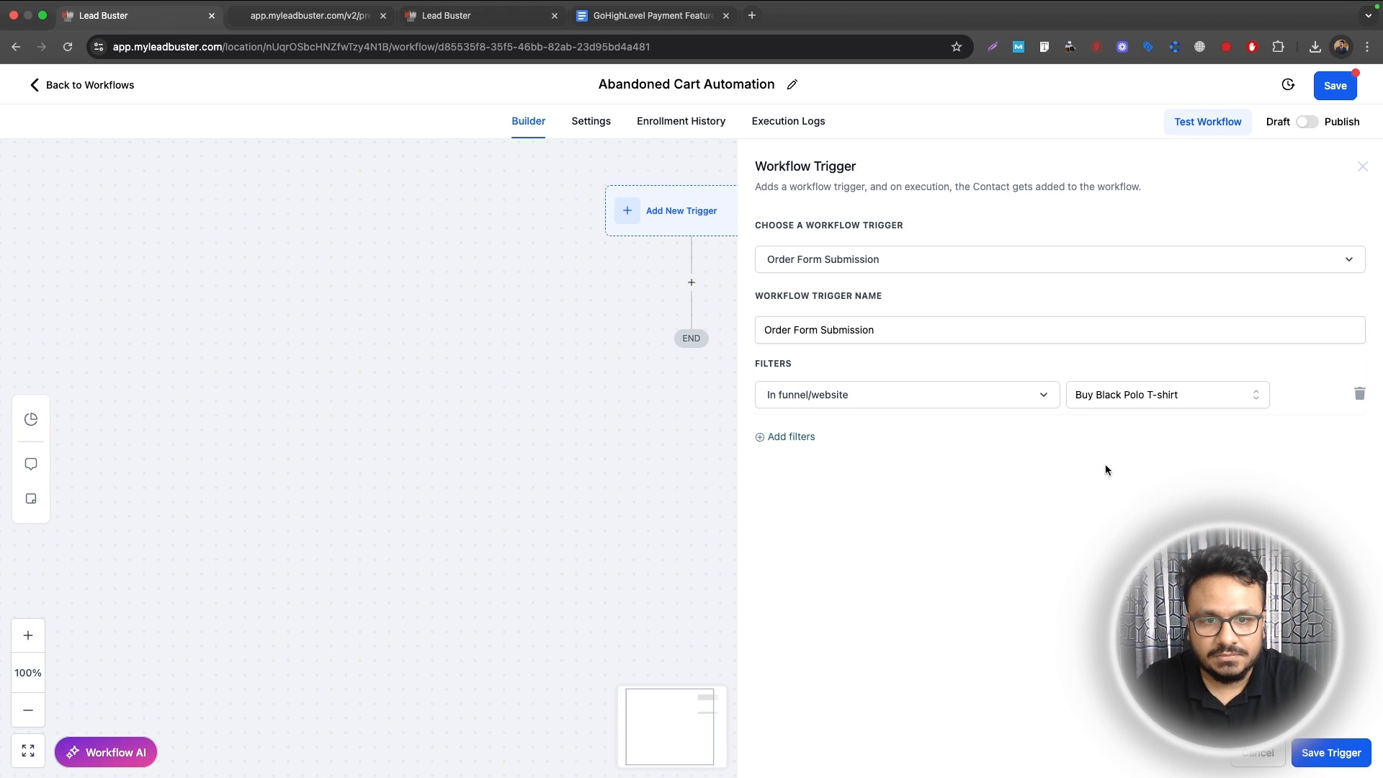
left_click(791, 437)
left_click(796, 443)
left_click(847, 536)
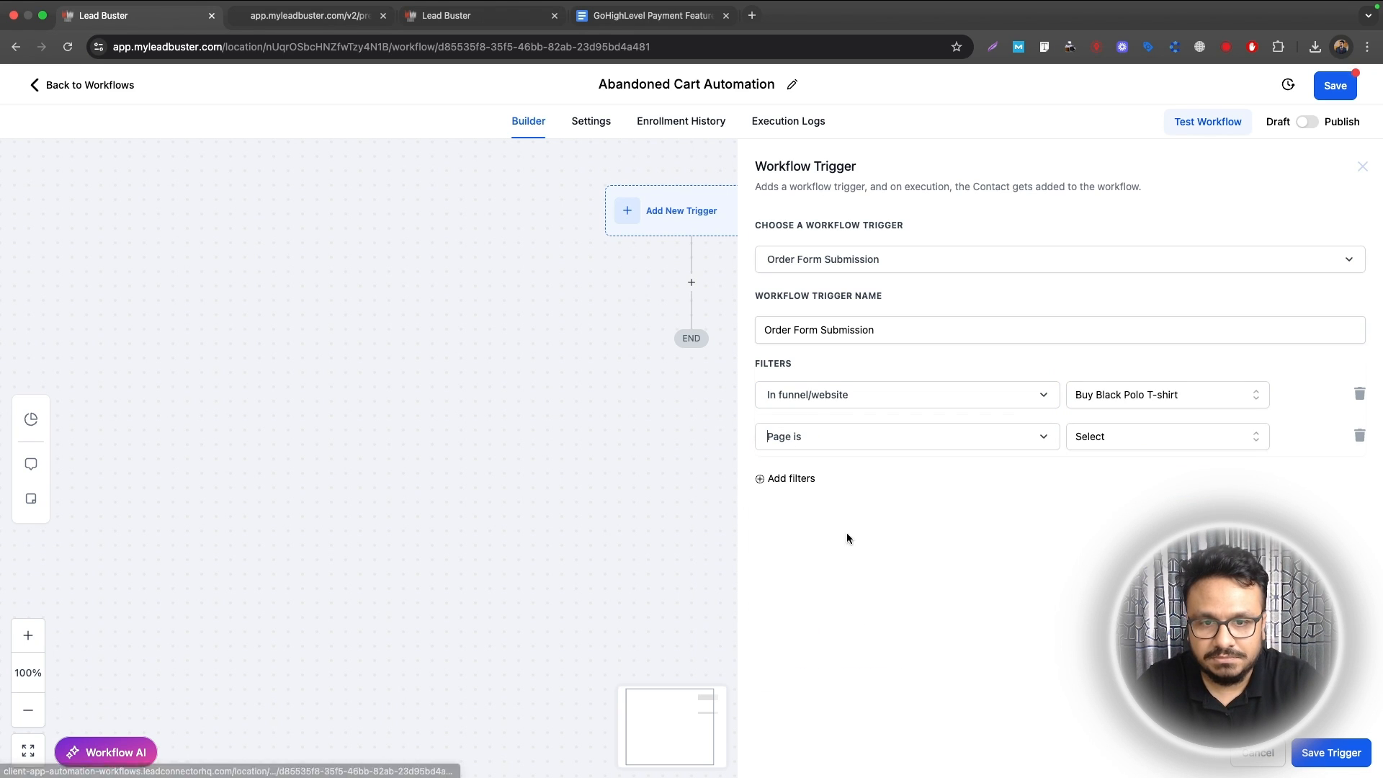
left_click(1106, 442)
left_click(1109, 500)
Step: Add a third trigger filter limiting Submission type to Optin
left_click(789, 478)
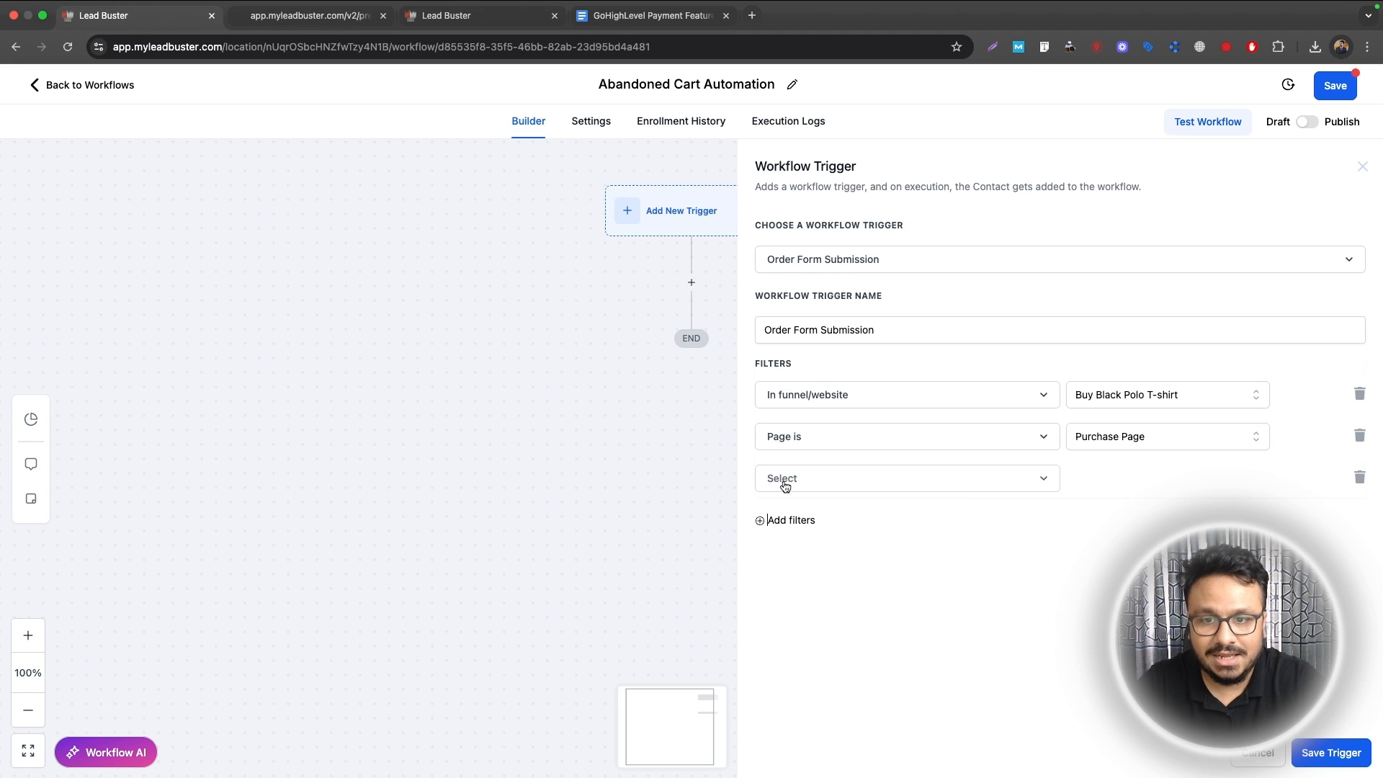
left_click(964, 487)
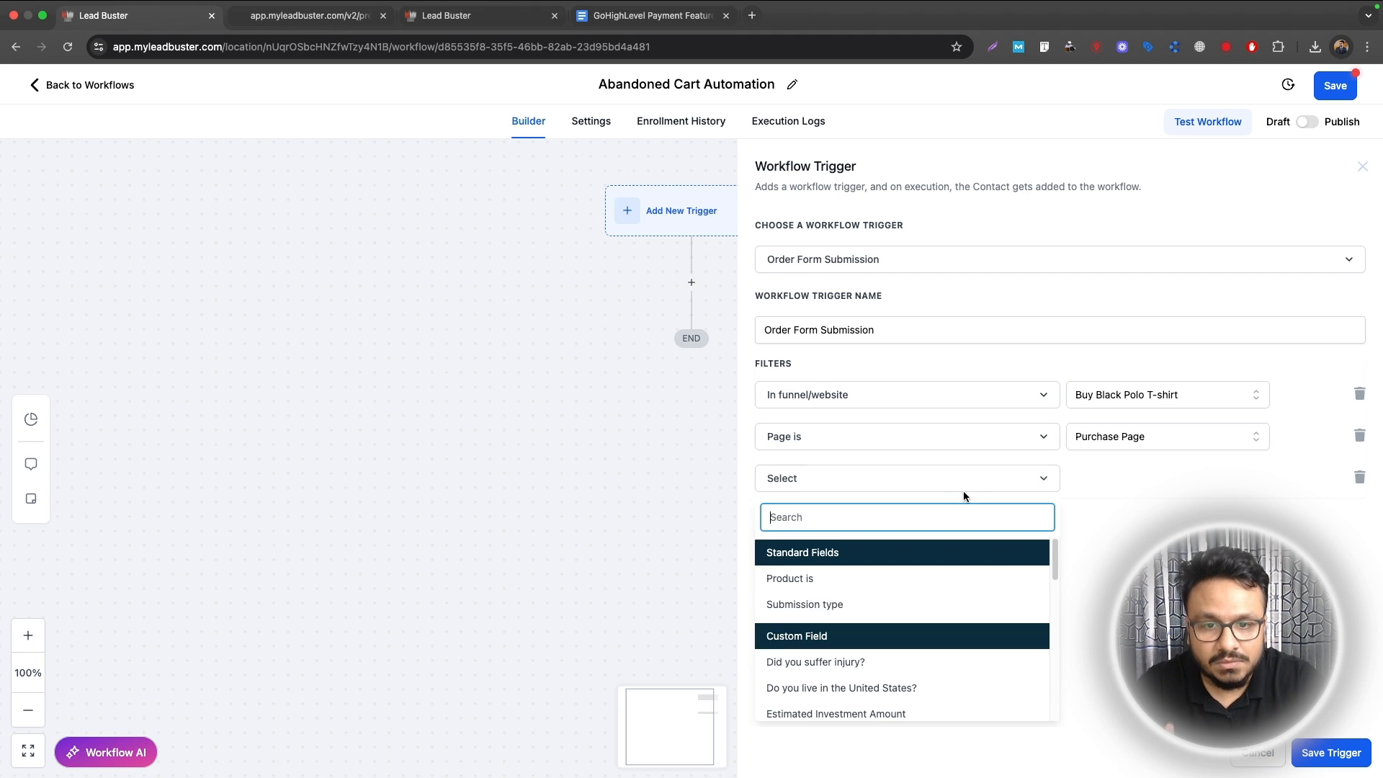
left_click(907, 608)
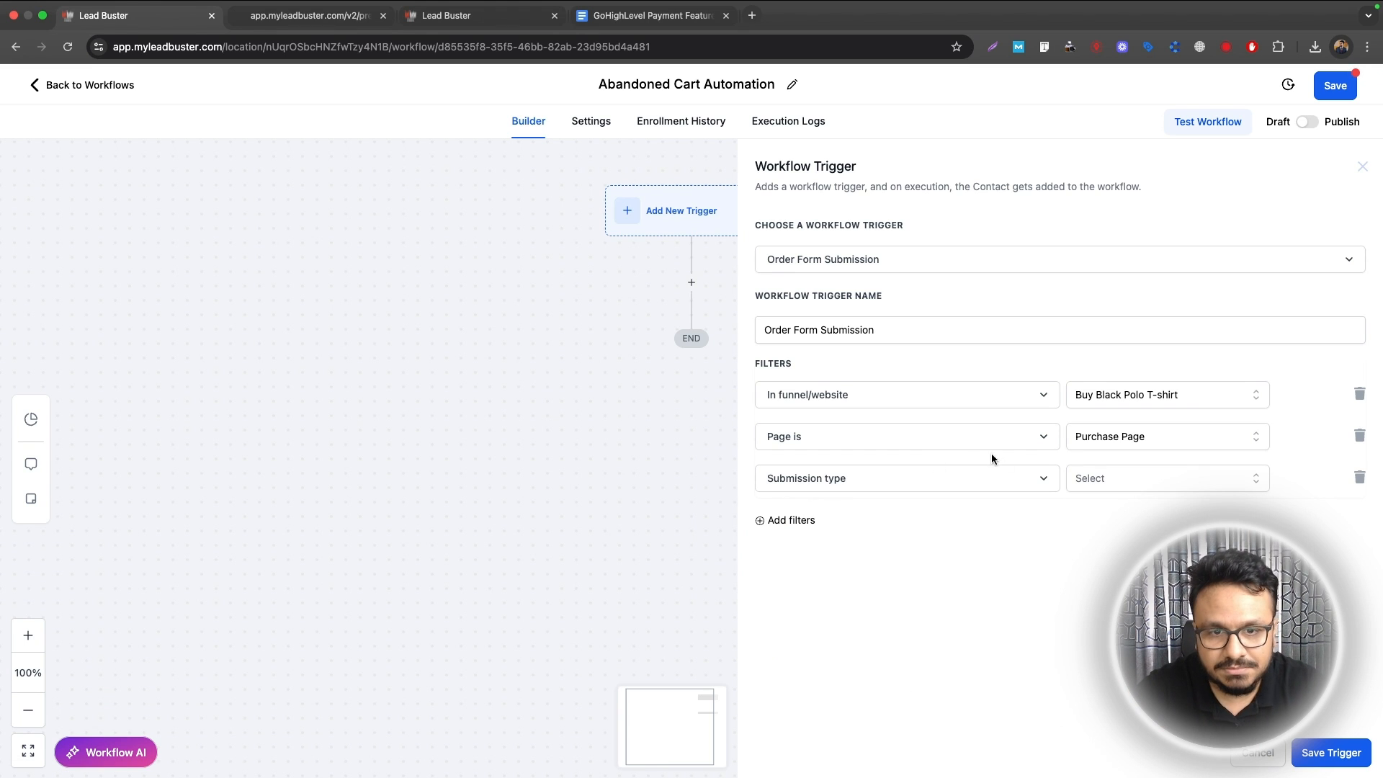
left_click(1112, 480)
left_click(1089, 569)
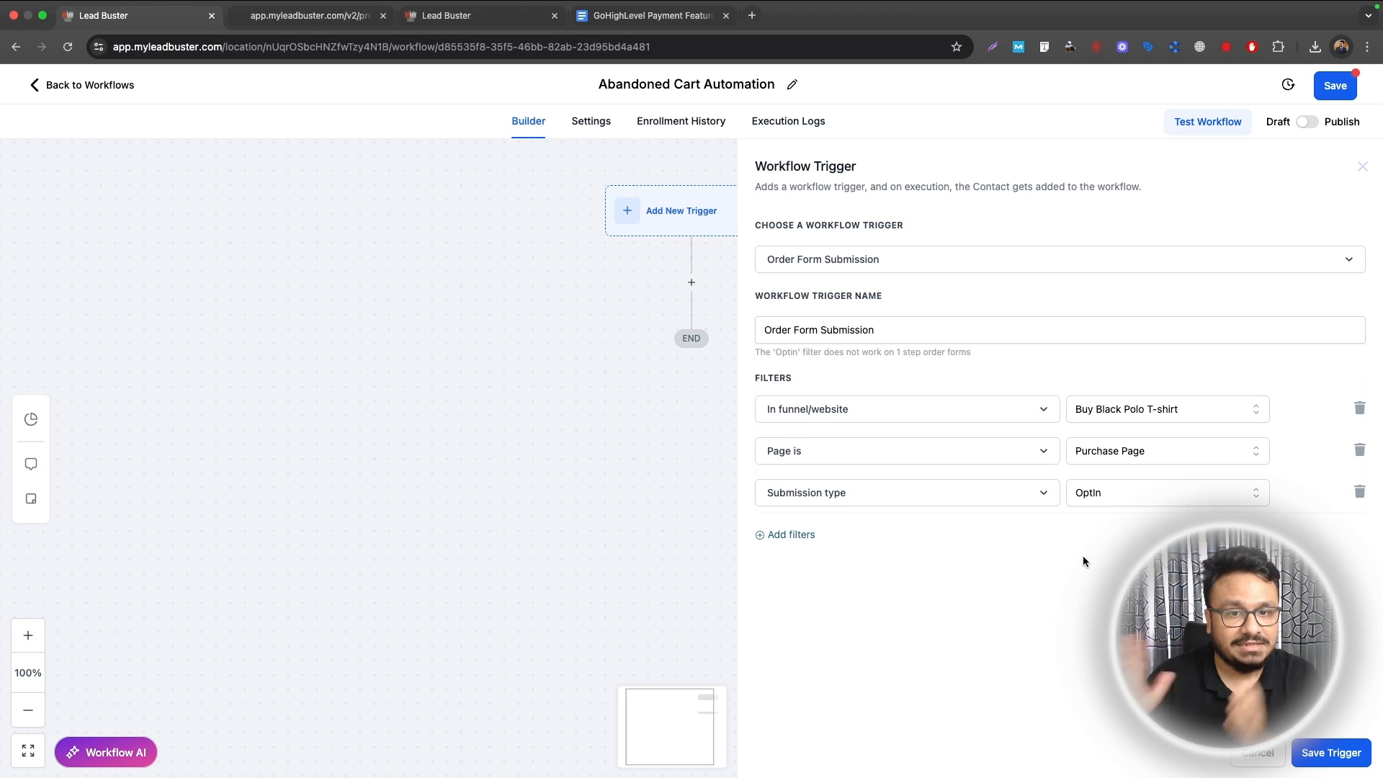
Step: Save the trigger and add a 30-minute Wait step named 'Wait 30 minutes'
left_click(1342, 755)
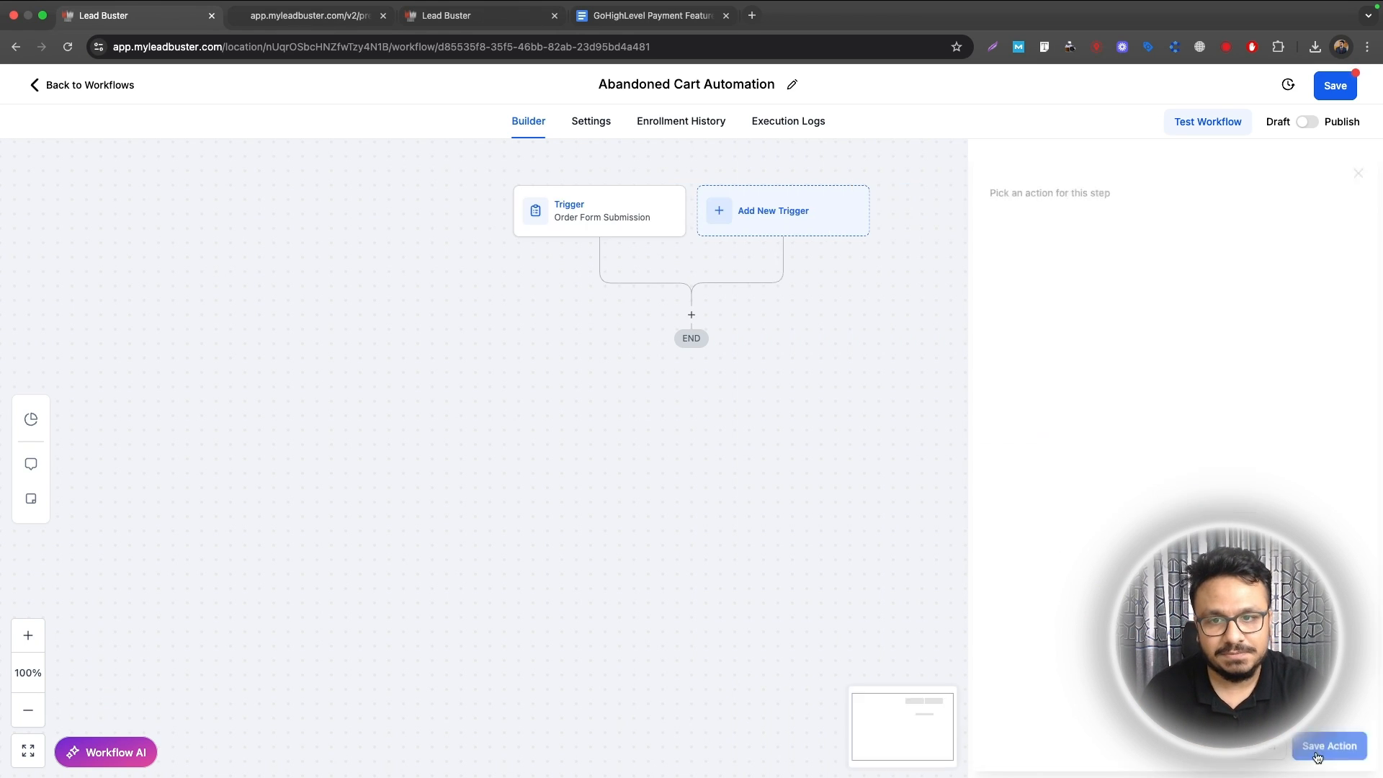
left_click(691, 315)
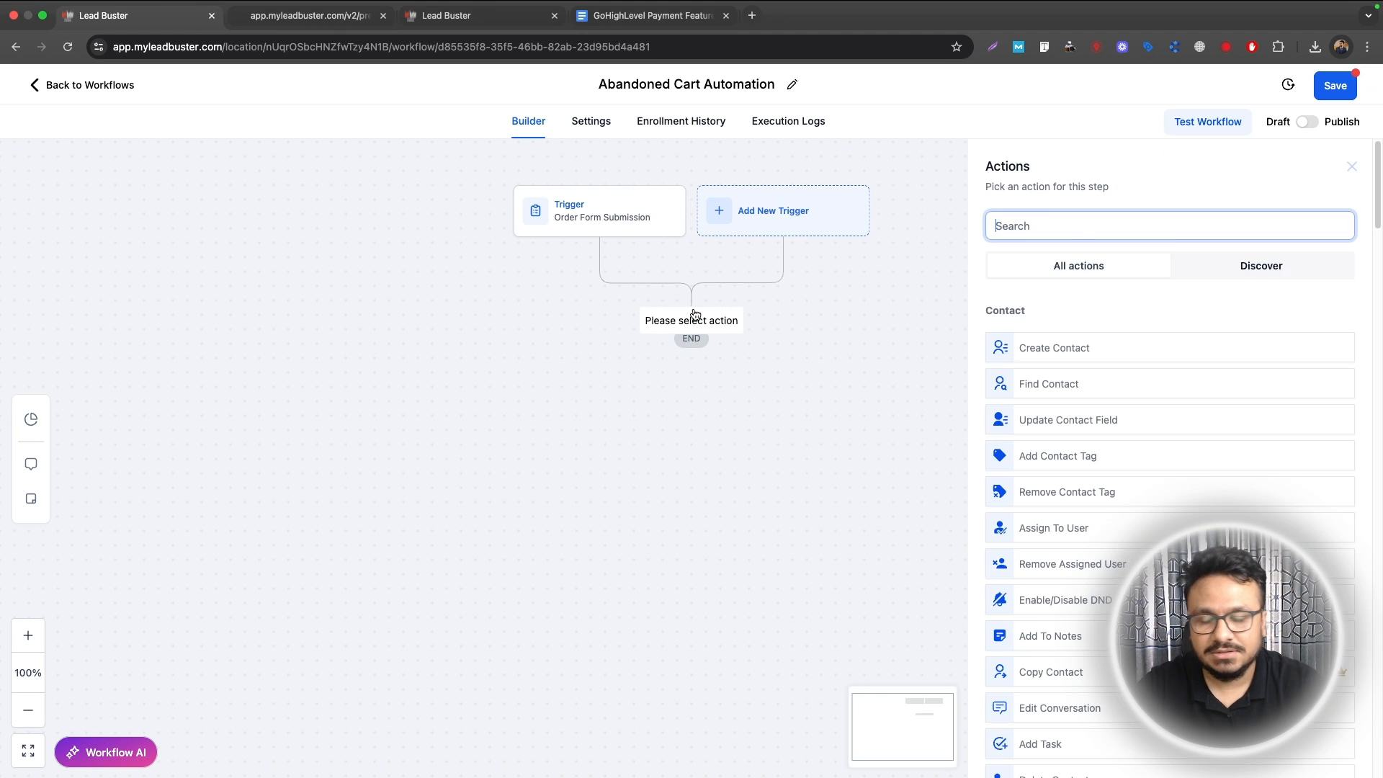
type("wait")
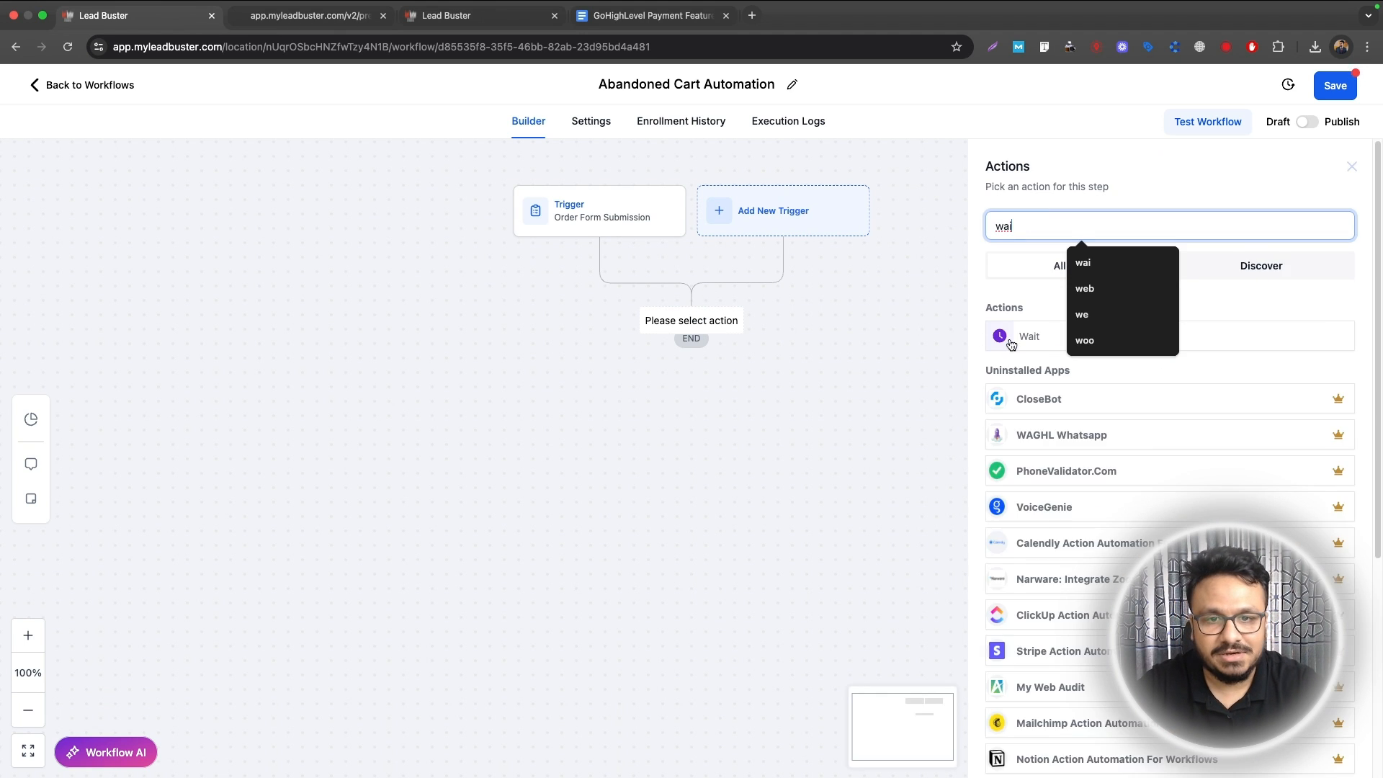
left_click(1022, 340)
left_click_drag(778, 380, 750, 379)
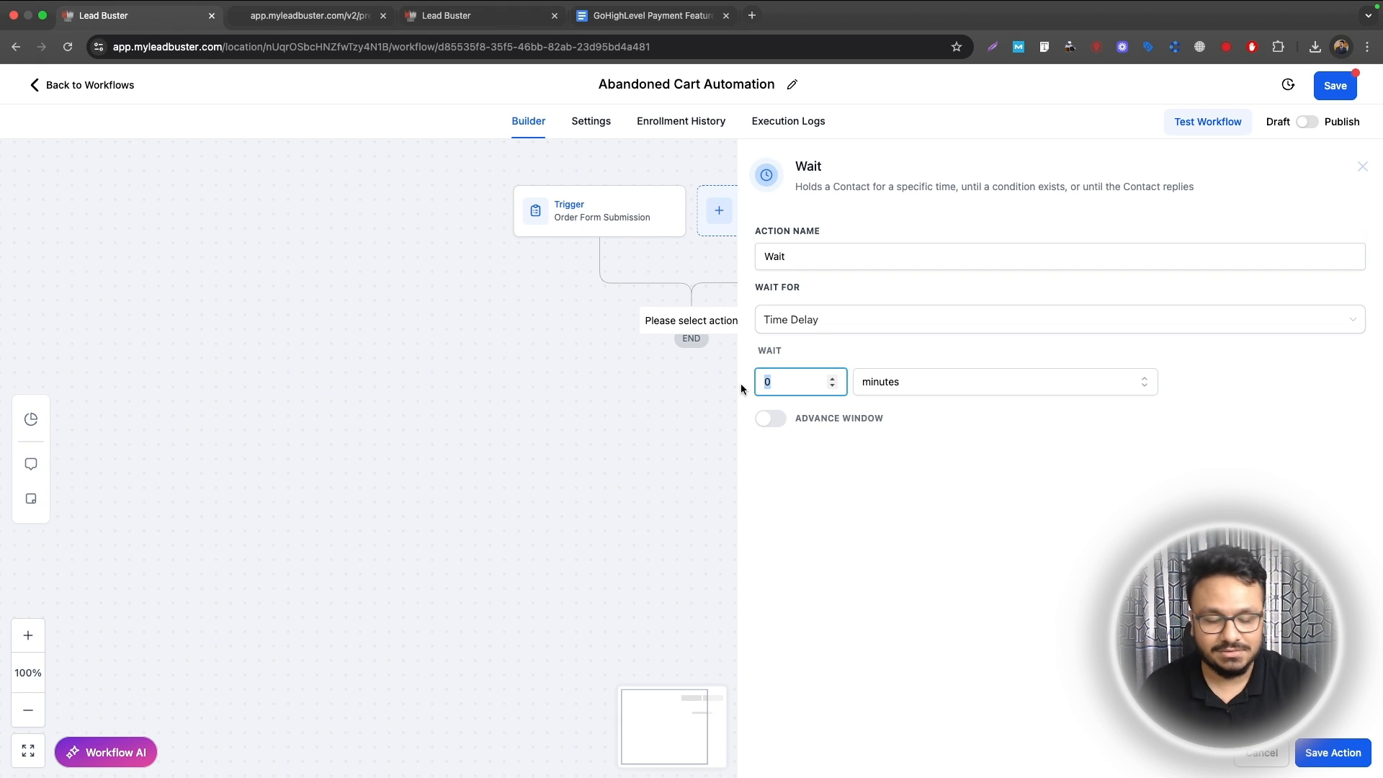
type("30")
left_click(891, 253)
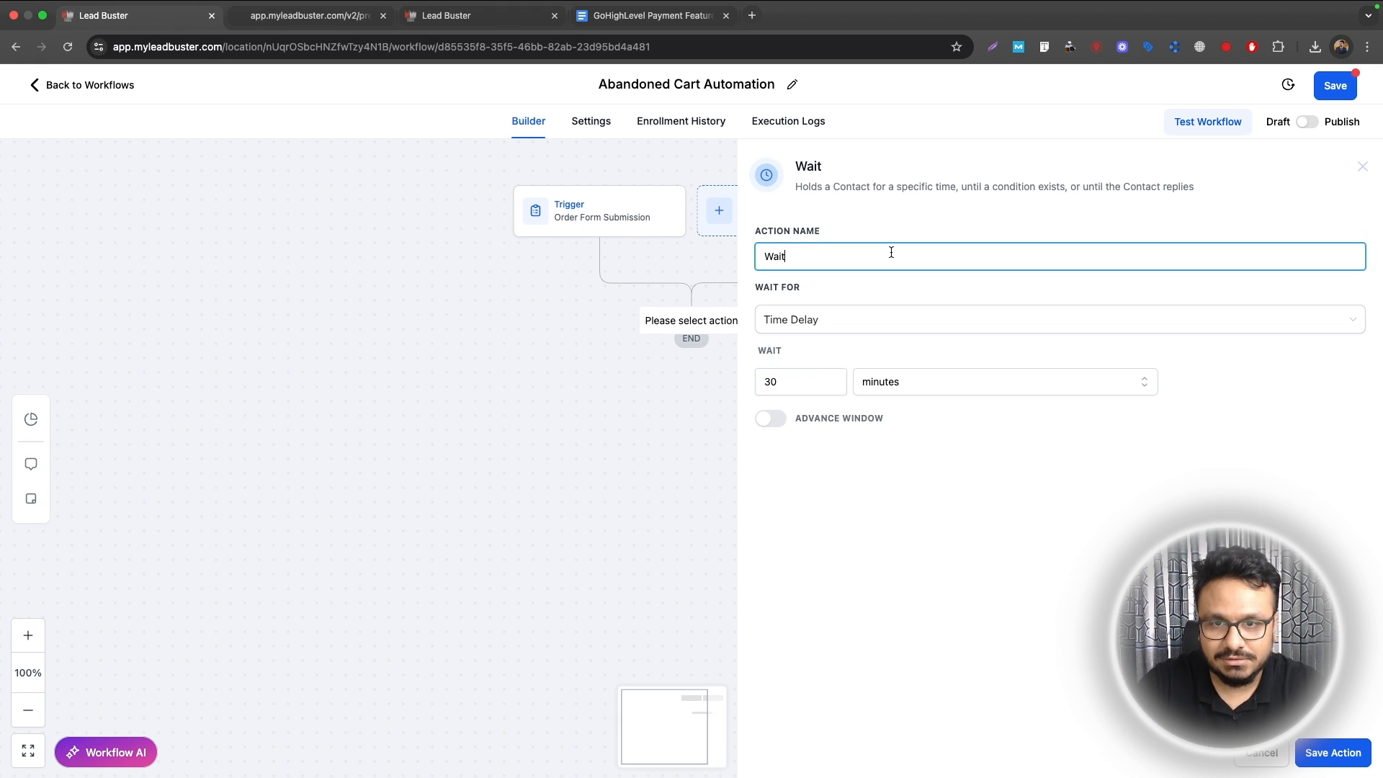
type("30 m")
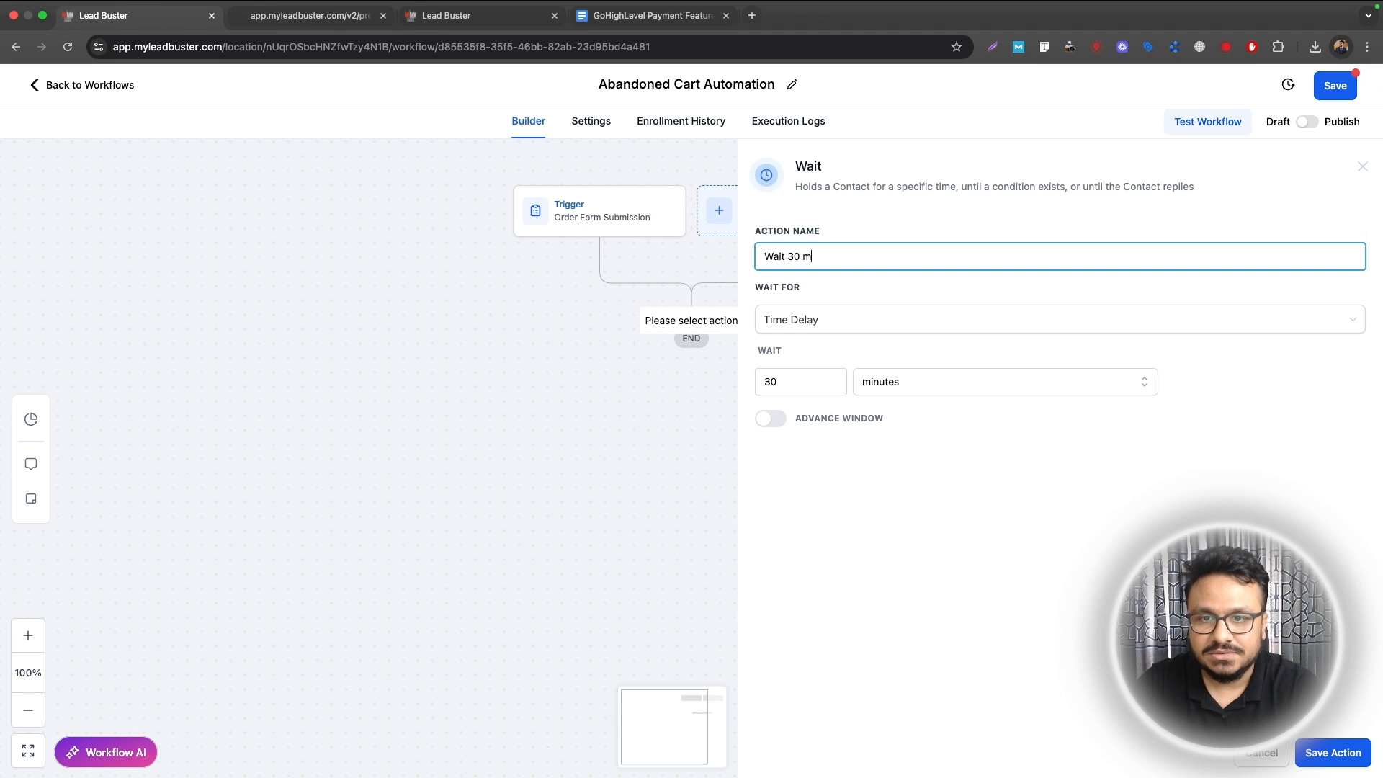
type("inutes")
key("Return")
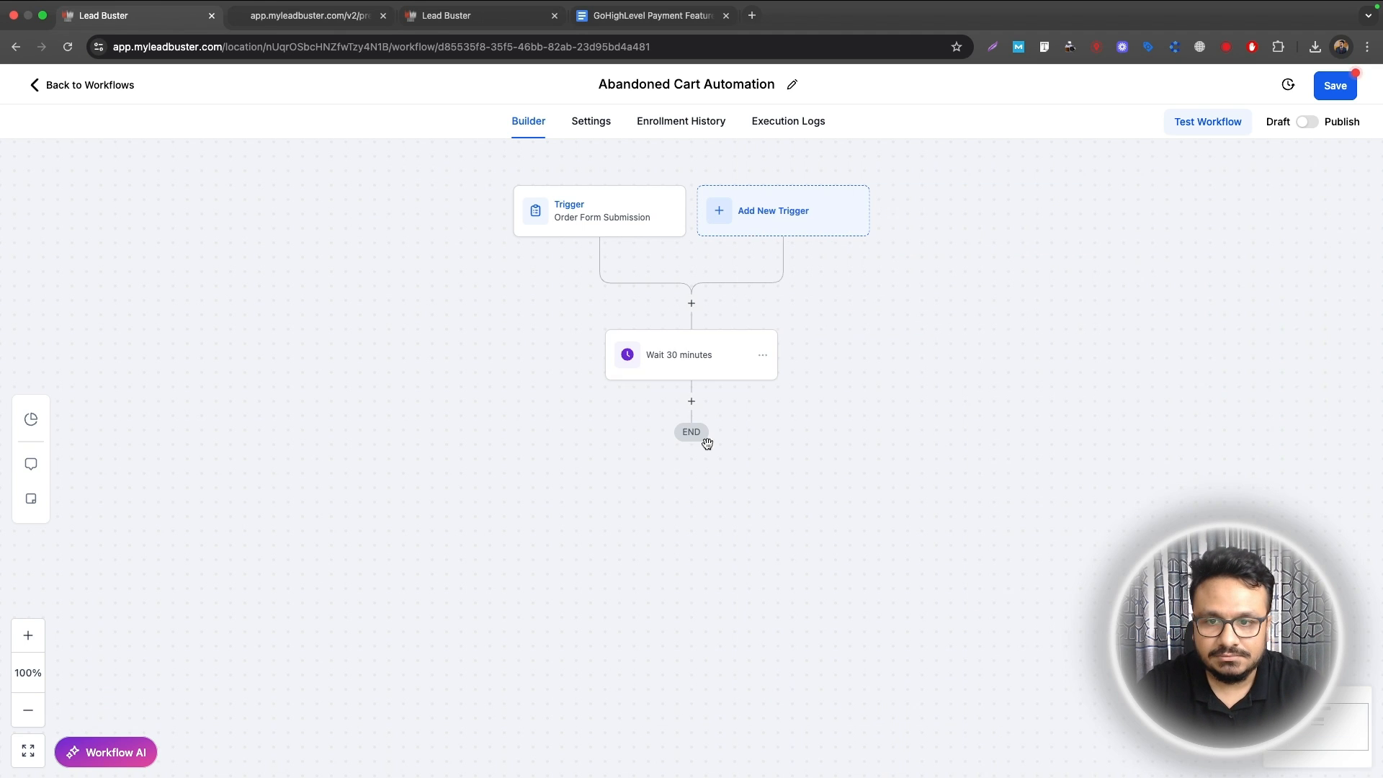
left_click(689, 402)
Step: Add a Send Email step with subject 'You have left something' and a message about the unfinished purchase
type("email")
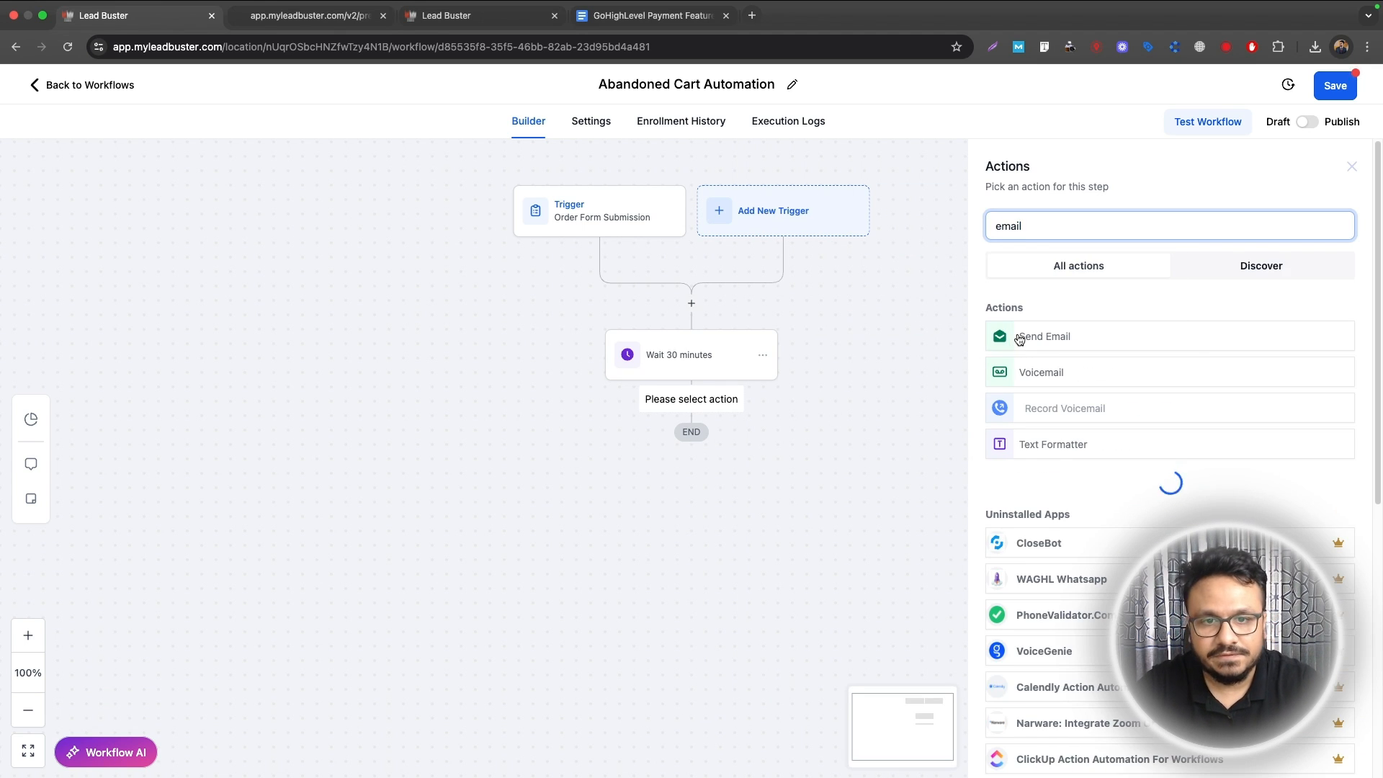
left_click(1022, 338)
left_click(1043, 519)
type("You")
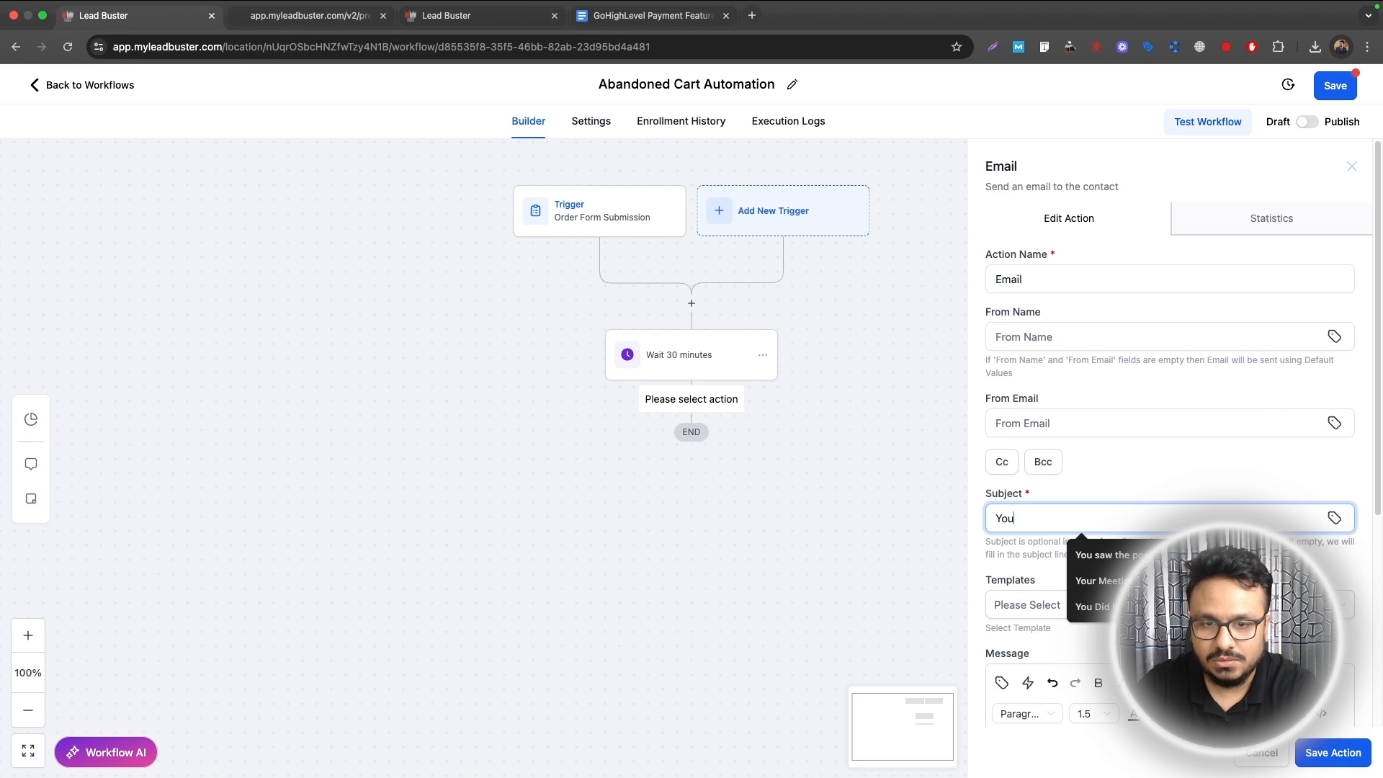
type(" have left something on the cart")
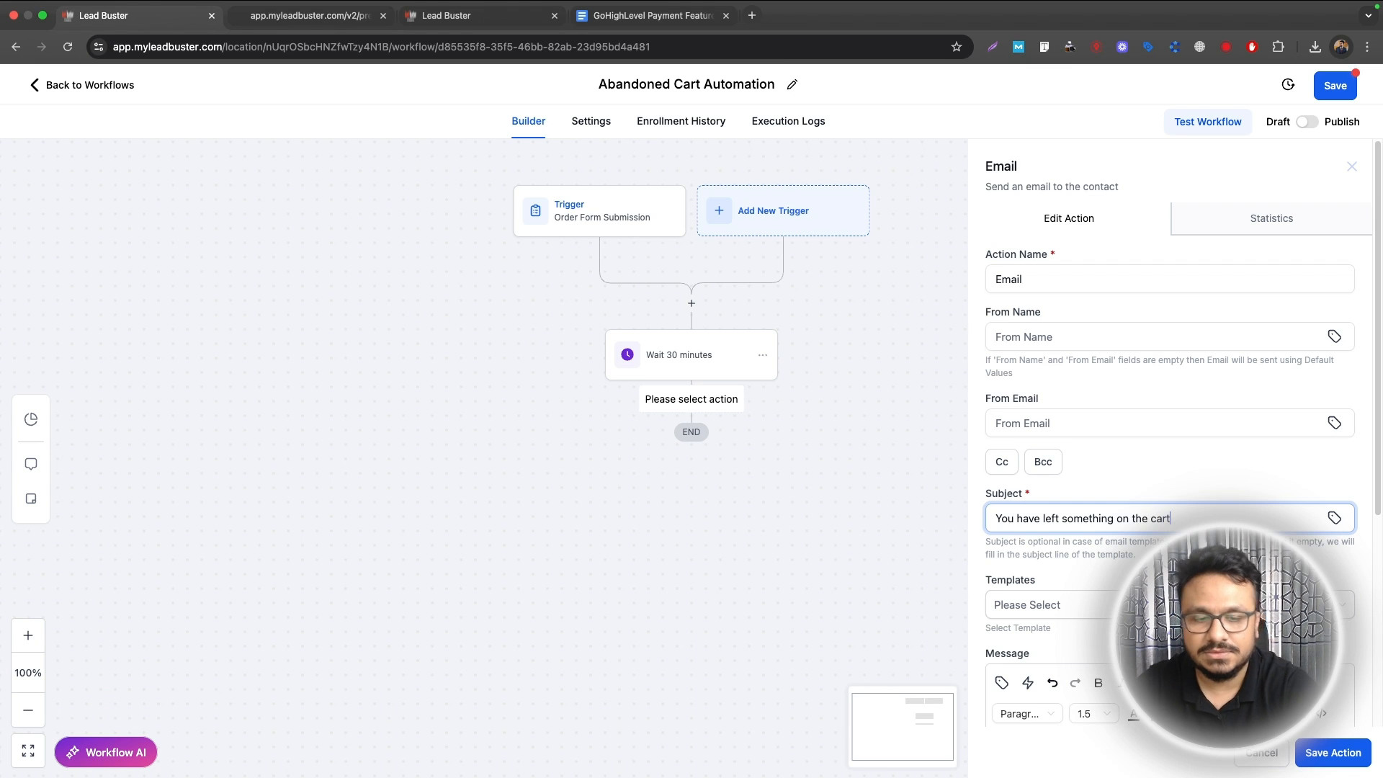
scroll(1050, 524, "down", 5)
left_click(1121, 451)
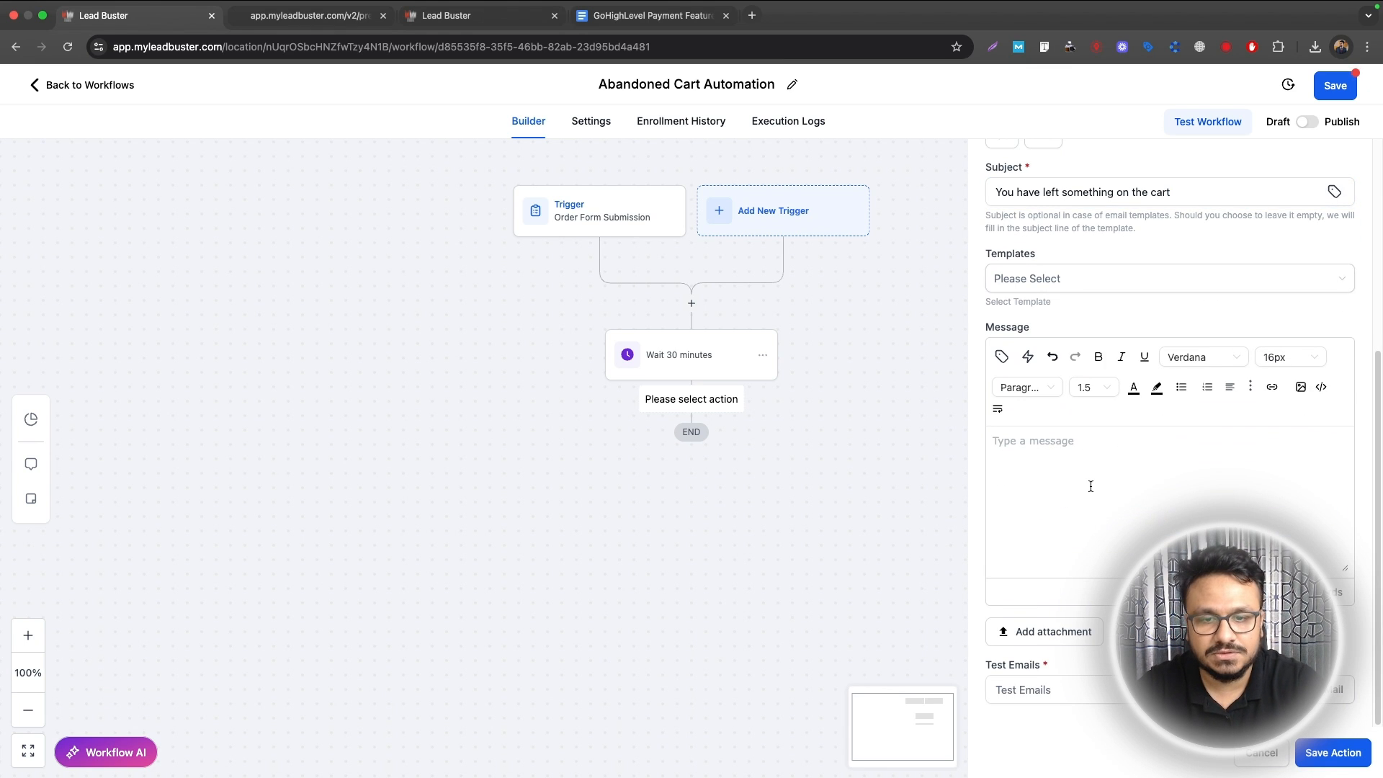
type("Hey")
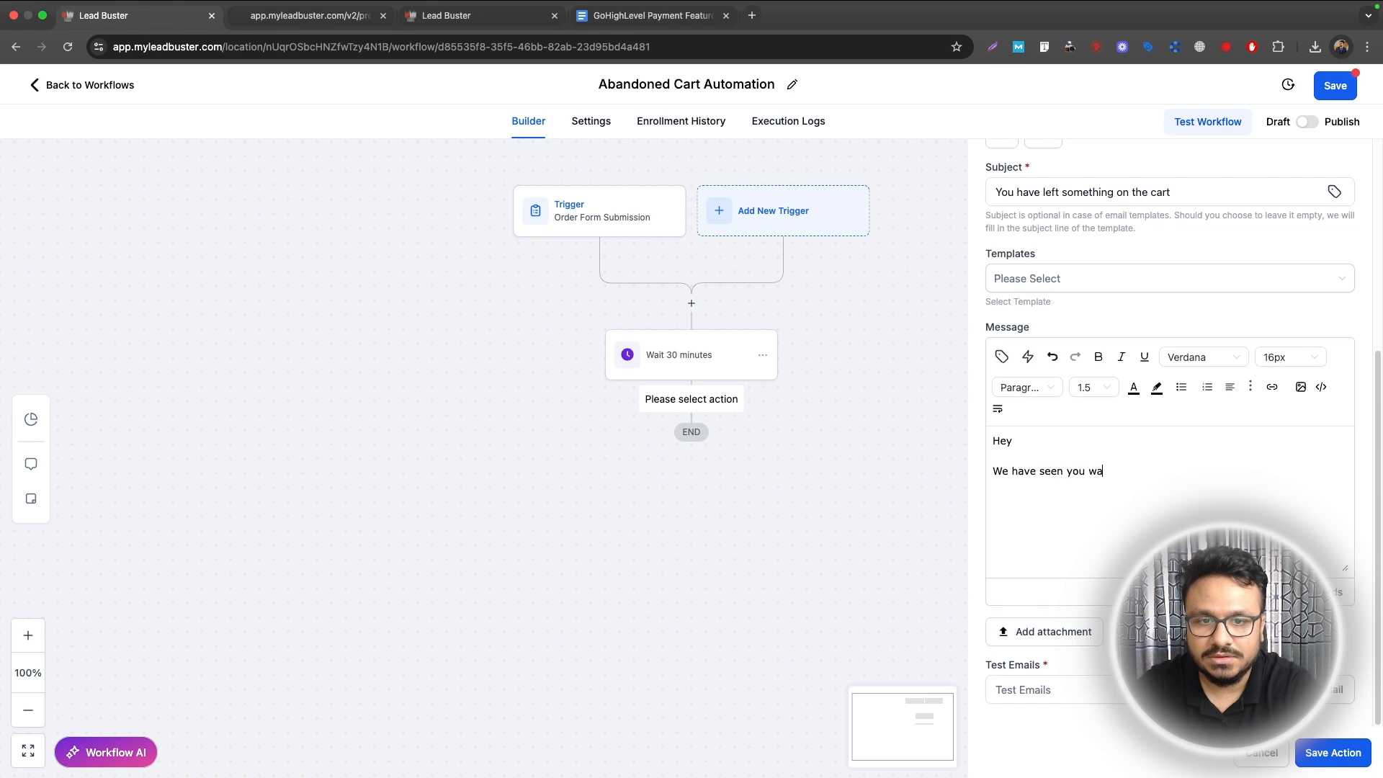
type("to purchase tht")
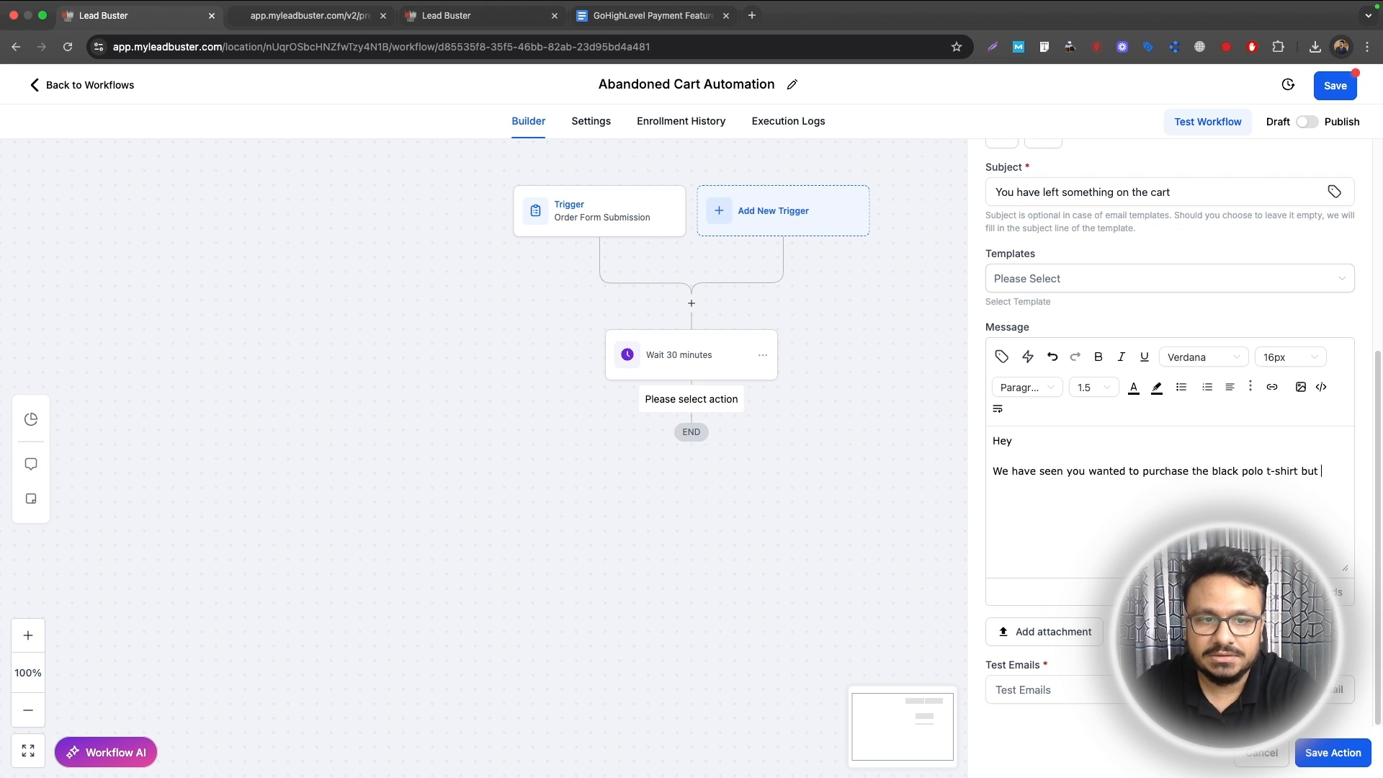
type("haven't coim")
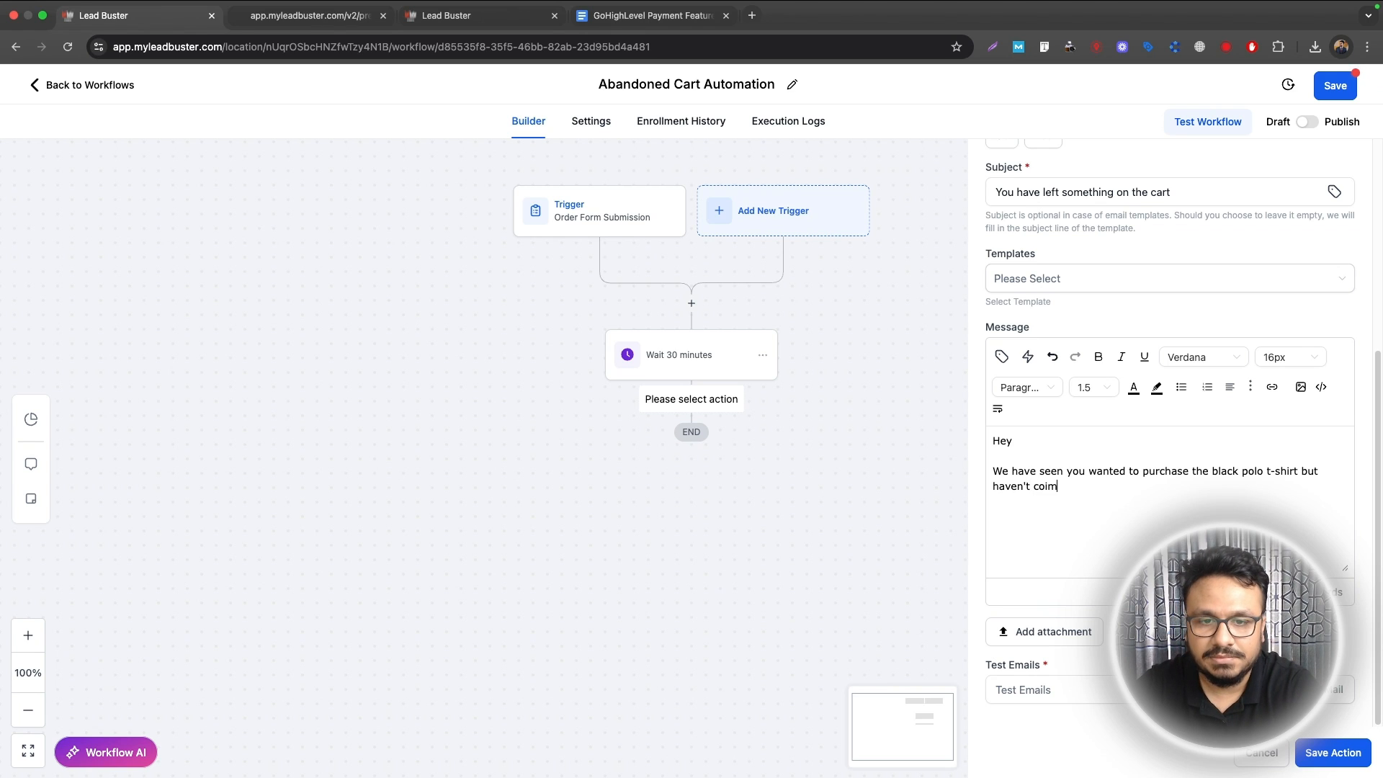
type("pleted the order yet. Here's the link to complete it:")
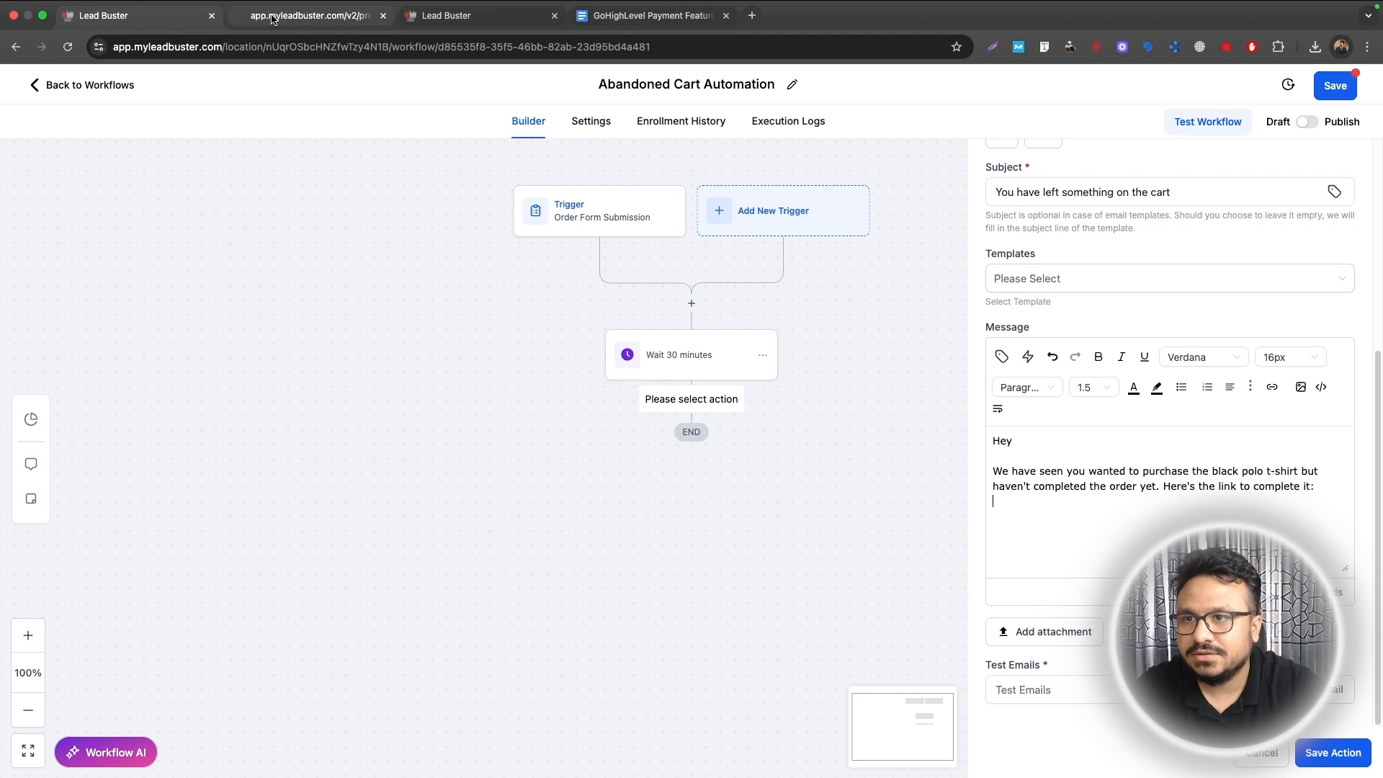
Step: Paste the black polo checkout page URL into the message and save the email step
left_click(310, 15)
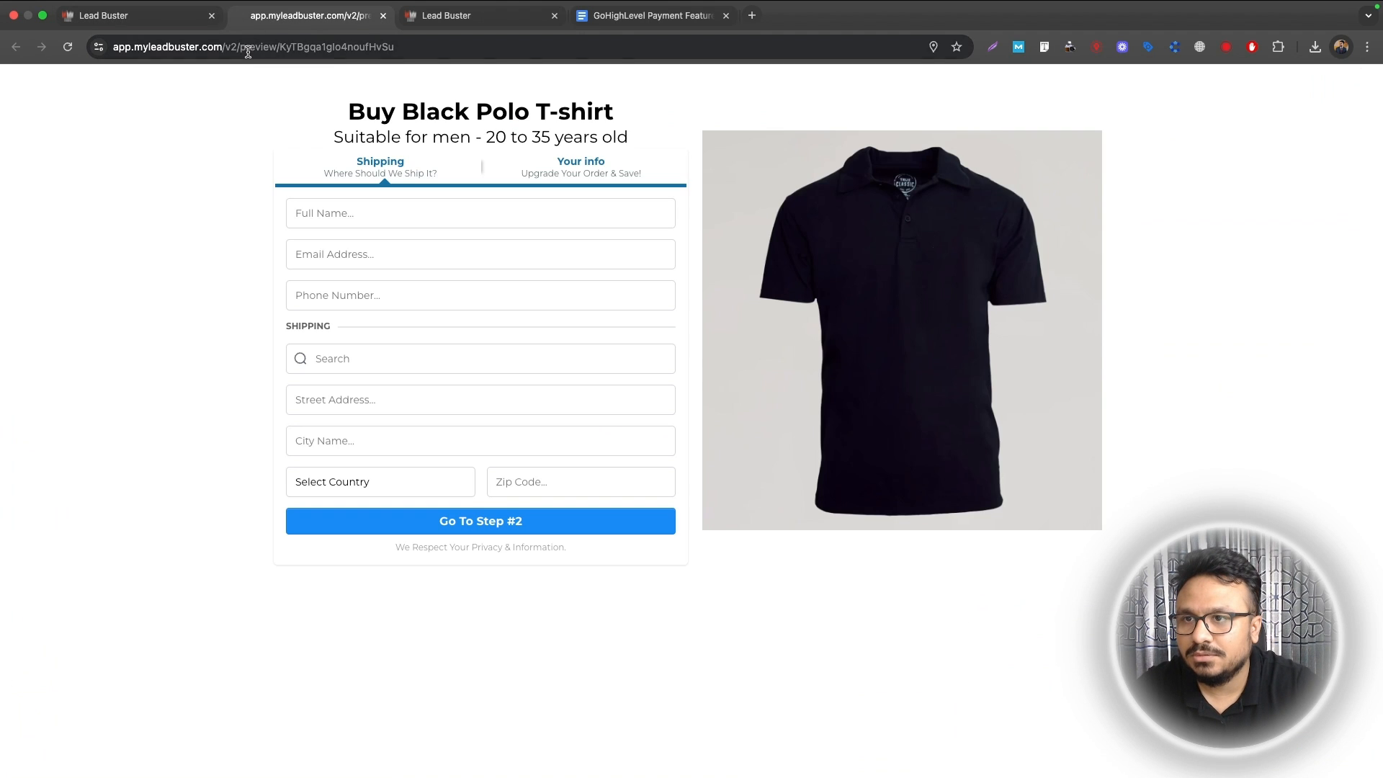
left_click(180, 46)
left_click(105, 15)
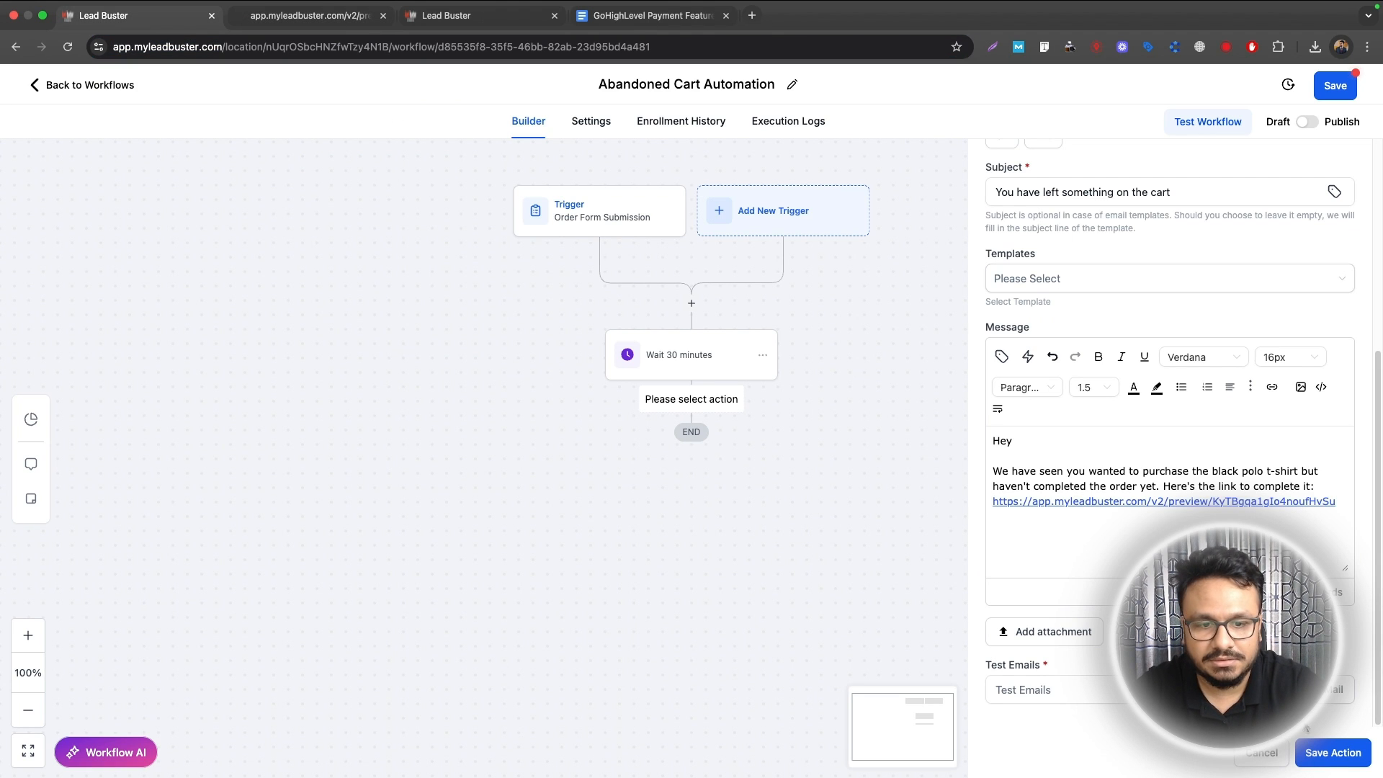
left_click(1316, 751)
Step: Rename the email step to 'Email 1' and save it
left_click(732, 438)
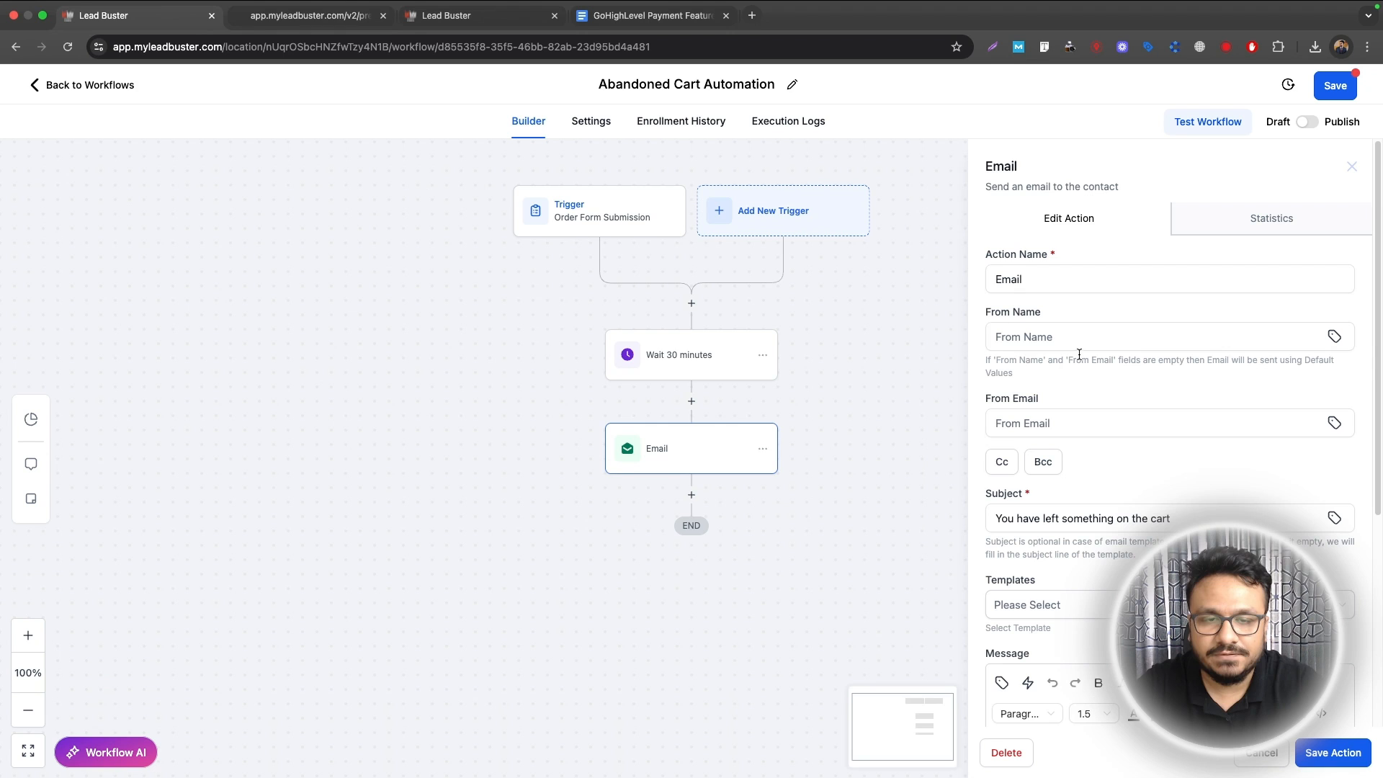
left_click(1108, 290)
type("1")
left_click(1354, 751)
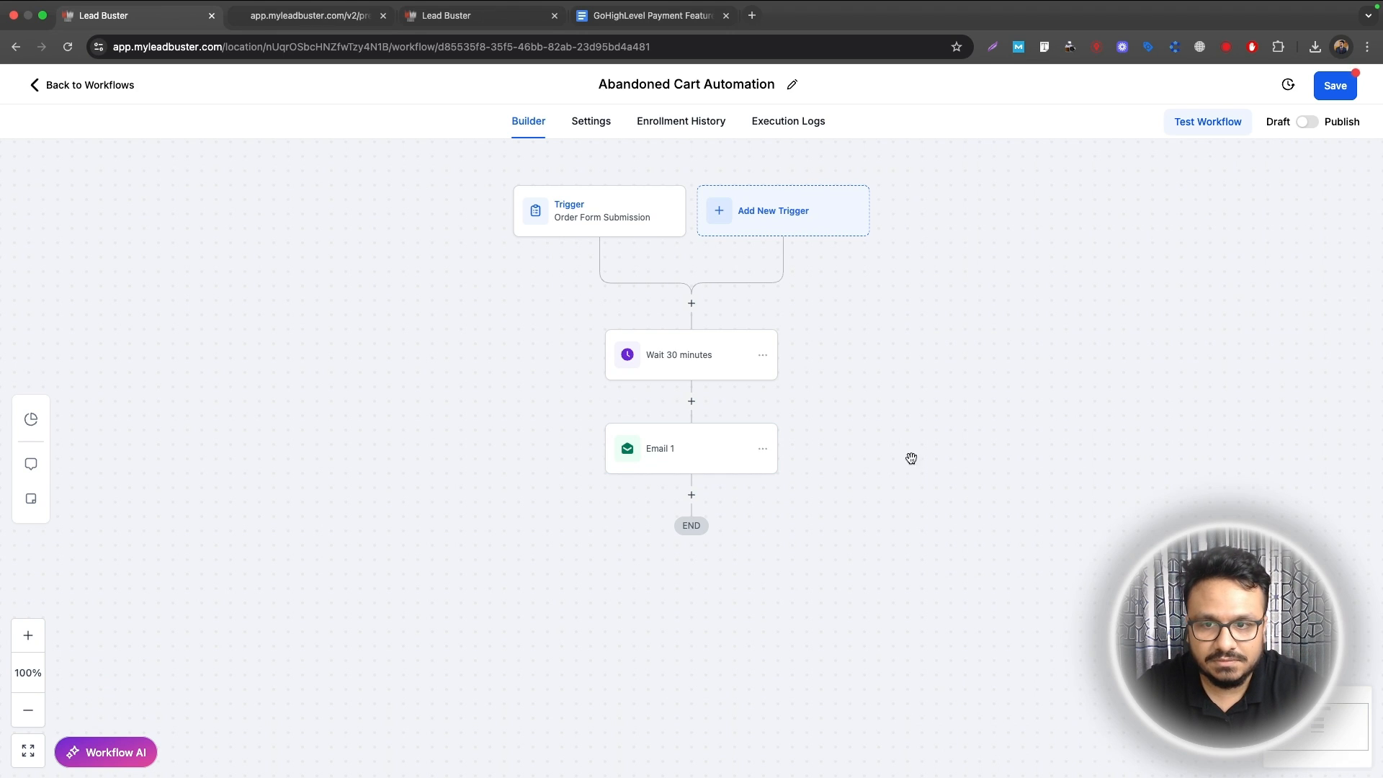
Step: Copy all actions from the 30-minute wait onward and paste them below Email 1
left_click(764, 355)
mouse_move(817, 412)
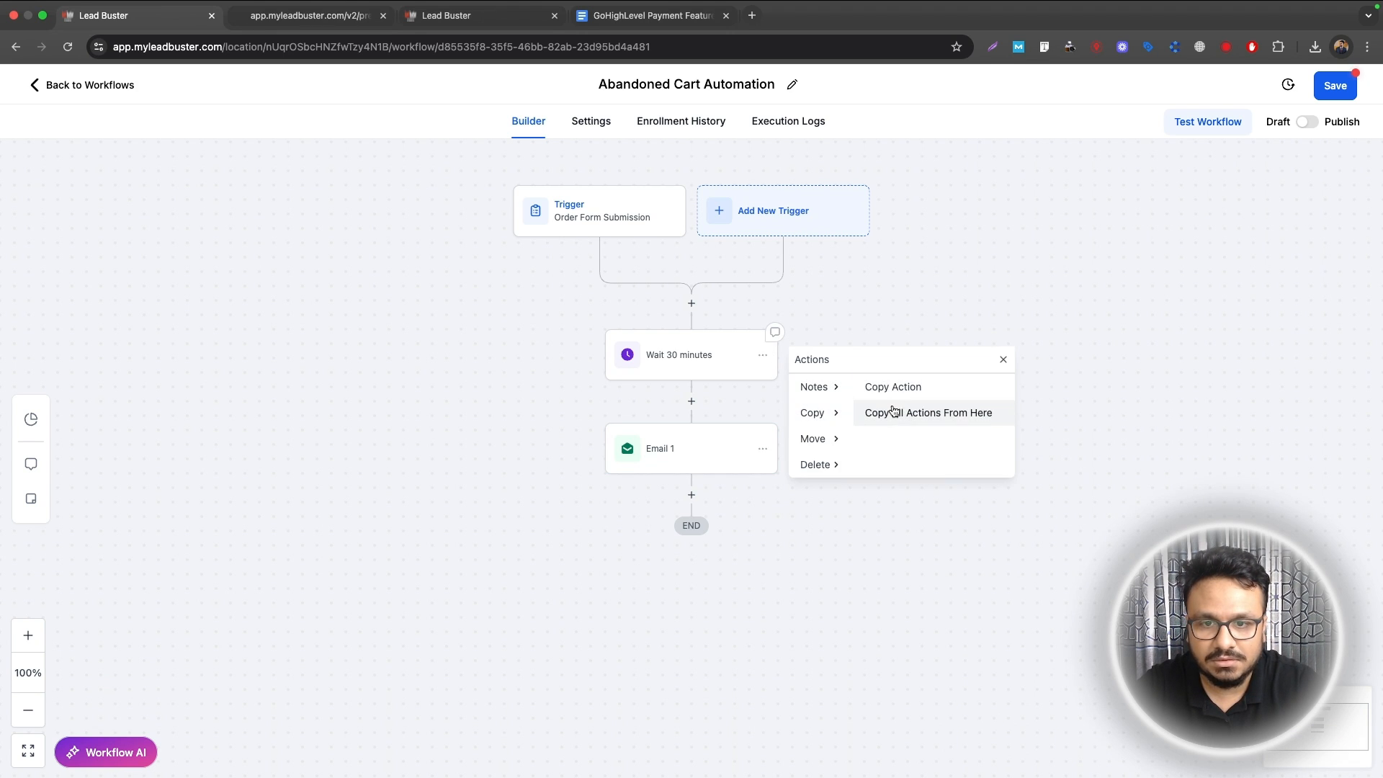
left_click(894, 412)
left_click(711, 494)
Step: Rename the copied wait to 'Wait 1 day' and set its delay to 1 day
left_click(679, 561)
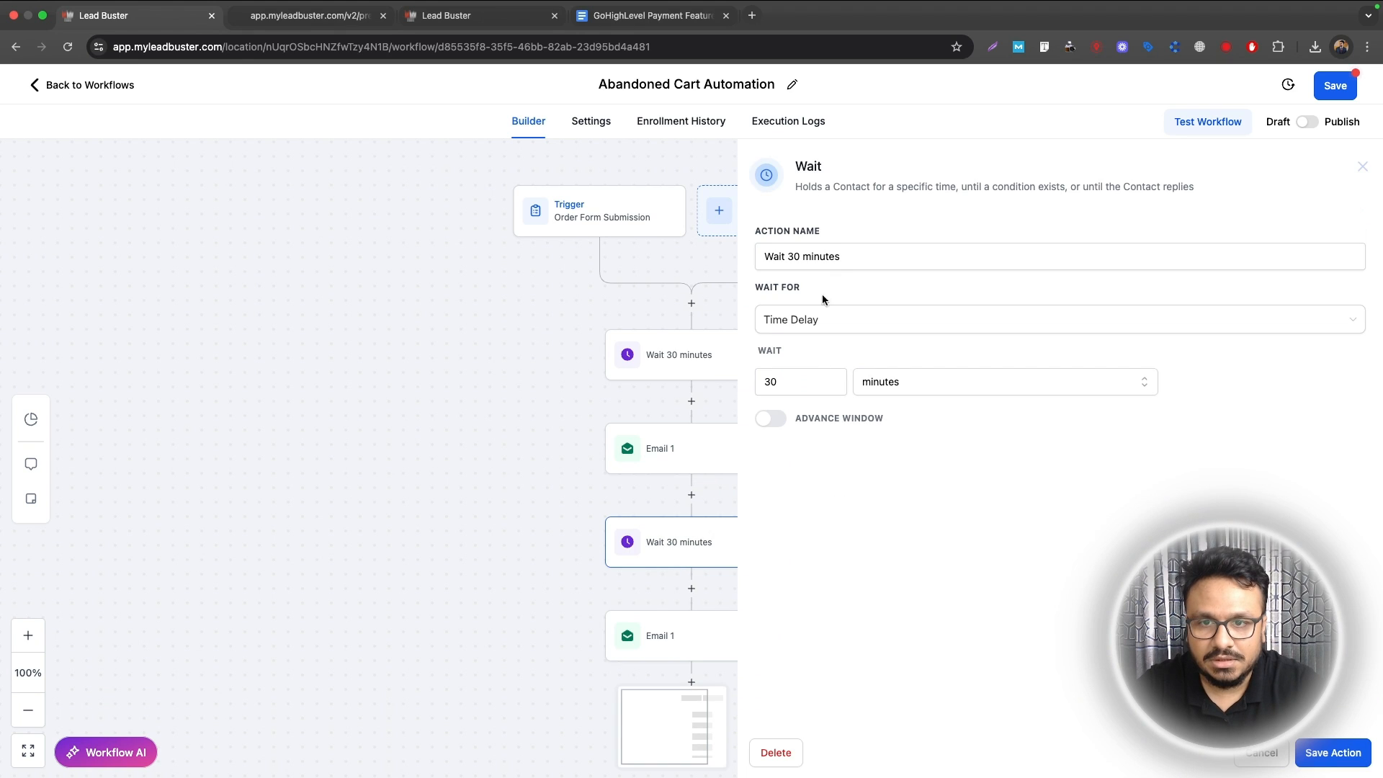
double_click(796, 257)
type("1")
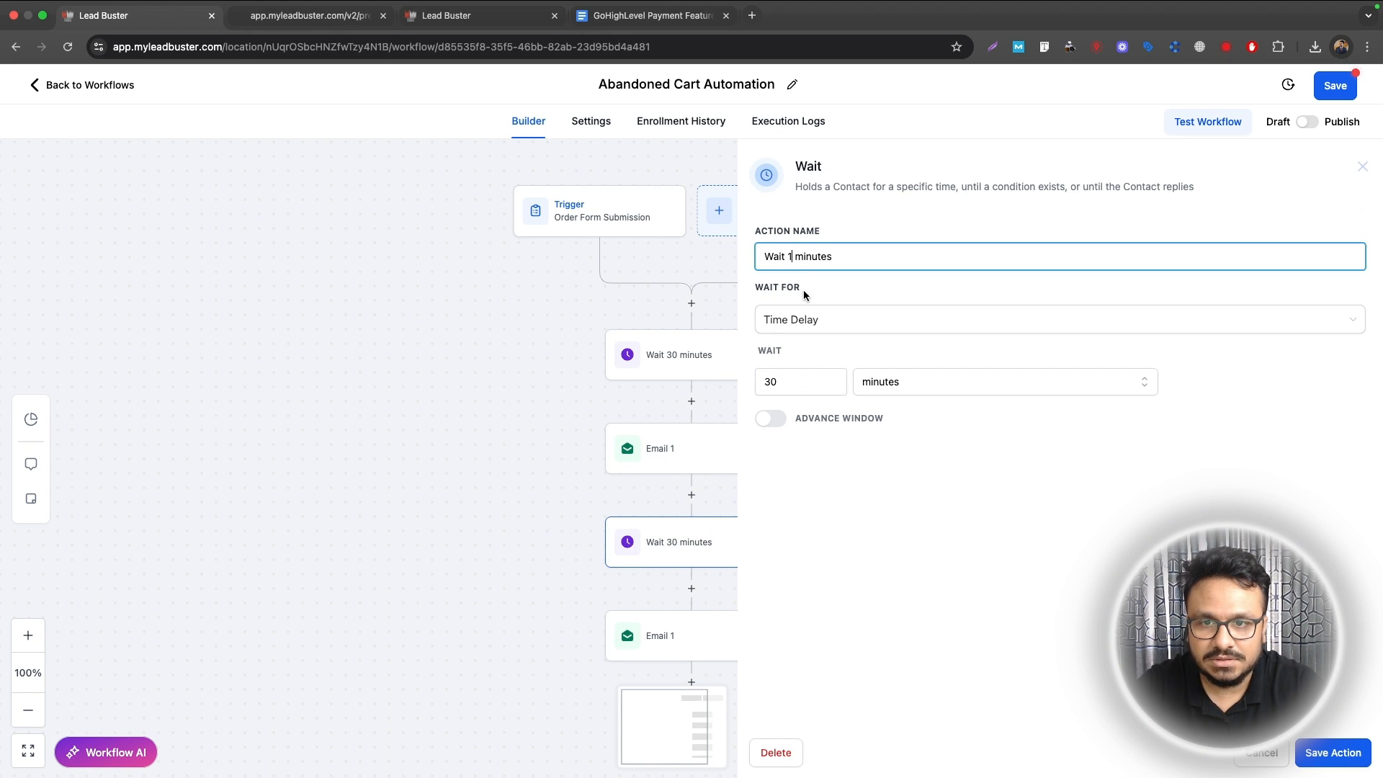
double_click(816, 251)
type("day")
left_click(800, 382)
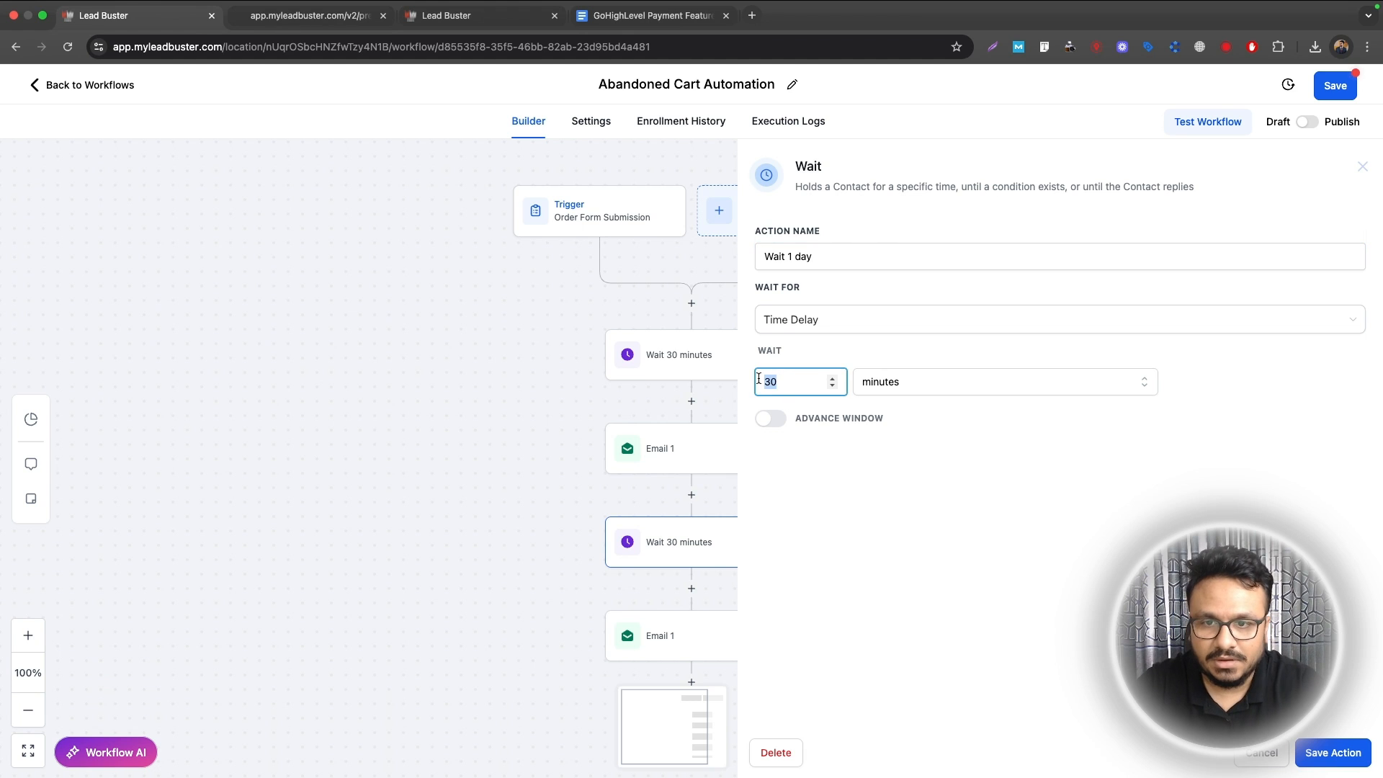
left_click(951, 386)
left_click(917, 459)
left_click(798, 384)
double_click(798, 384)
type("1")
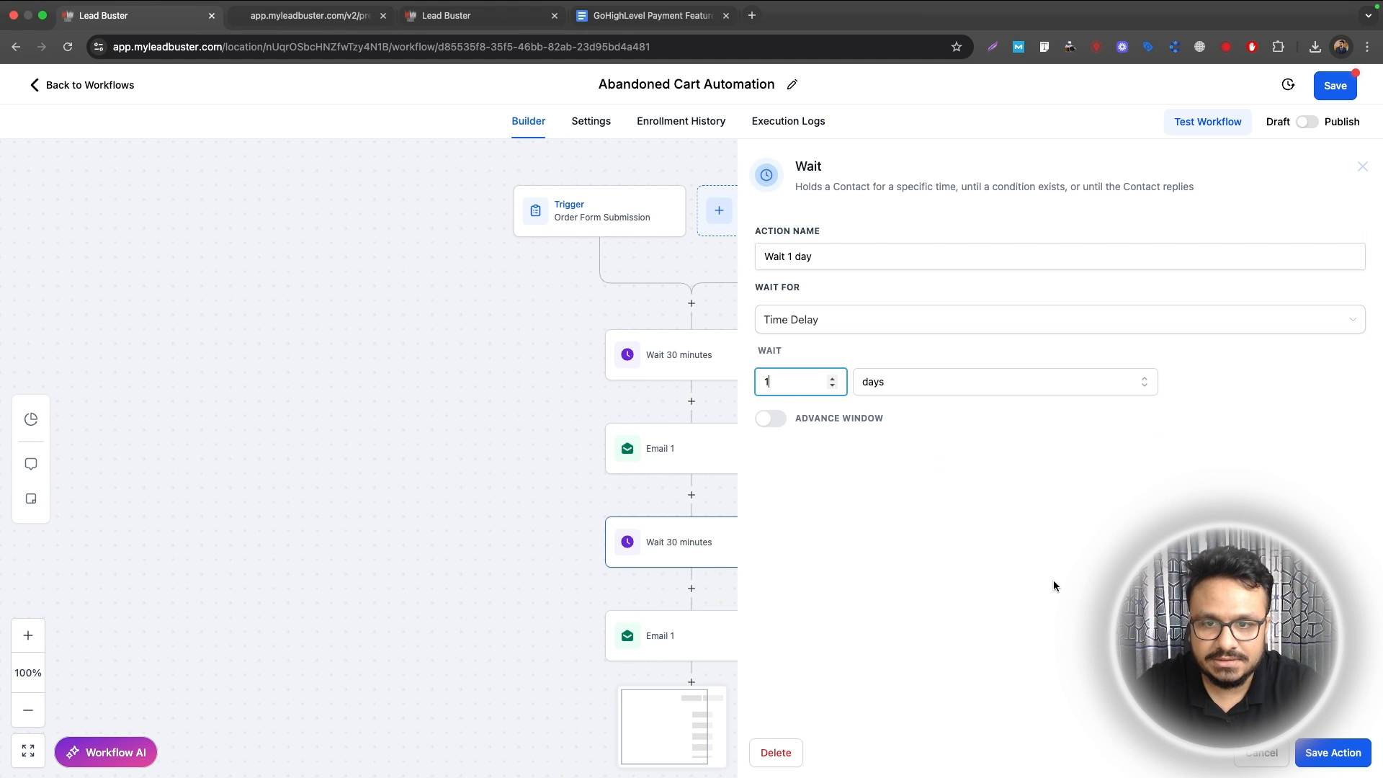
left_click(1359, 765)
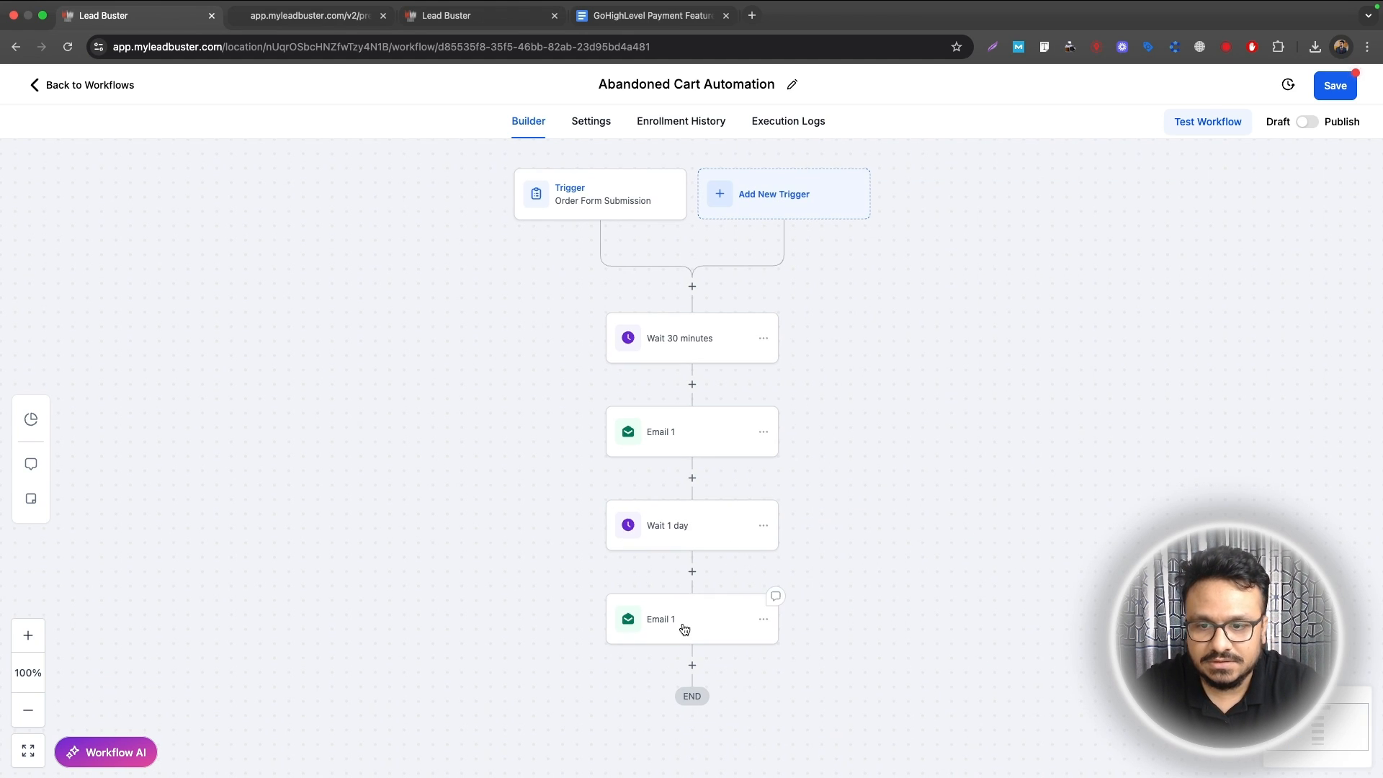
Step: Change the copied last email's name from 'Email 1' to 'Email 2' and save it
left_click(621, 632)
left_click(1047, 279)
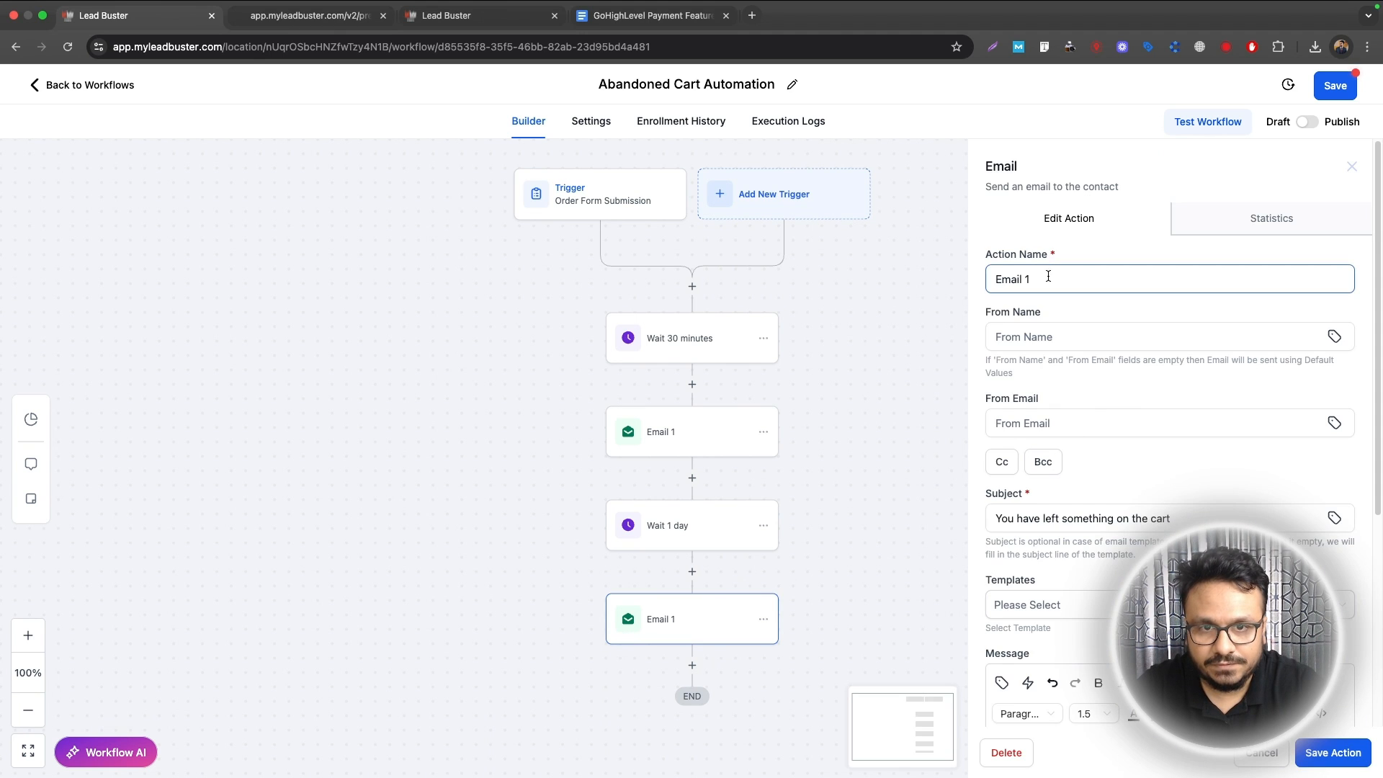
left_click_drag(1047, 278, 1021, 280)
type("2")
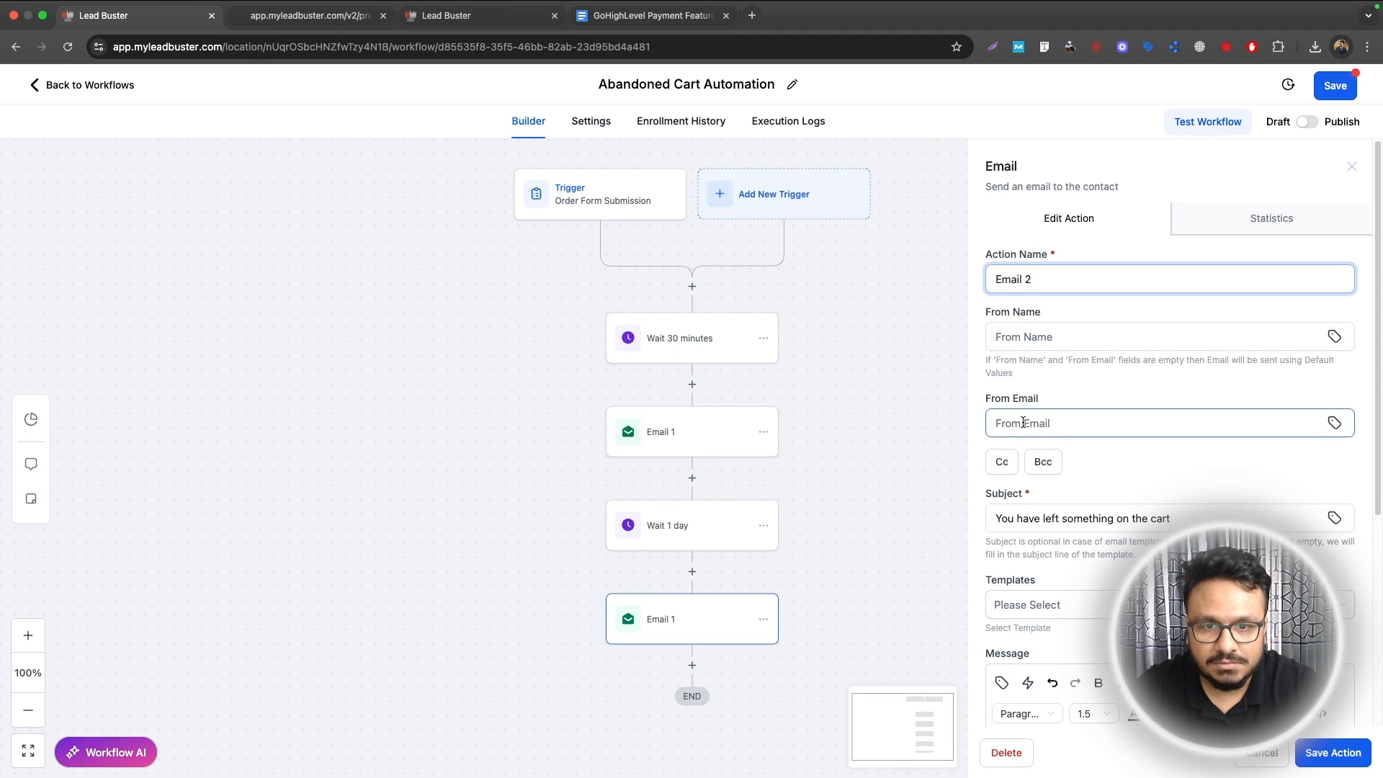
scroll(1037, 461, "down", 2)
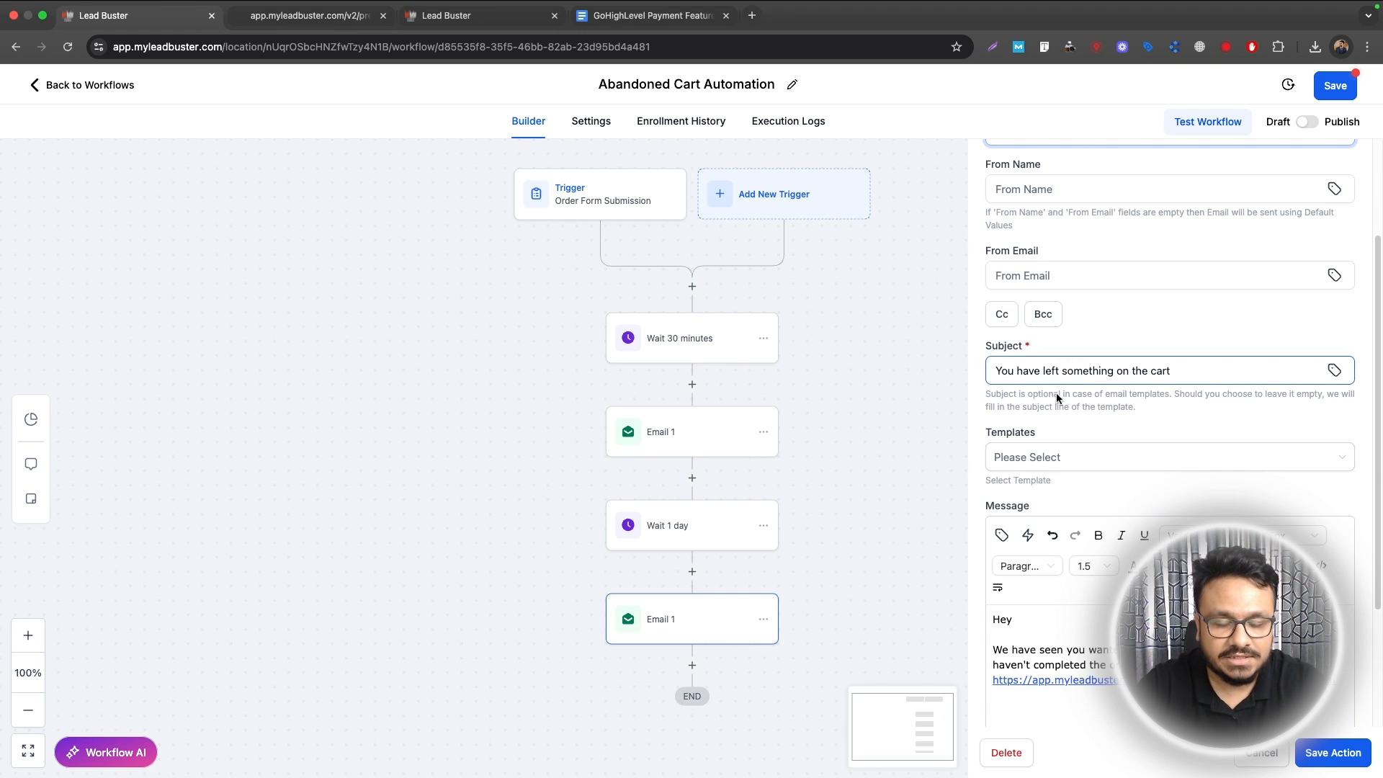
scroll(1056, 505, "down", 3)
left_click(1333, 749)
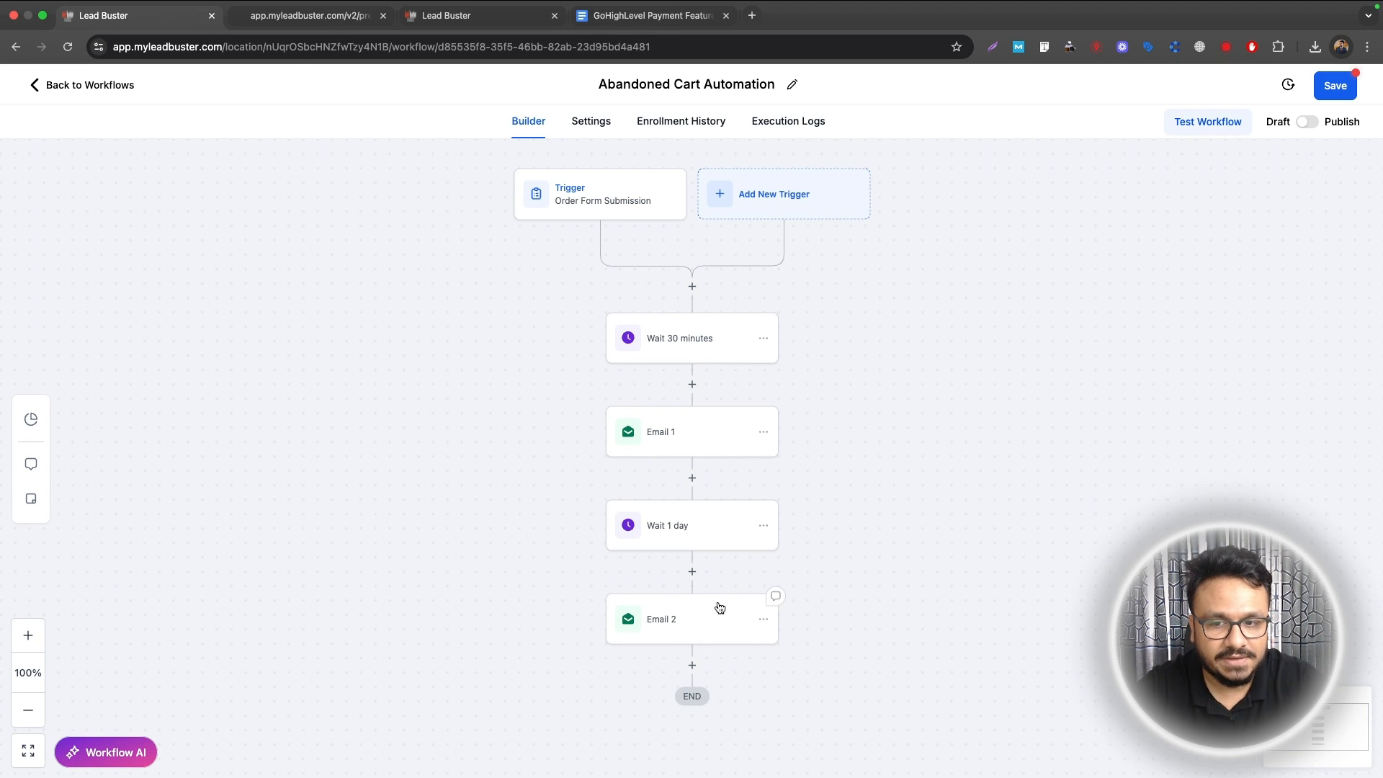
scroll(715, 562, "down", 3)
Step: Copy the steps from Wait 1 day below Email 2 and rename the last email 'Email 3'
left_click(766, 397)
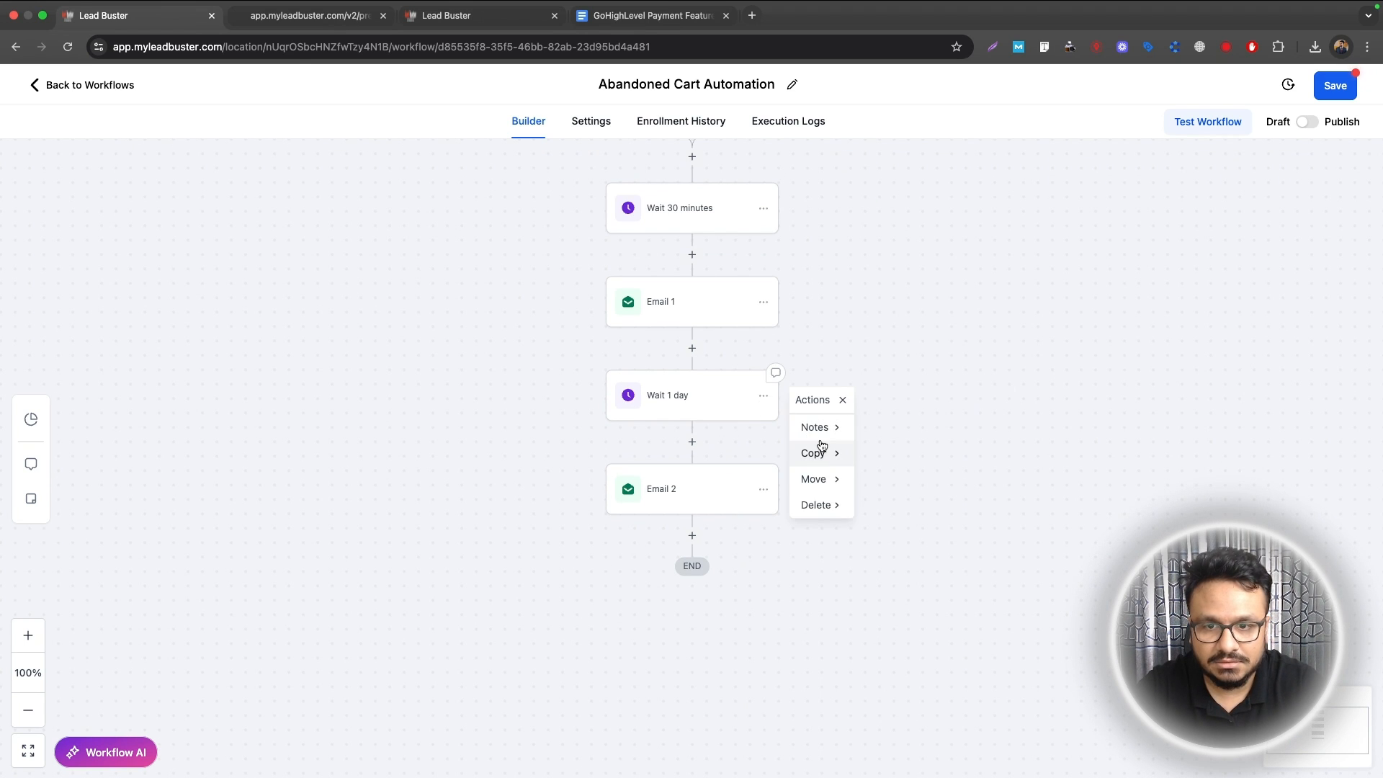
left_click(886, 451)
left_click(705, 535)
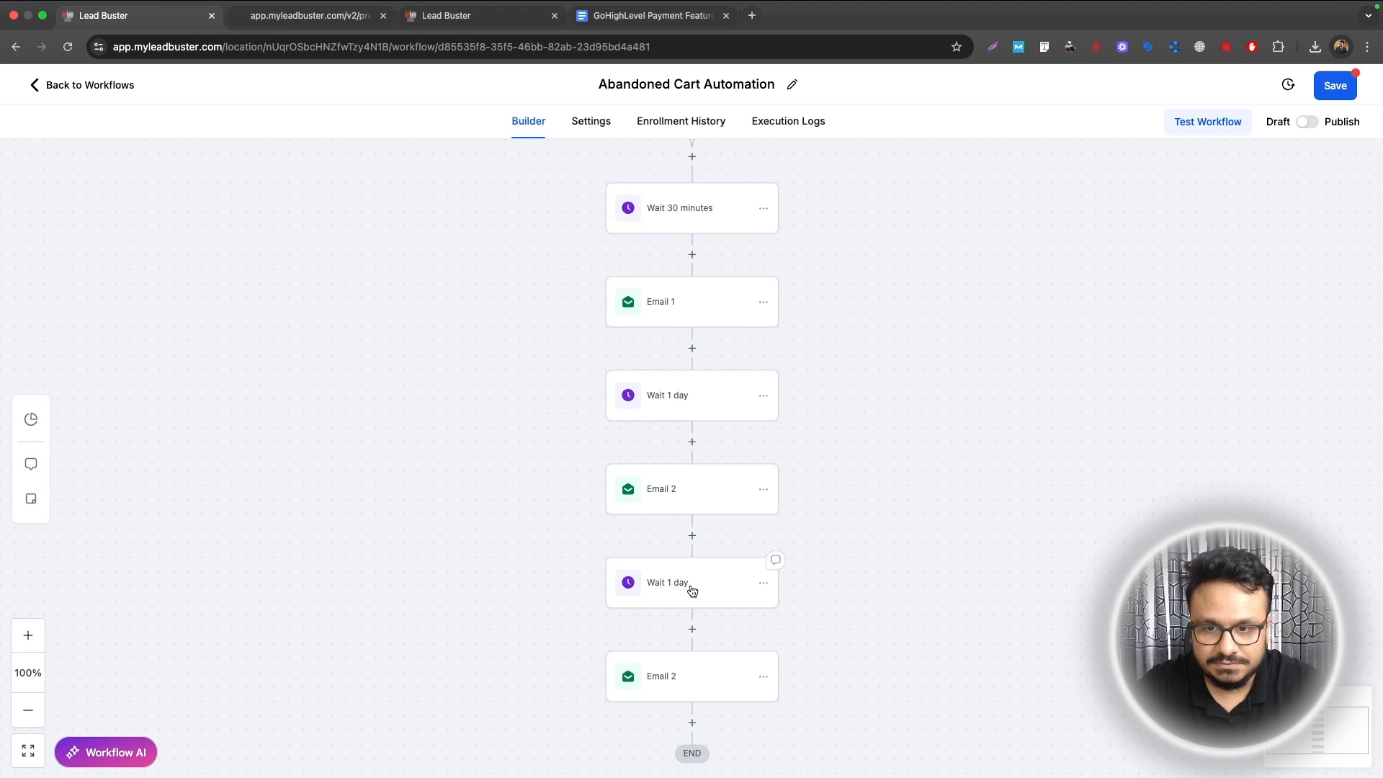
left_click(692, 676)
left_click(1034, 278)
left_click_drag(1034, 278, 1028, 278)
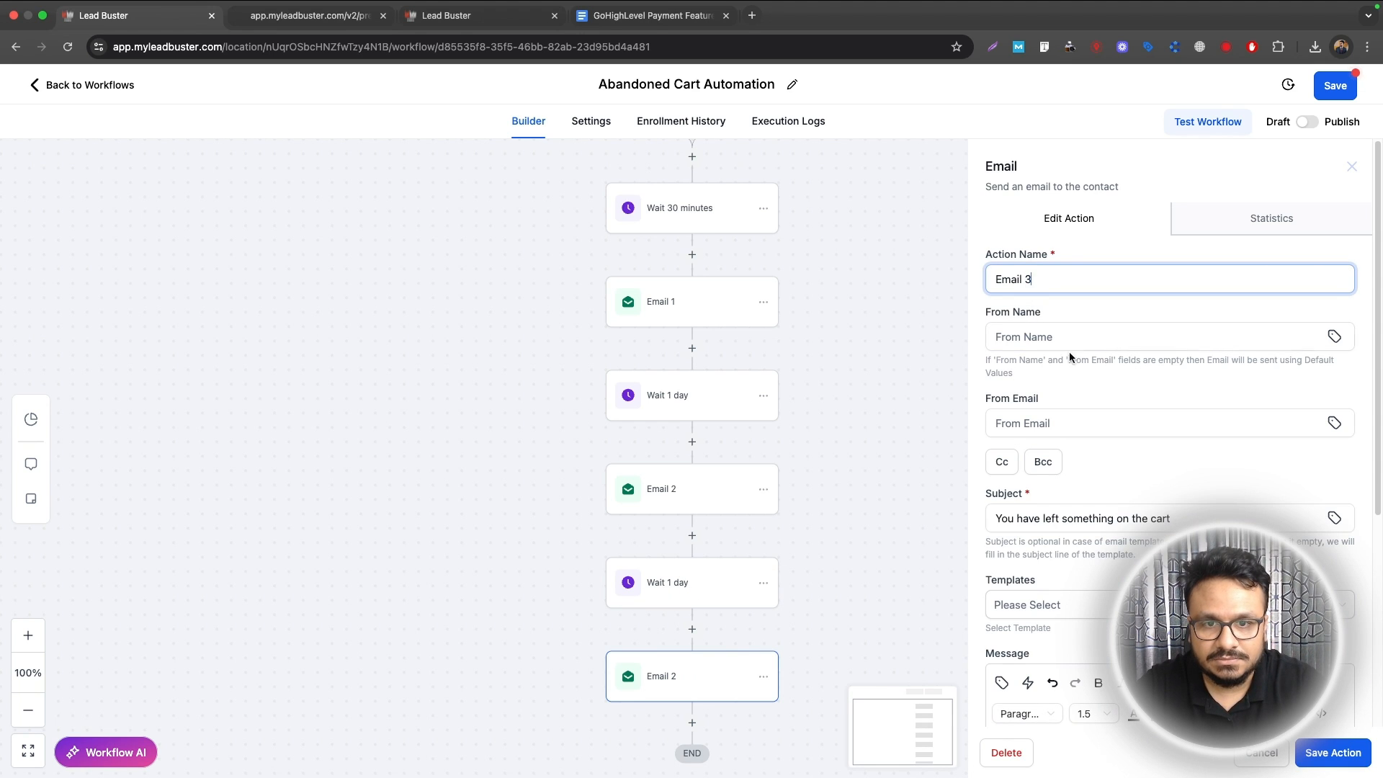
scroll(1134, 334, "down", 3)
scroll(1121, 516, "down", 2)
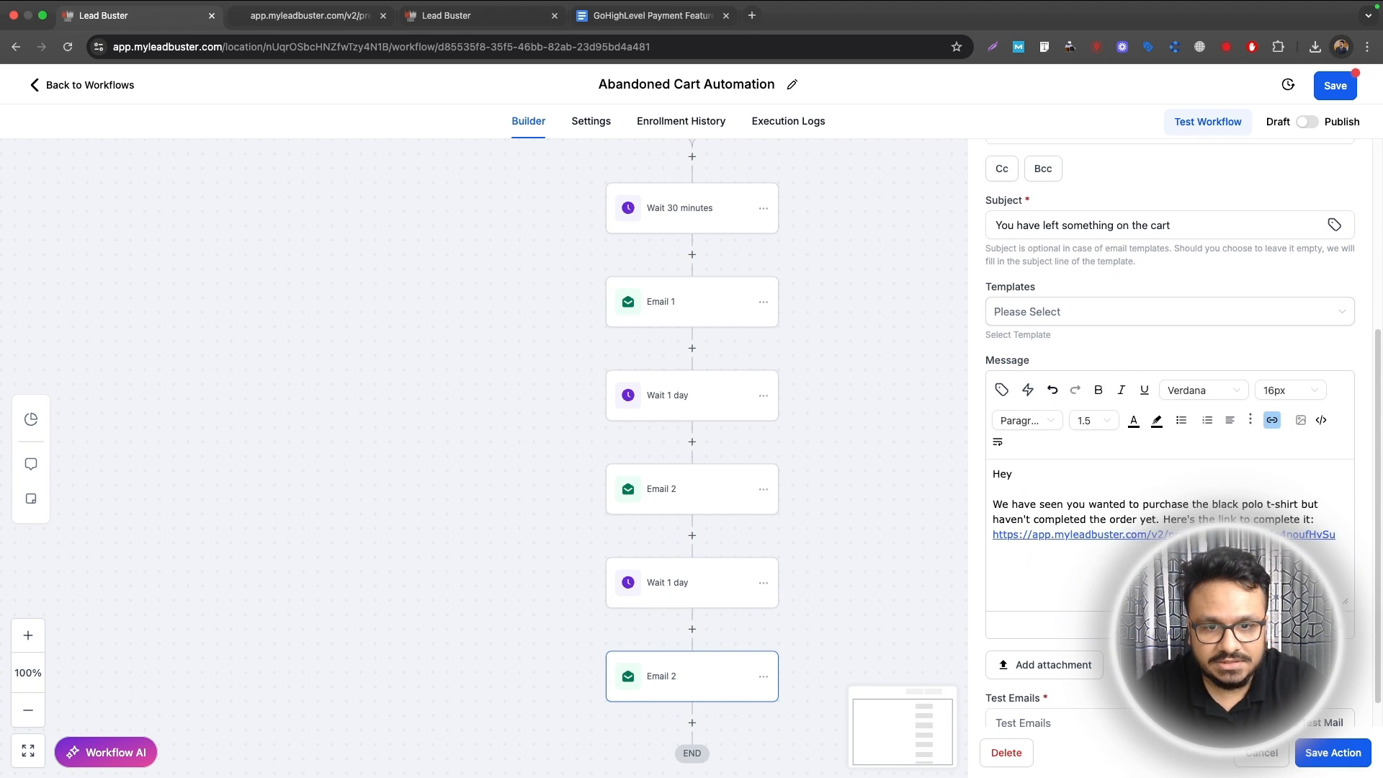
left_click(1333, 752)
Step: Save the Abandoned Cart Automation workflow and go back to the workflow list
left_click(1334, 85)
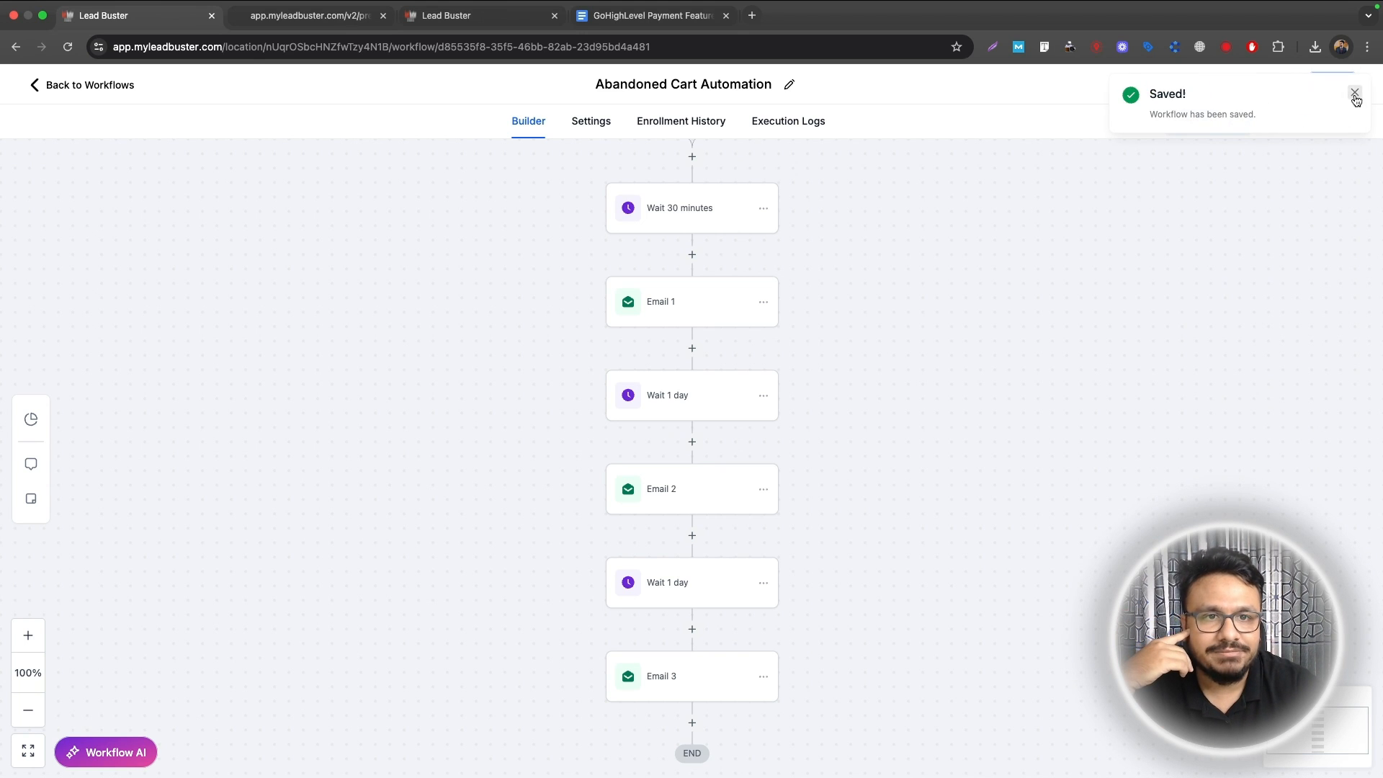
left_click(1357, 95)
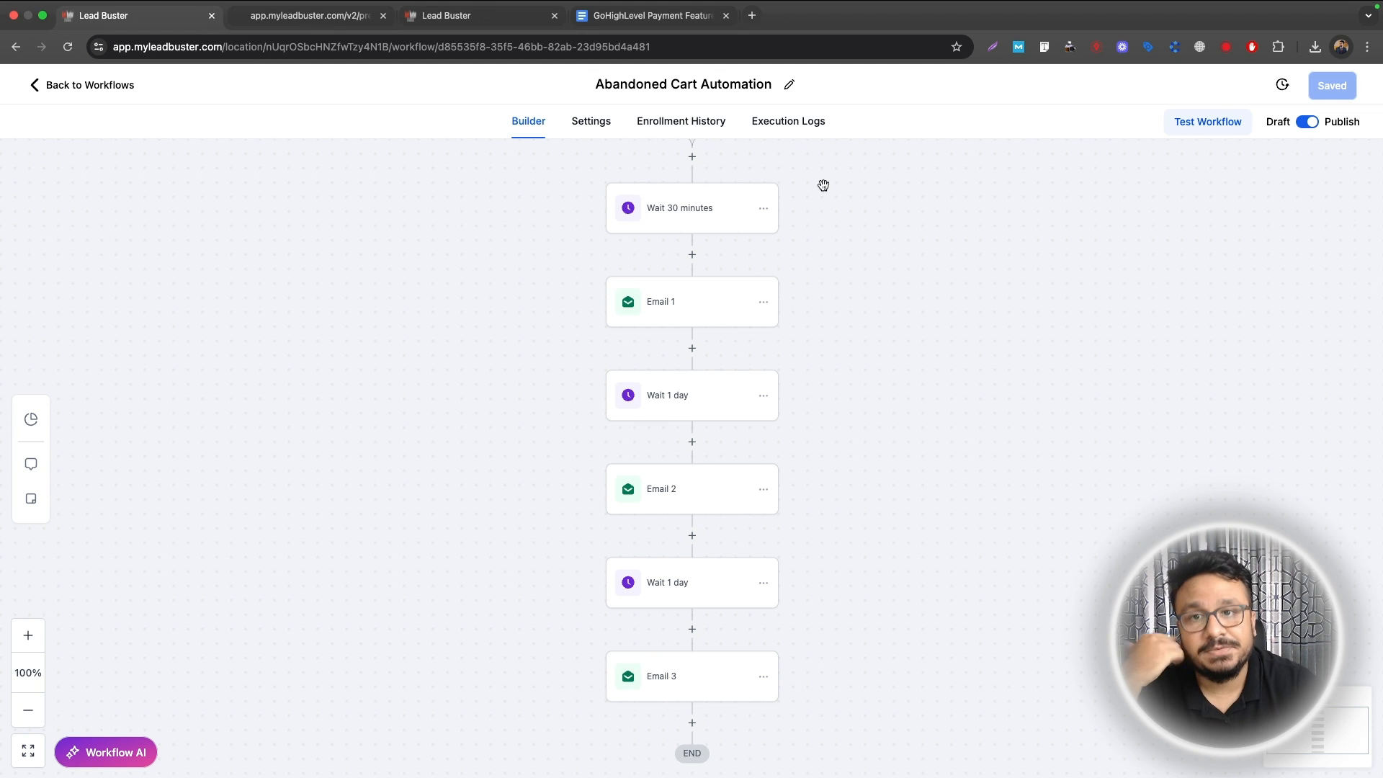
left_click(303, 17)
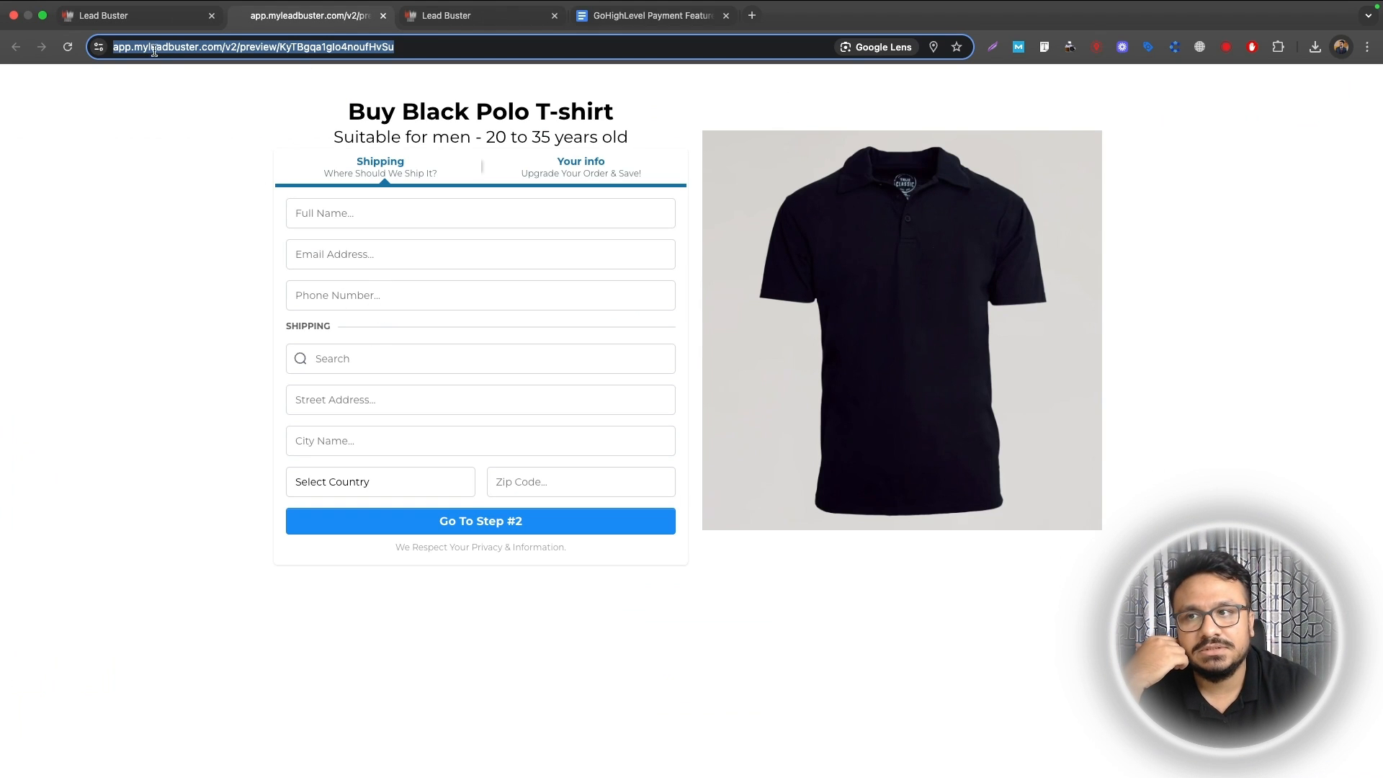
left_click(158, 17)
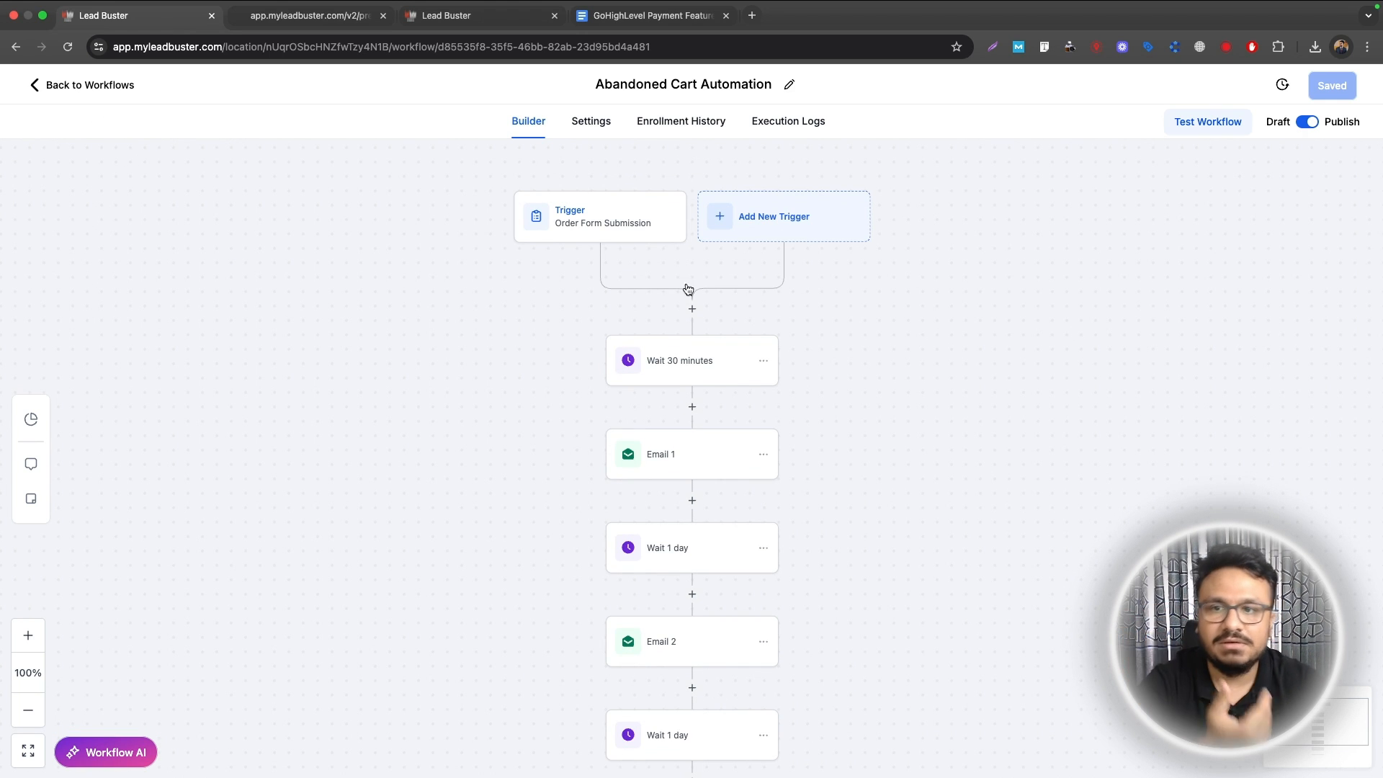
scroll(688, 289, "down", 1)
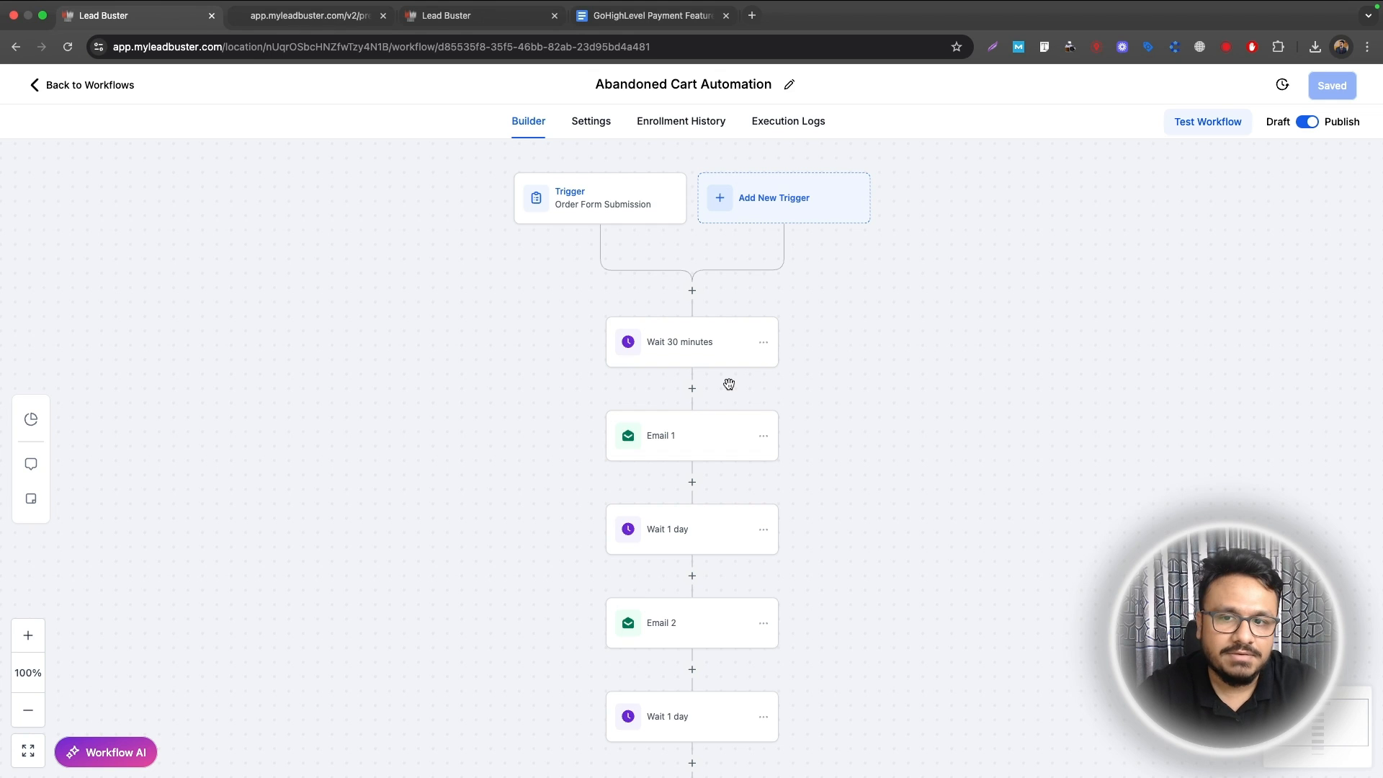
left_click(59, 95)
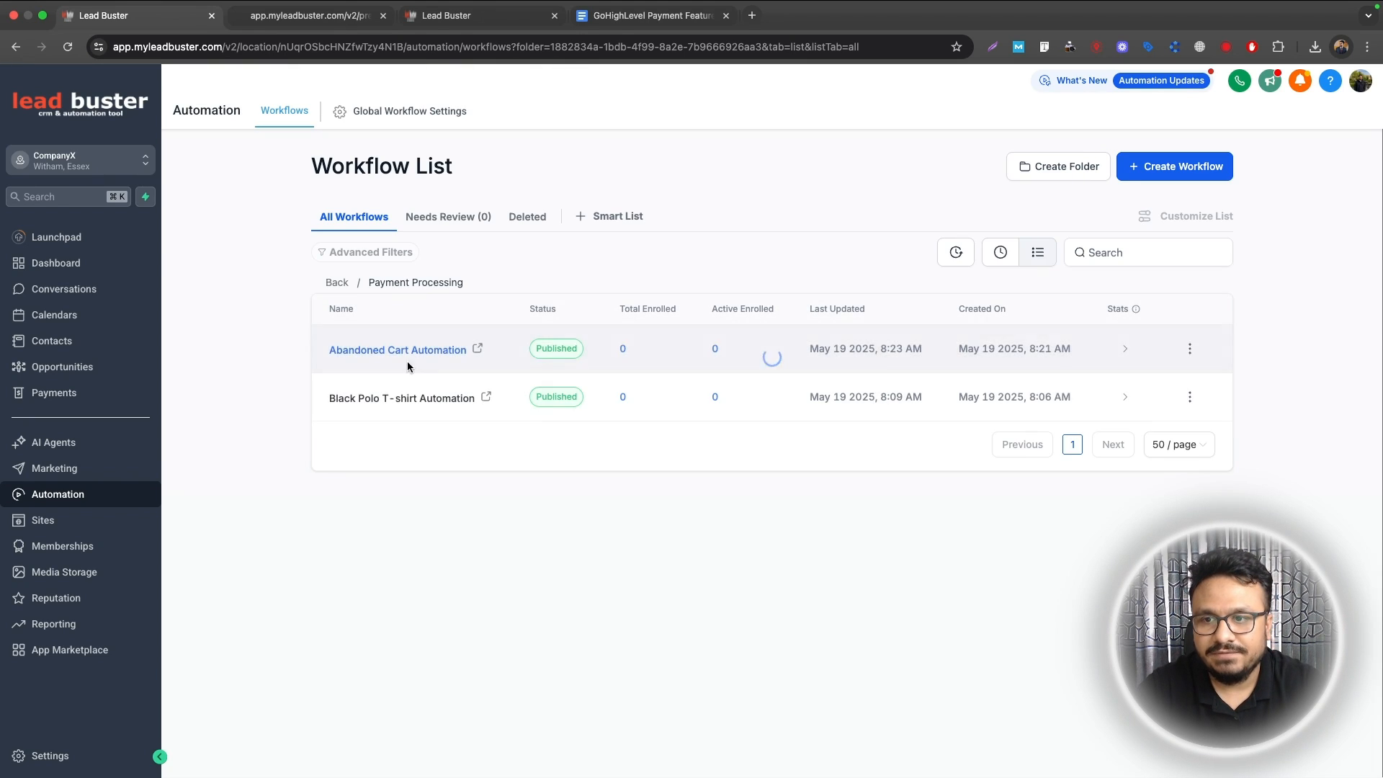
Step: In Black Polo T-shirt Automation, insert a Remove from Workflow step targeting Abandoned Cart Automation
left_click(399, 401)
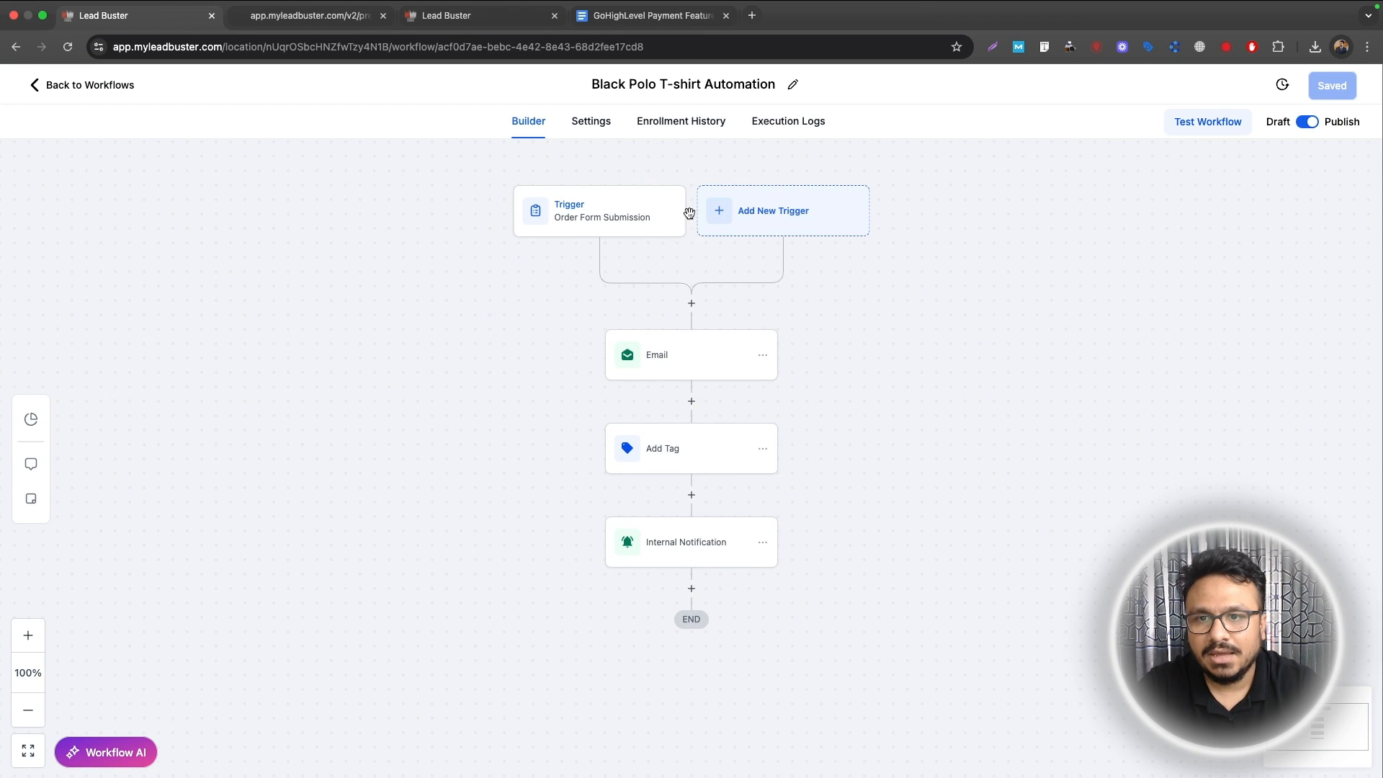
left_click(691, 303)
type("remove")
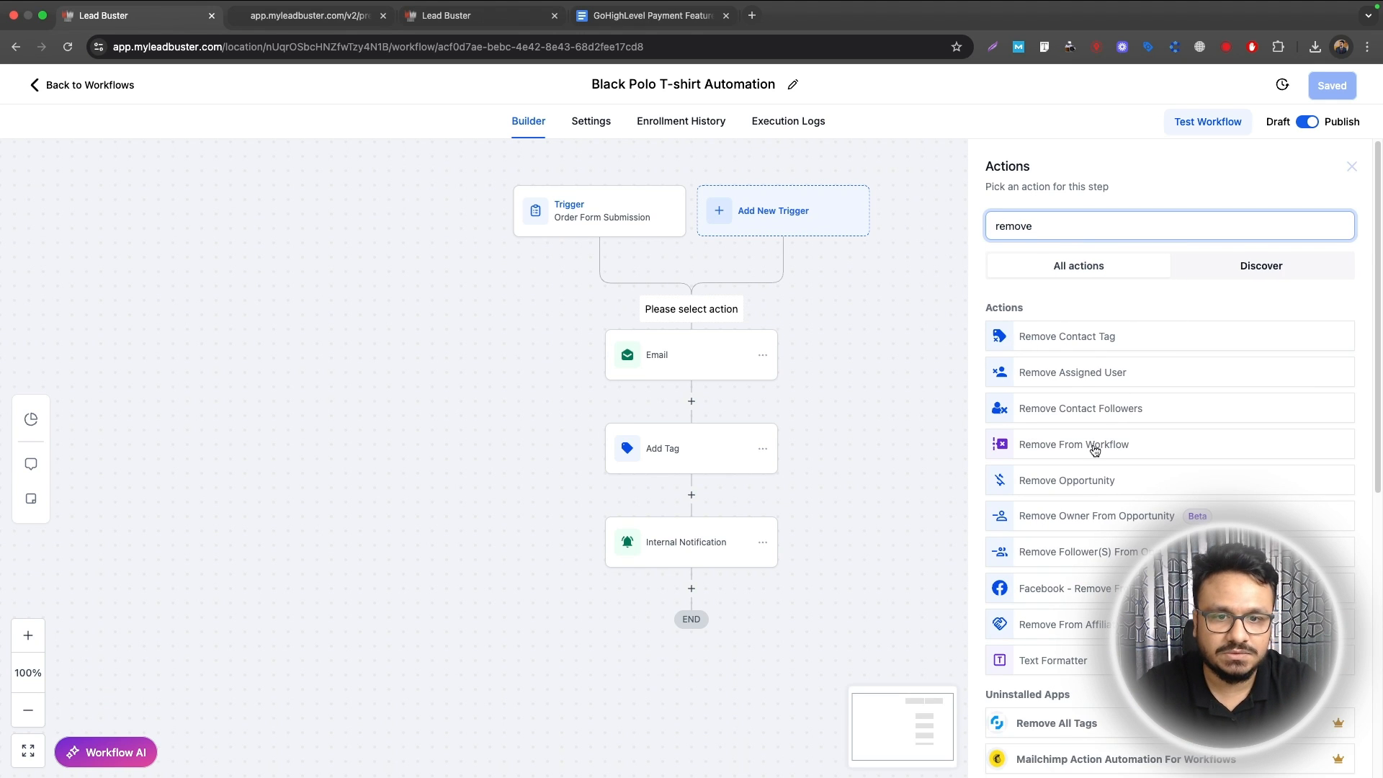
left_click(1093, 443)
left_click(1042, 326)
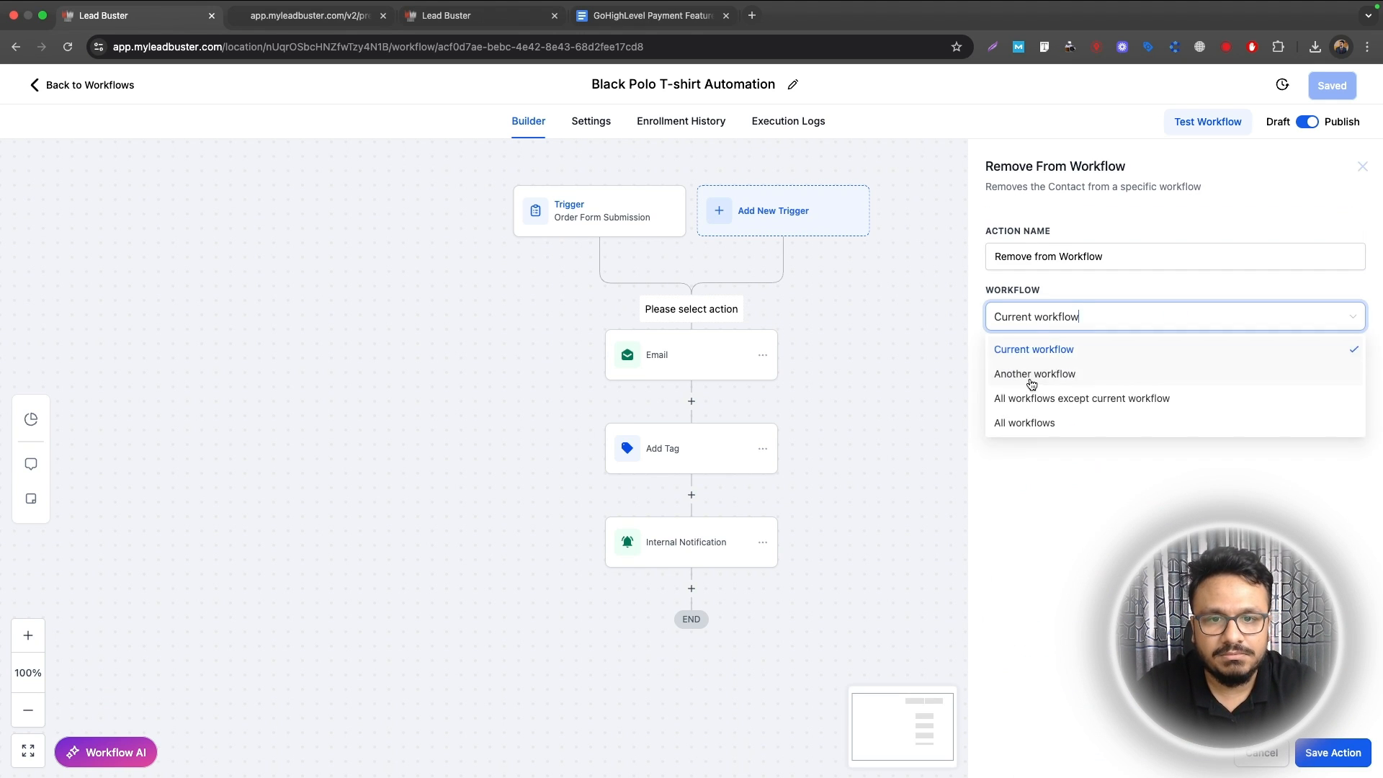
left_click(1034, 375)
left_click(1035, 360)
left_click(1150, 360)
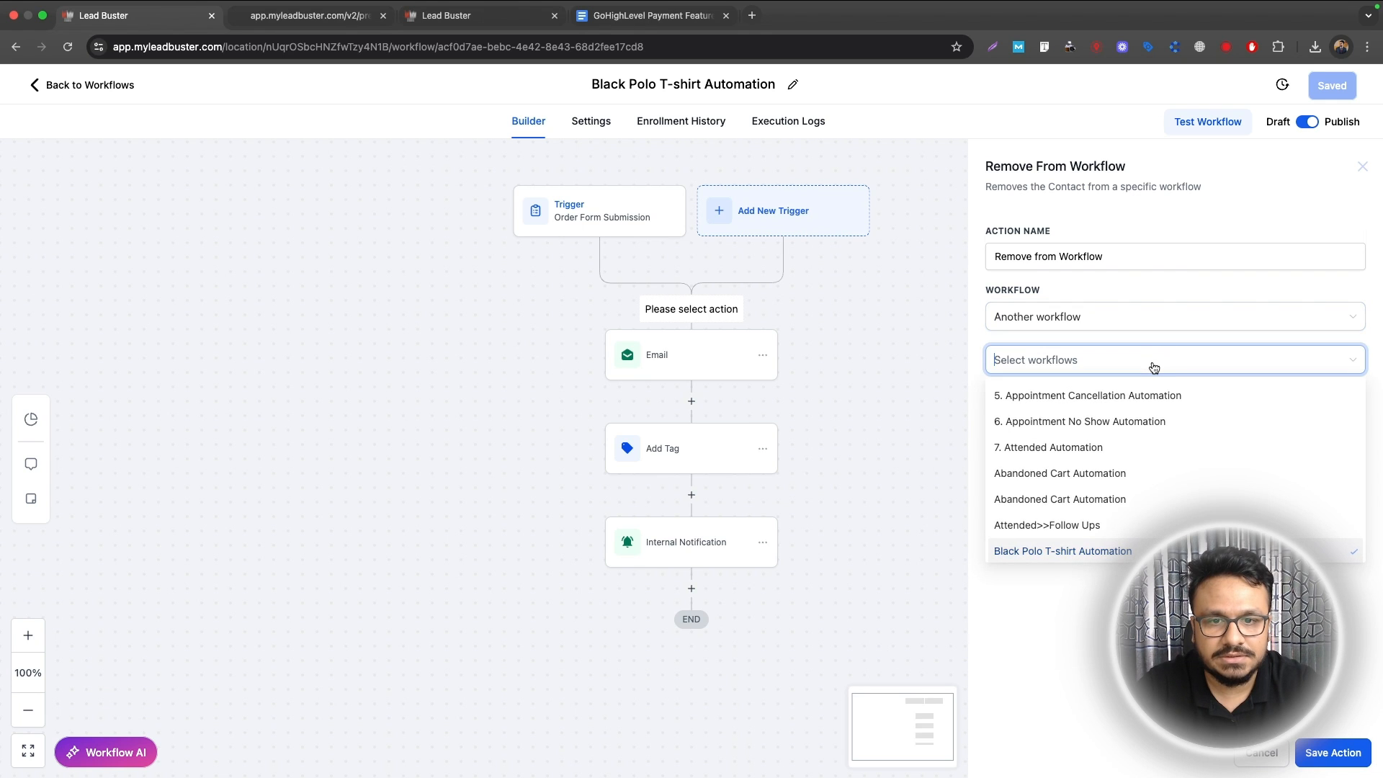
type("ab")
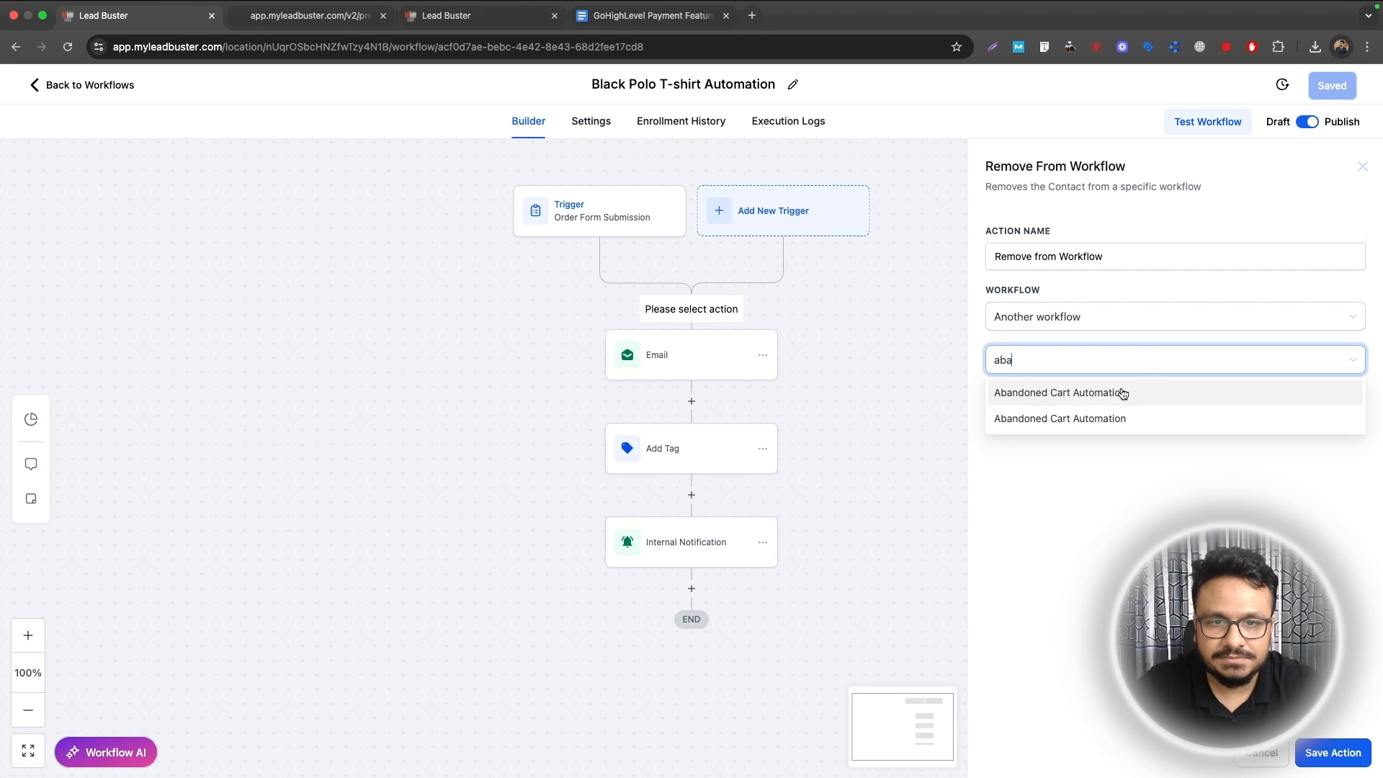
type("a")
left_click(1123, 393)
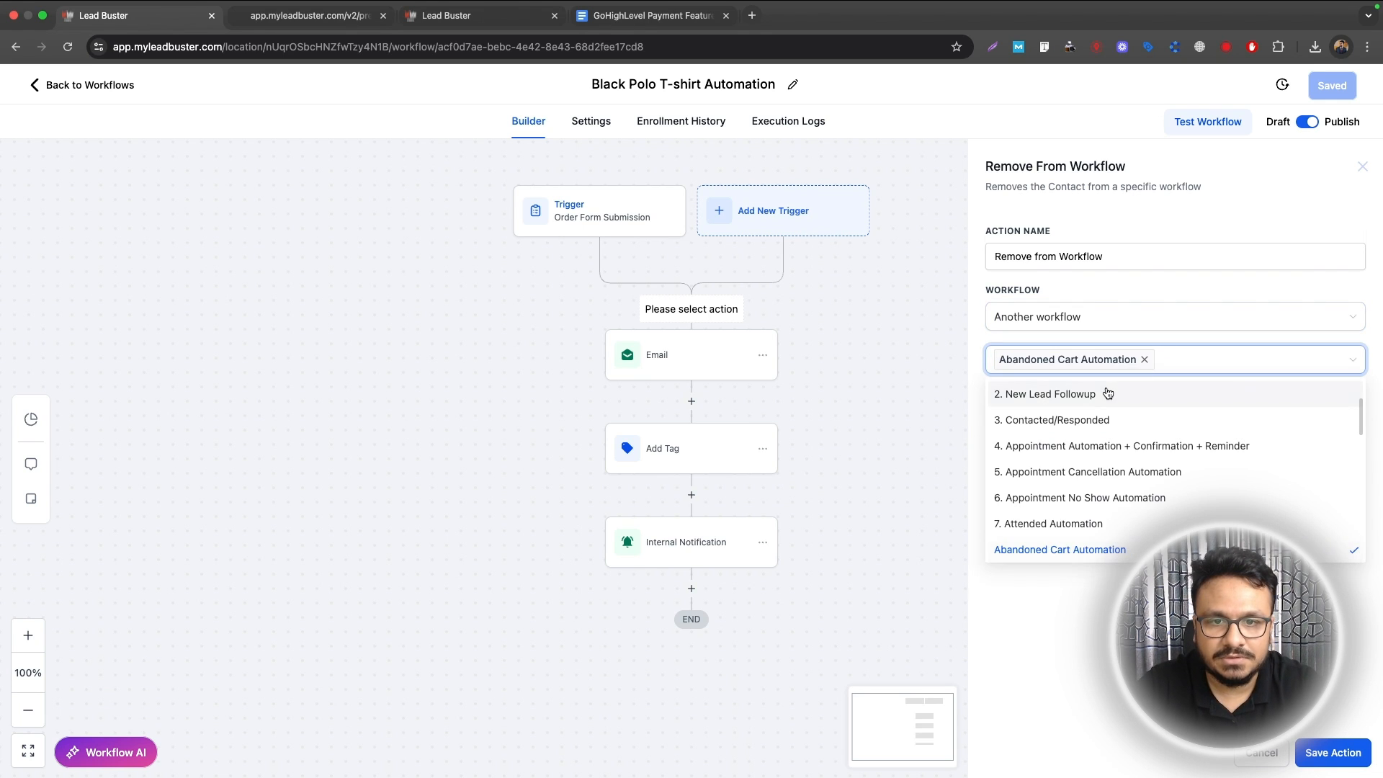
scroll(1063, 549, "down", 1)
left_click(1063, 549)
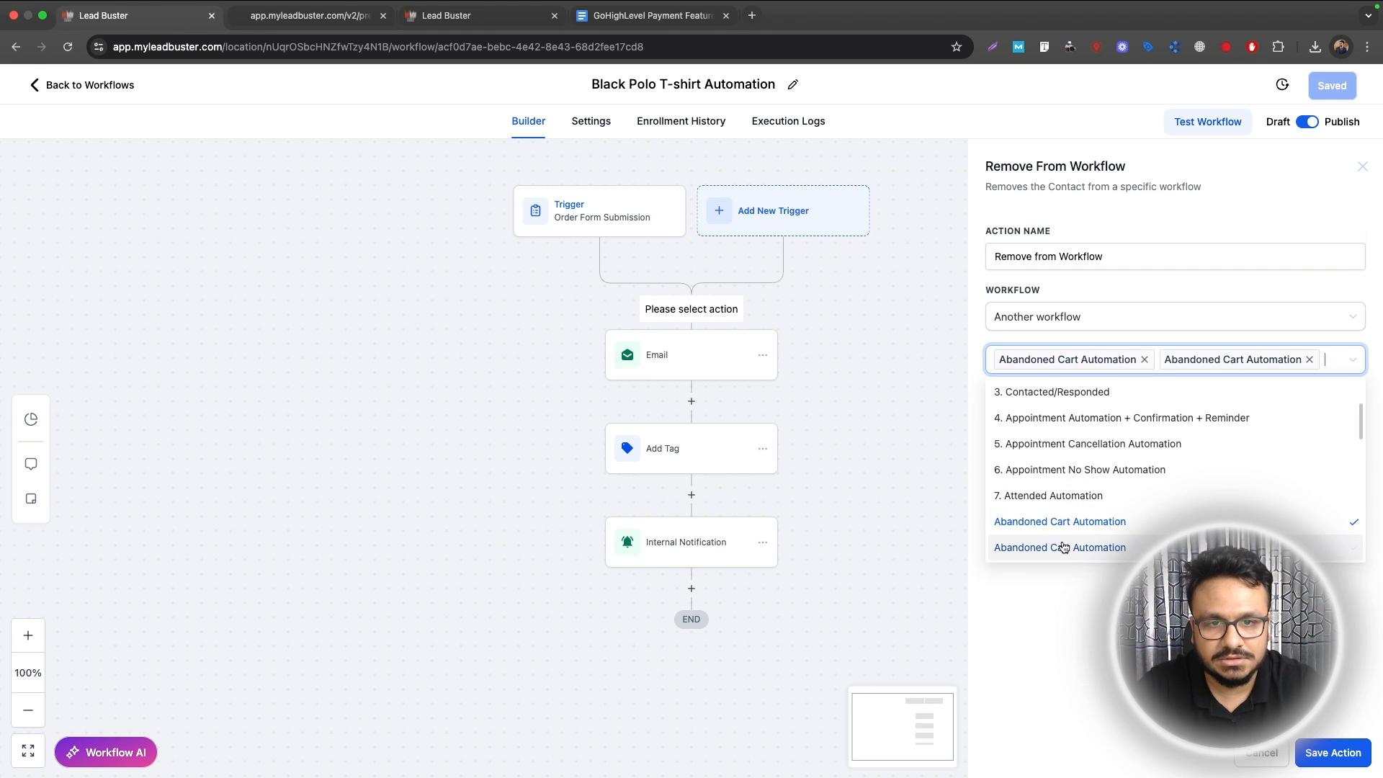
left_click(1331, 754)
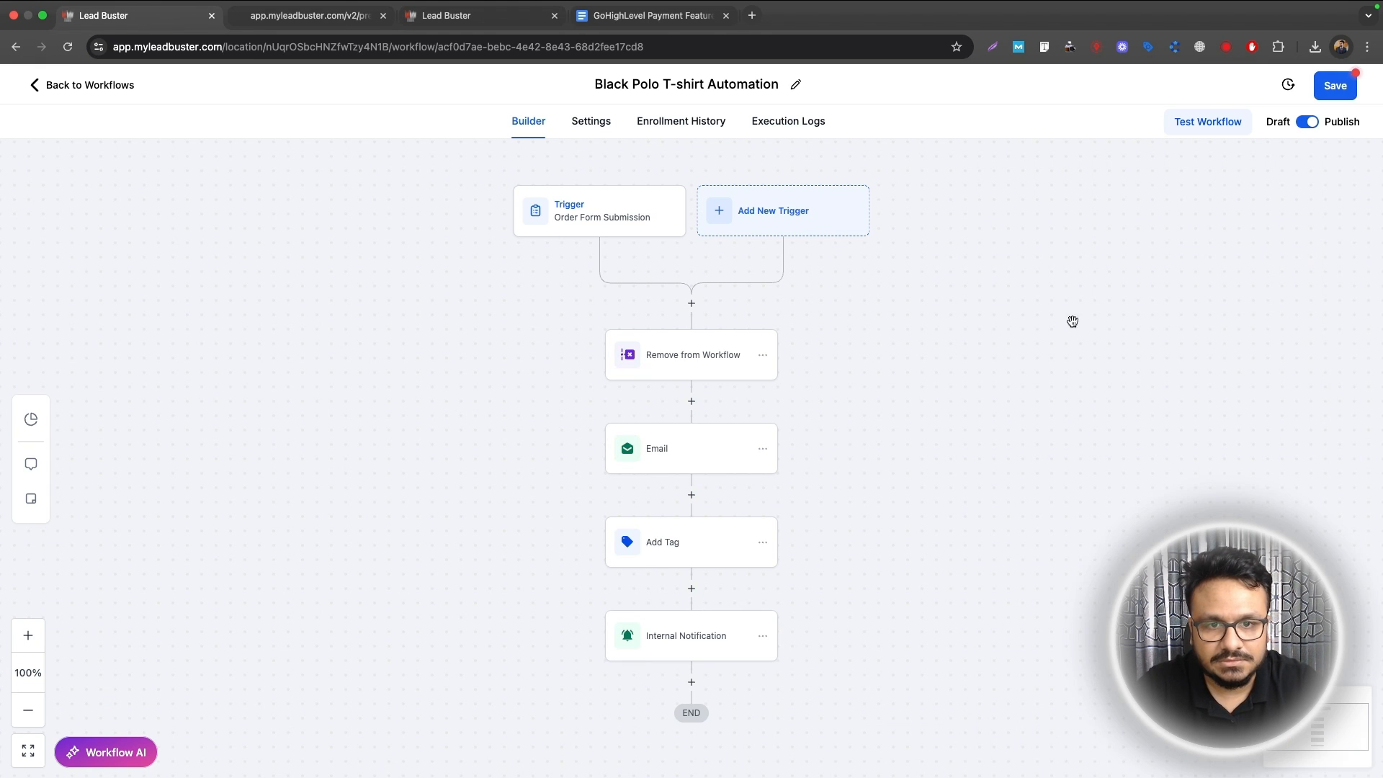
Step: Drop the duplicate Abandoned Cart Automation target and resave the Remove from Workflow step
left_click(674, 634)
left_click(686, 357)
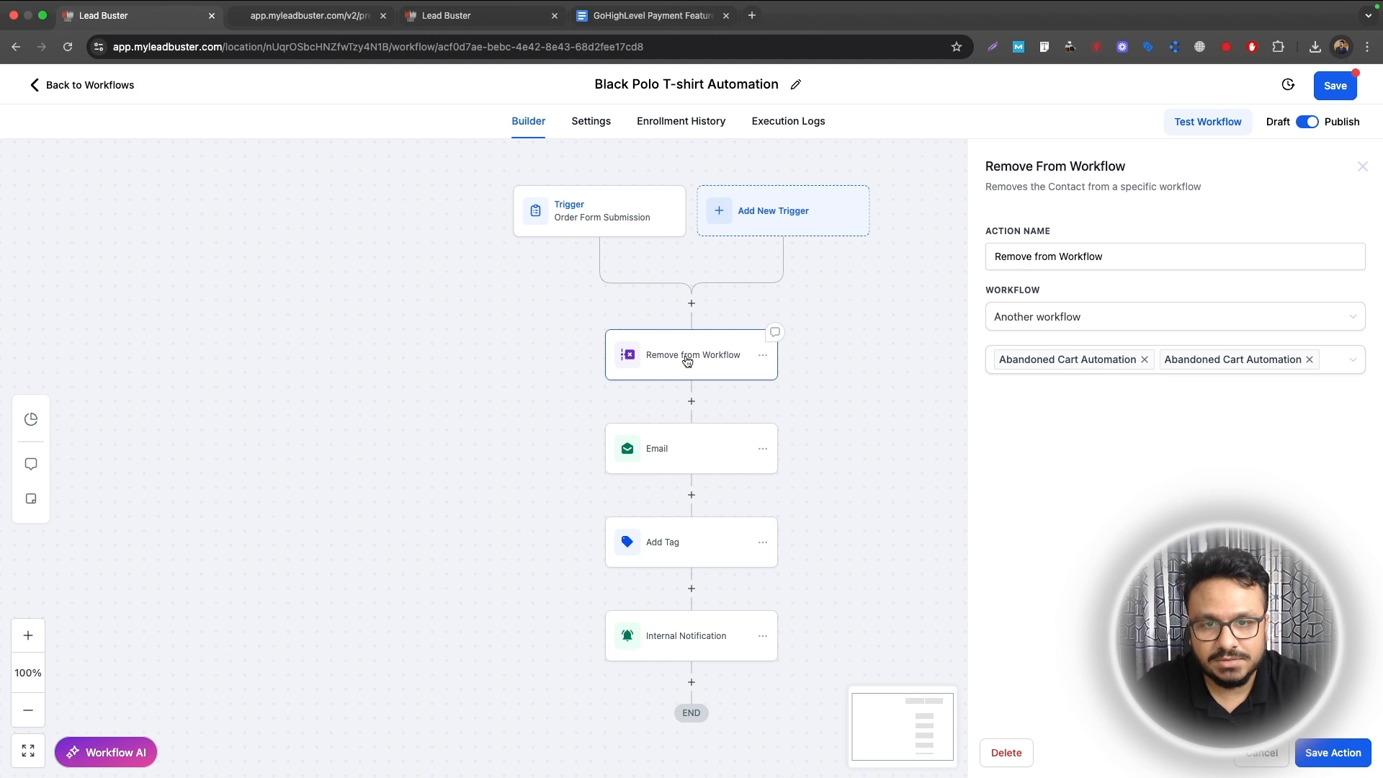
left_click(1145, 359)
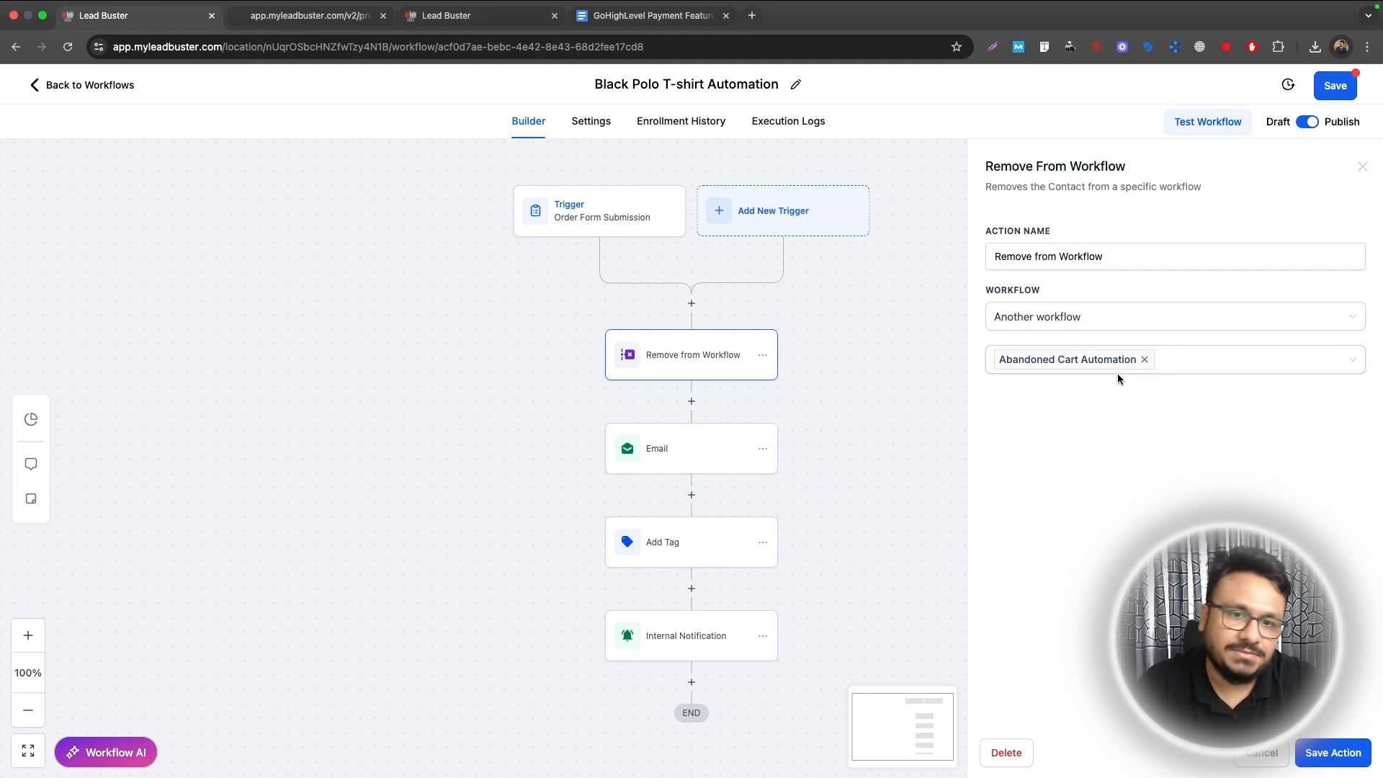
left_click(1329, 752)
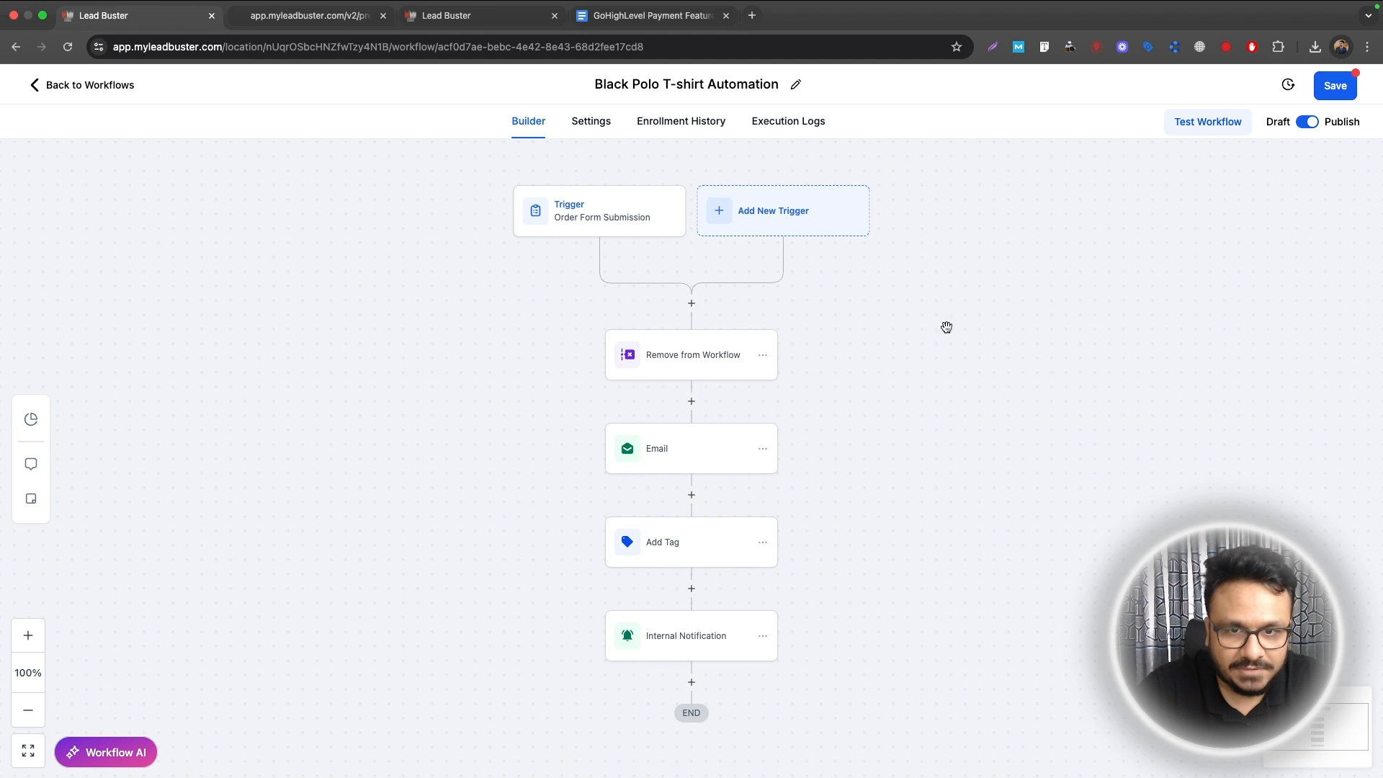
left_click(648, 355)
left_click(1333, 754)
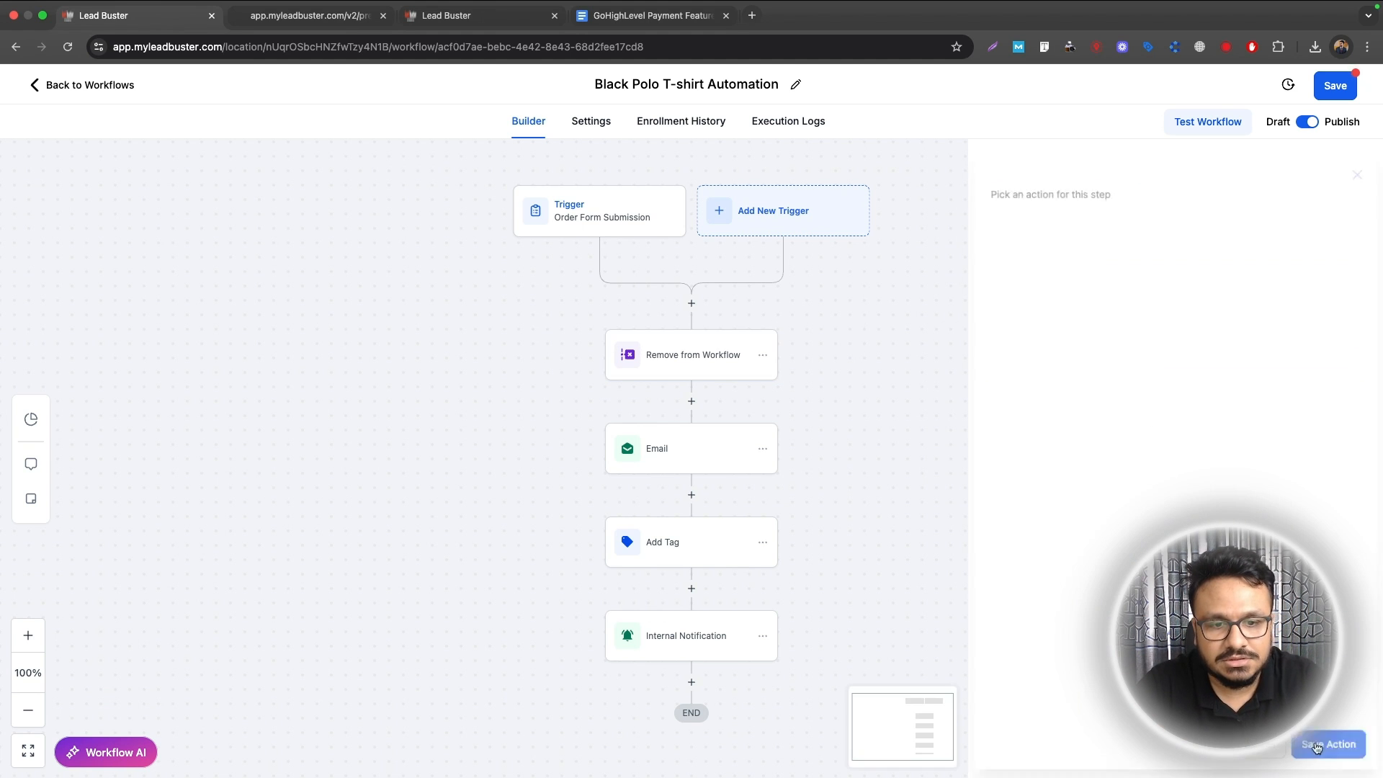
Step: Save the workflow and review the trigger's filters
left_click(1341, 81)
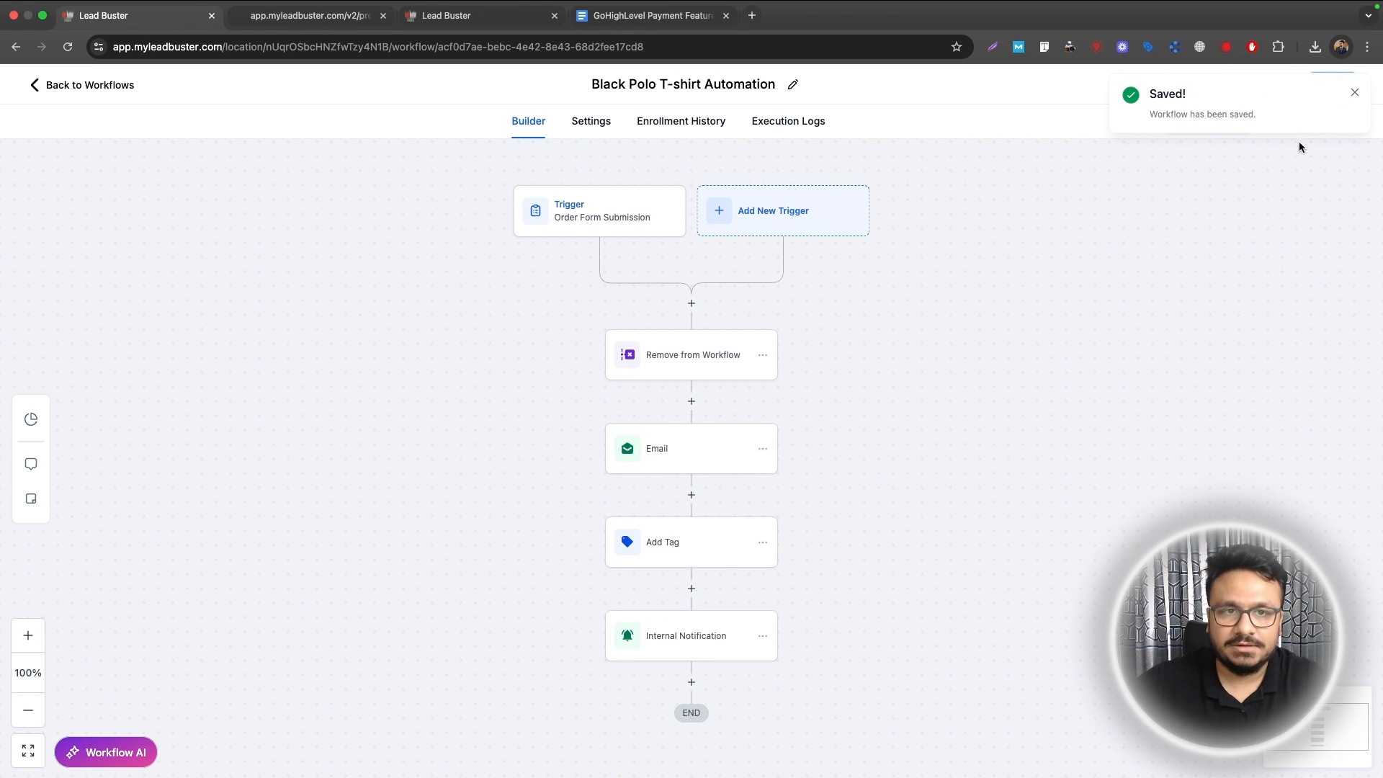
left_click(1355, 93)
left_click(569, 222)
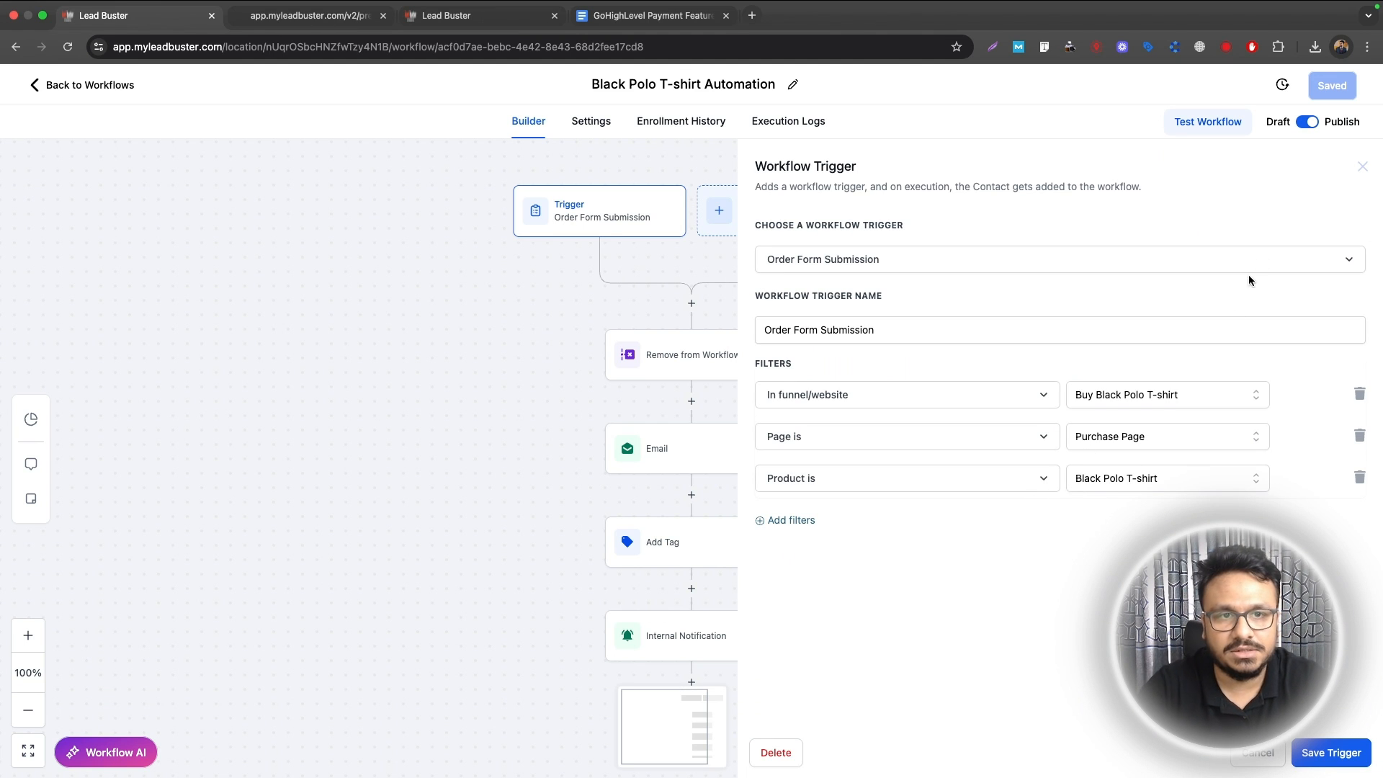
left_click(1362, 167)
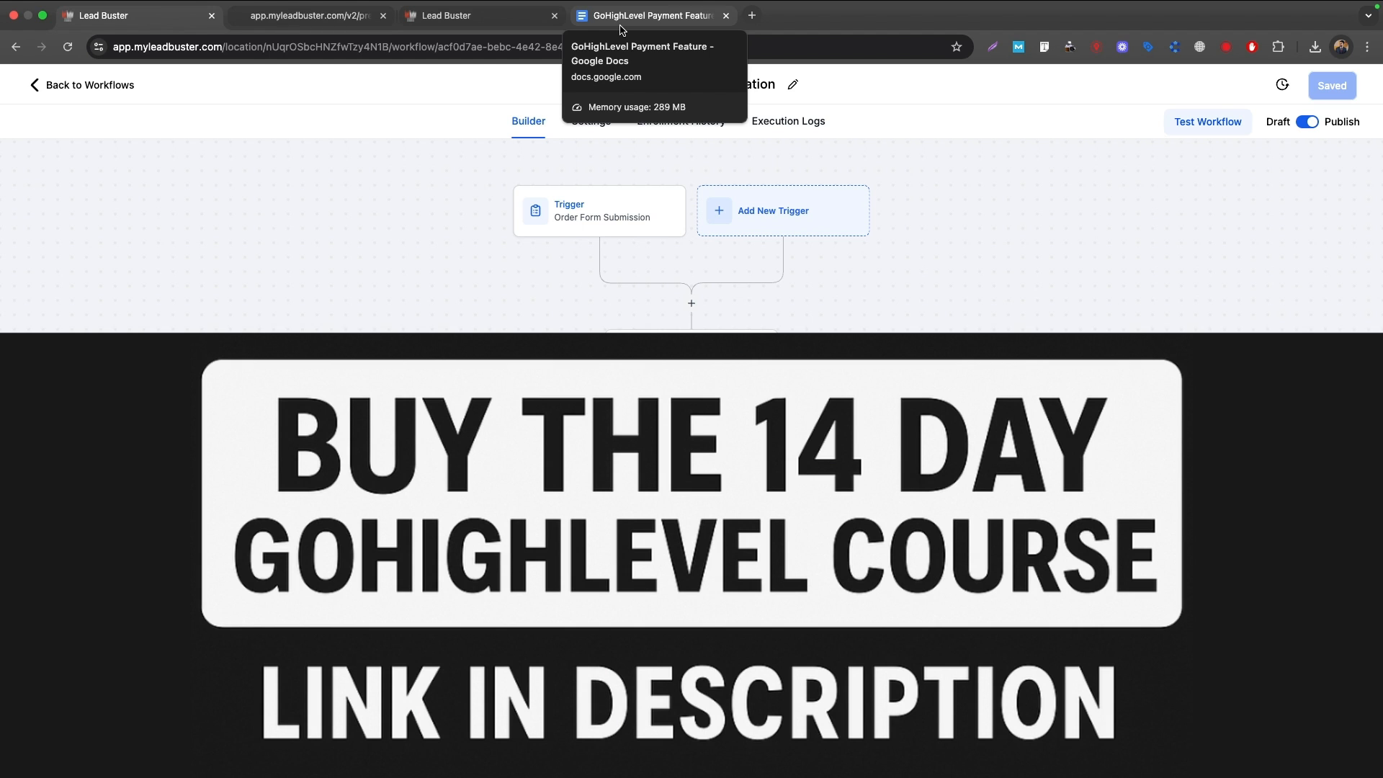
Step: Highlight the 'Manage subscriptions' line in the Google Docs outline, then return to the Lead Buster workflow list
left_click(621, 25)
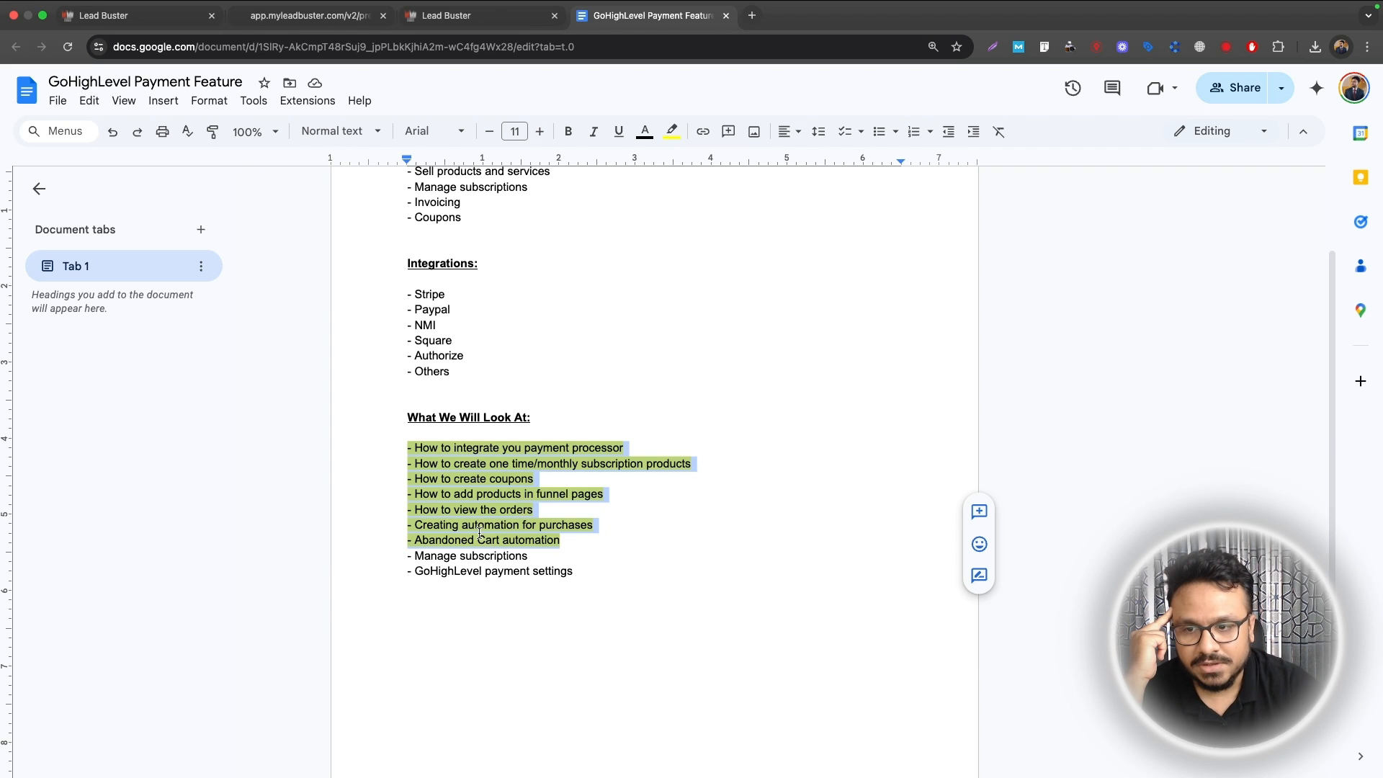
left_click(469, 556)
left_click_drag(554, 554, 394, 553)
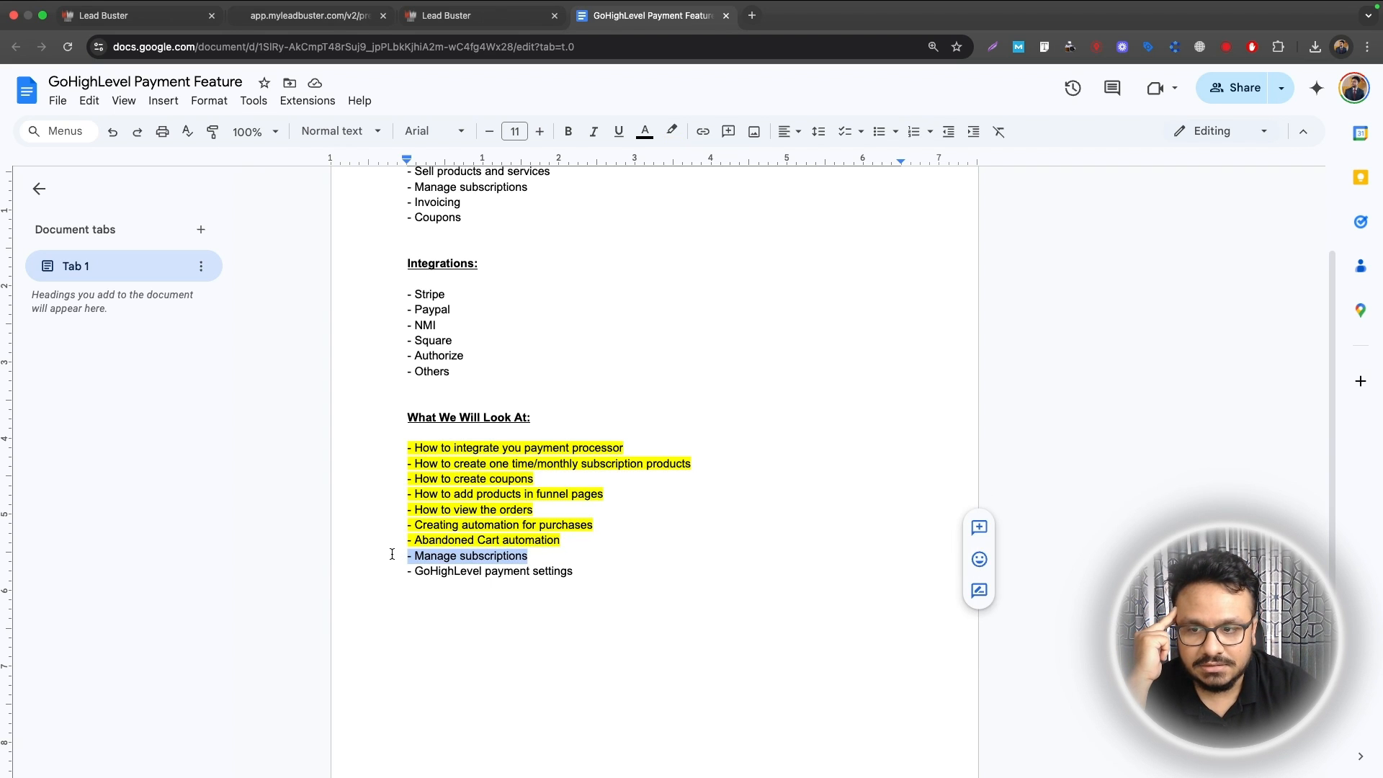
left_click(154, 16)
left_click(129, 87)
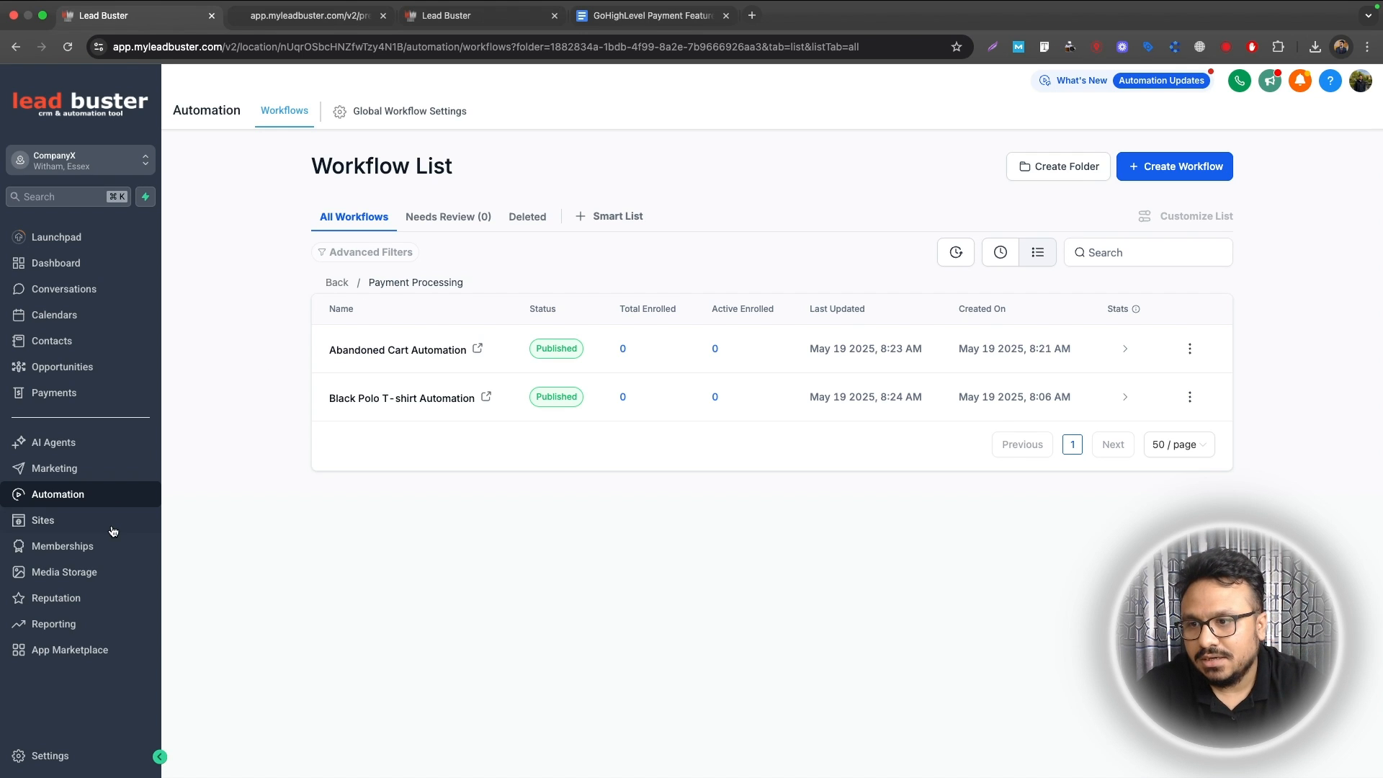
Step: Start a new subscription under Payments > Subscriptions for the customer, billing from May 31, 2025
left_click(54, 392)
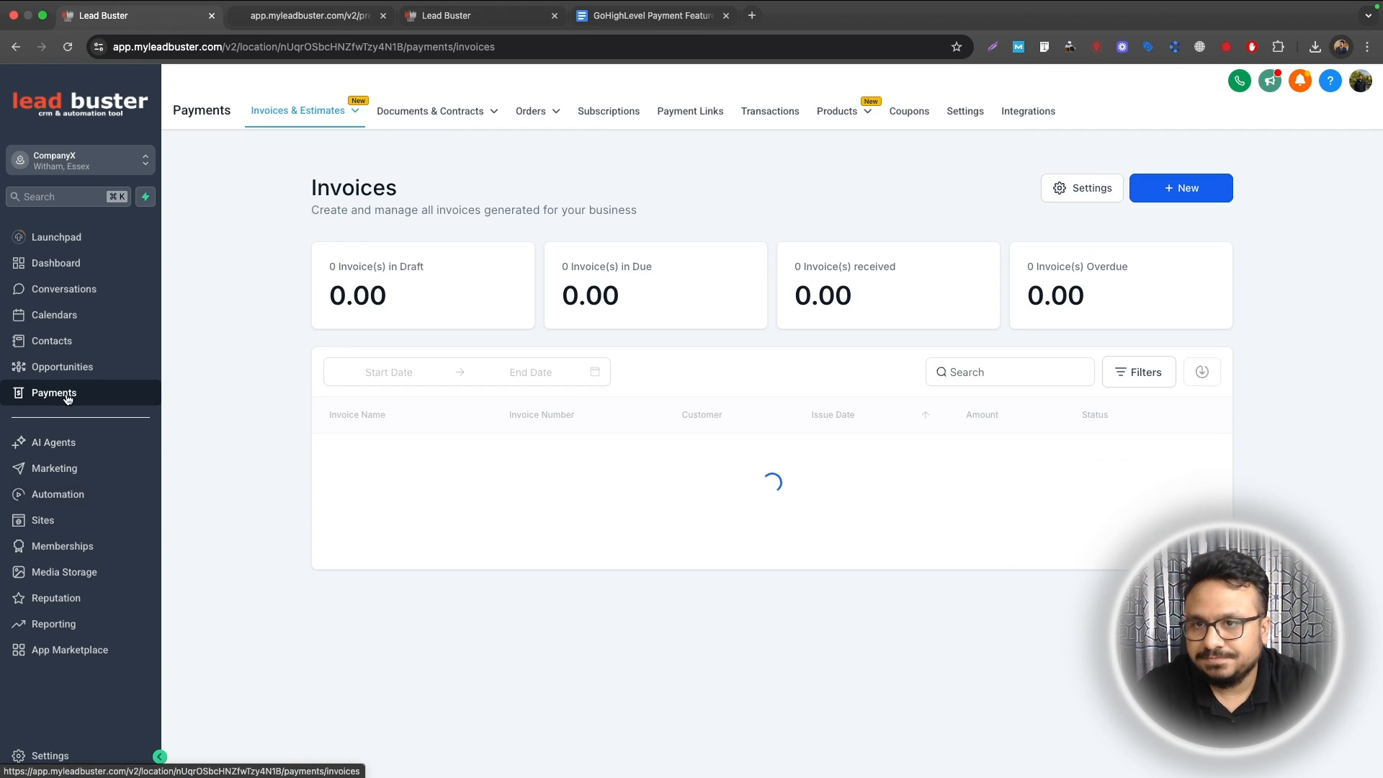
left_click(617, 112)
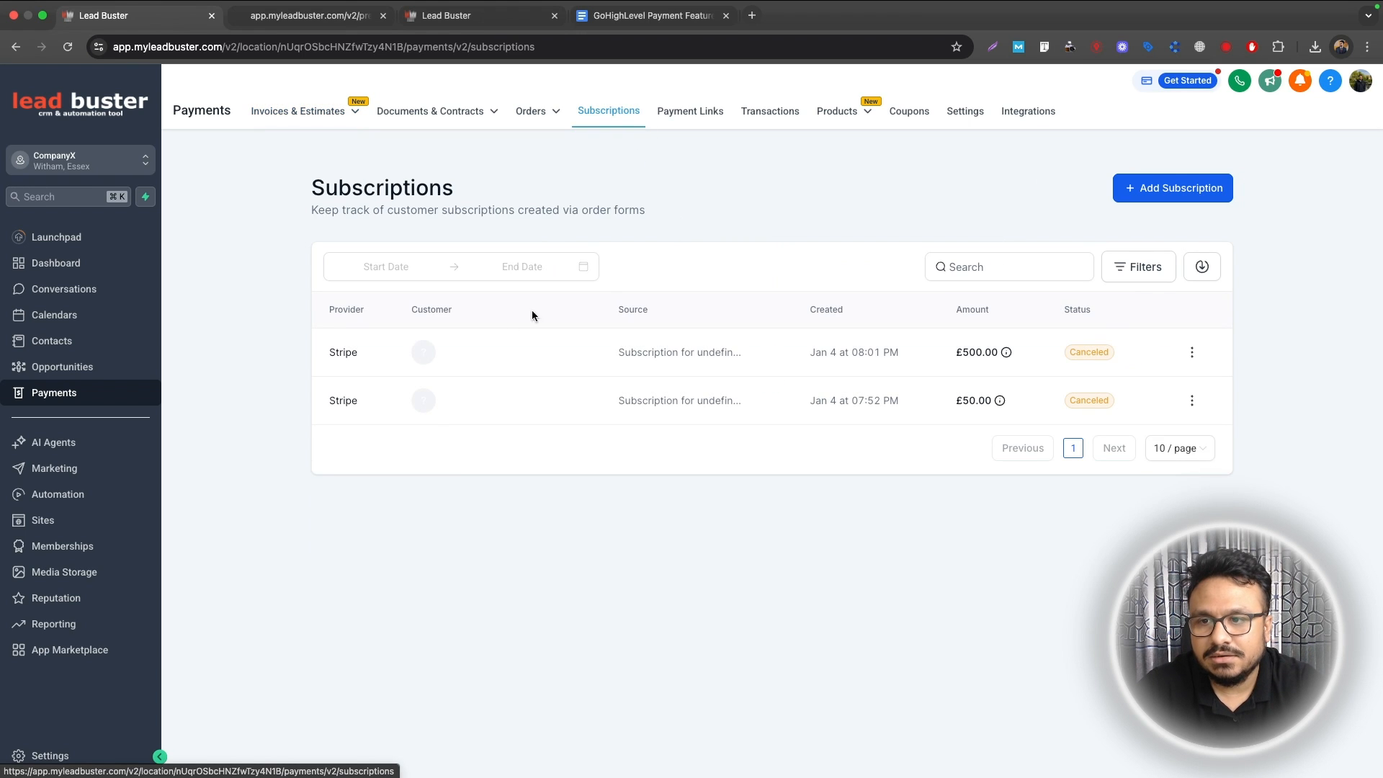
left_click(1218, 188)
left_click(510, 226)
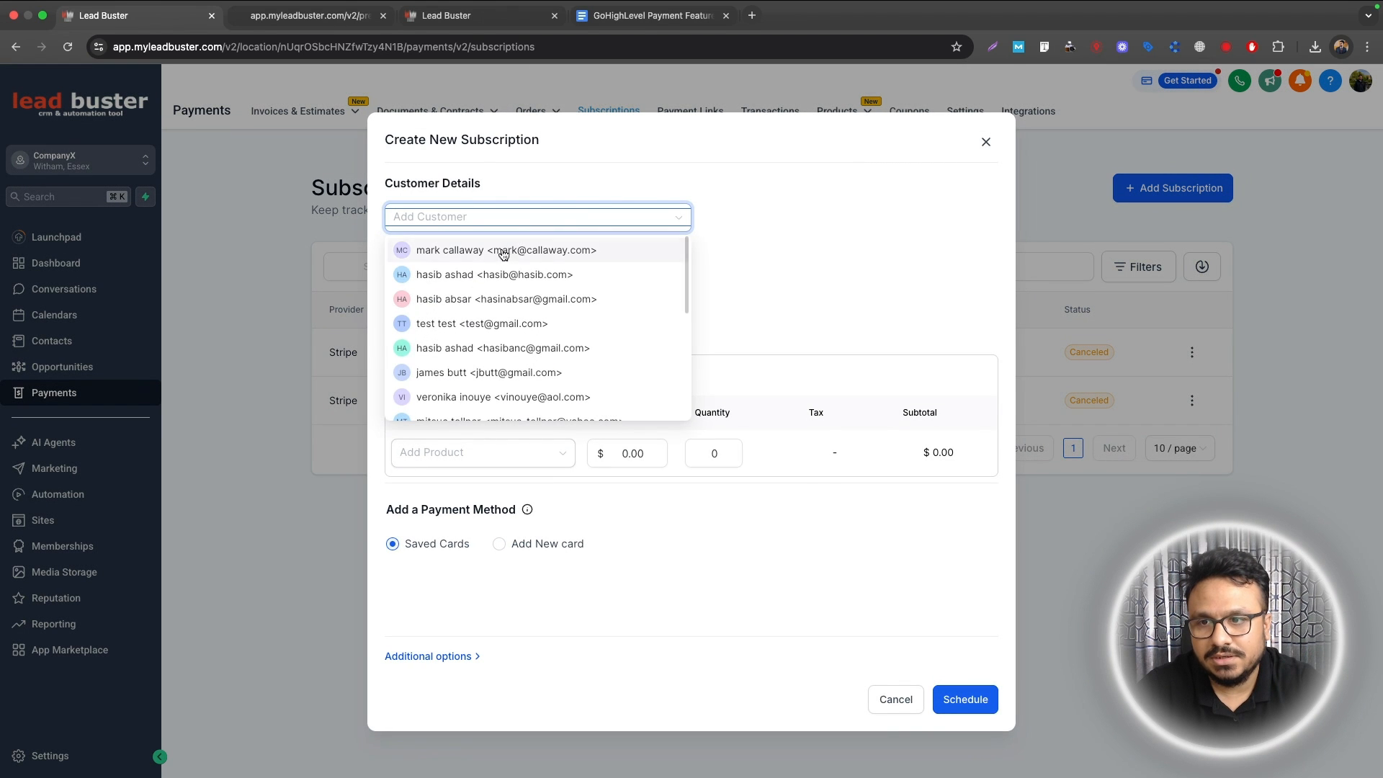
left_click(494, 275)
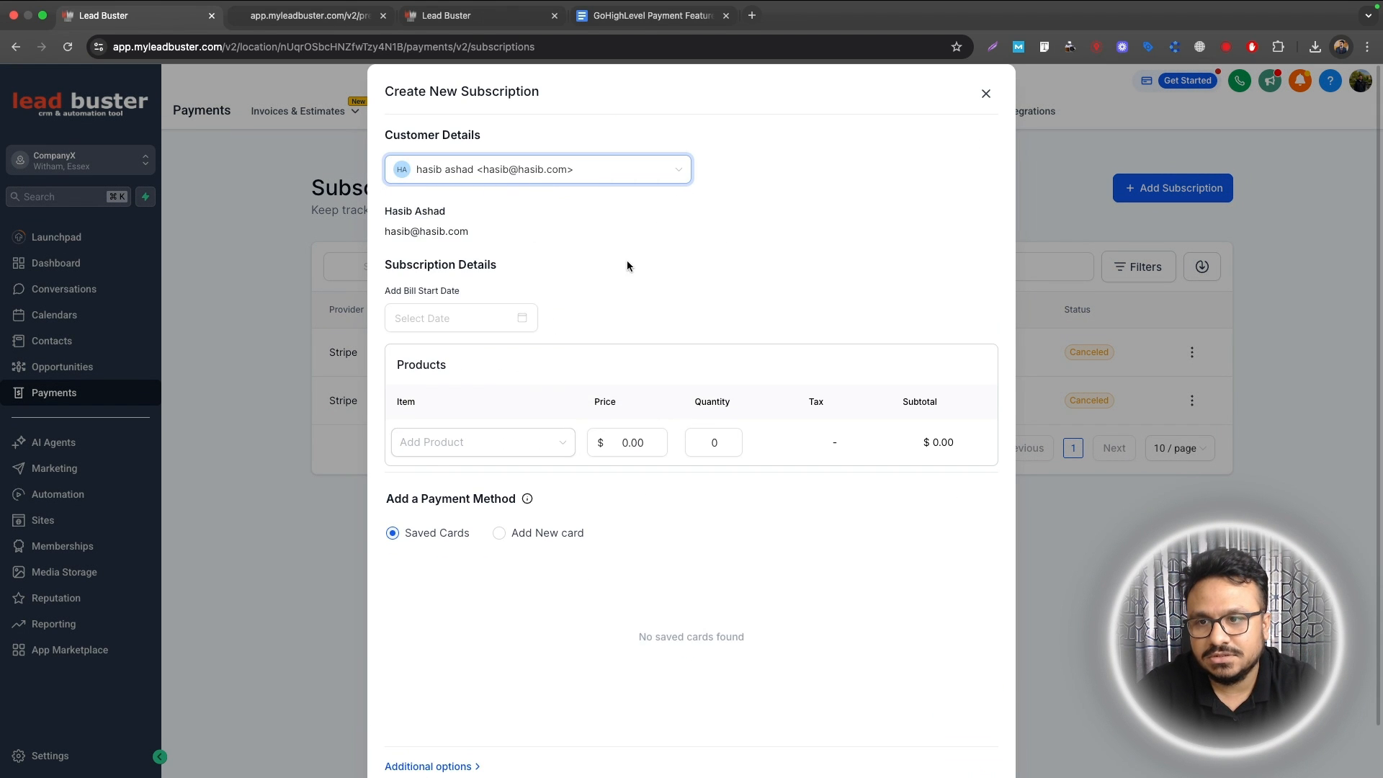
left_click(495, 318)
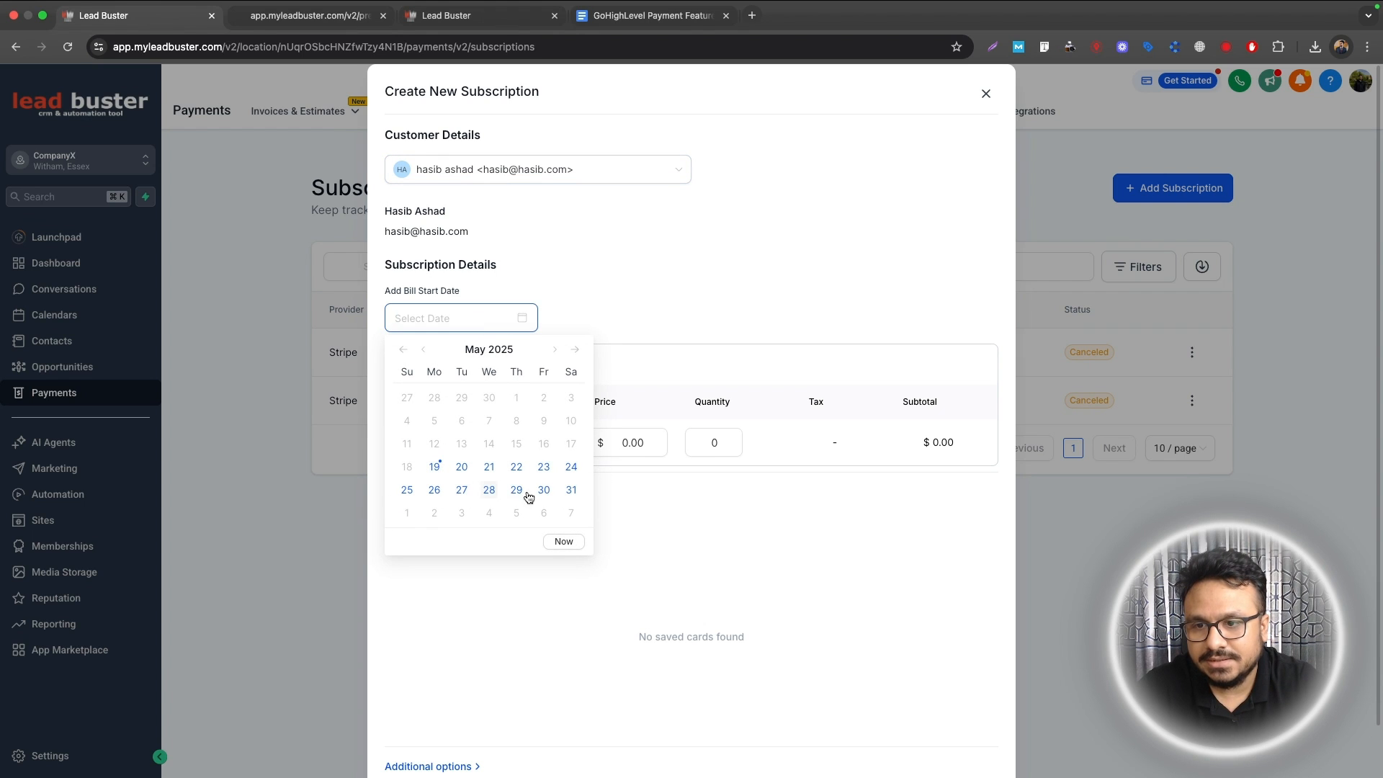
left_click(571, 491)
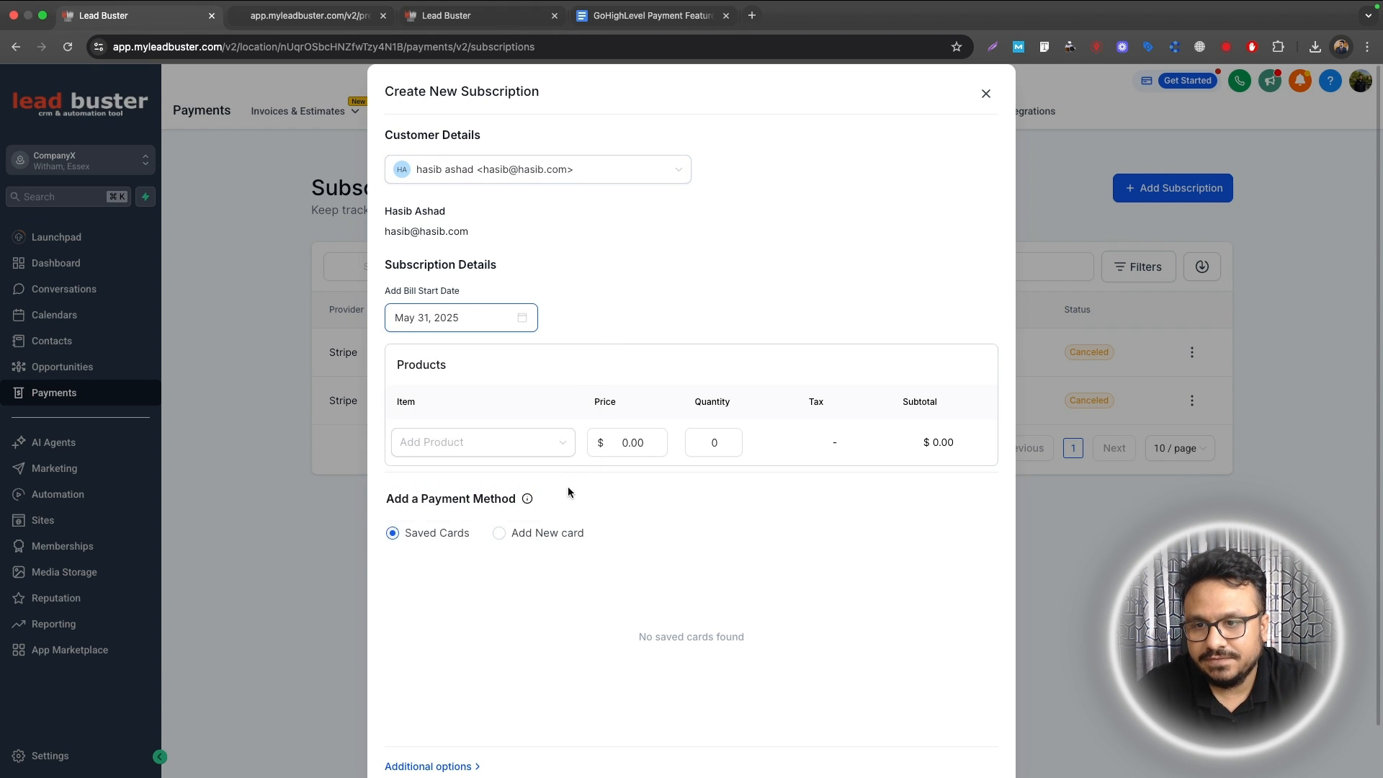
Step: Add the Meta Ads Monthly Management product and choose payment by new card
left_click(437, 533)
left_click(464, 442)
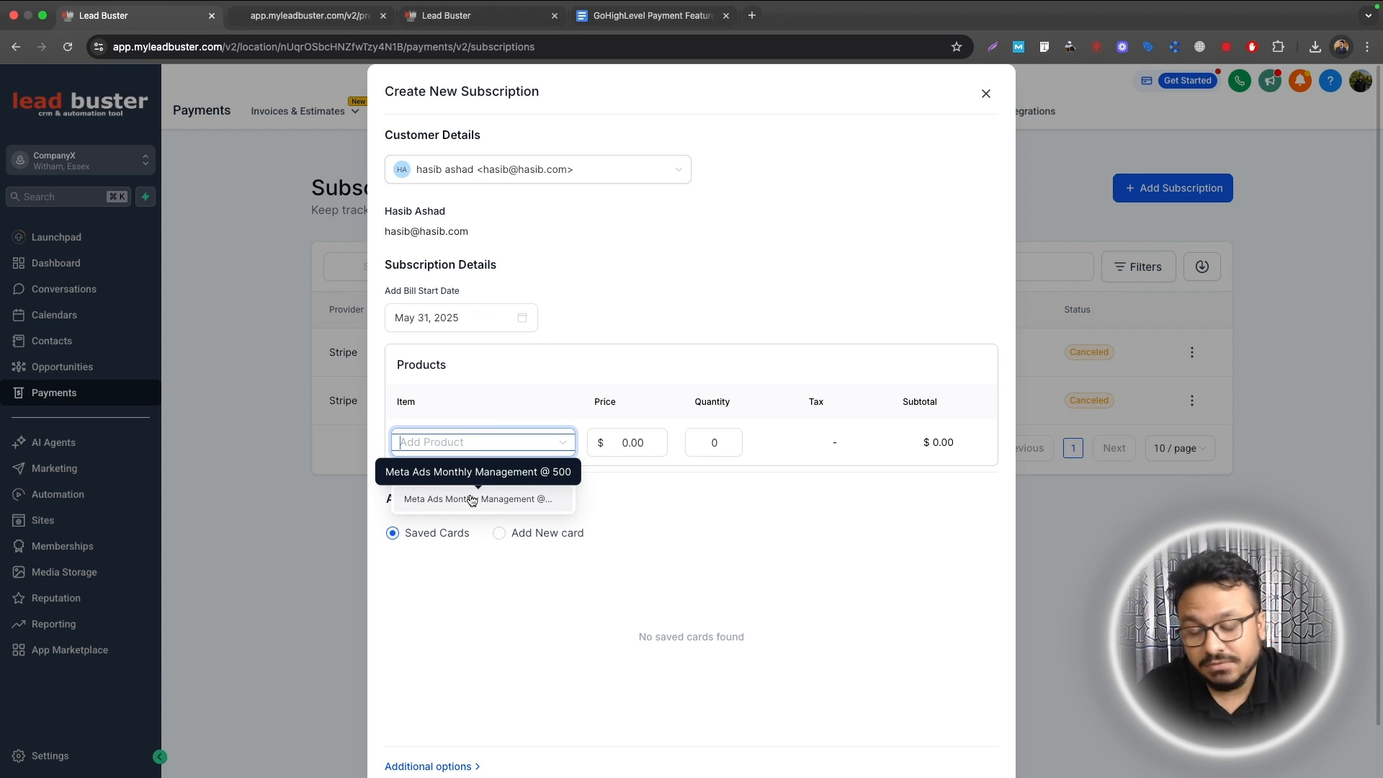
left_click(472, 500)
left_click(463, 443)
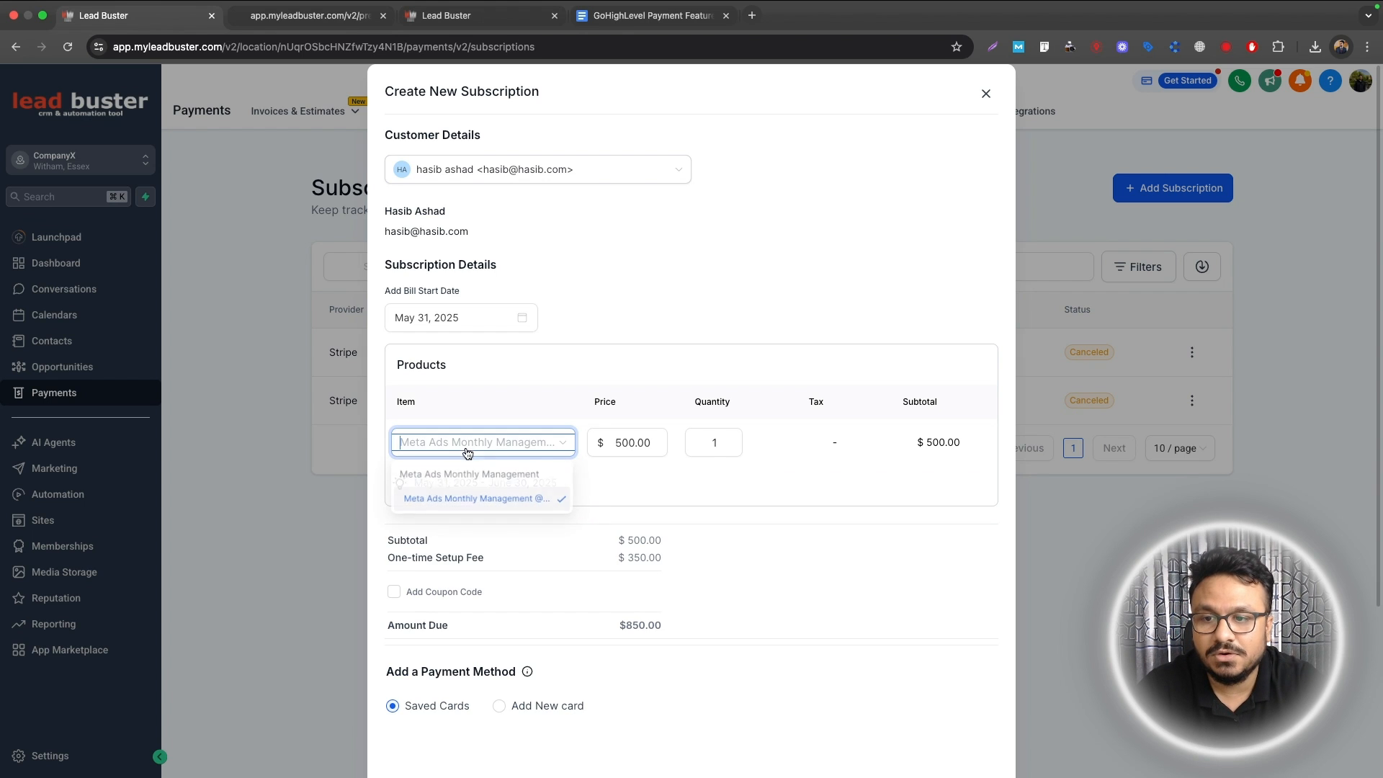
left_click(721, 496)
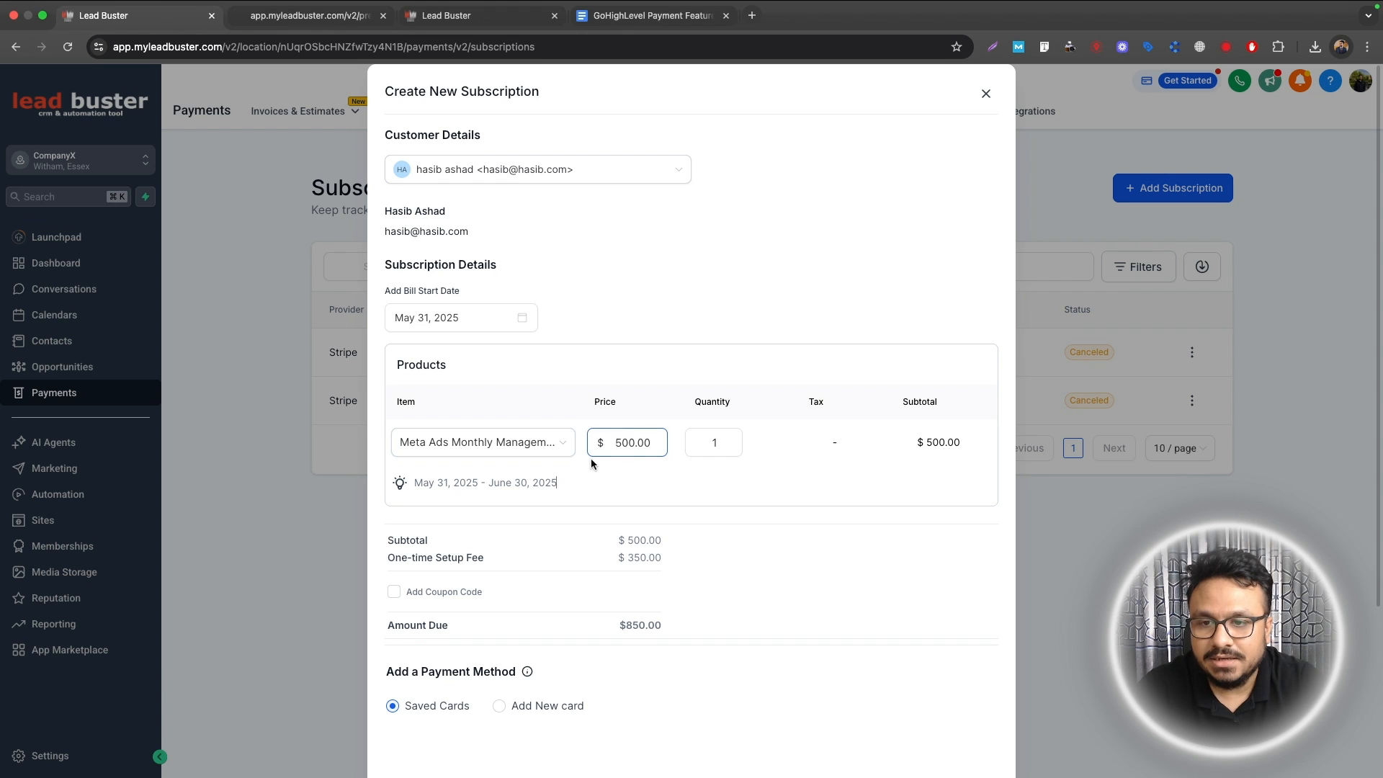
scroll(510, 522, "down", 5)
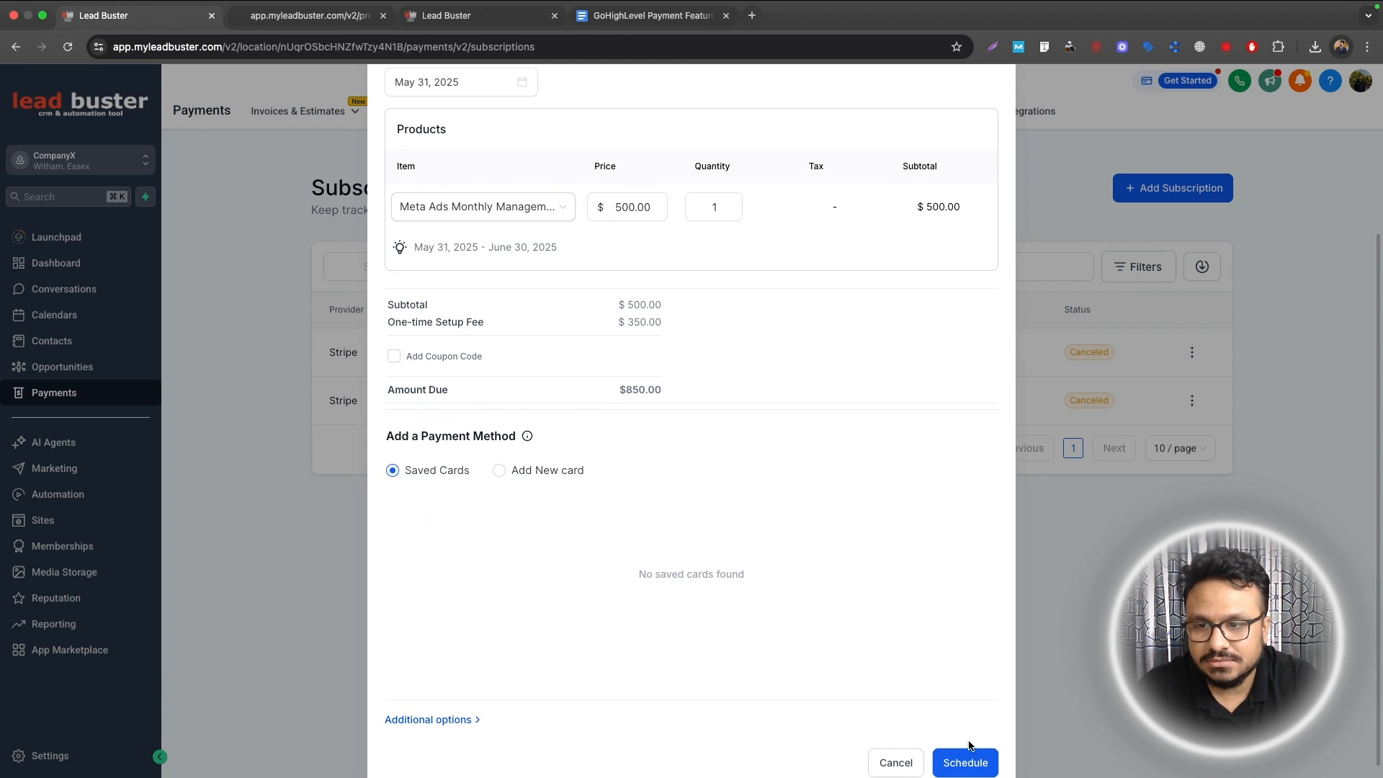
left_click(966, 754)
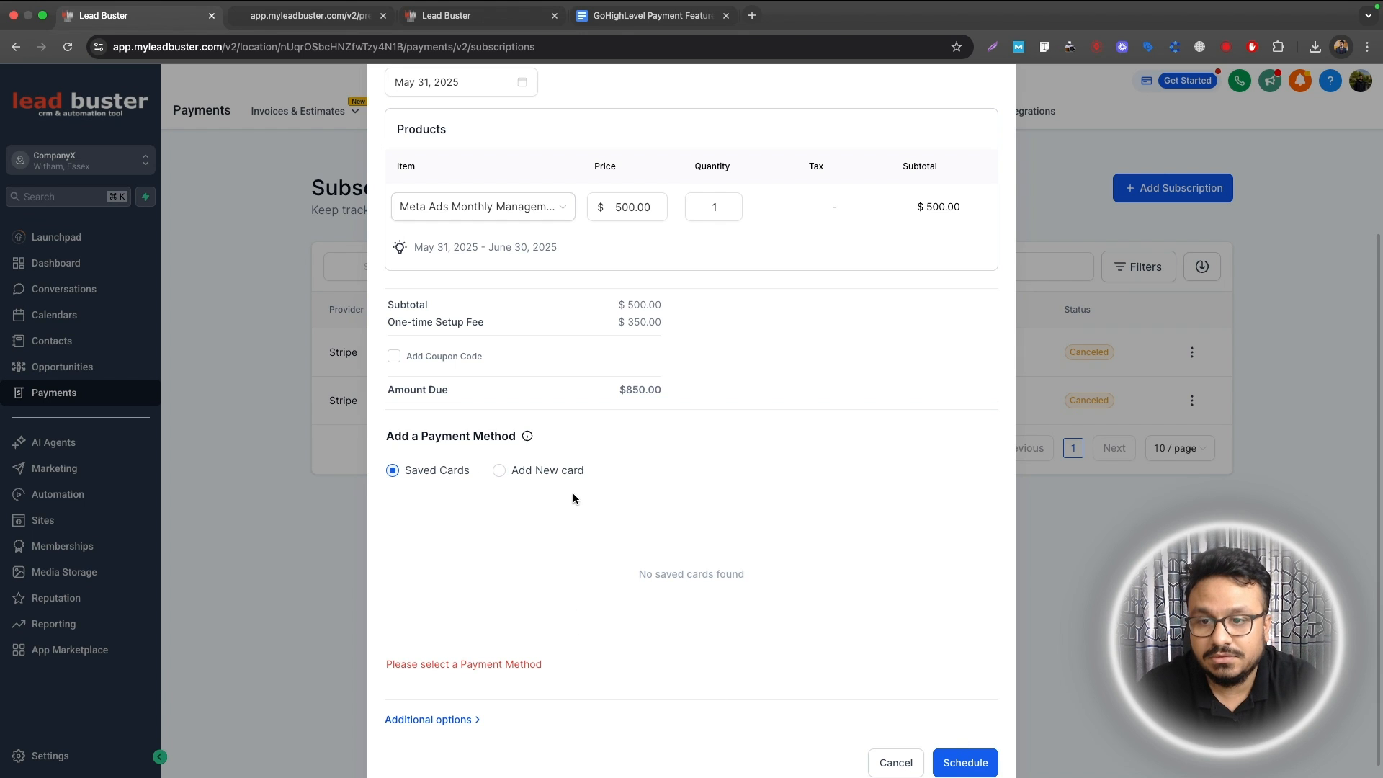
left_click(519, 476)
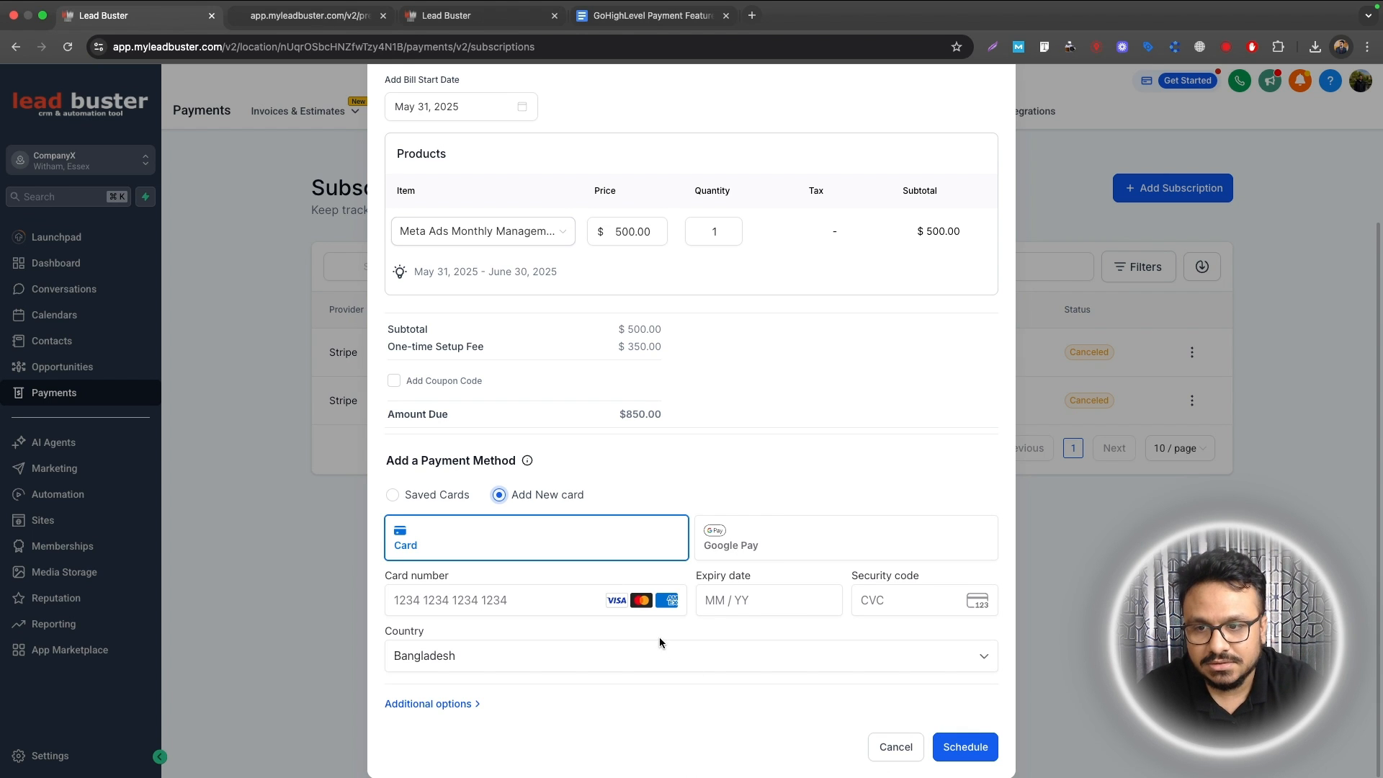
Step: Open the Buy Black Polo T-shirt funnel's purchase page in Funnels
scroll(814, 410, "up", 3)
left_click(986, 94)
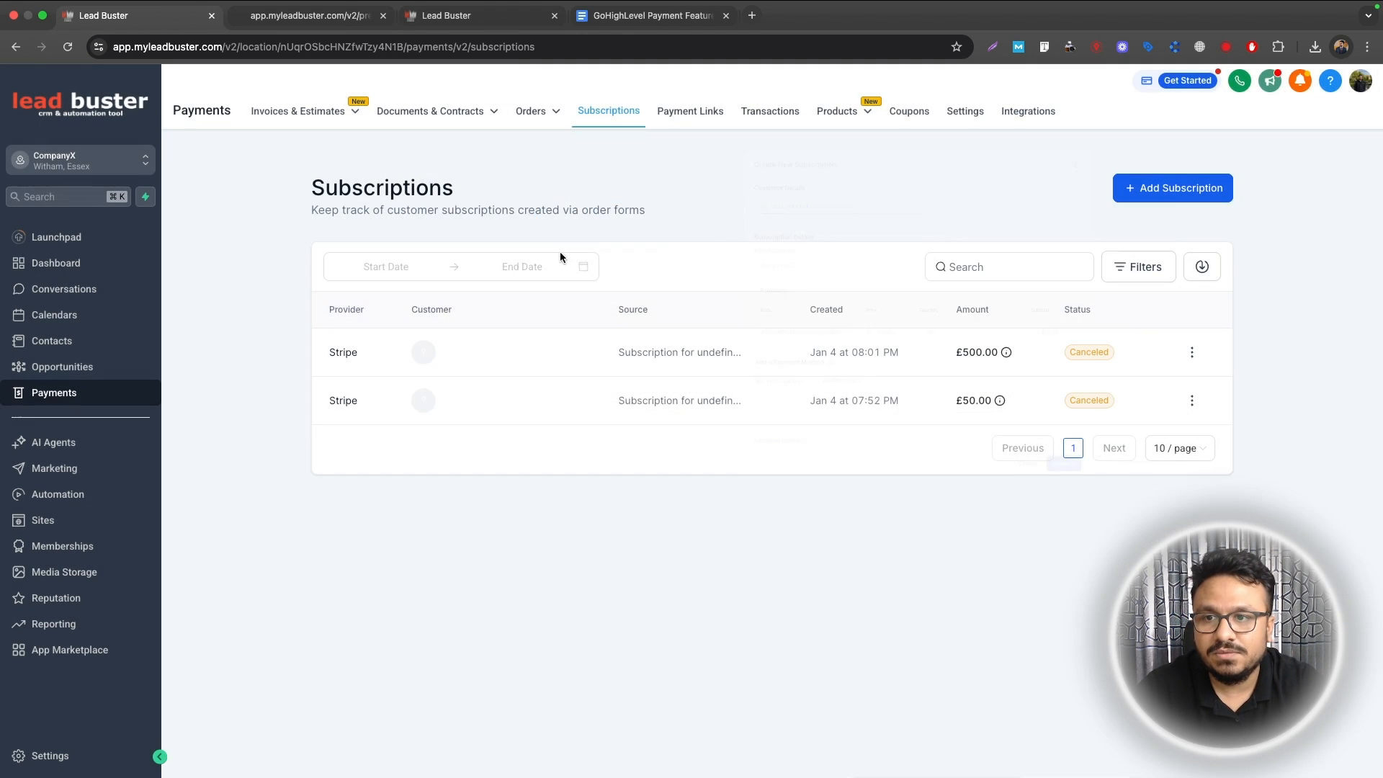
left_click(65, 522)
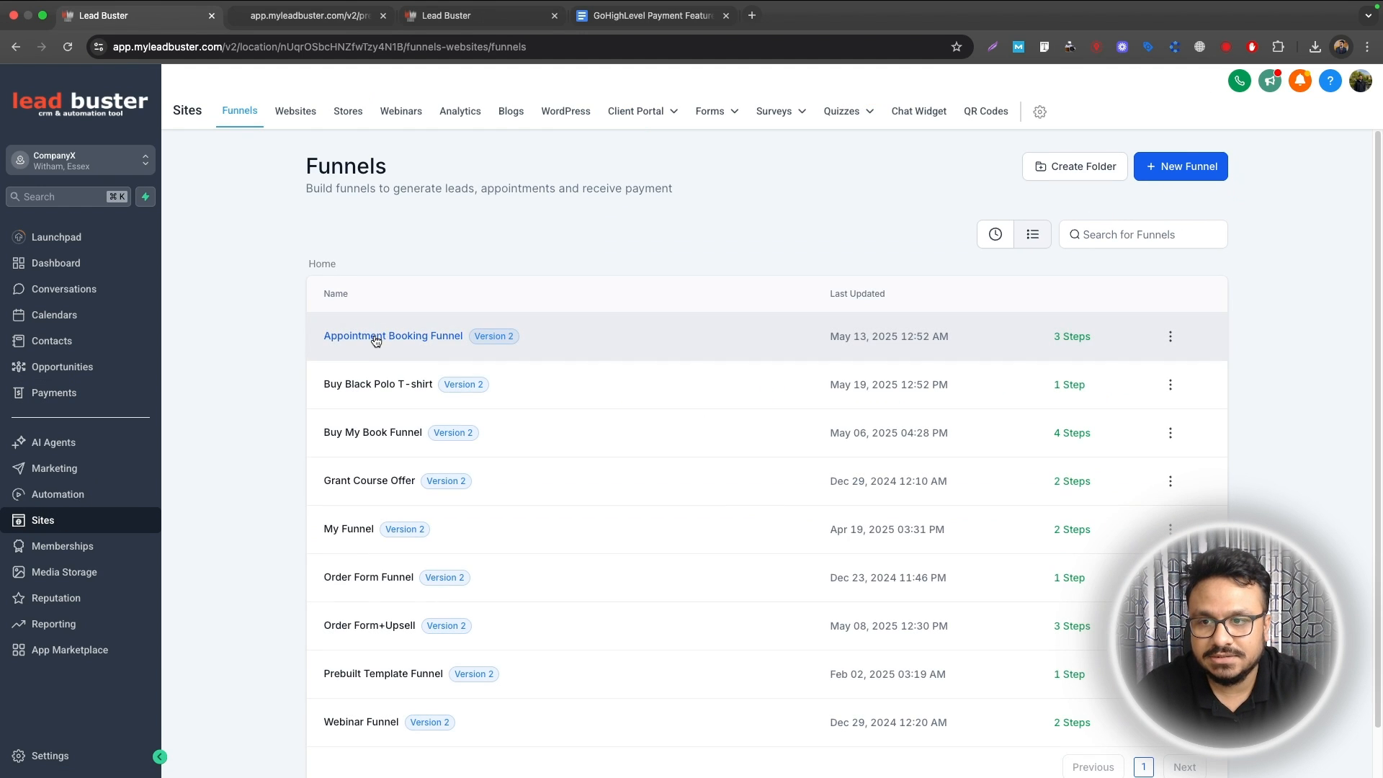
left_click(369, 386)
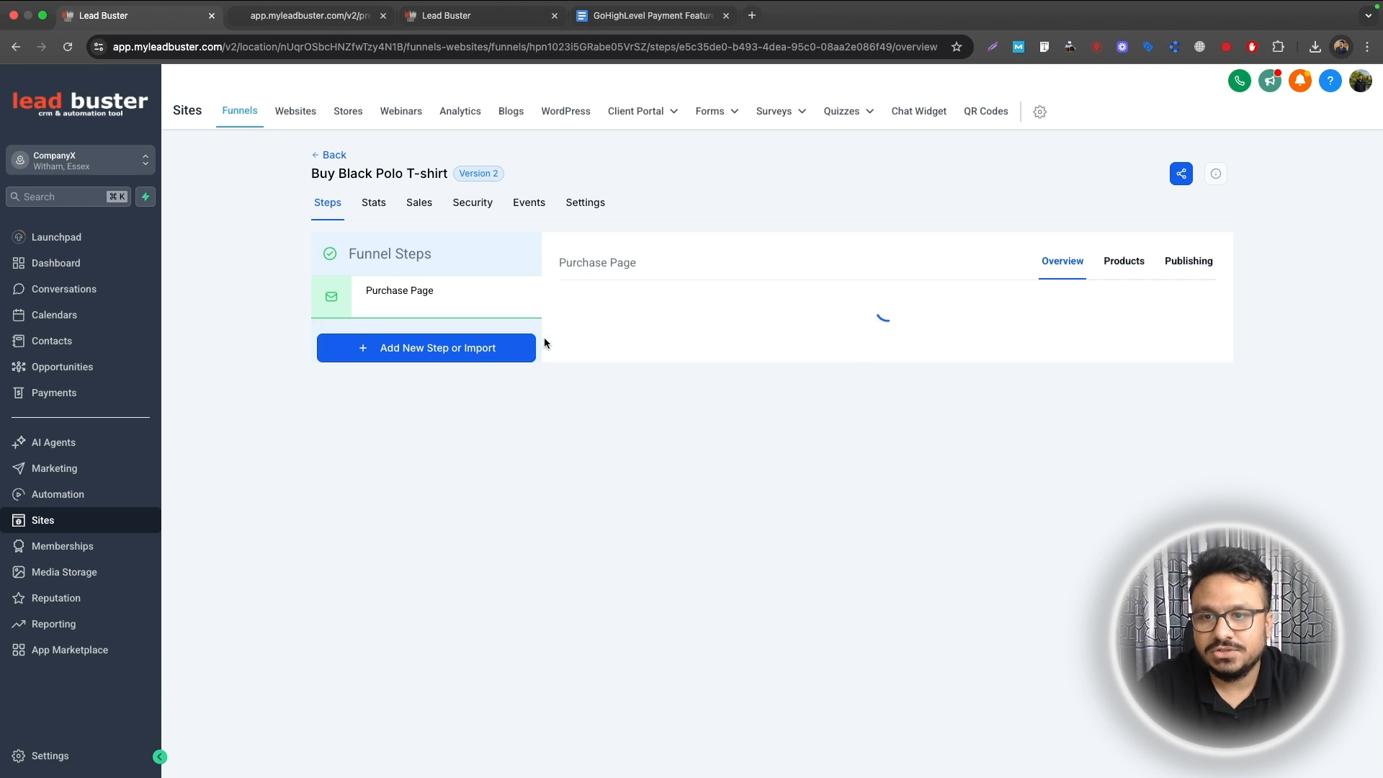
left_click(610, 543)
left_click(587, 510)
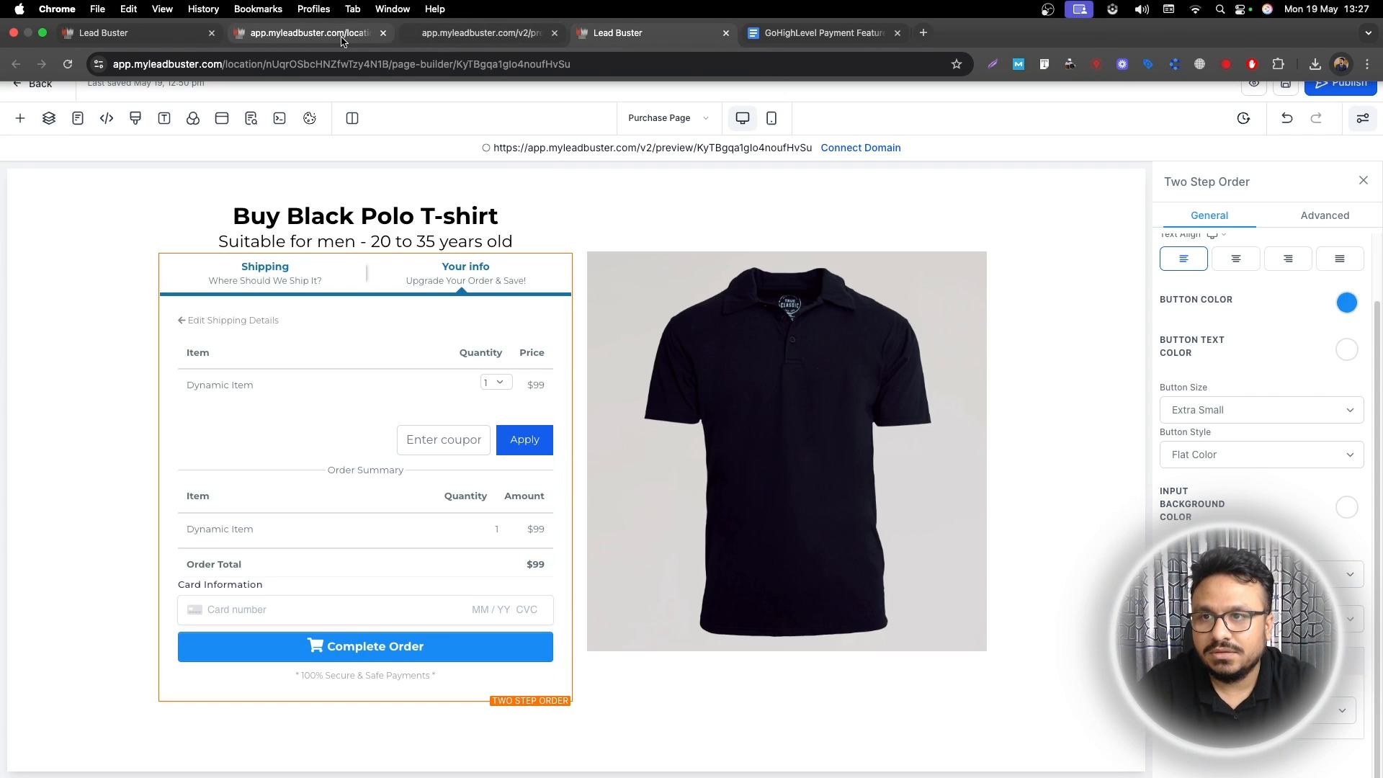
middle_click(587, 40)
middle_click(483, 40)
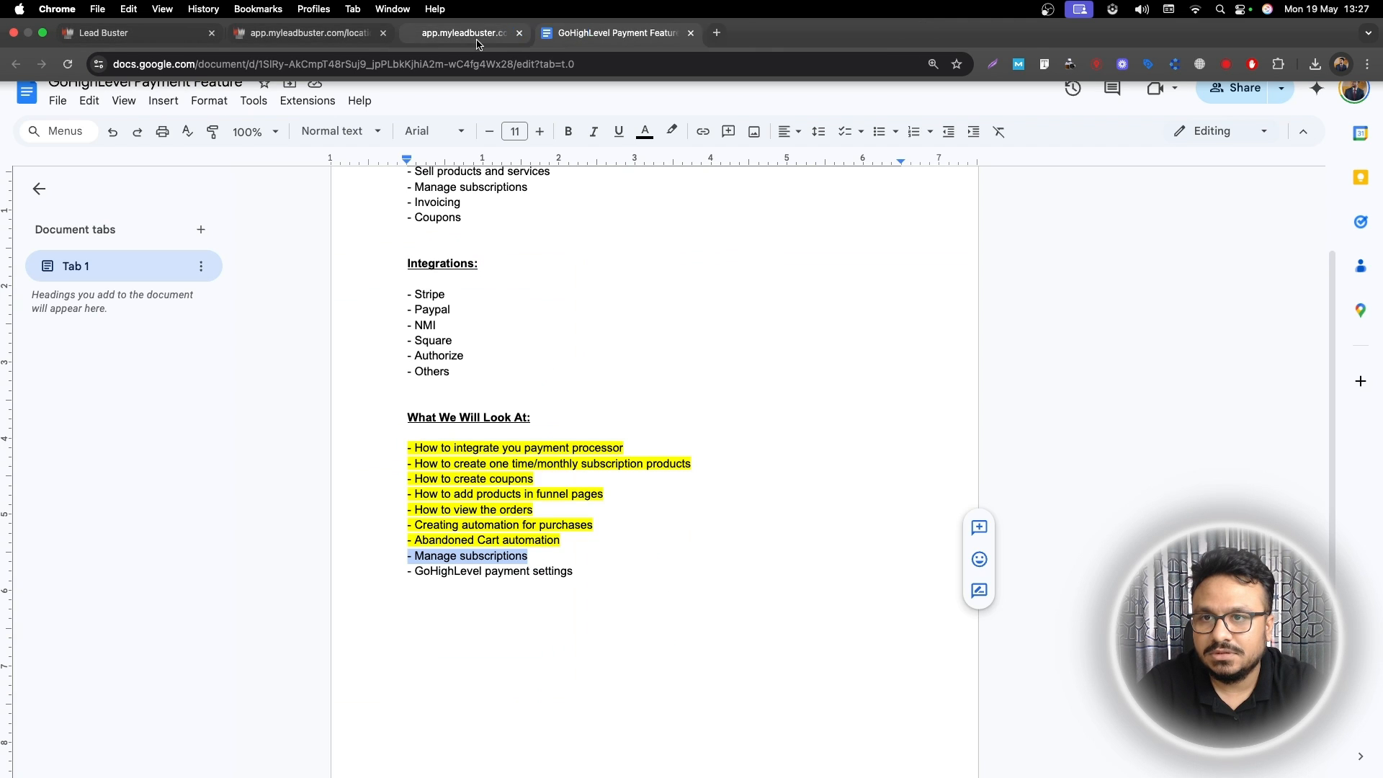
left_click(144, 40)
Step: Add Meta Ads Monthly Management at the 500 monthly price to the purchase page's products
left_click(1114, 262)
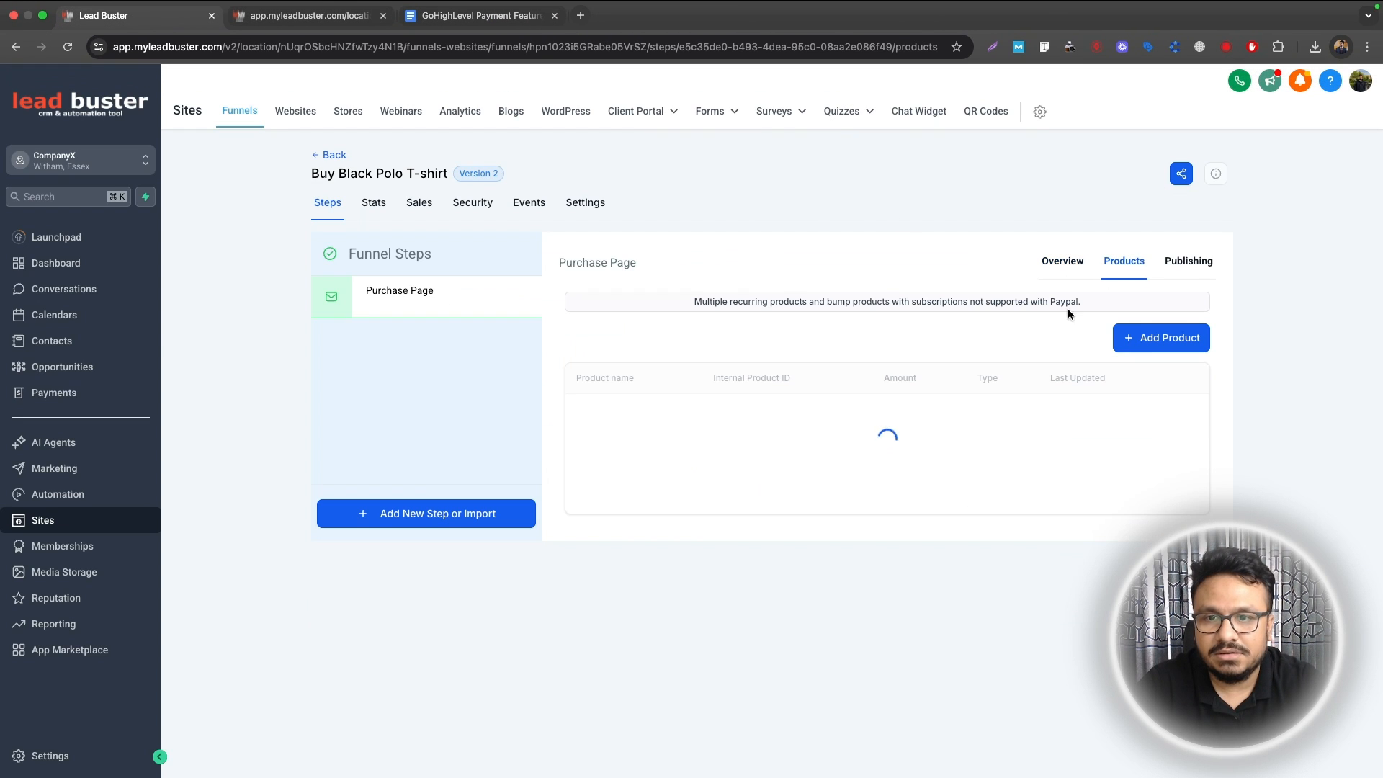
left_click(1152, 370)
left_click(611, 382)
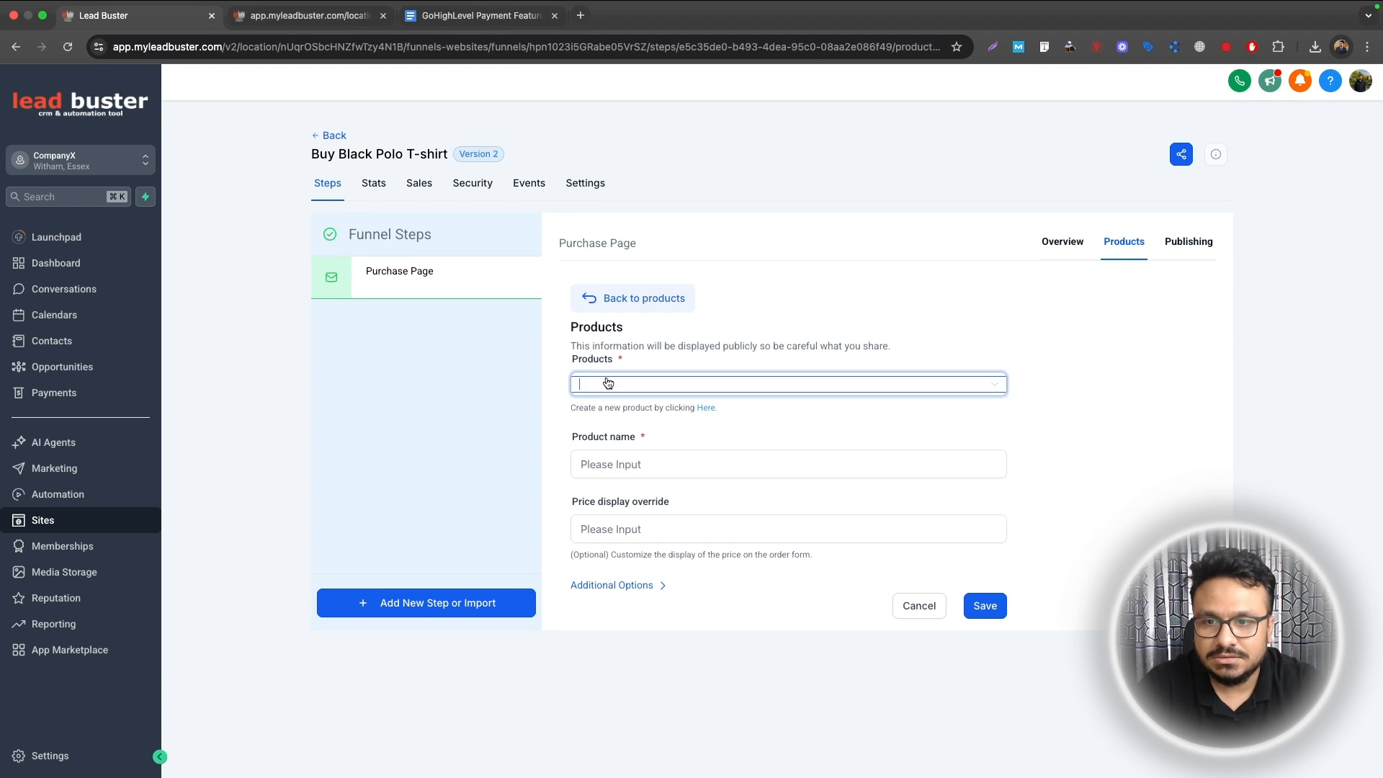
left_click(609, 416)
left_click(929, 461)
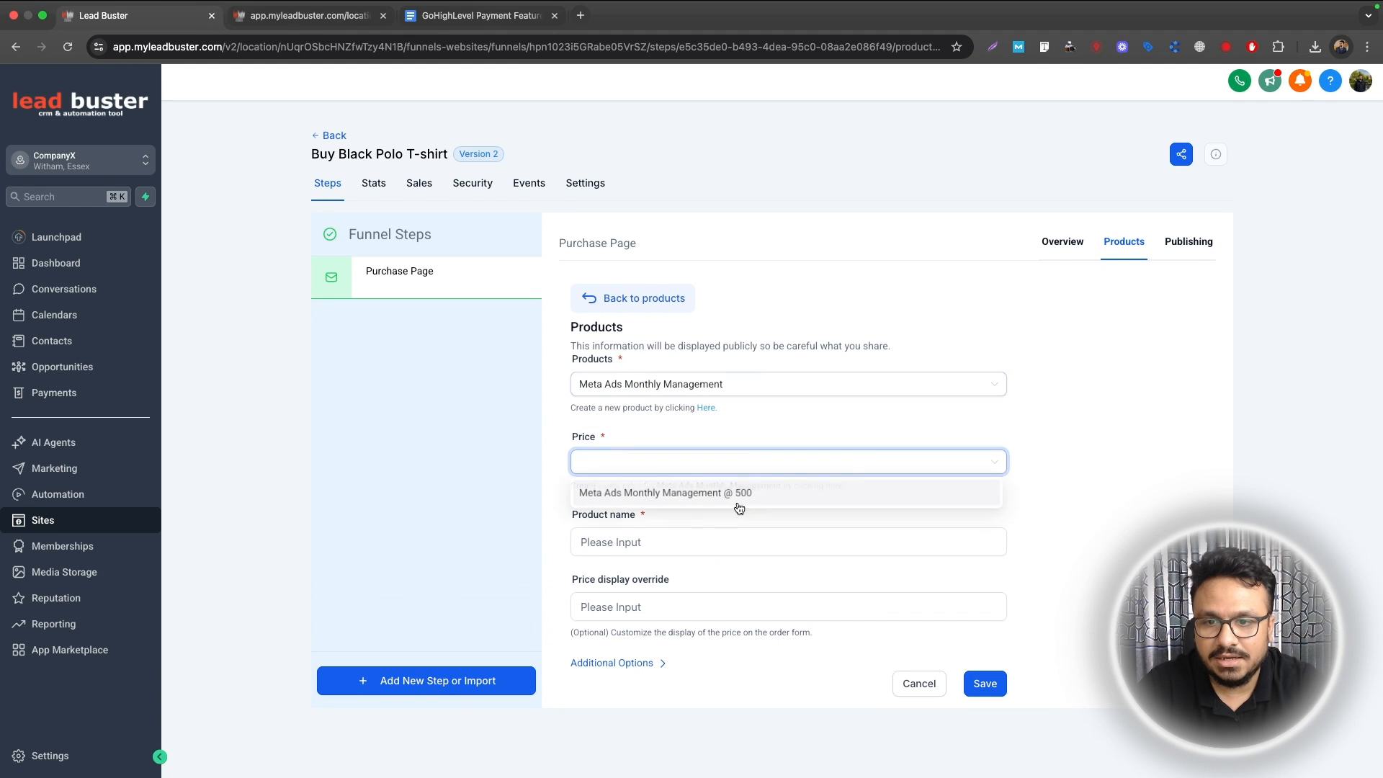
left_click(929, 490)
left_click(982, 684)
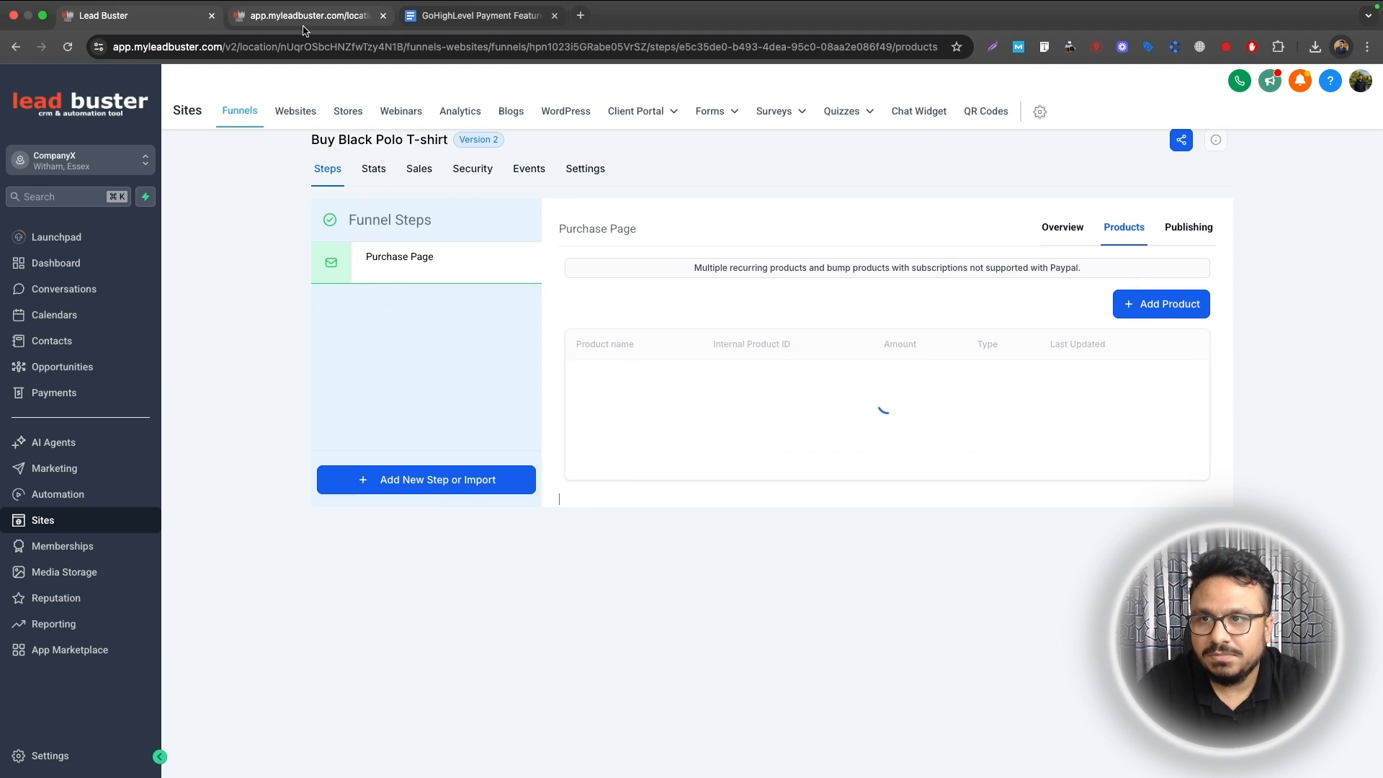
Step: Delete the Black Polo T-shirt product from the purchase page, confirming with DELETE
left_click(303, 20)
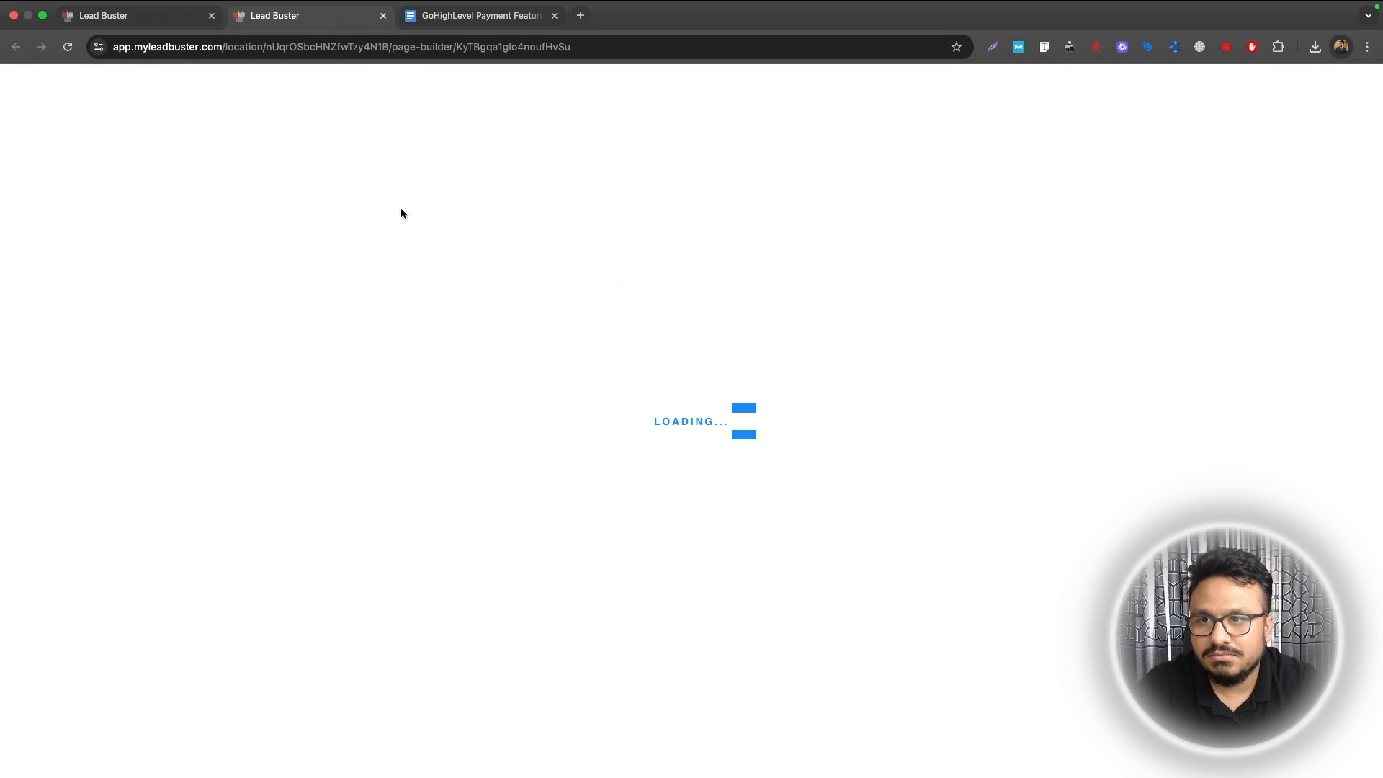
left_click(154, 16)
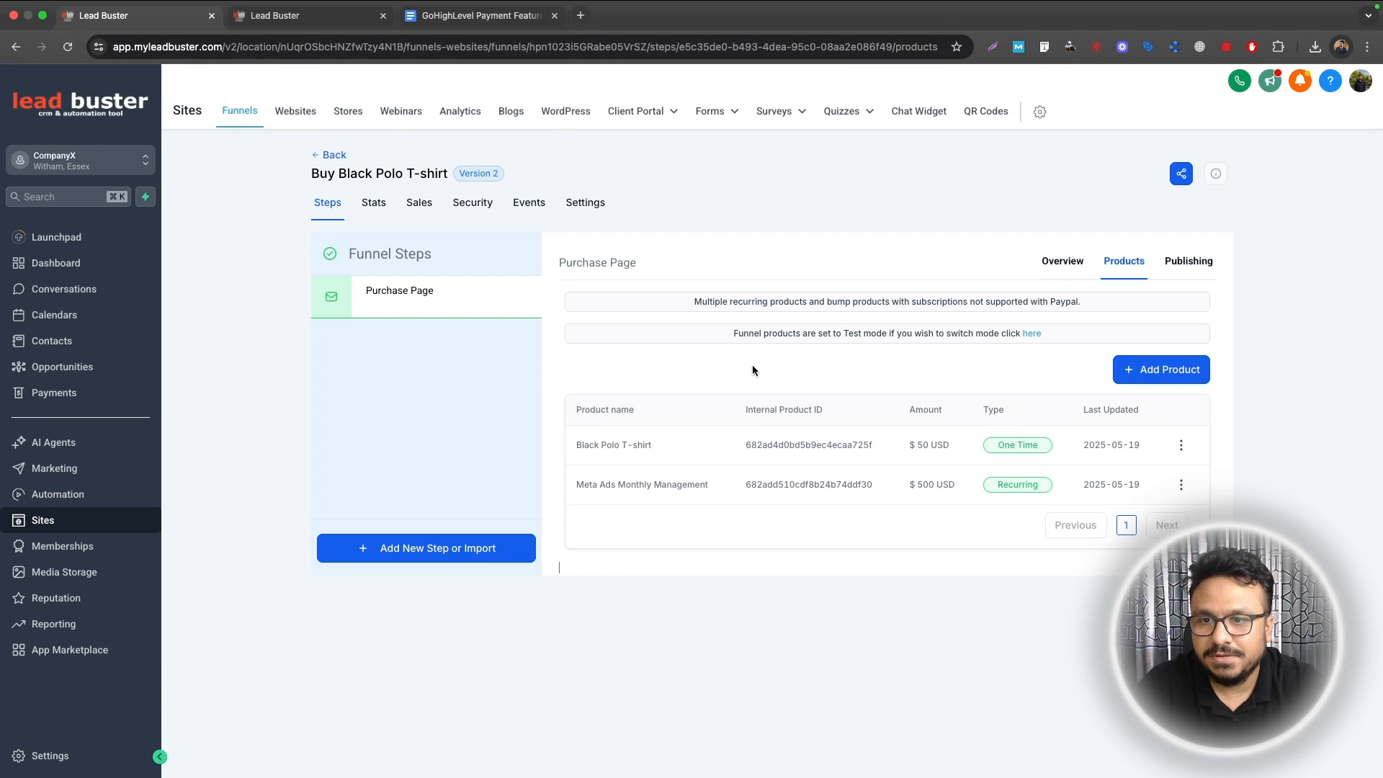
left_click(1181, 444)
left_click(1182, 420)
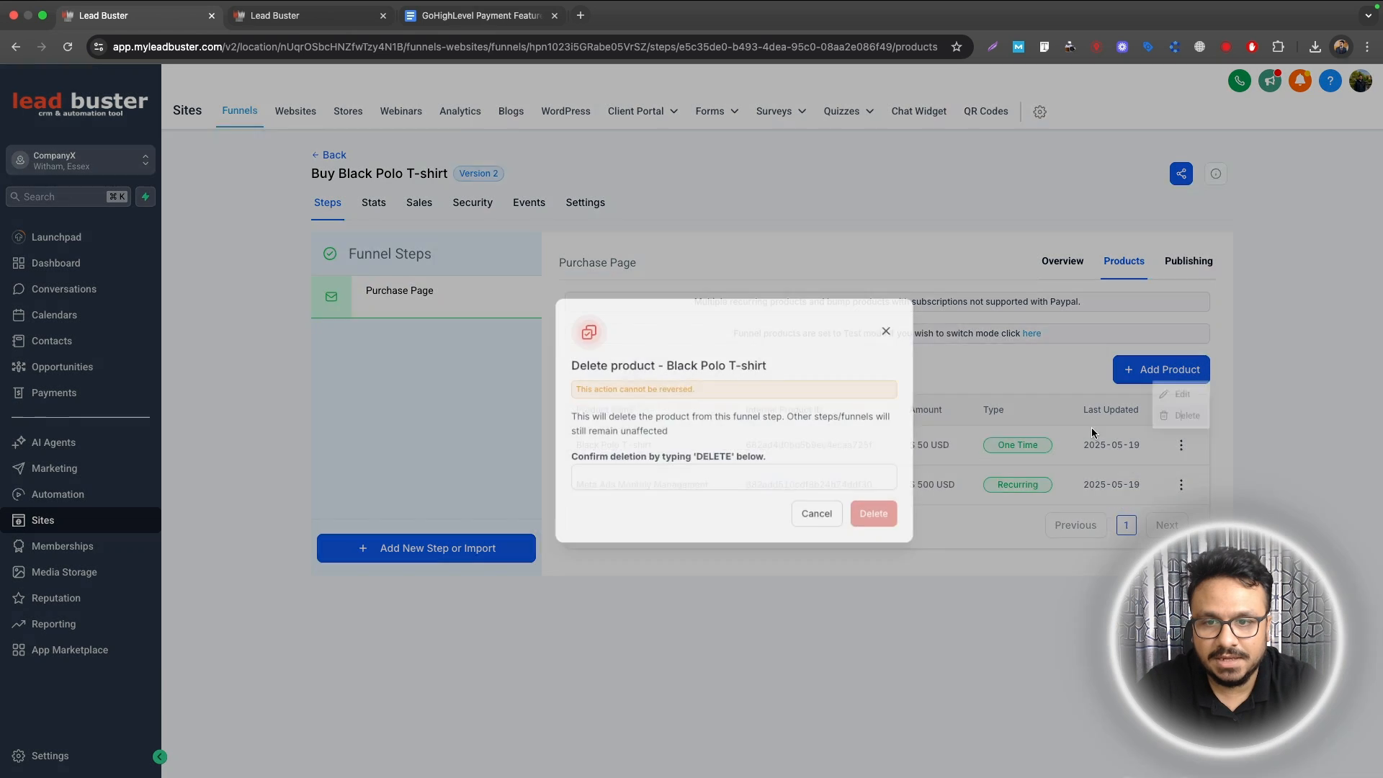
double_click(673, 461)
key("super+c")
left_click(672, 480)
key("super+v")
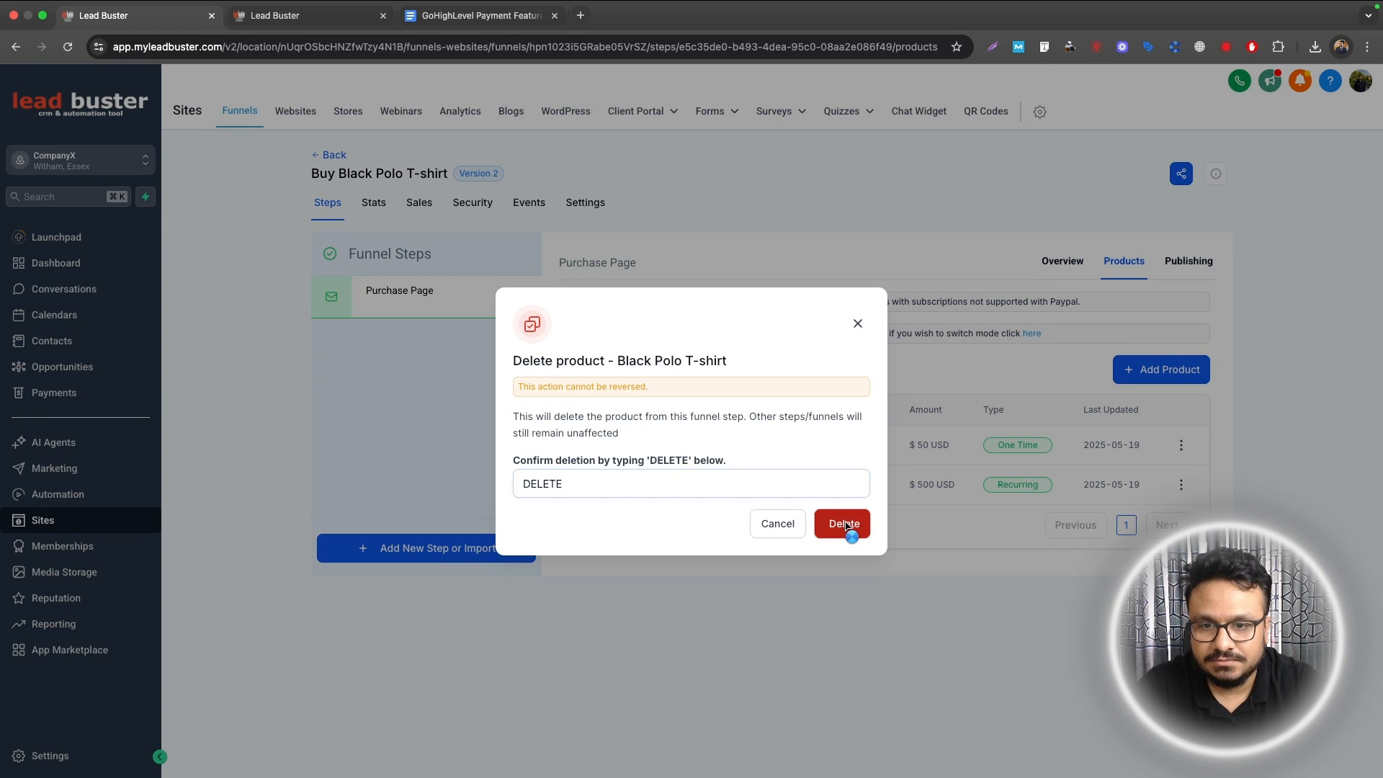
left_click(841, 521)
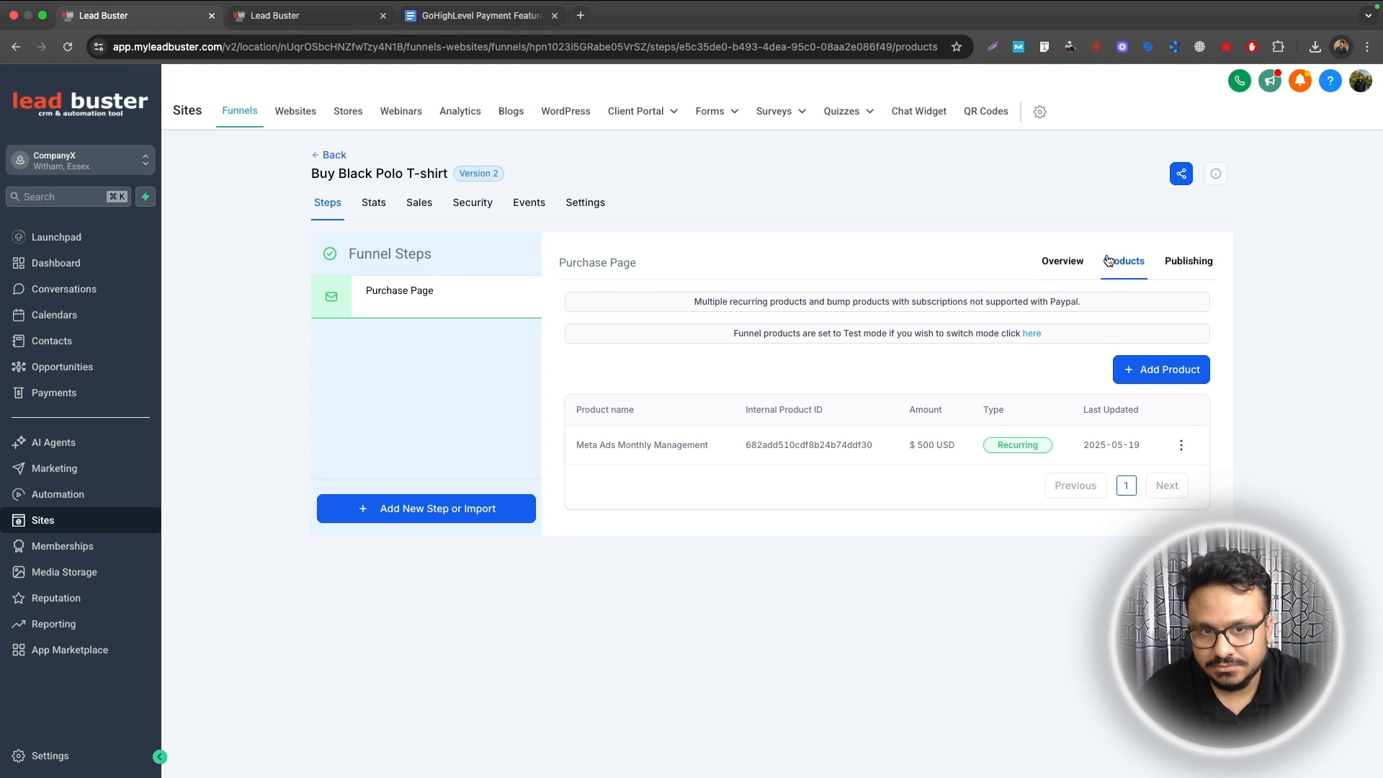
left_click(1063, 261)
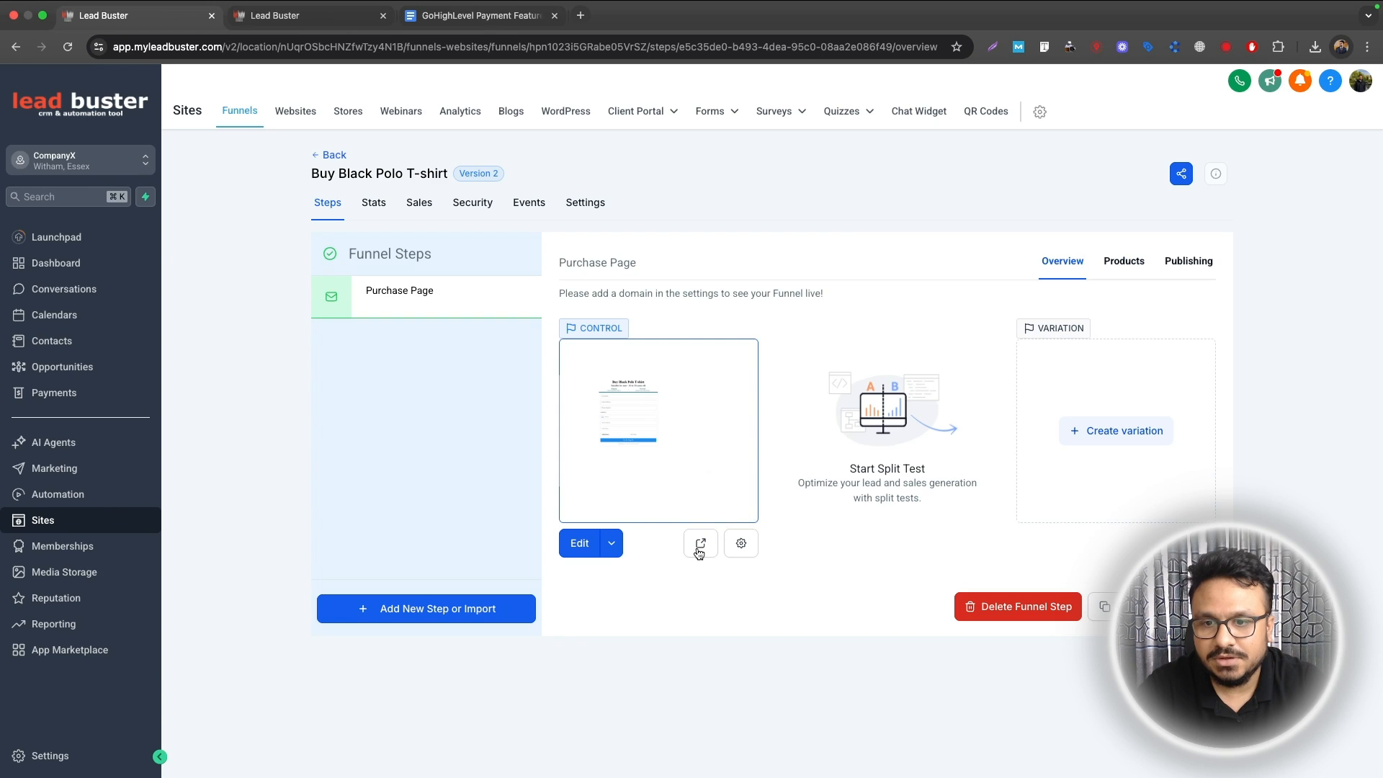
Step: Preview the live purchase page and bring up the Payments subscriptions list
left_click(700, 545)
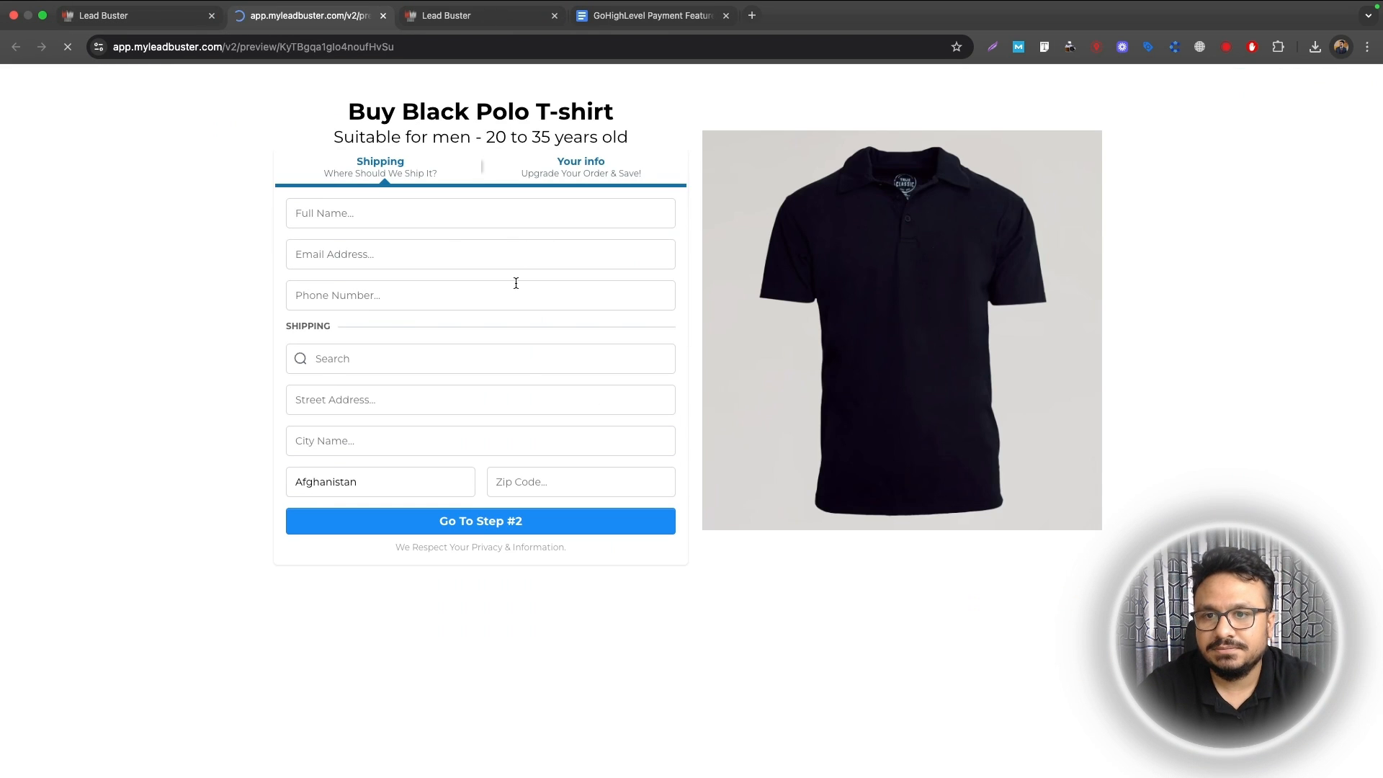
left_click(148, 15)
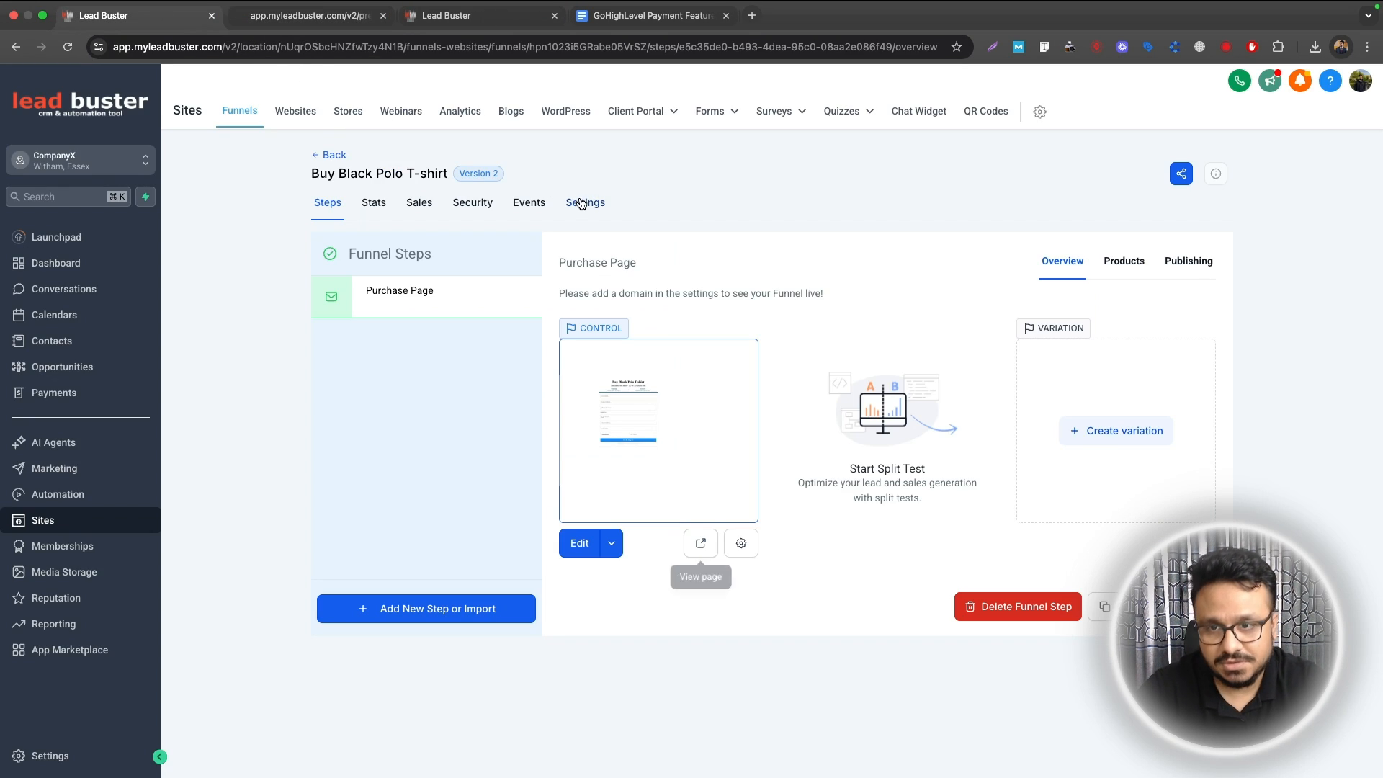
left_click(54, 392)
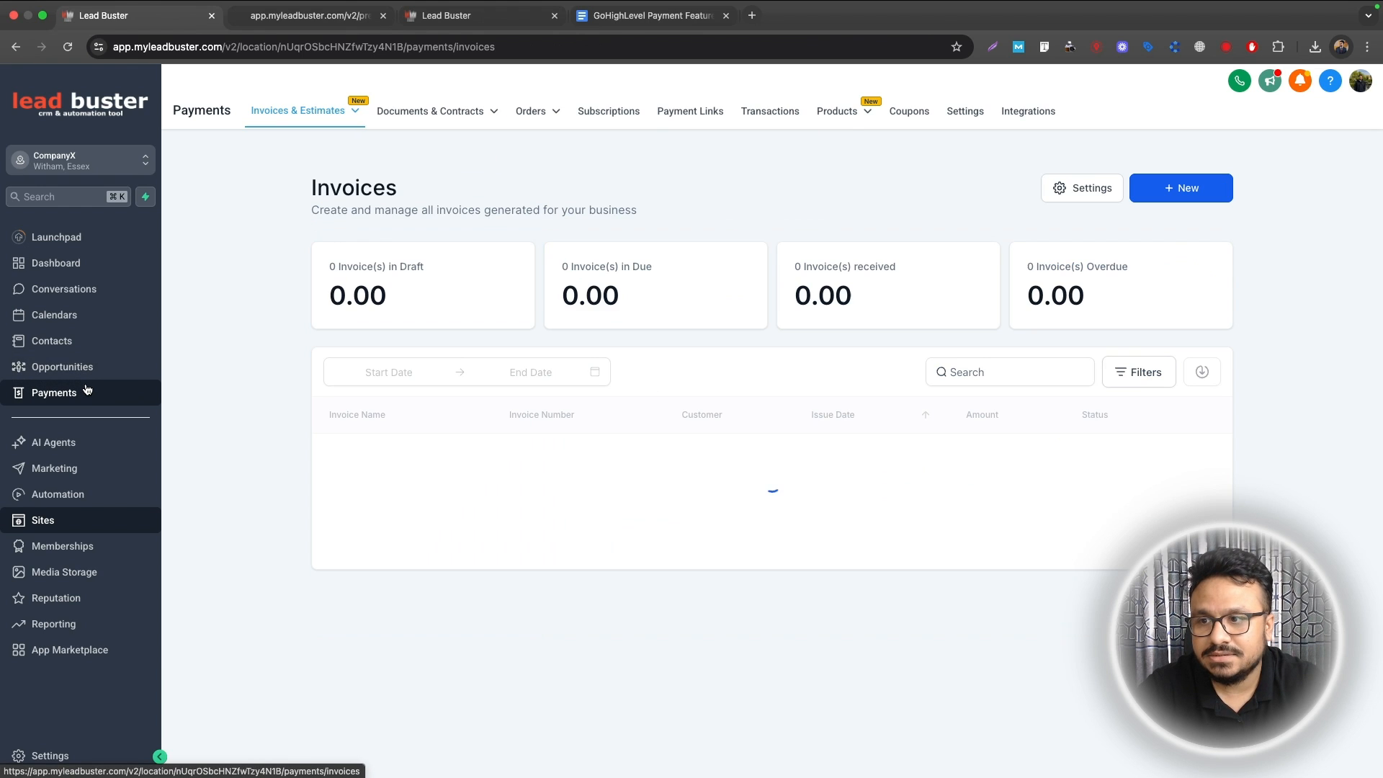
left_click(621, 112)
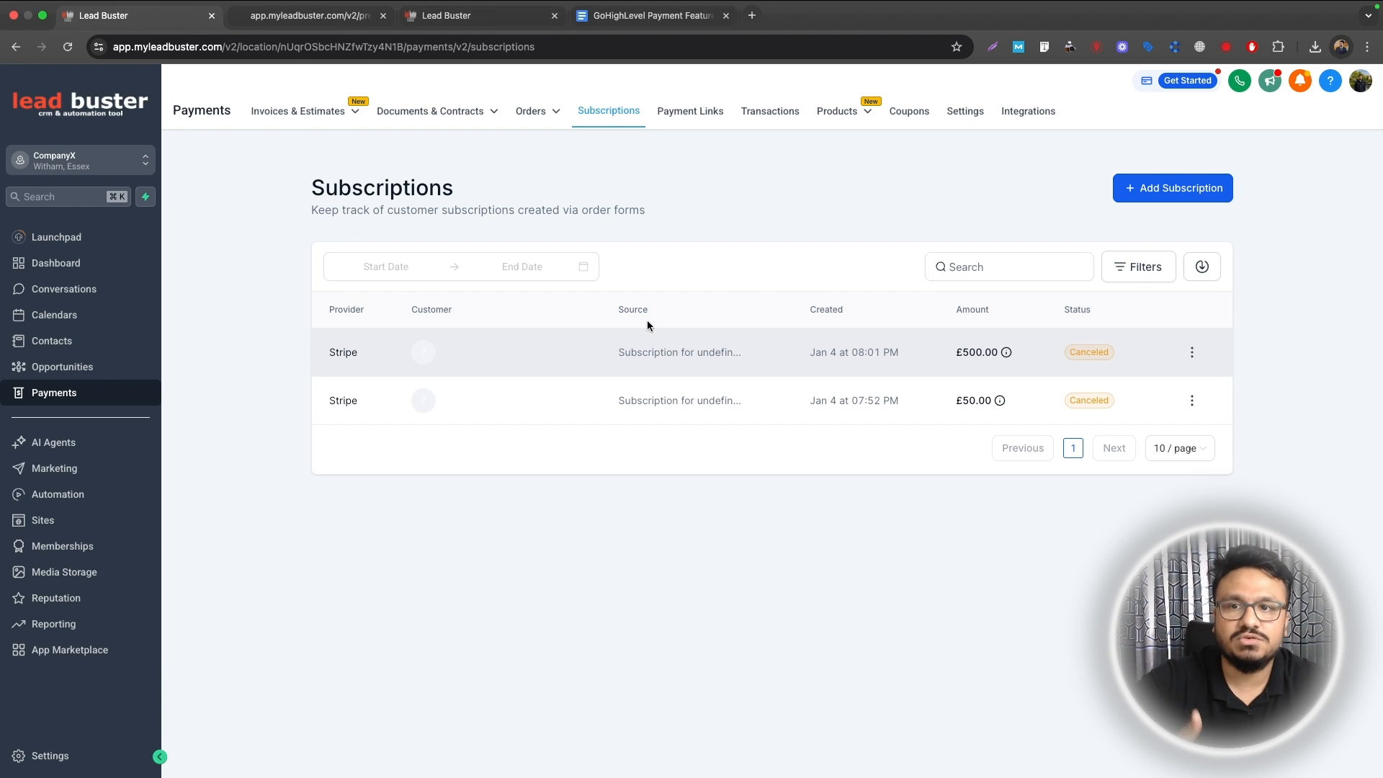
Step: Fill the checkout with the customer's name, phone and address, then complete the test order
left_click(326, 15)
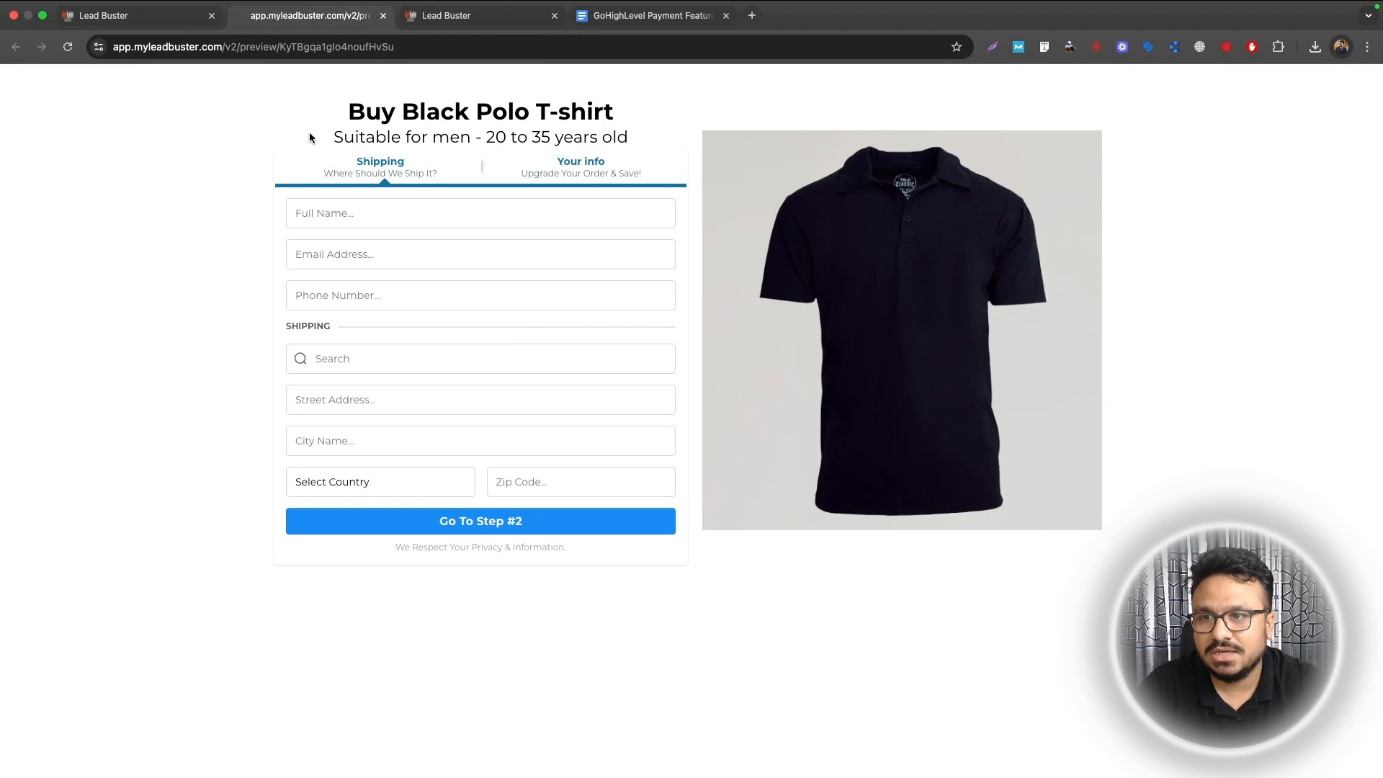
left_click(364, 213)
type("John")
key("Tab")
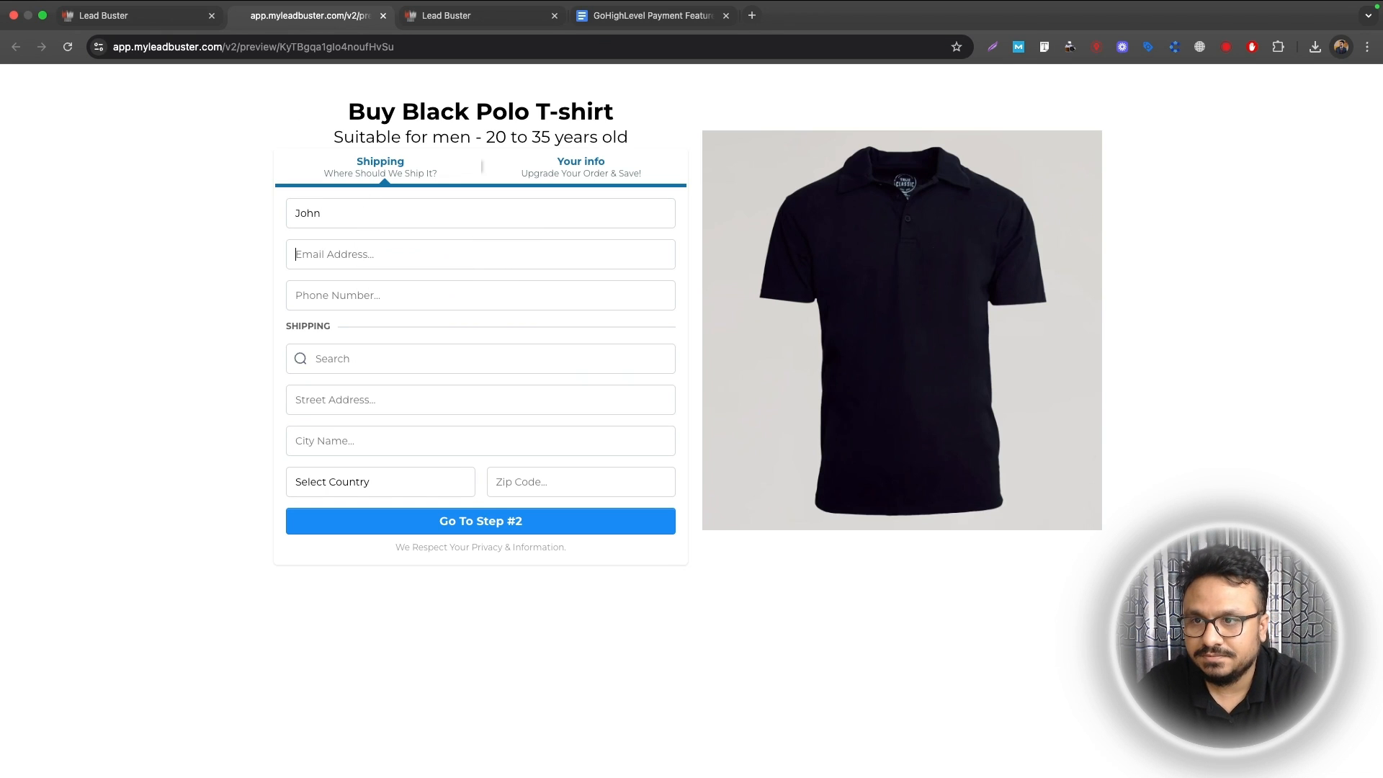
type("8885551234")
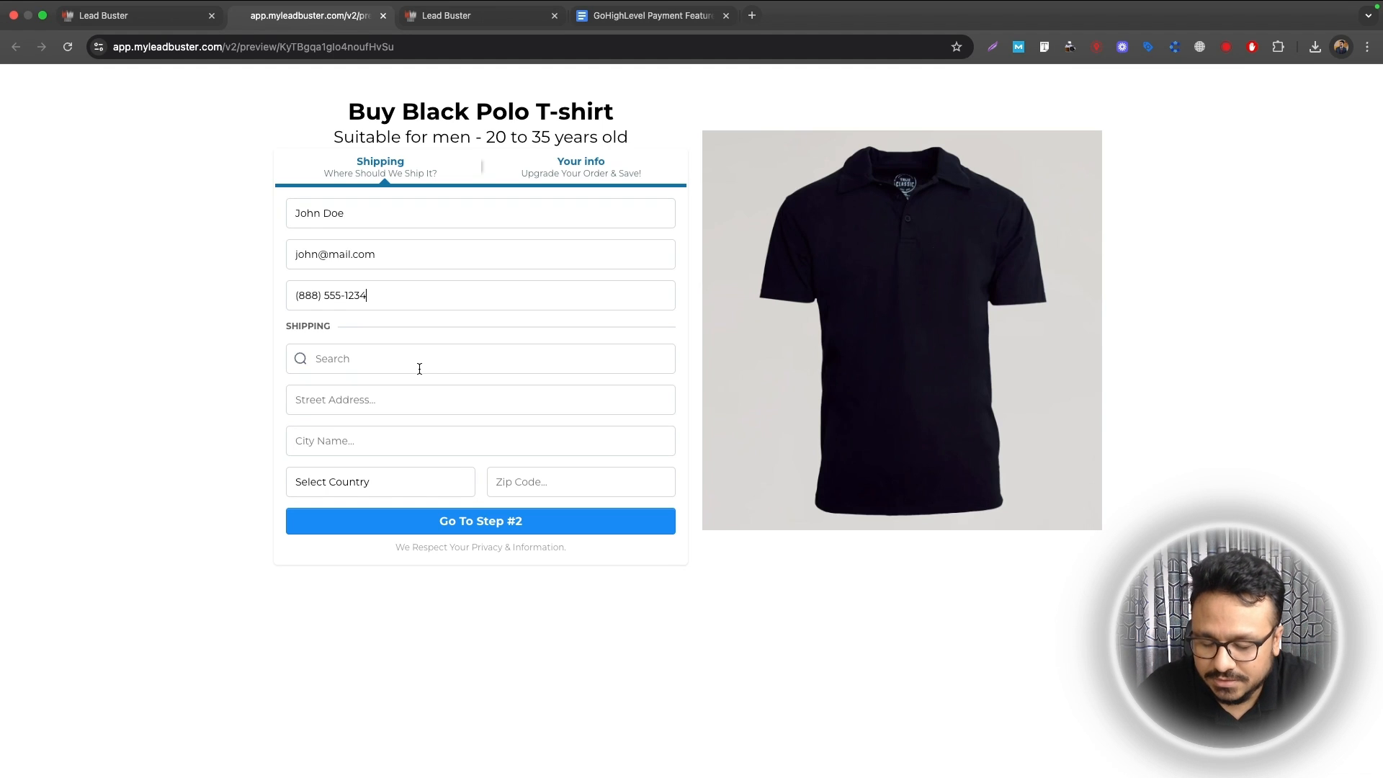
left_click(420, 367)
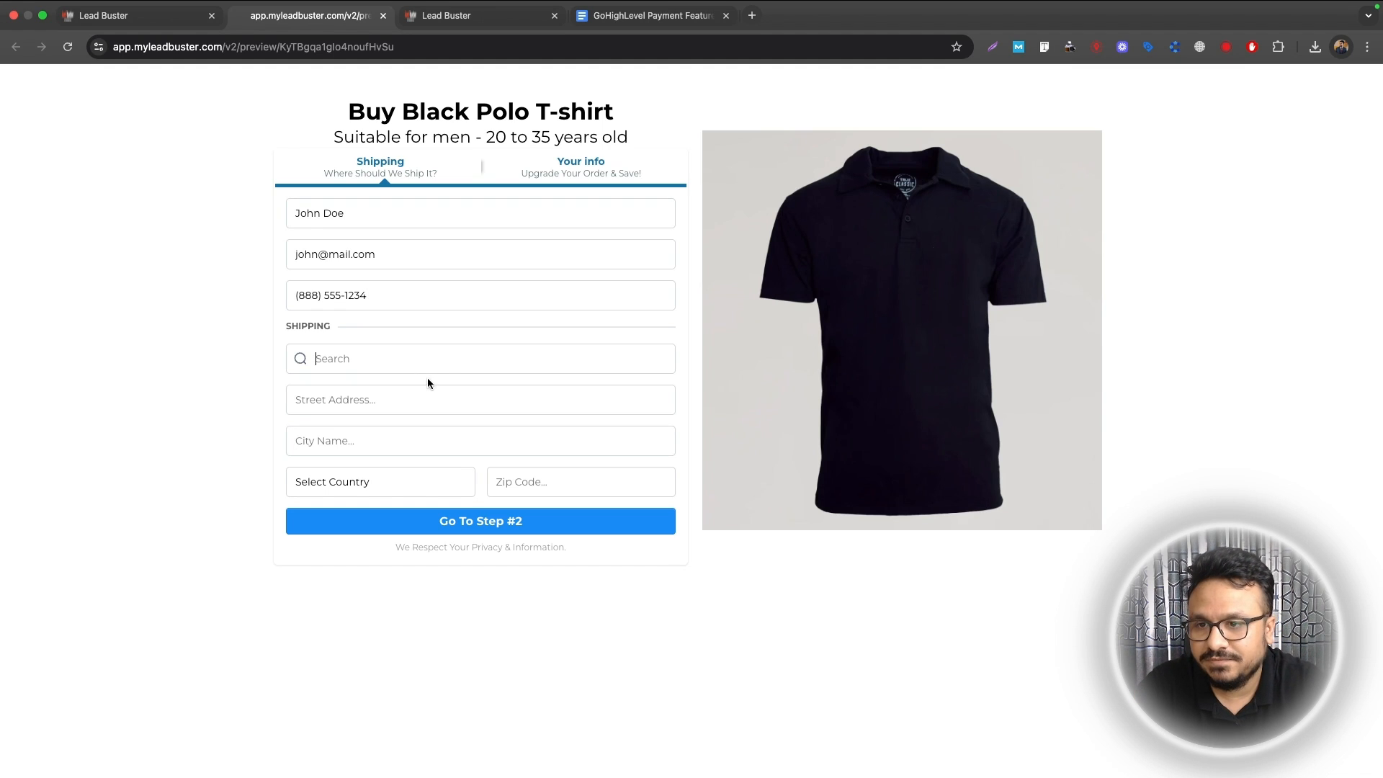
type("123")
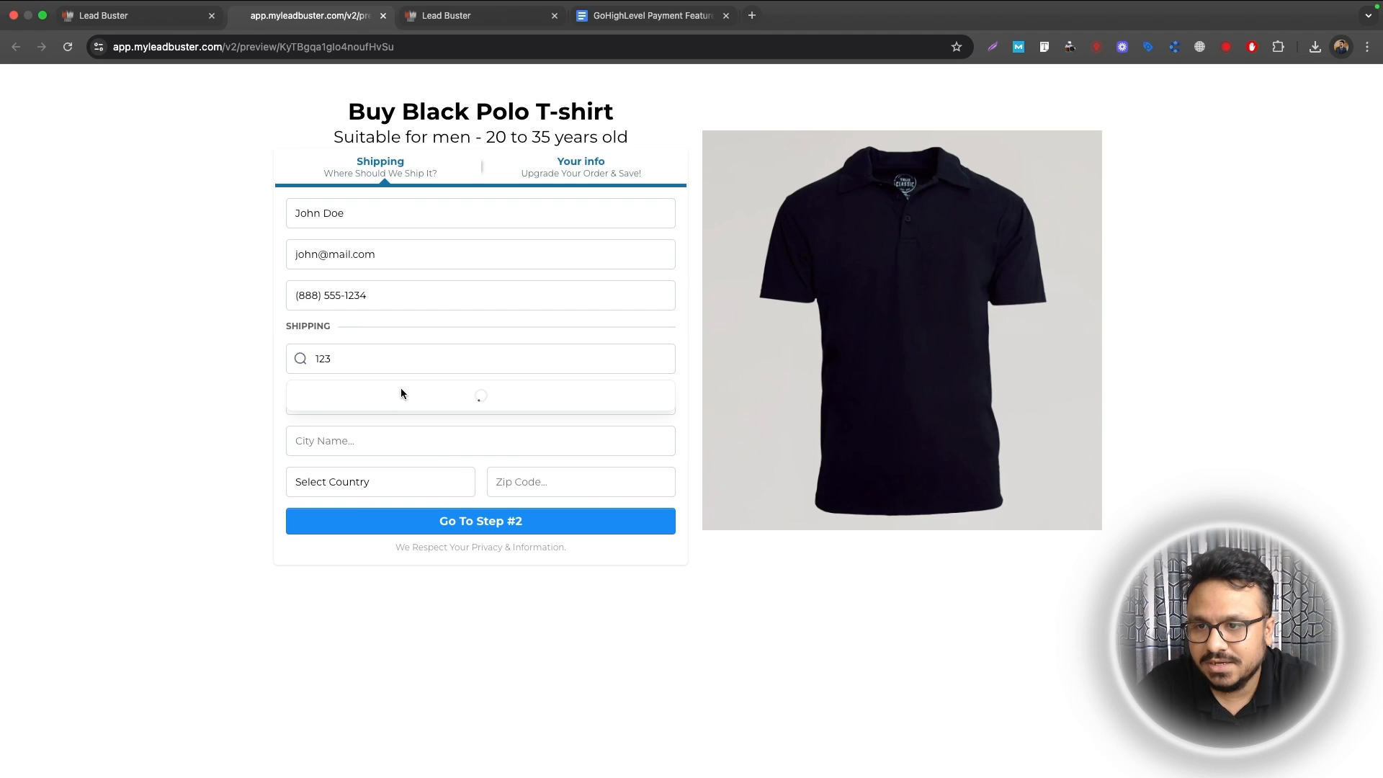
left_click(401, 389)
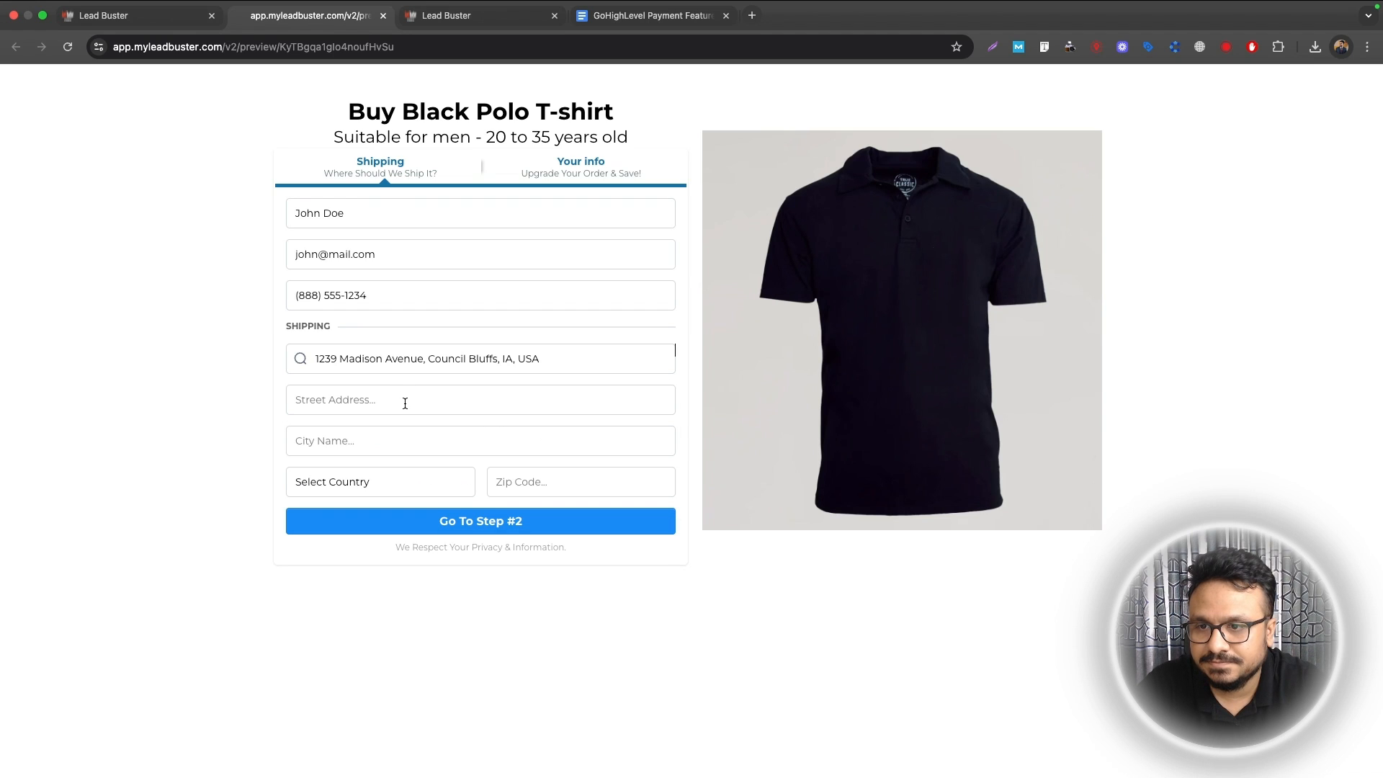
left_click(450, 521)
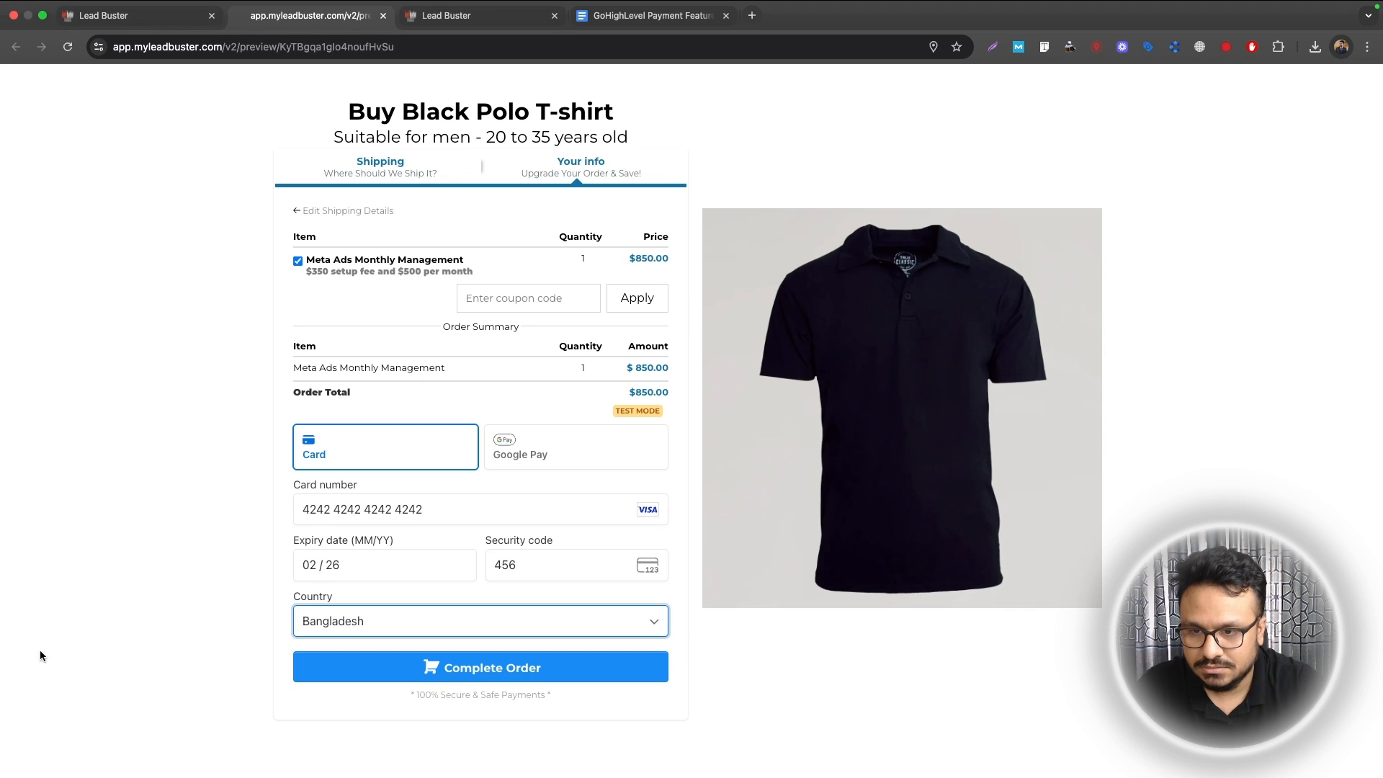
left_click(326, 668)
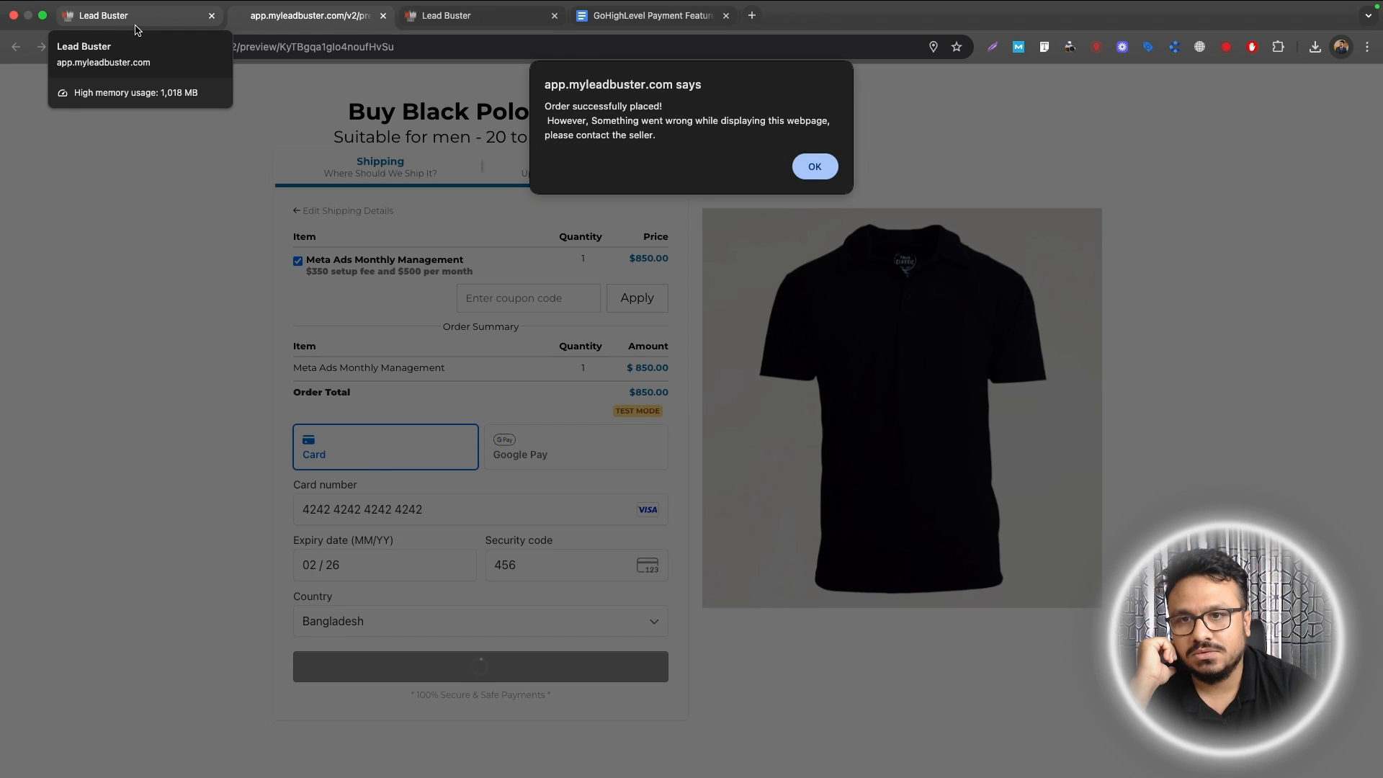
left_click(134, 27)
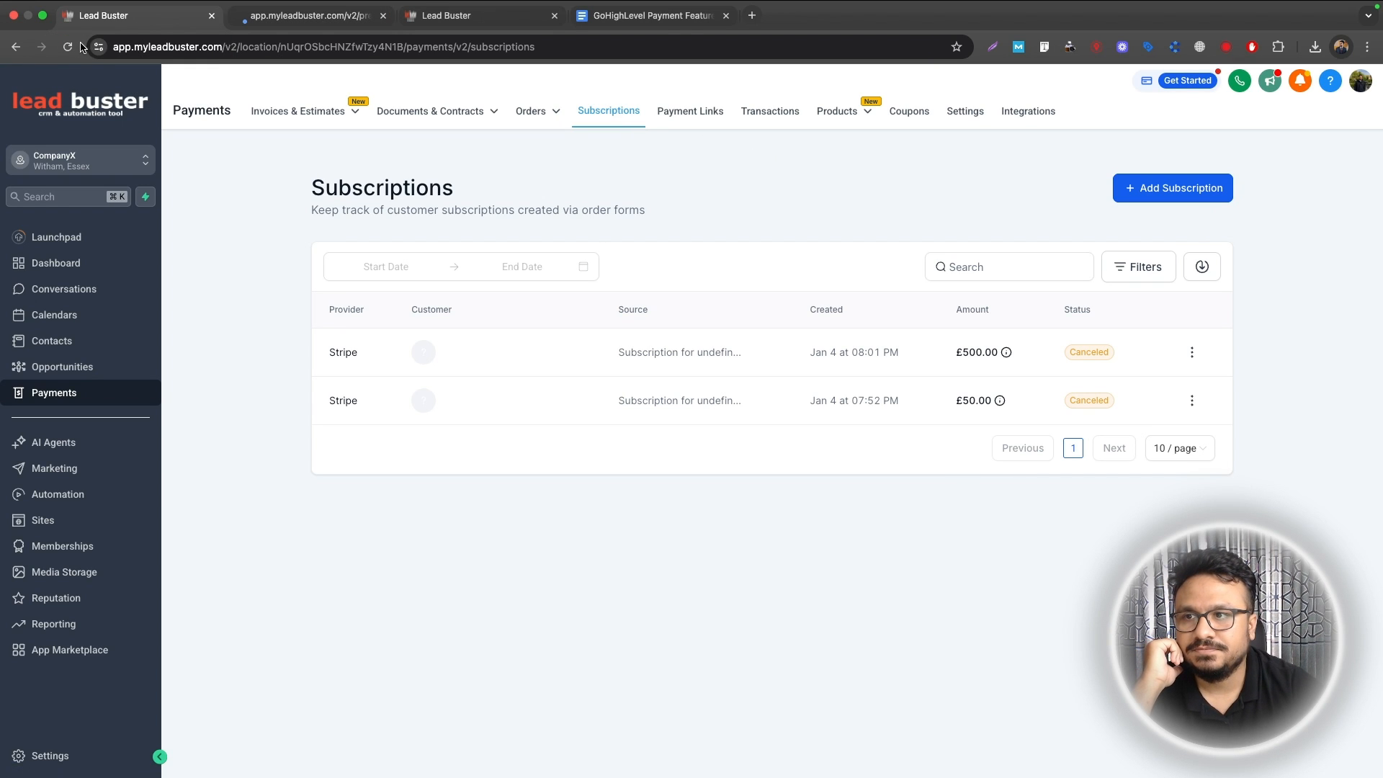
left_click(616, 114)
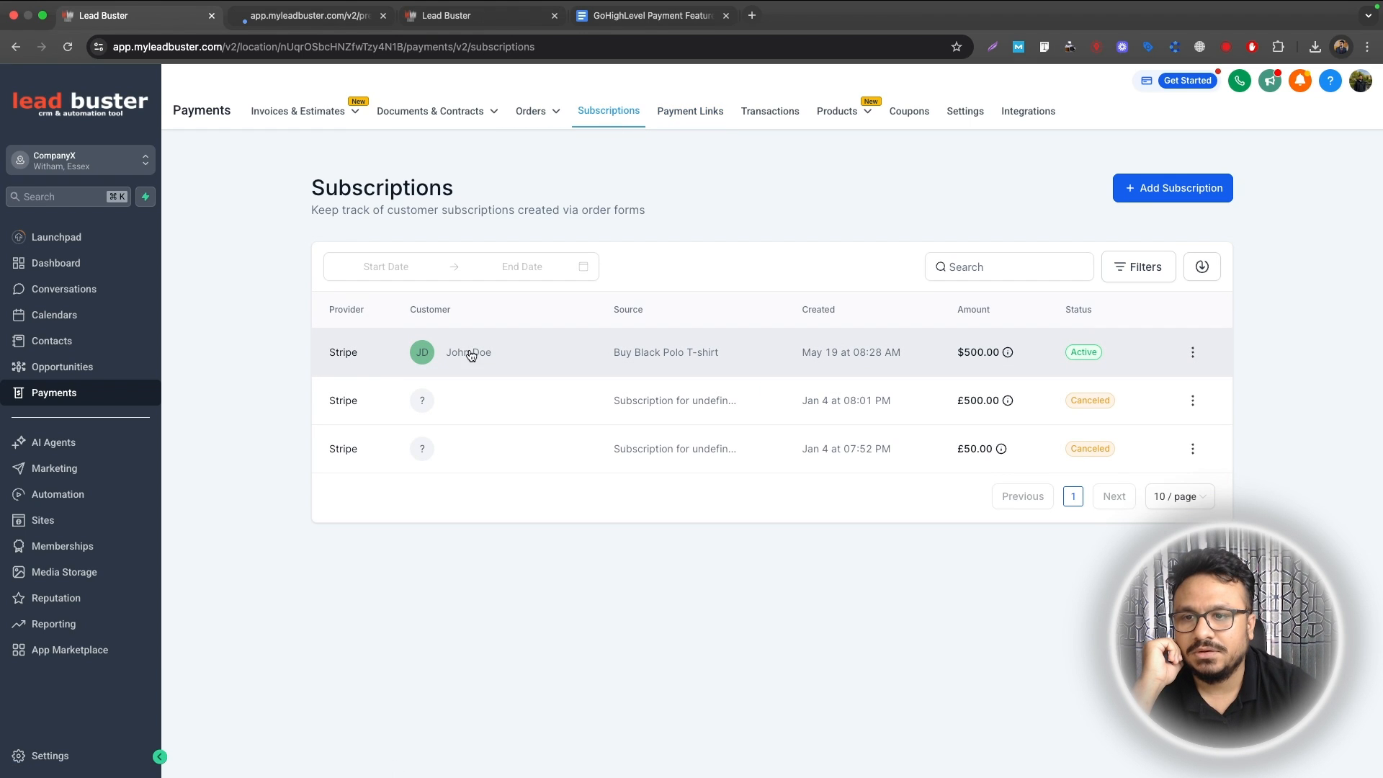
left_click(1193, 353)
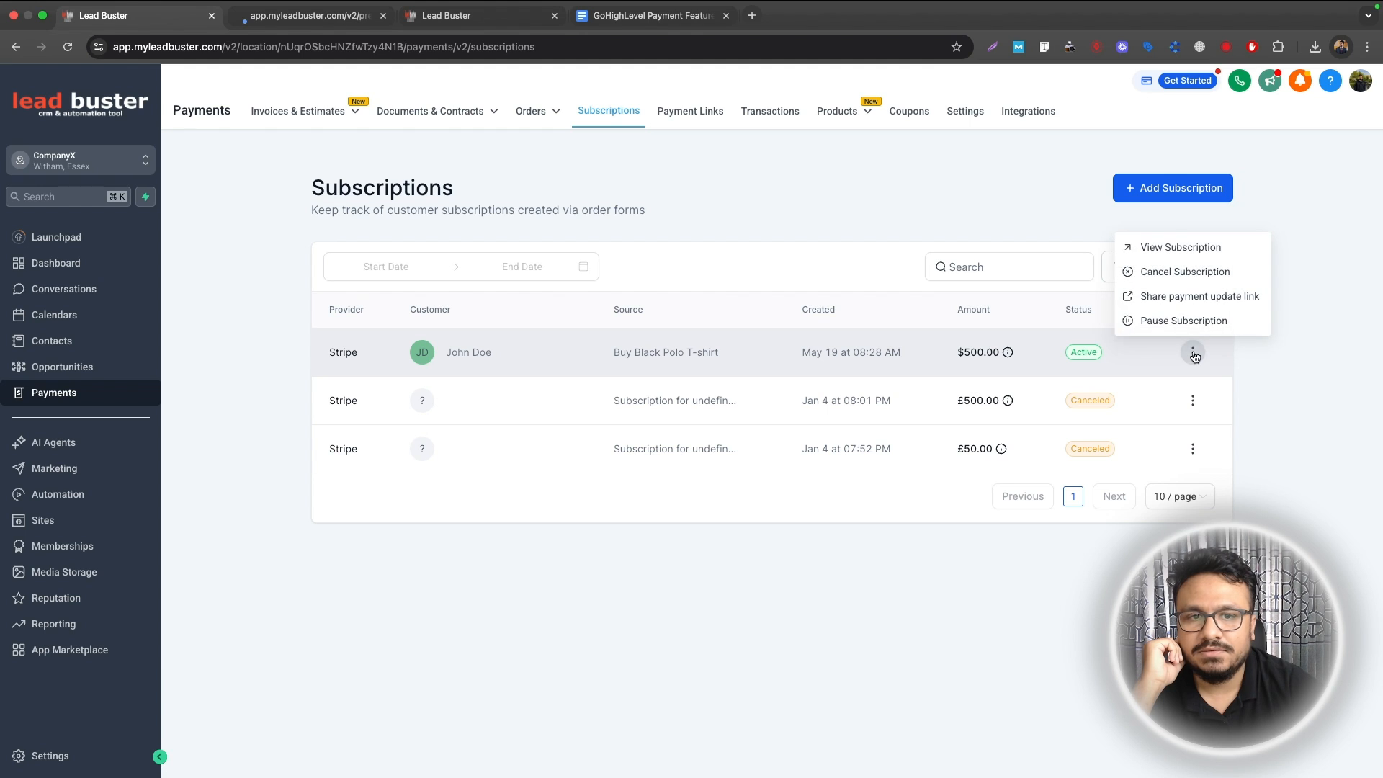
left_click(1182, 249)
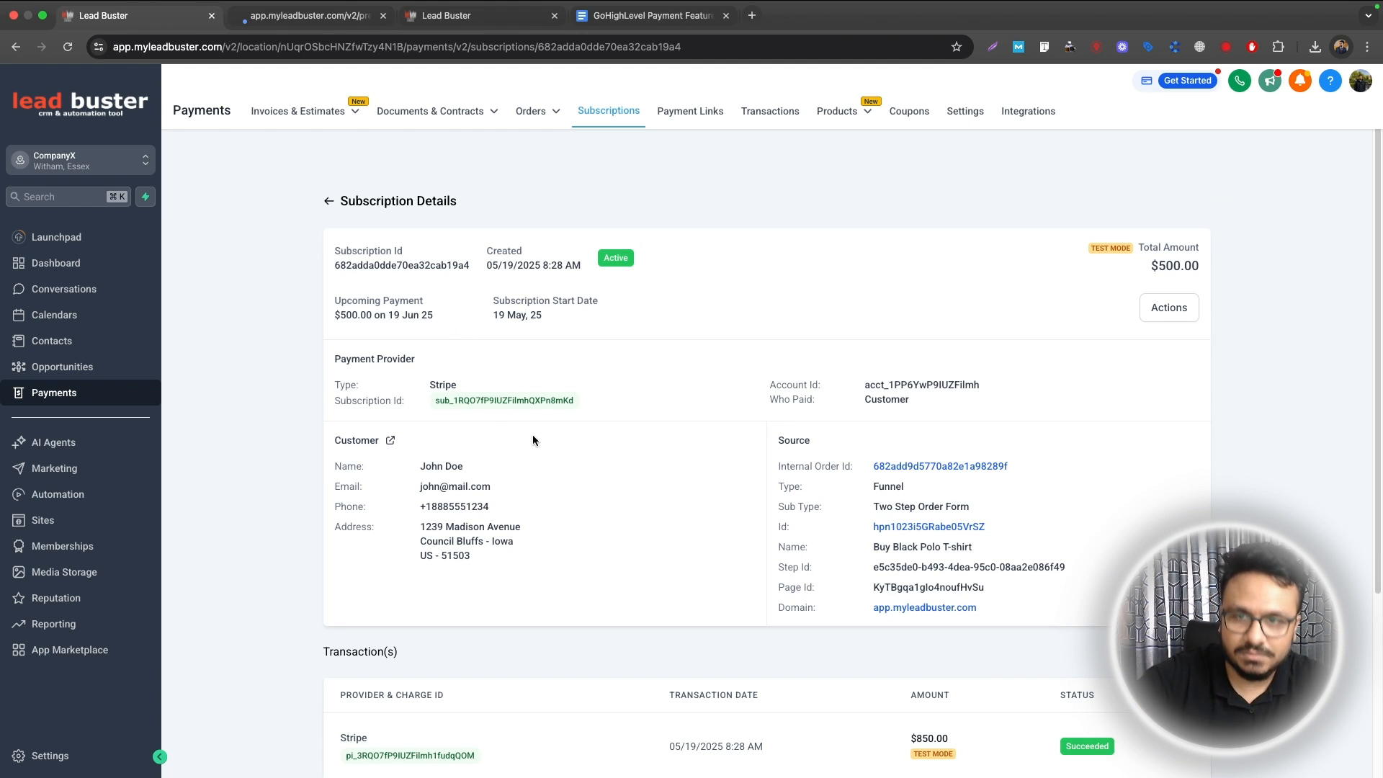
scroll(533, 413, "down", 3)
scroll(533, 413, "up", 3)
scroll(533, 413, "down", 3)
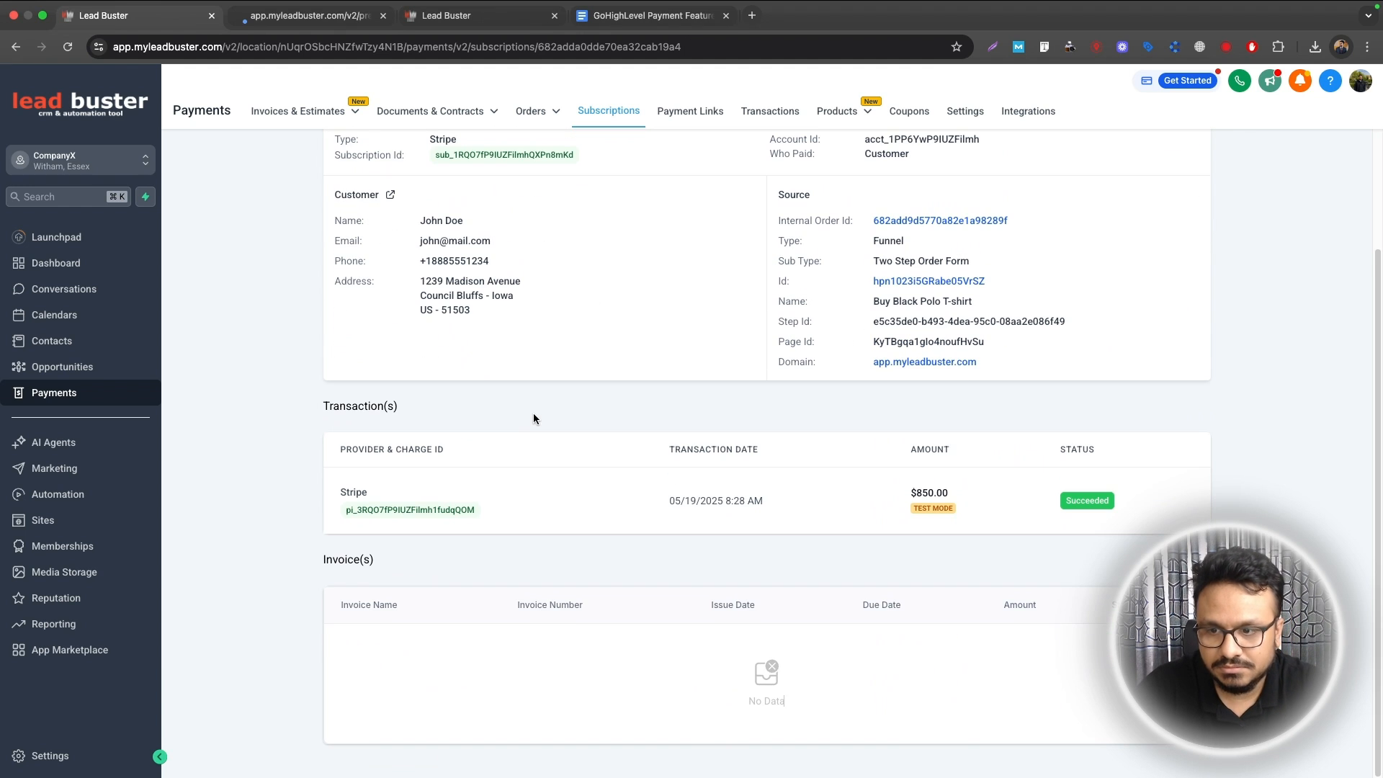
scroll(443, 478, "up", 3)
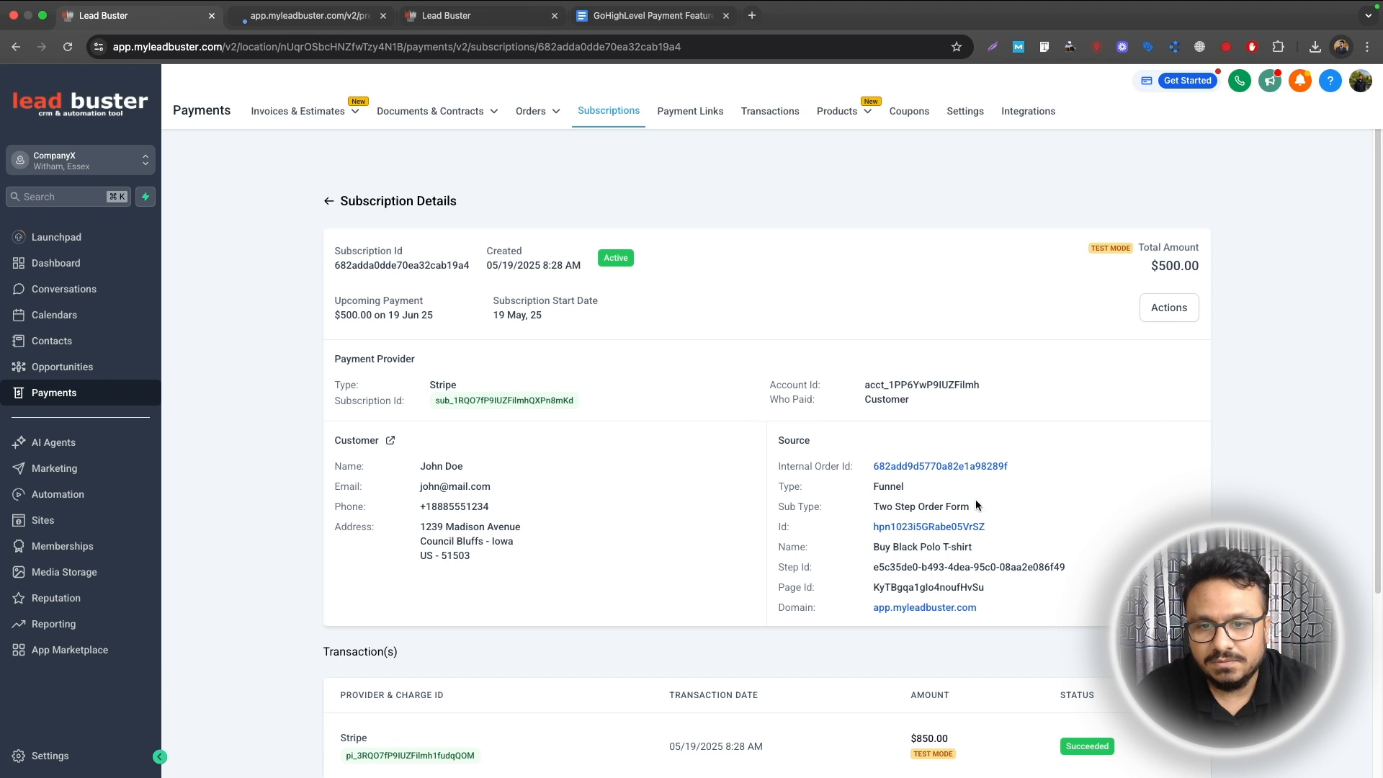
left_click(330, 202)
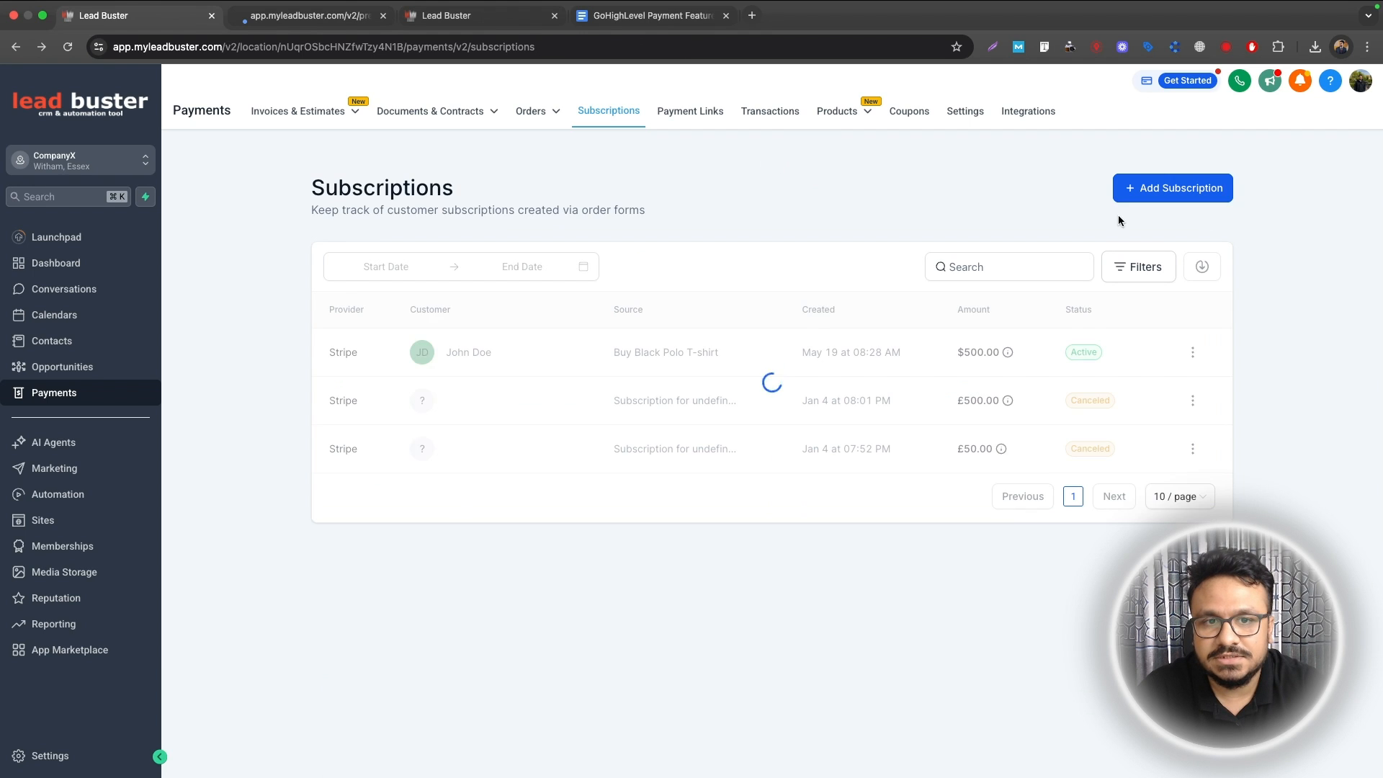
Step: Create blank one-time invoice INV-000003 via New > New Invoice on the Invoices list
left_click(1193, 352)
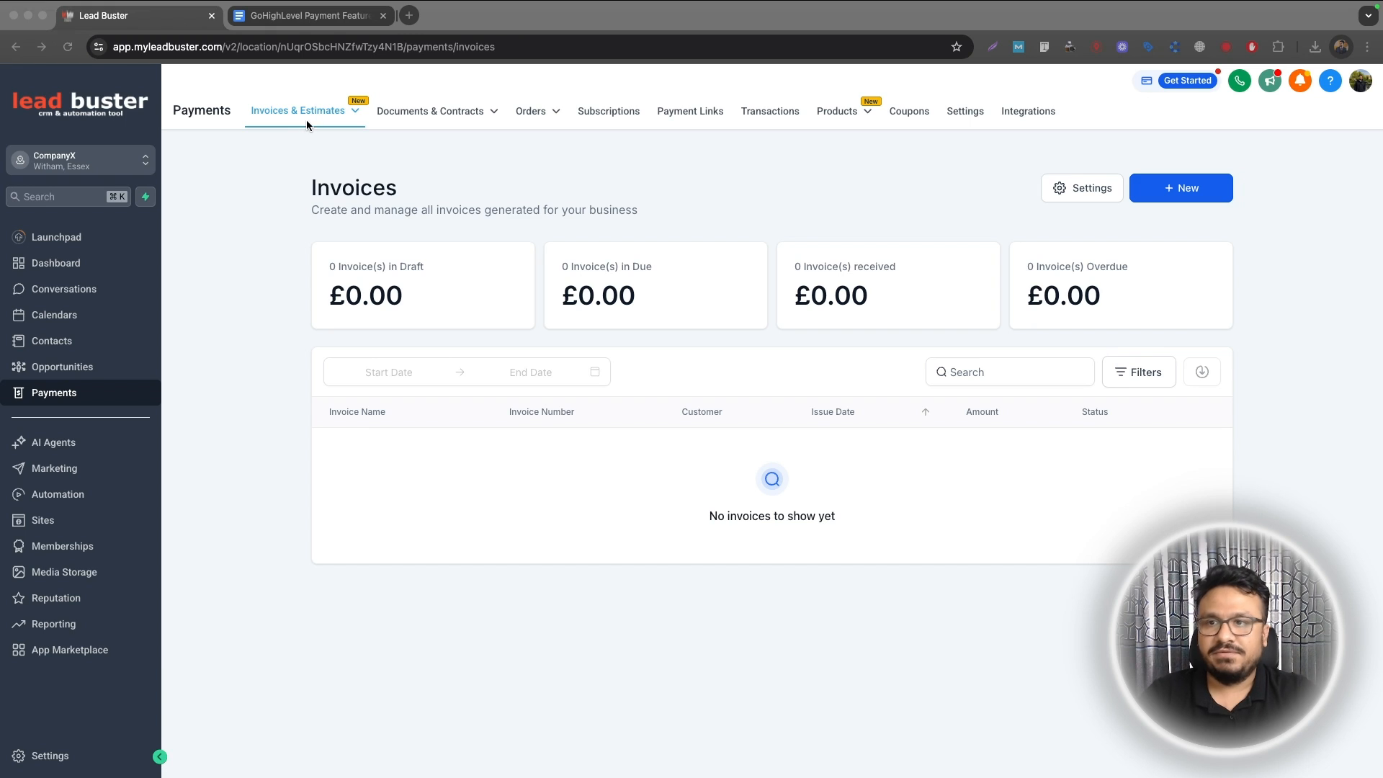
left_click(295, 124)
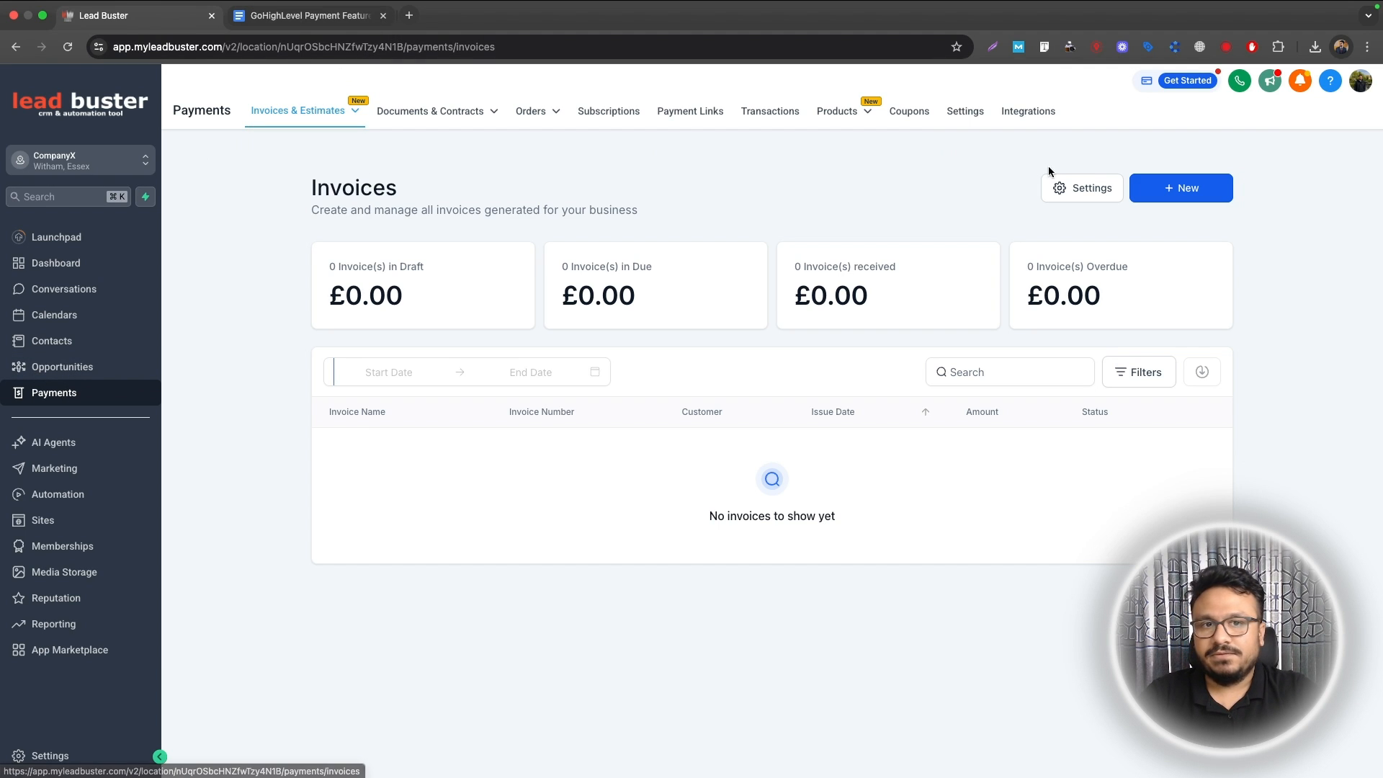
left_click(1193, 190)
left_click(1139, 232)
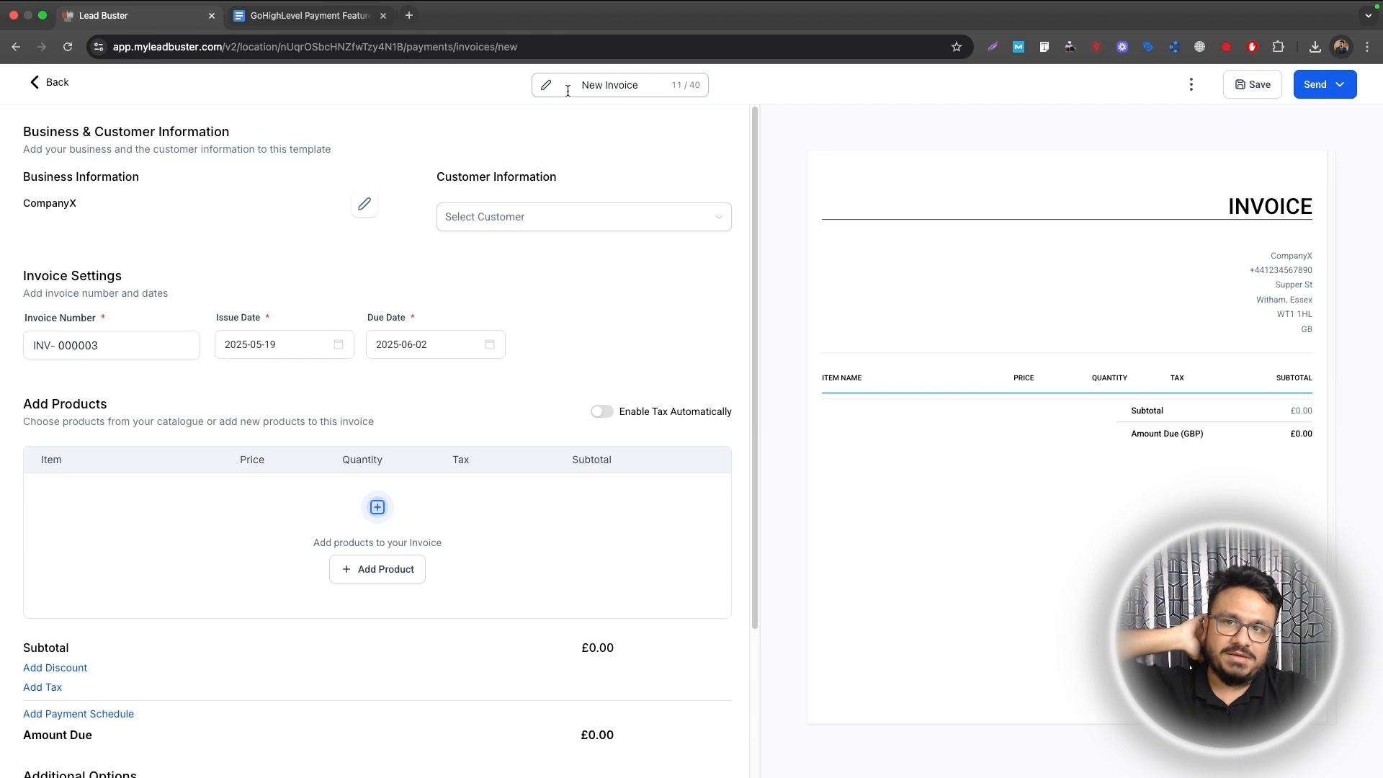
Step: Title the invoice 'Black Polo T-shirt' and add the Black Polo T-shirt @ 50 product
left_click(582, 88)
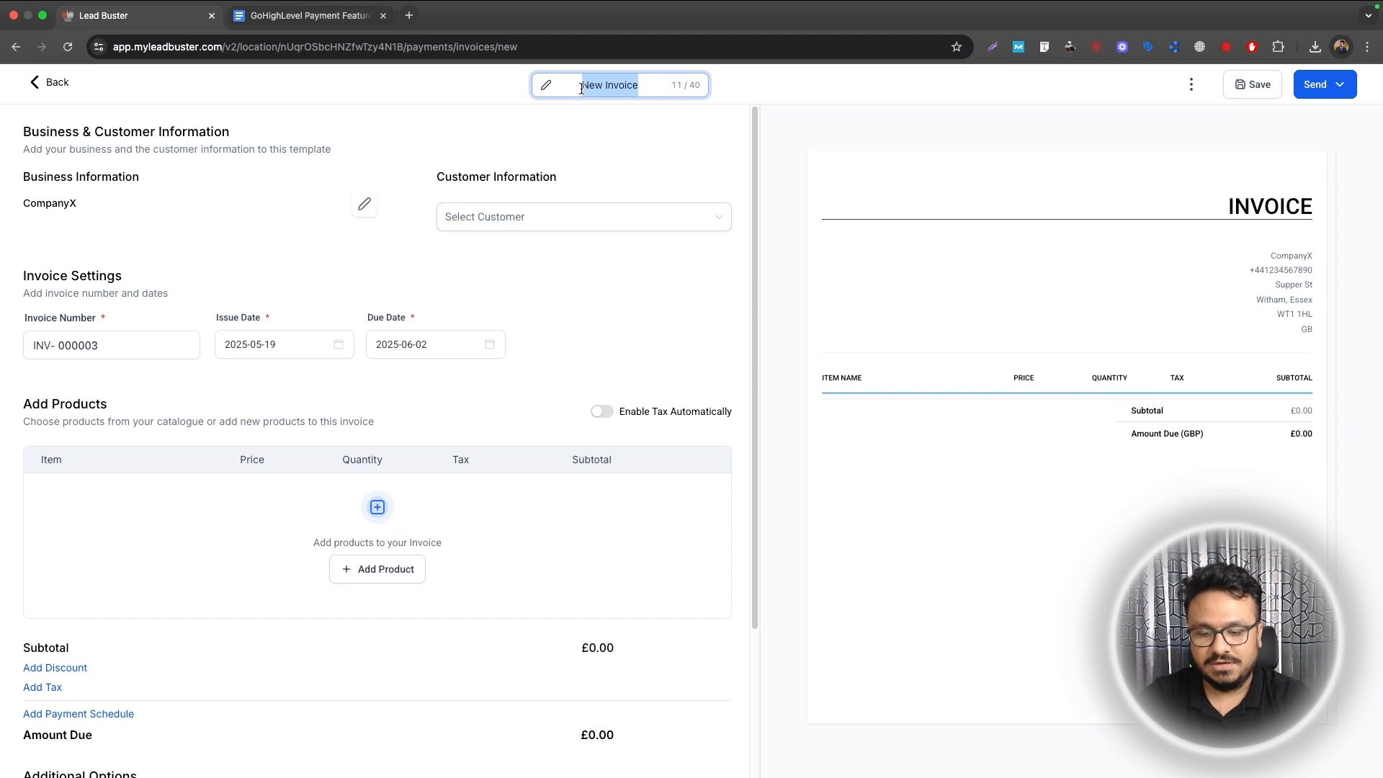
type("Black Polo ")
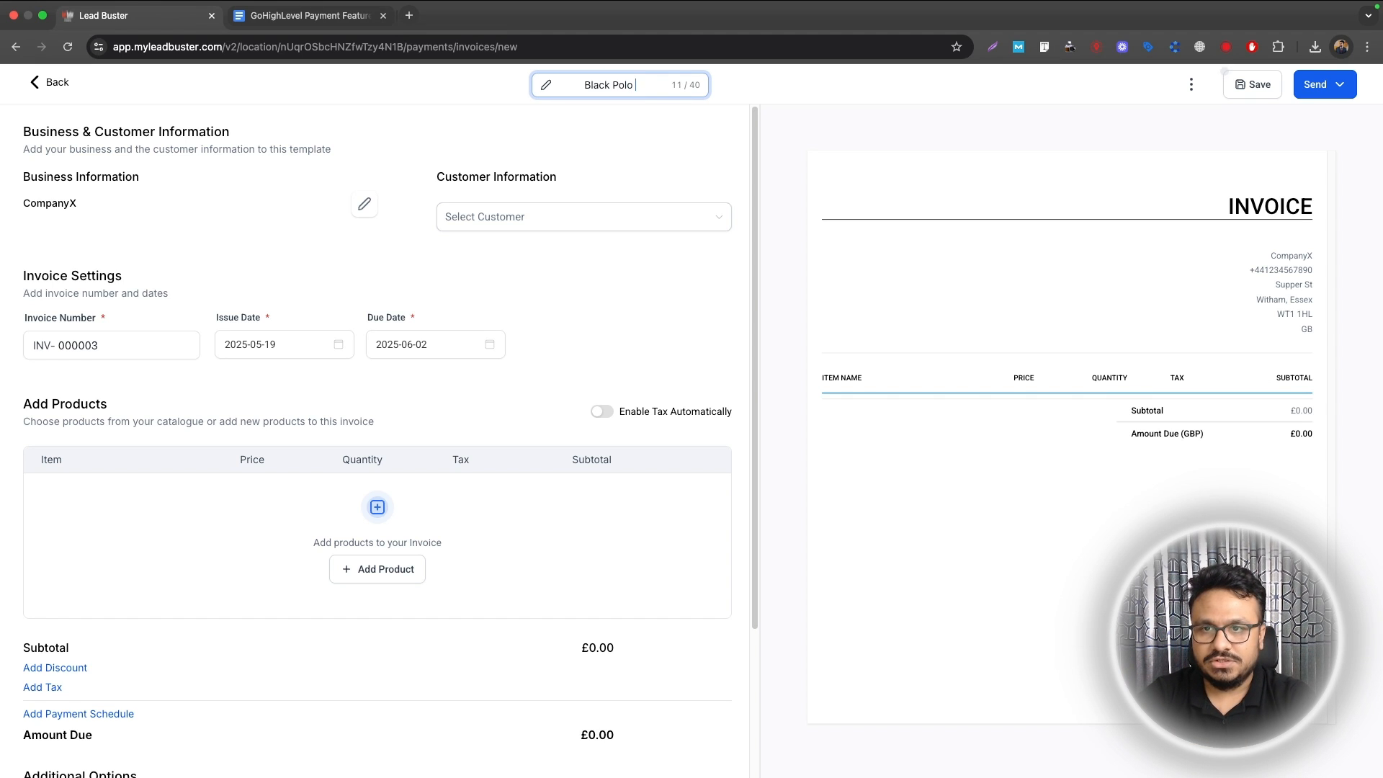
type("T-shirt")
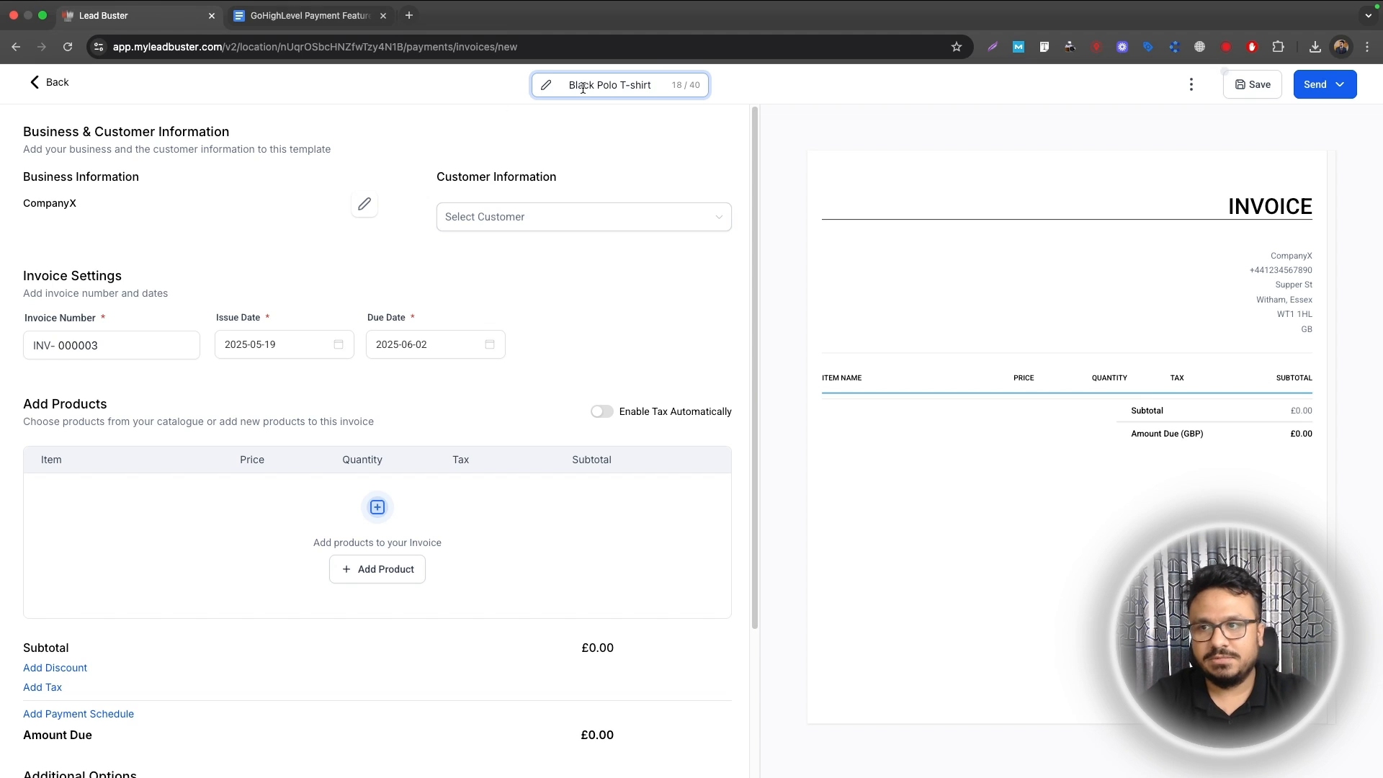
left_click(469, 239)
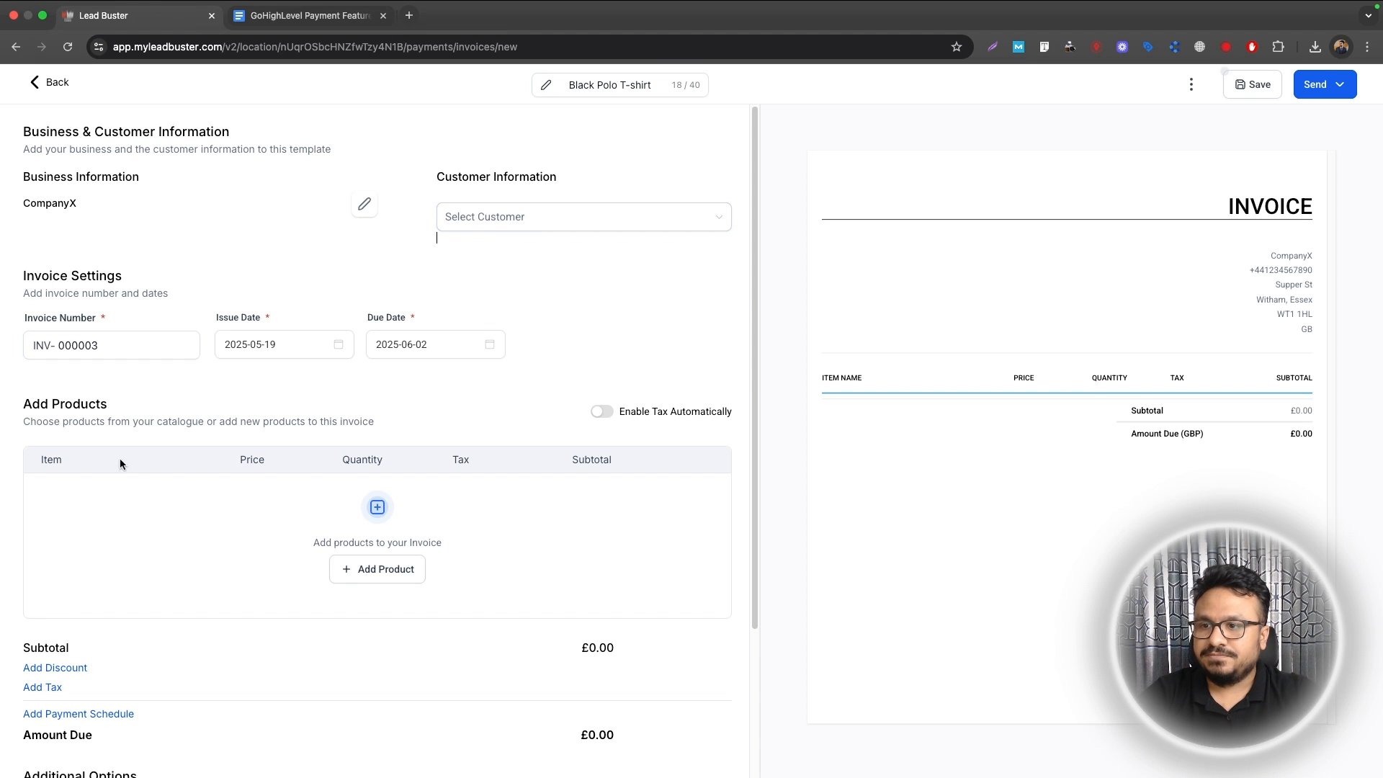
left_click(376, 568)
left_click(144, 500)
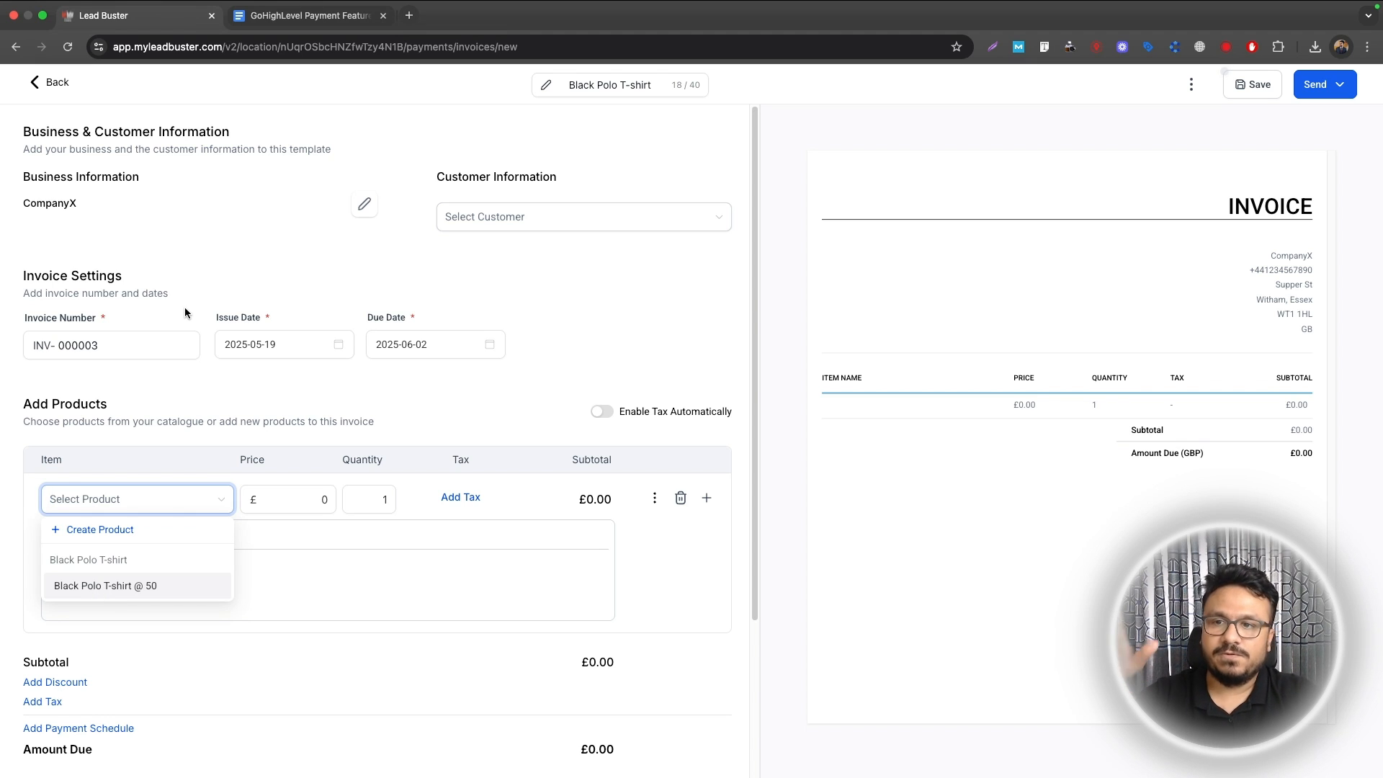
left_click(137, 585)
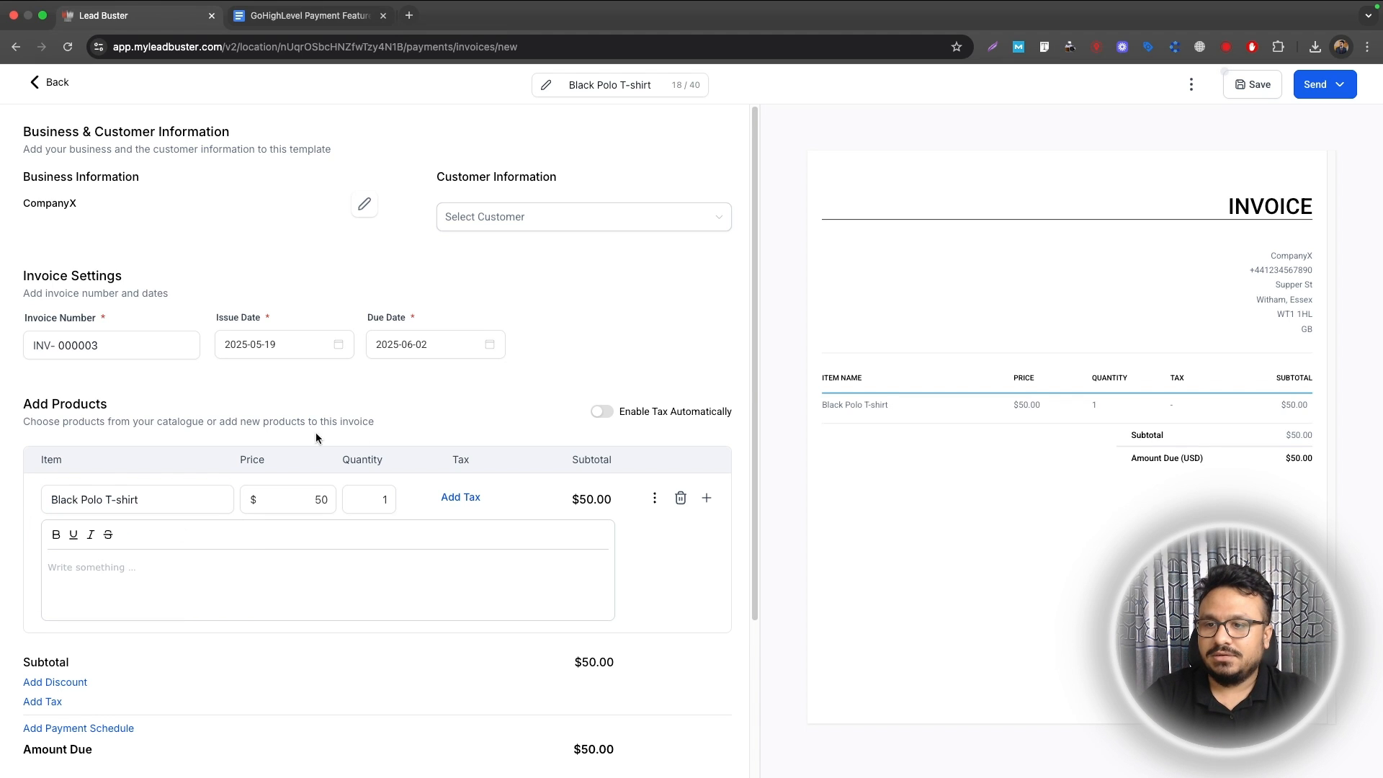
Step: Bill the invoice to the chosen customer from the customer list
left_click(479, 216)
left_click(499, 337)
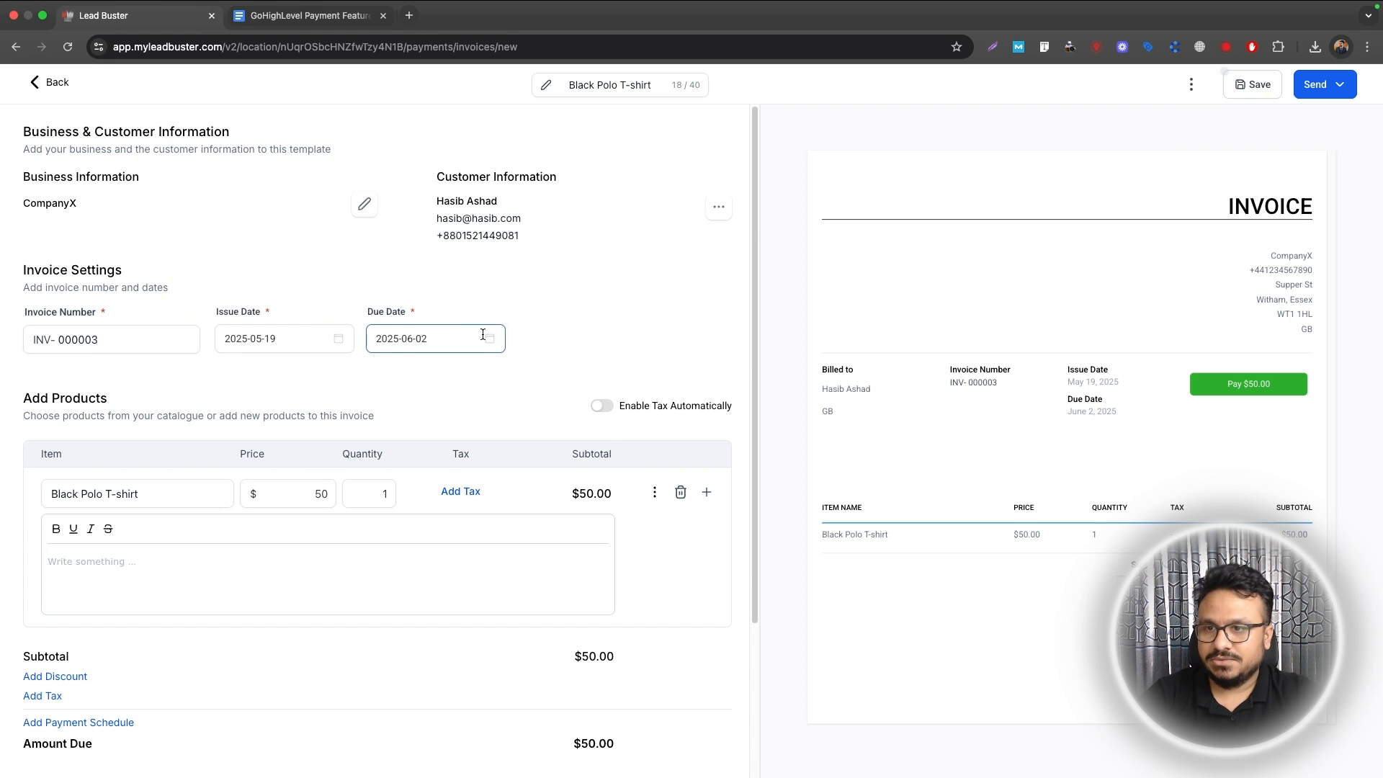
scroll(497, 353, "down", 3)
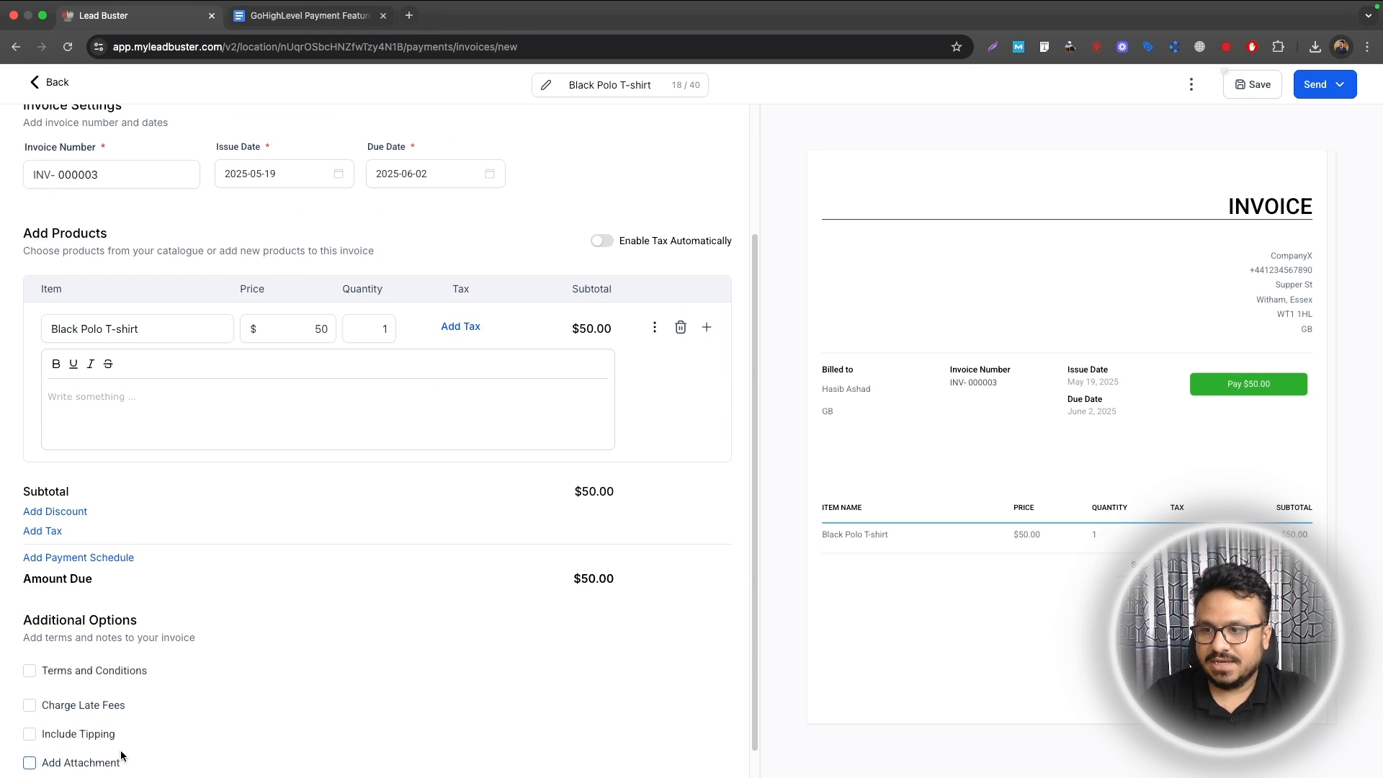
scroll(123, 742, "down", 1)
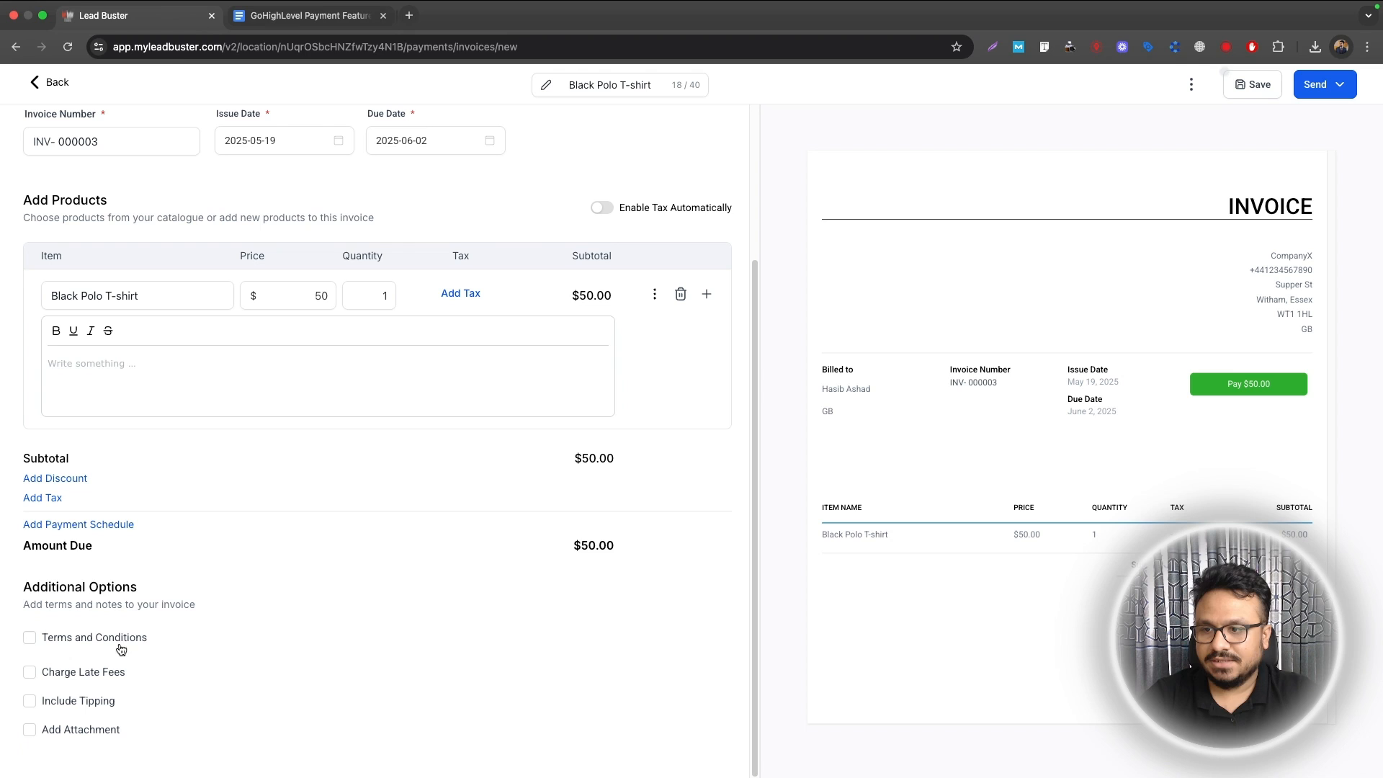
left_click(1342, 92)
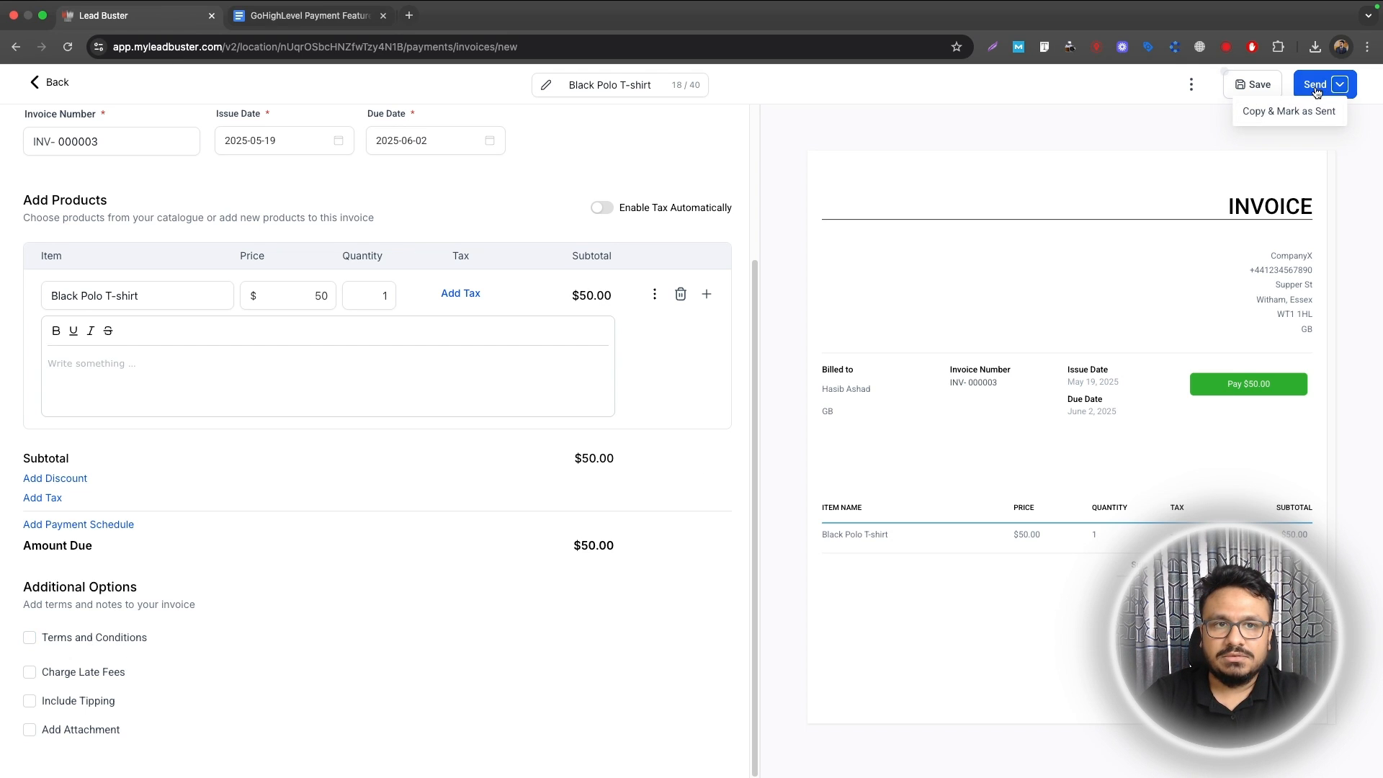
Step: Close the Send Invoice dialog unsent, keeping INV-000003 as a $50 draft, and go back
left_click(1317, 88)
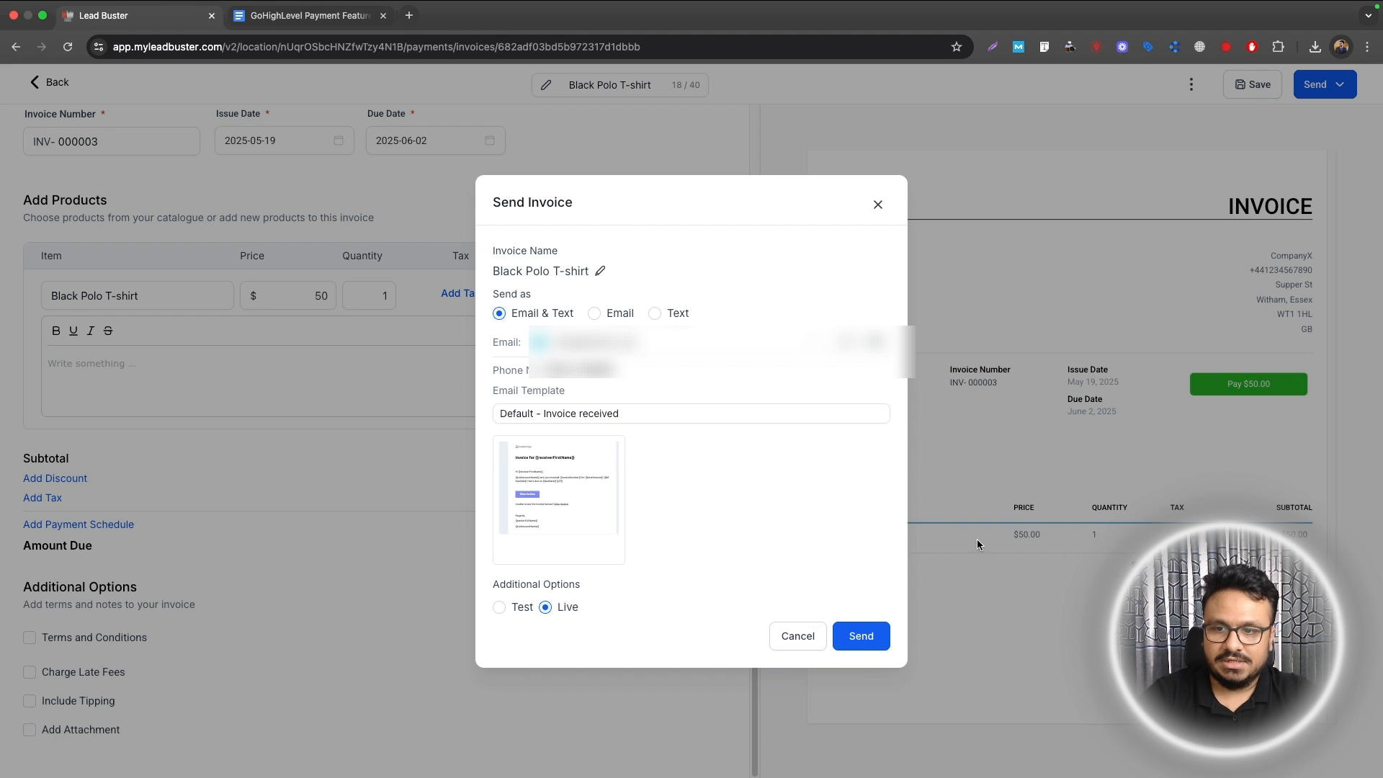
left_click(876, 206)
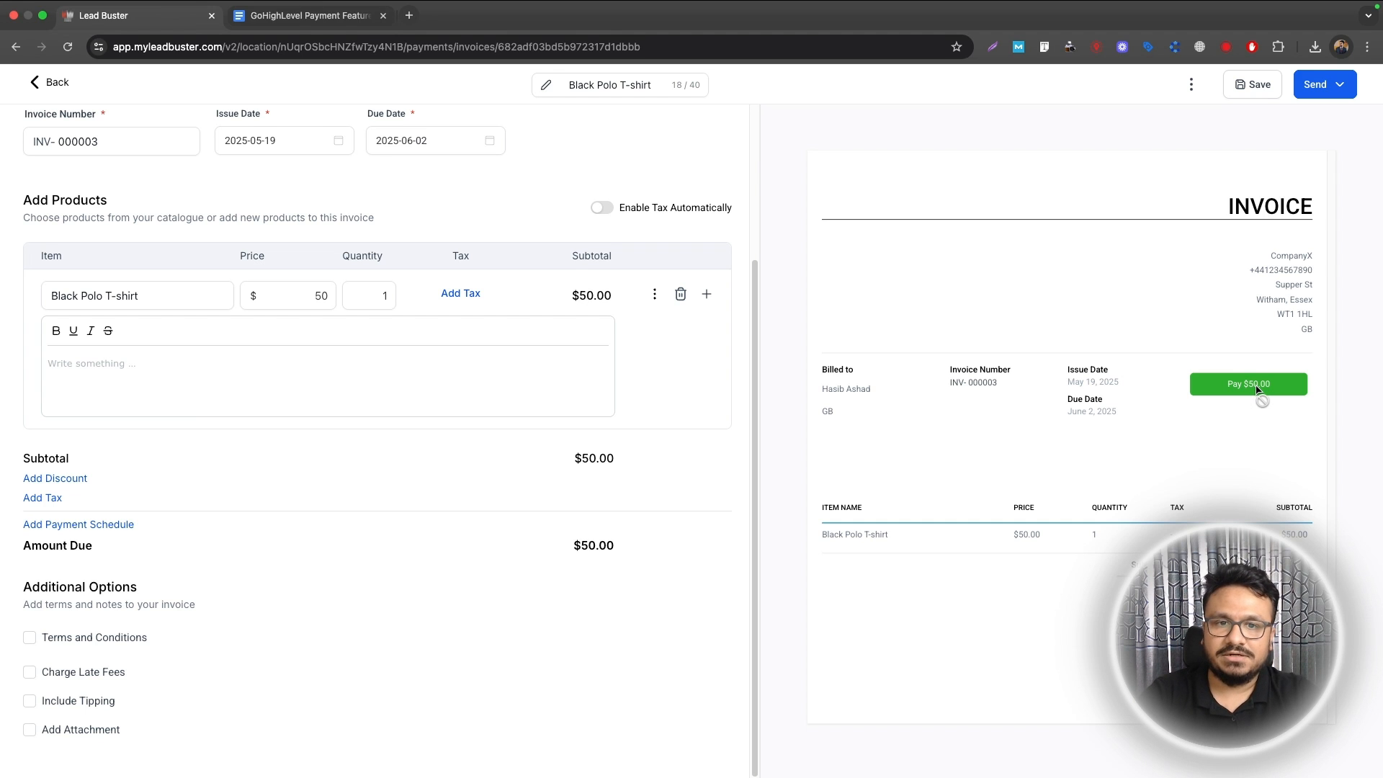
left_click(46, 83)
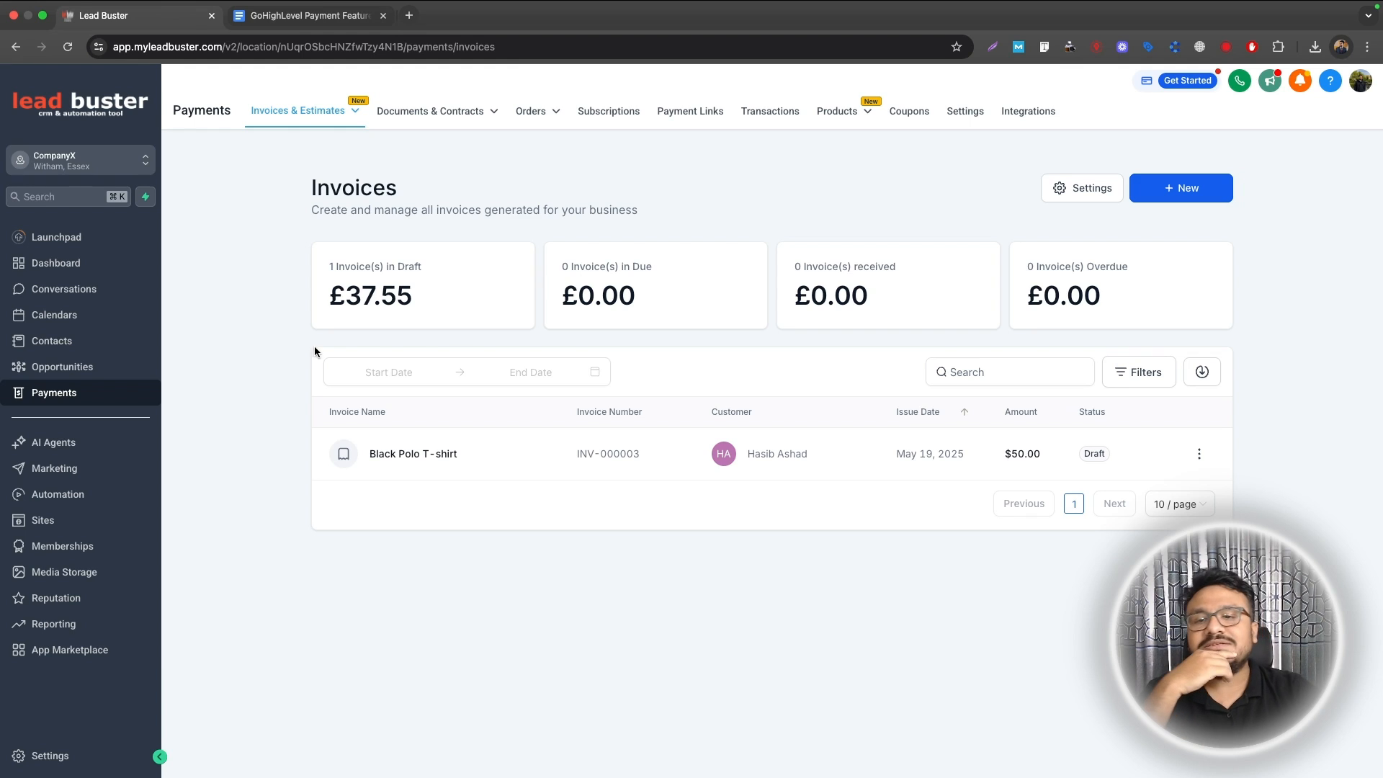
Step: Open a blank recurring invoice via New > New Recurring Invoice
left_click(1169, 198)
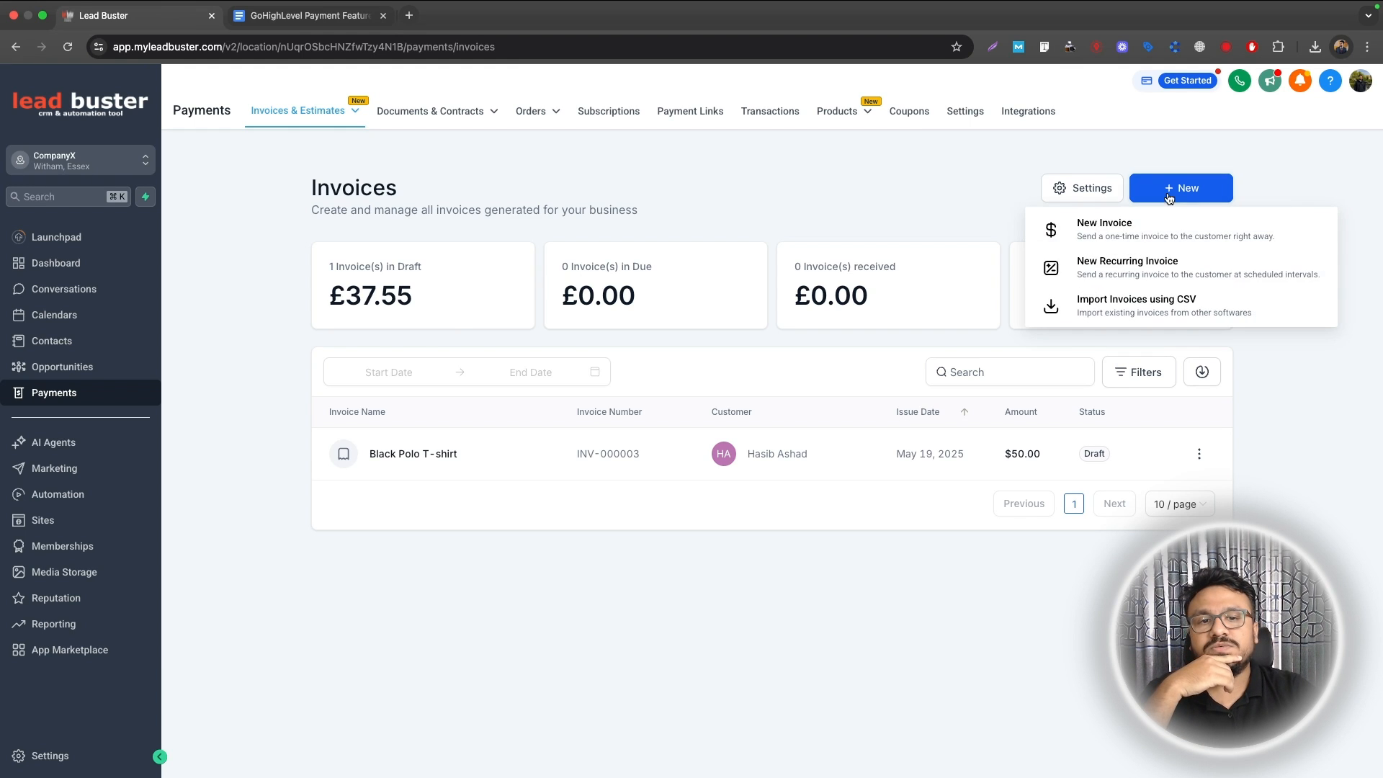
left_click(1147, 264)
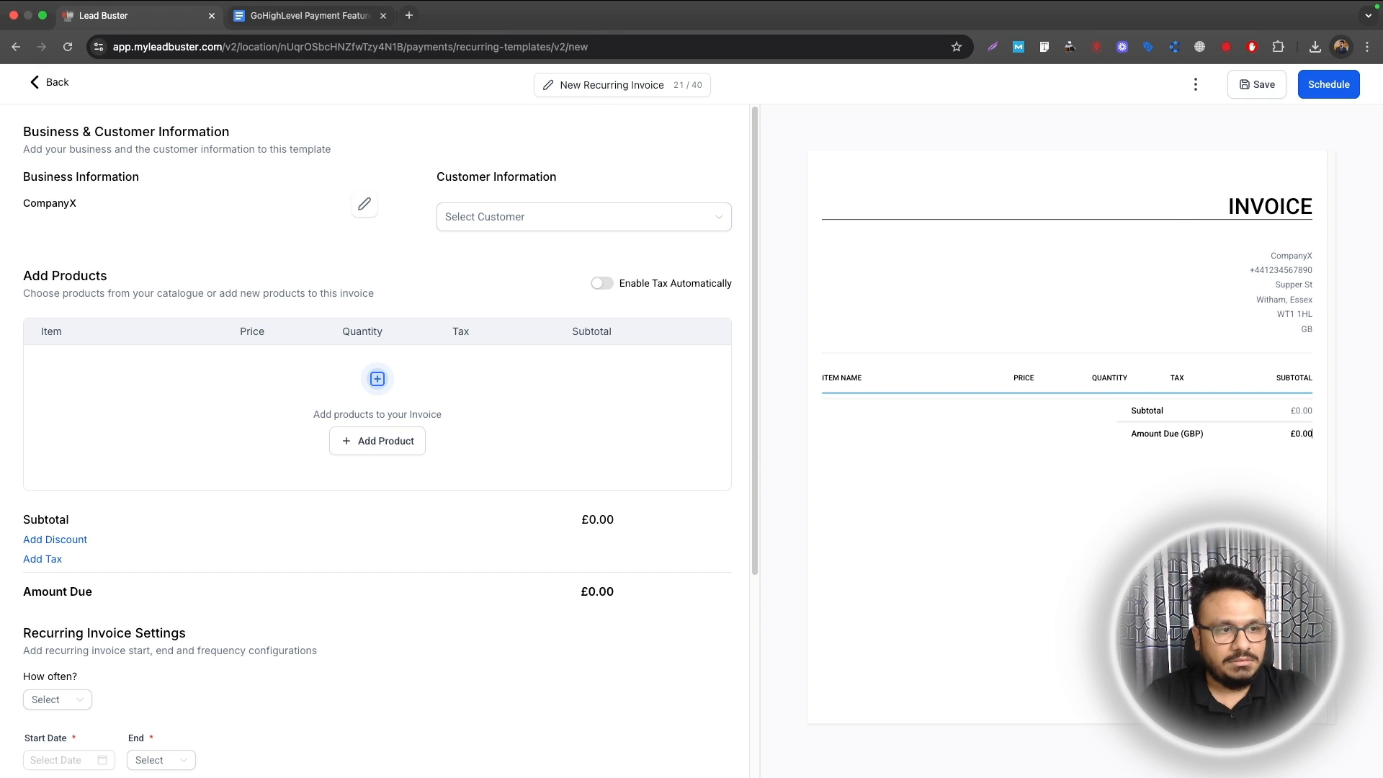
Step: Bill the recurring invoice to a customer for the Black Polo T-shirt @ 50 product
left_click(487, 224)
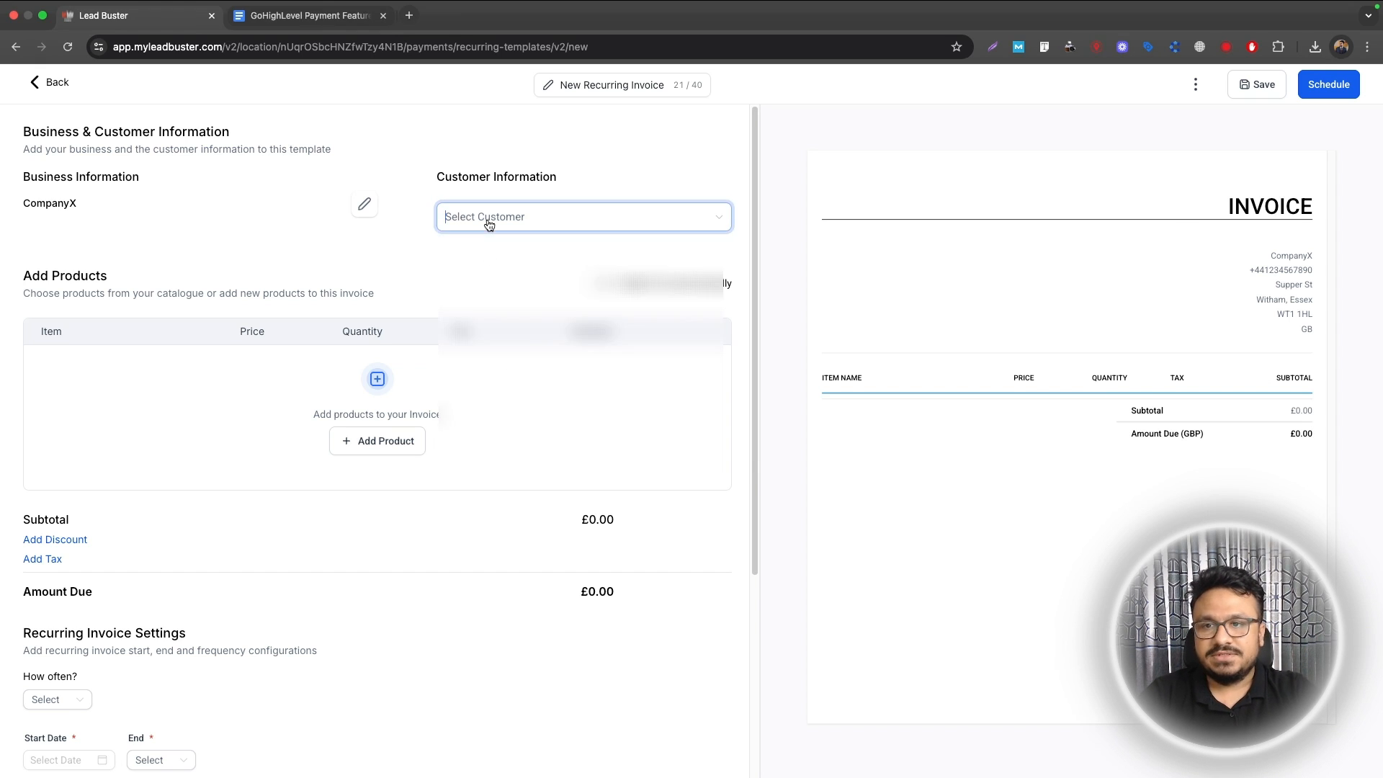
left_click(519, 344)
left_click(382, 441)
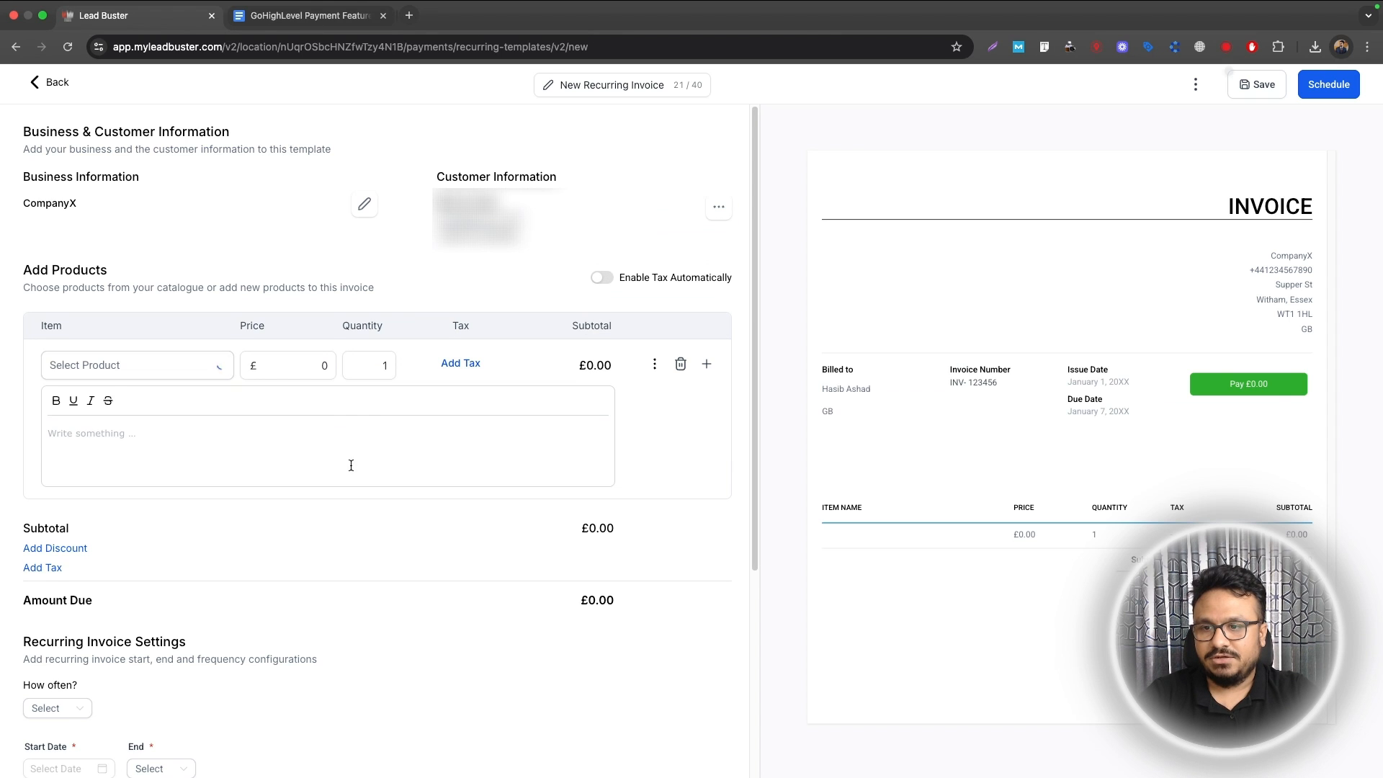
left_click(80, 366)
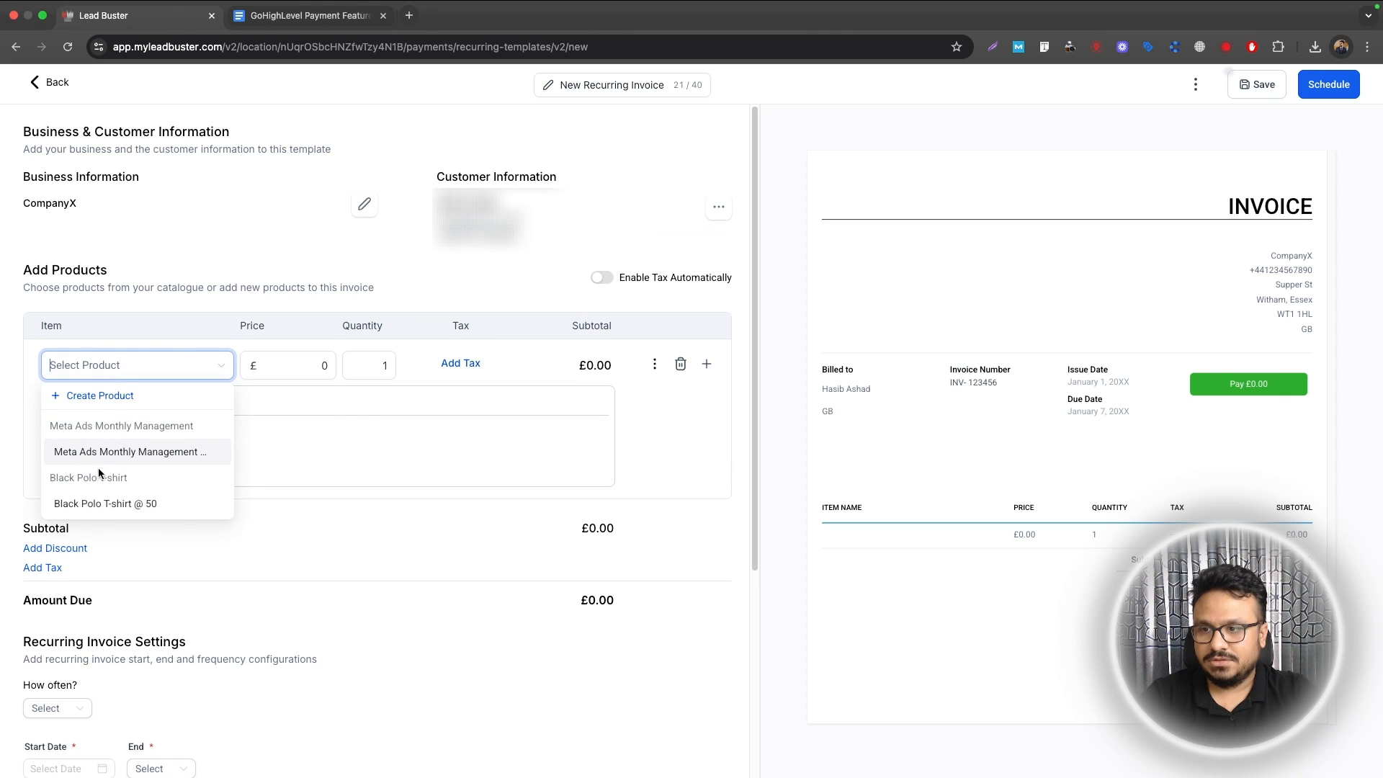
left_click(100, 504)
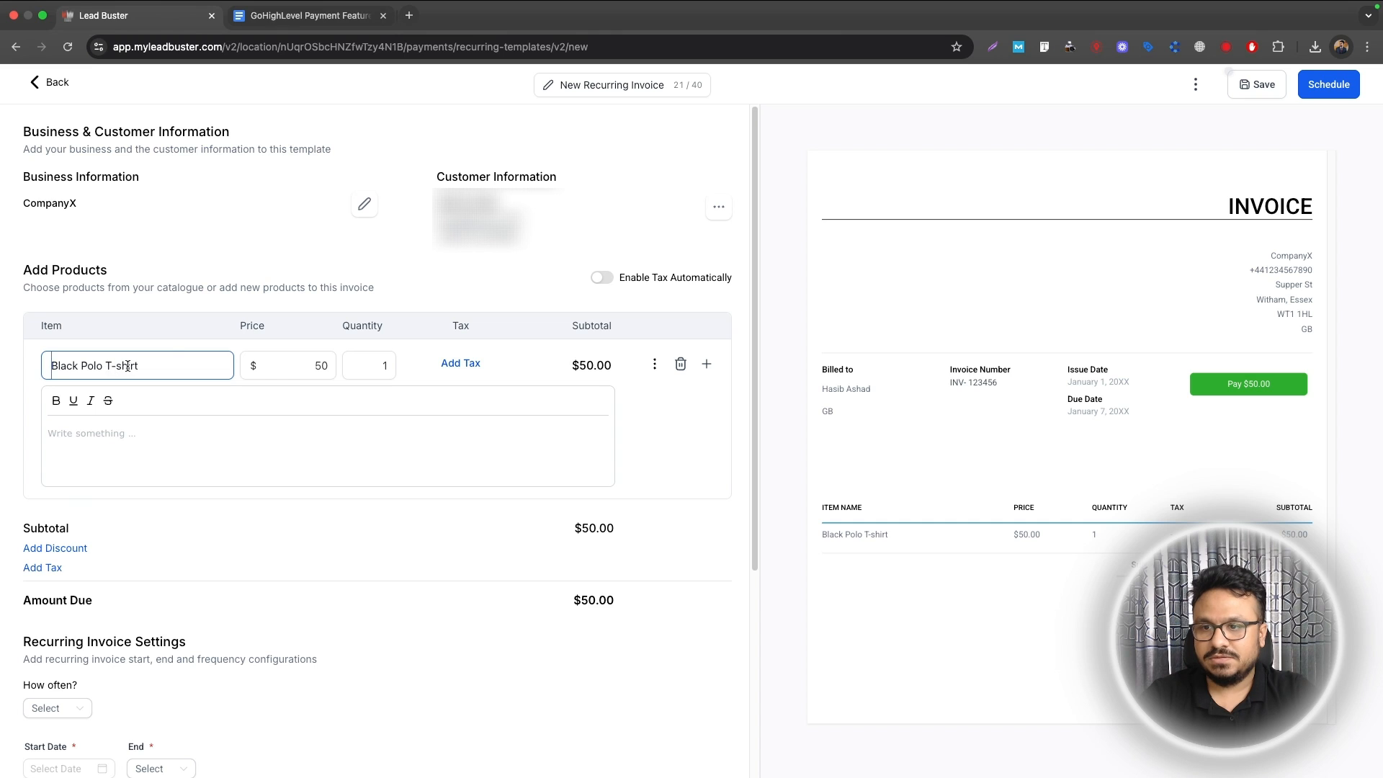
Step: Set the recurrence to Monthly, on the 1st date, every 1 month
scroll(84, 511, "down", 5)
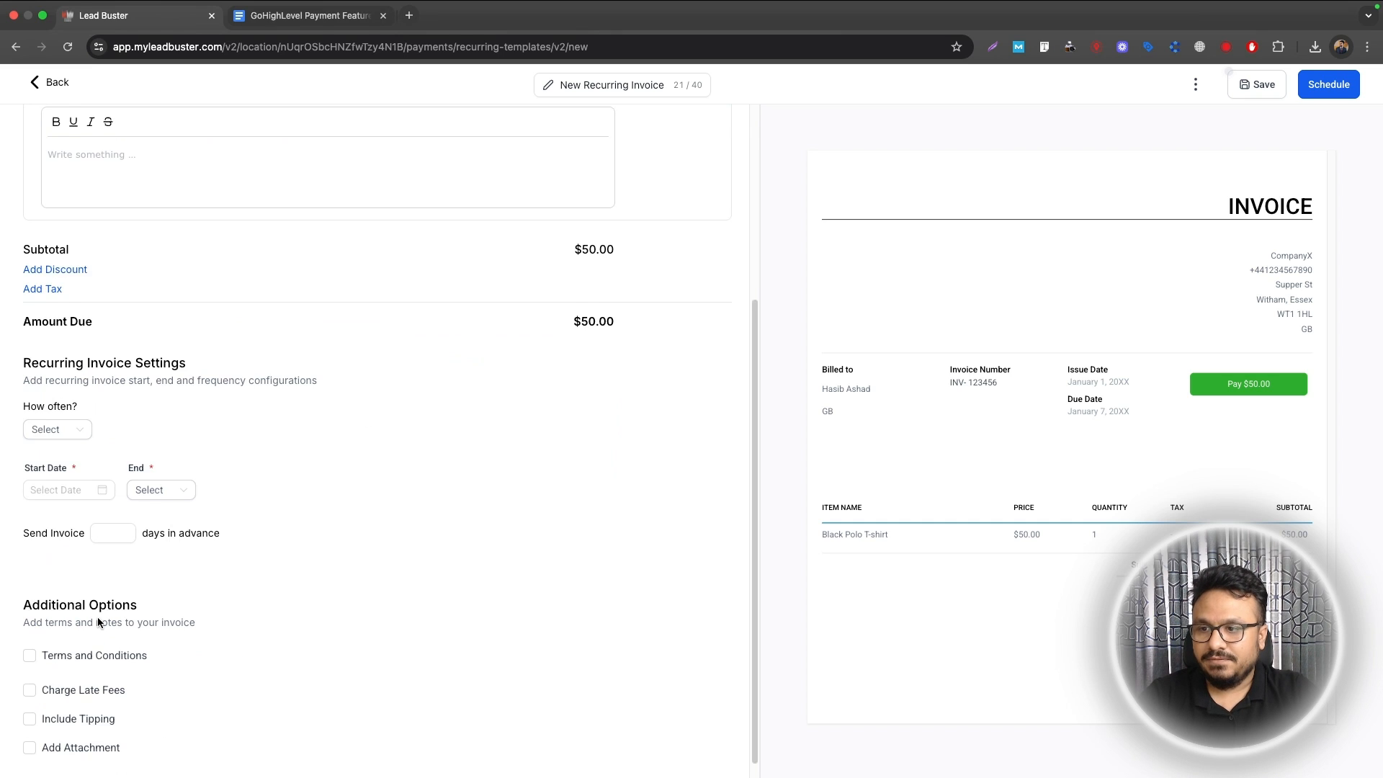
left_click(54, 411)
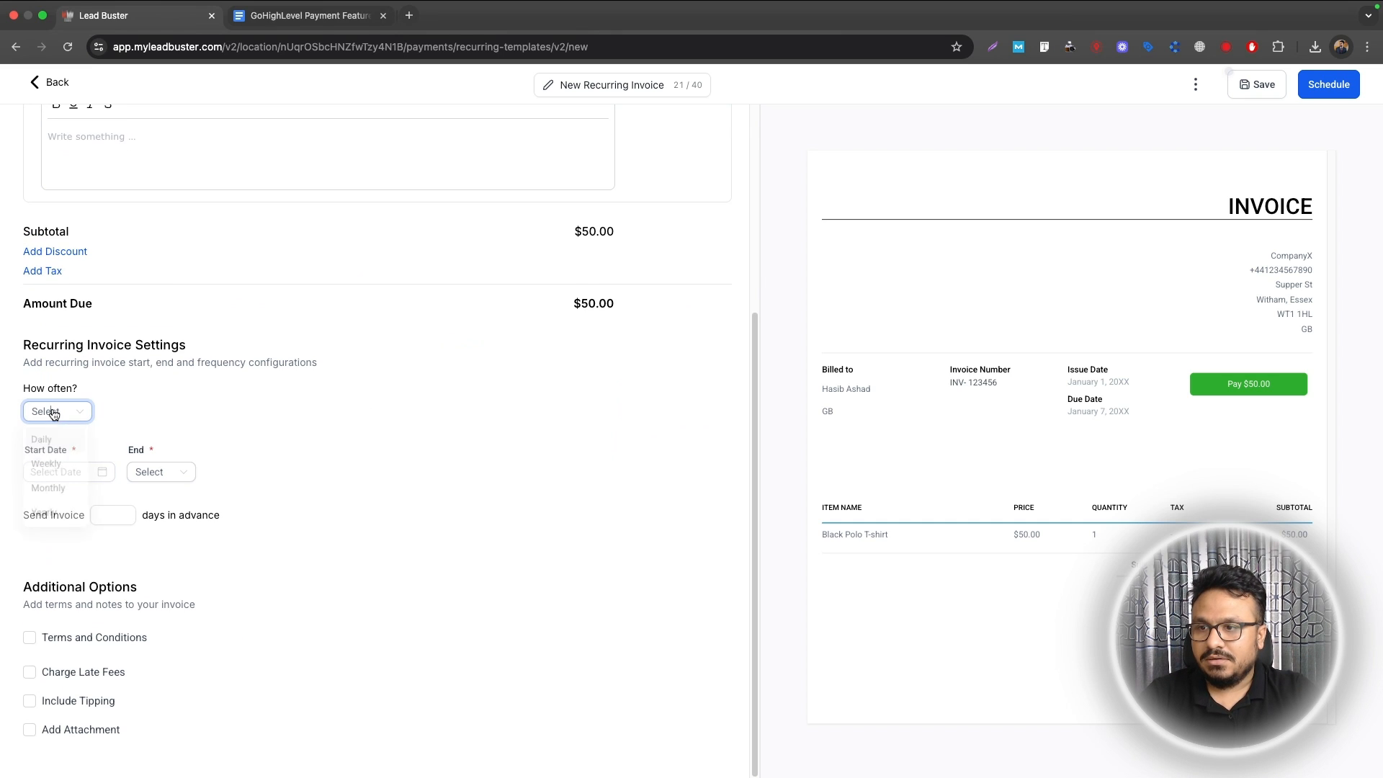
left_click(46, 491)
left_click(153, 414)
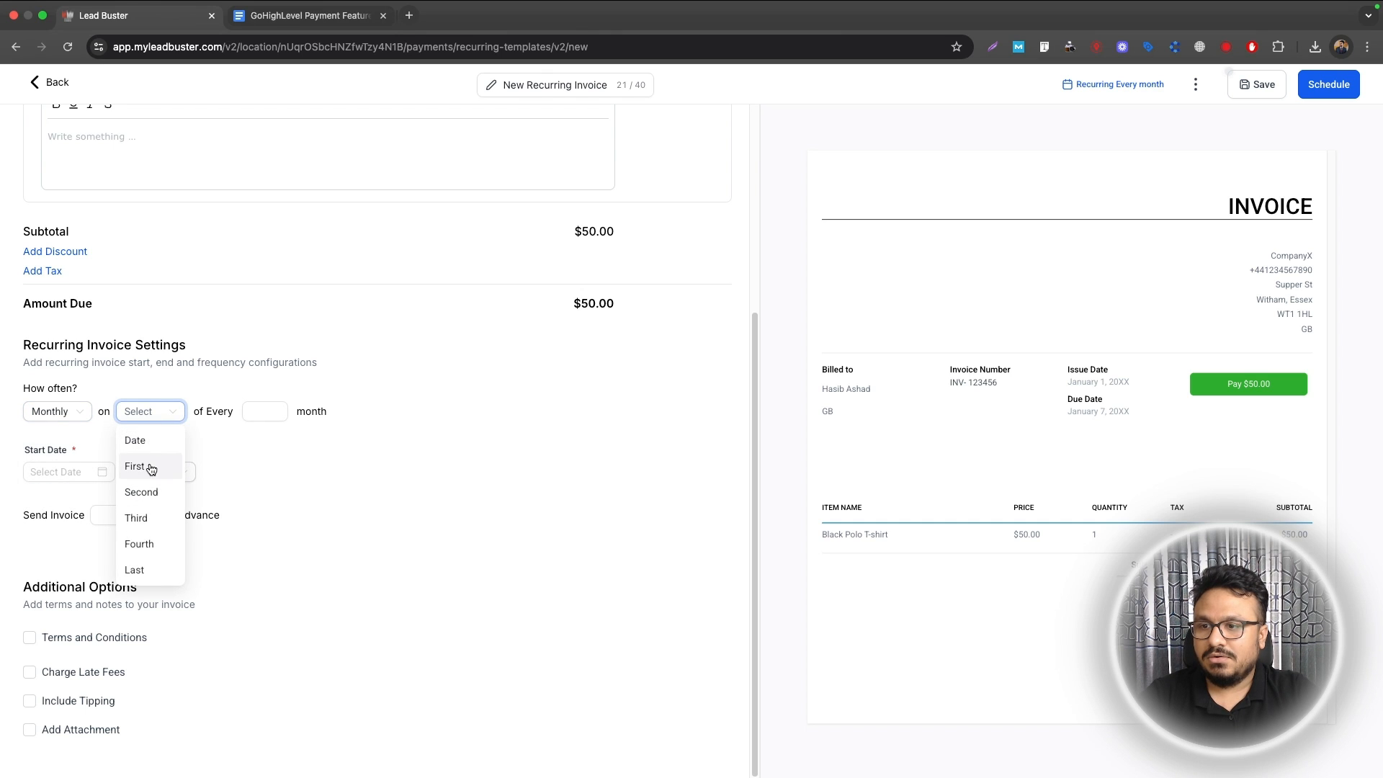
left_click(148, 440)
left_click(245, 414)
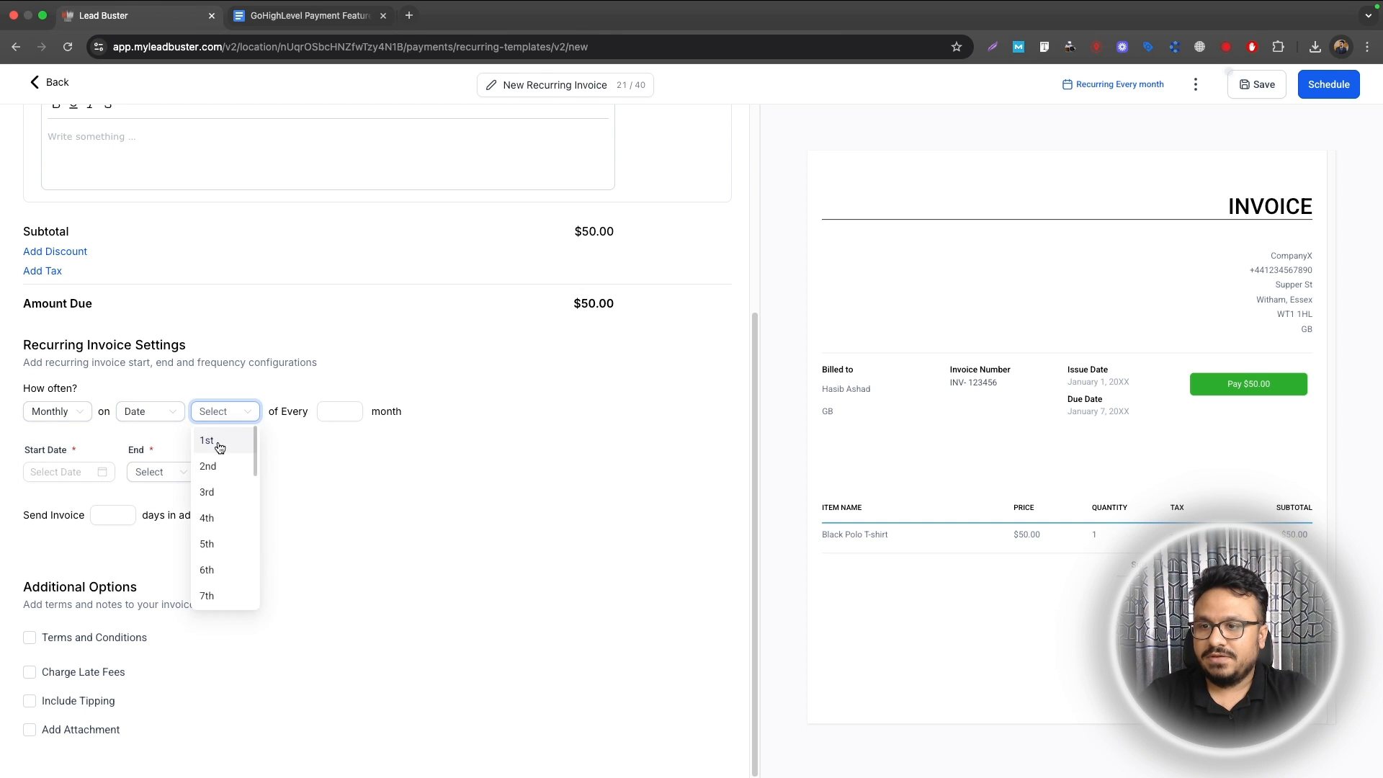
left_click(223, 443)
left_click(335, 415)
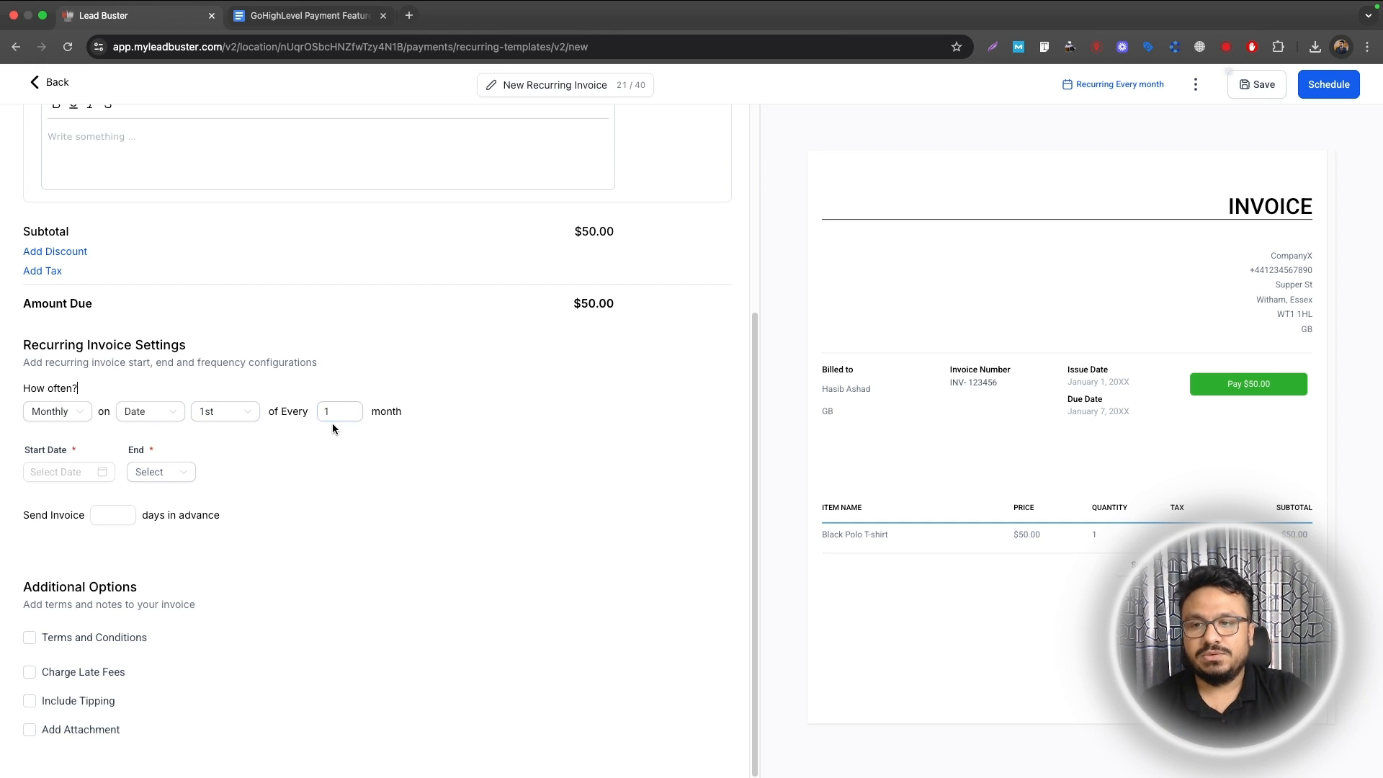
Step: Set the recurrence start date to 31 May 2025 and its end to Never
left_click(29, 474)
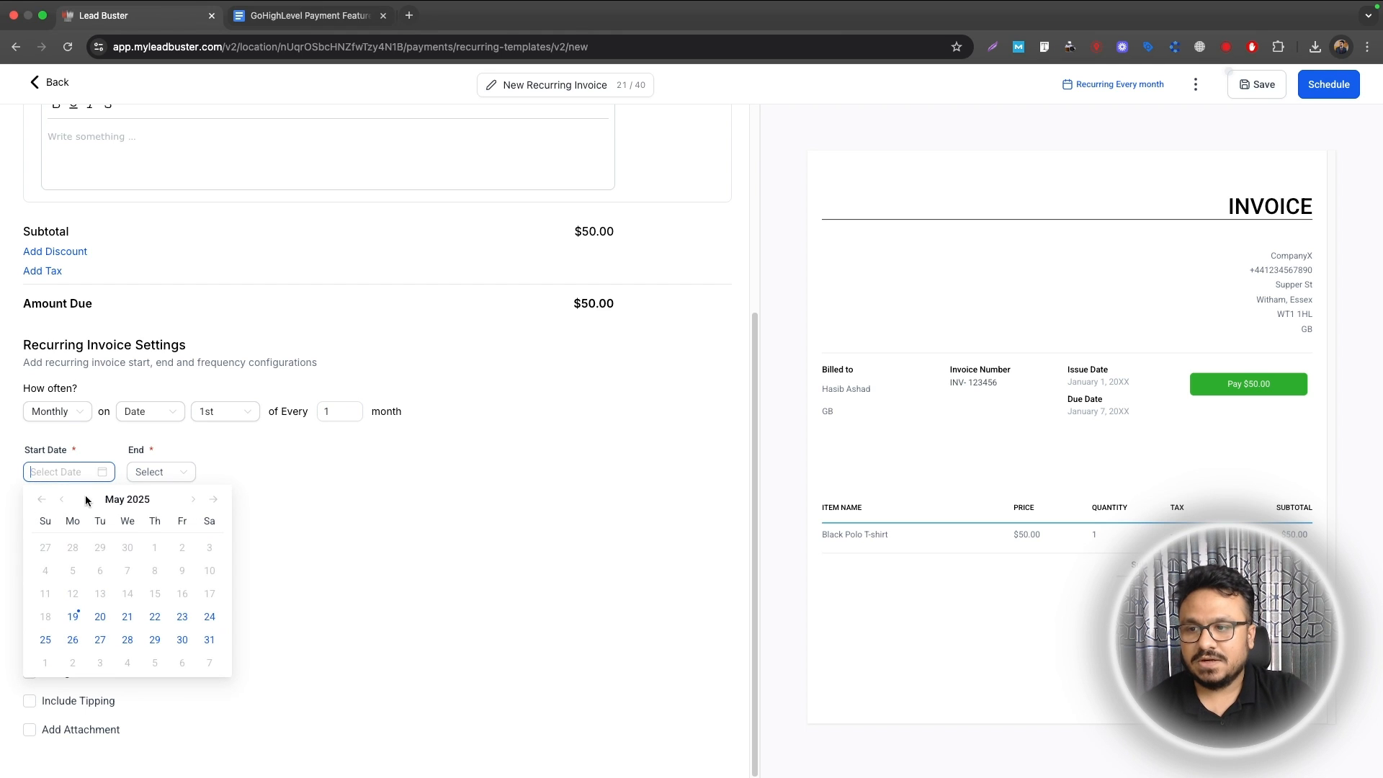
left_click(210, 640)
left_click(159, 477)
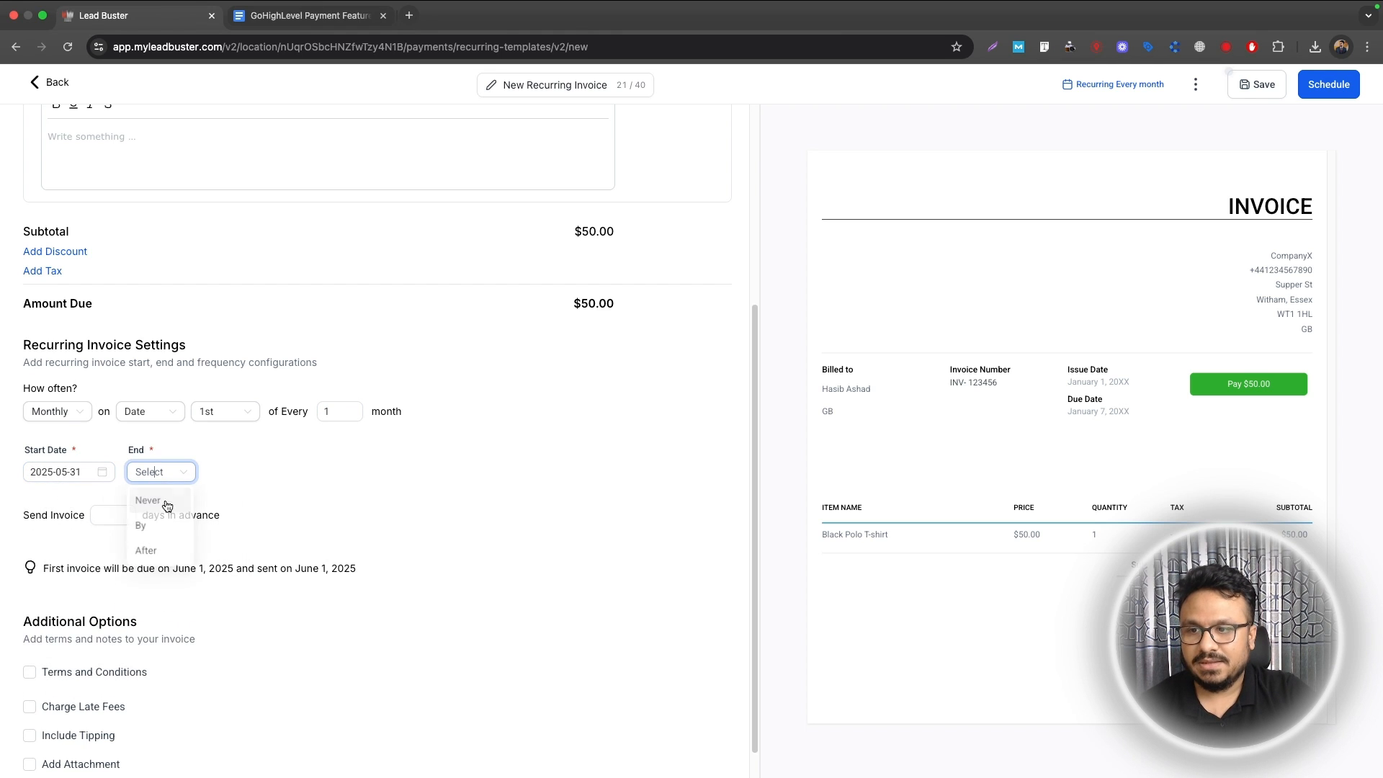
left_click(153, 501)
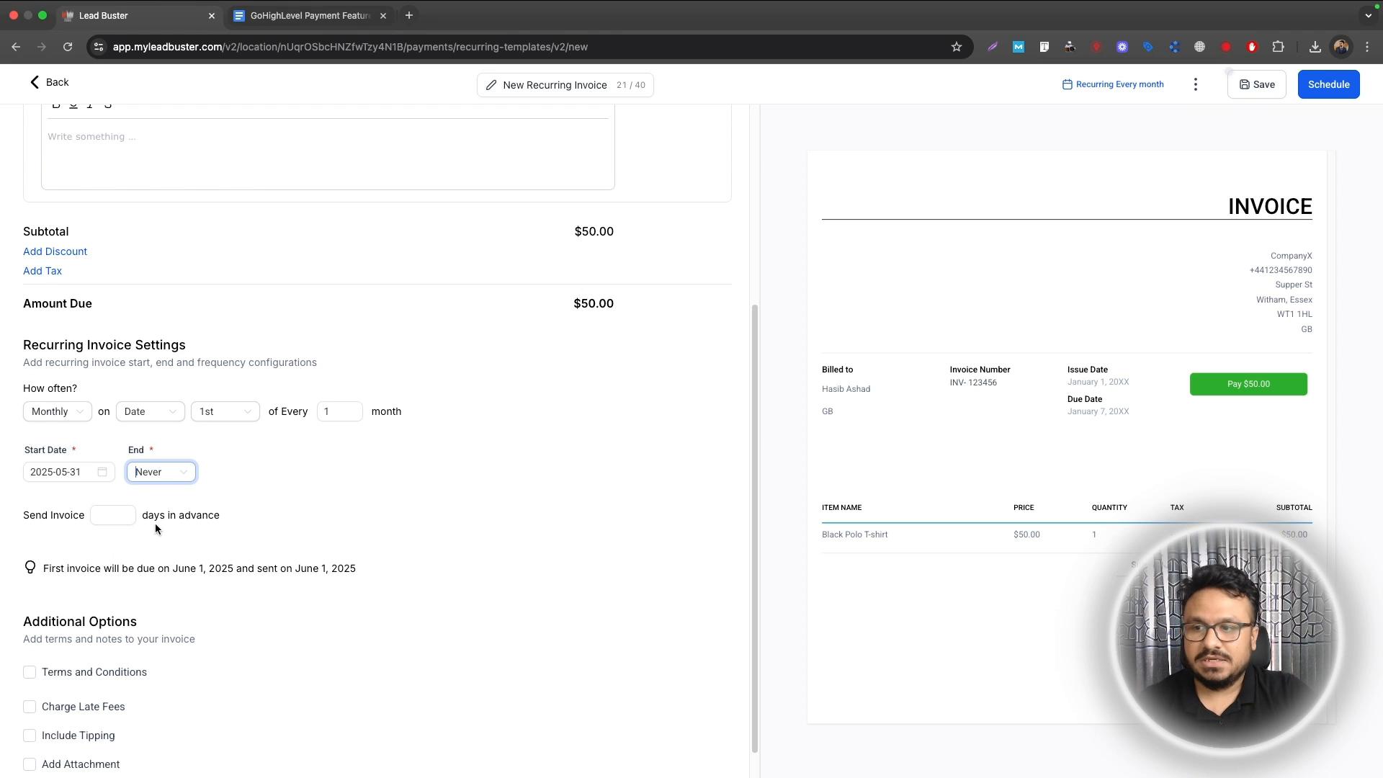
scroll(160, 526, "down", 1)
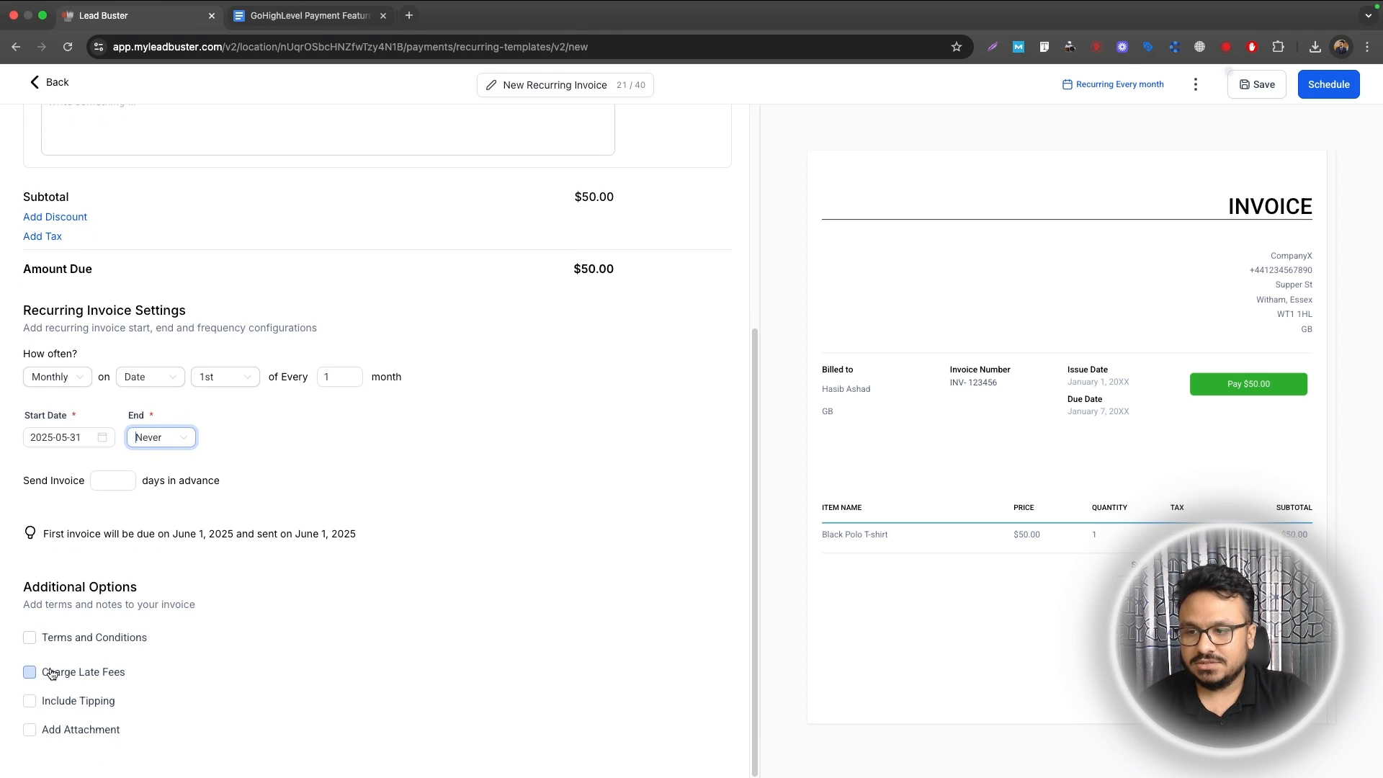
scroll(293, 493, "up", 10)
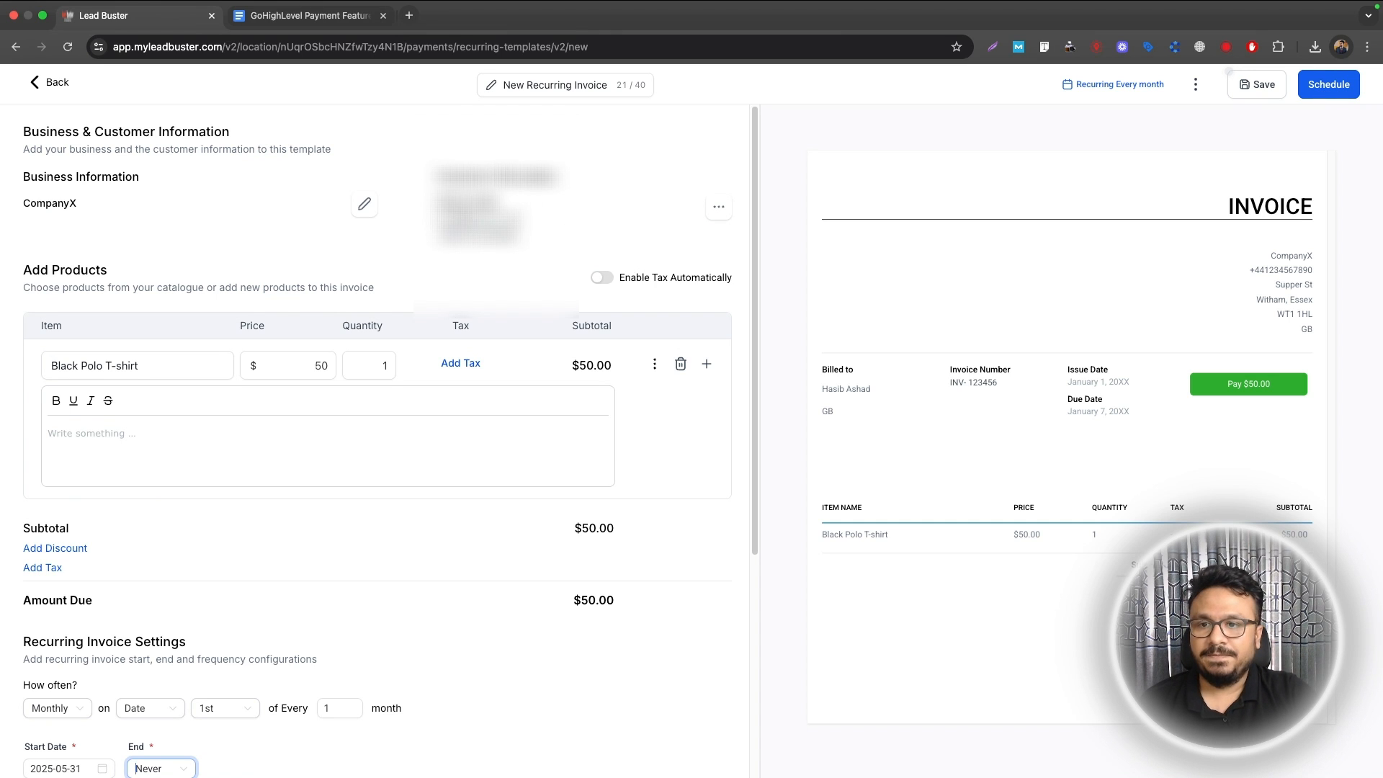
scroll(401, 484, "down", 3)
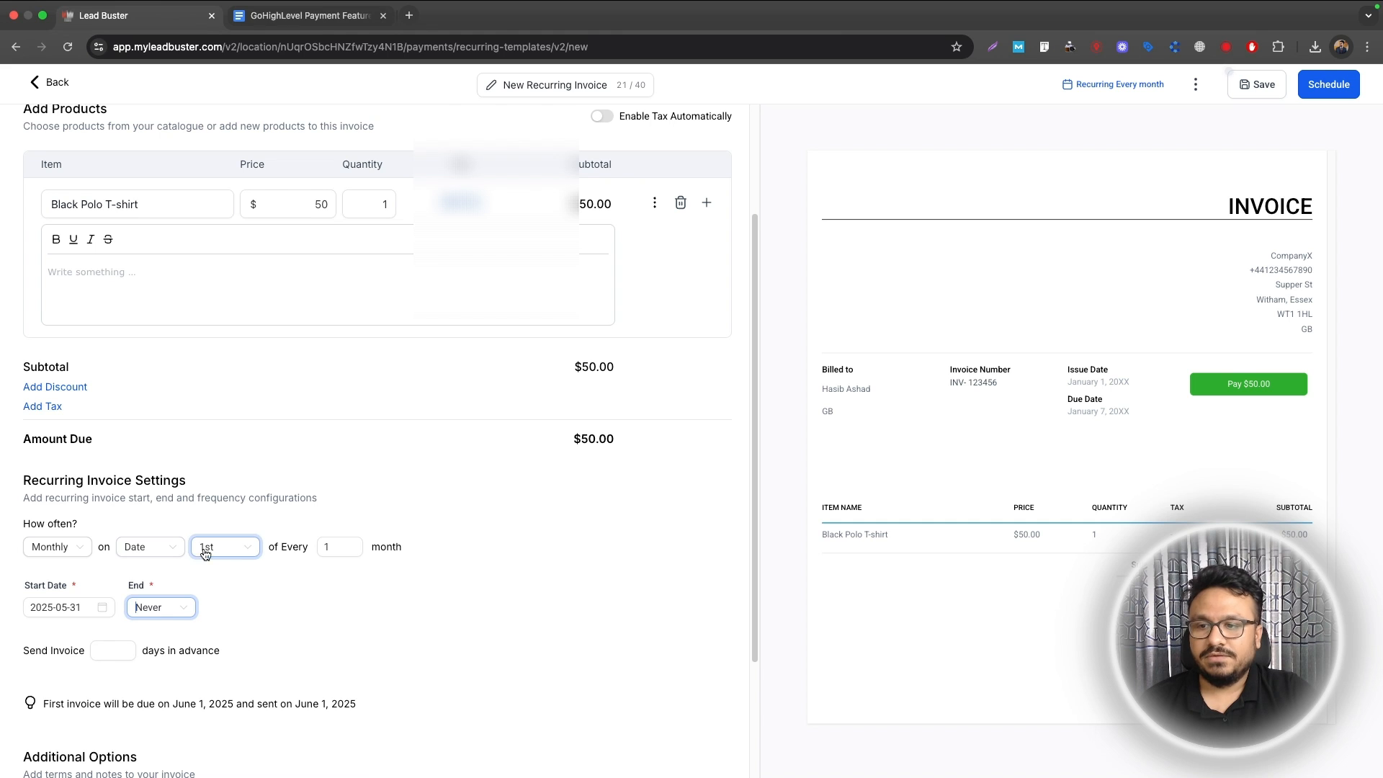
scroll(439, 331, "up", 3)
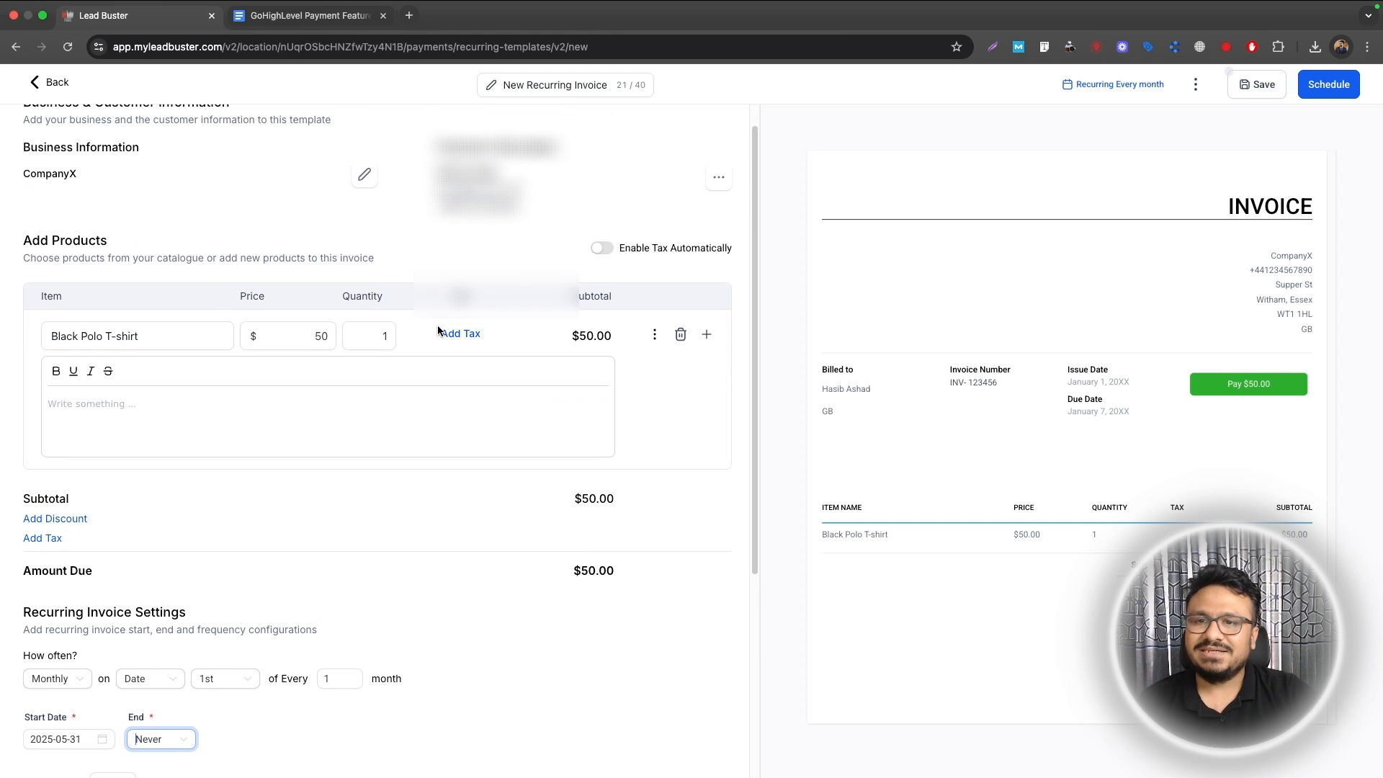
Step: Leave the recurring invoice without saving and open the Payments Settings Receipts page
left_click(56, 83)
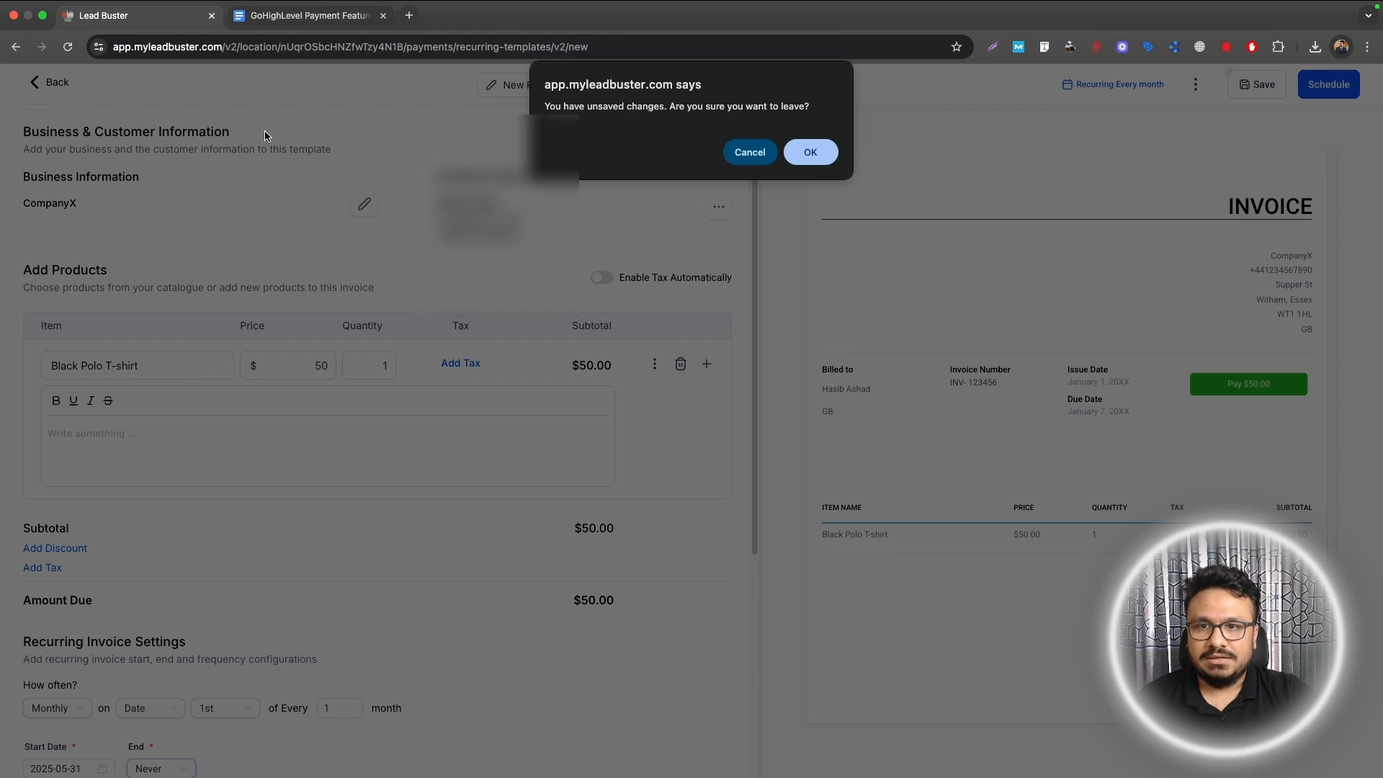
left_click(827, 158)
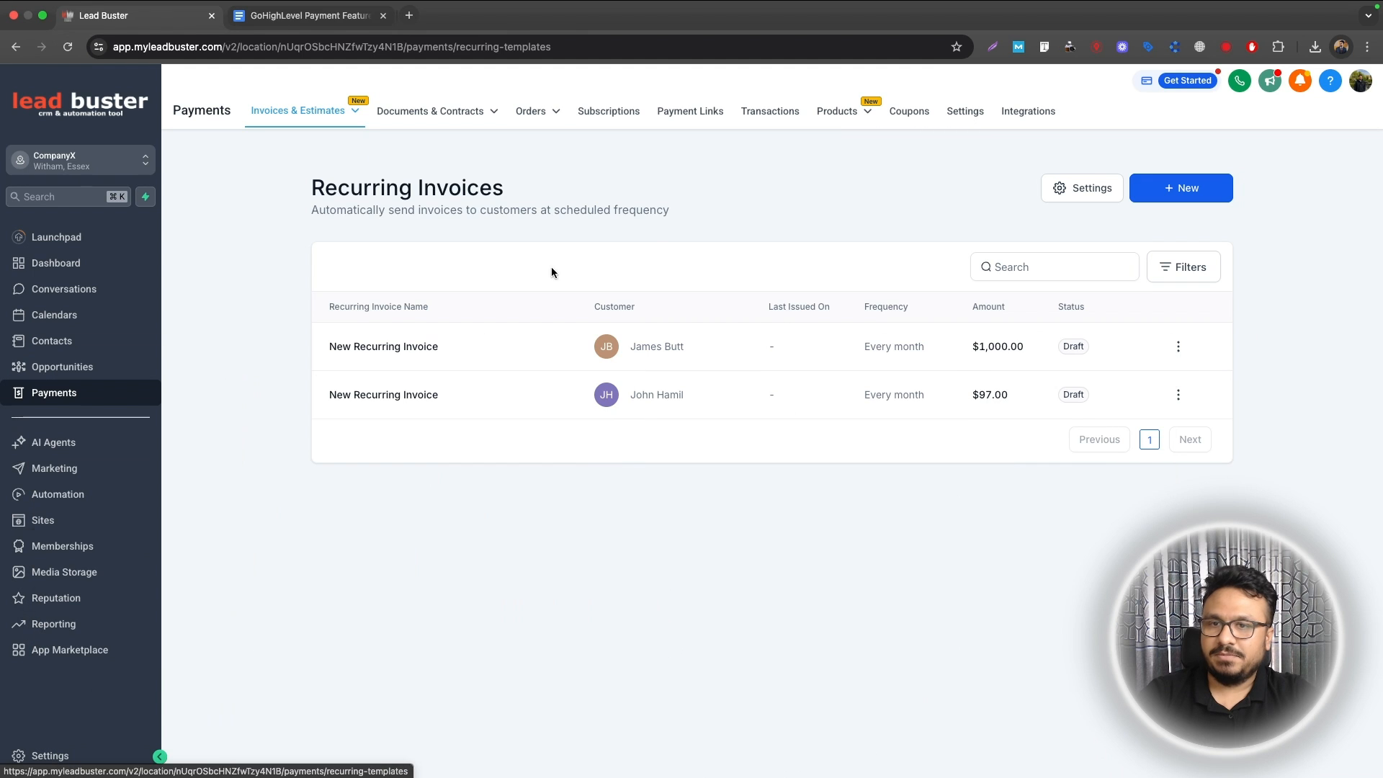
left_click(964, 115)
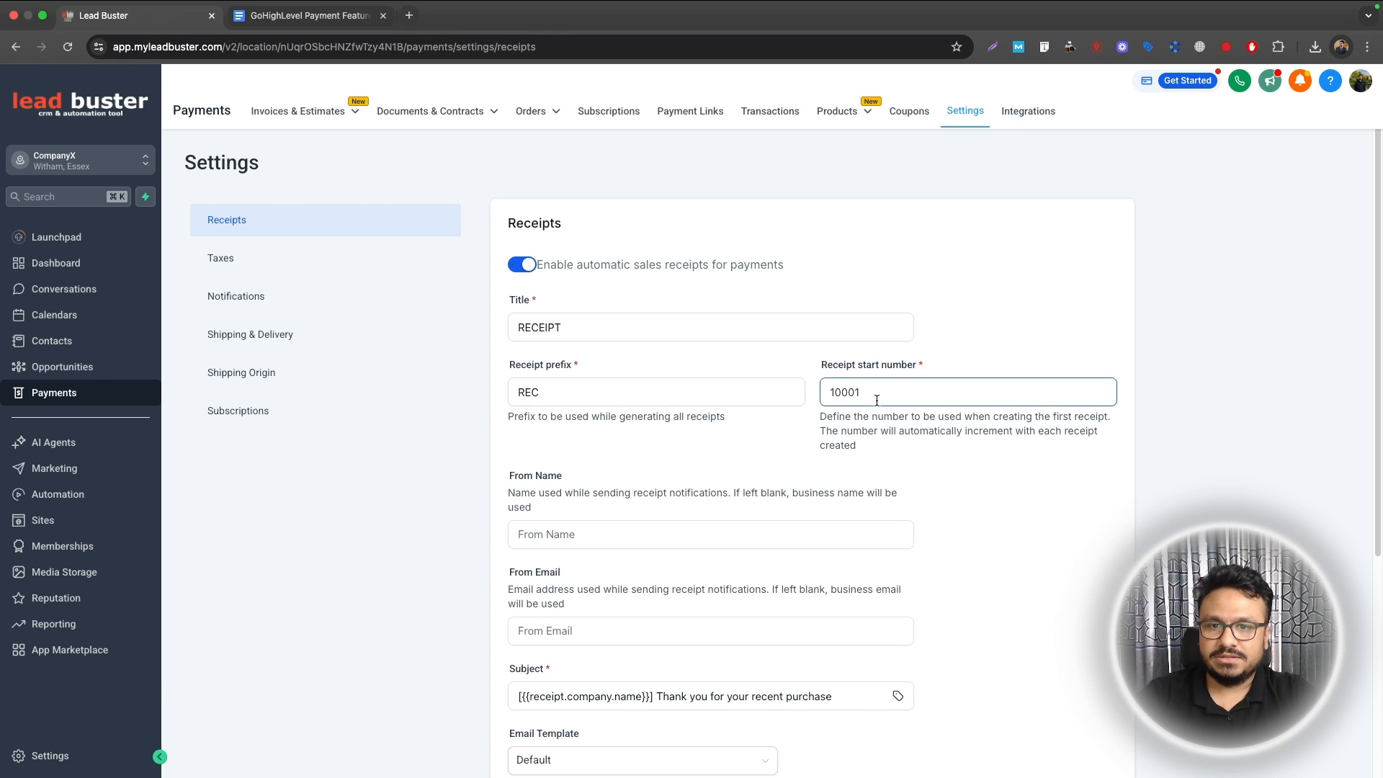
Step: Scroll through the Receipts settings to review the automatic receipt options
scroll(745, 432, "down", 3)
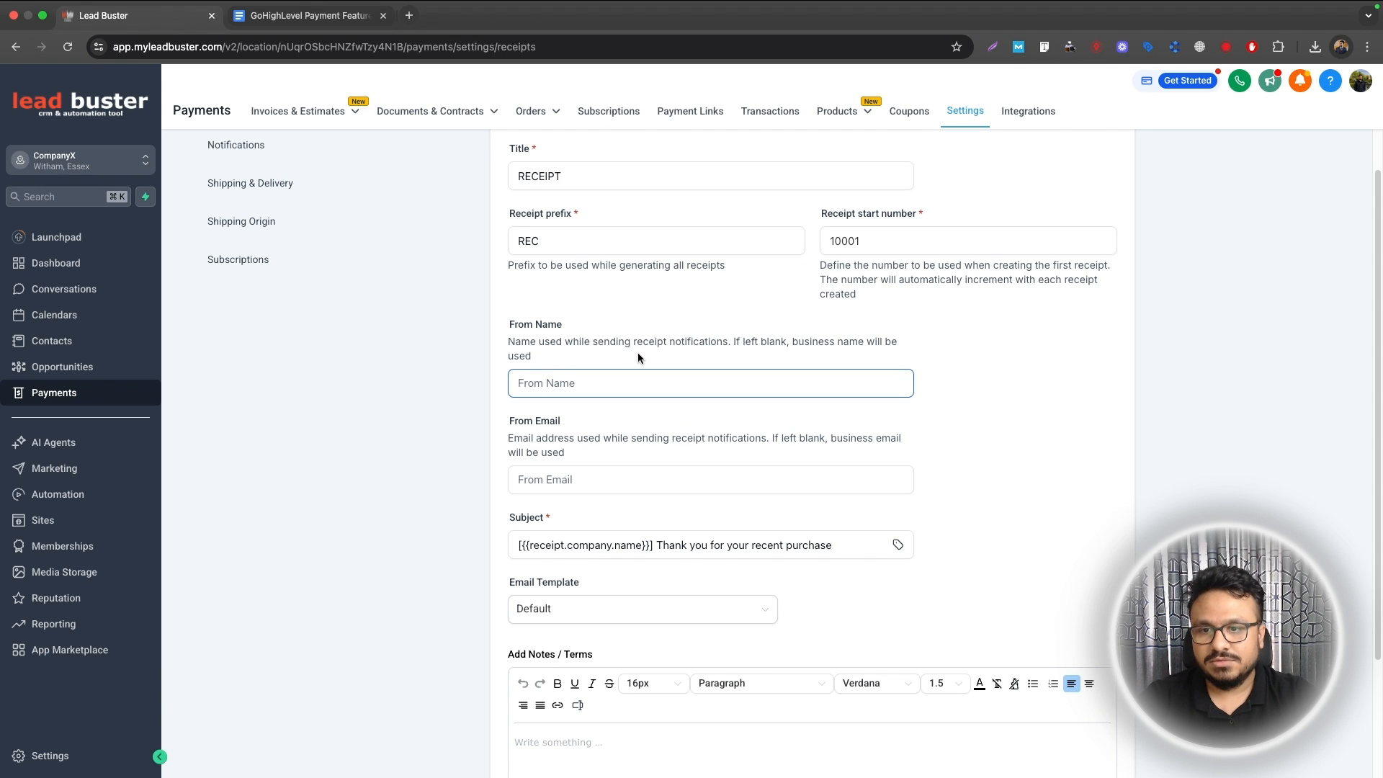
scroll(699, 459, "down", 3)
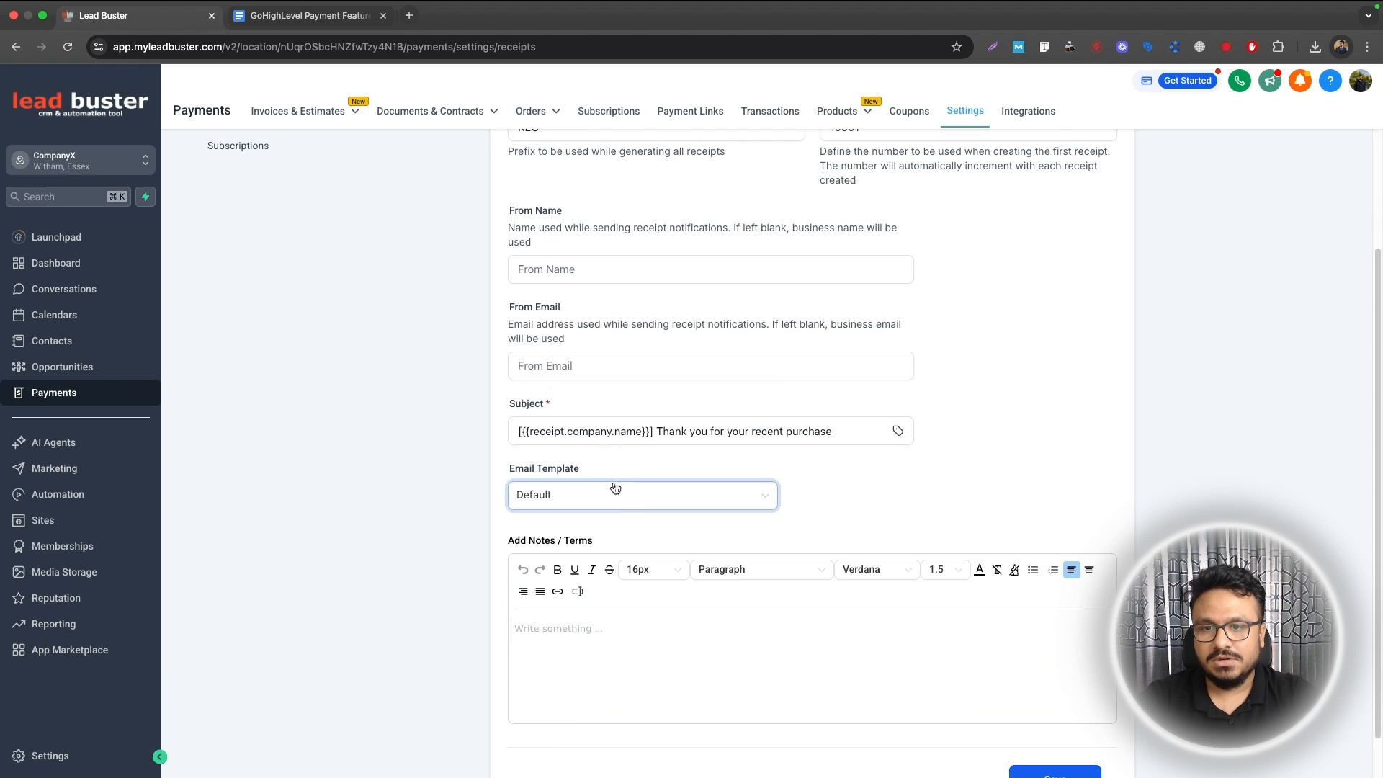
scroll(650, 438, "down", 1)
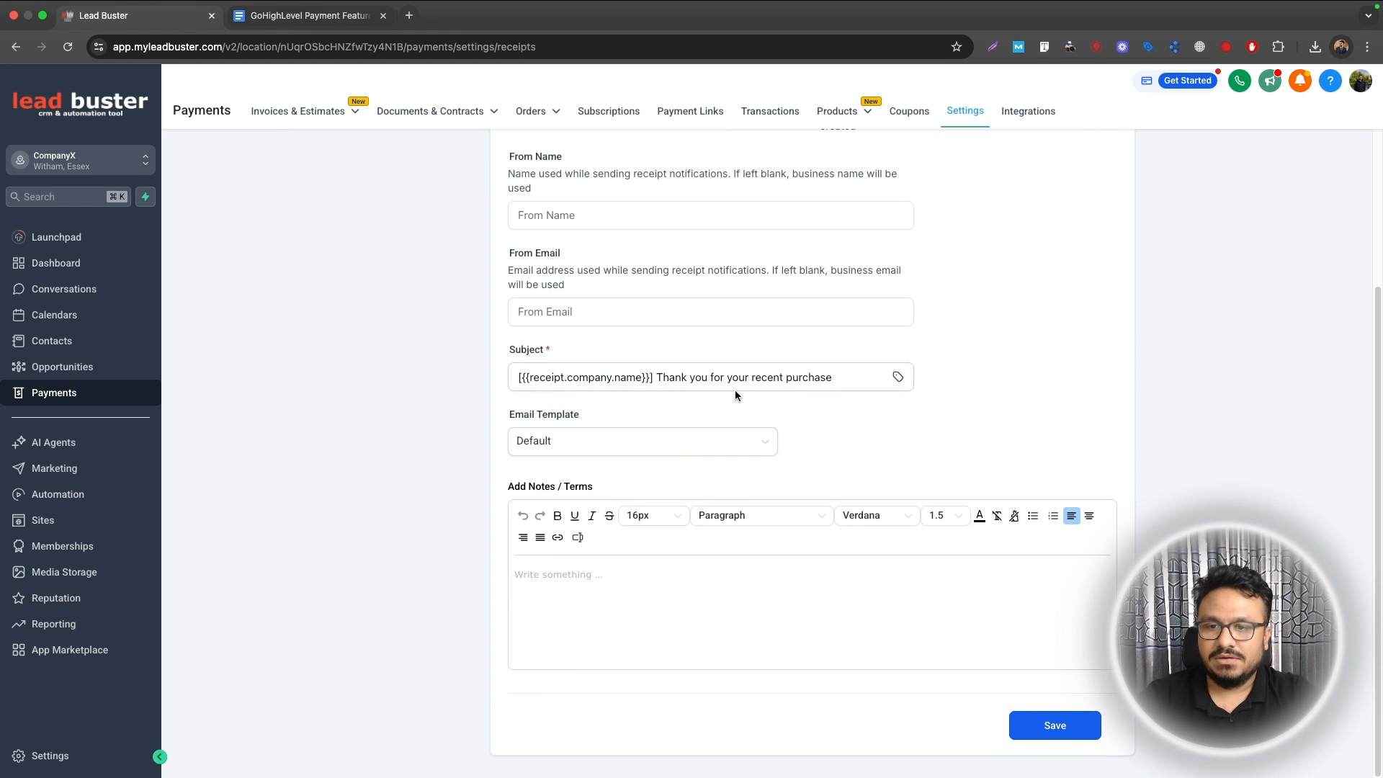
scroll(607, 521, "up", 6)
Step: Open the Taxes payment settings and scroll through them
left_click(278, 268)
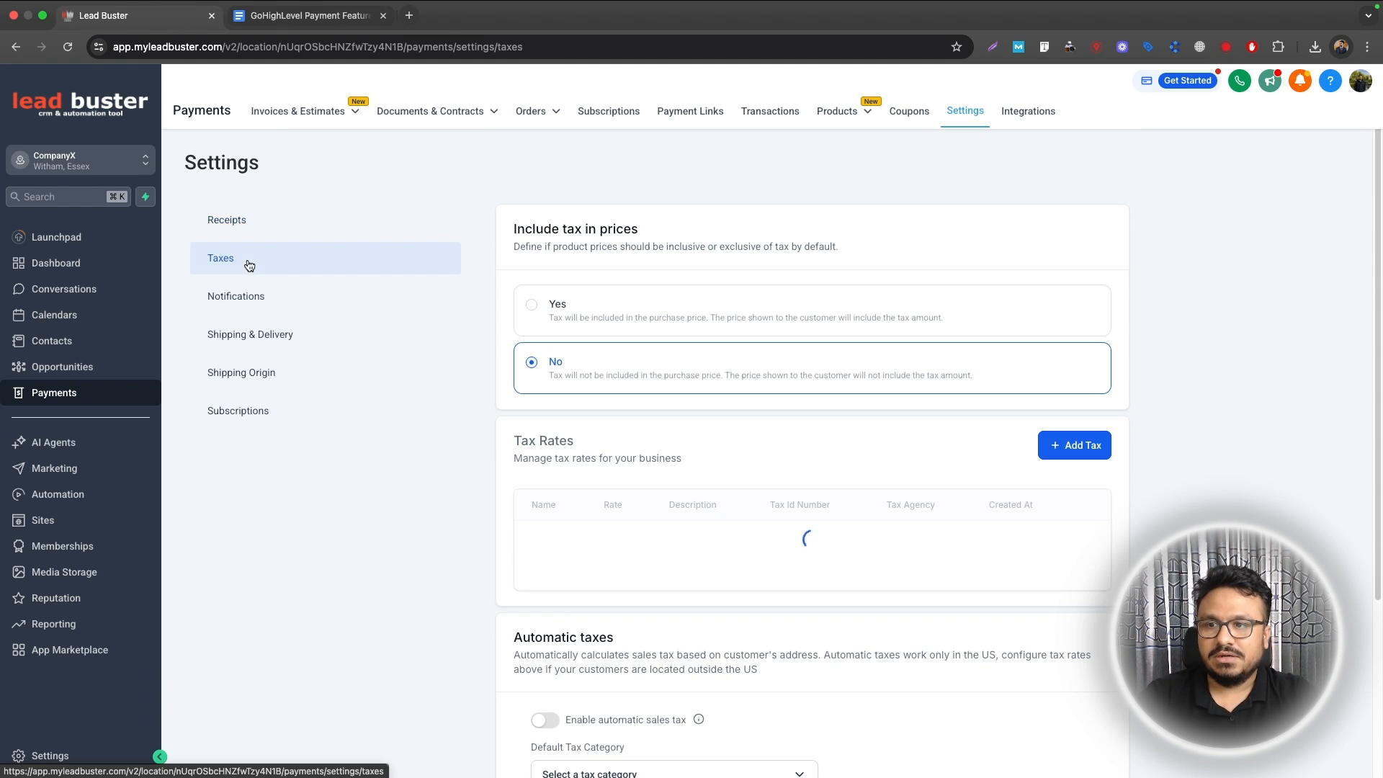
scroll(667, 369, "down", 3)
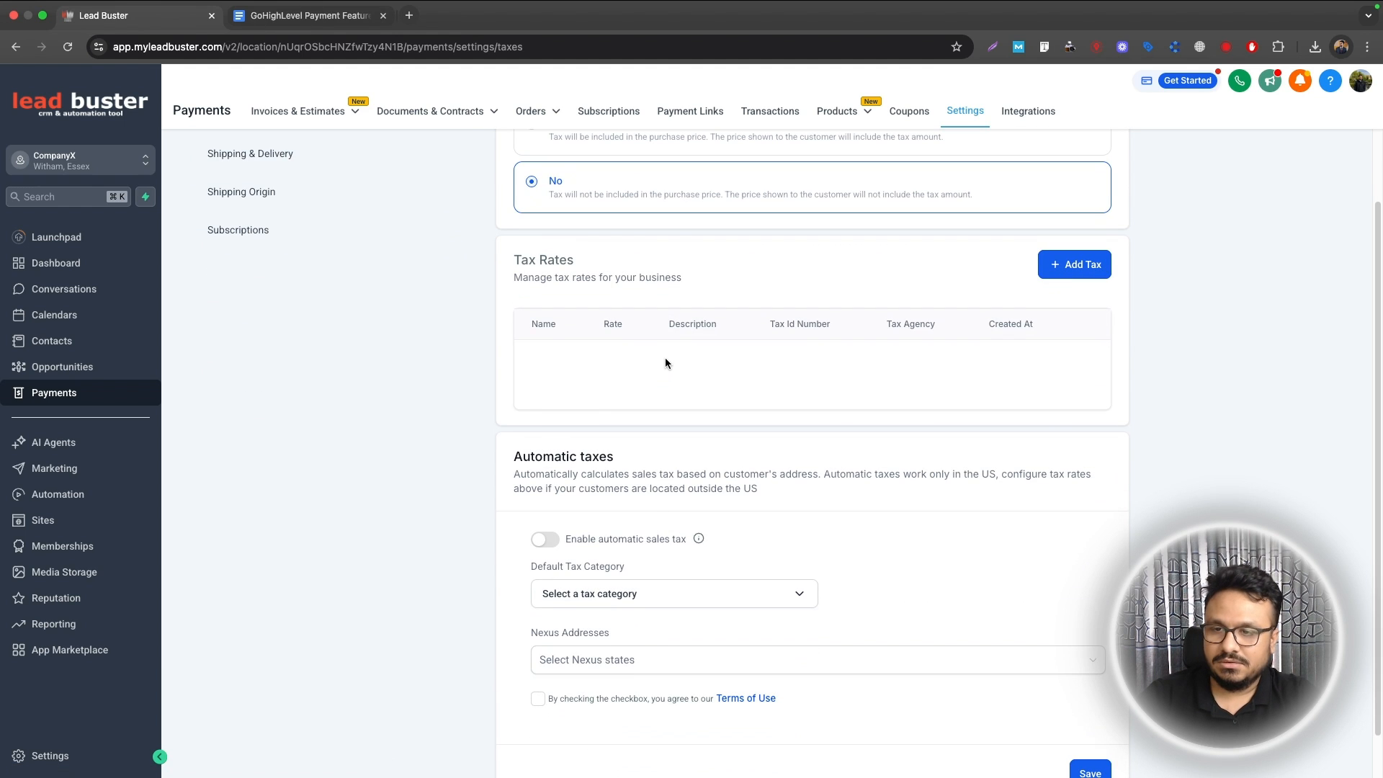
scroll(312, 284, "up", 3)
Step: Pass through Shipping & Delivery to Notifications, where Abandoned Cart and Order confirmation emails are enabled
left_click(260, 335)
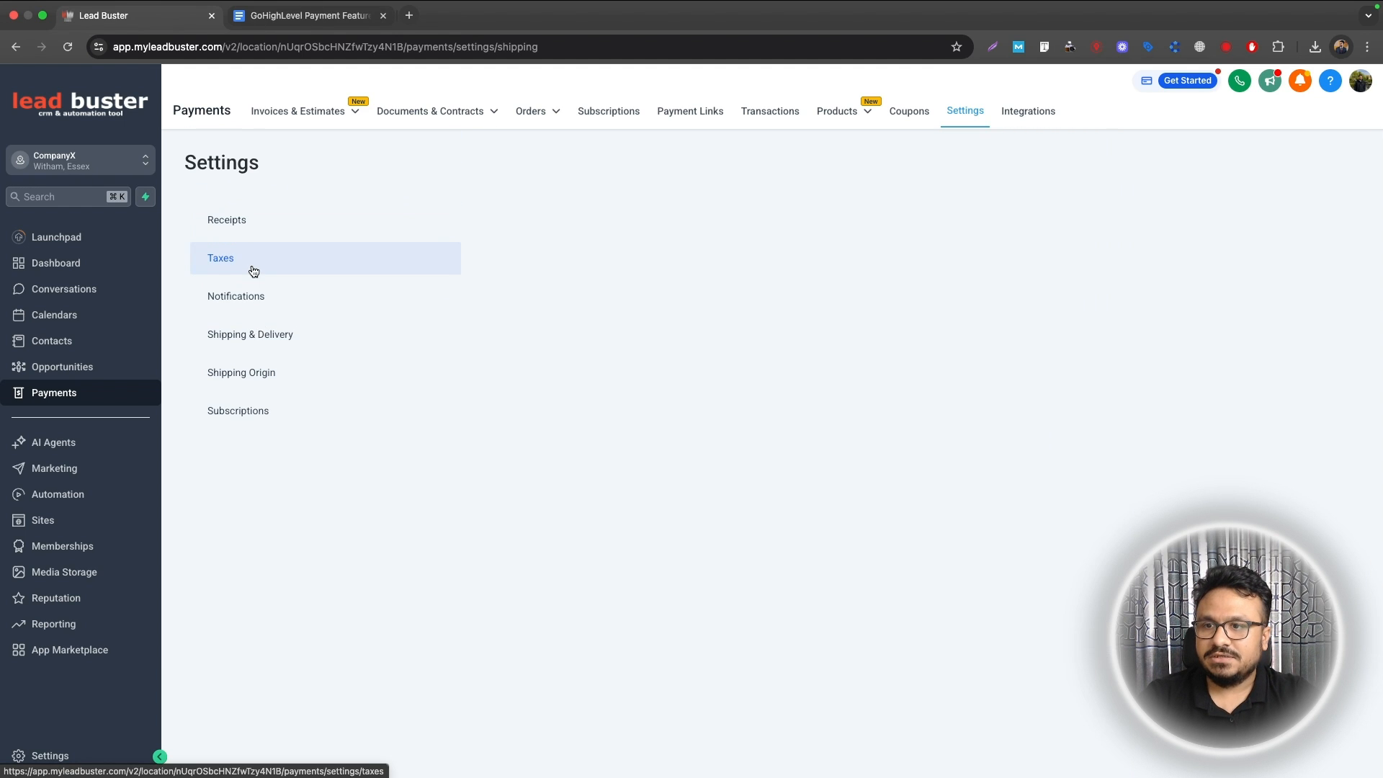
left_click(245, 297)
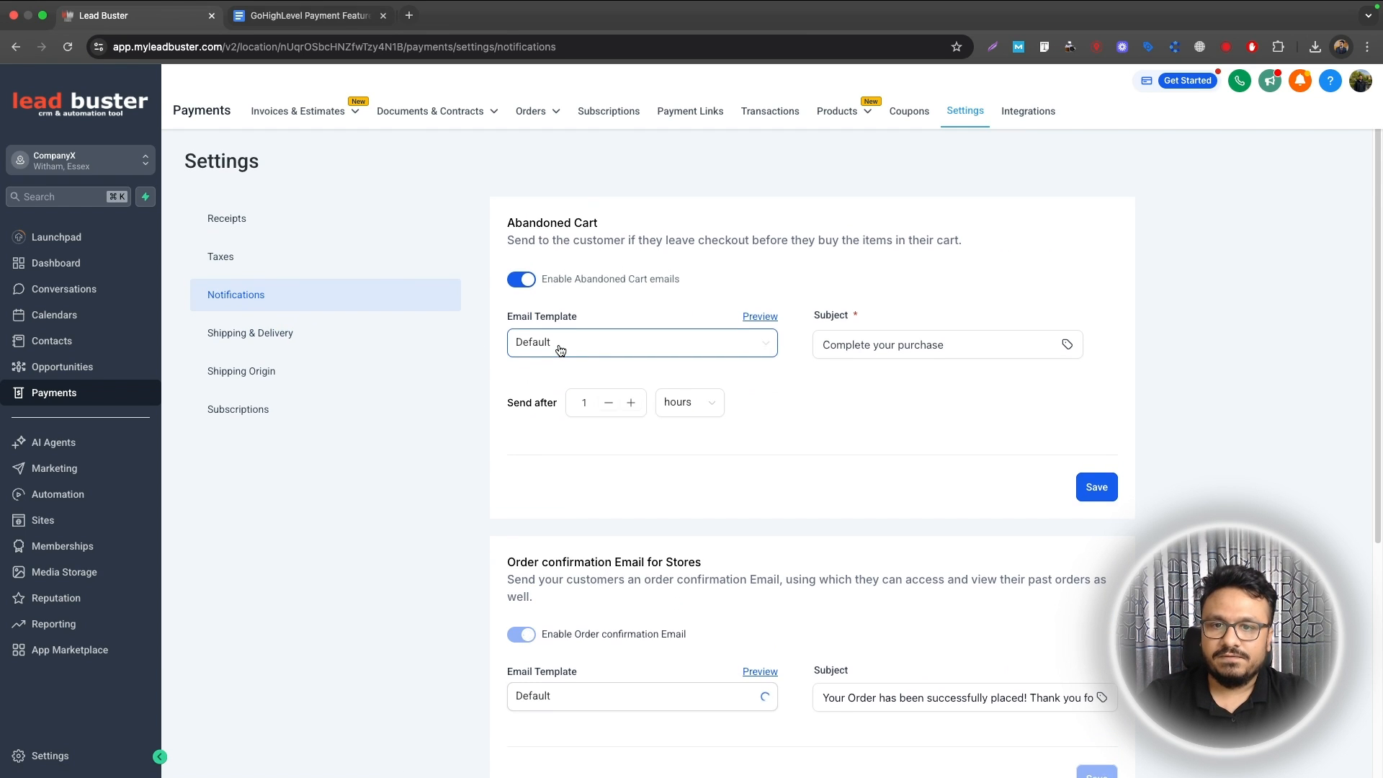
scroll(561, 350, "down", 5)
scroll(652, 494, "up", 5)
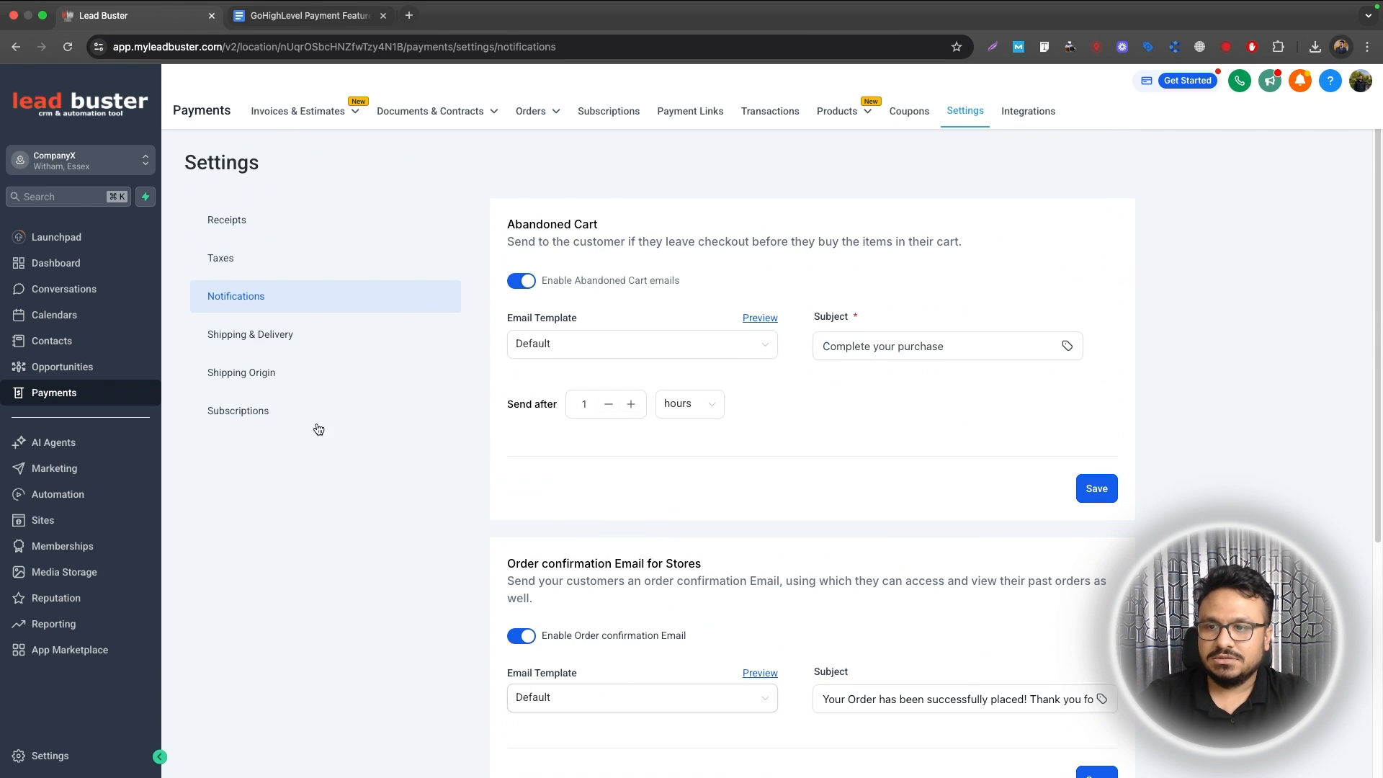
Step: Review the Subscriptions settings: failed payments retried three times, 1 day apart
left_click(255, 415)
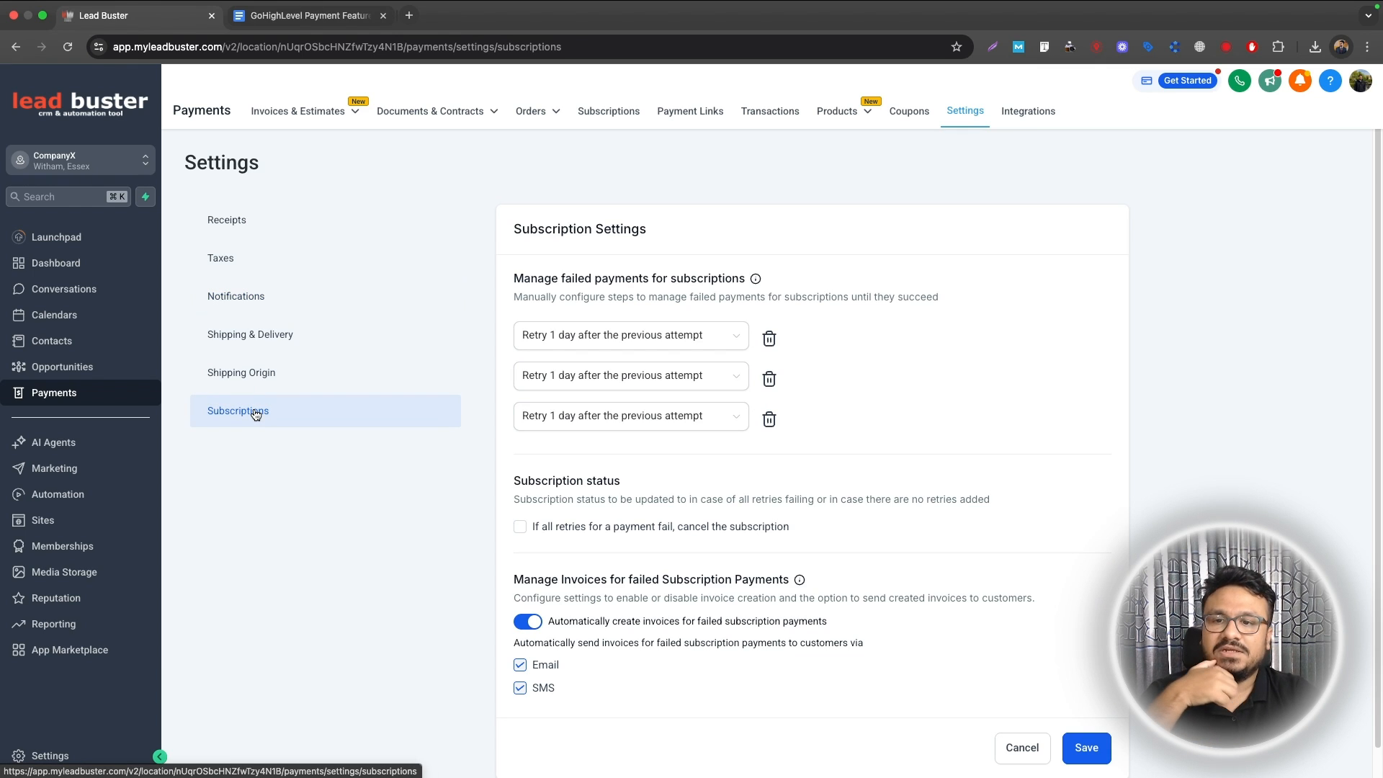
scroll(876, 477, "down", 1)
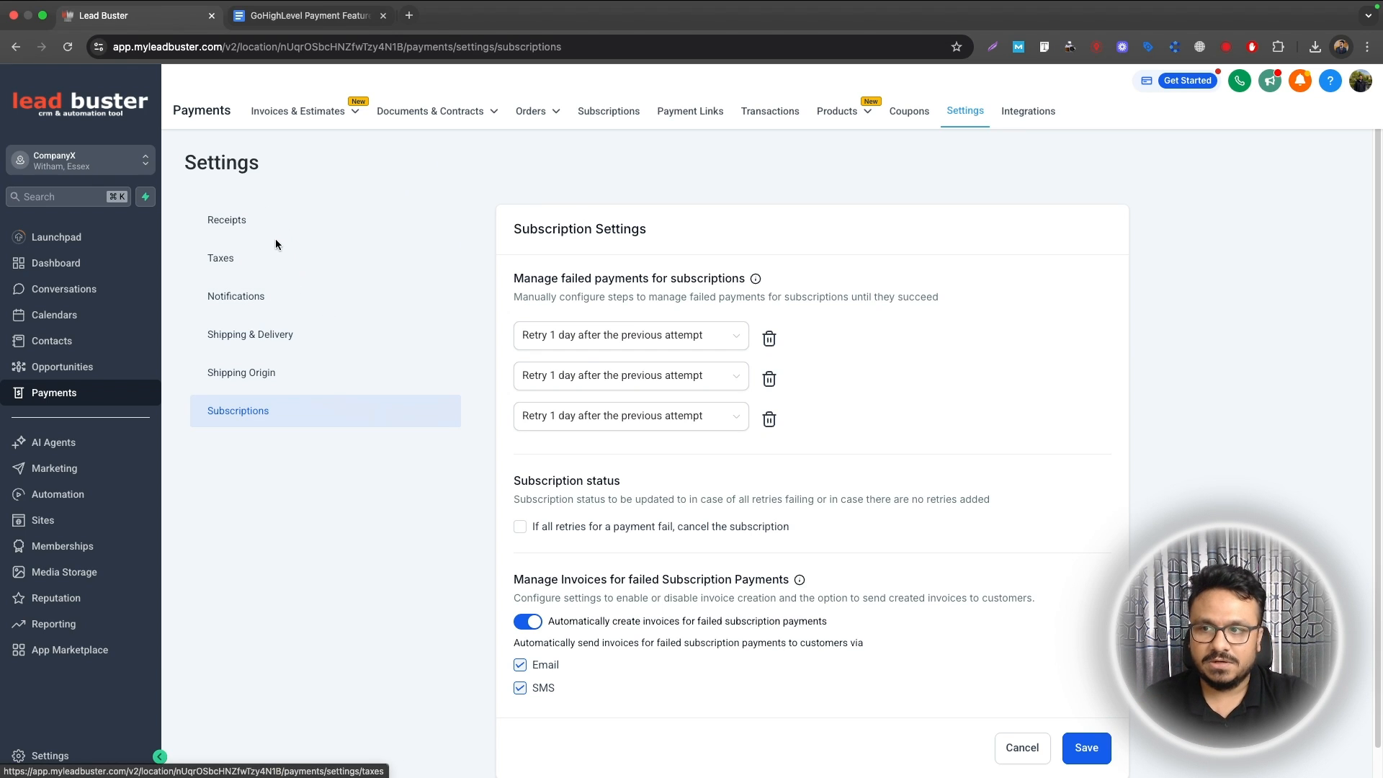
mouse_move(518, 122)
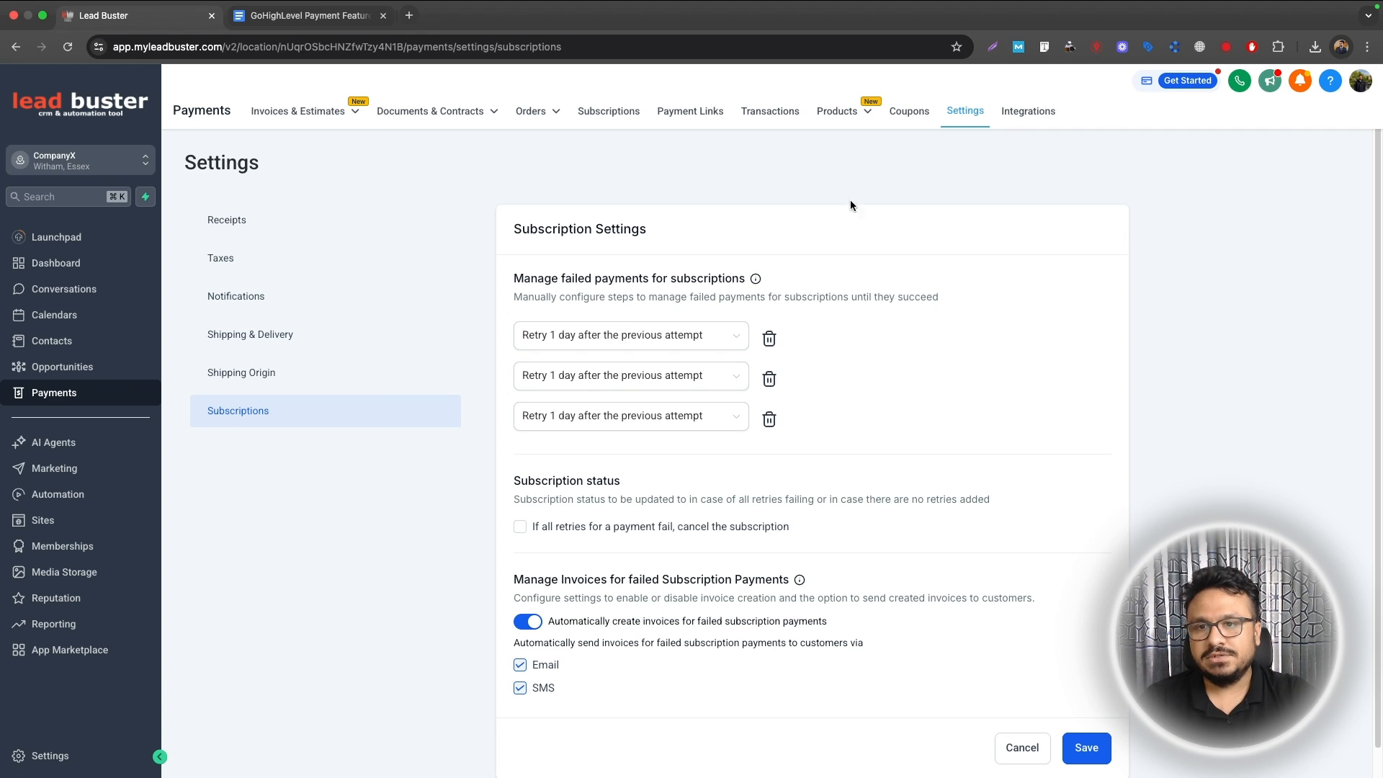